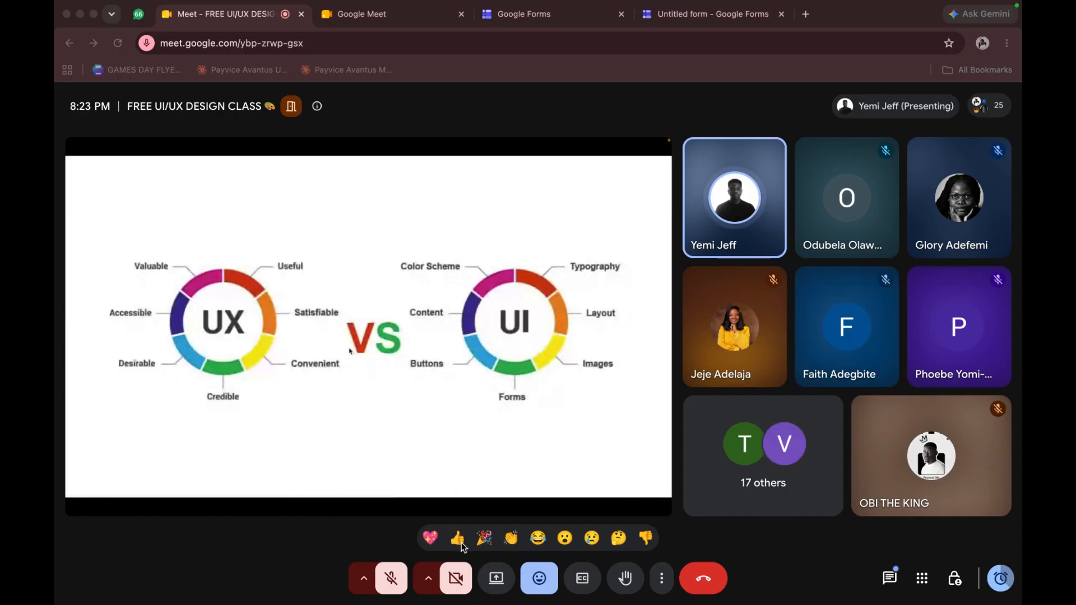
Send several party popper reactions to the meeting during the UX versus UI slide
click(482, 542)
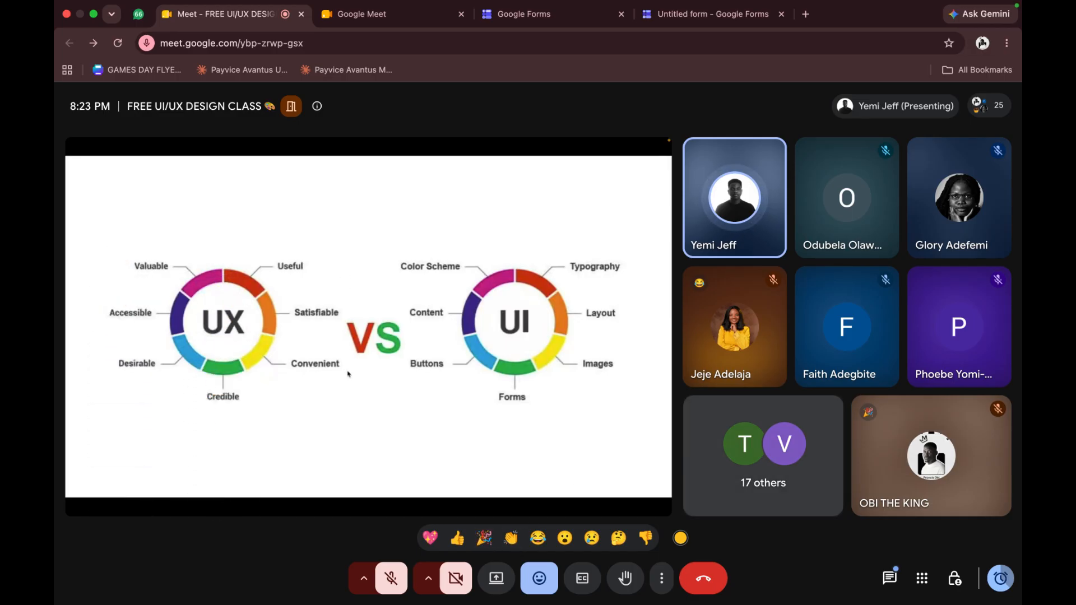
click(484, 539)
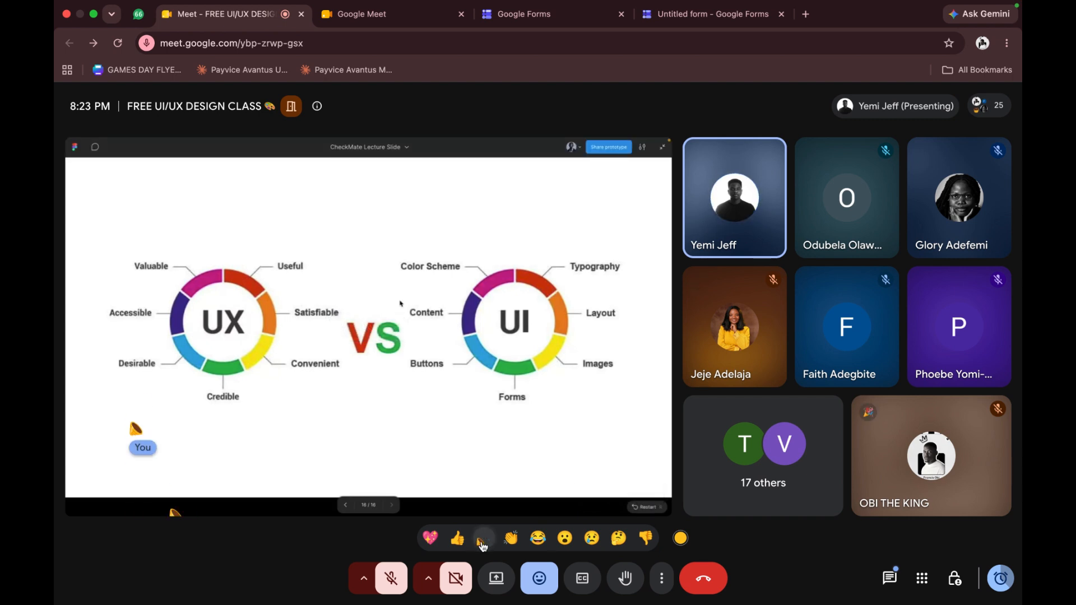
click(483, 539)
click(483, 539)
click(483, 540)
click(483, 539)
click(483, 540)
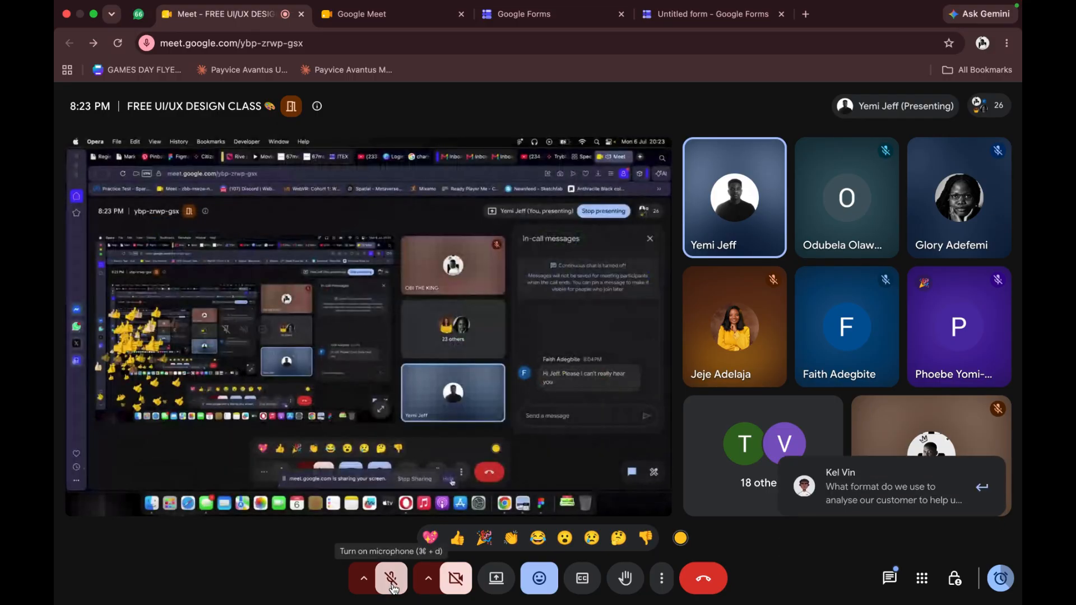
Open the incoming message in the meeting chat, read through the participants' messages, and close the chat
click(879, 508)
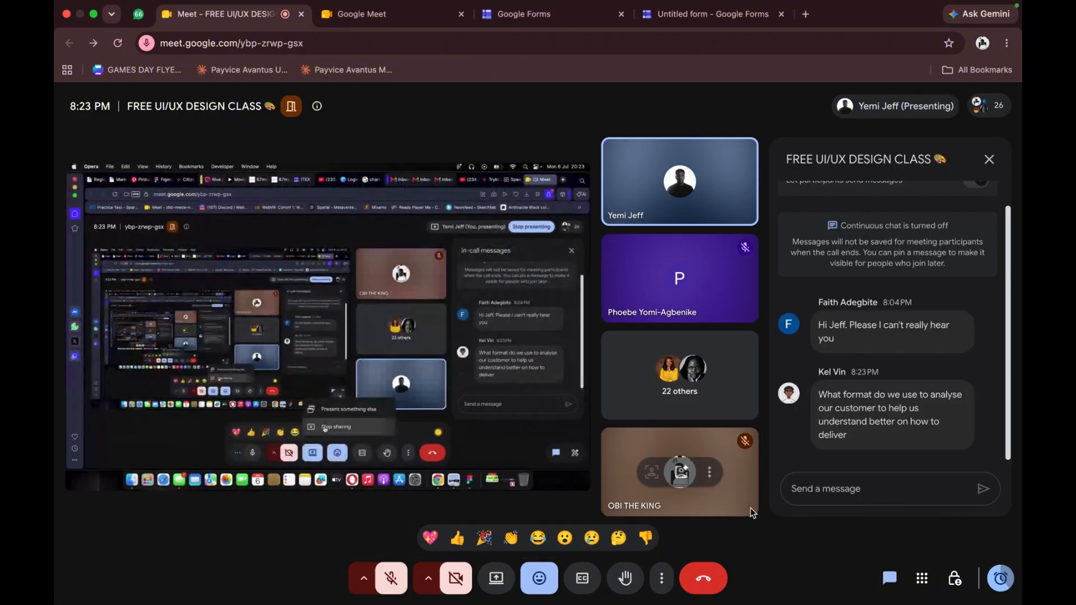
click(387, 583)
click(389, 583)
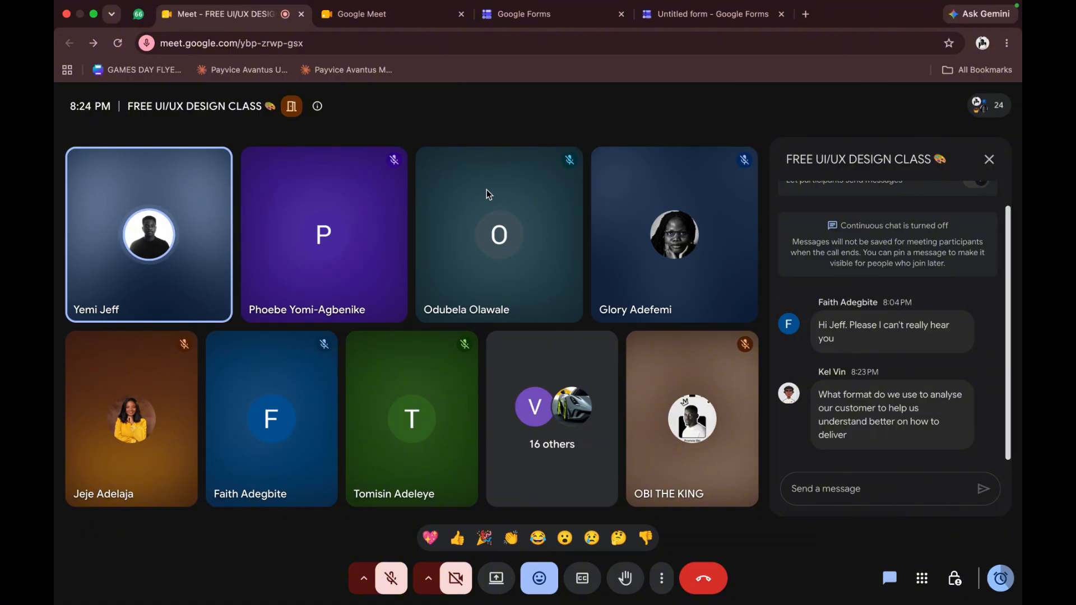
scroll(956, 315, up, 2)
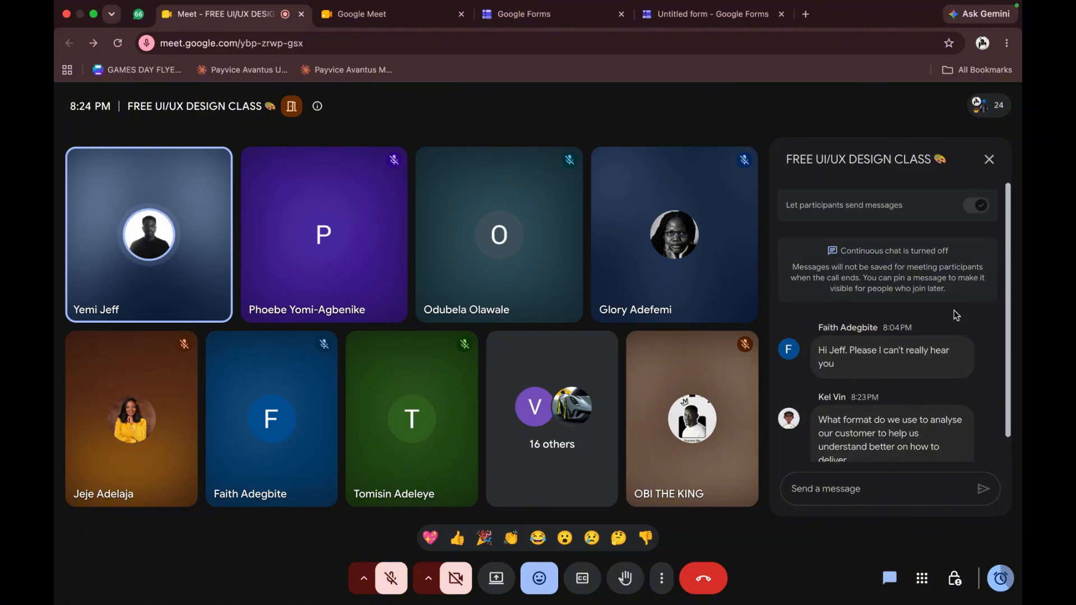
scroll(956, 316, down, 2)
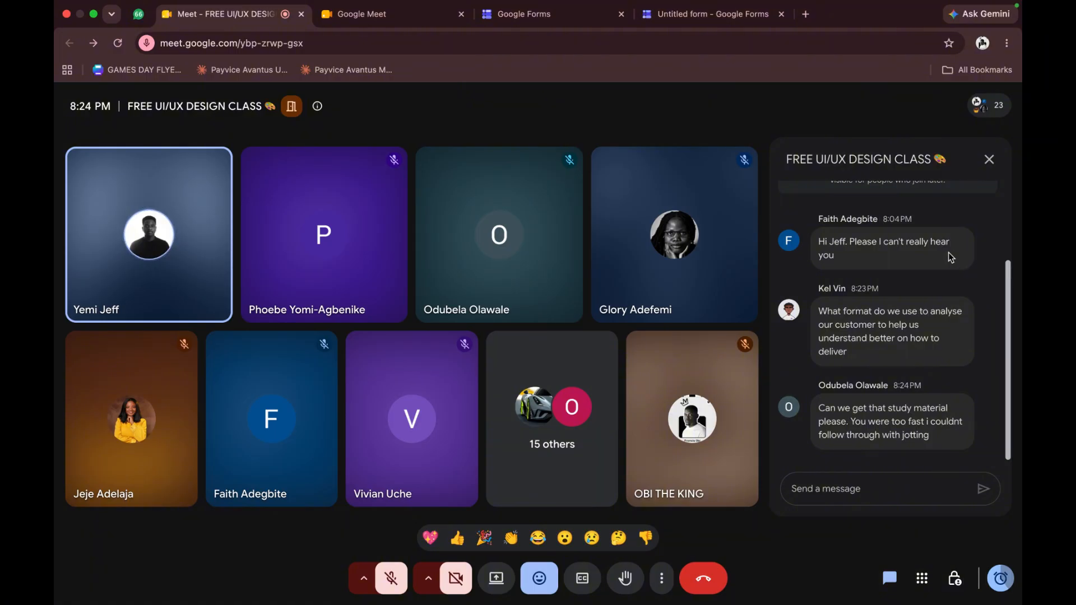
mouse_move(697, 269)
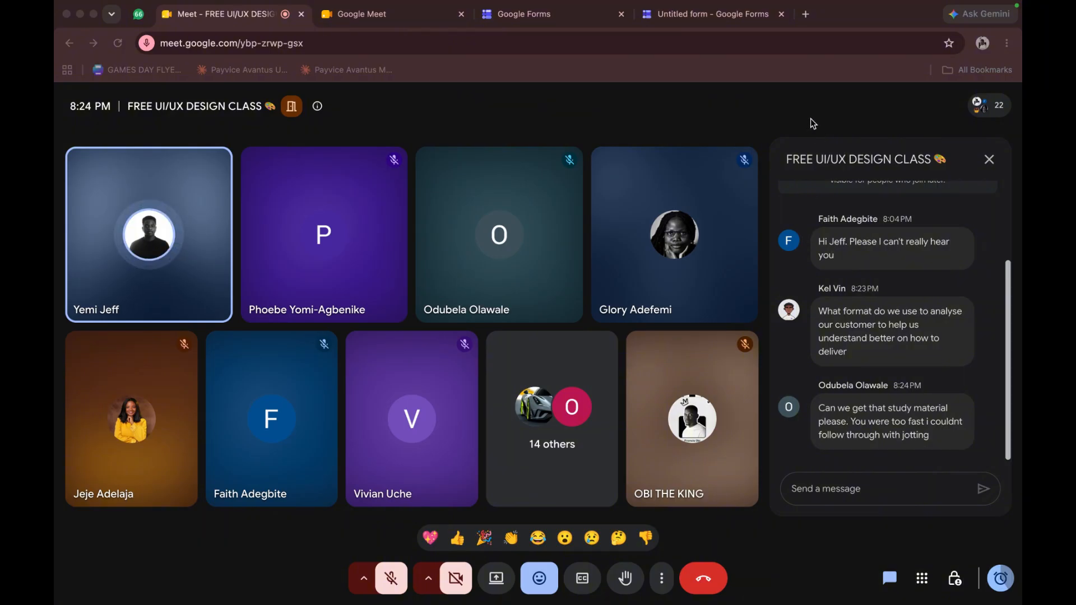
click(990, 161)
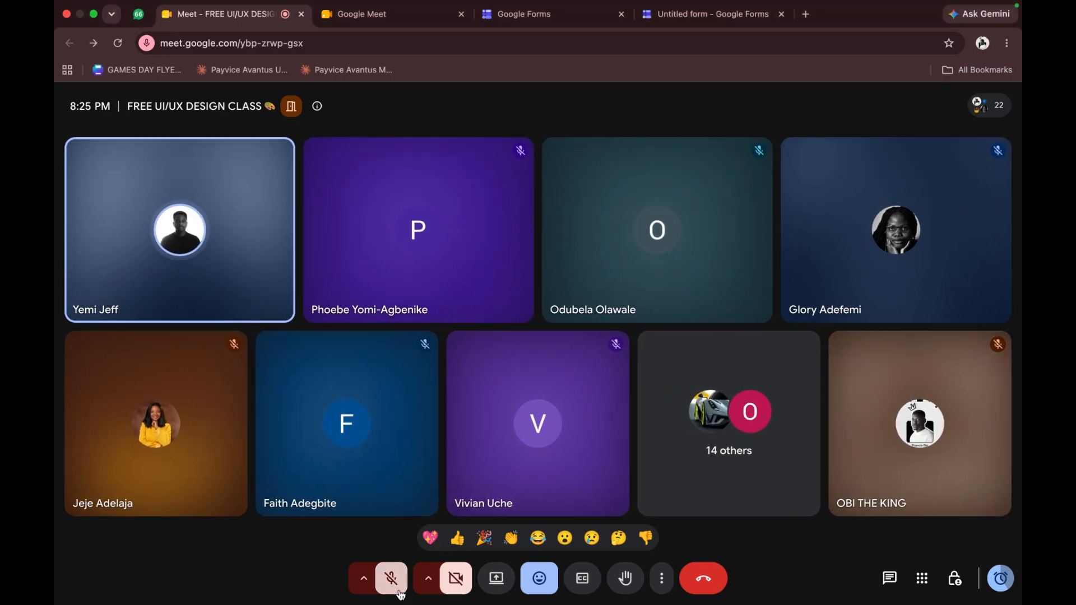
Unmute the microphone in the meeting, and turn the camera on and off again
click(400, 591)
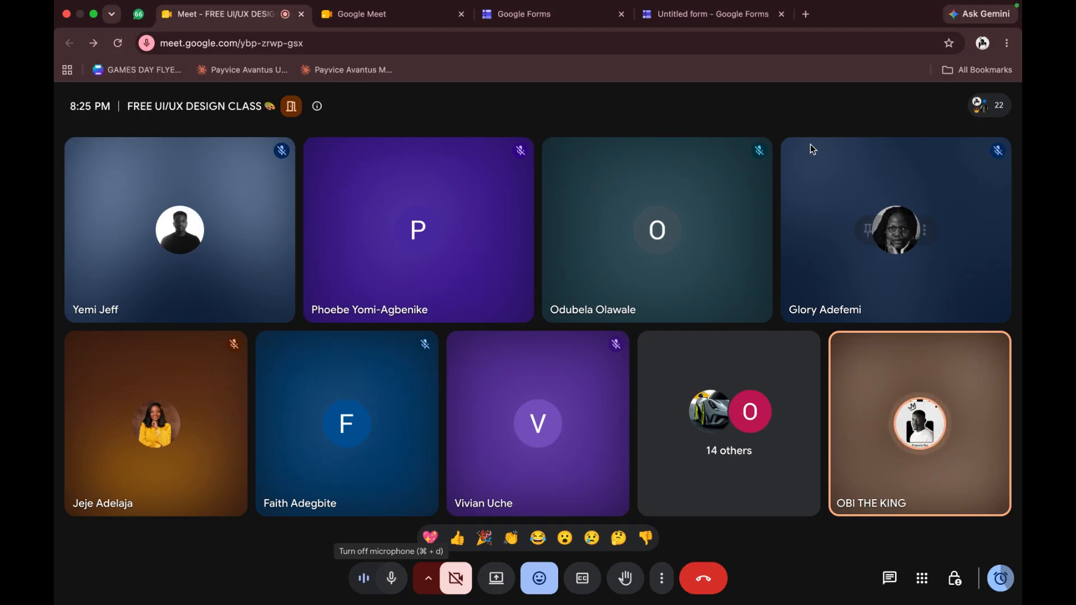
mouse_move(883, 6)
mouse_move(660, 291)
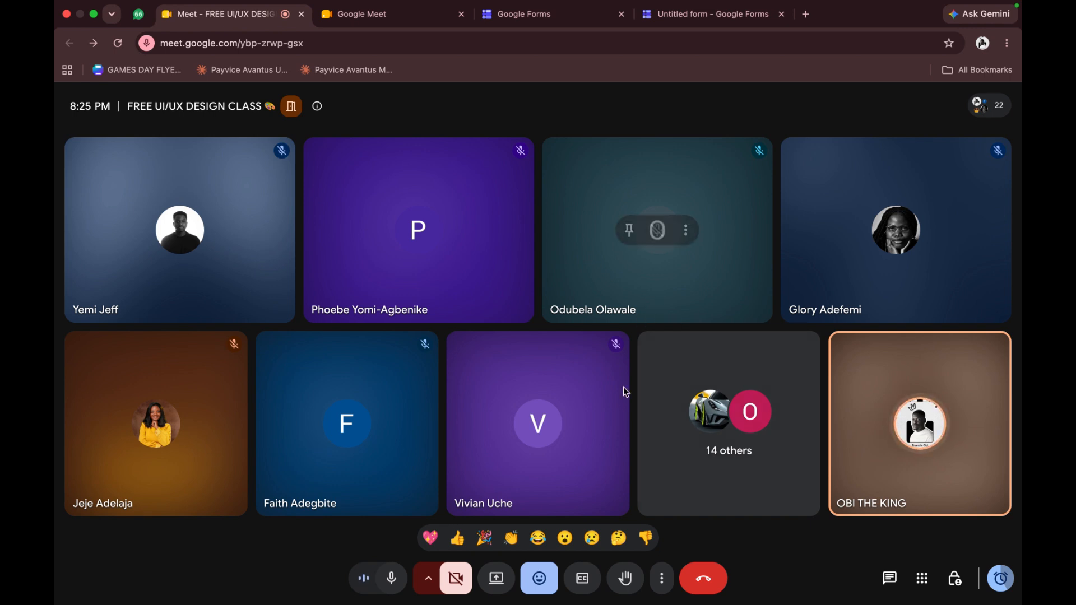
click(455, 579)
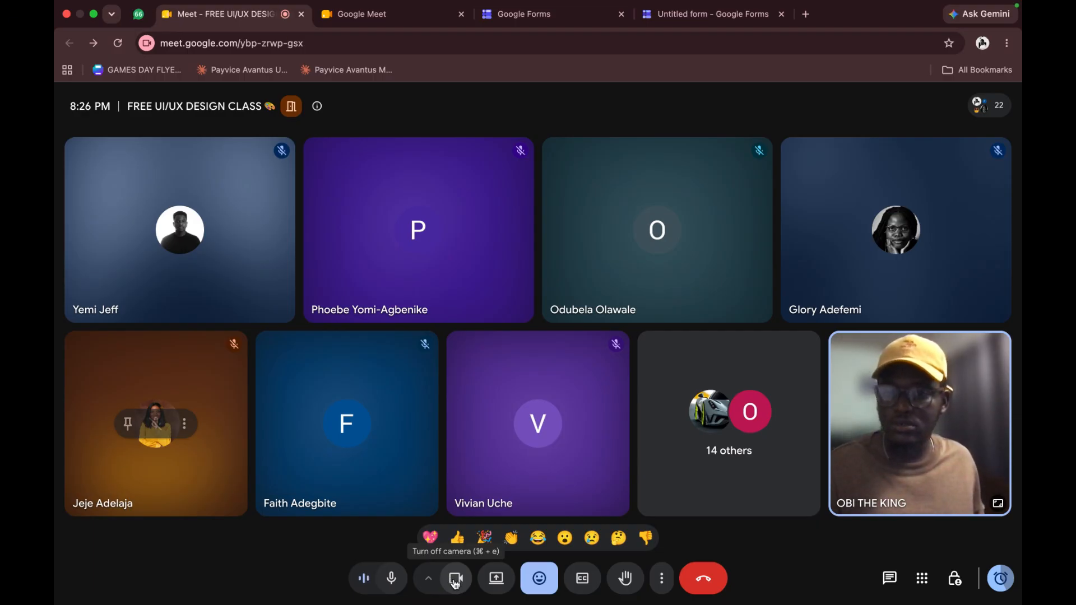
click(455, 583)
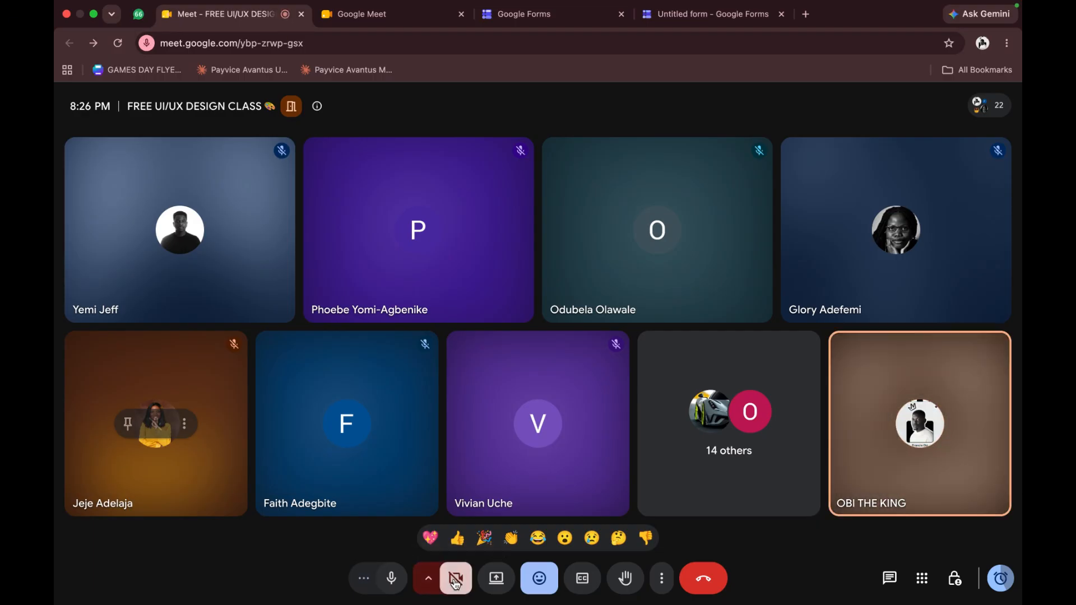
Stop the running screen recording
key(super+shift+5)
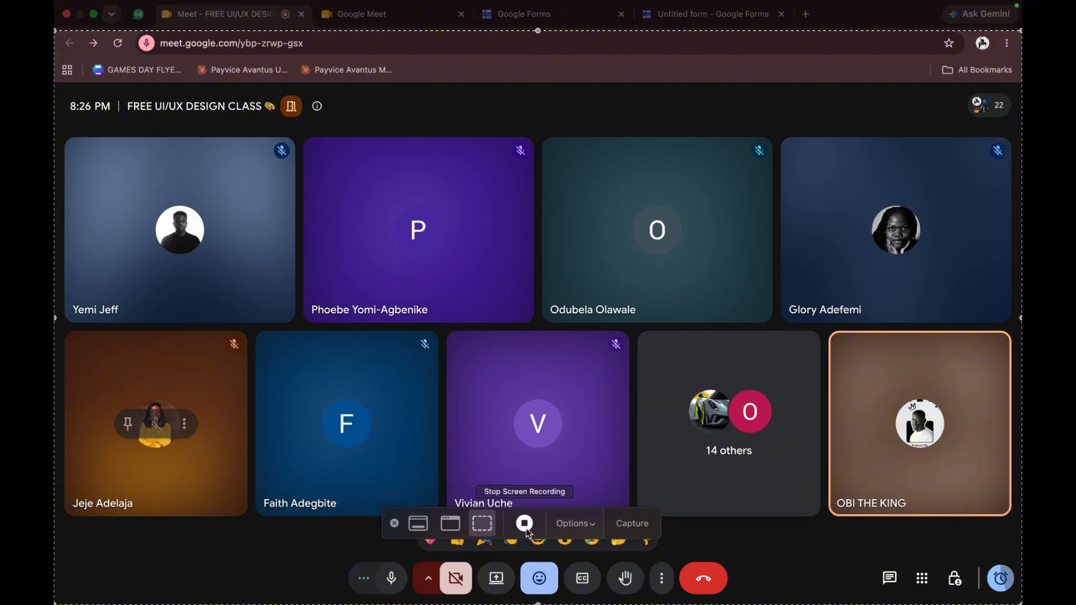
click(525, 523)
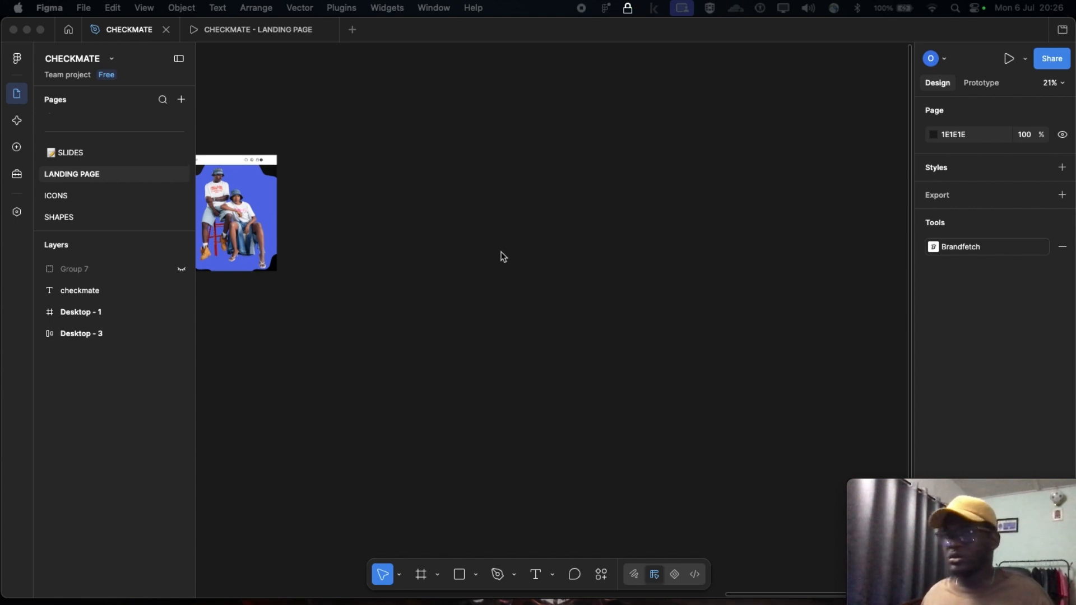
Switch to Figma, look over the Desktop - 3 and Desktop - 1 frames, and open the CHECKMATE landing page prototype
scroll(501, 252, left, 8)
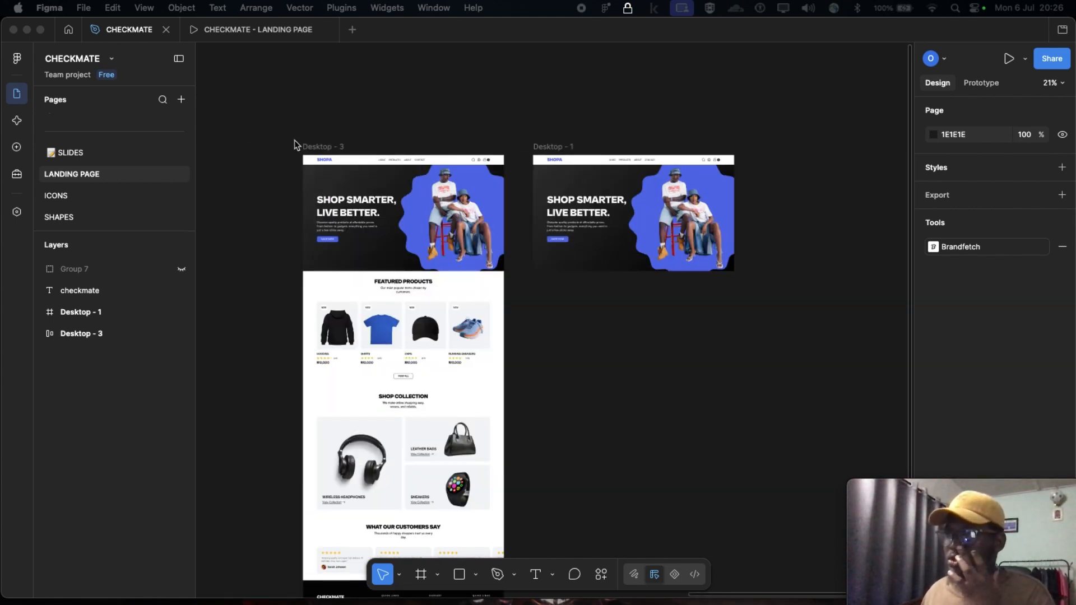
click(259, 141)
scroll(258, 154, down, 1)
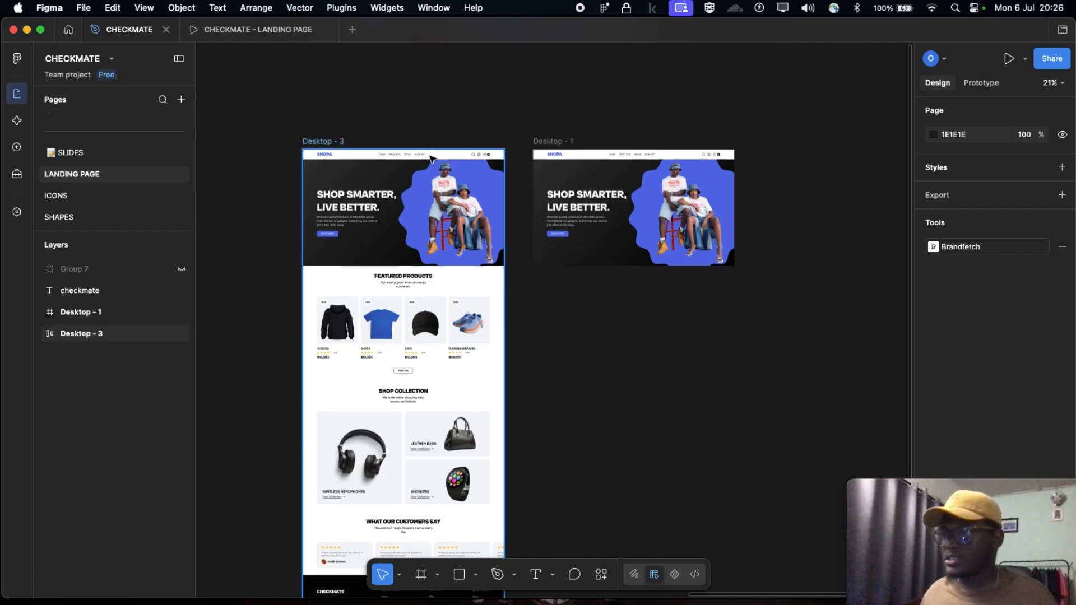
scroll(302, 107, down, 2)
click(244, 31)
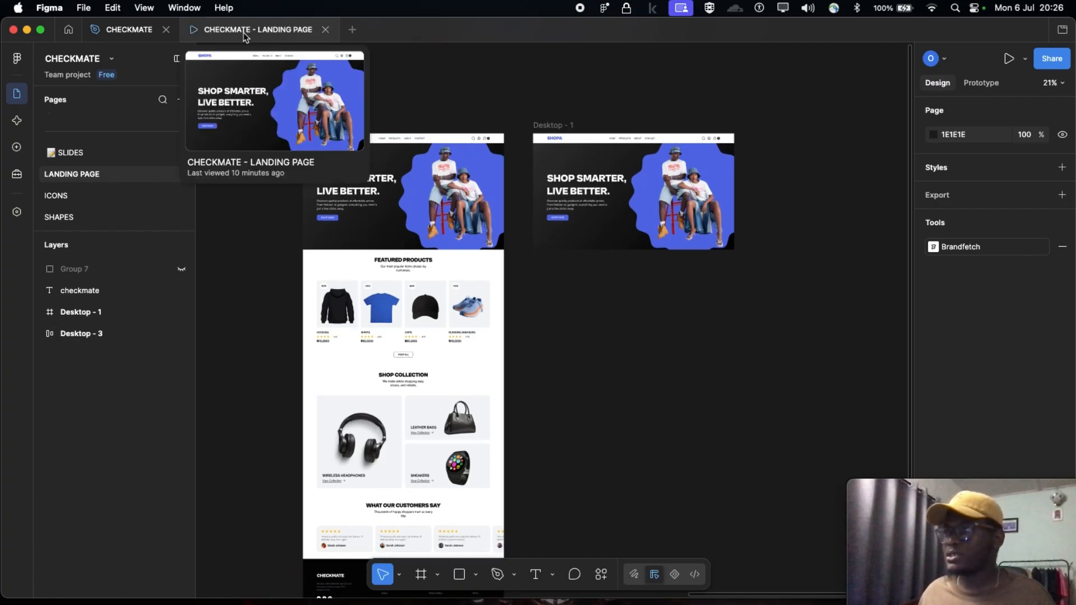
Examine the navigation bar and hero section of the SHOPA landing page prototype
scroll(712, 216, up, 10)
scroll(724, 221, up, 10)
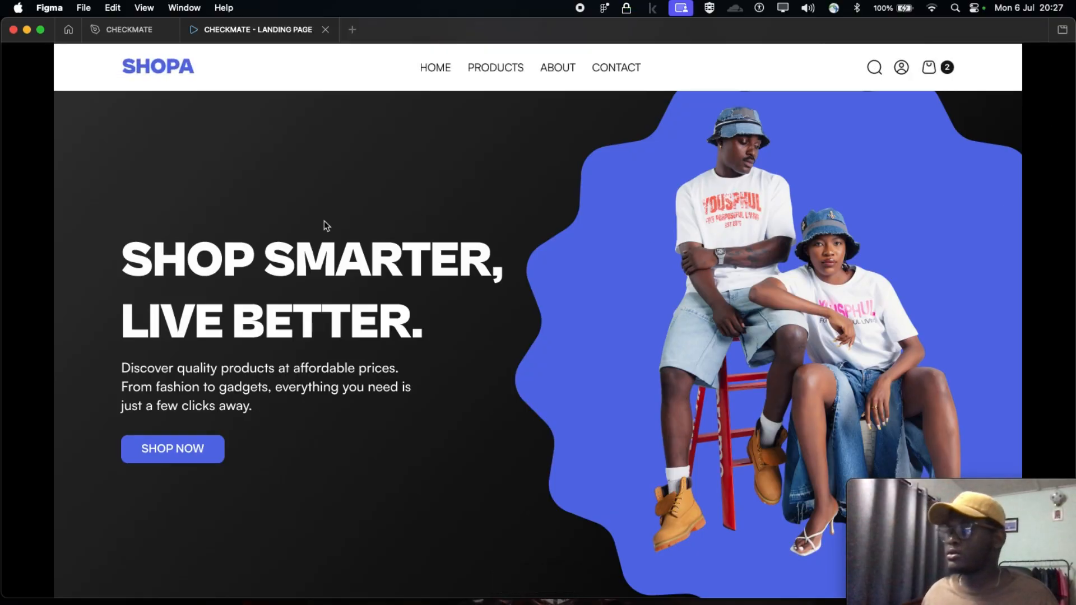
key(Right)
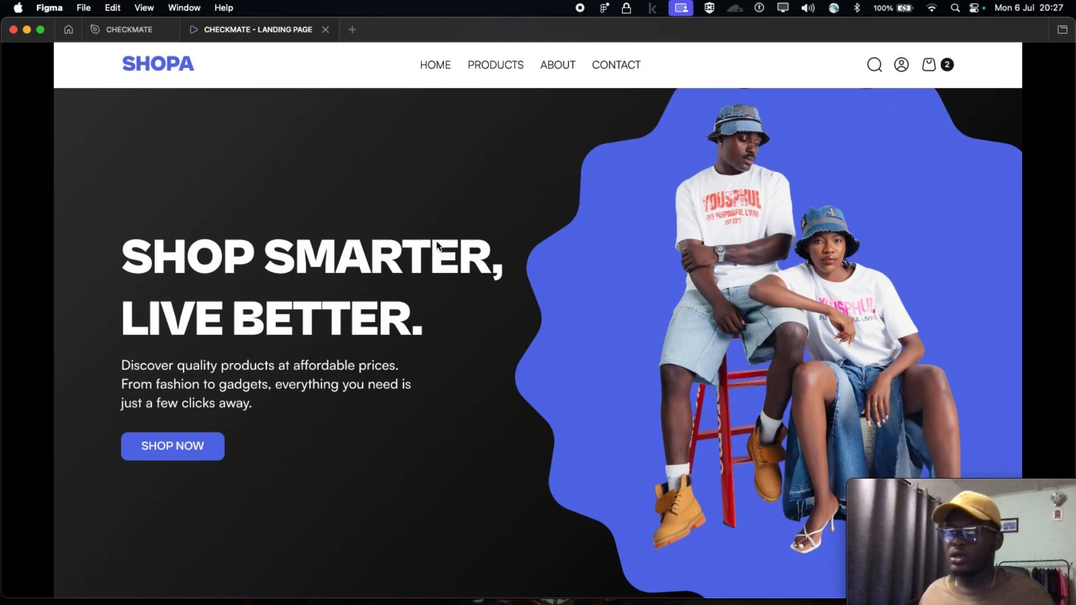
scroll(438, 245, down, 1)
scroll(437, 247, down, 5)
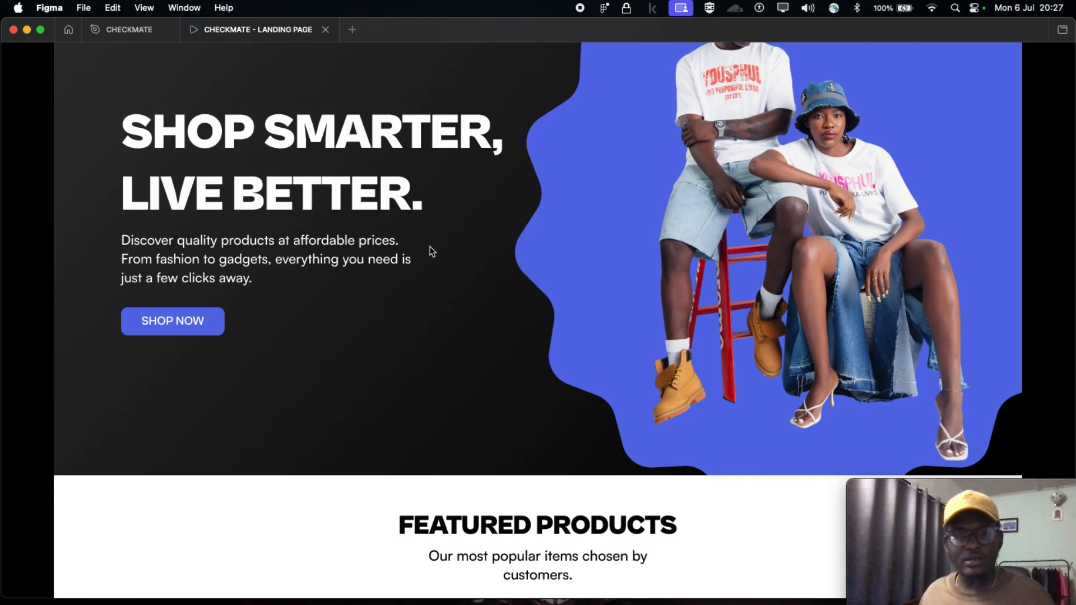
scroll(431, 250, up, 6)
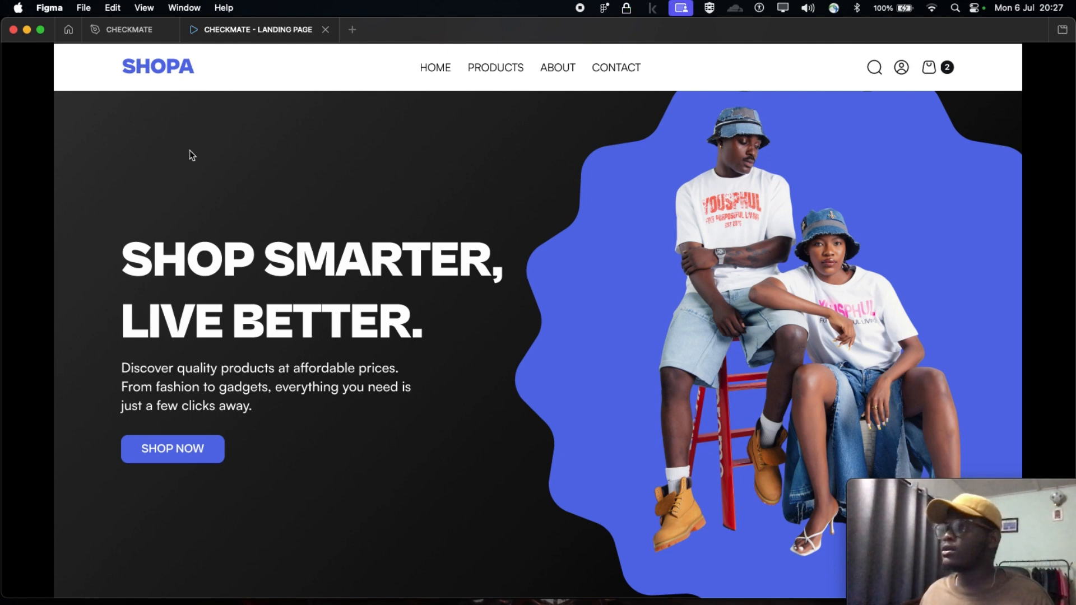
scroll(507, 221, down, 3)
scroll(507, 221, up, 3)
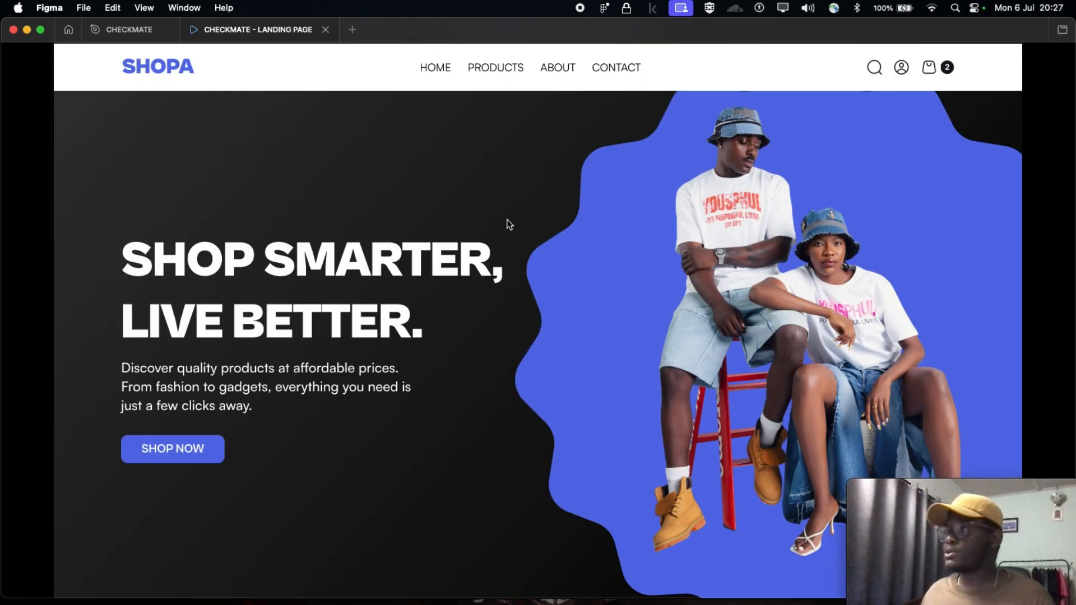
Review the prototype's featured products, shop collection, customer reviews and footer sections
scroll(509, 224, down, 1)
scroll(509, 224, down, 10)
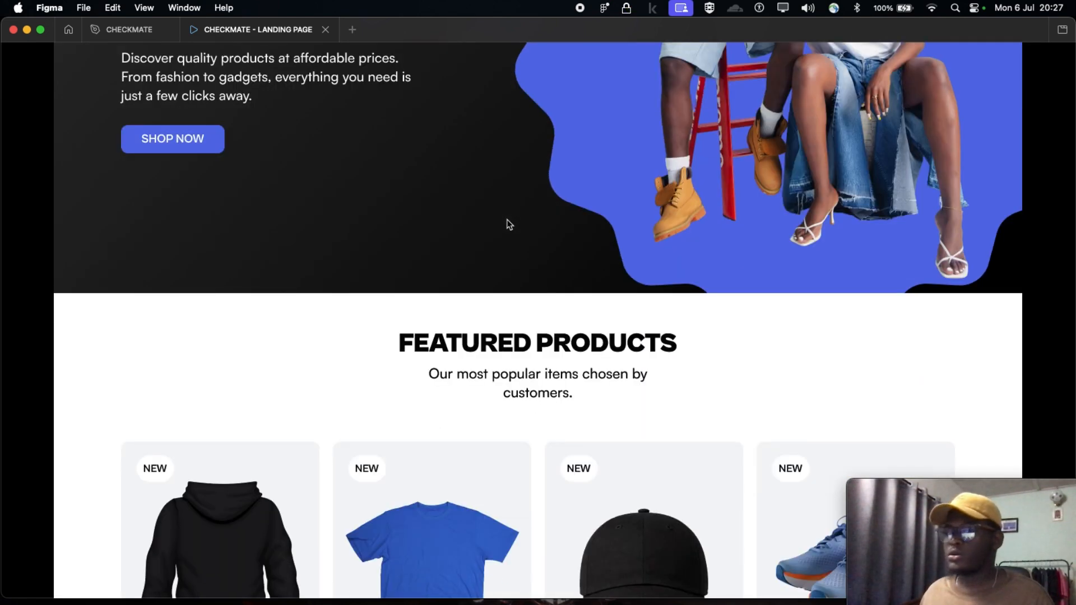
scroll(508, 223, down, 8)
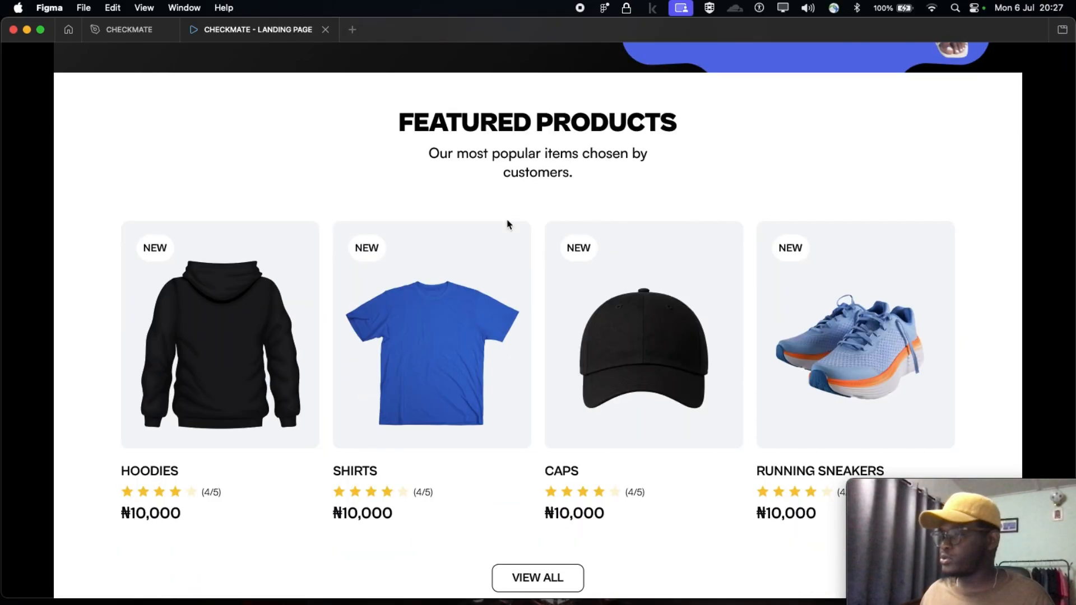
scroll(507, 224, down, 8)
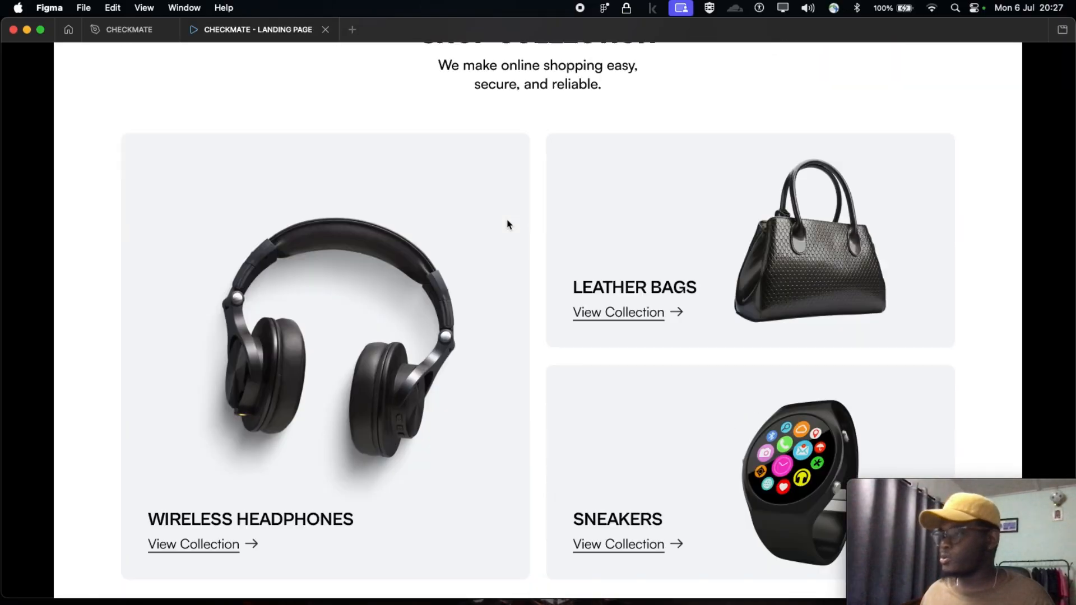
scroll(507, 224, down, 5)
scroll(509, 225, down, 3)
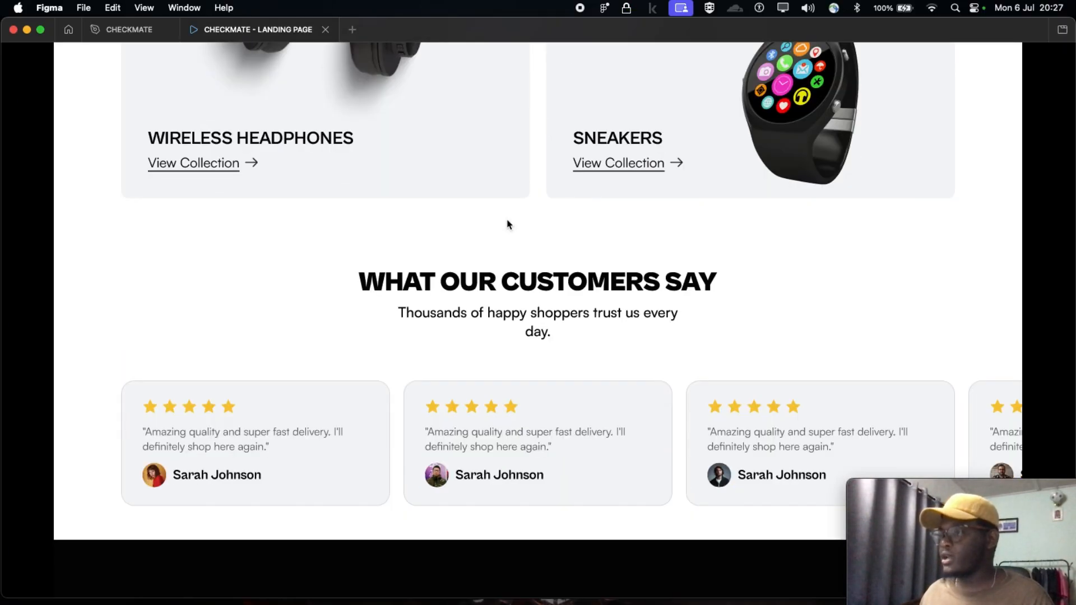
scroll(509, 225, down, 4)
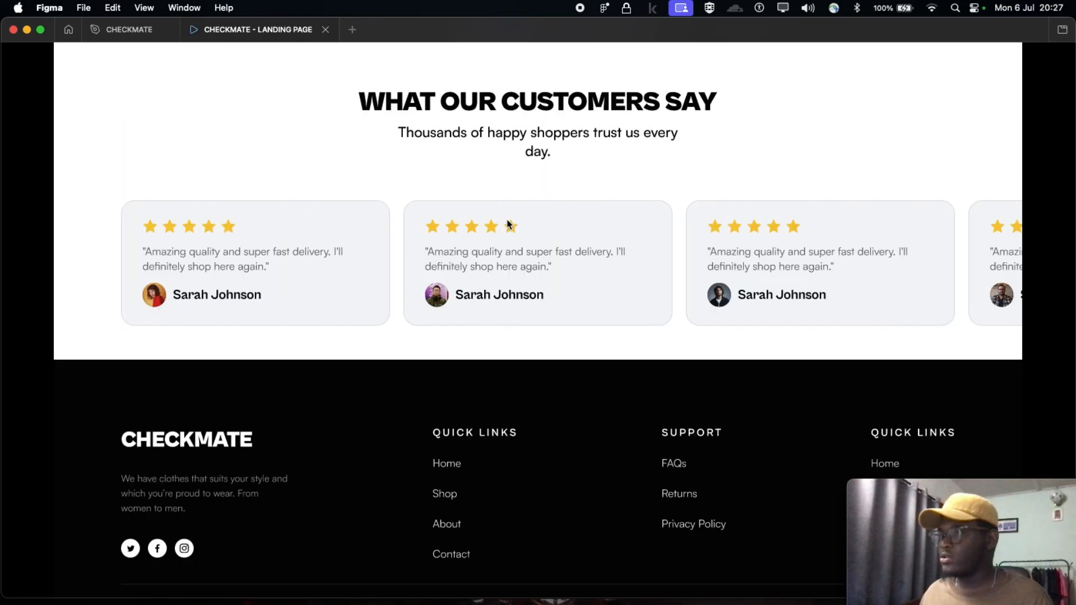
scroll(308, 444, down, 2)
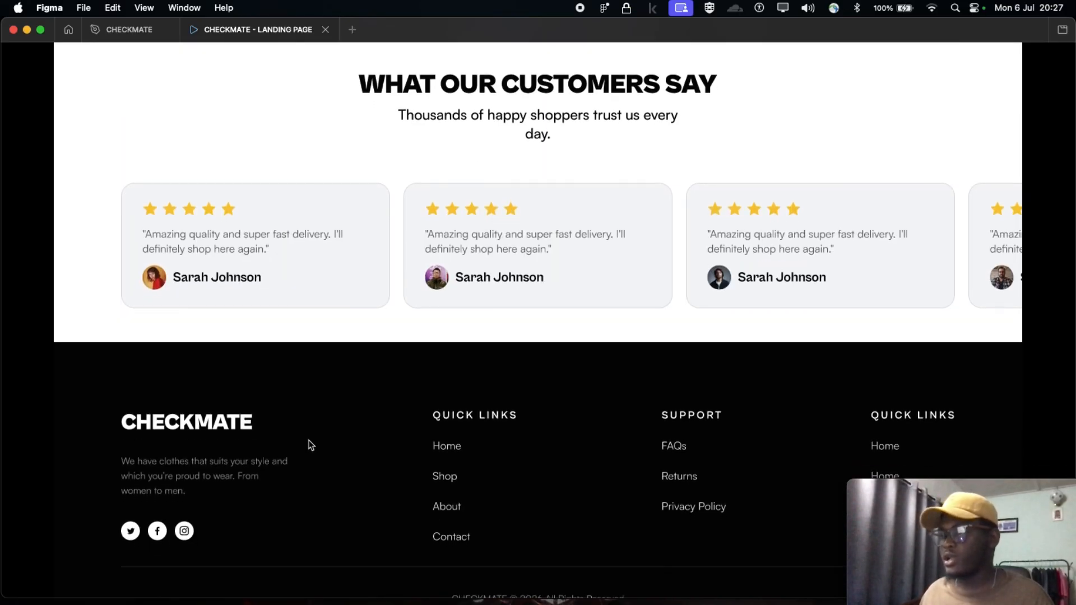
scroll(671, 363, up, 8)
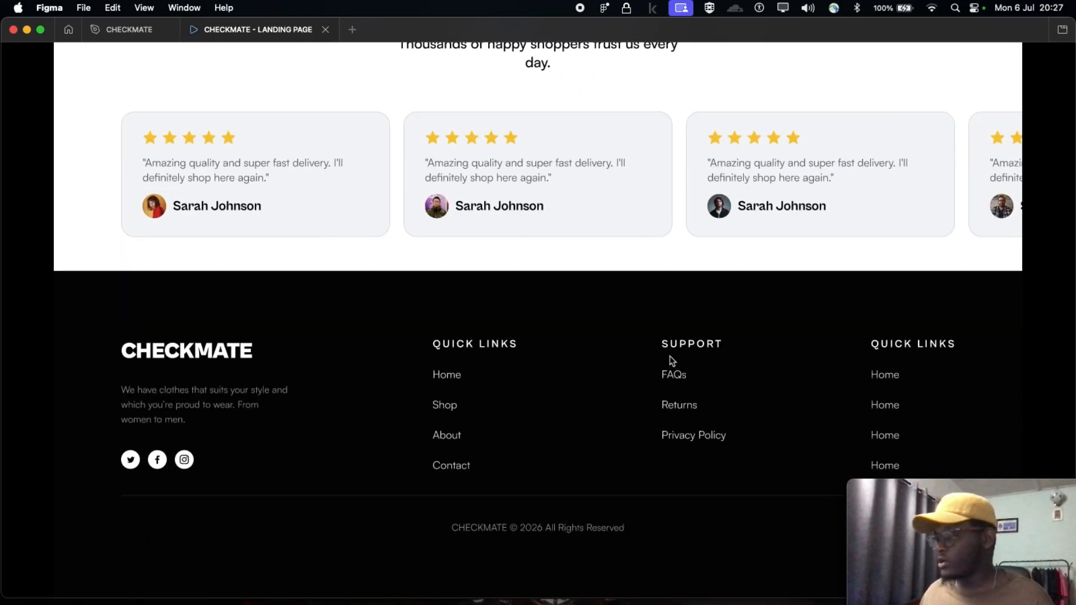
scroll(671, 362, up, 15)
Go through the whole landing page prototype once more and return to the CHECKMATE design file
scroll(617, 356, down, 9)
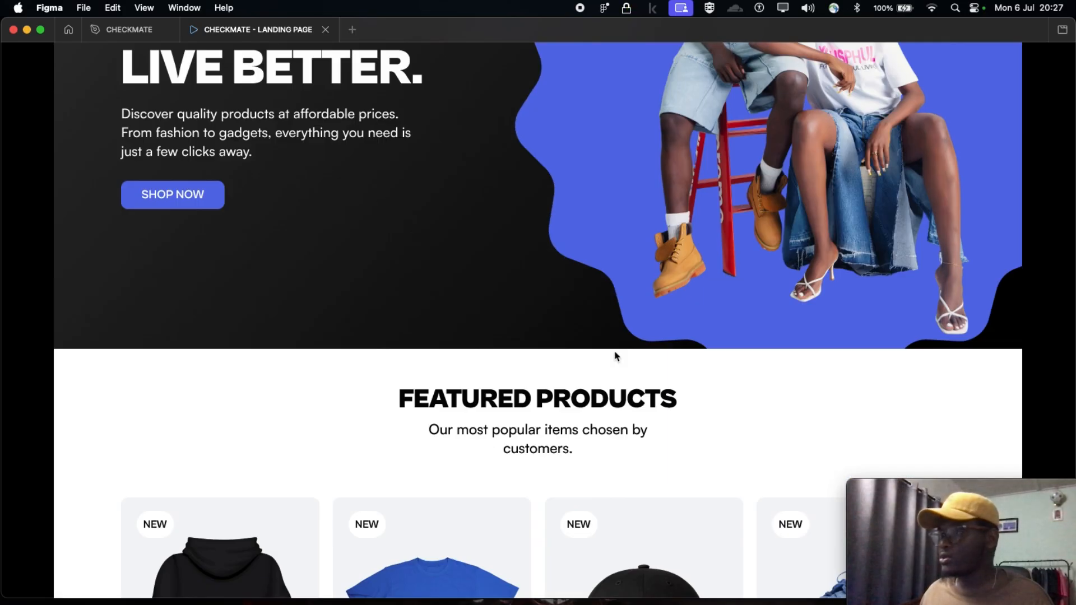
scroll(616, 356, down, 17)
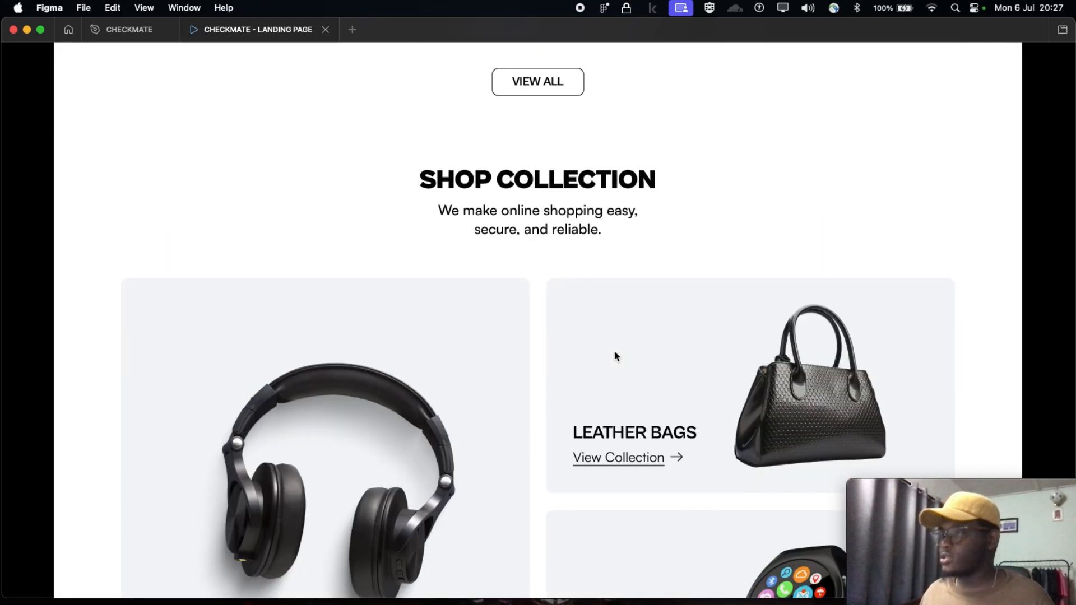
scroll(617, 356, down, 7)
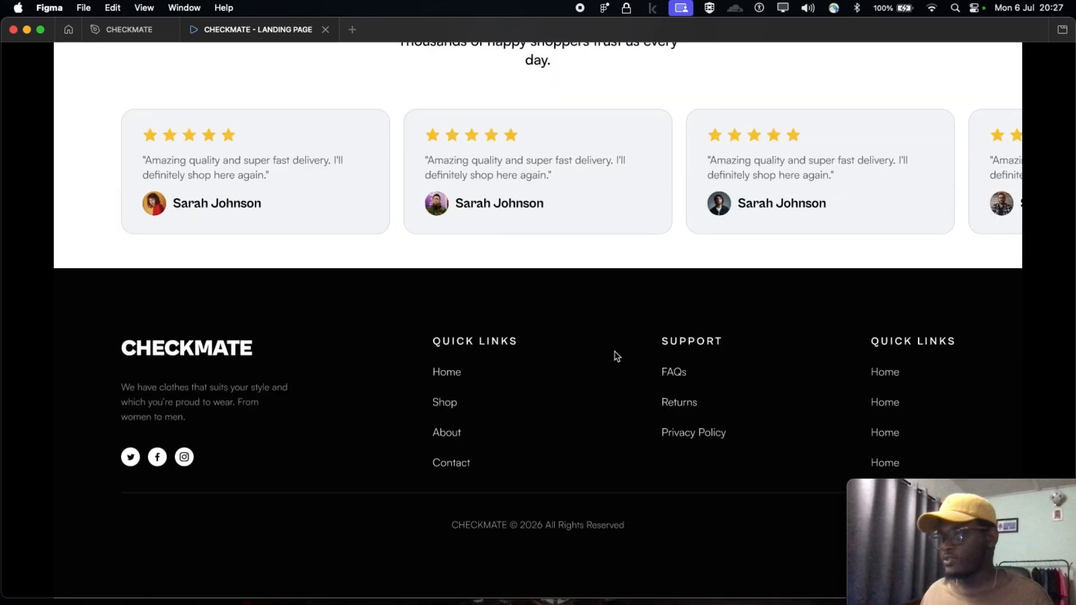
scroll(617, 356, up, 20)
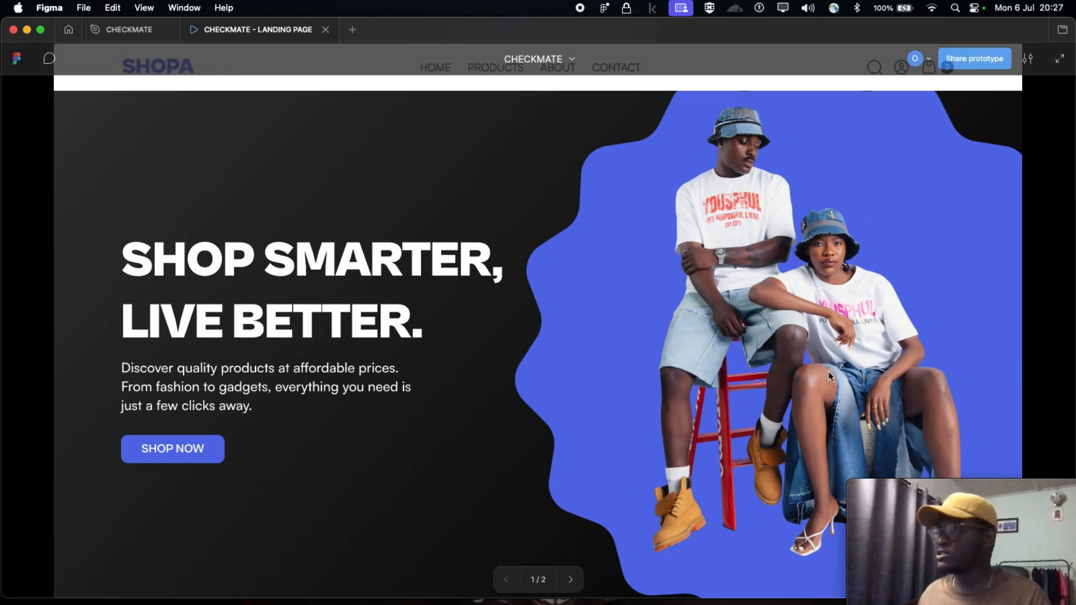
click(99, 30)
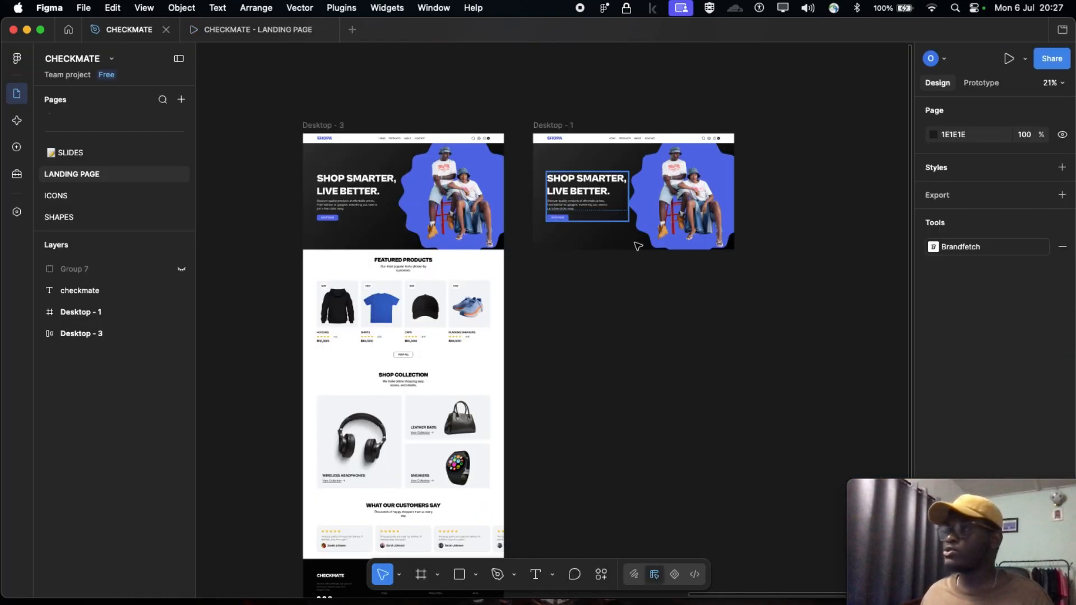
Look over the Desktop - 3 and Desktop - 1 frames and find an empty canvas area beyond them
scroll(659, 318, down, 5)
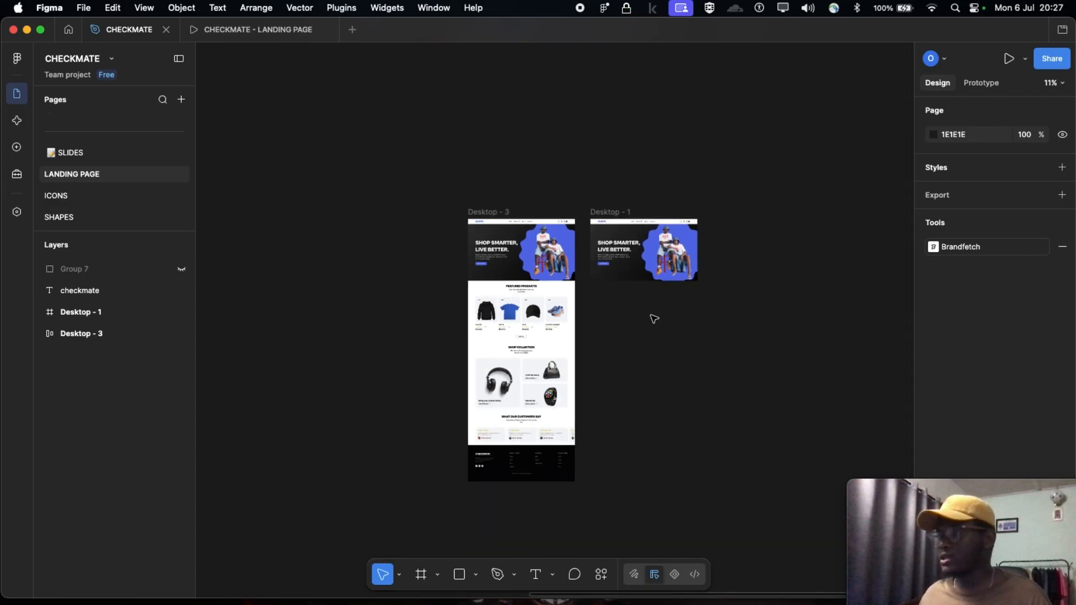
scroll(639, 311, right, 4)
scroll(388, 251, up, 5)
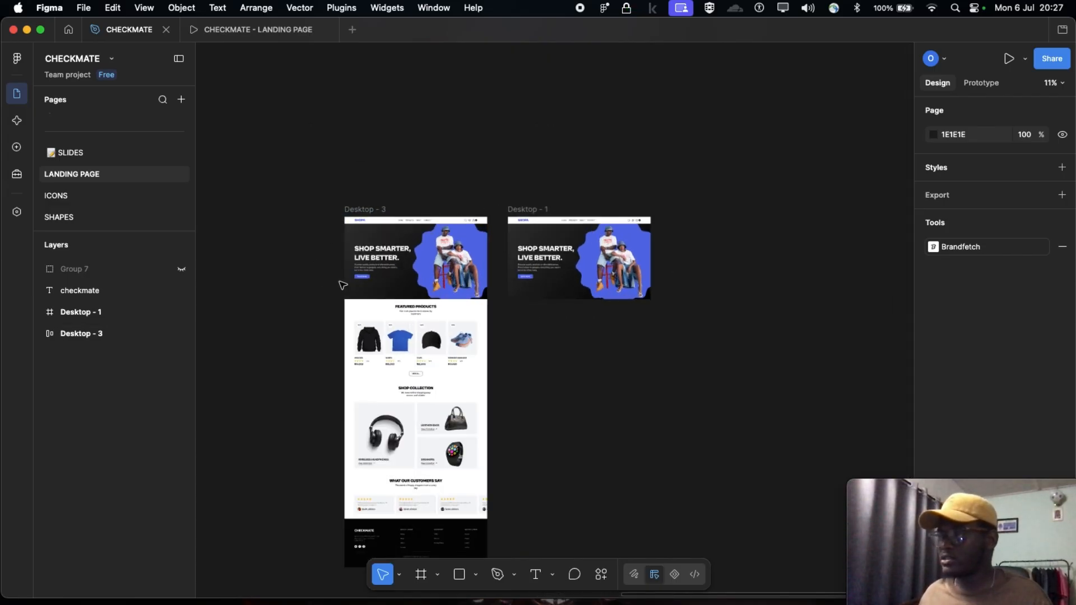
scroll(421, 260, right, 10)
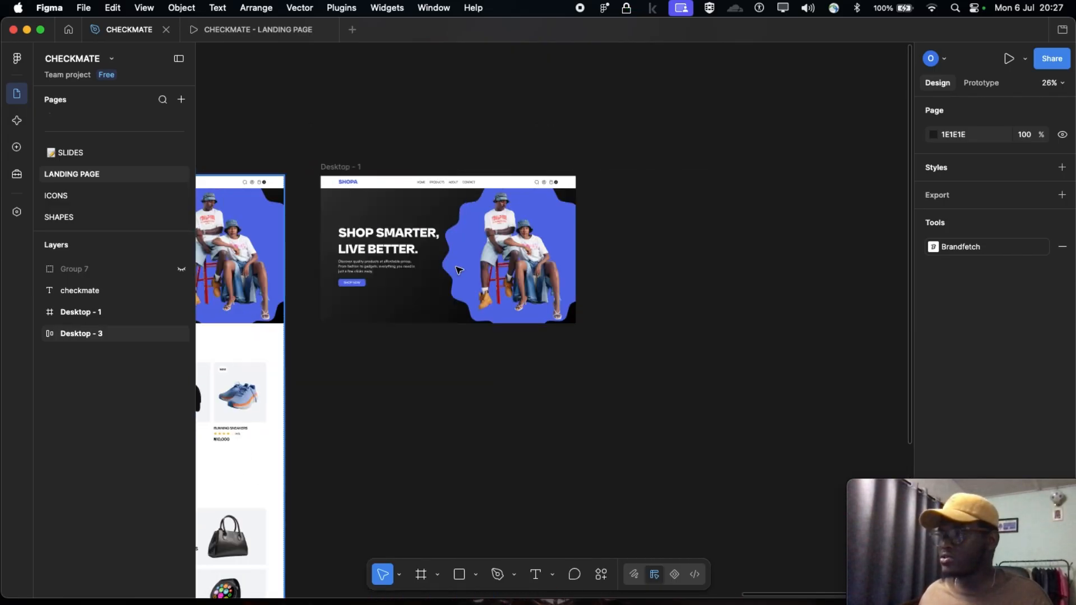
scroll(595, 272, down, 3)
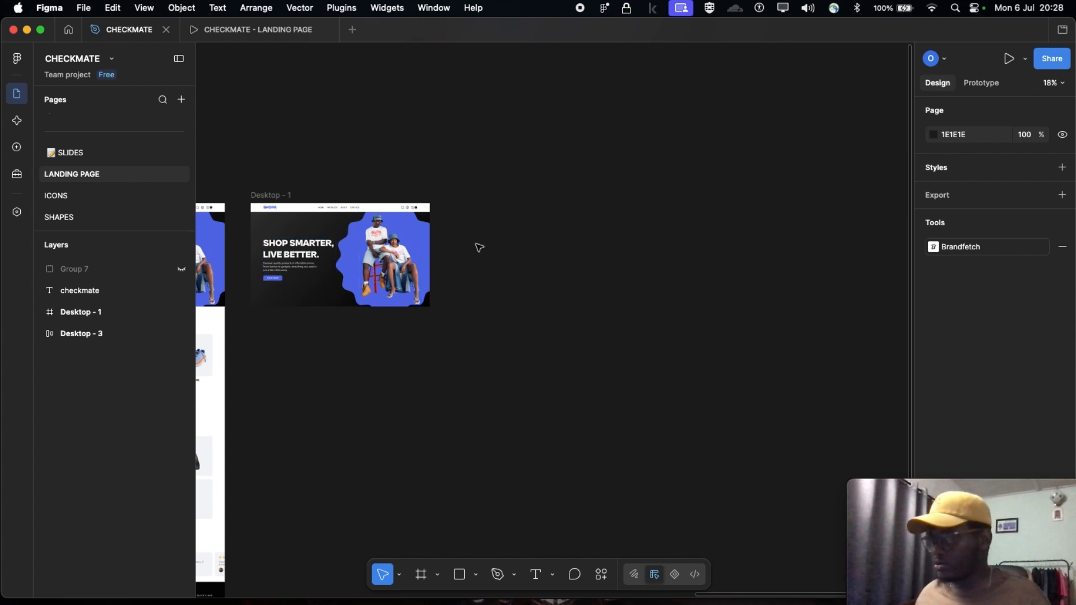
scroll(502, 239, right, 5)
scroll(486, 238, right, 3)
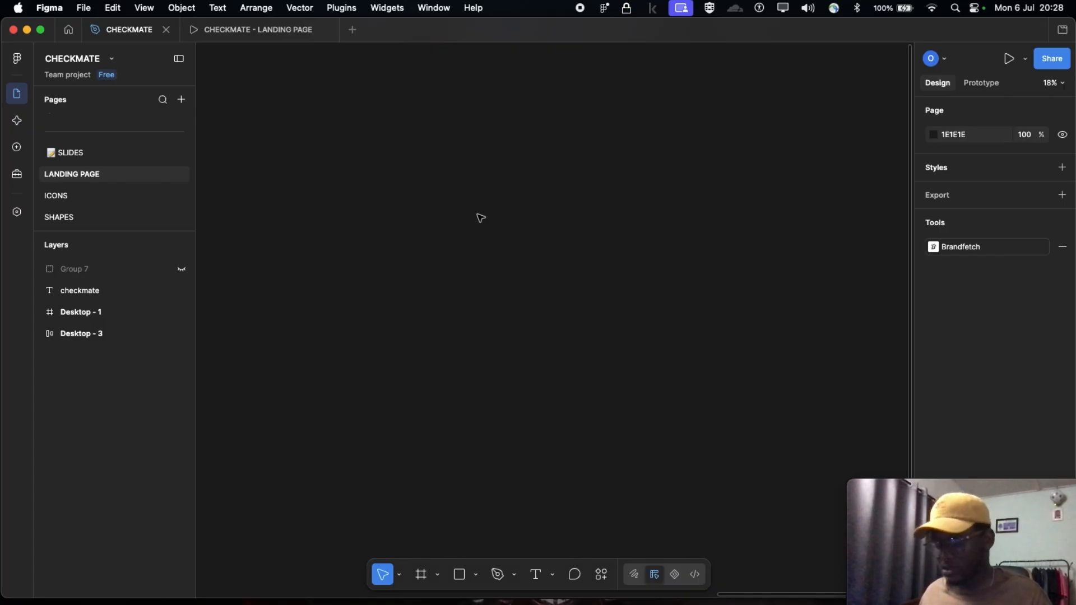
key(f)
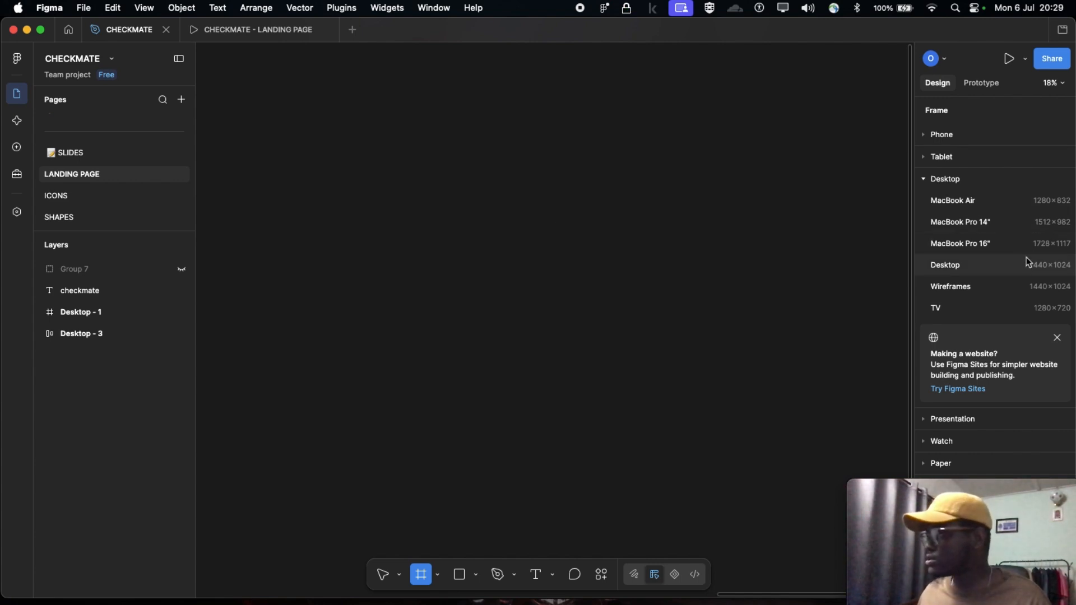
click(923, 179)
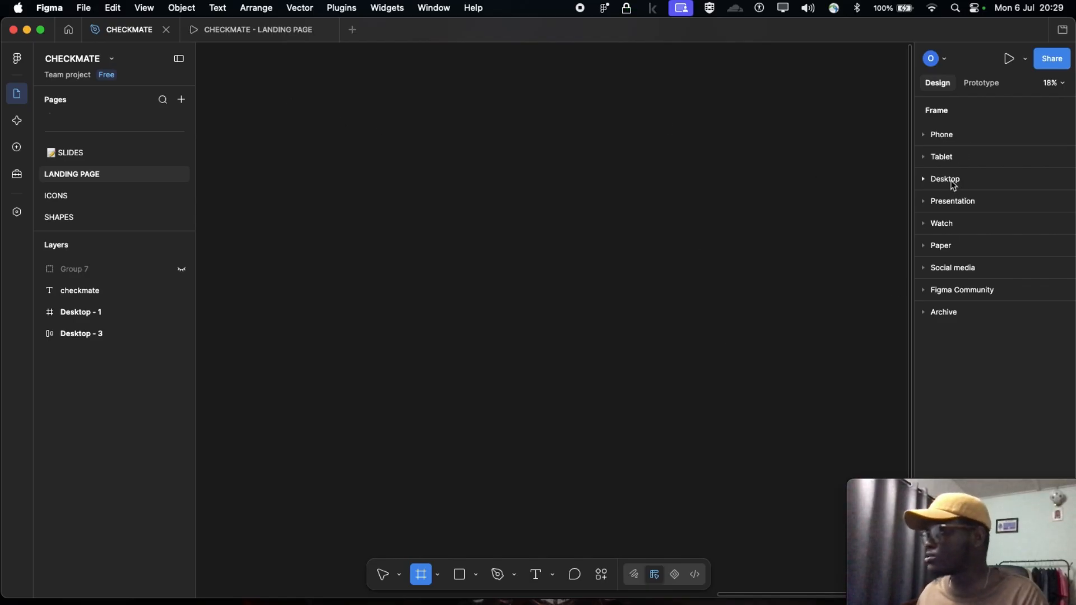
click(953, 183)
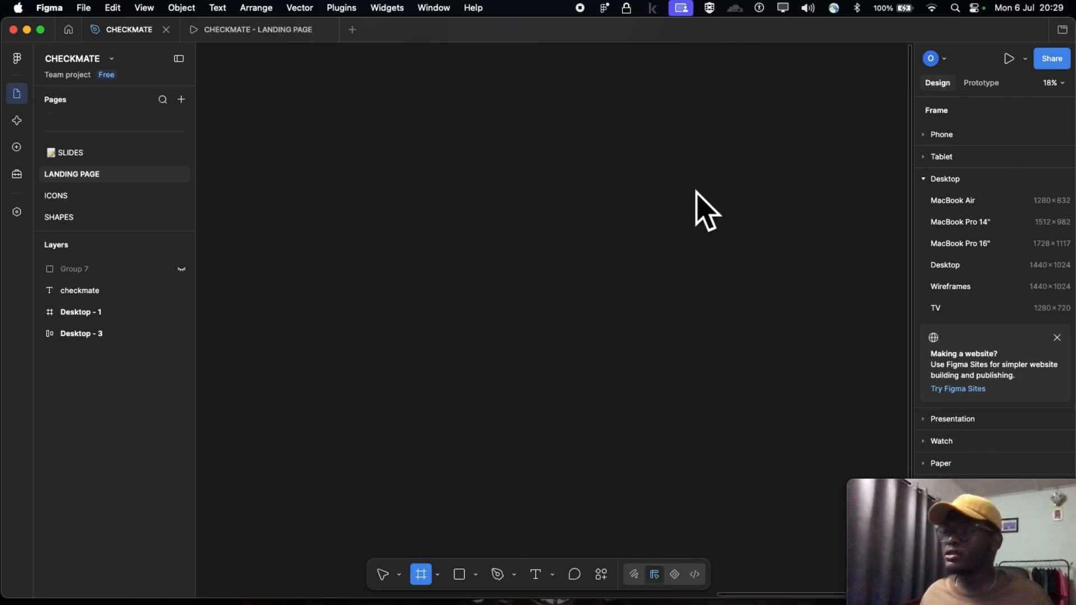
click(572, 107)
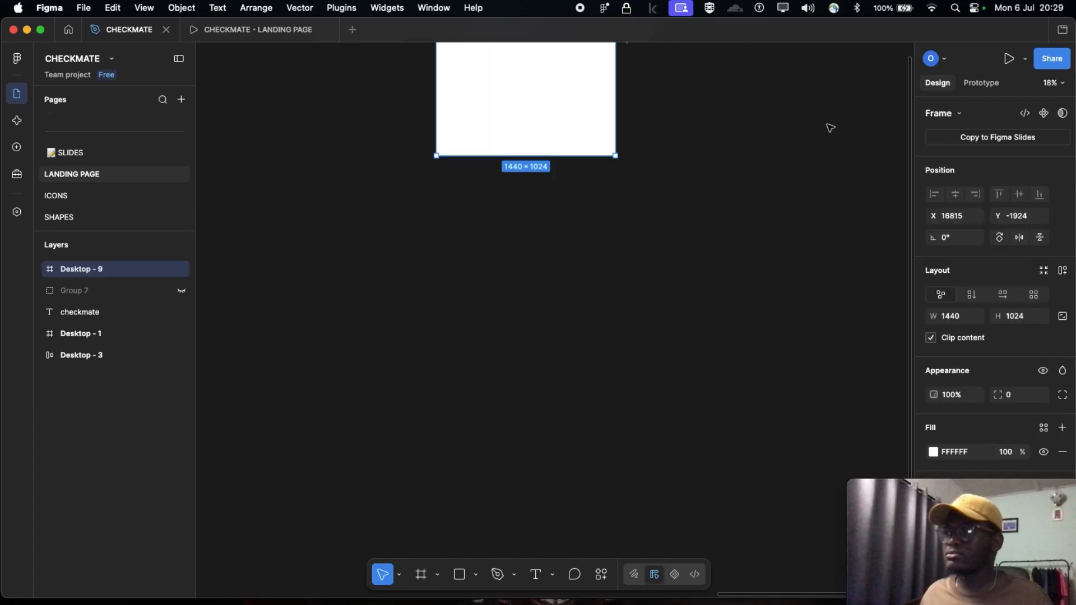
scroll(667, 235, up, 3)
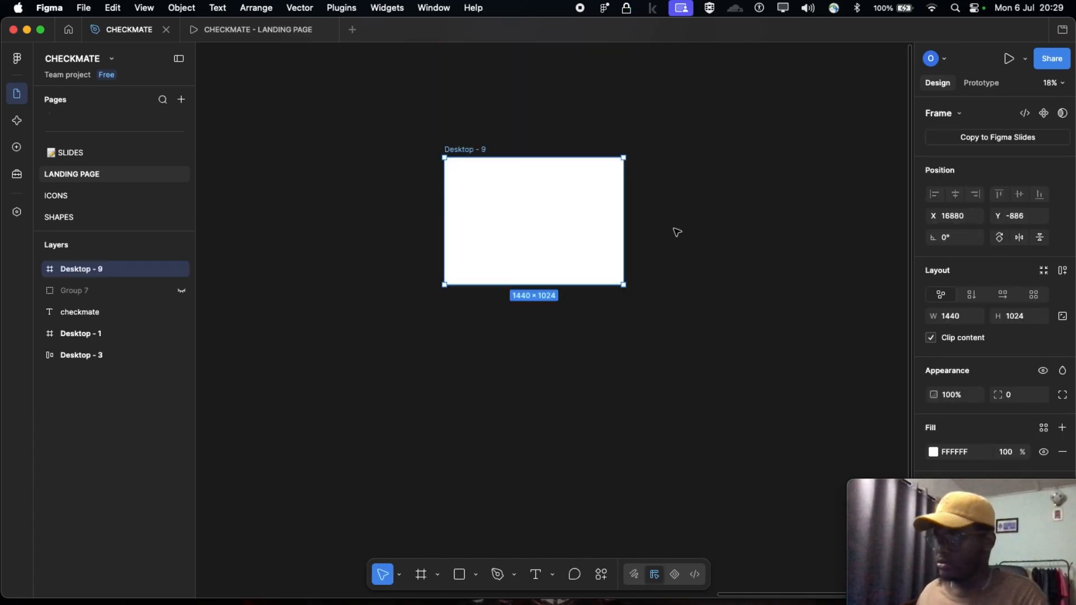
key(Delete)
Lighten the page's background colour to the grey A6A6A6
click(933, 135)
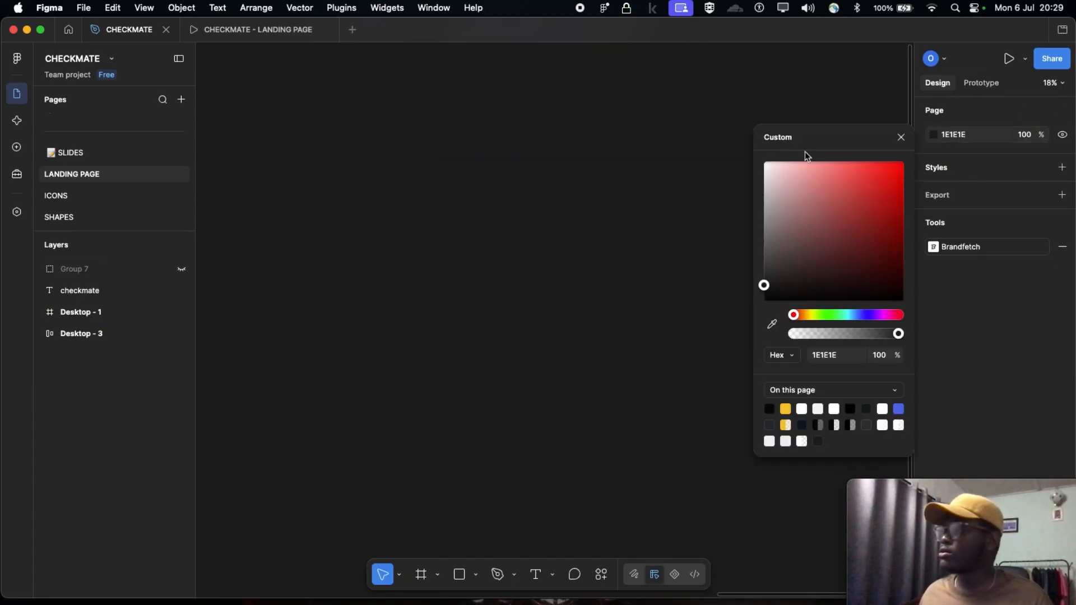
drag(764, 288, 763, 223)
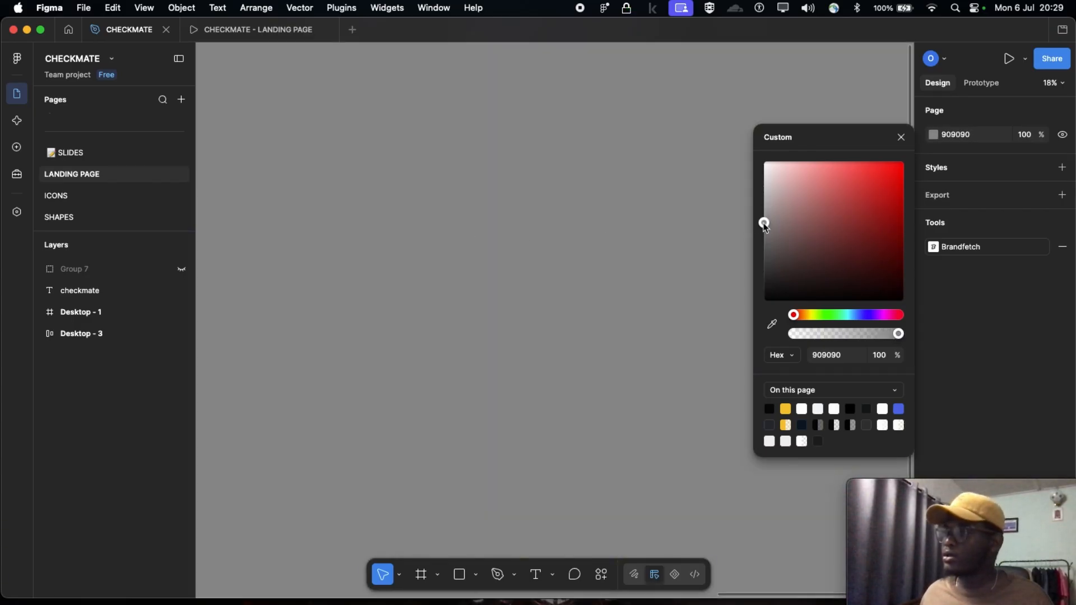
drag(764, 225, 765, 211)
click(632, 234)
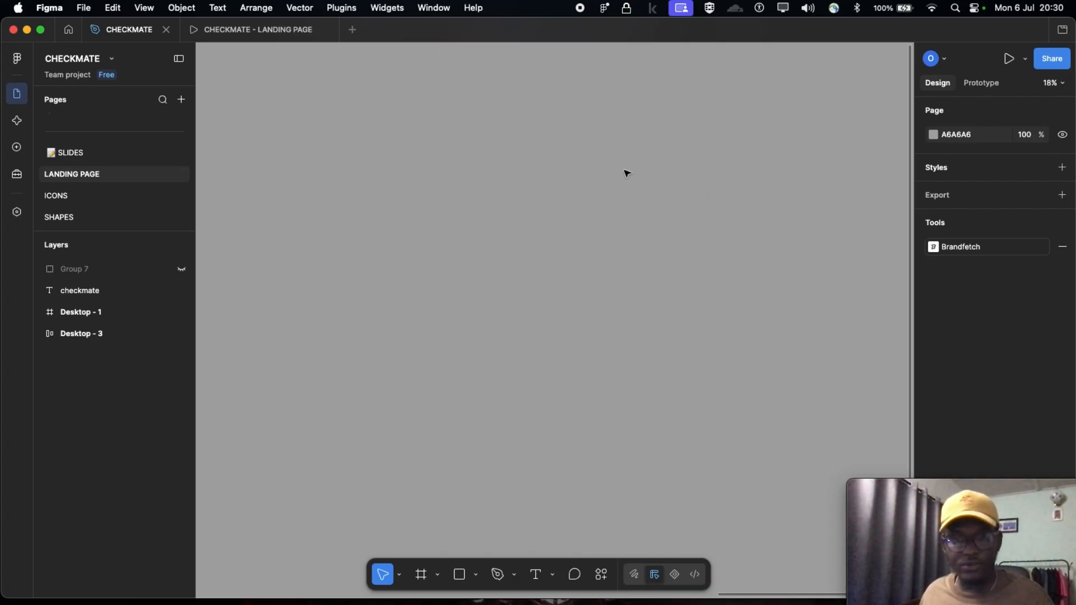
Add a blank frame using the 1440 × 1024 Desktop preset on the empty canvas
key(f)
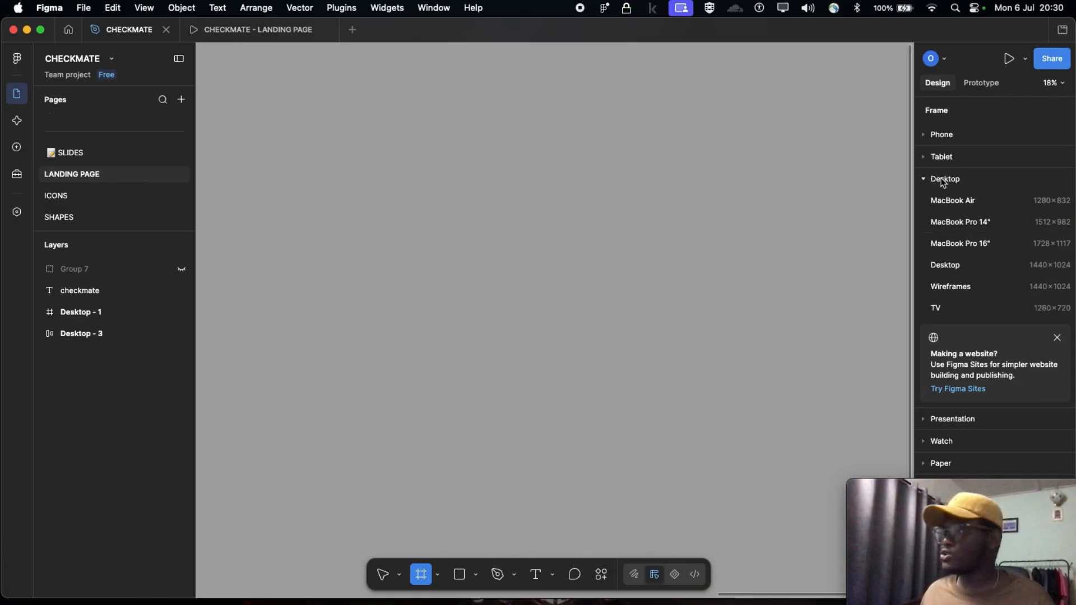
click(956, 268)
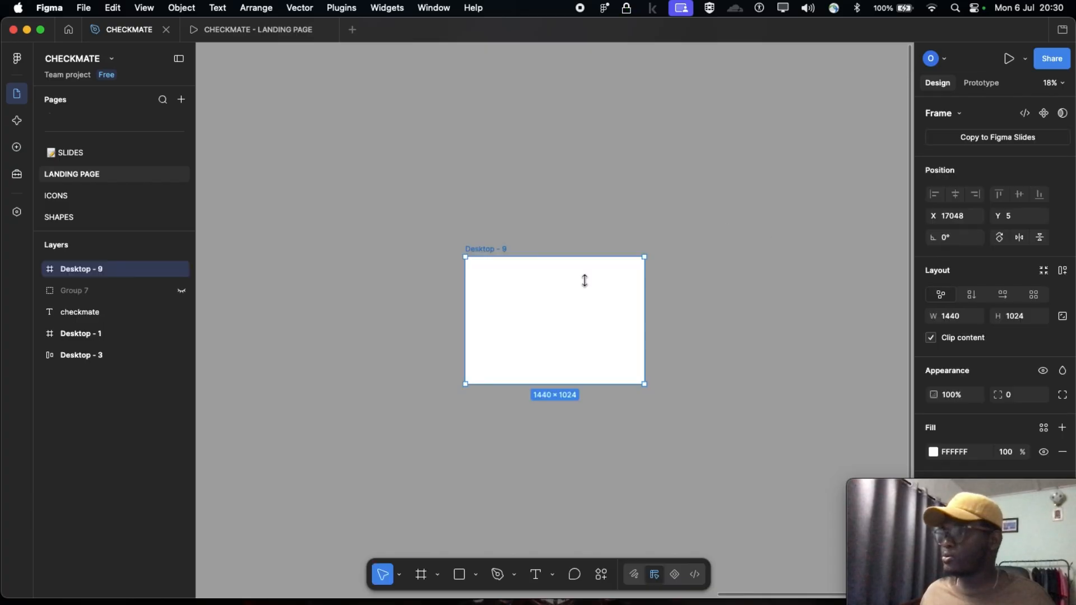
click(544, 247)
scroll(544, 247, up, 5)
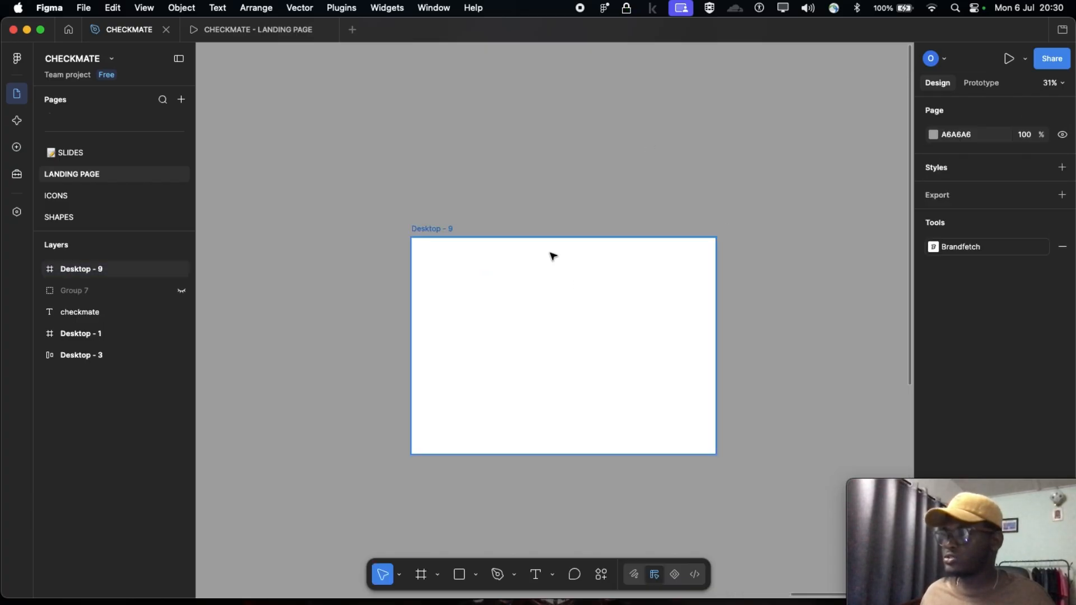
scroll(684, 286, down, 2)
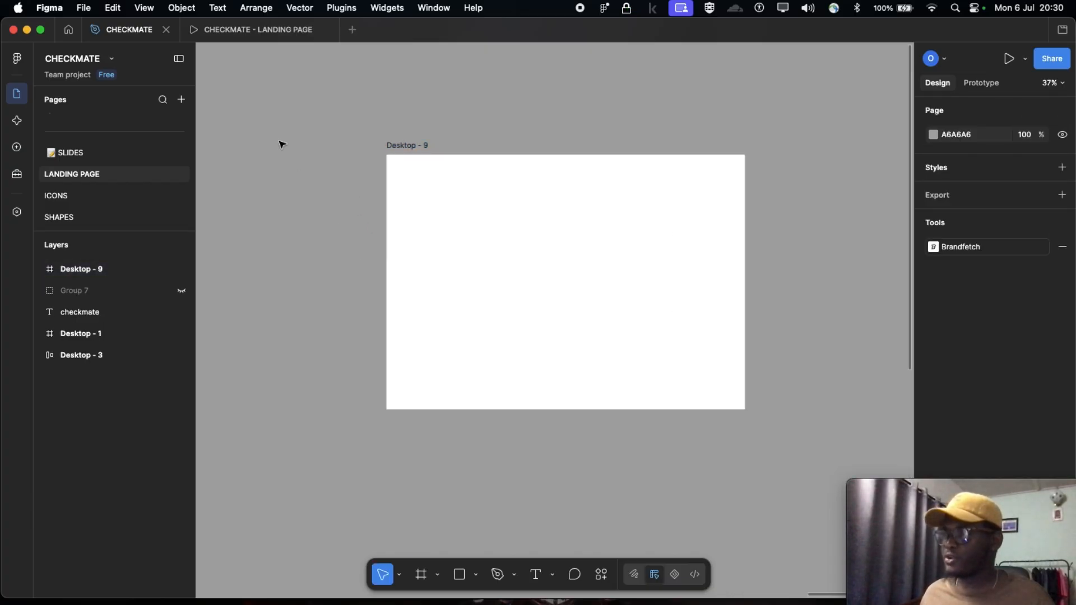
click(414, 146)
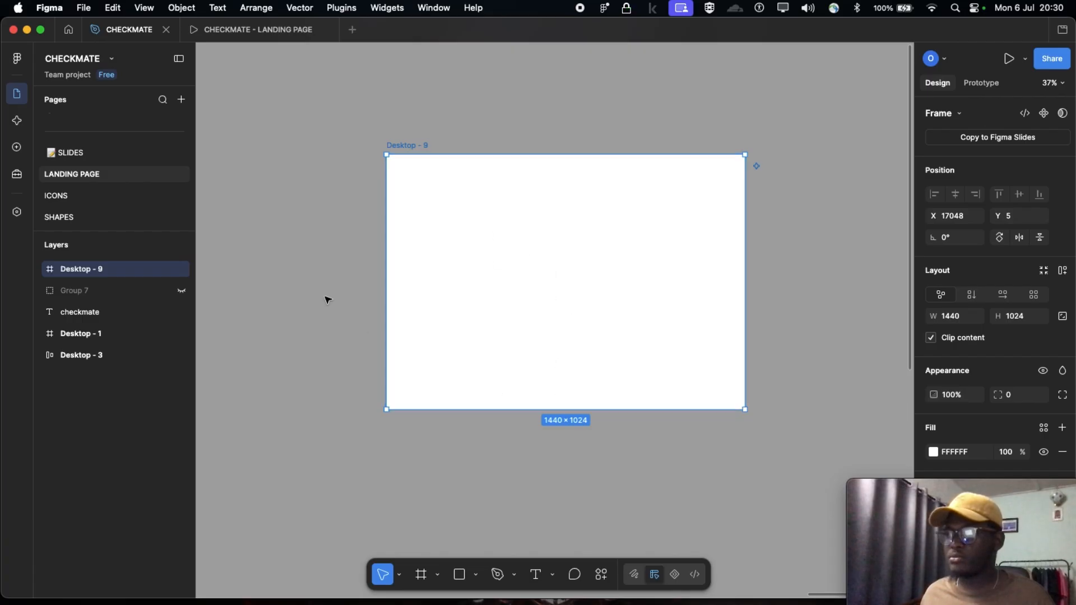
click(362, 264)
Move the Desktop - 1 frame beside the blank Desktop - 9 frame, aligning their upper edges, and examine its hero section
scroll(487, 269, down, 5)
scroll(487, 270, left, 6)
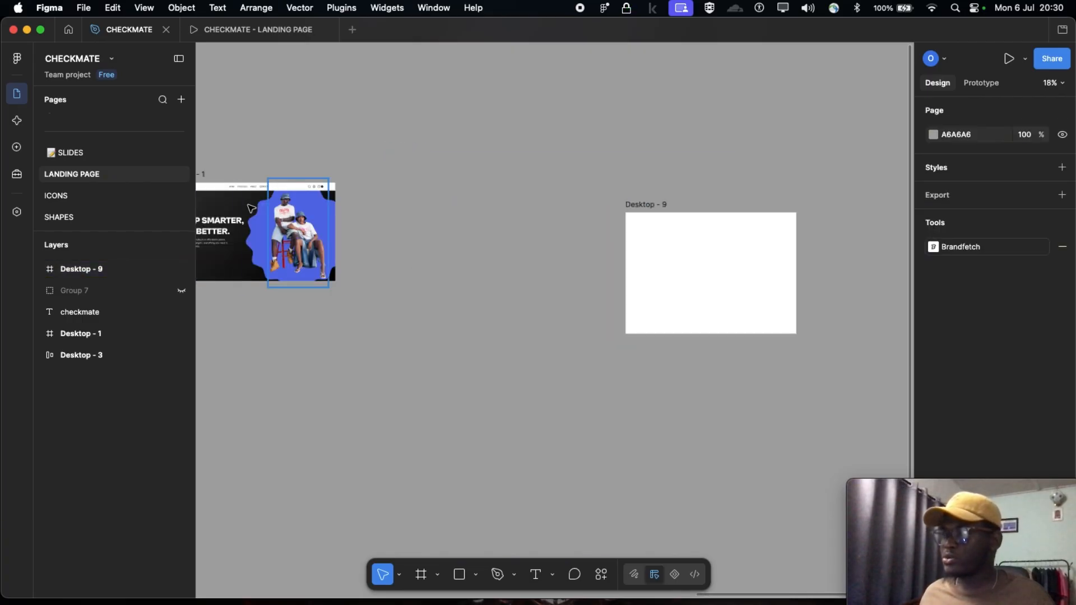
drag(305, 177, 597, 206)
scroll(602, 205, down, 2)
scroll(657, 221, up, 6)
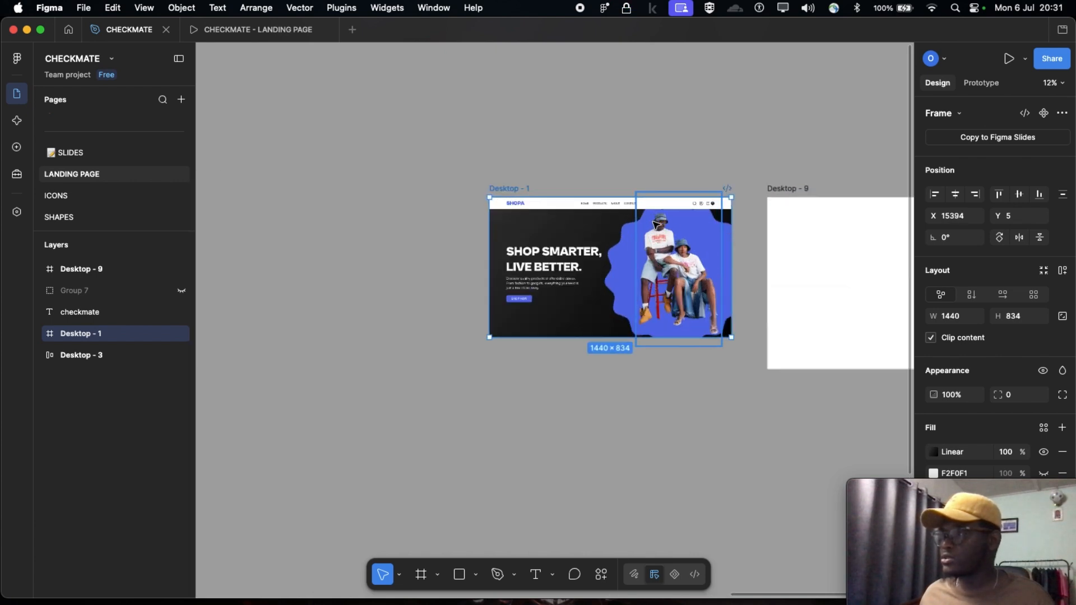
scroll(655, 221, right, 2)
scroll(655, 221, down, 2)
scroll(381, 213, left, 1)
scroll(381, 213, right, 1)
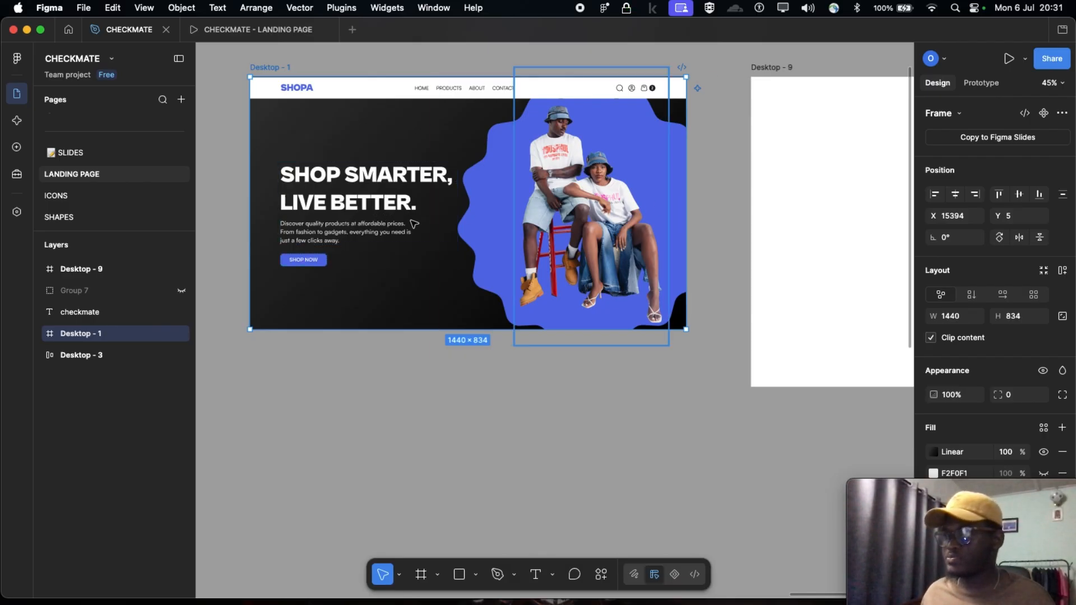
Add the text "shop smarter, live better" near the left side of the Desktop - 9 frame
scroll(472, 163, down, 1)
scroll(473, 163, right, 10)
scroll(473, 163, up, 2)
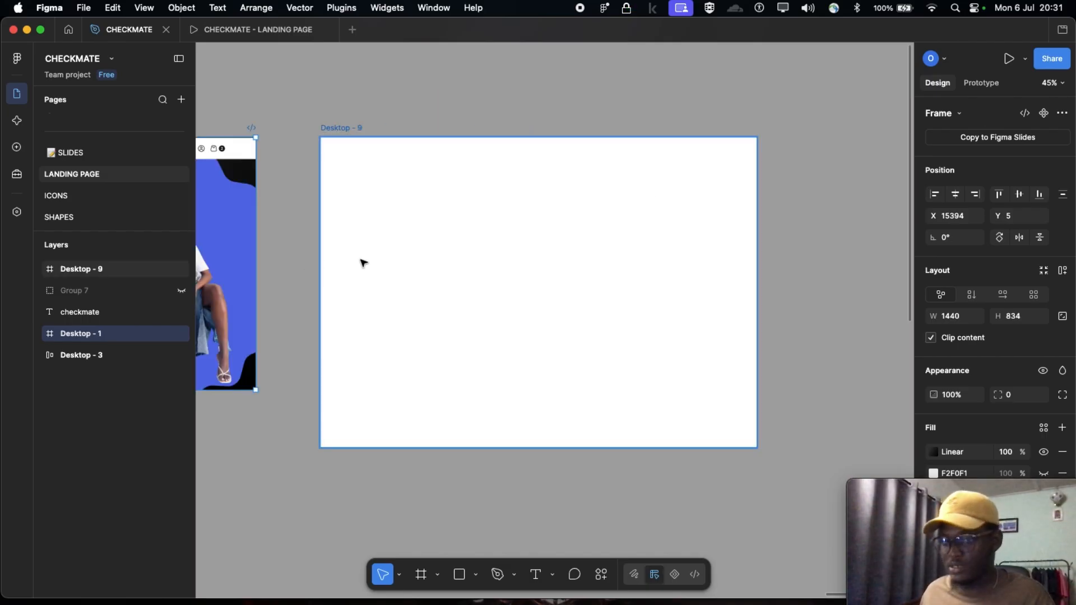
key(t)
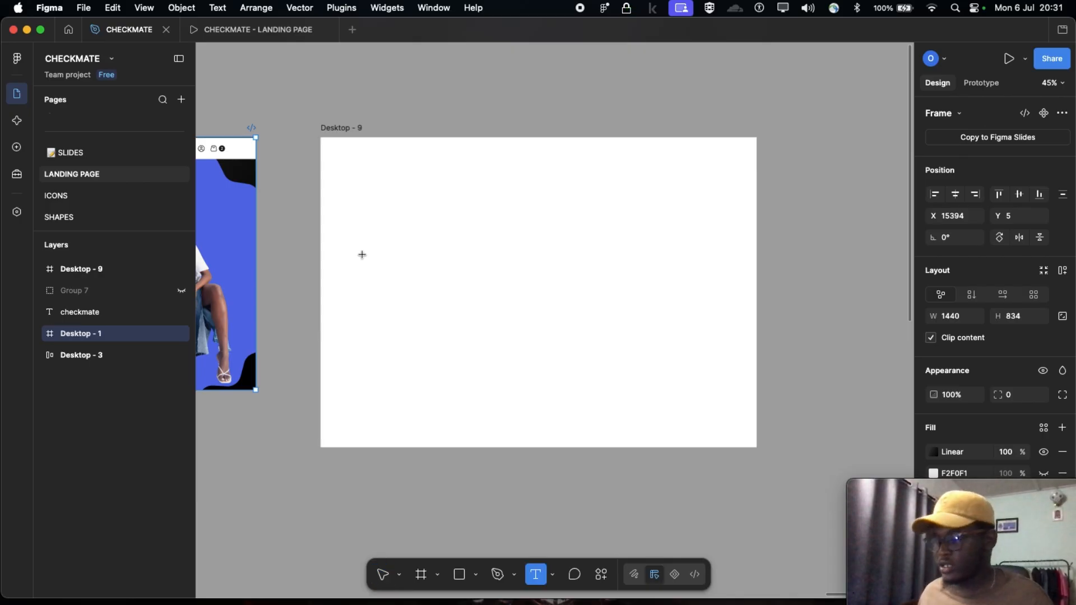
click(362, 255)
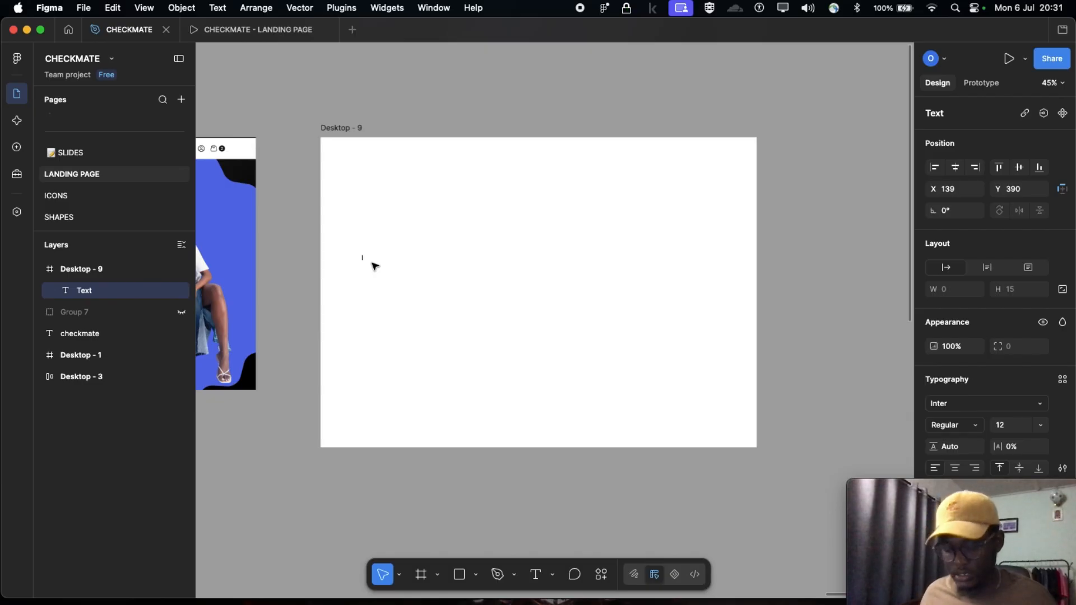
scroll(375, 265, left, 10)
scroll(418, 287, right, 3)
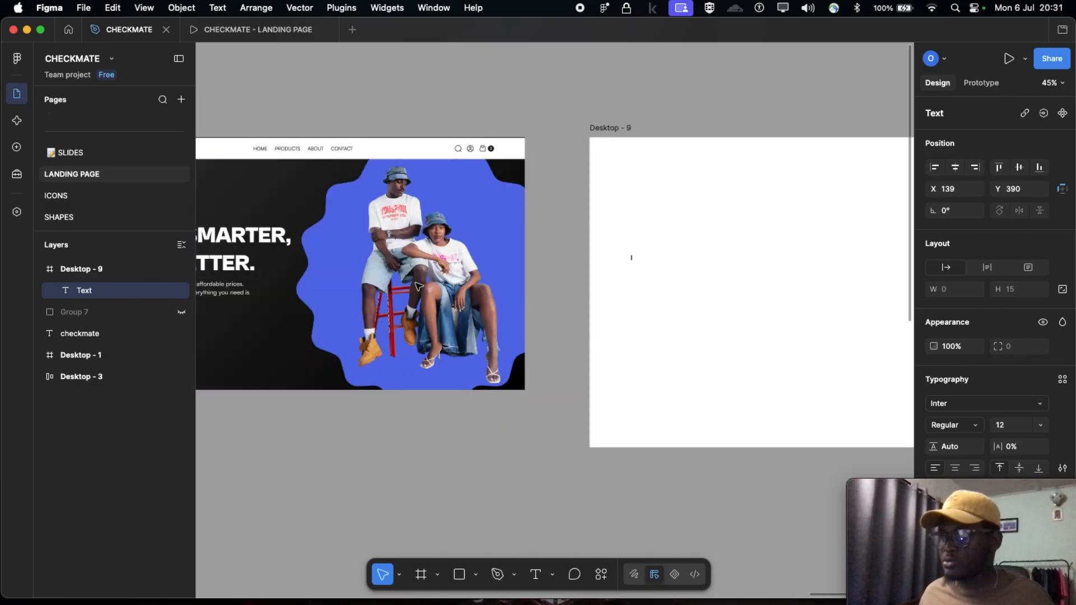
scroll(418, 286, right, 4)
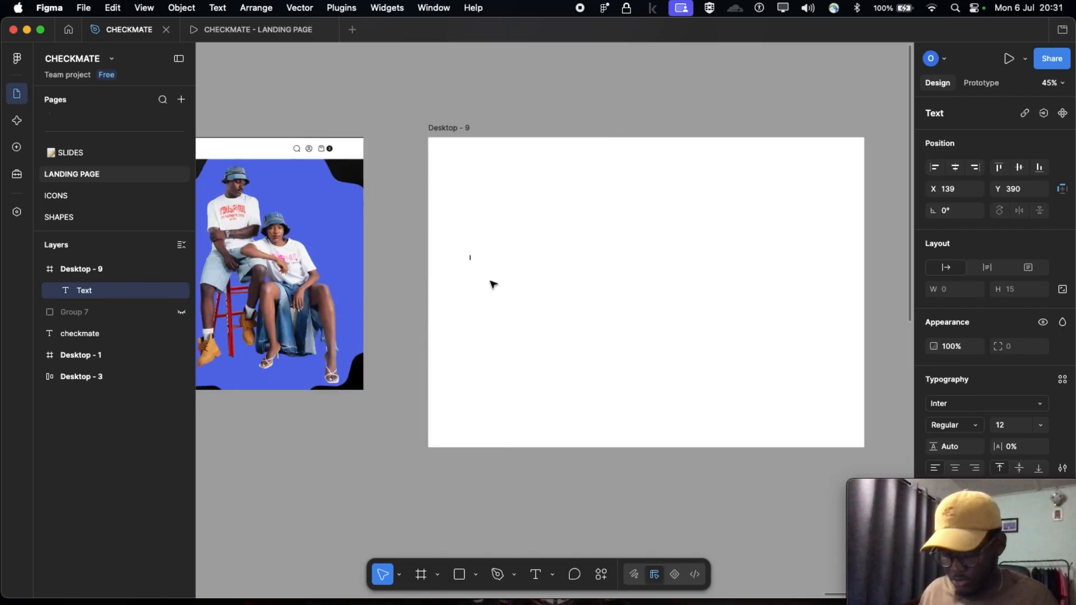
text(sh)
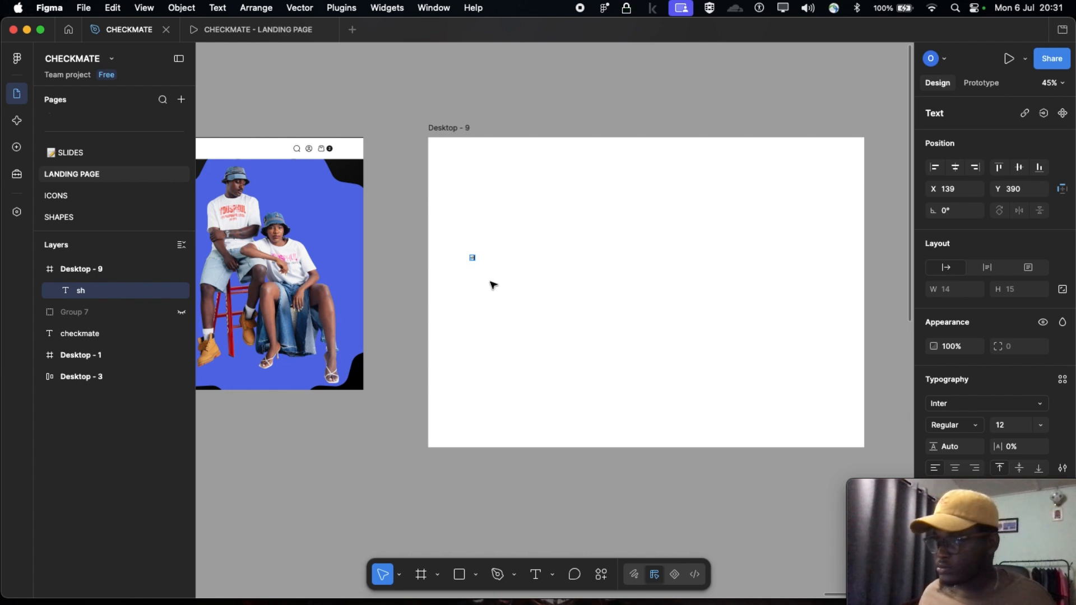
scroll(493, 286, up, 5)
text(o)
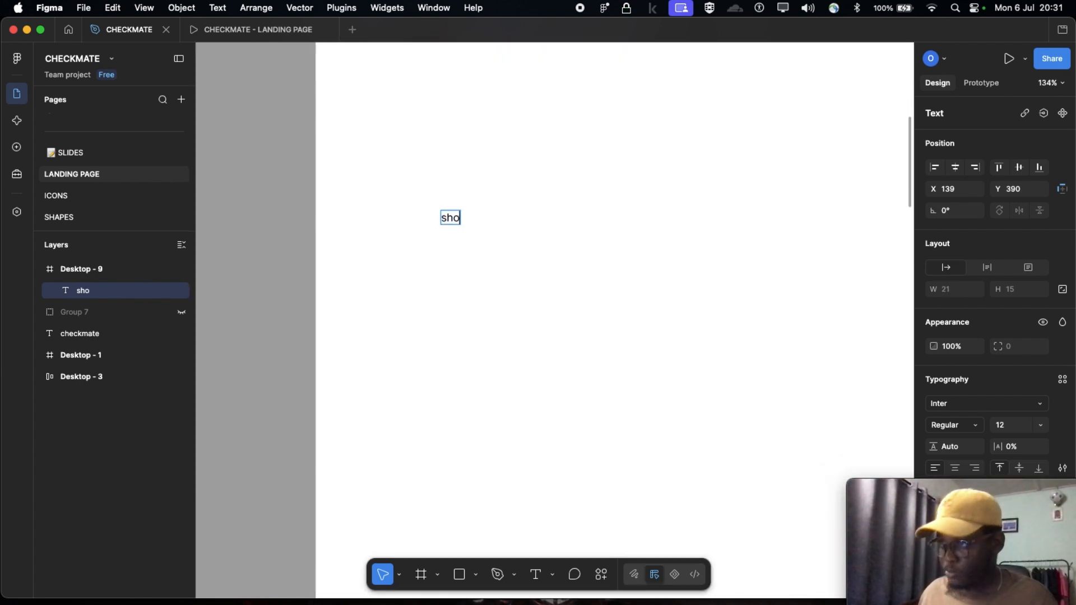
text(p smar)
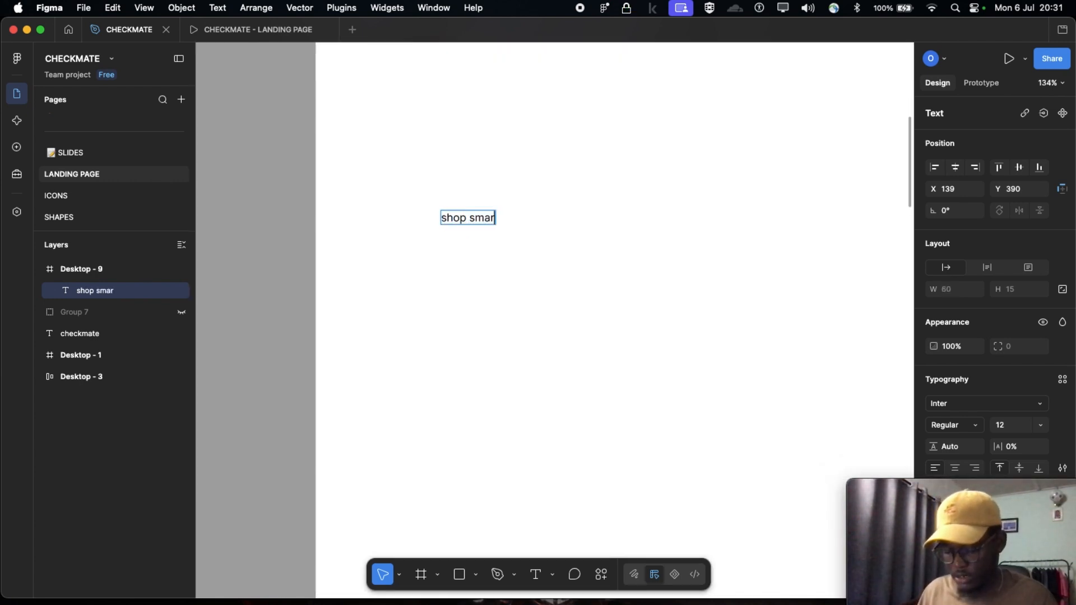
text(ter)
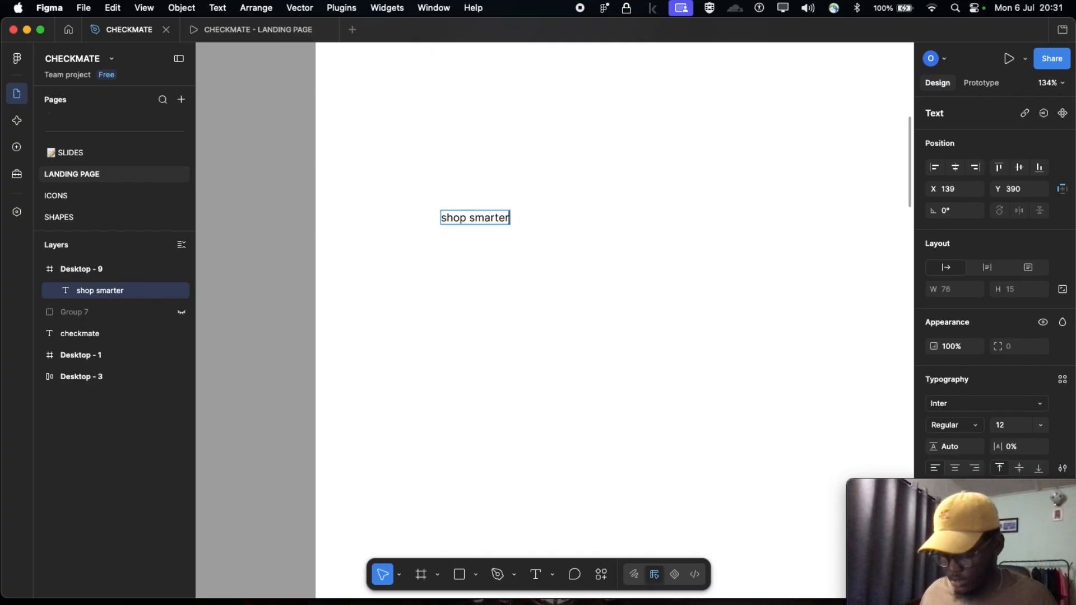
text(, live b)
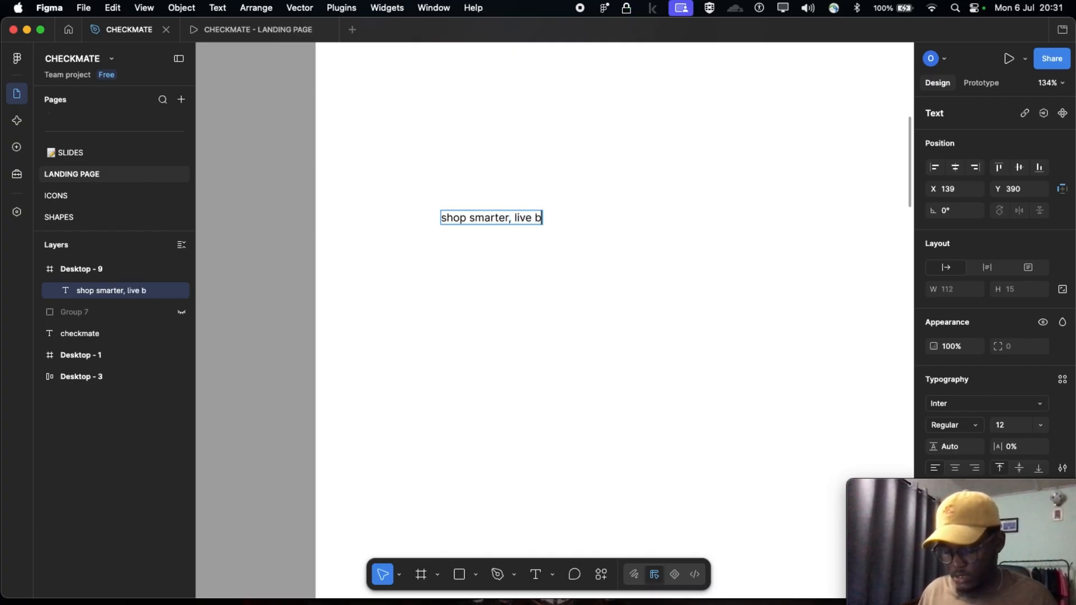
text(etter)
key(Escape)
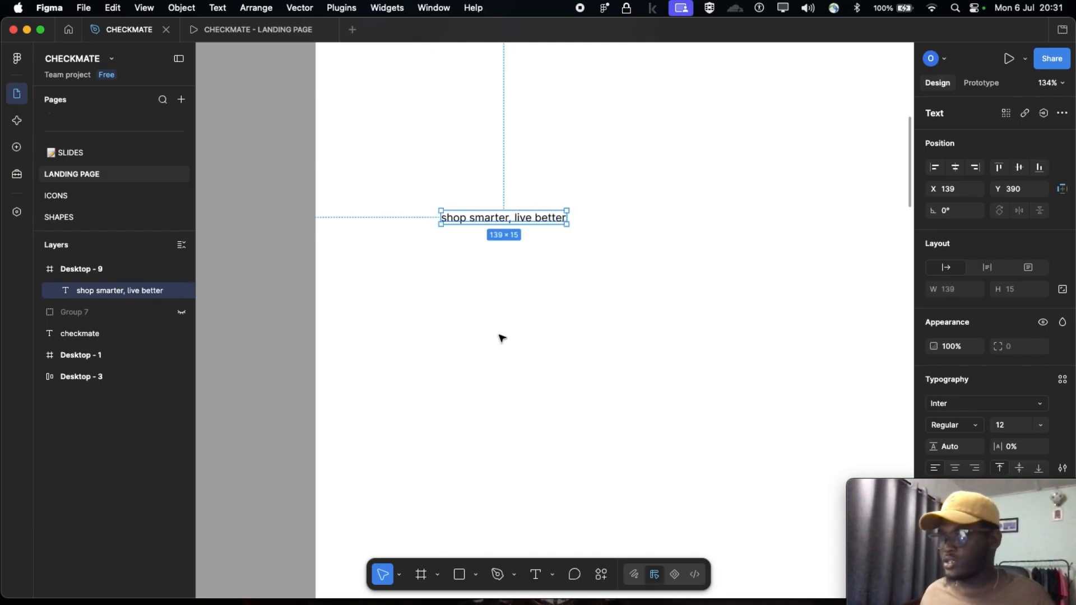
Bring the heading's typography and fill settings into view and move the Movie Recording window clear of them
scroll(476, 262, down, 3)
scroll(506, 234, down, 3)
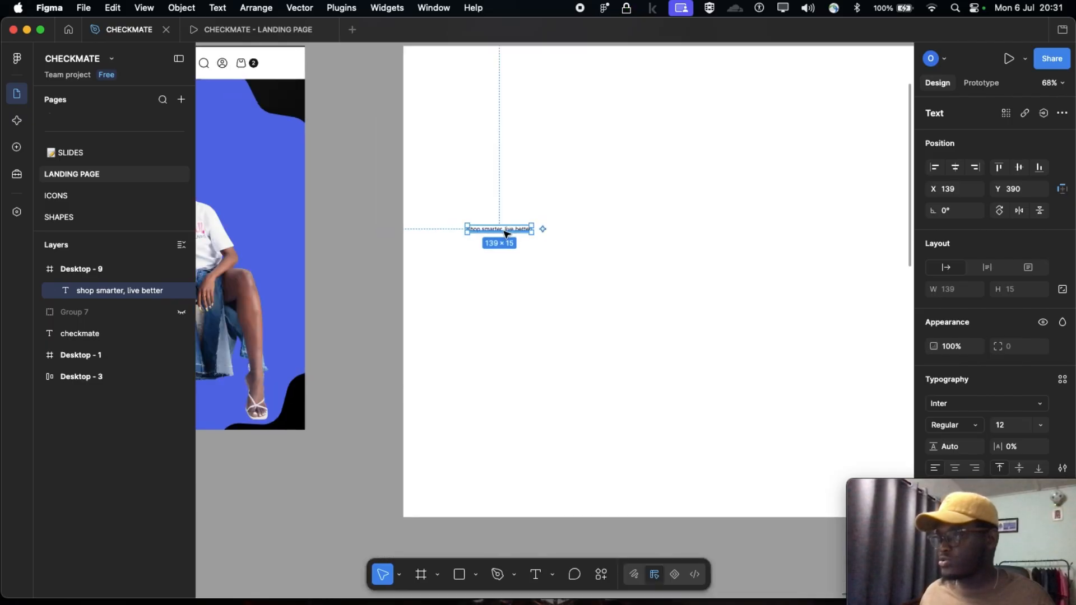
scroll(532, 252, down, 1)
scroll(998, 437, down, 2)
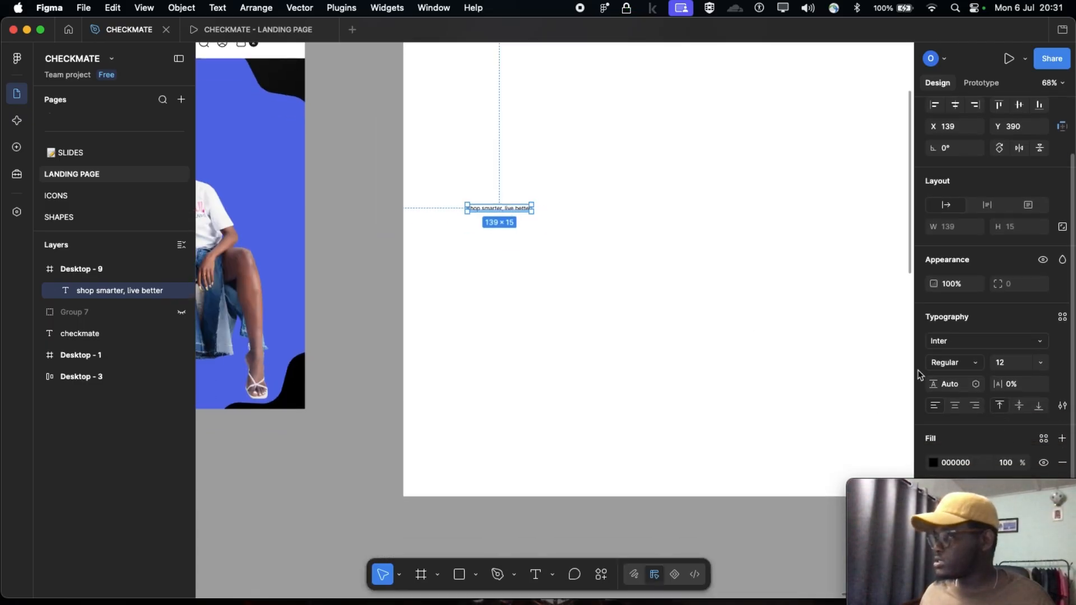
drag(931, 488, 84, 480)
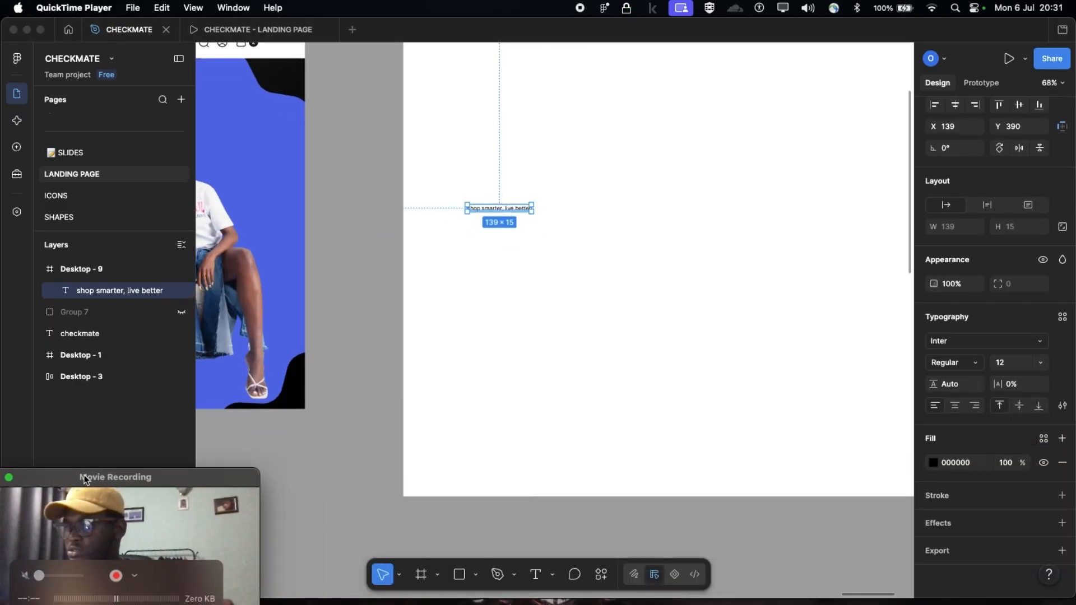
Set the font size of the "shop smarter, live better" heading in Desktop - 9 to 64
click(655, 282)
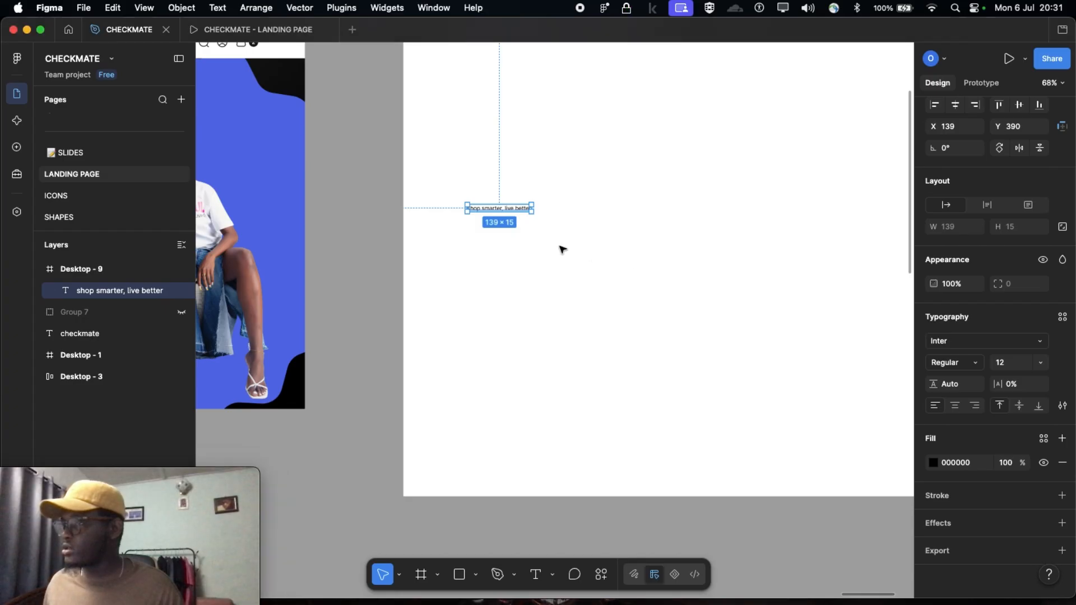
click(500, 225)
scroll(499, 225, up, 1)
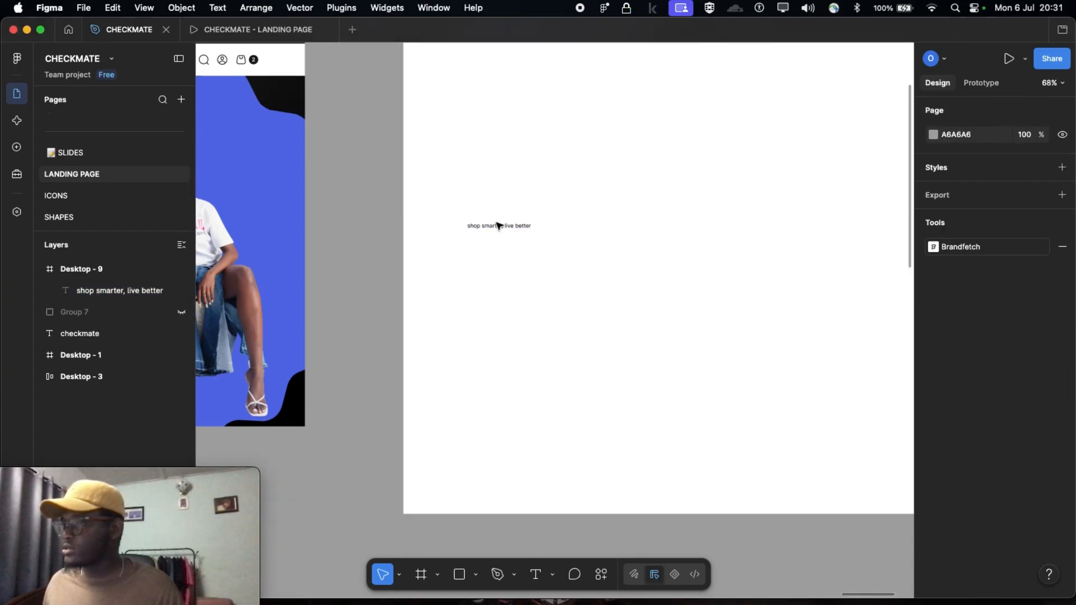
click(499, 227)
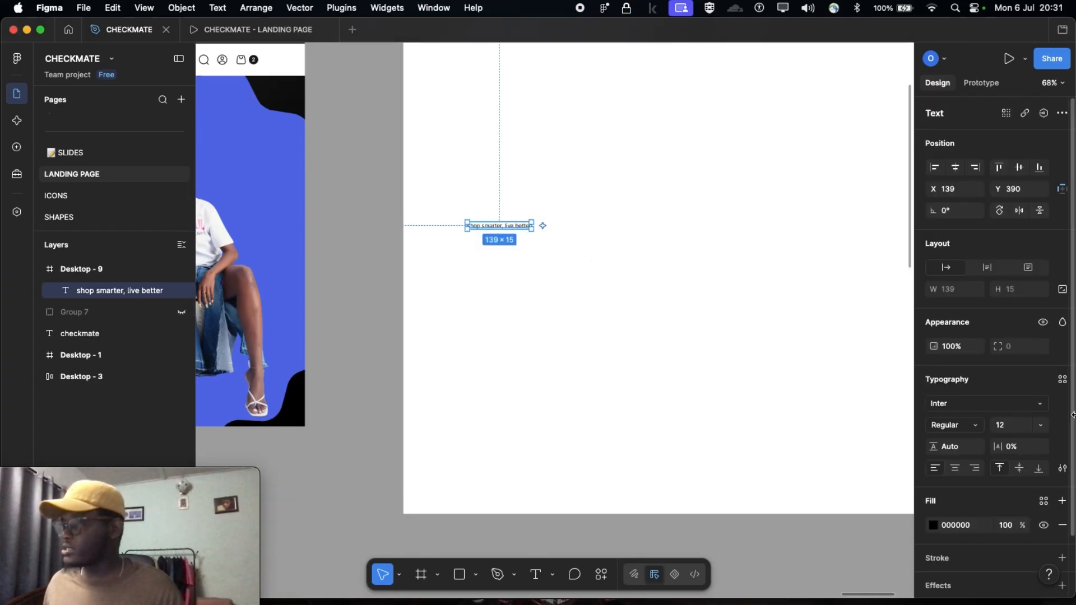
scroll(1001, 415, down, 1)
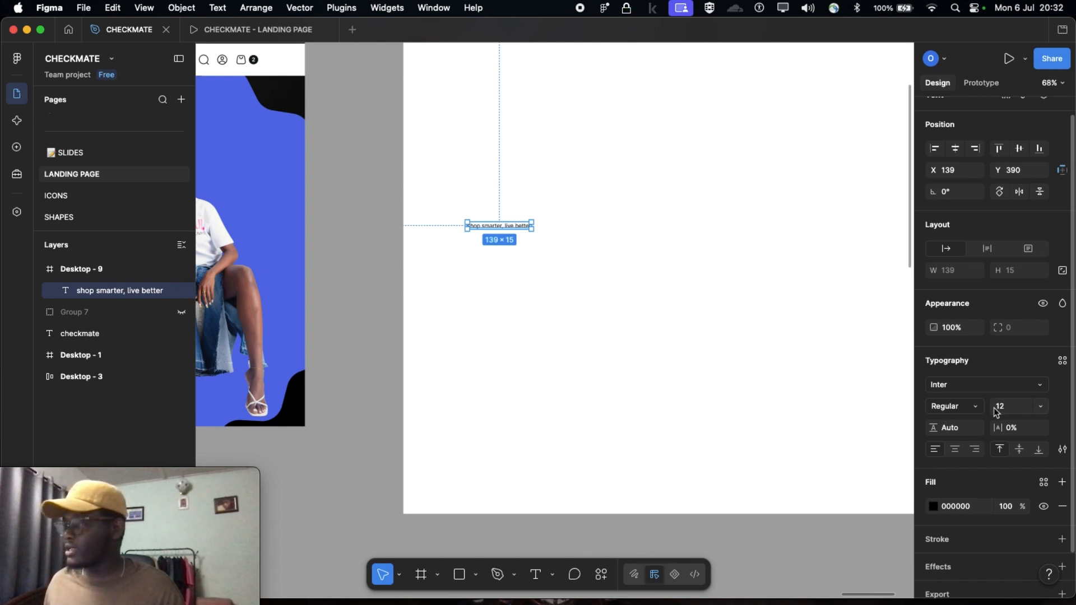
scroll(551, 248, up, 1)
scroll(551, 248, up, 3)
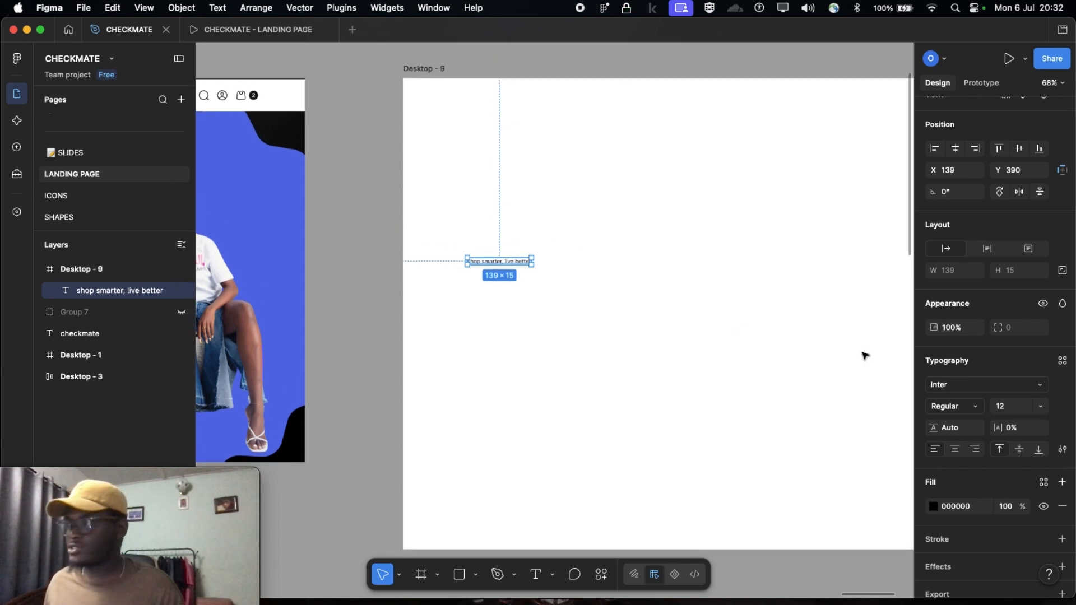
click(1015, 408)
key(shift+Up)
key(shift+Up)
key(shift+Up)
key(shift+Up)
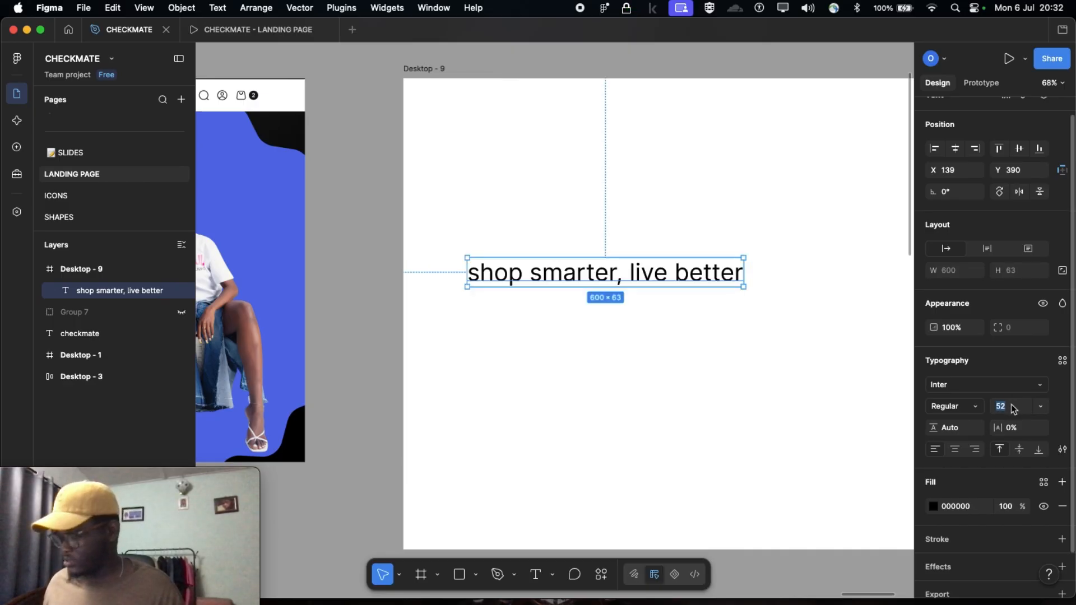
key(shift+Up)
text(64)
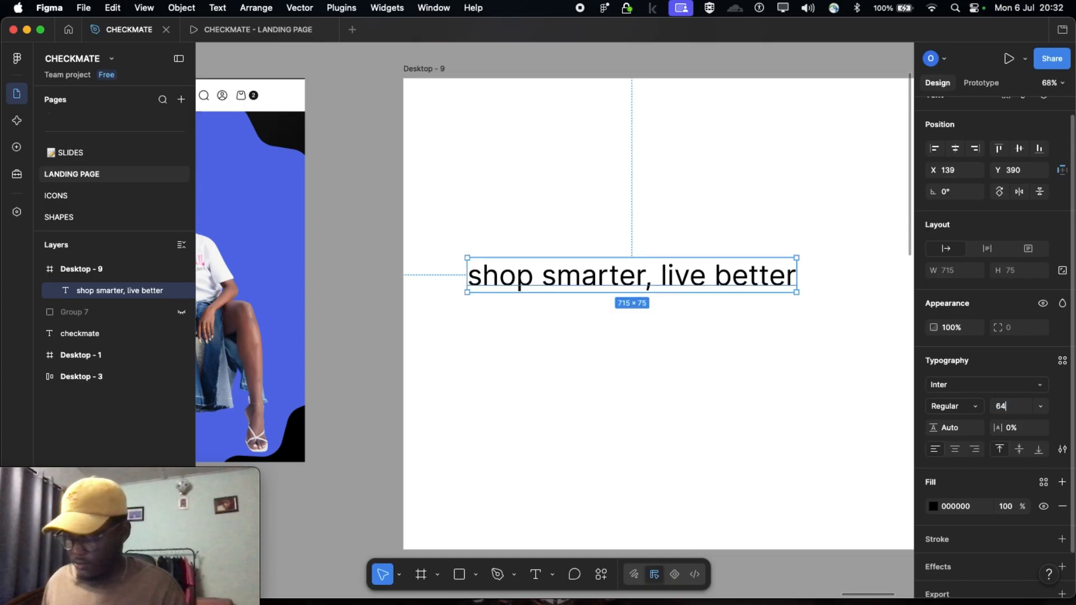
key(Return)
Narrow the heading's text box to about 422 wide so it wraps onto two lines, and move it to about X 97, Y 373
scroll(631, 255, down, 2)
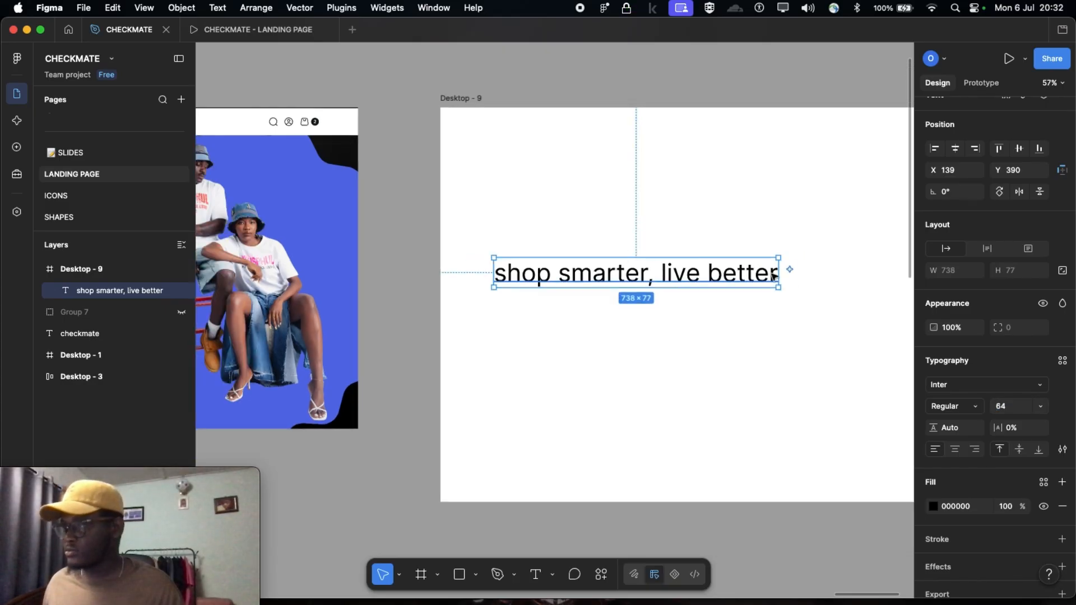
drag(783, 271, 656, 281)
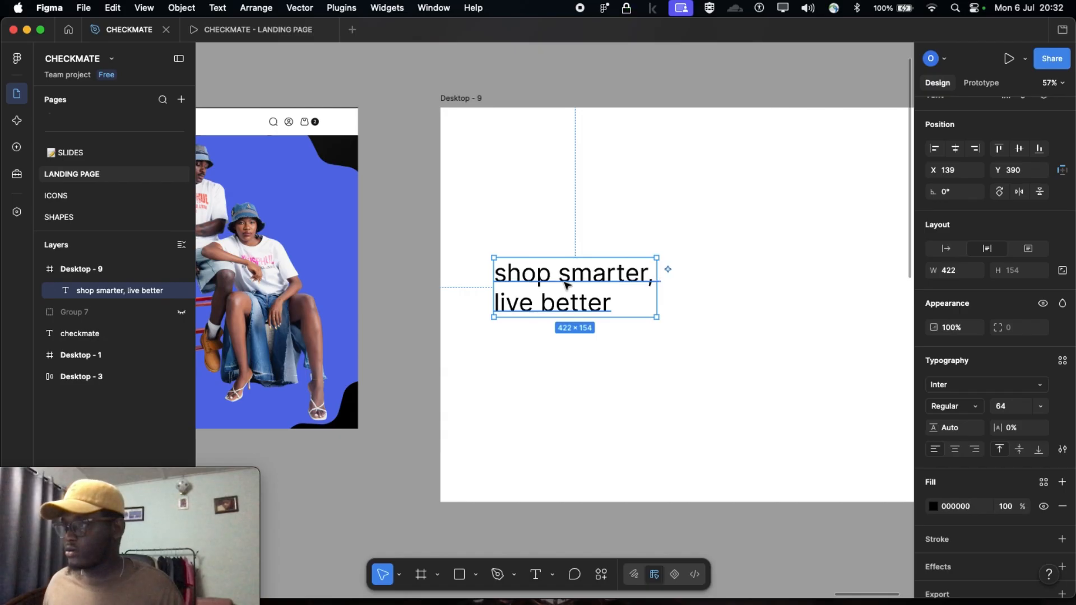
drag(564, 281, 548, 274)
Examine the placement and typography of the heading and the description paragraph in the Desktop - 1 hero section
scroll(577, 277, left, 5)
scroll(627, 278, left, 2)
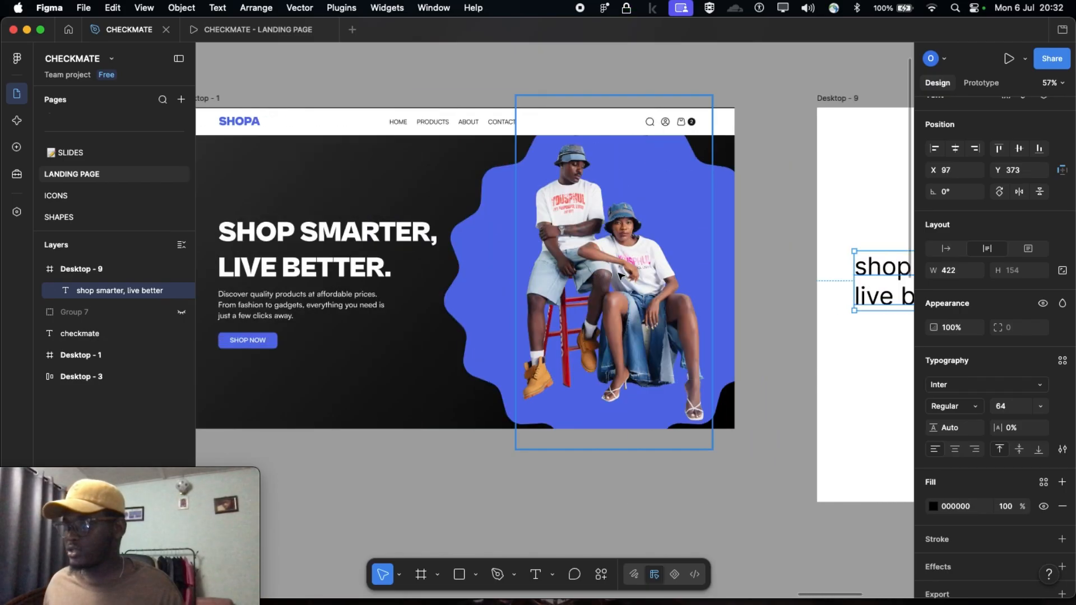
scroll(628, 280, right, 6)
scroll(645, 282, left, 2)
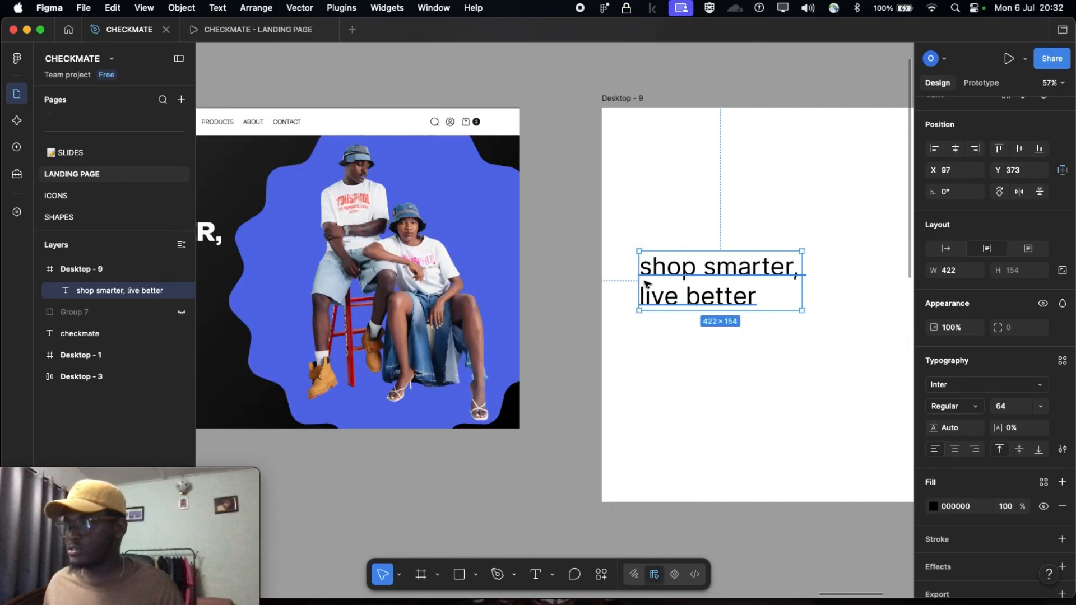
scroll(644, 280, right, 6)
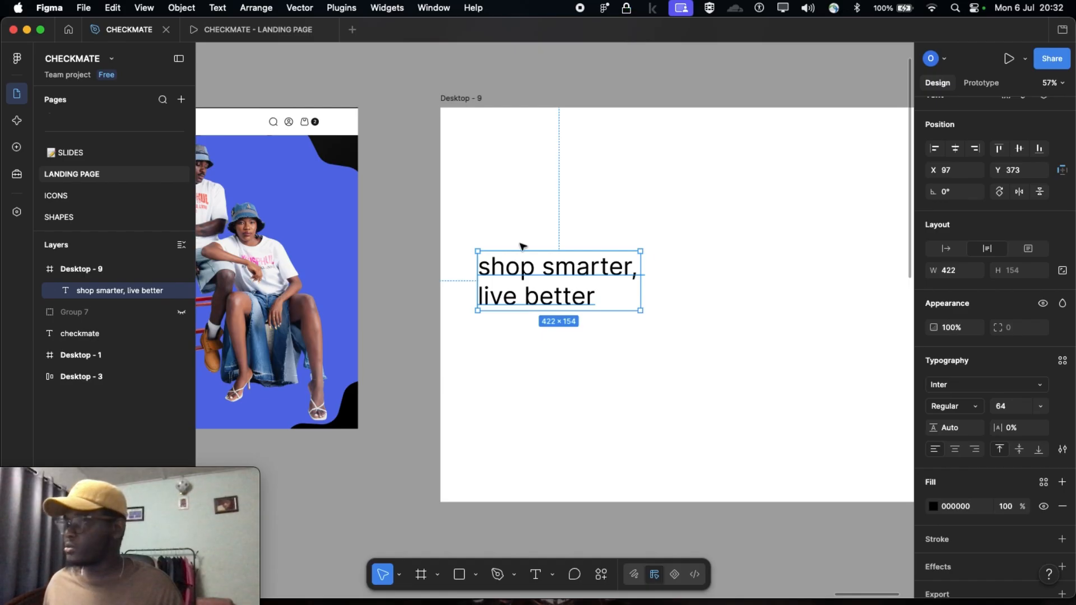
scroll(559, 301, left, 6)
scroll(558, 301, left, 2)
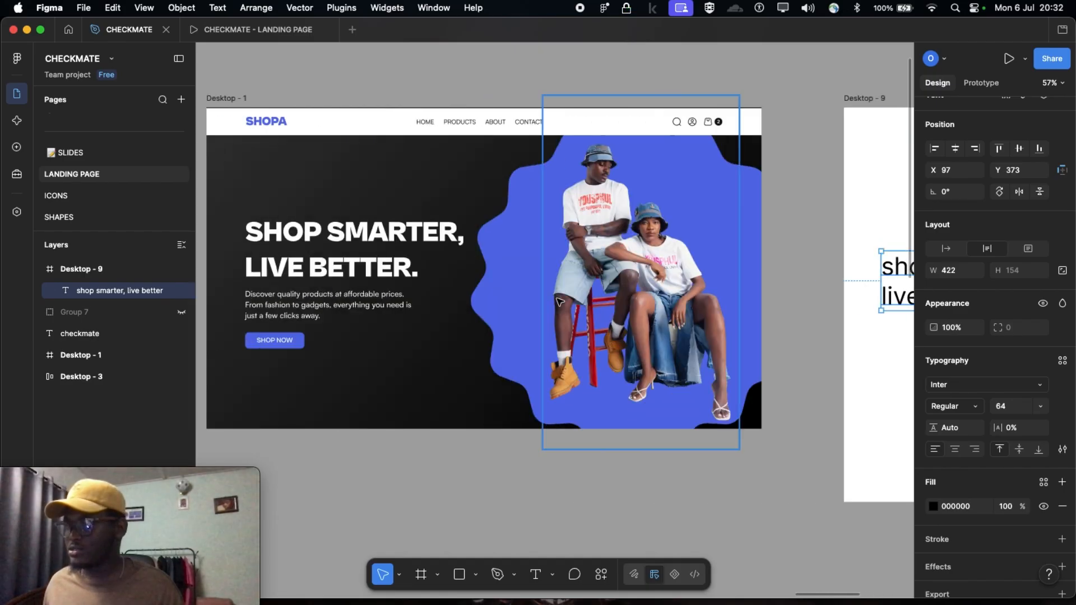
double_click(336, 263)
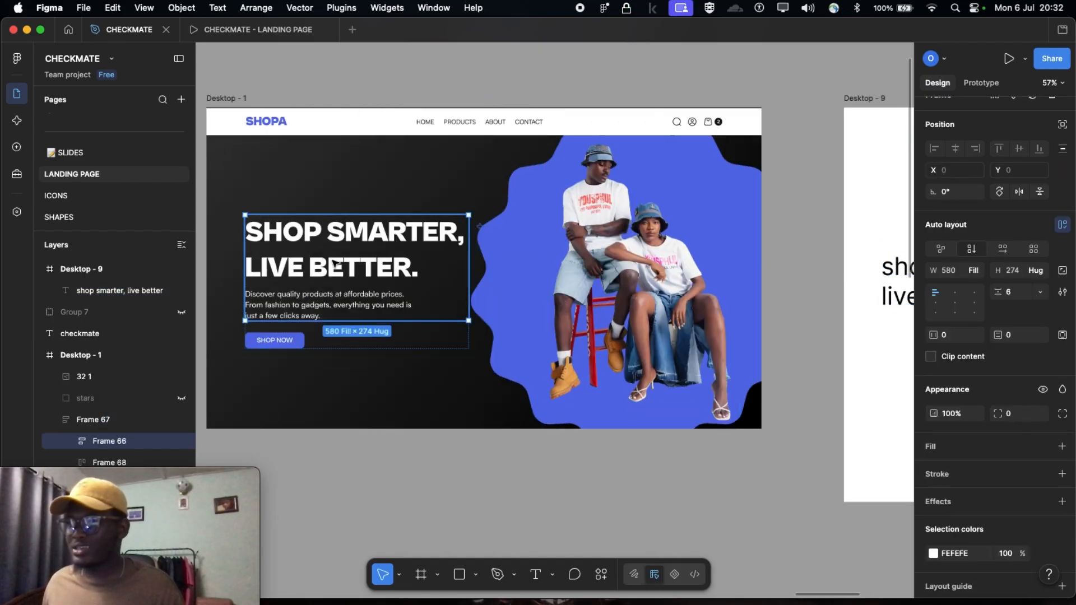
click(257, 229)
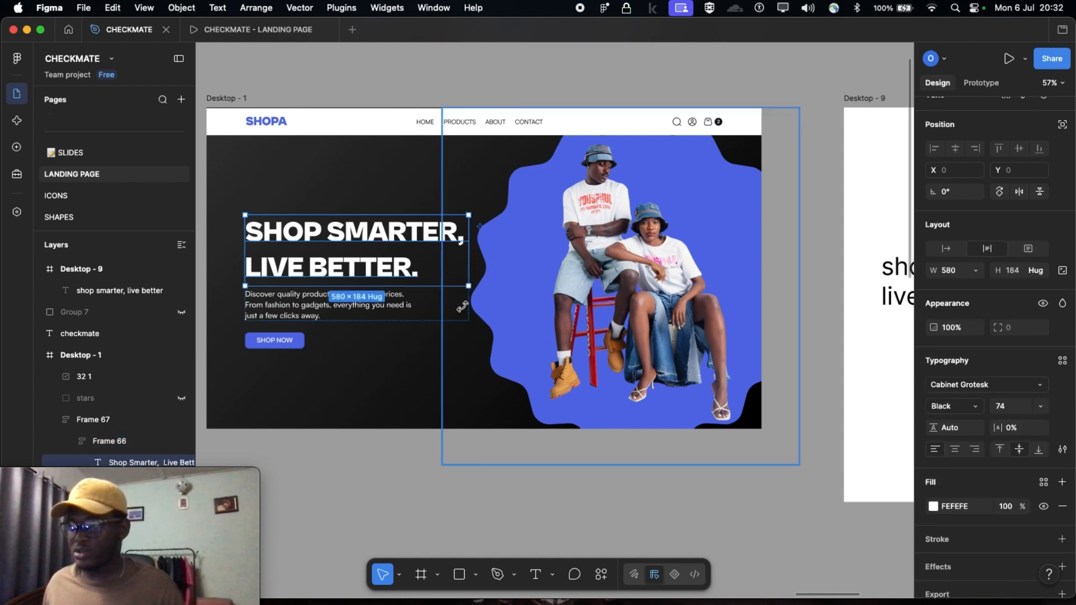
click(275, 302)
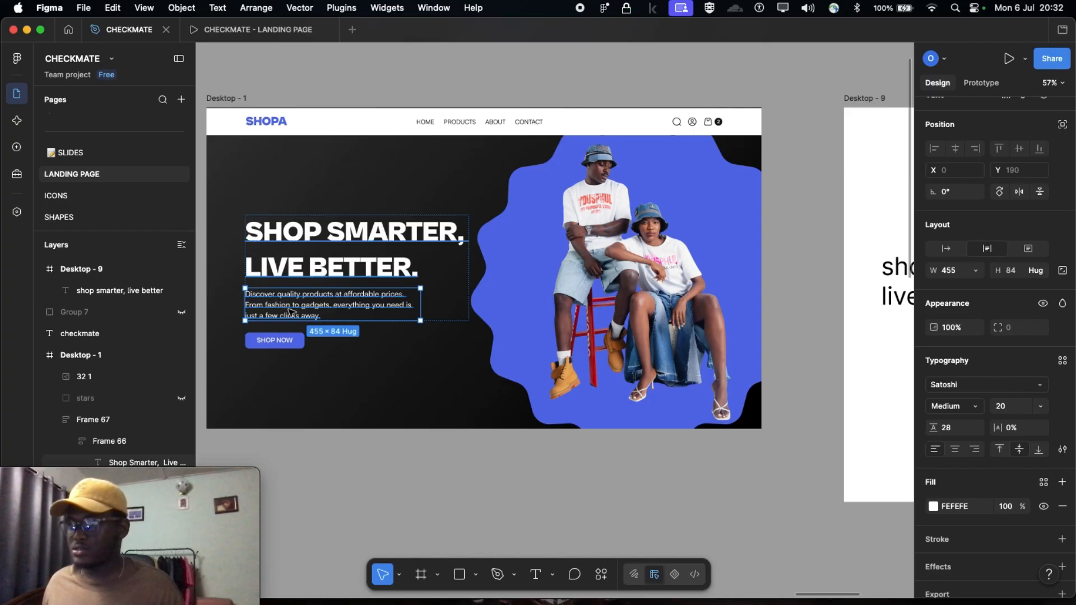
click(348, 253)
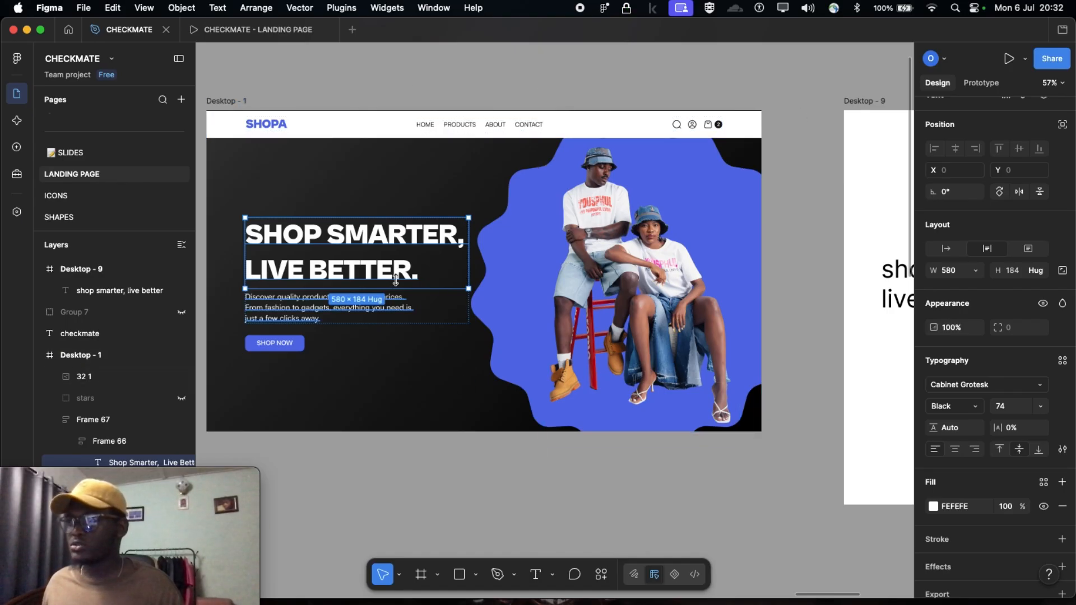
click(558, 92)
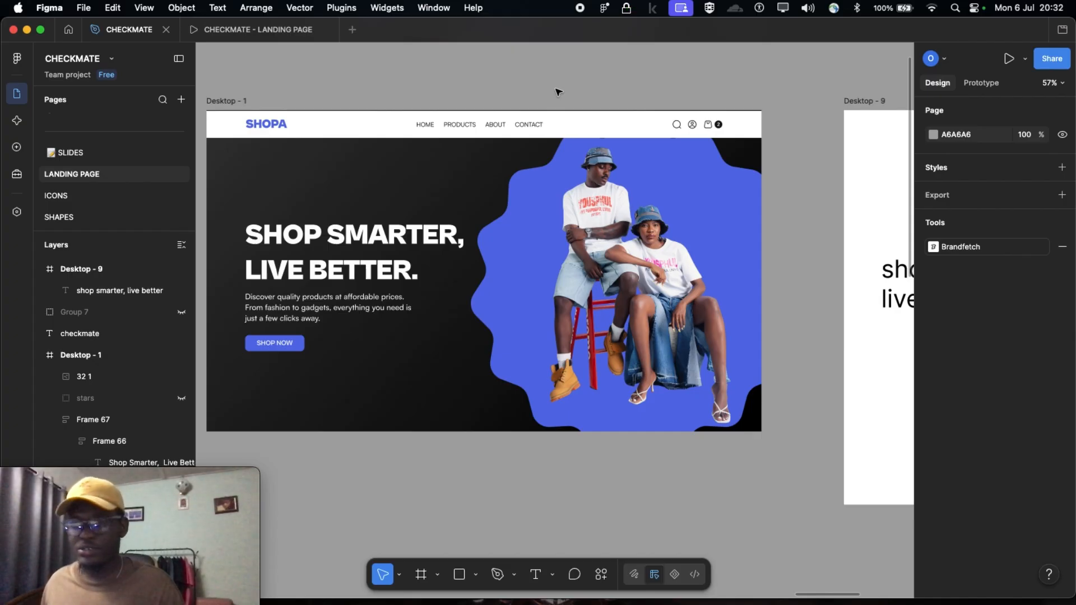
scroll(675, 214, left, 2)
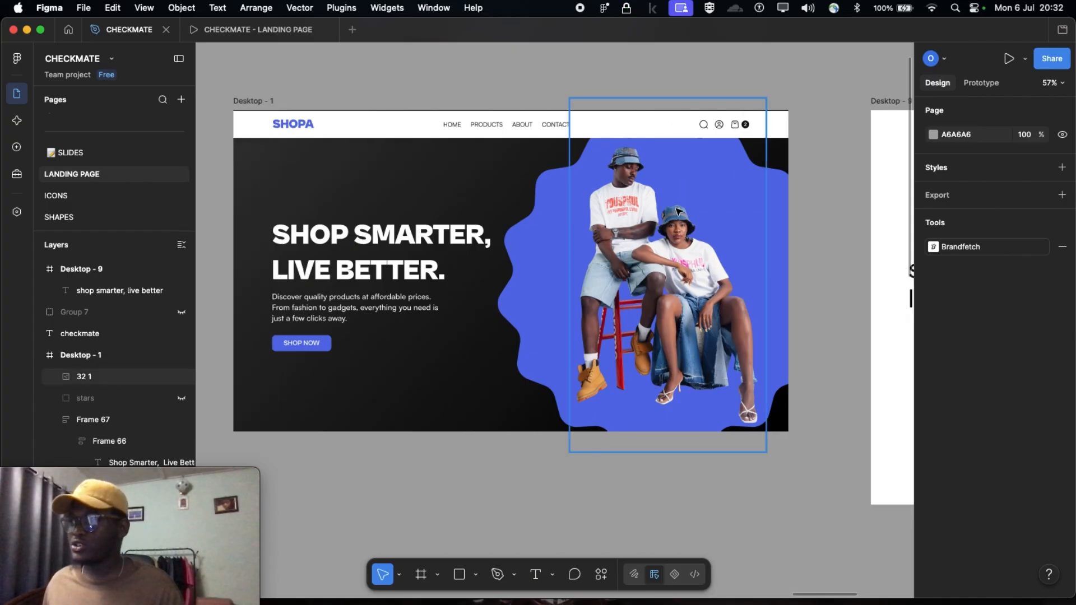
click(269, 77)
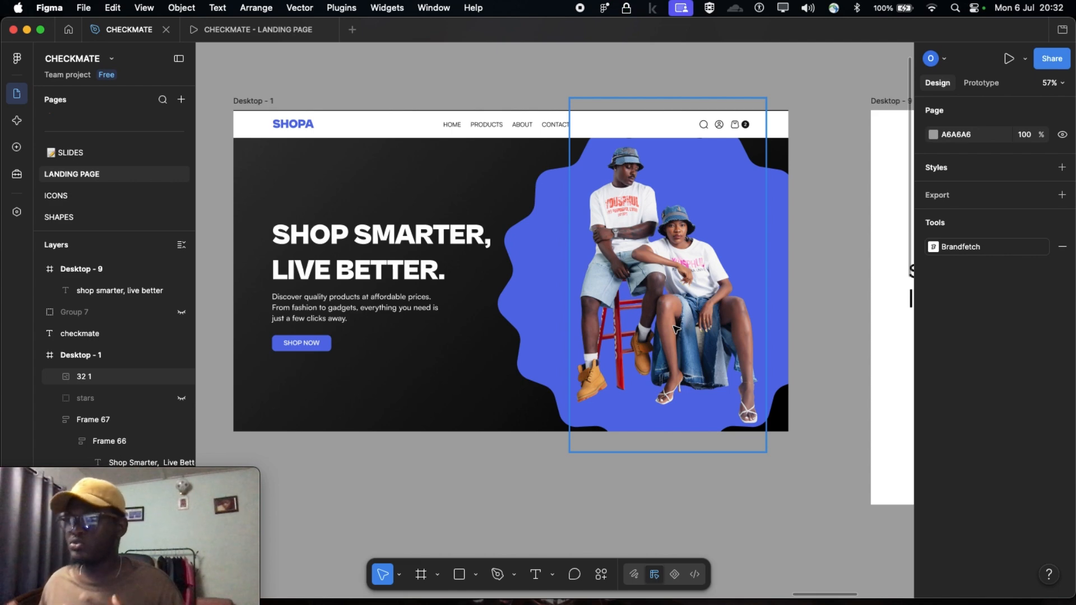
Compare the Desktop - 9 heading's typeface, weight and size with those of the Desktop - 1 heading
scroll(432, 243, right, 10)
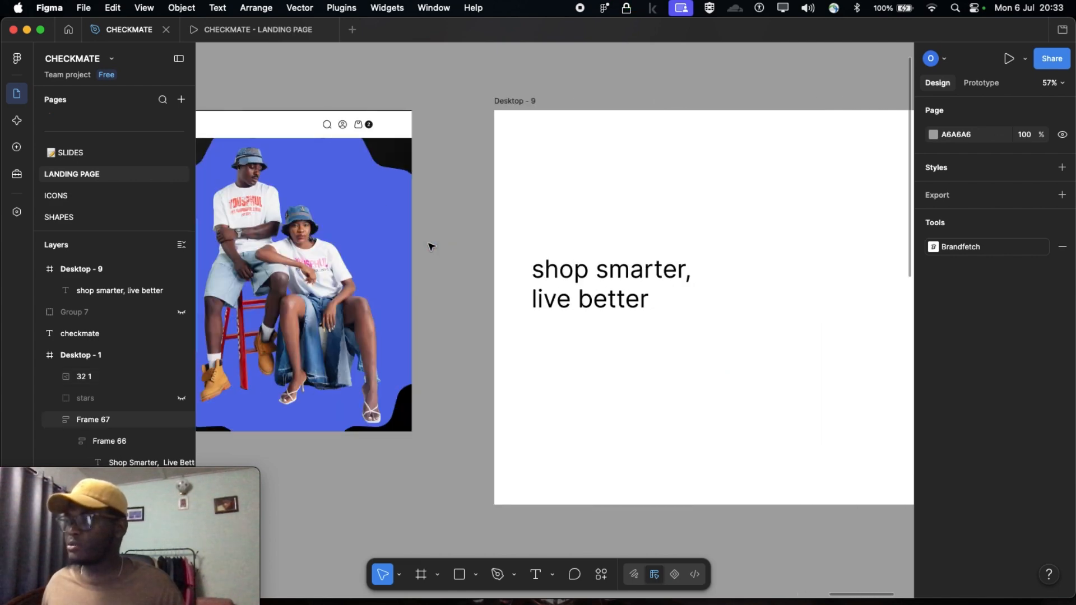
click(605, 287)
scroll(606, 287, left, 8)
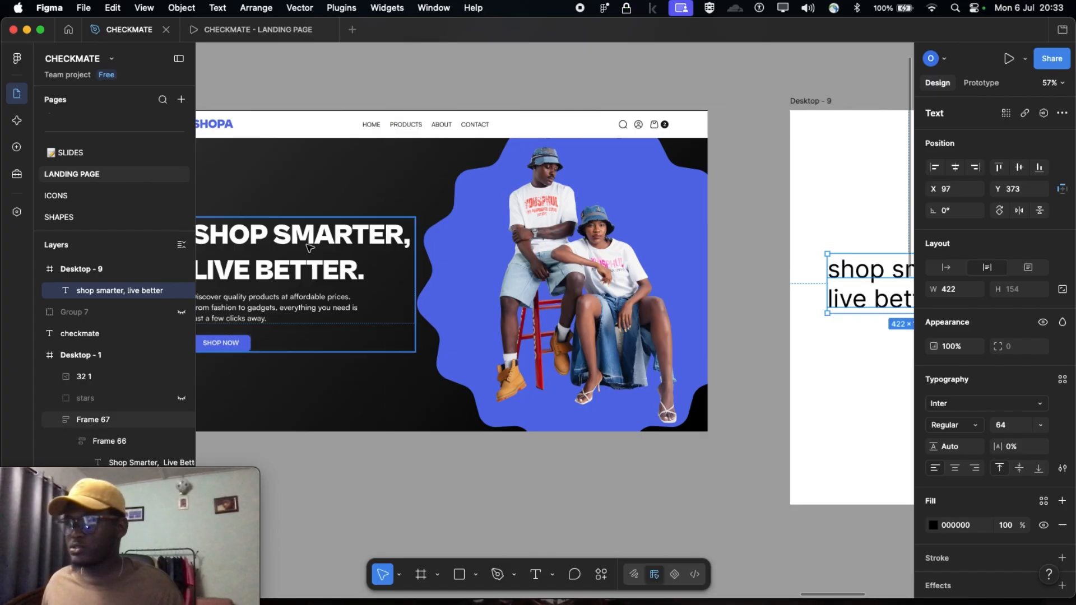
click(310, 247)
double_click(310, 247)
scroll(392, 252, left, 3)
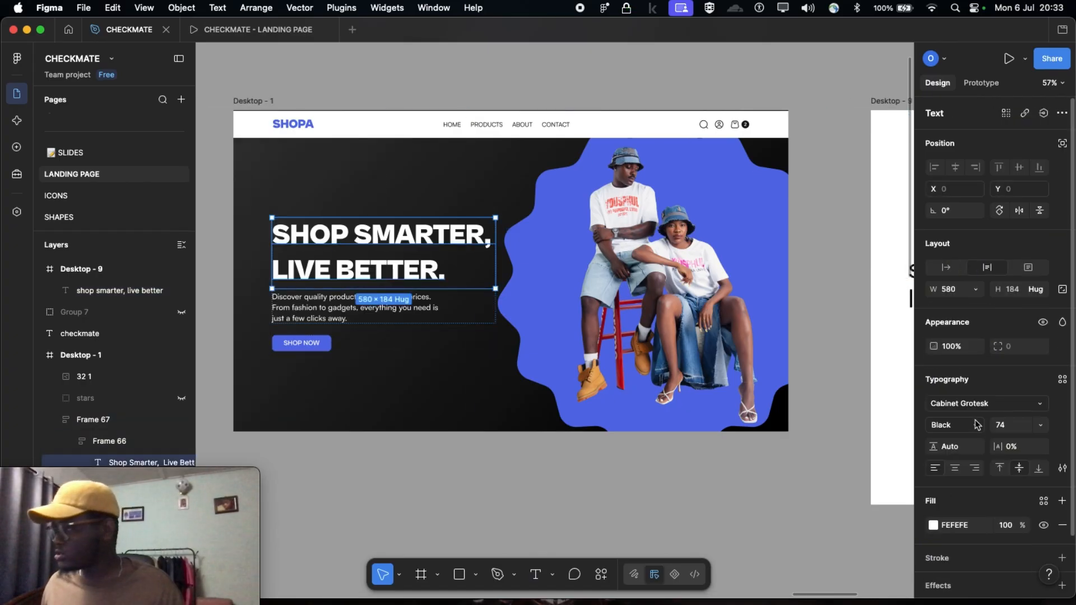
scroll(558, 334, right, 2)
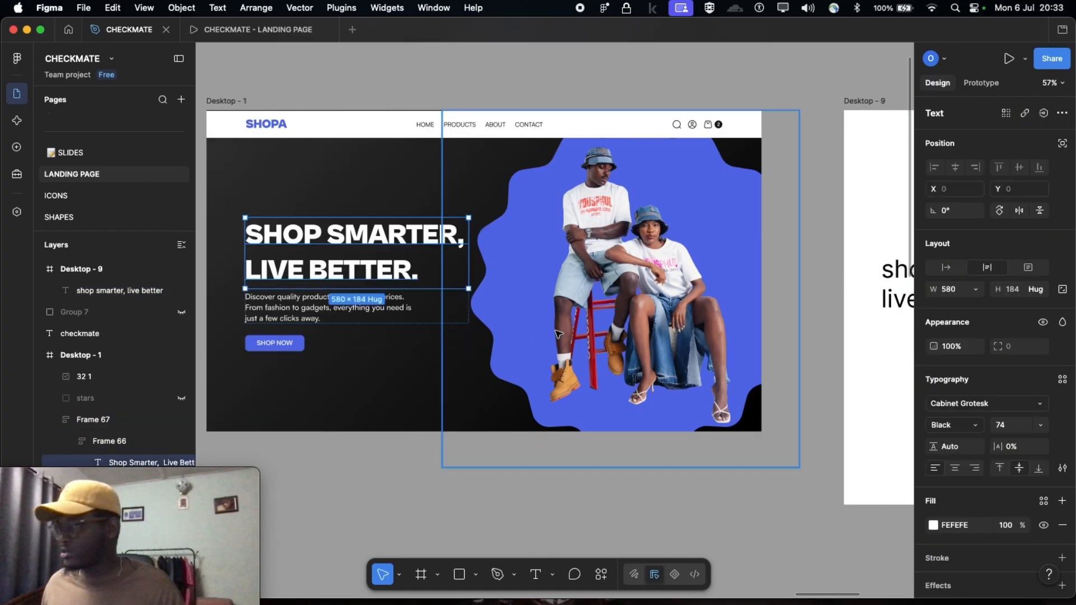
scroll(558, 335, right, 9)
scroll(557, 293, left, 7)
scroll(561, 289, right, 7)
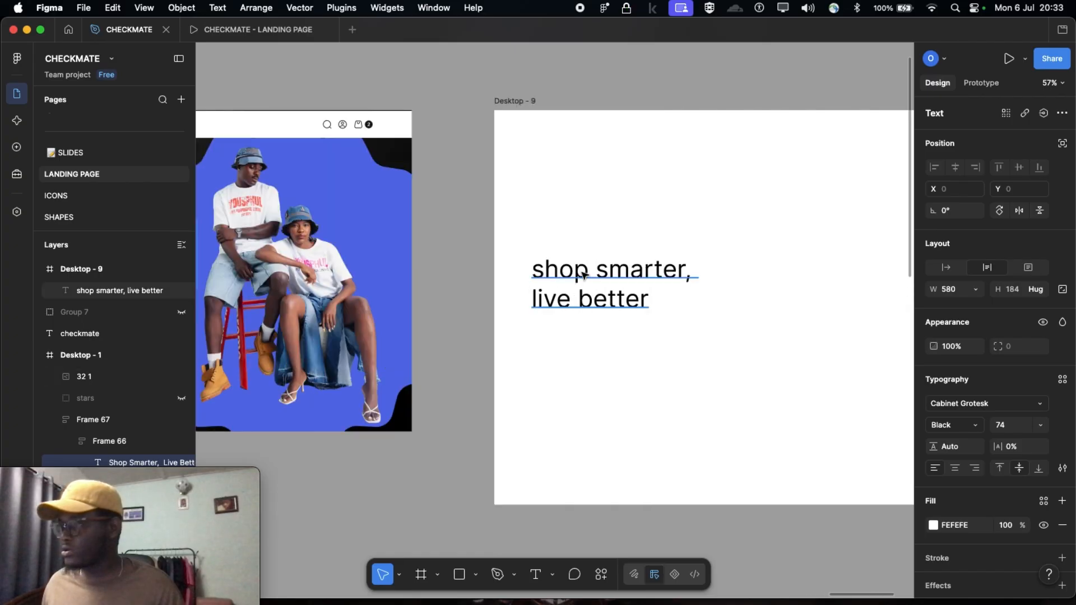
Change the Desktop - 9 heading's typeface to Cabinet Grotesk
click(612, 274)
click(955, 409)
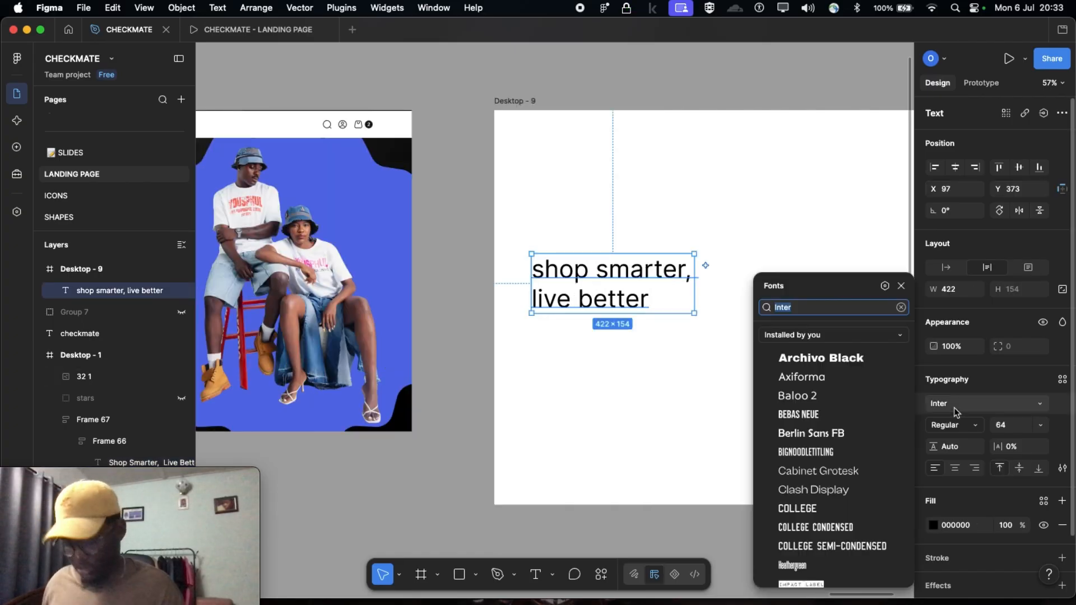
text(cabin)
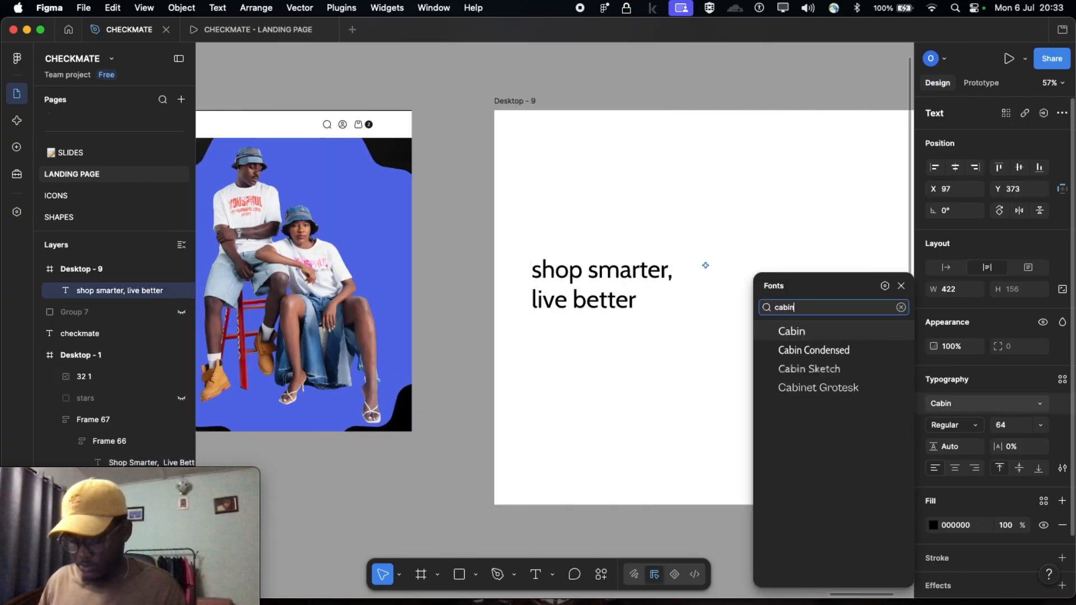
text(et)
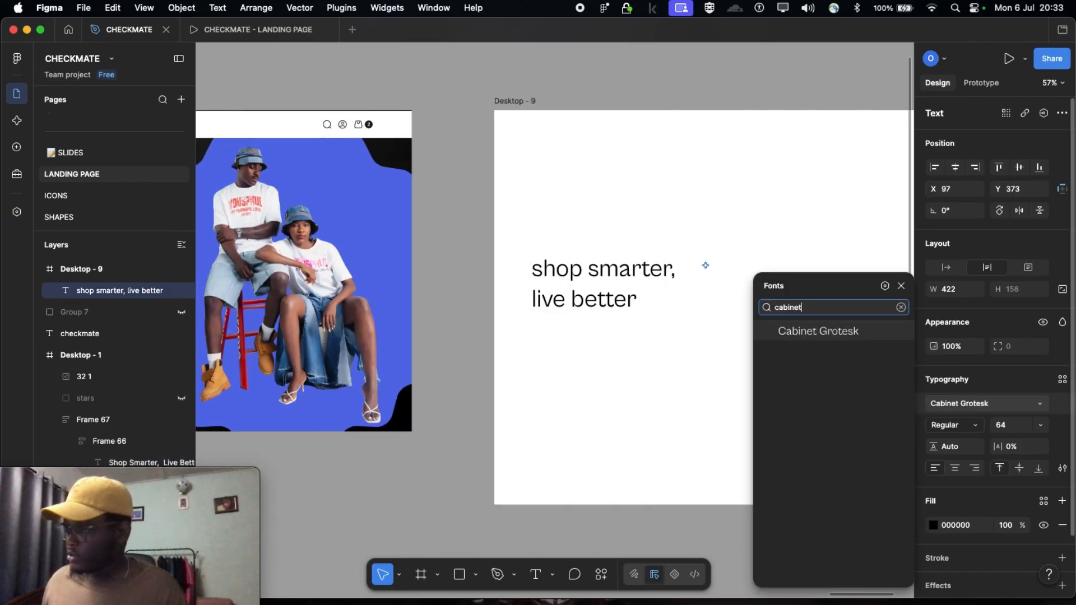
click(840, 331)
Set the Desktop - 9 heading's font weight to Black and its size to 74, matching the Desktop - 1 heading
scroll(560, 309, left, 5)
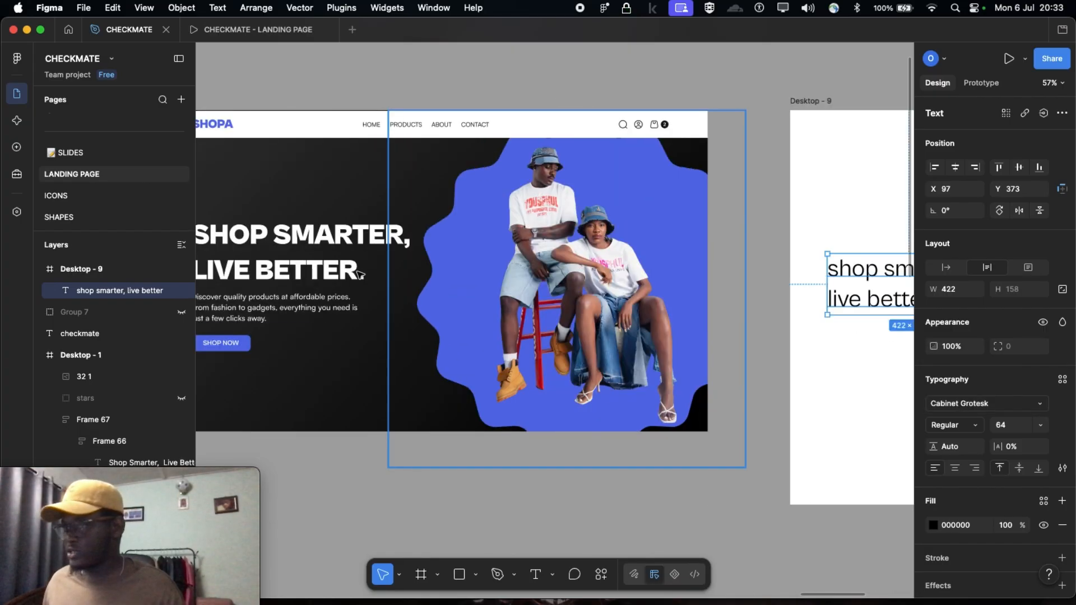
click(346, 248)
double_click(346, 248)
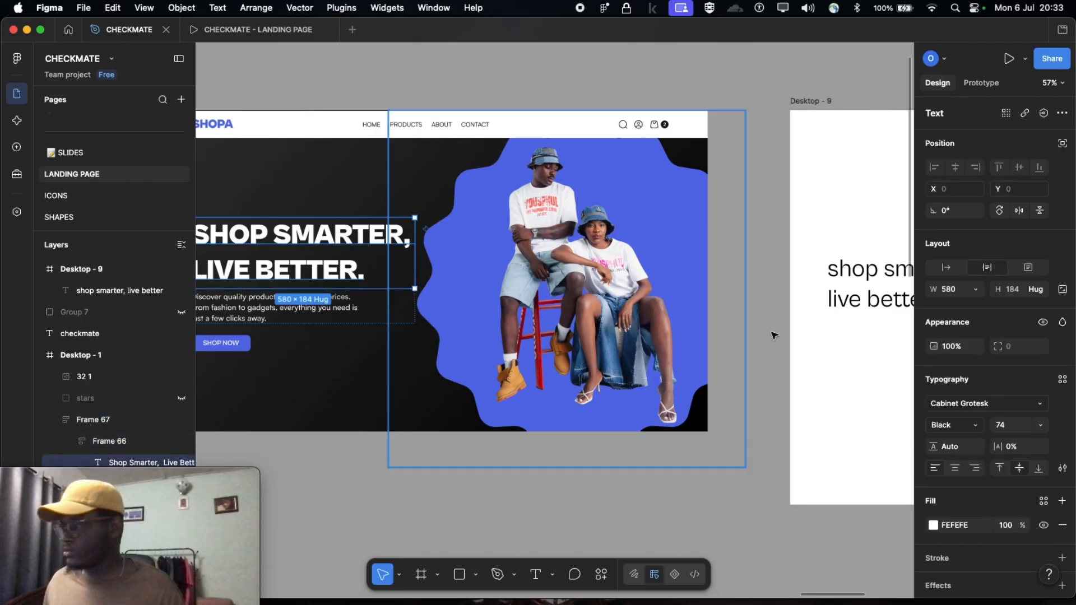
scroll(822, 384, right, 3)
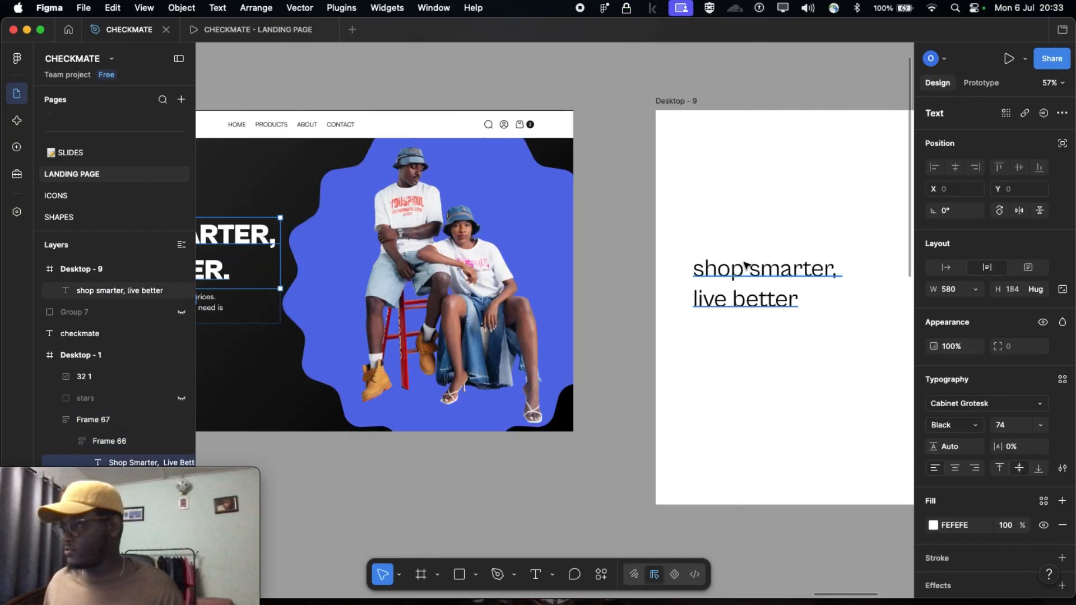
click(750, 263)
scroll(750, 269, right, 3)
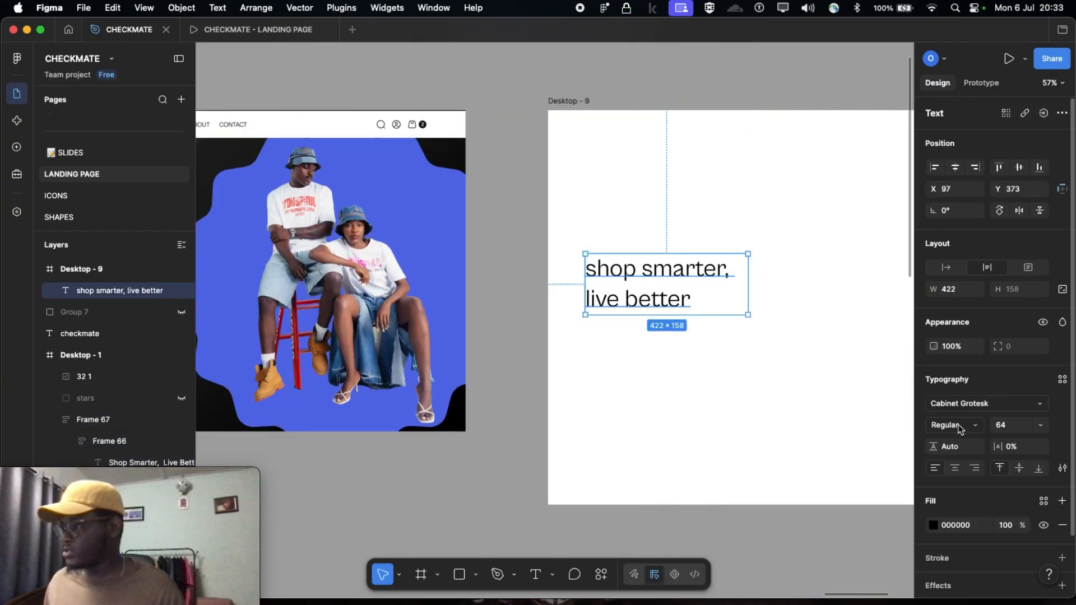
click(961, 427)
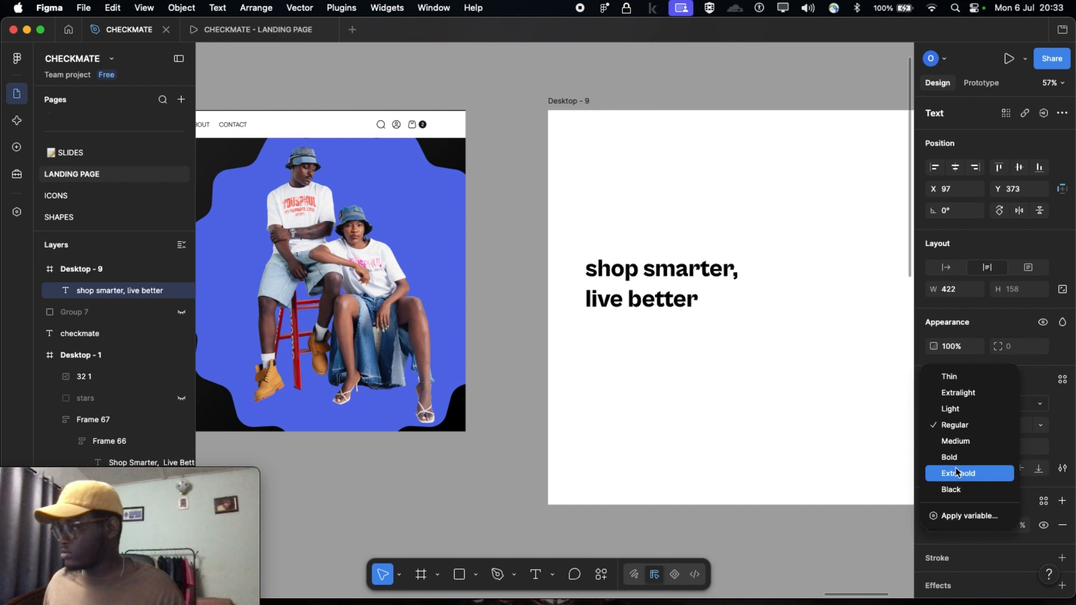
click(953, 489)
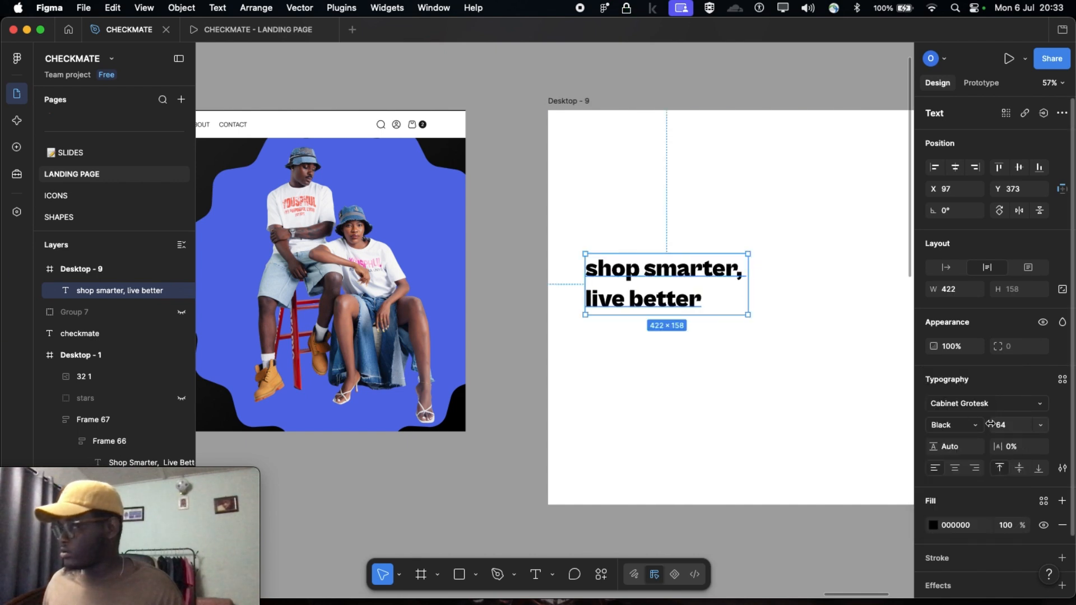
text(74)
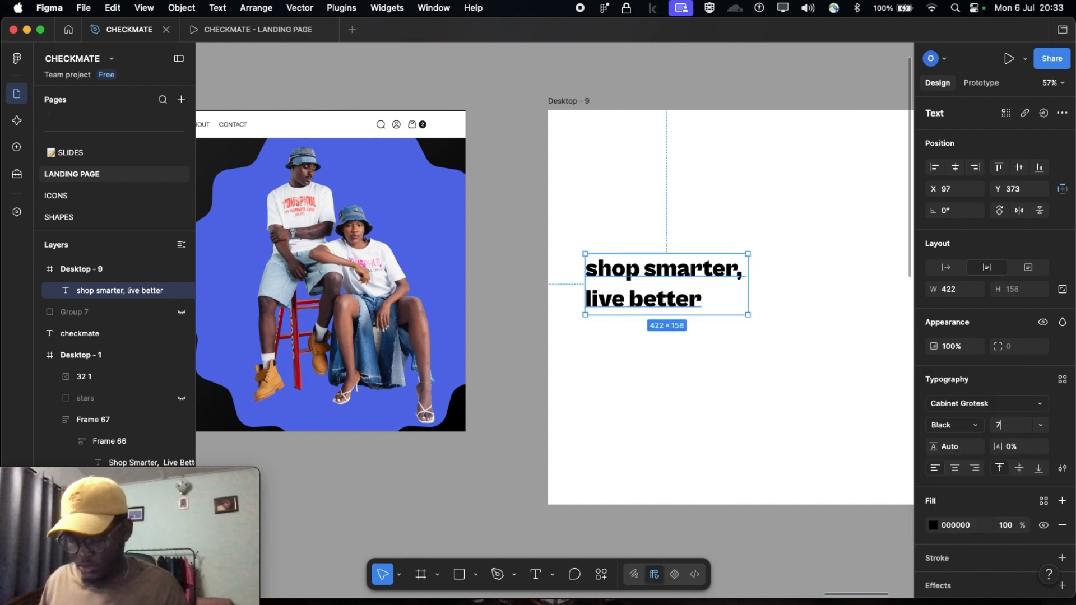
key(Return)
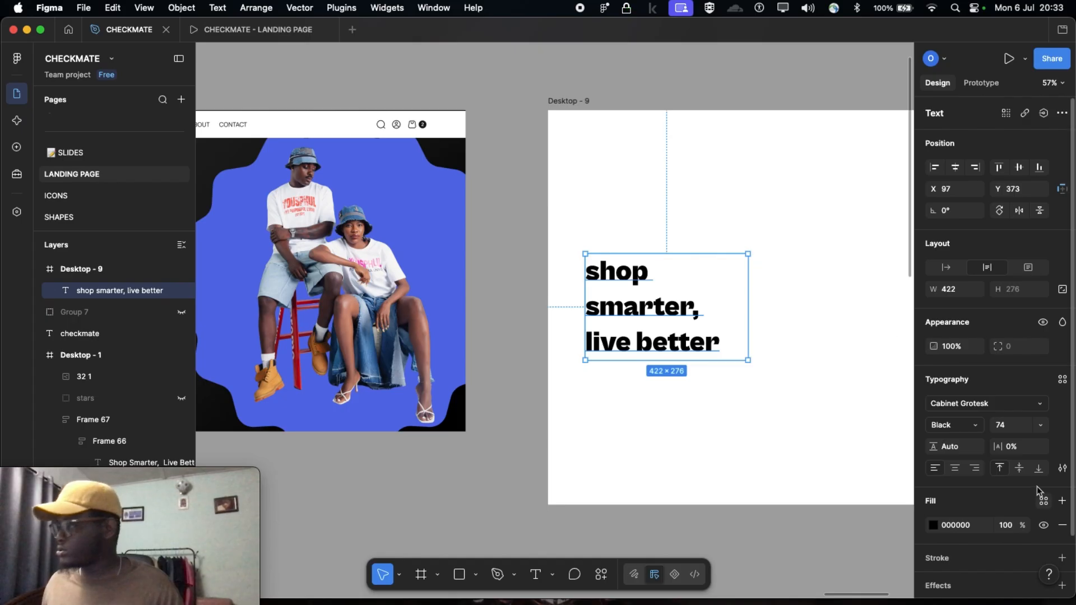
Capitalize the first letter of the Desktop - 9 heading and widen its text box to about 488 so it wraps onto two lines
scroll(675, 285, right, 2)
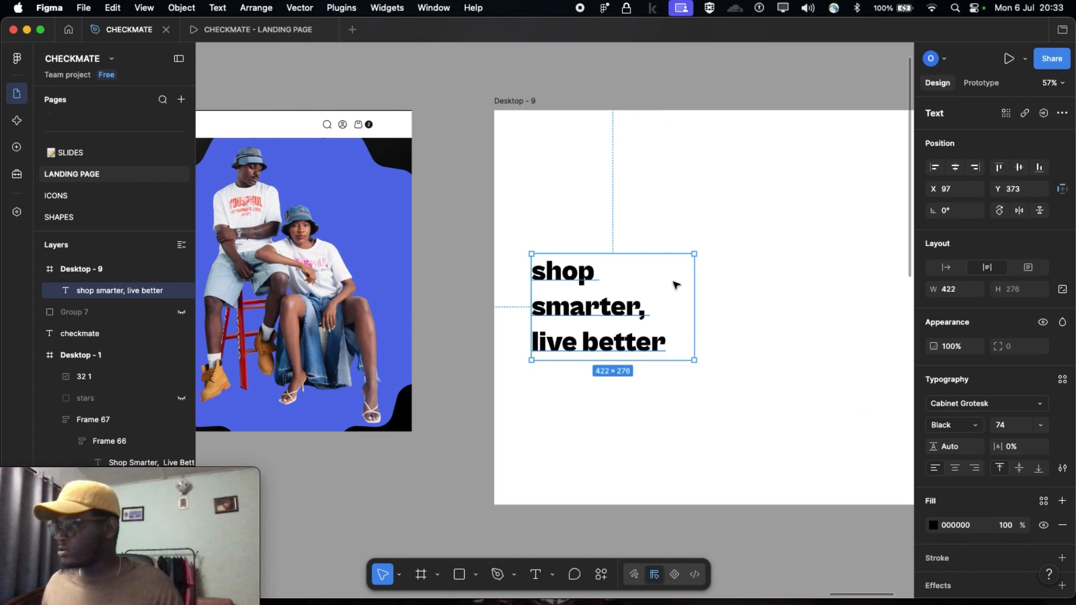
double_click(546, 274)
key(BackSpace)
text(S)
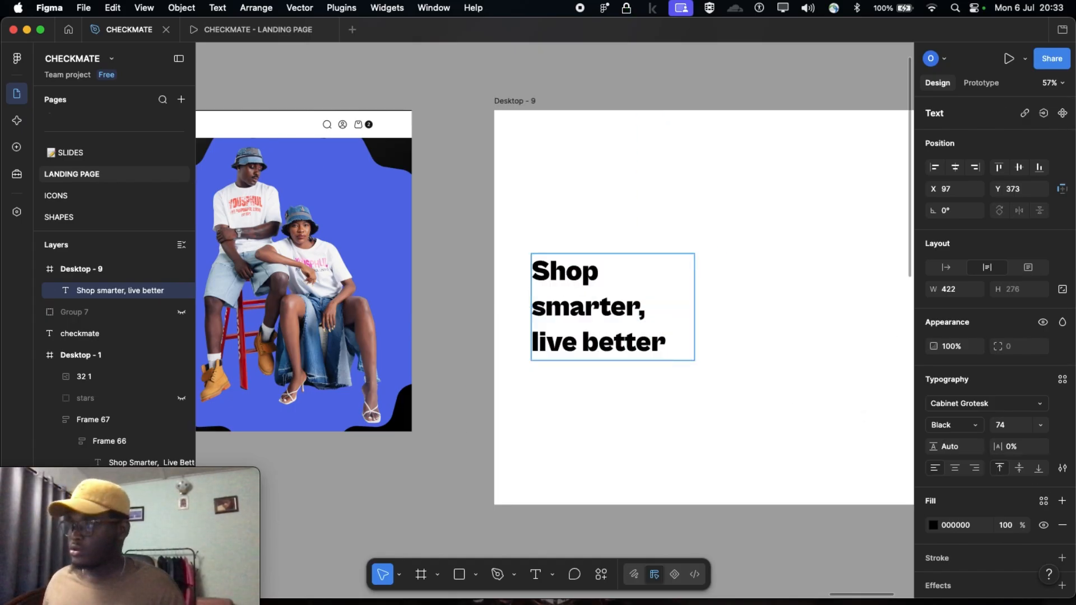
key(Escape)
drag(696, 291, 722, 290)
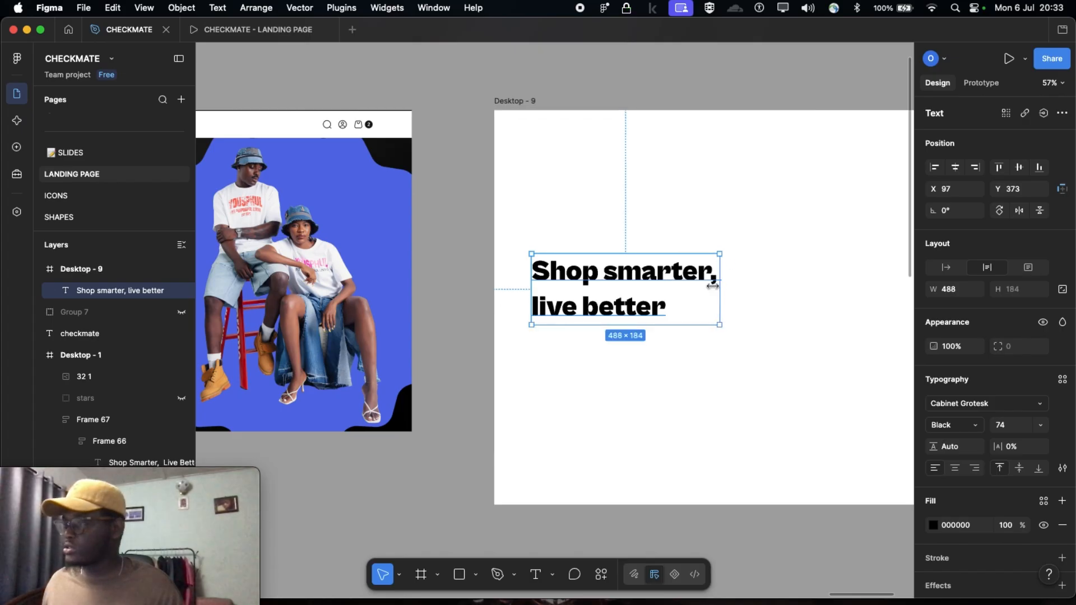
Copy the full text of the description paragraph beneath the Desktop - 1 heading
scroll(426, 267, left, 6)
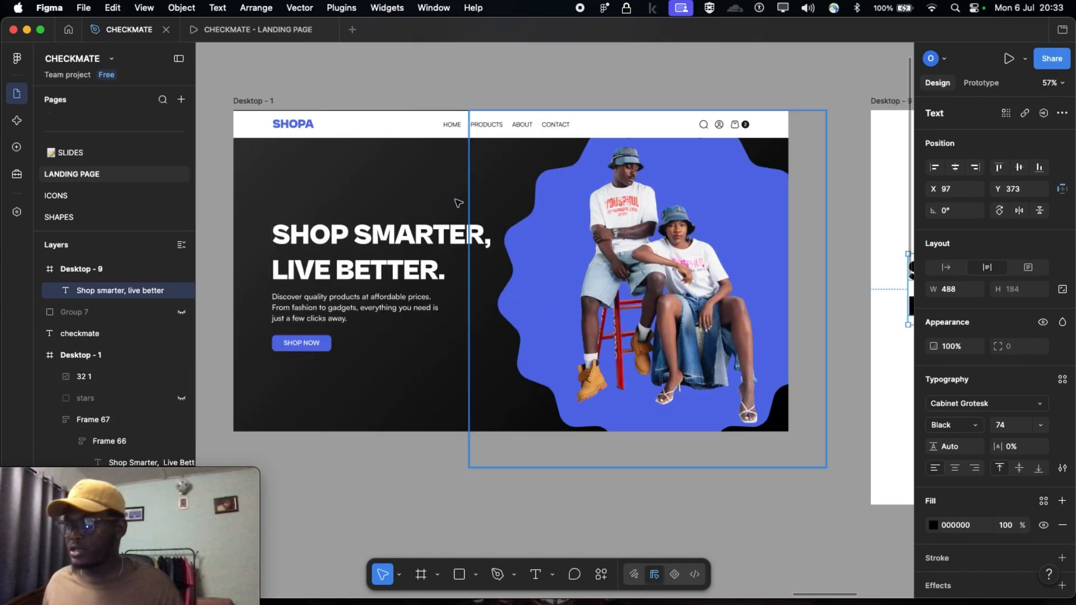
click(387, 294)
double_click(387, 294)
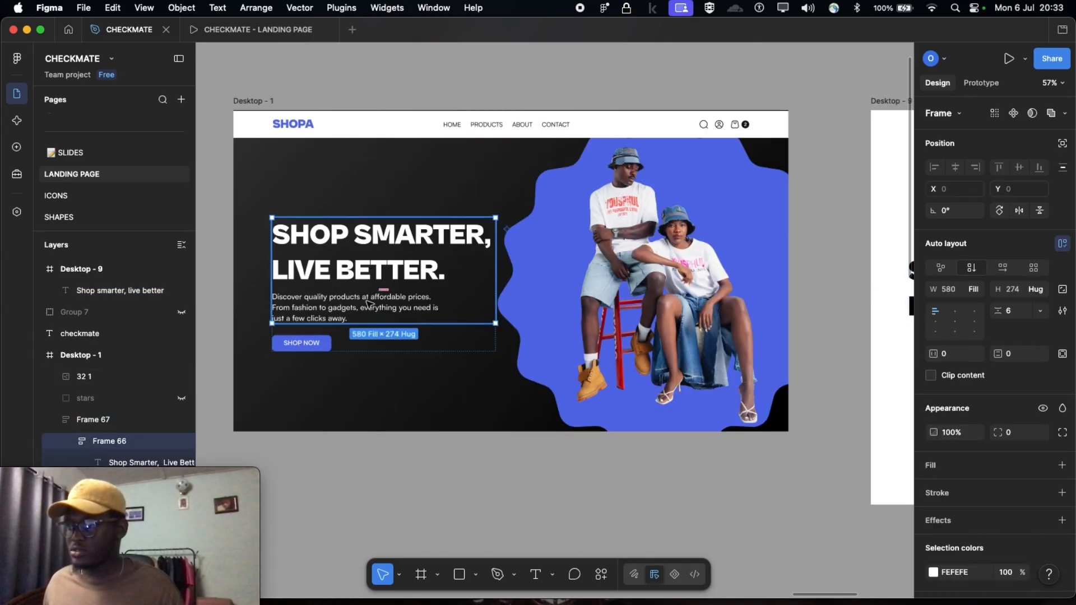
double_click(367, 303)
double_click(371, 297)
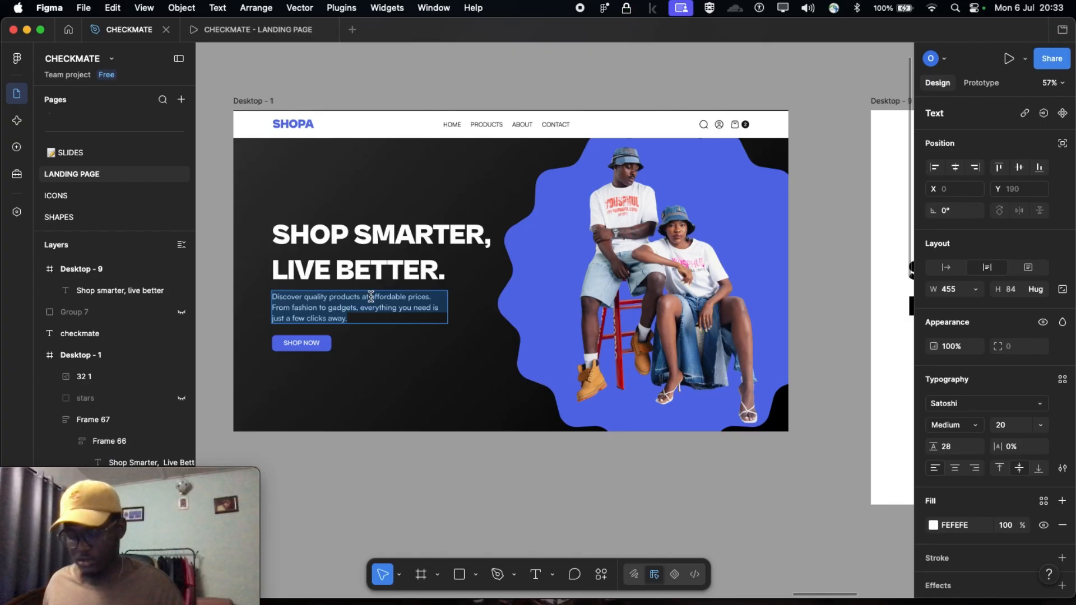
Duplicate the Desktop - 9 heading straight below the original, at about X 97, Y 610
scroll(373, 297, right, 10)
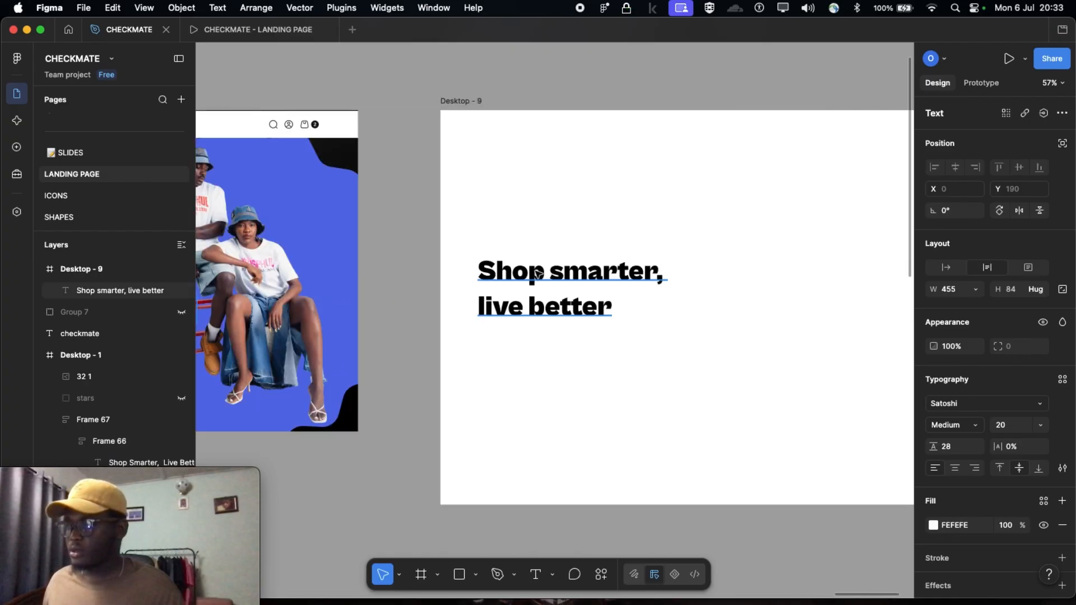
click(538, 274)
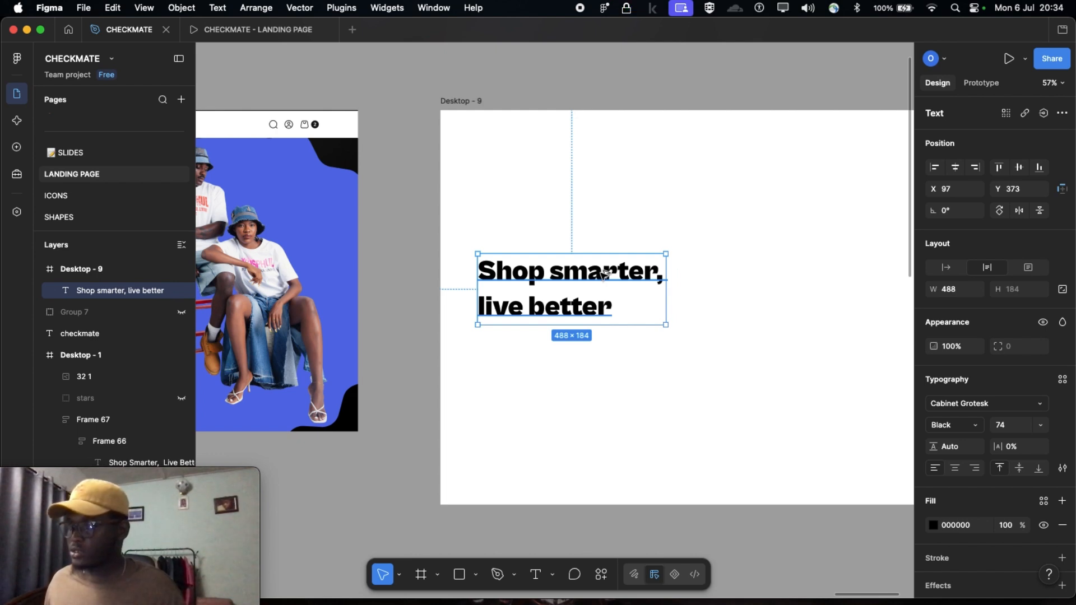
drag(604, 273, 606, 365)
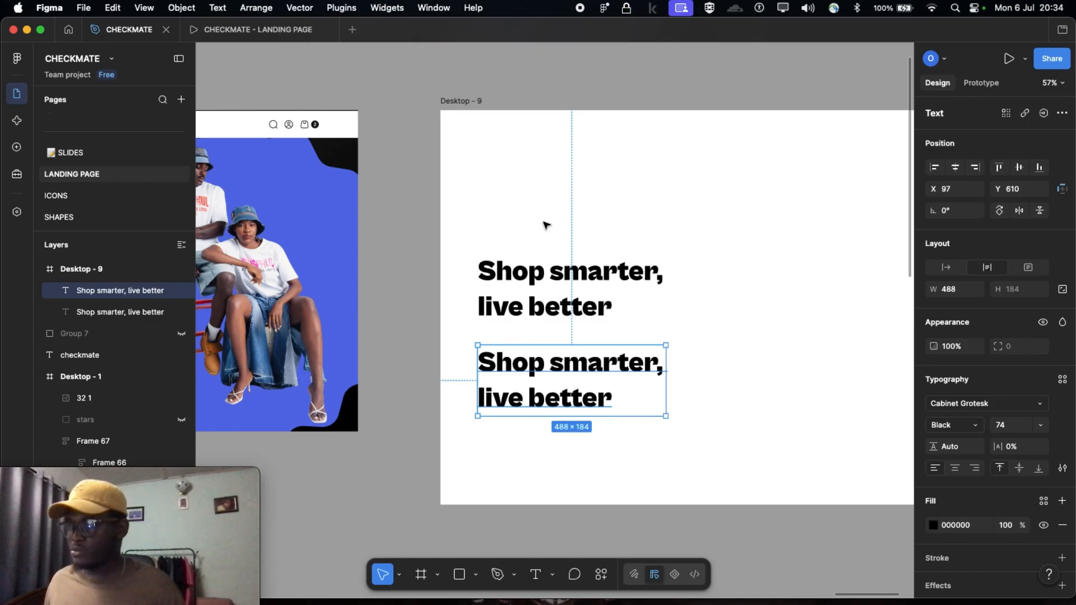
Try to paste the copied description over the duplicated heading's text with its source formatting, and undo the paste
double_click(519, 365)
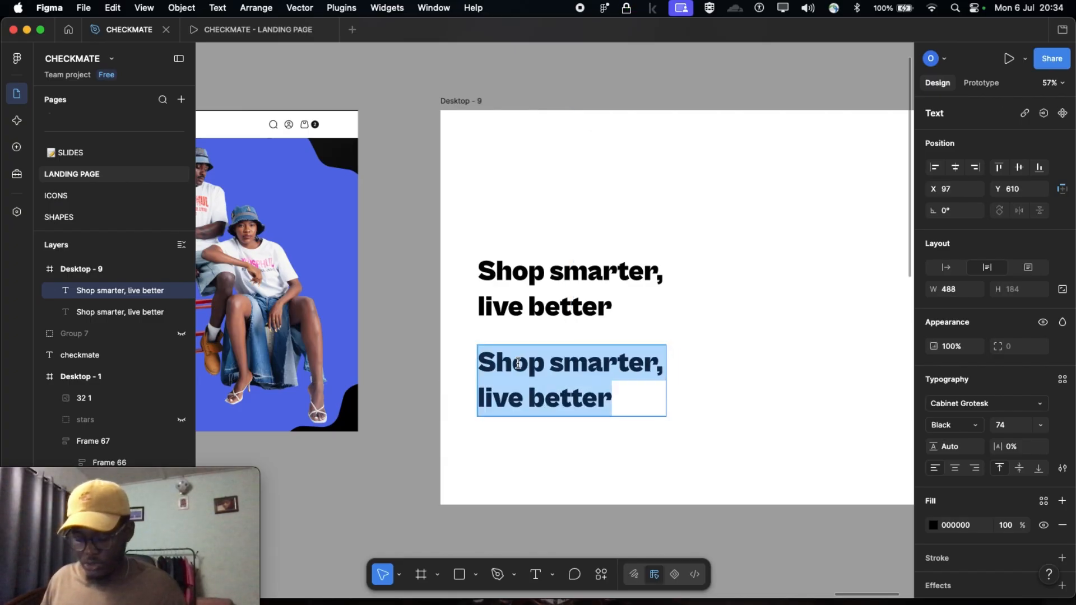
key(super+v)
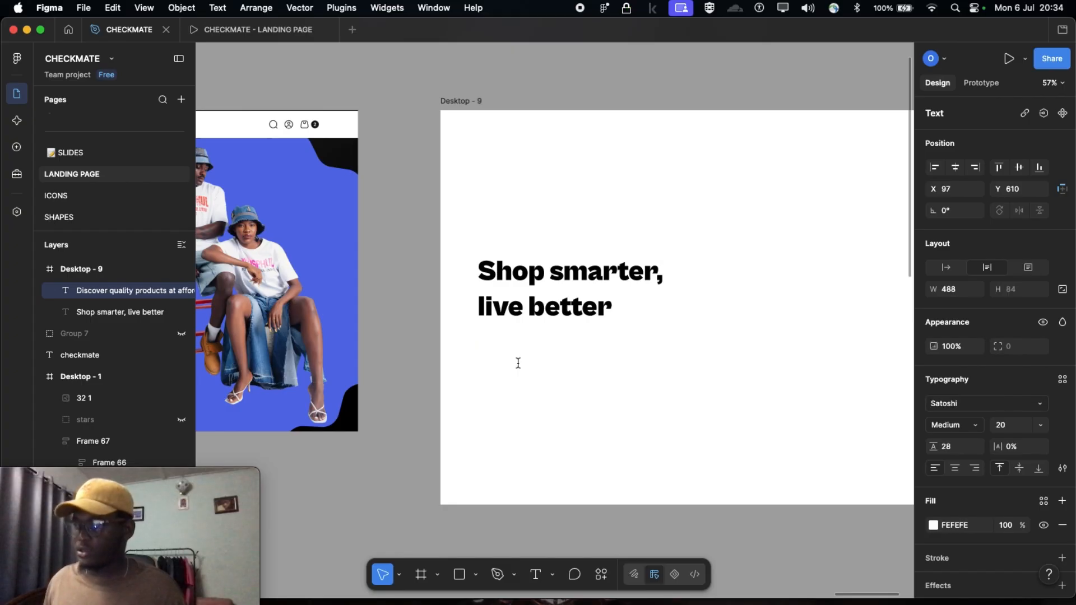
key(super+z)
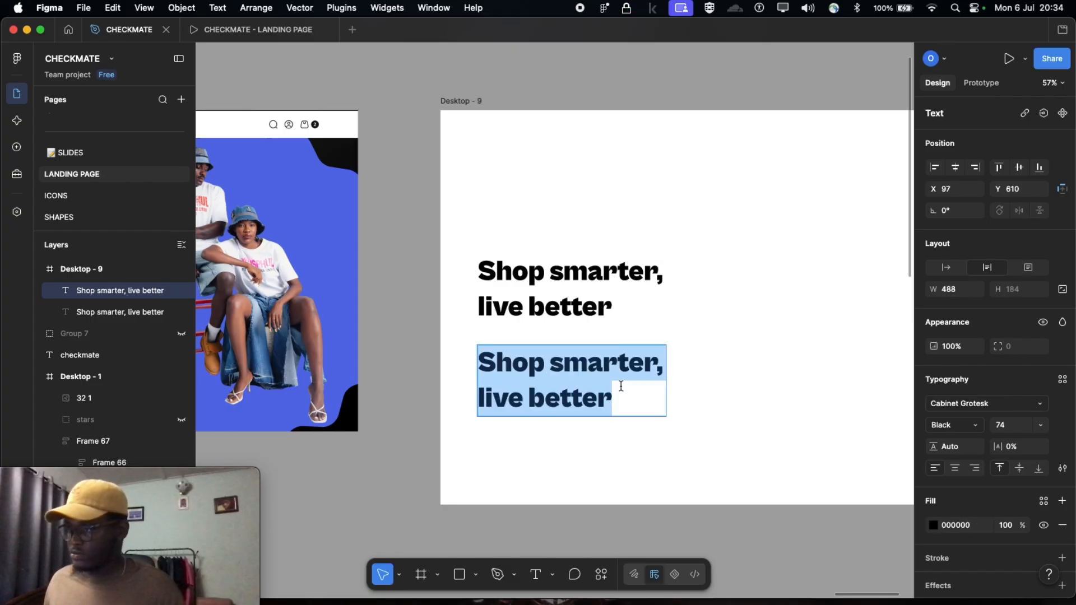
Replace the duplicated heading's text with the copied description starting "Discover quality products", removing the leftover letter S
drag(495, 362, 620, 399)
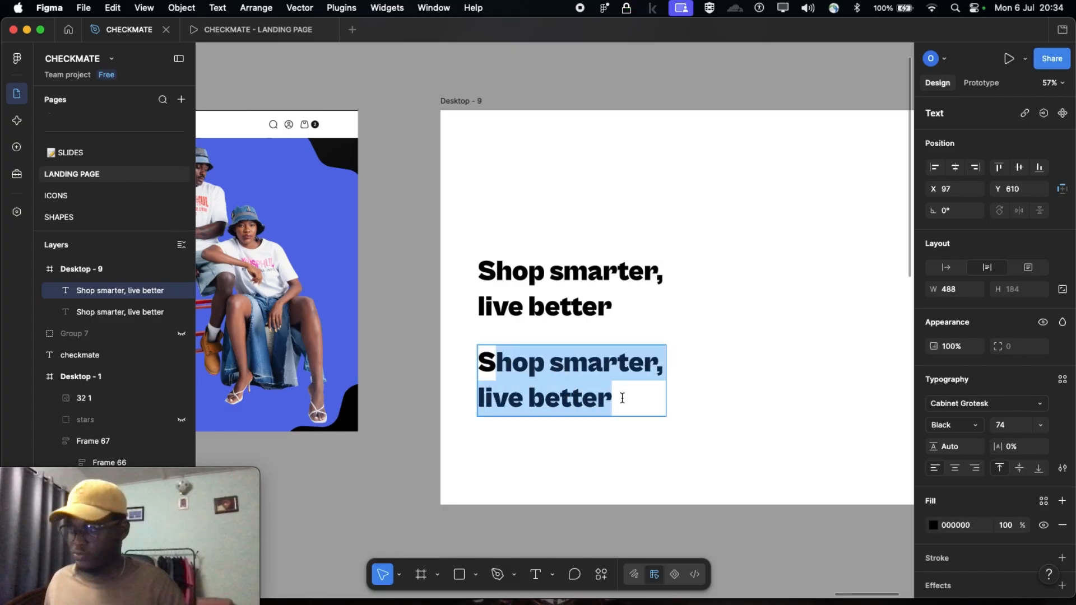
key(super+v)
double_click(497, 364)
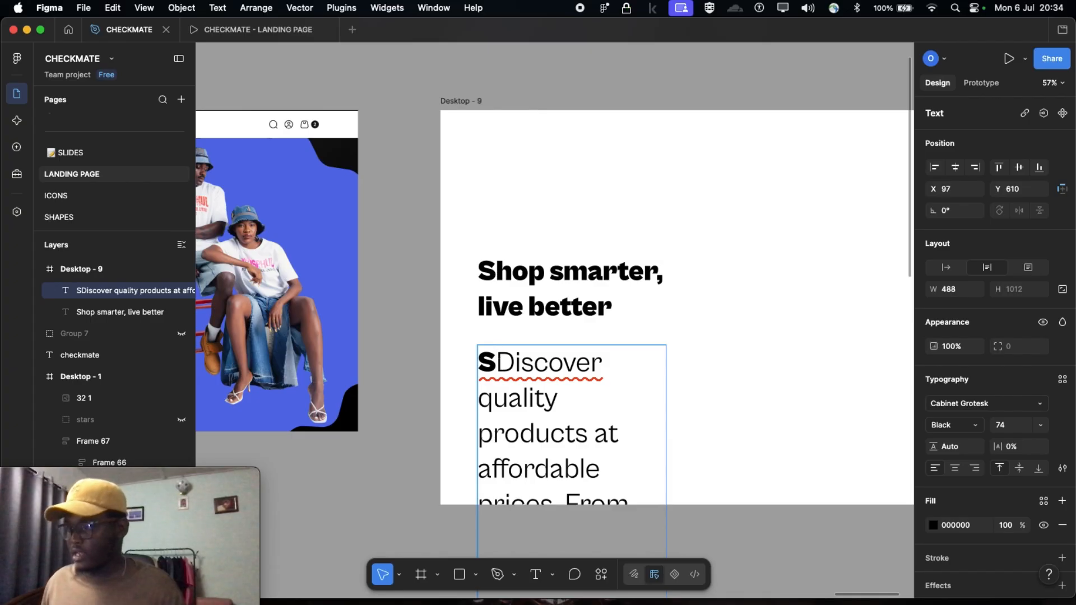
key(BackSpace)
Examine the typeface, weight and size of the description paragraph in the Desktop - 1 hero section
scroll(497, 364, down, 3)
scroll(497, 362, left, 6)
scroll(428, 325, up, 5)
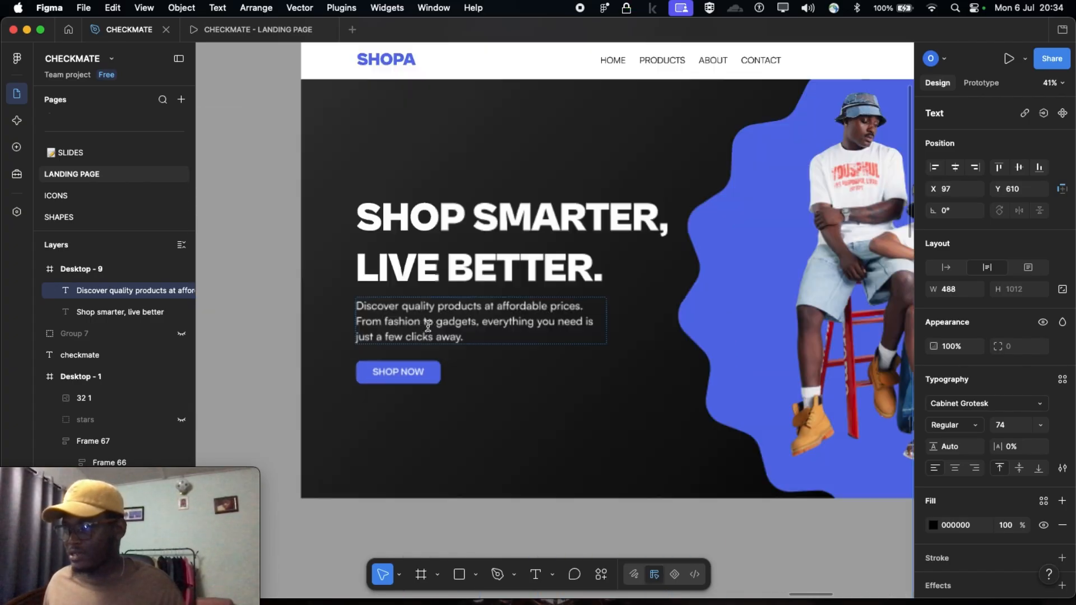
scroll(412, 333, right, 10)
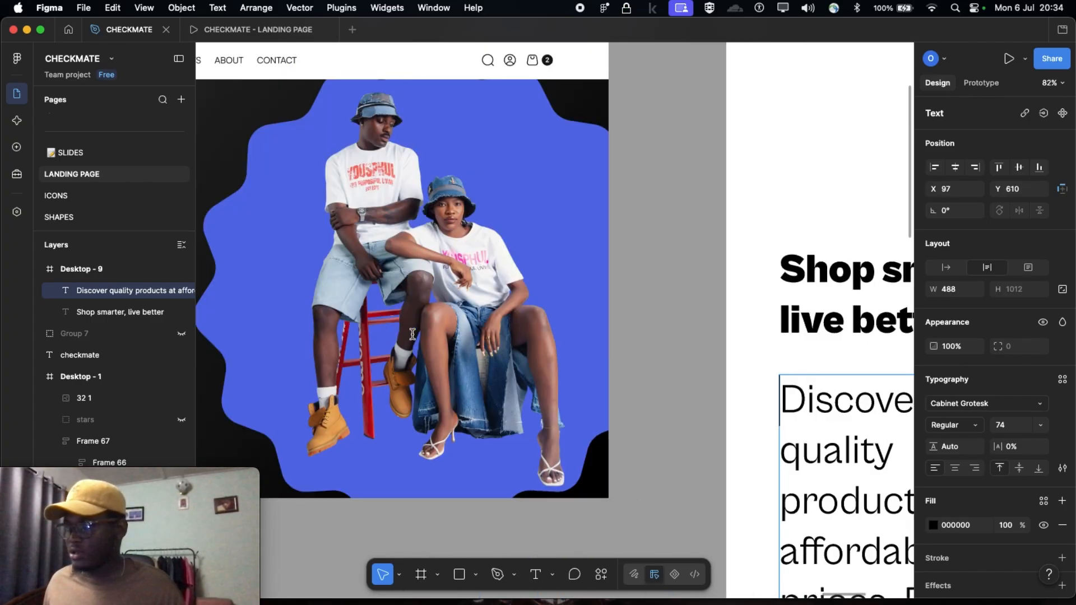
scroll(583, 401, right, 3)
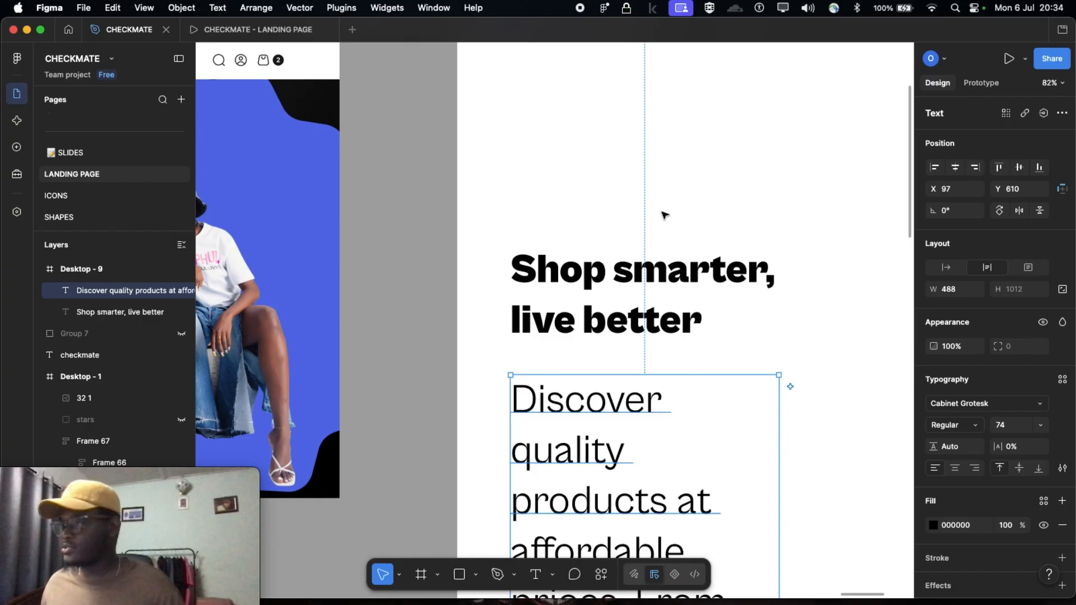
scroll(596, 213, down, 3)
scroll(583, 258, left, 10)
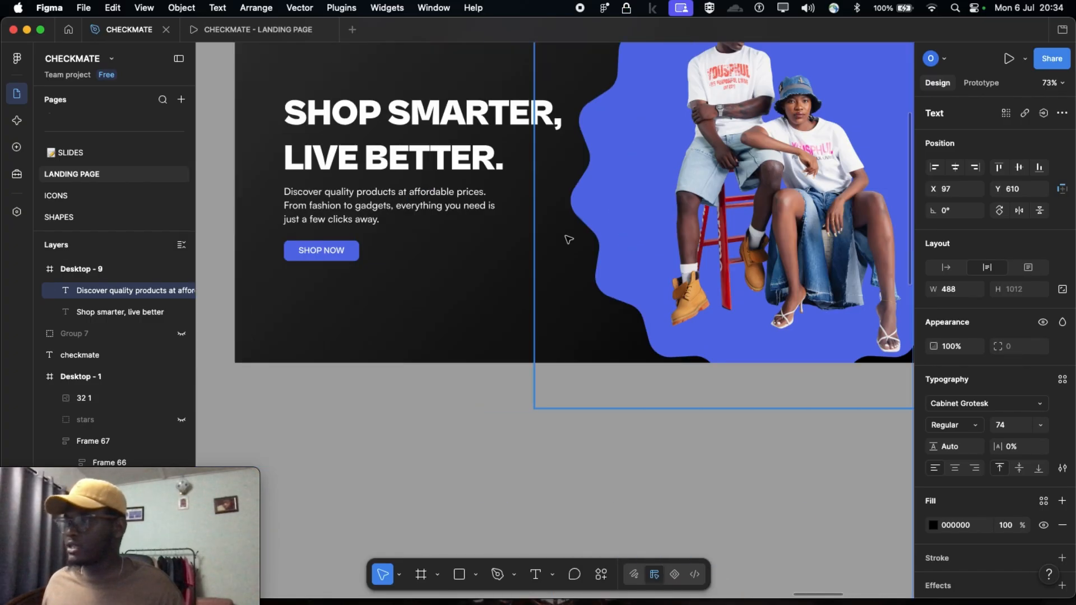
click(446, 206)
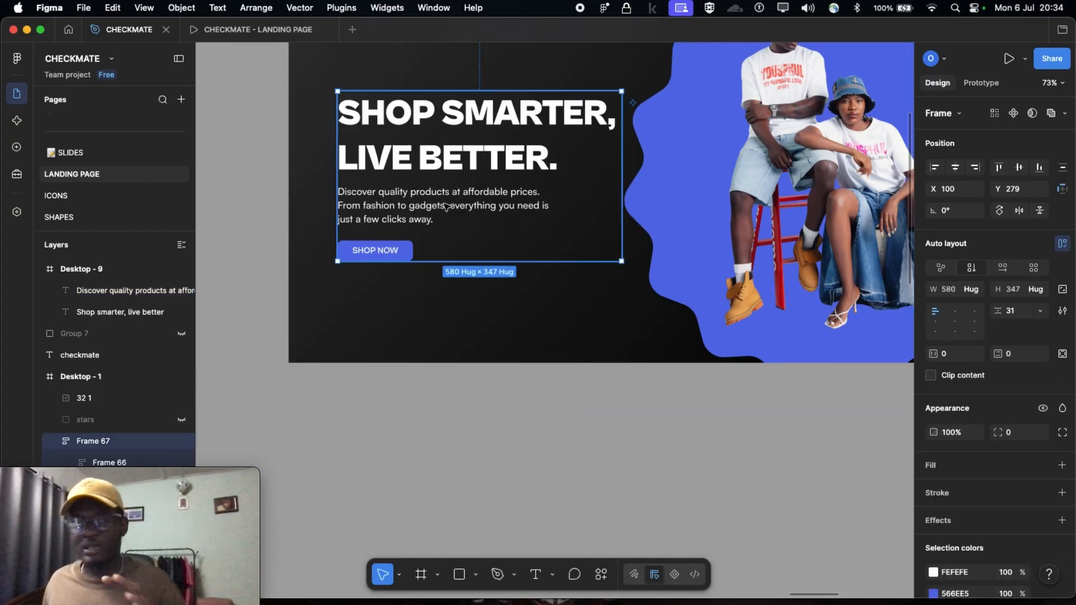
click(446, 206)
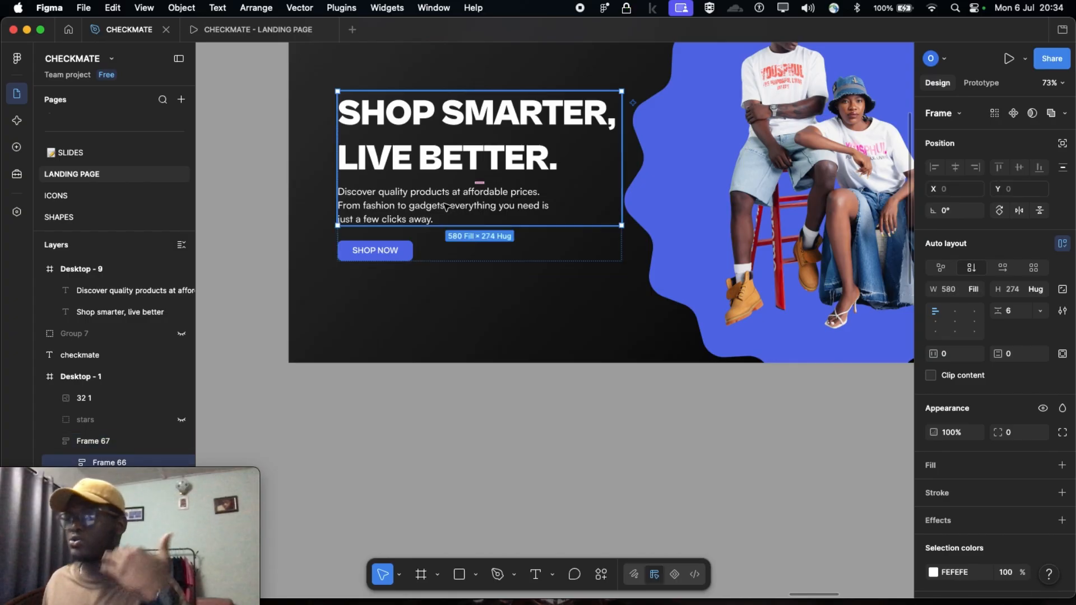
click(445, 207)
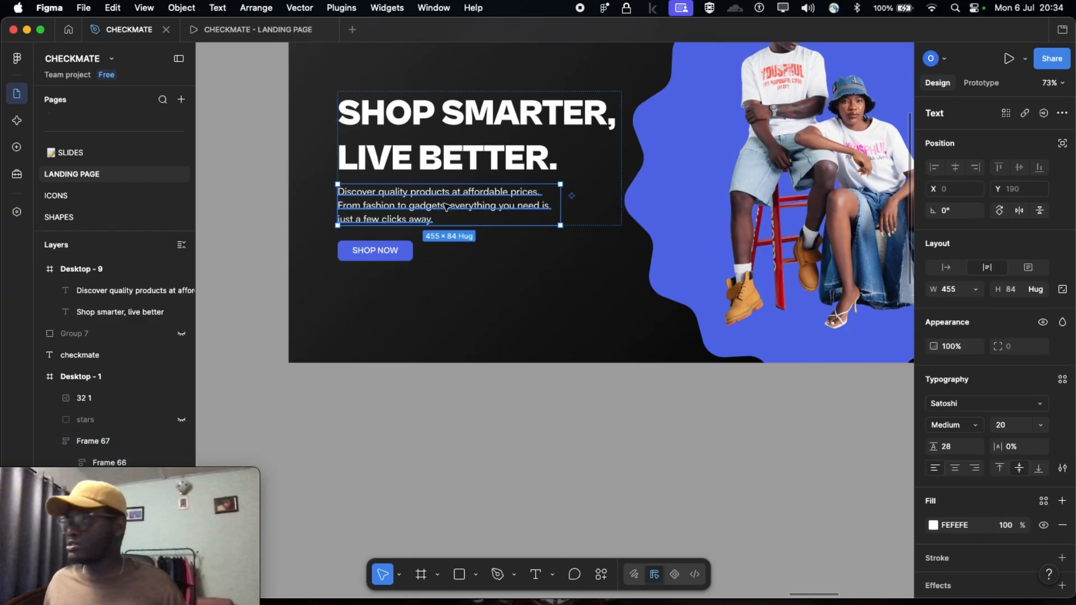
scroll(693, 252, right, 10)
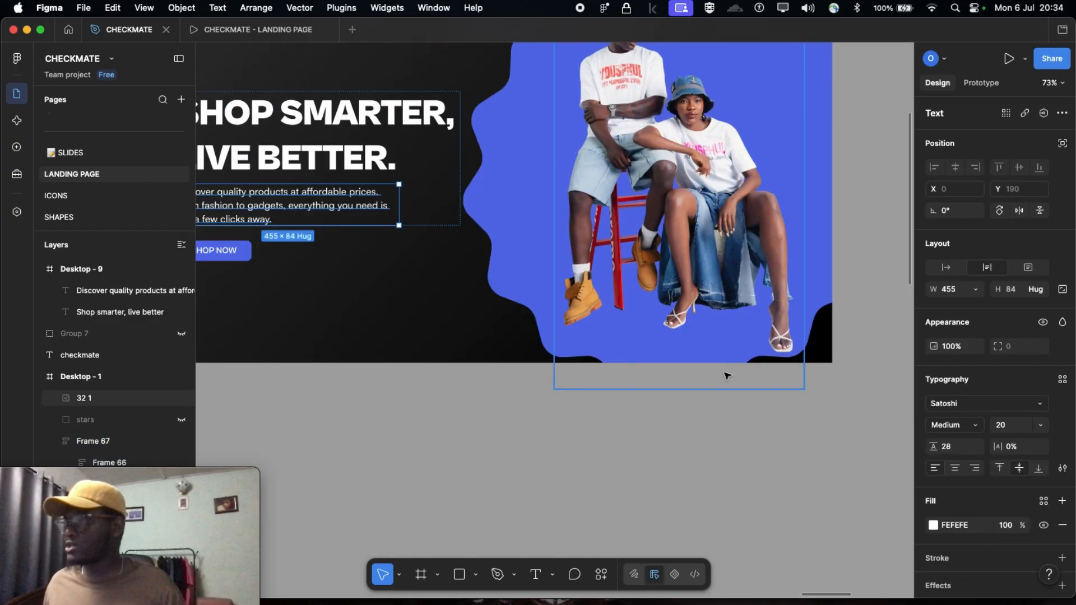
Set the font size of the Desktop - 9 description paragraph to 20
click(746, 341)
scroll(745, 342, right, 5)
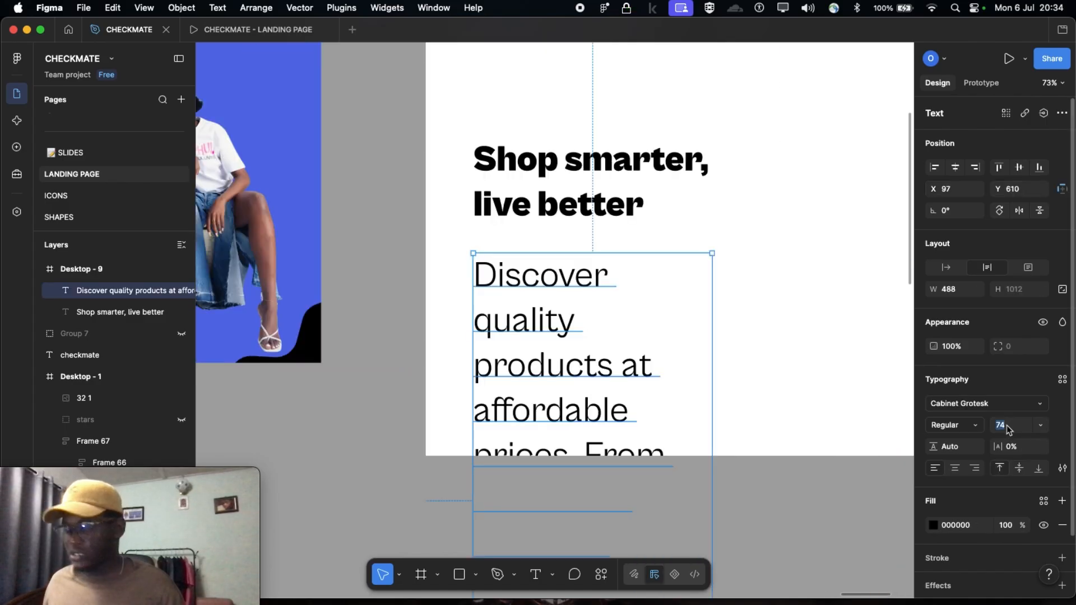
text(20)
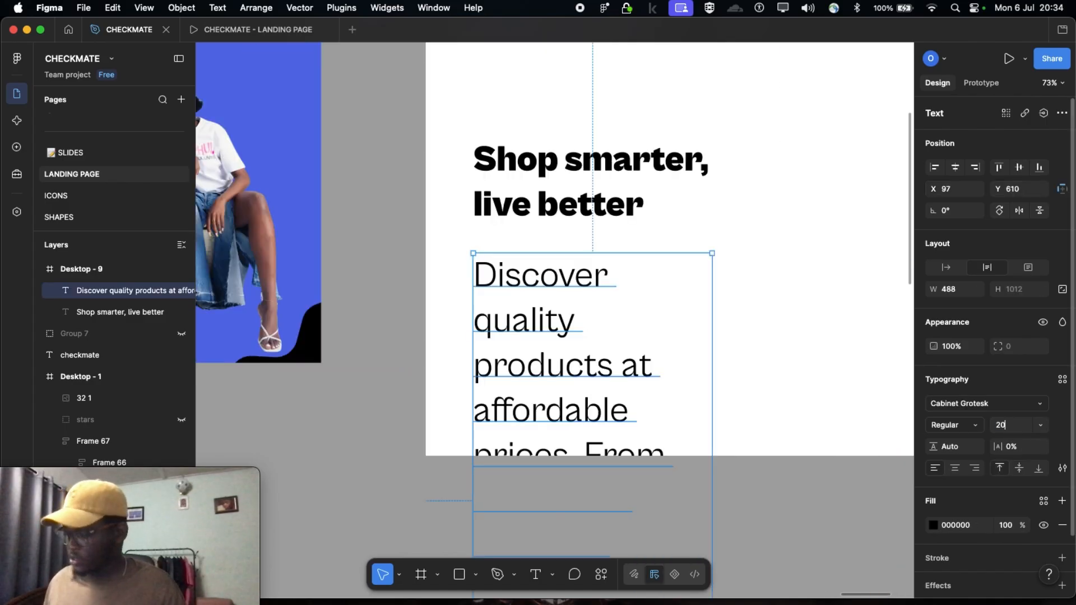
key(Return)
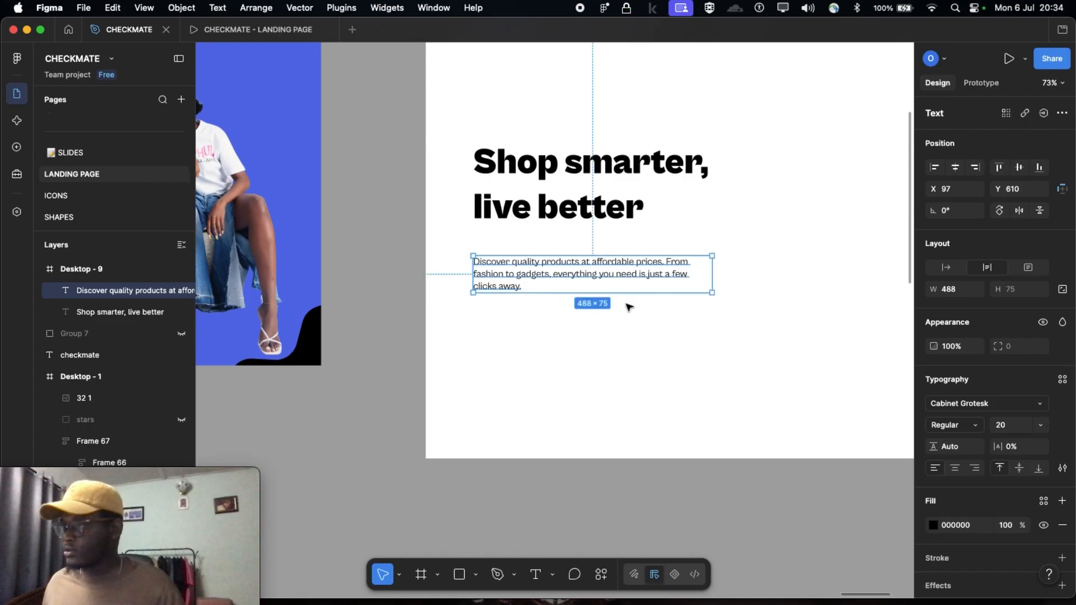
Move the description paragraph up close beneath the Desktop - 9 heading, to about X 97, Y 573
scroll(617, 326, up, 3)
drag(583, 363, 584, 342)
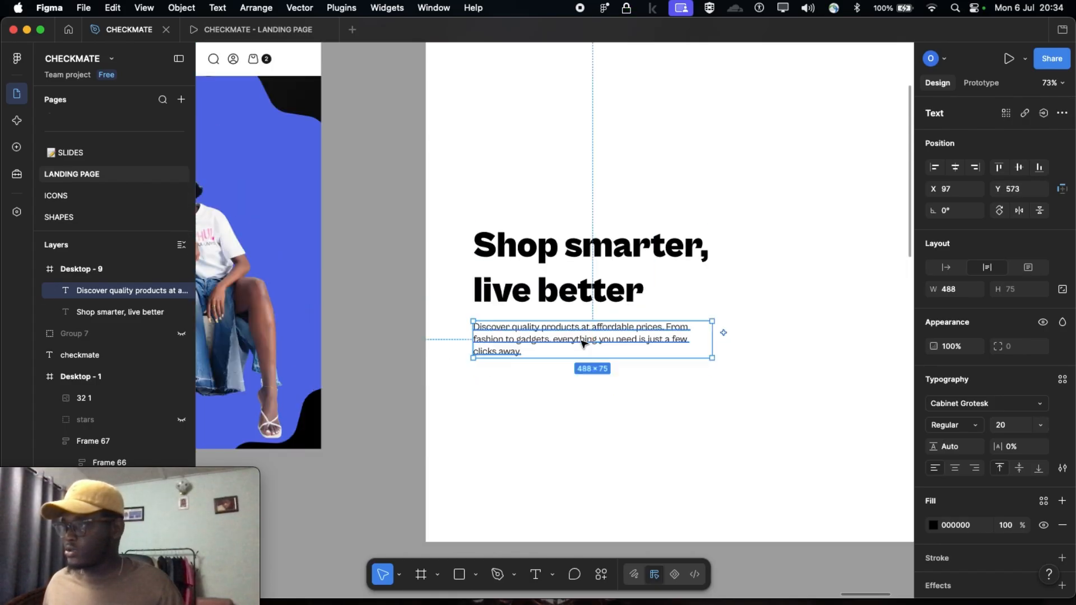
scroll(690, 351, down, 1)
scroll(691, 352, left, 6)
scroll(692, 352, right, 7)
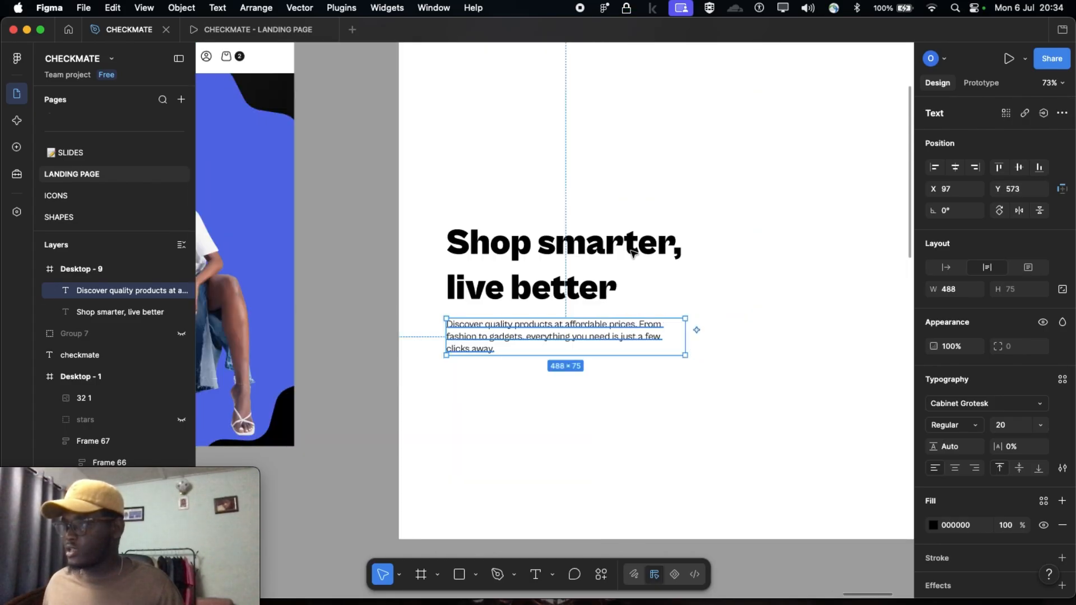
Narrow the Desktop - 9 description paragraph's text box to about 406 wide
scroll(665, 230, down, 3)
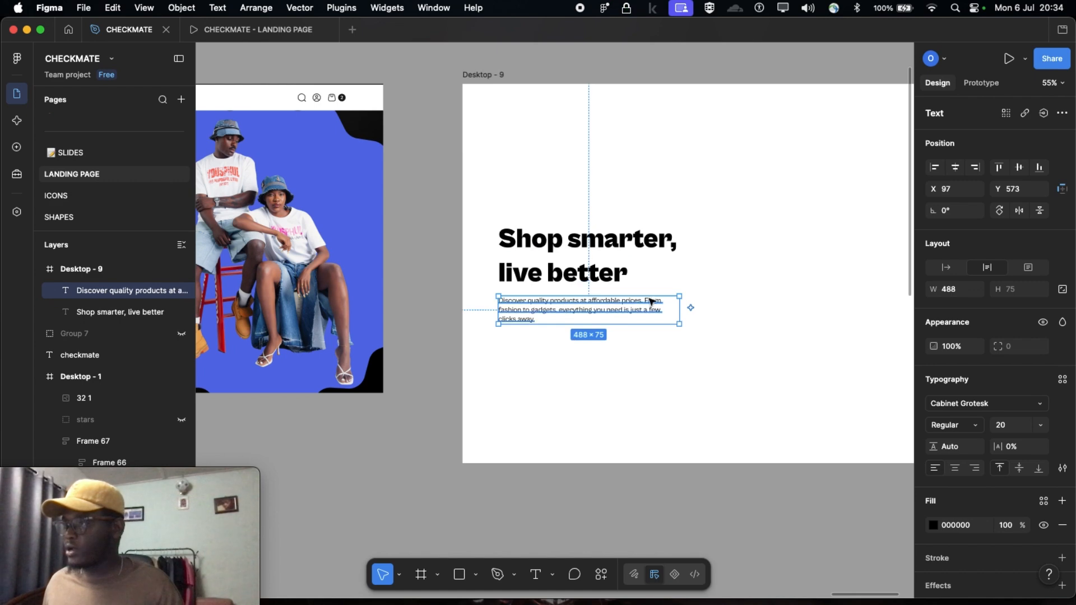
click(690, 308)
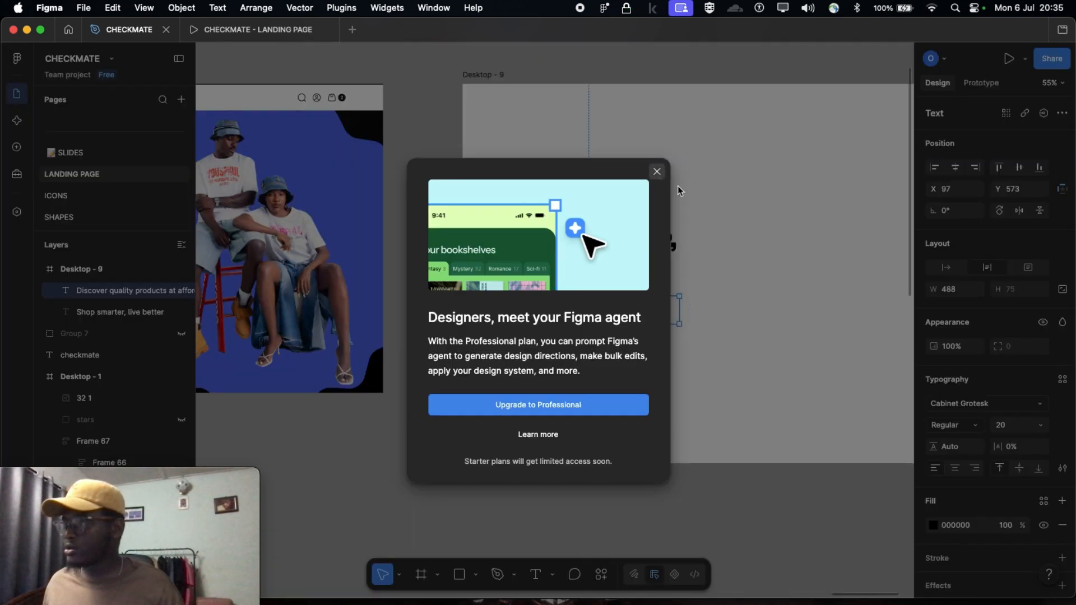
click(658, 171)
drag(681, 316, 649, 310)
click(756, 303)
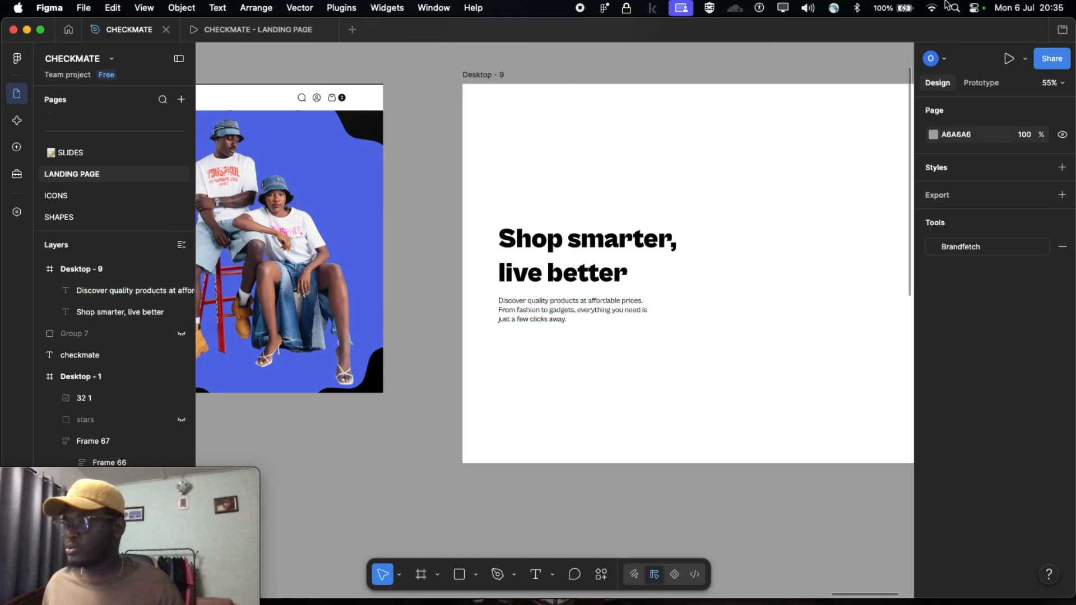
Examine the SHOP NOW button in the Desktop - 1 hero section, including its padding, corner radius, fill and label typography
scroll(704, 262, left, 5)
scroll(705, 263, left, 6)
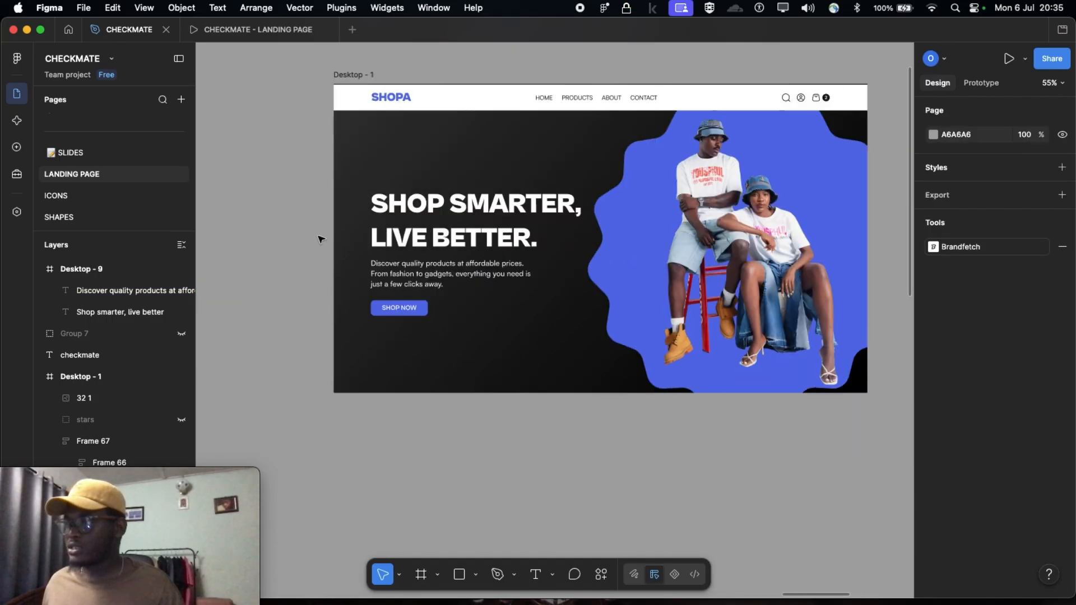
scroll(402, 358, up, 8)
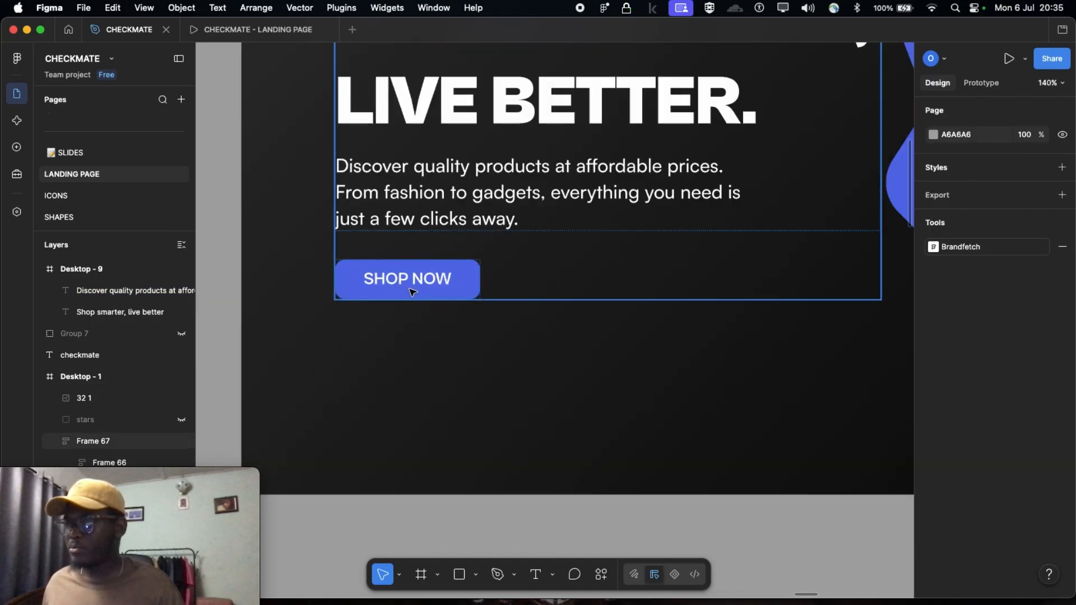
scroll(413, 292, down, 8)
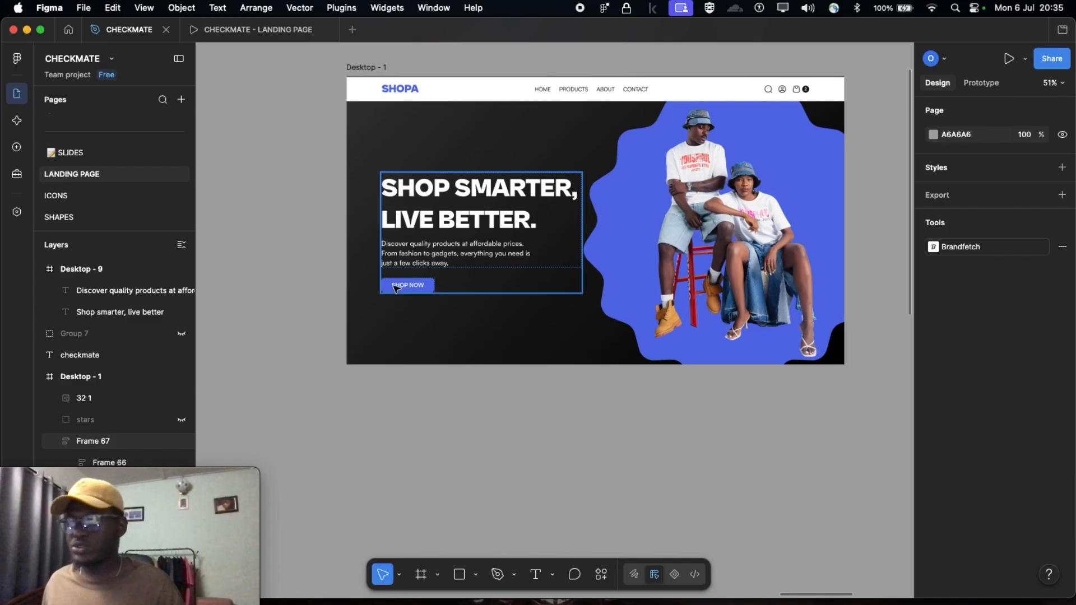
scroll(415, 287, right, 5)
scroll(414, 287, right, 8)
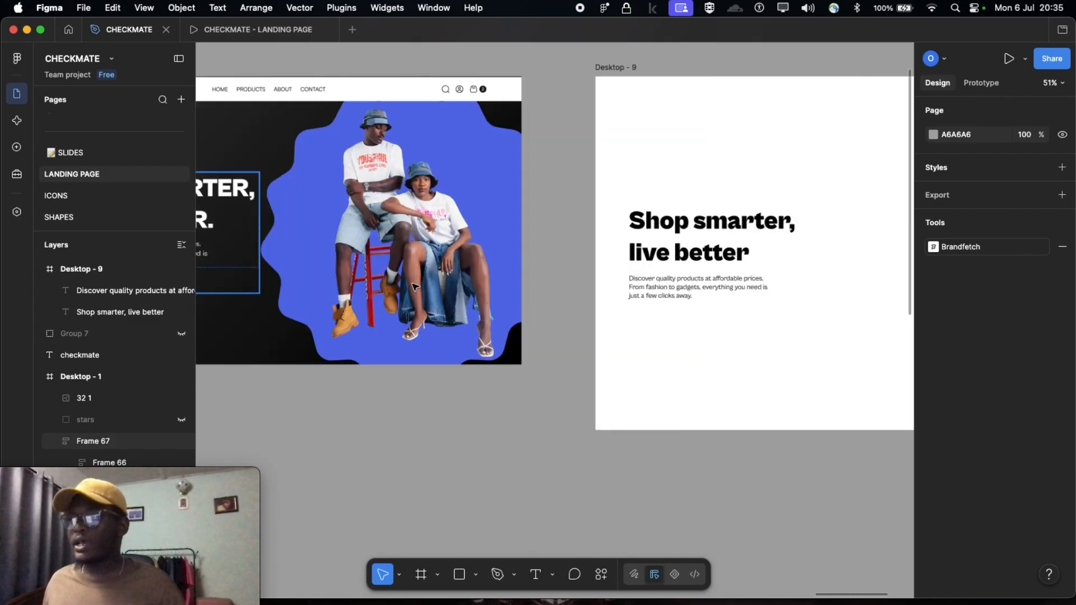
scroll(455, 303, left, 6)
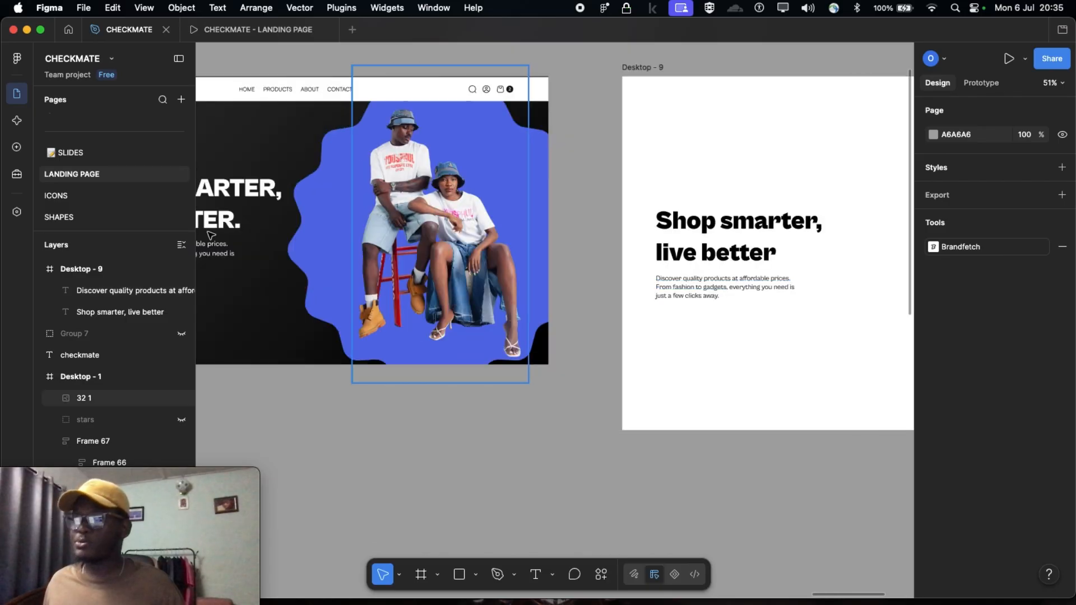
scroll(253, 250, left, 2)
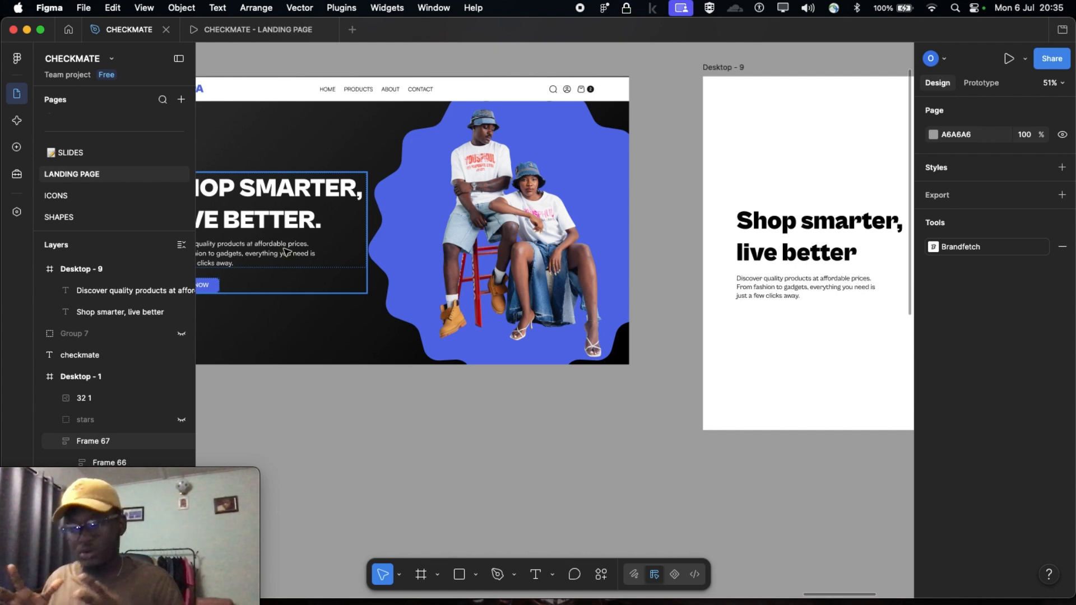
scroll(286, 252, left, 2)
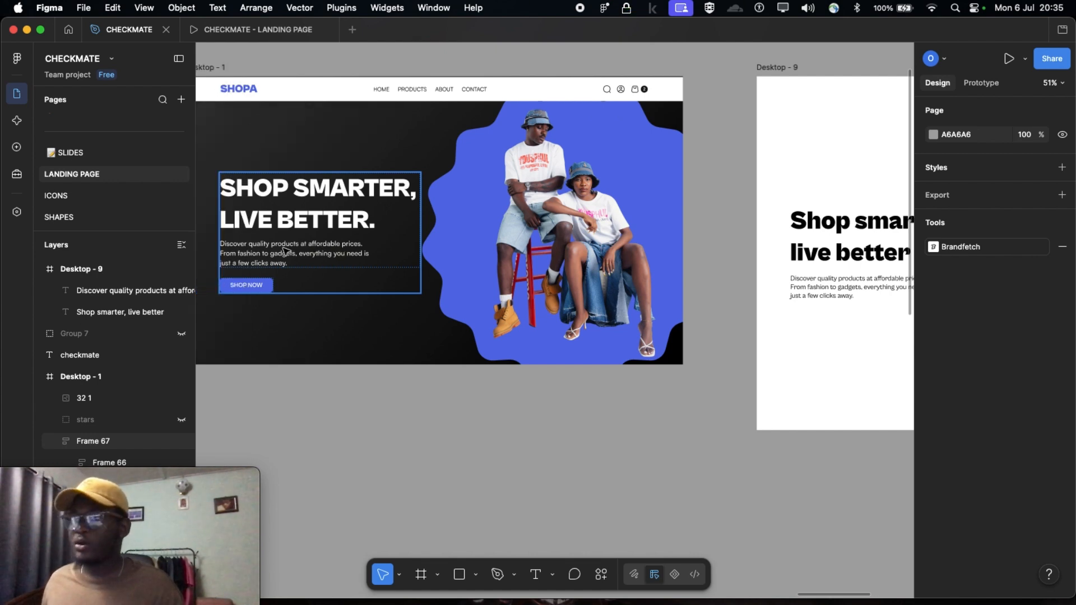
scroll(250, 286, up, 5)
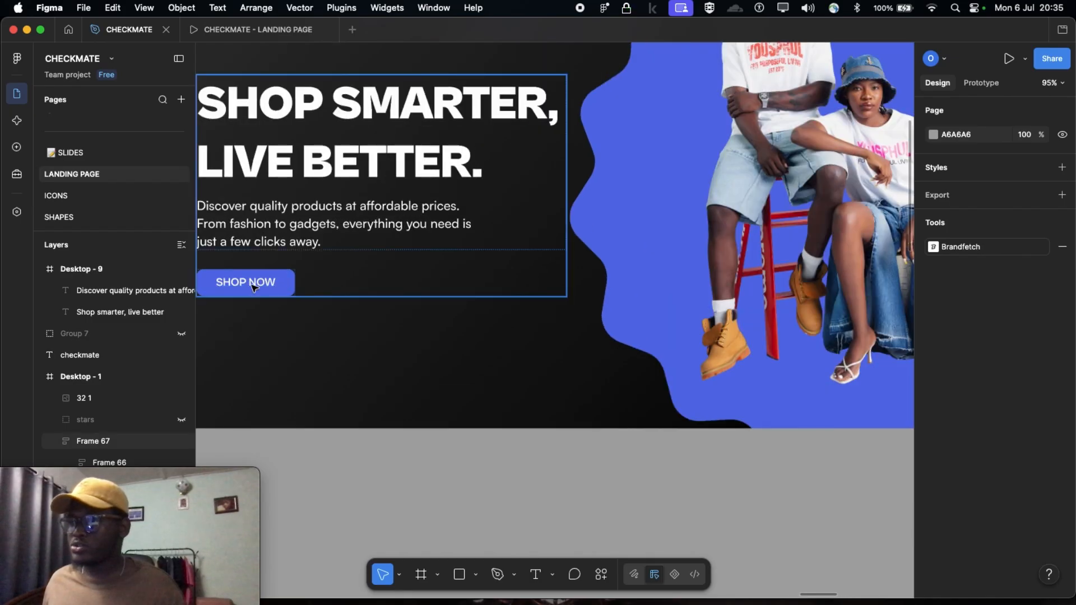
click(253, 287)
click(252, 287)
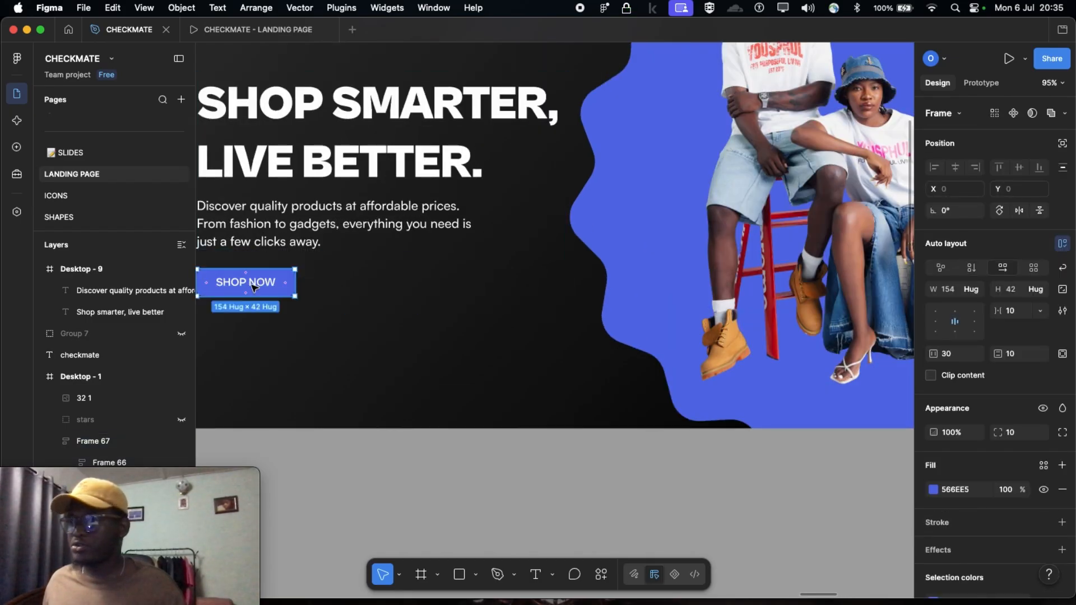
click(252, 287)
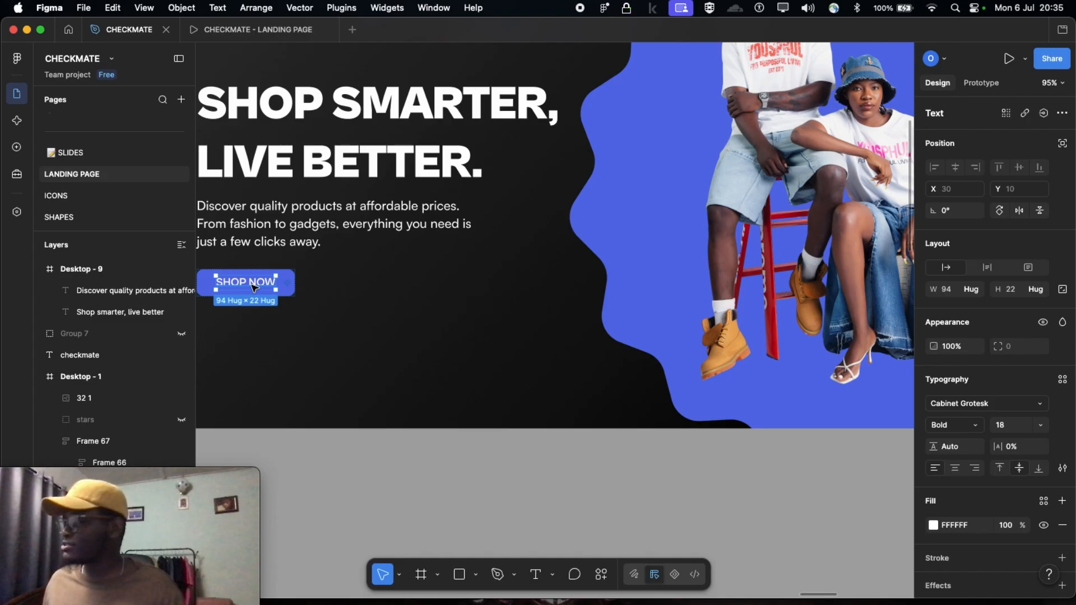
scroll(369, 325, down, 3)
scroll(369, 325, right, 9)
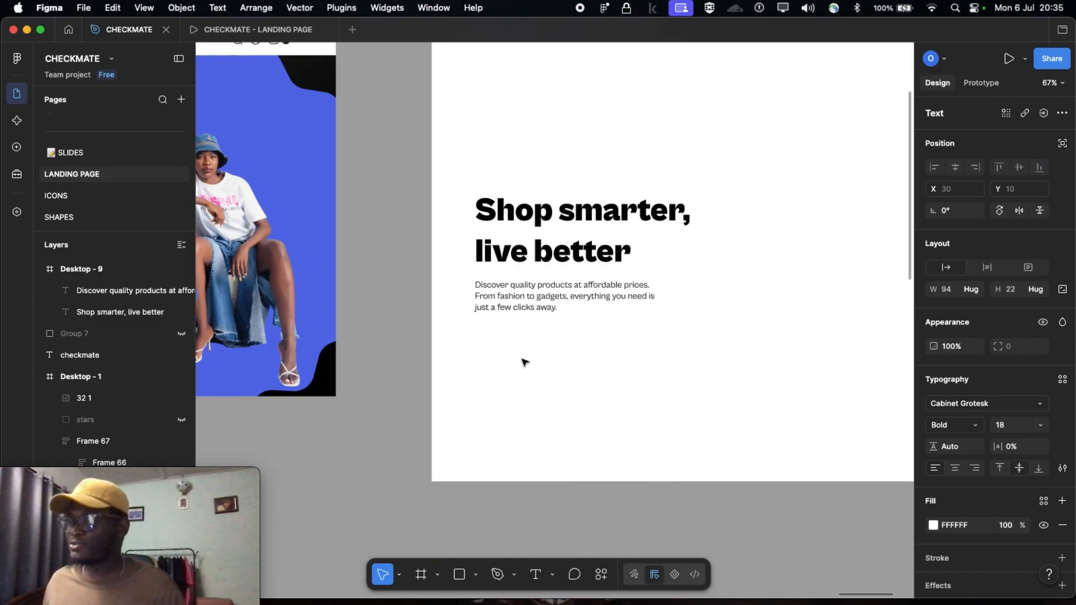
click(525, 363)
click(526, 300)
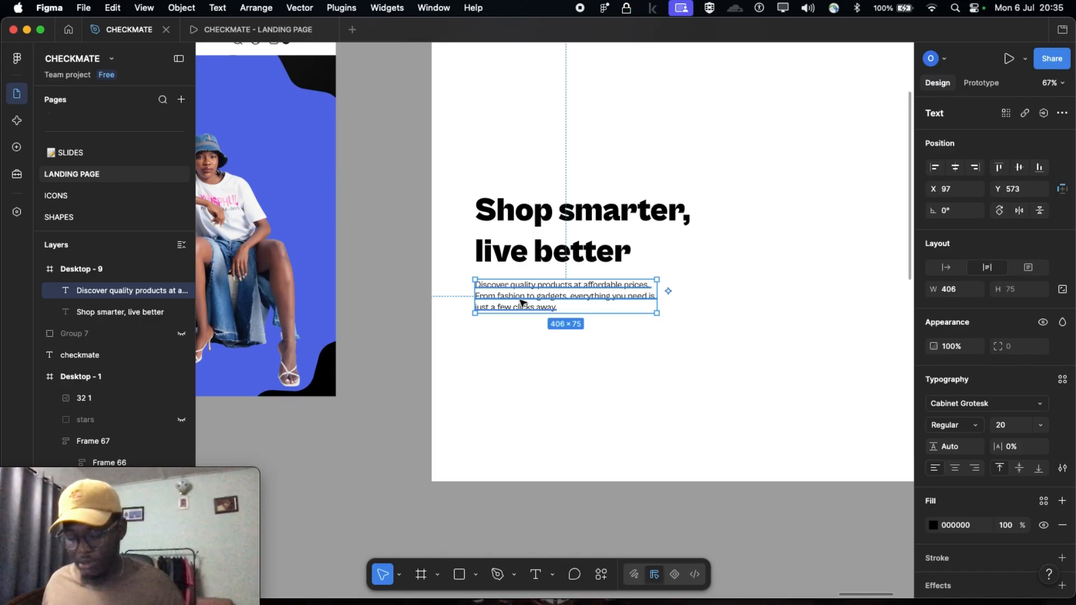
drag(522, 301, 523, 342)
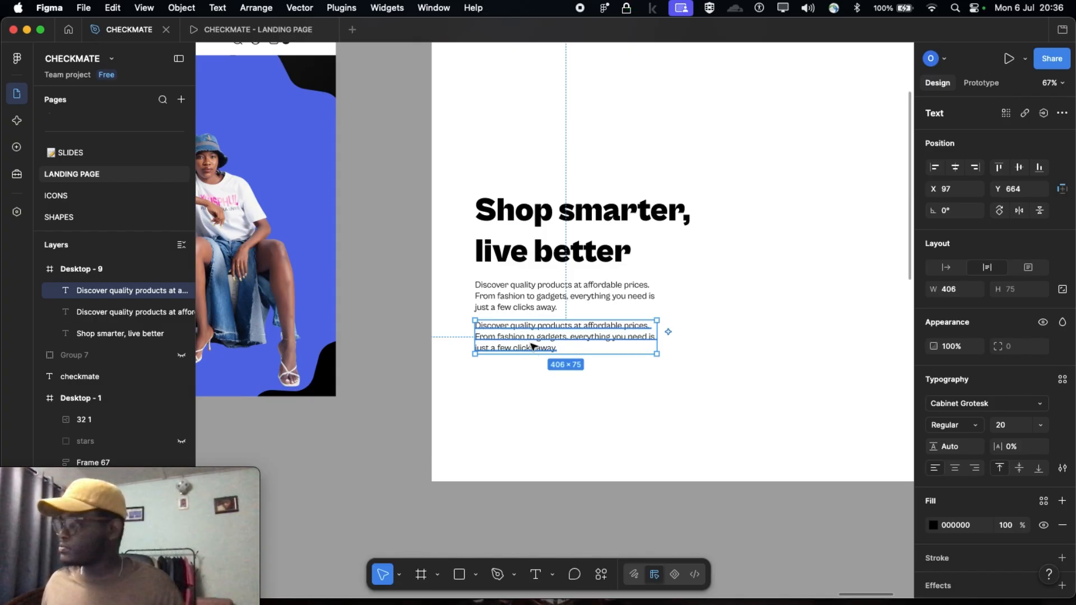
drag(506, 338, 505, 344)
key(Delete)
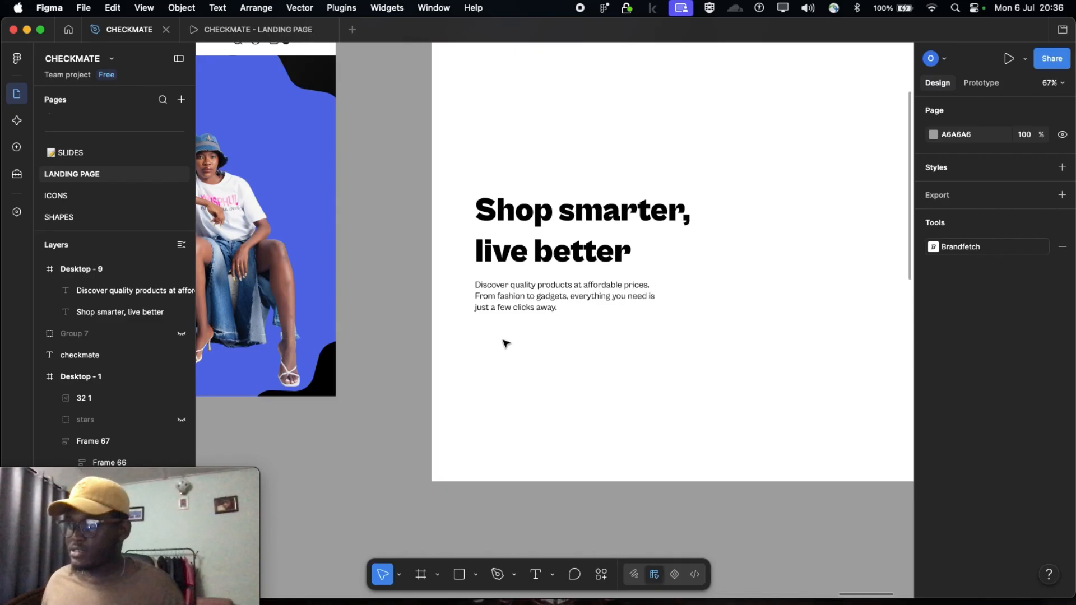
click(514, 299)
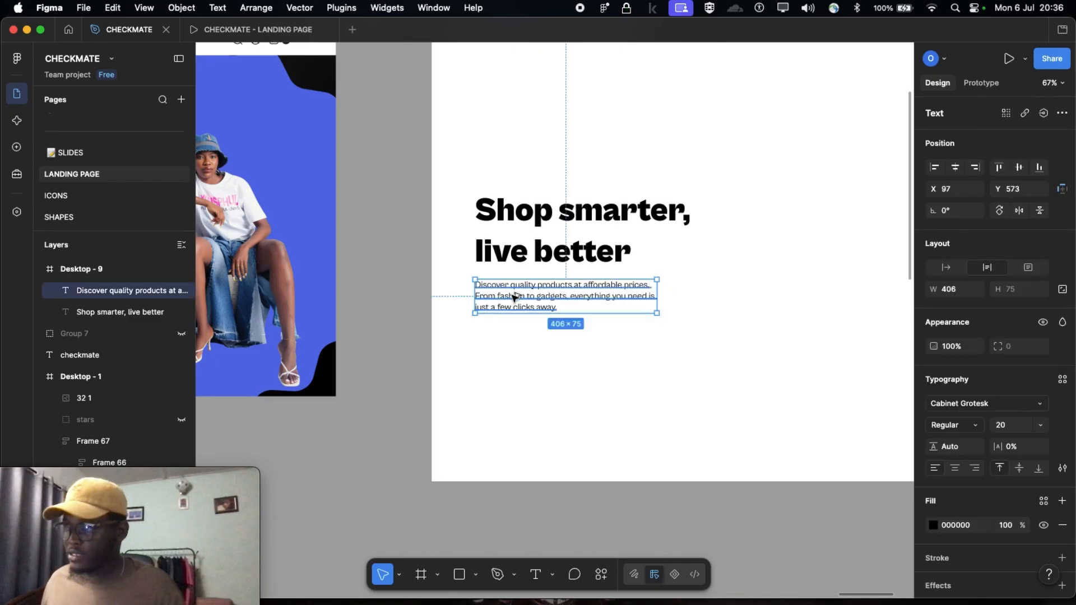
drag(513, 299, 518, 358)
key(BackSpace)
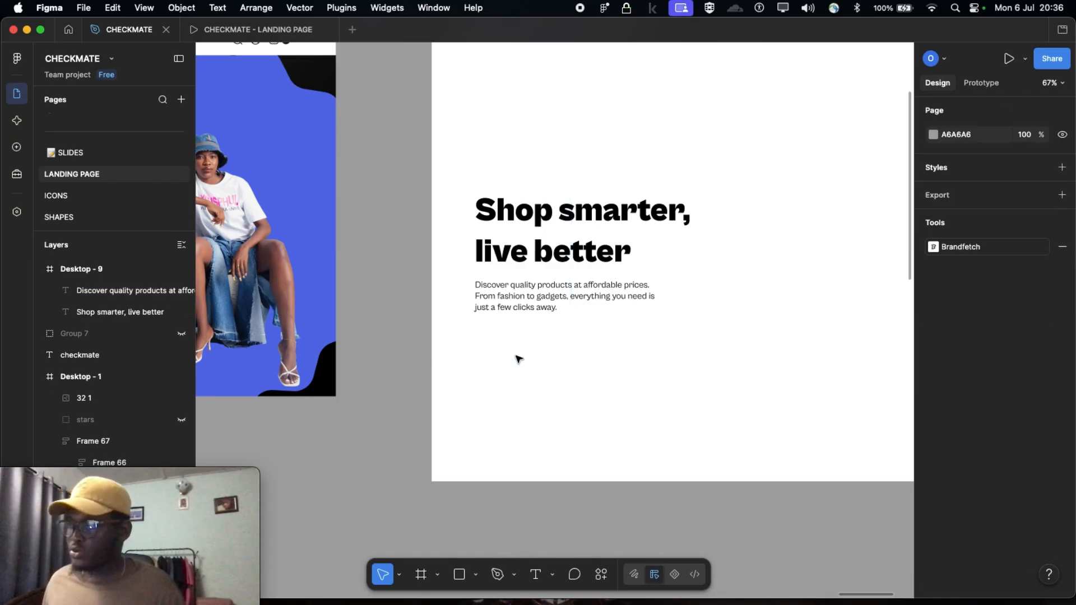
Duplicate the Desktop - 9 description paragraph and place the copy beneath the original, at about X 97, Y 695
click(526, 298)
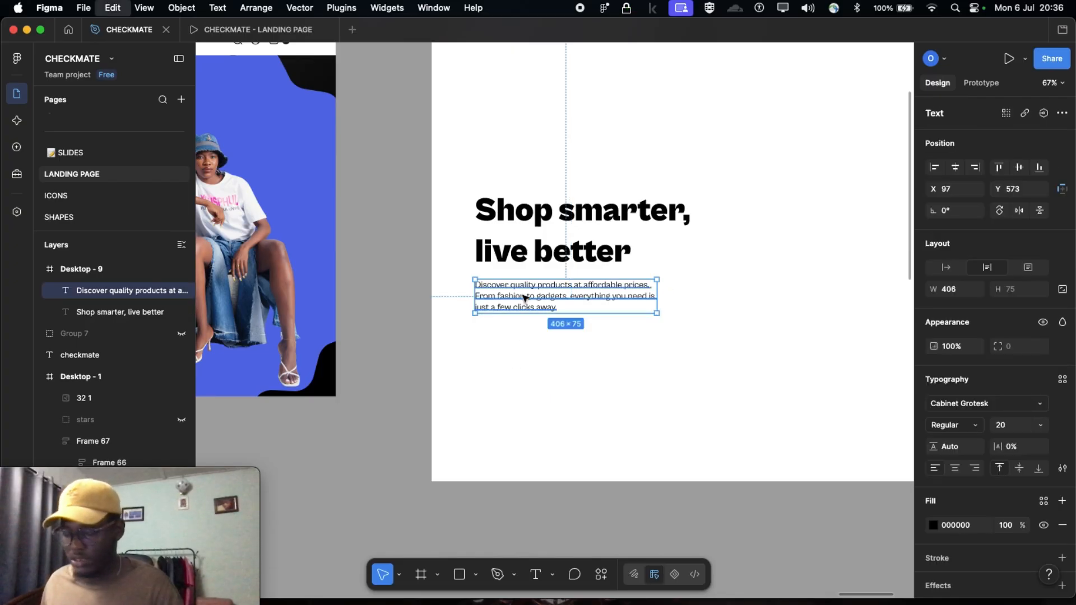
click(511, 351)
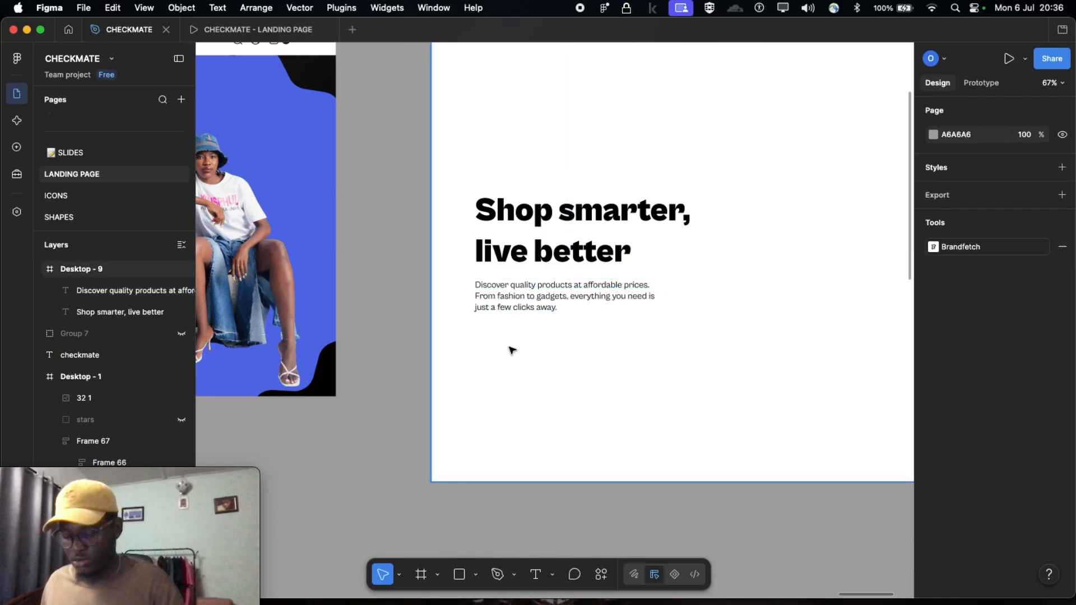
key(super+v)
drag(516, 306, 514, 350)
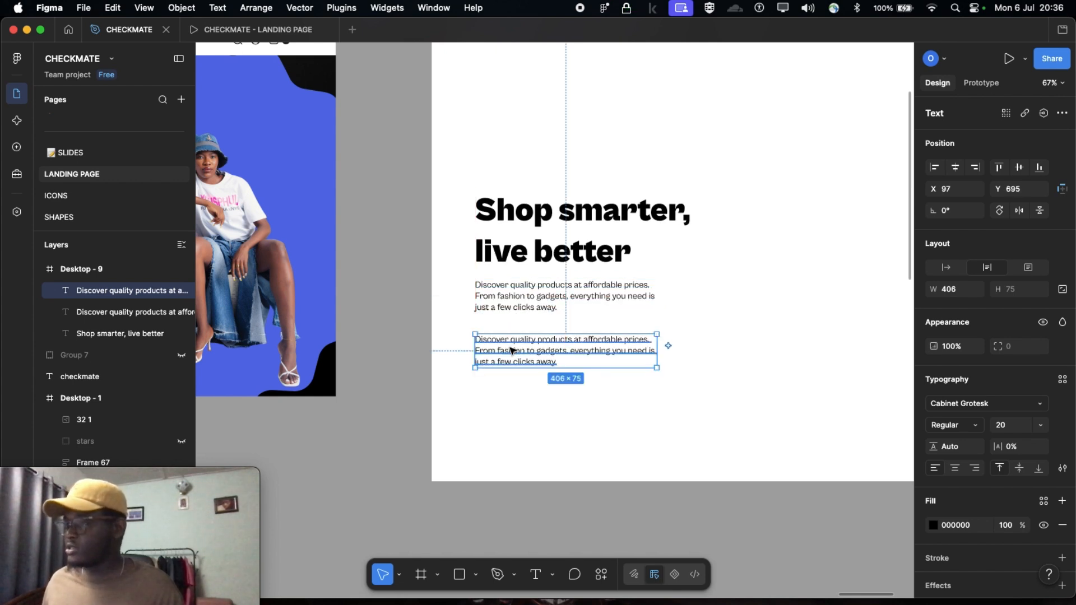
Replace the duplicated paragraph's text with SHOP NOW and set its text box to auto width
scroll(511, 350, left, 10)
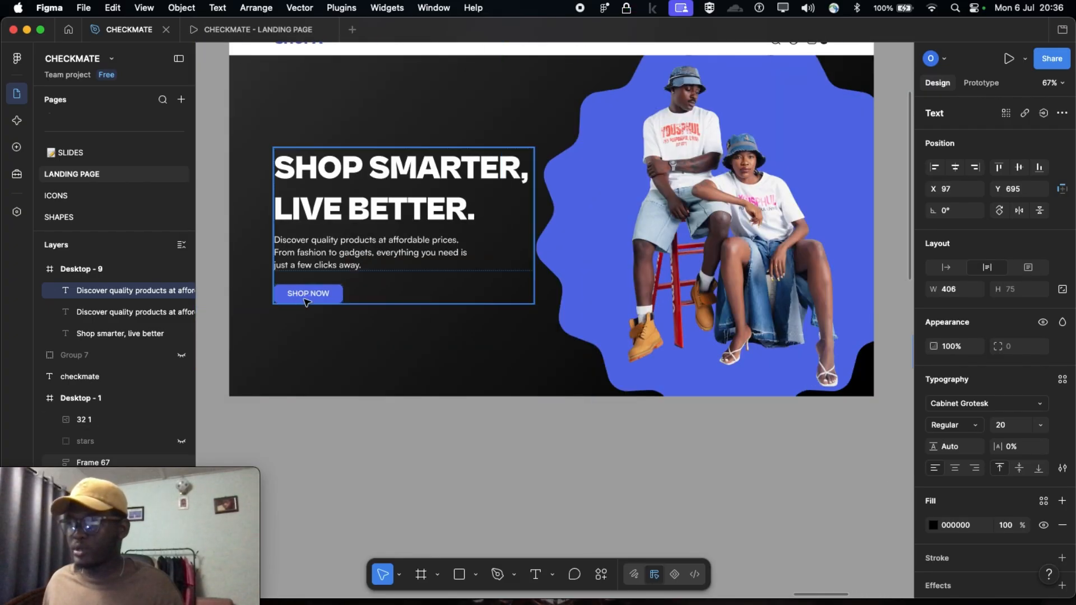
scroll(308, 302, right, 10)
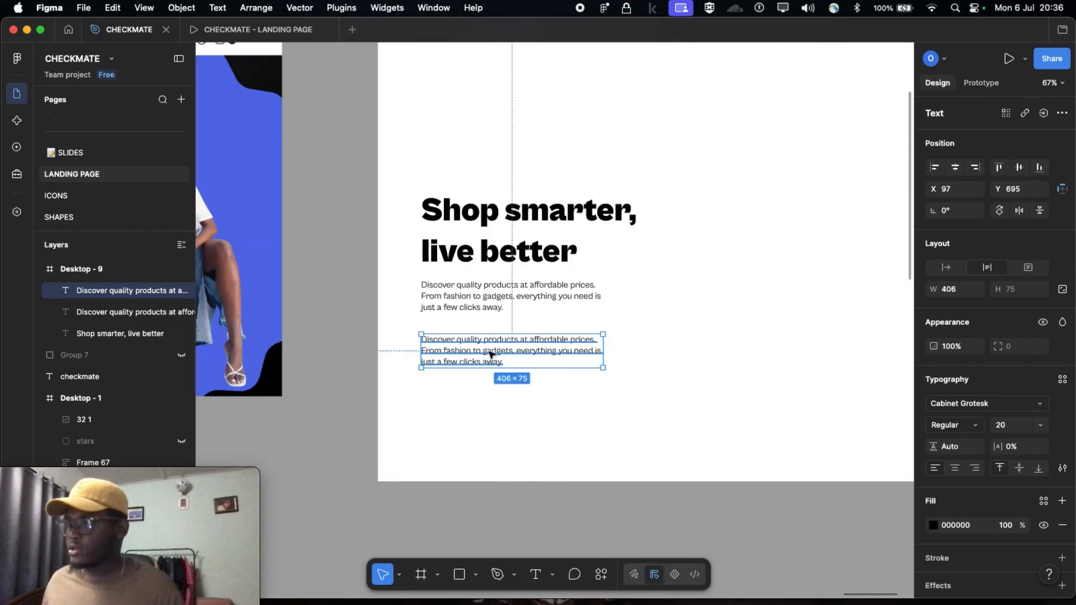
double_click(491, 353)
text(SHOP[)
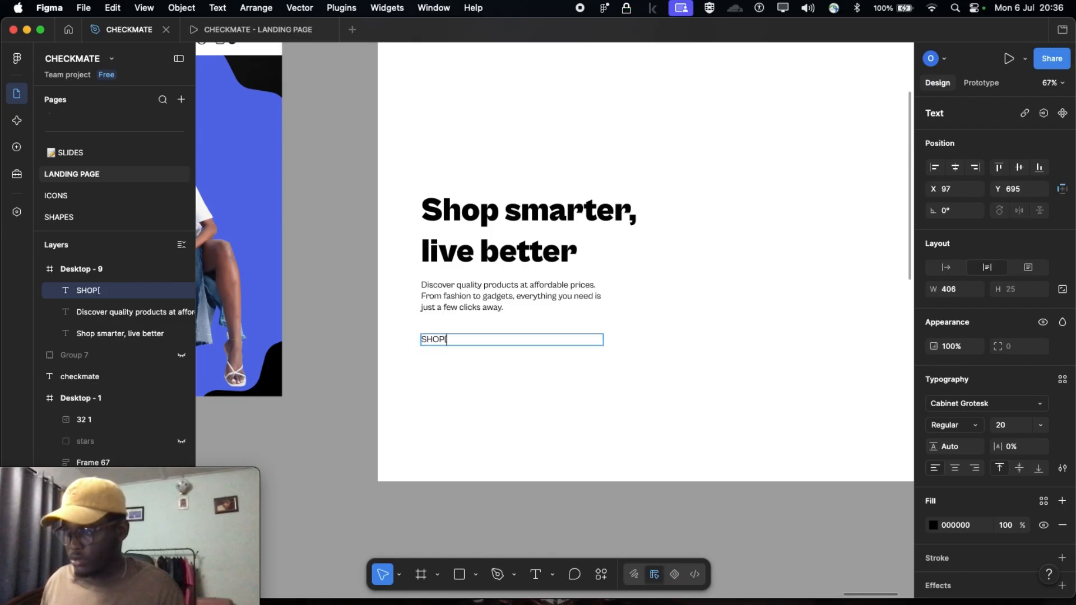
key(Caps_Lock)
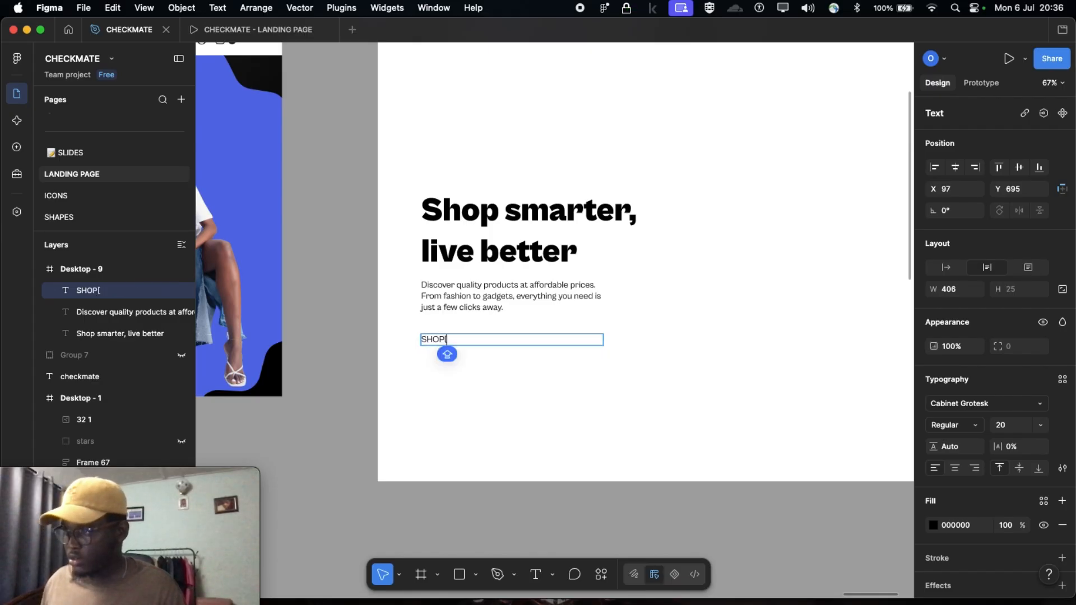
text(NOW)
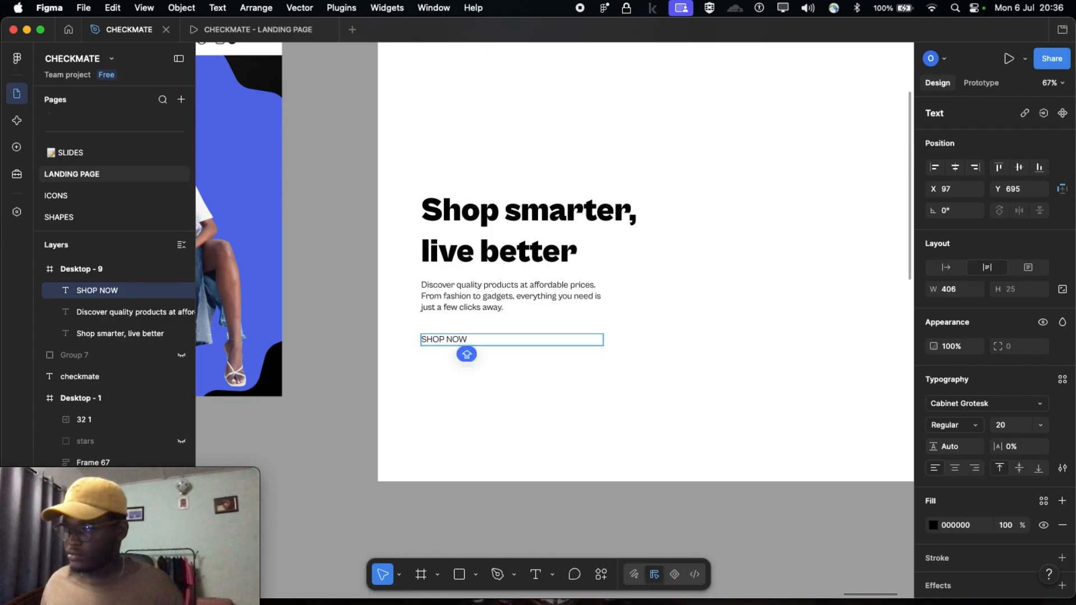
key(Escape)
click(955, 270)
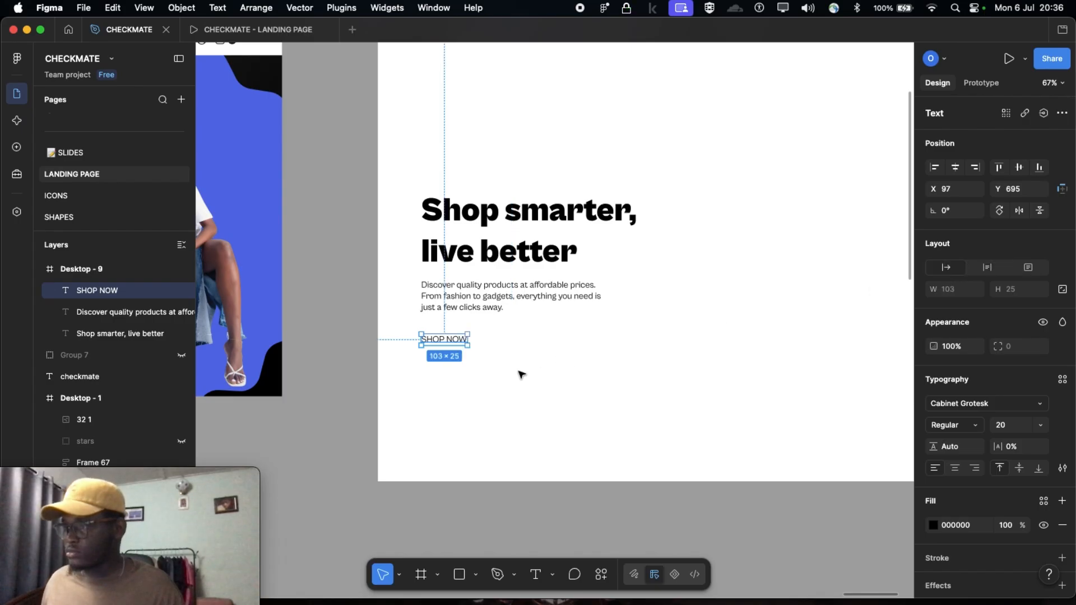
Move the SHOP NOW label slightly down to about X 97, Y 701
scroll(522, 371, up, 5)
scroll(523, 338, down, 3)
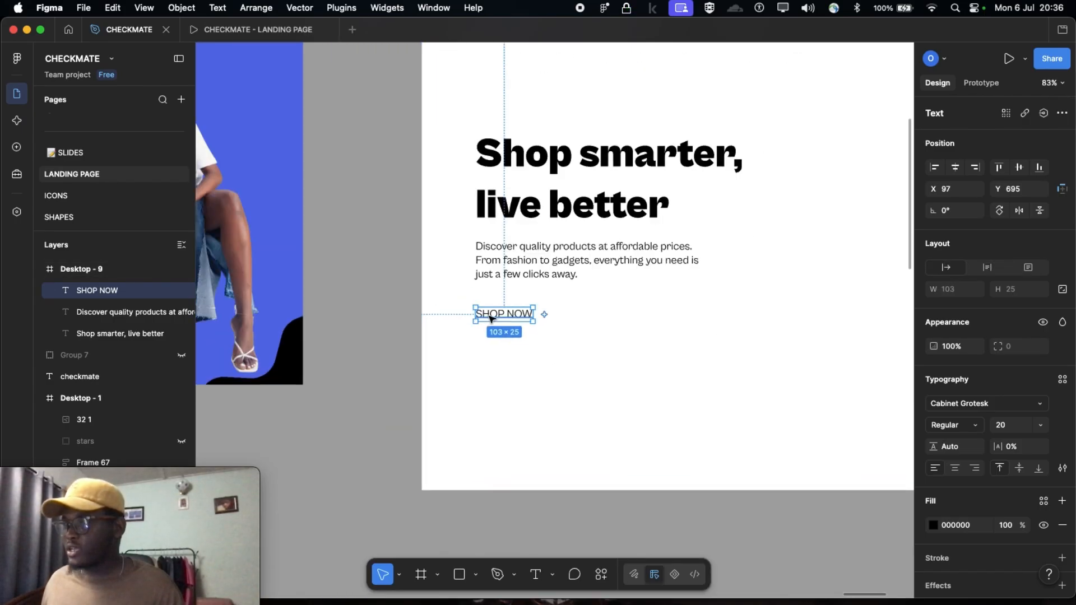
drag(493, 316, 496, 321)
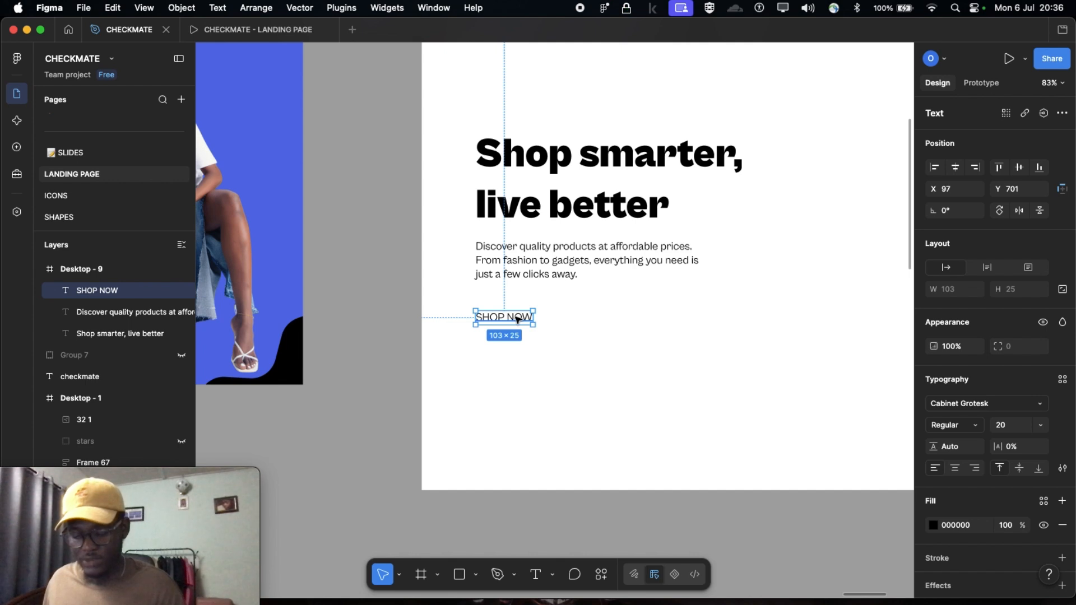
Try to wrap the SHOP NOW label in an auto layout frame aligned under the description at about X 97, Y 693
key(shift+a)
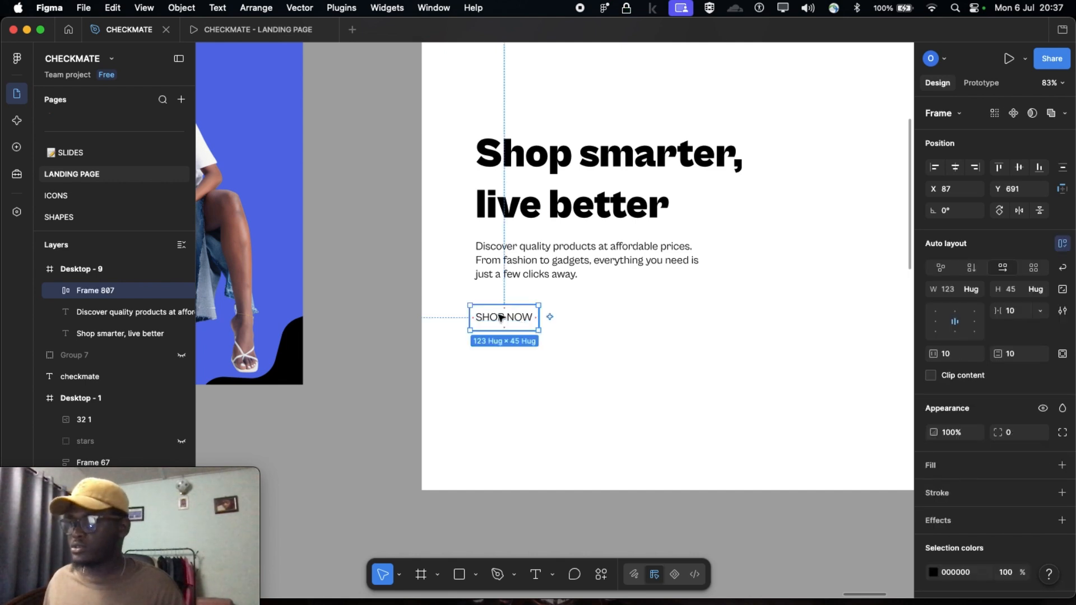
drag(500, 318, 503, 319)
scroll(503, 318, up, 5)
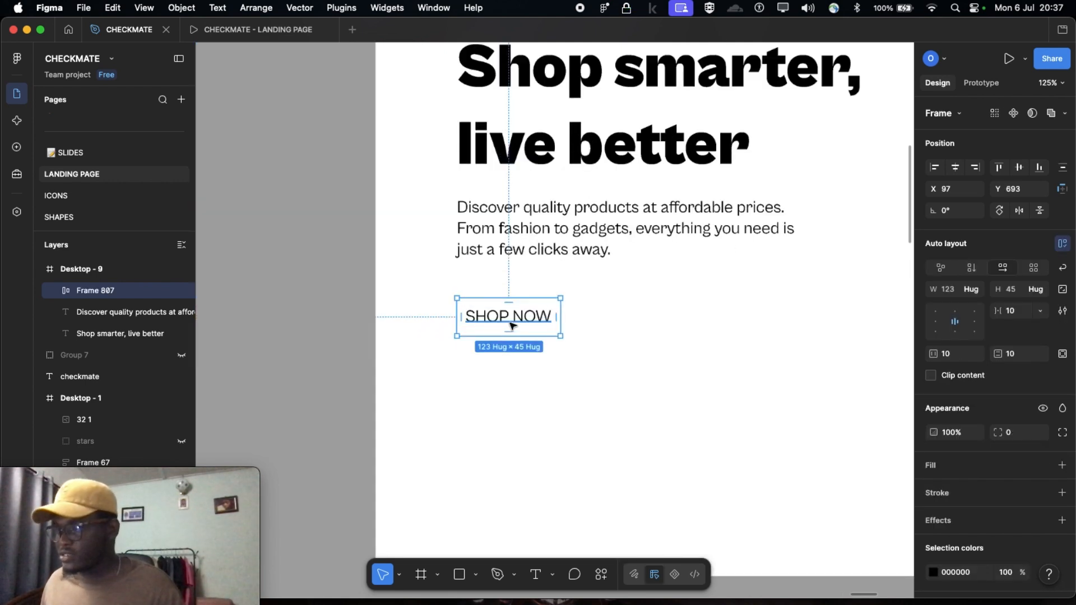
scroll(456, 308, up, 6)
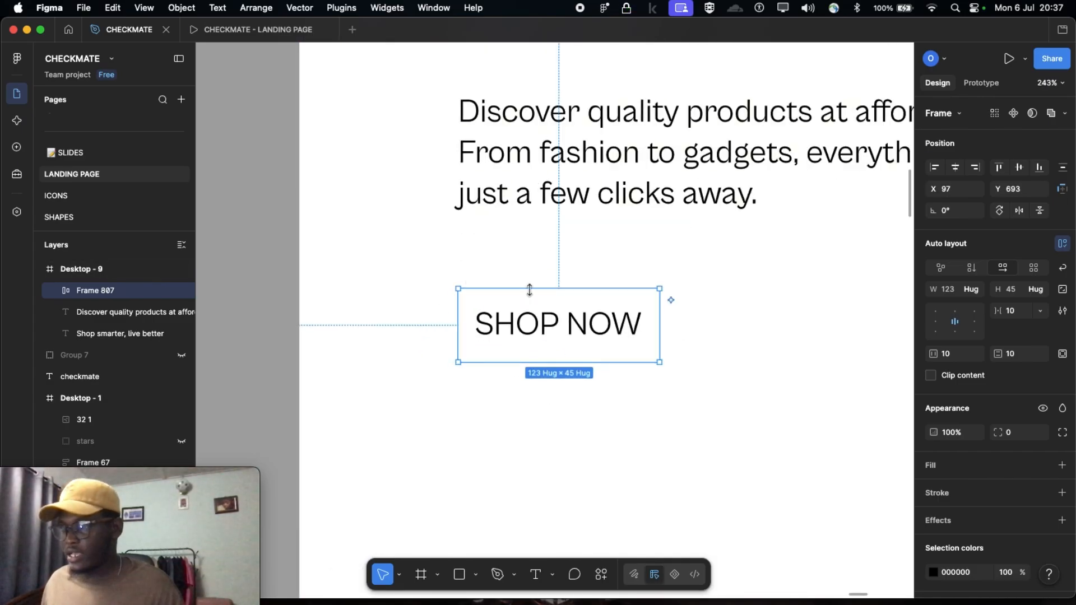
key(shift+Left)
key(Up)
key(Up)
double_click(595, 323)
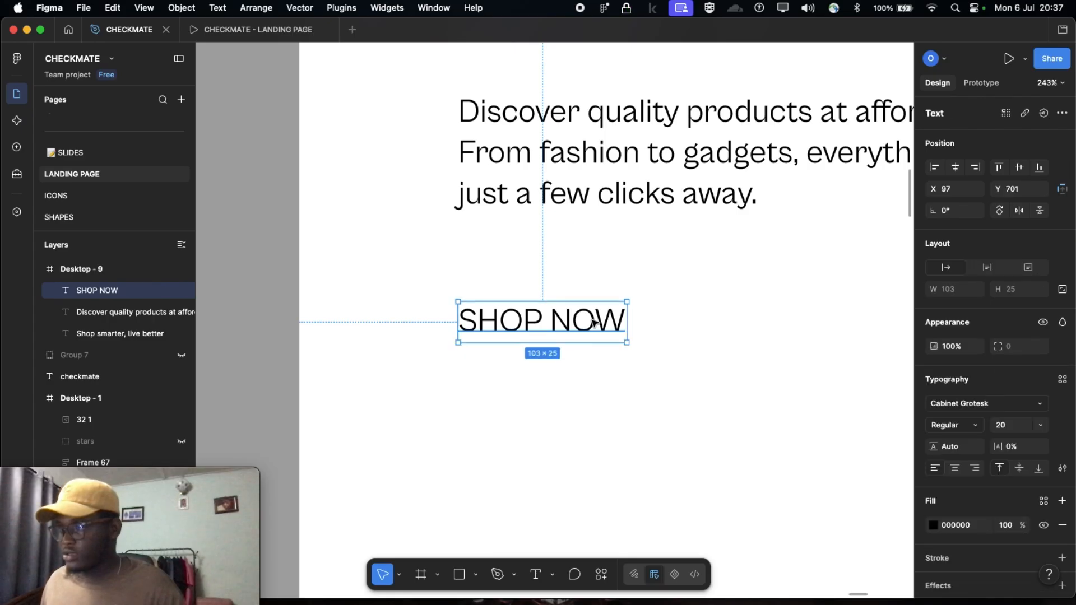
scroll(586, 338, up, 2)
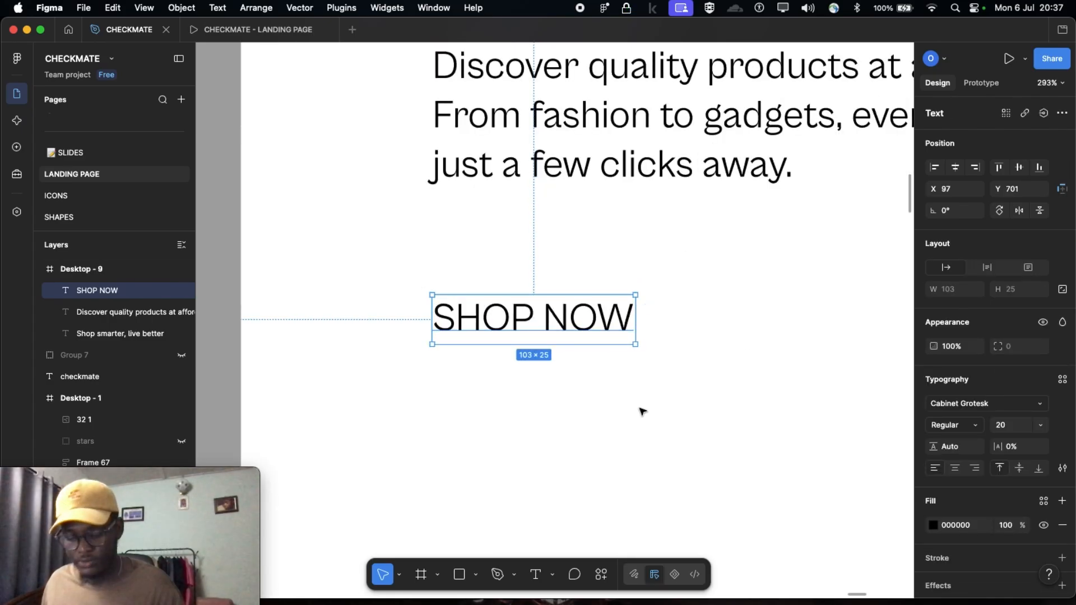
Wrap the SHOP NOW label in an auto layout frame with 10 px padding
key(shift+Return)
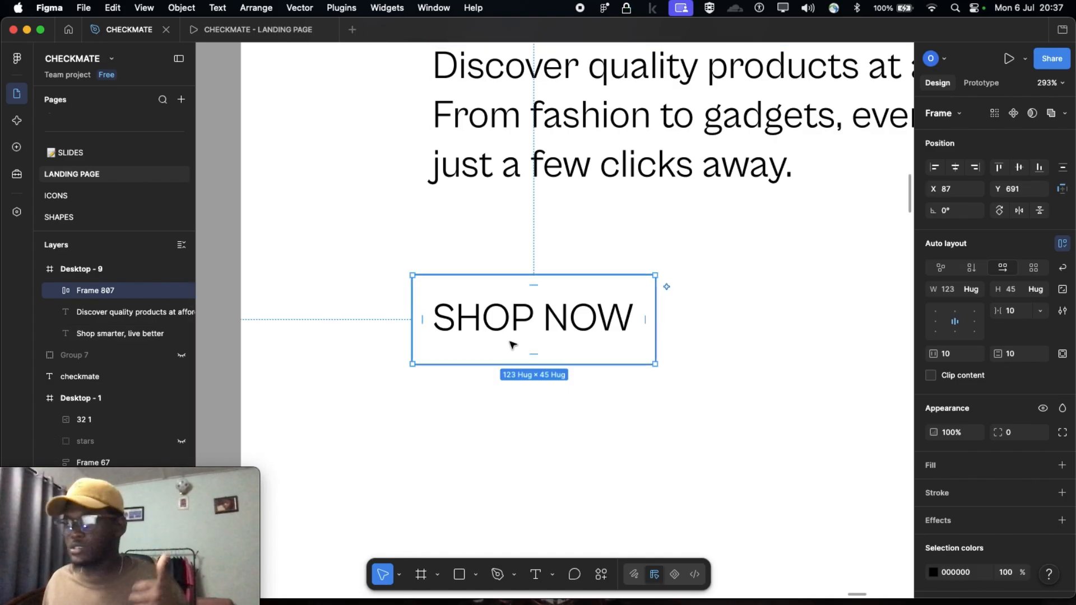
scroll(966, 481, down, 1)
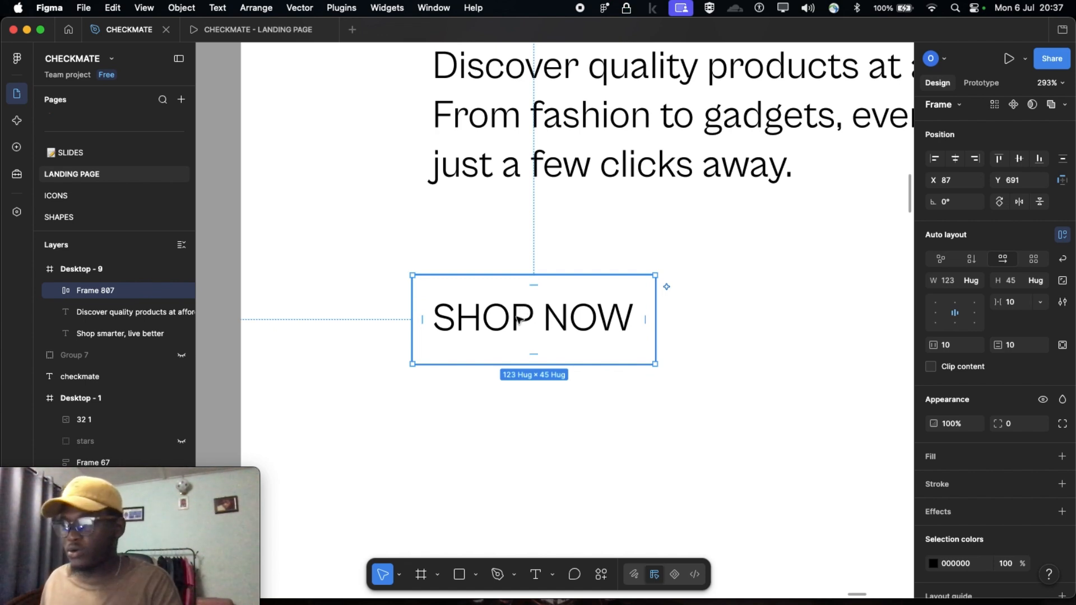
scroll(978, 452, down, 3)
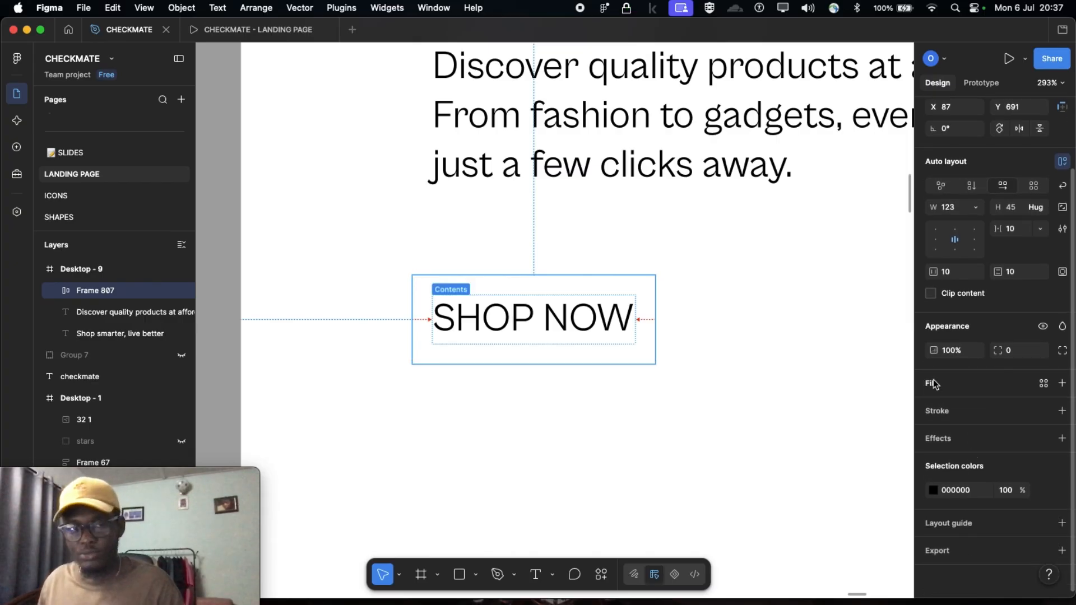
Add a fill to the SHOP NOW frame and adjust its colour to dark purple 671B76
click(1062, 384)
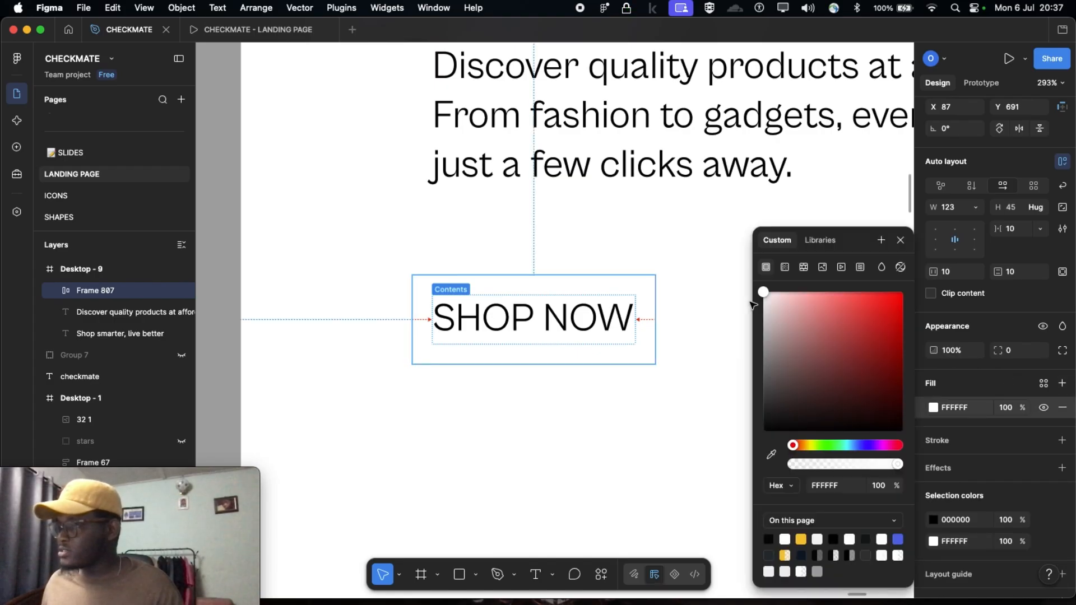
drag(763, 292, 764, 432)
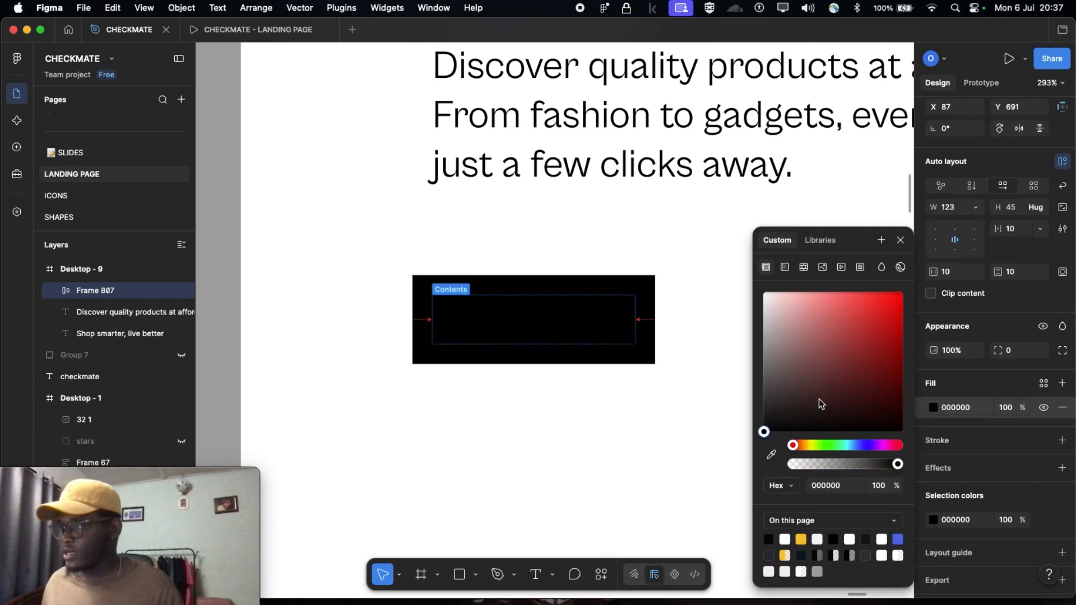
drag(863, 376, 870, 367)
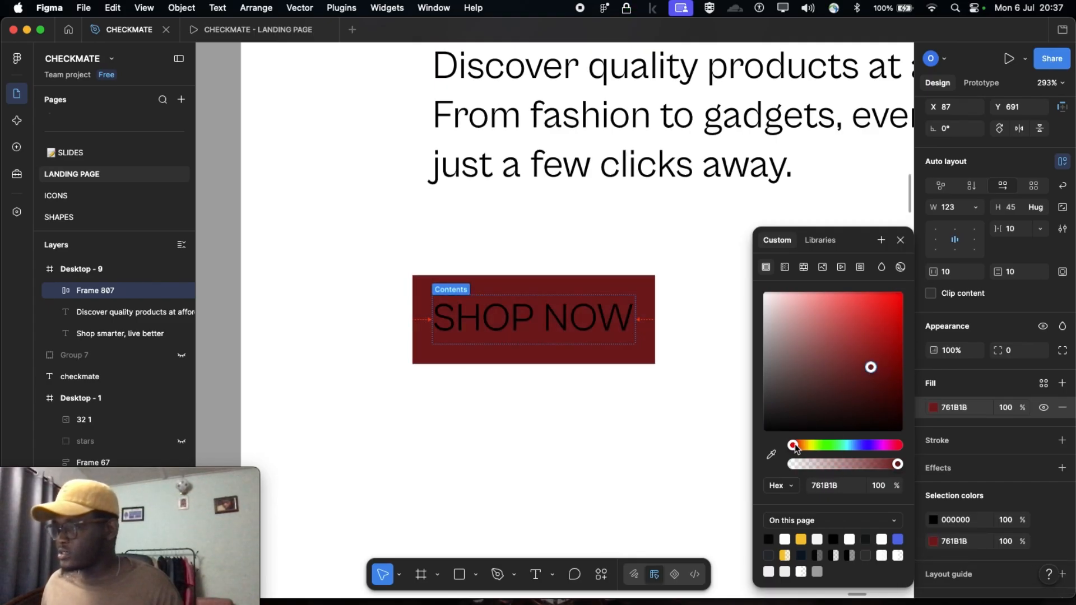
drag(795, 449, 878, 446)
Copy the fill colour code 566EE5 from the SHOP NOW button in the Desktop - 1 design
scroll(531, 363, right, 1)
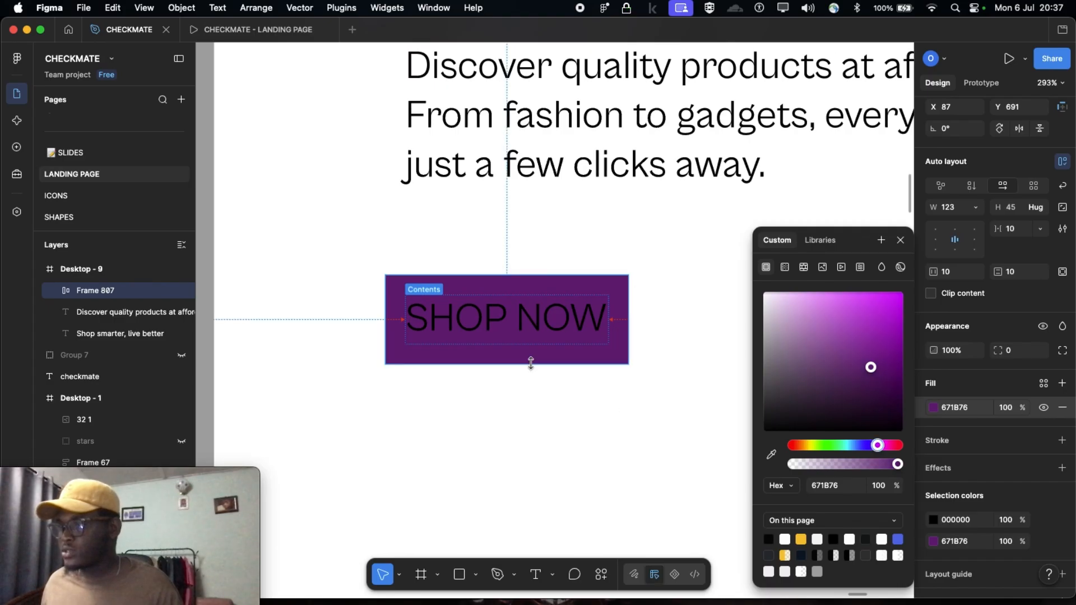
scroll(531, 363, right, 4)
scroll(531, 364, down, 5)
scroll(501, 363, left, 10)
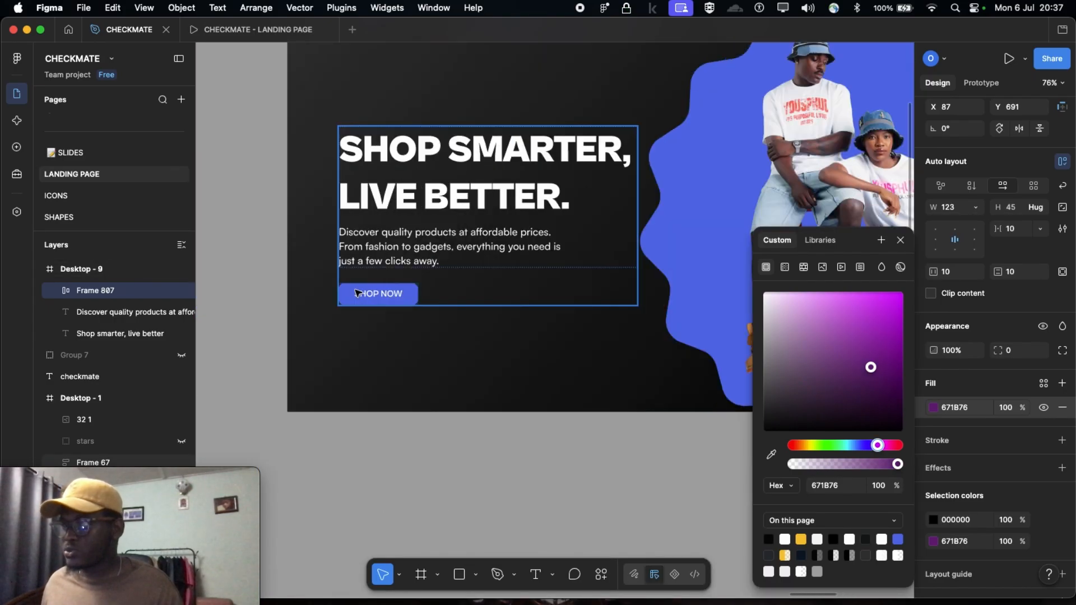
click(374, 296)
click(374, 296)
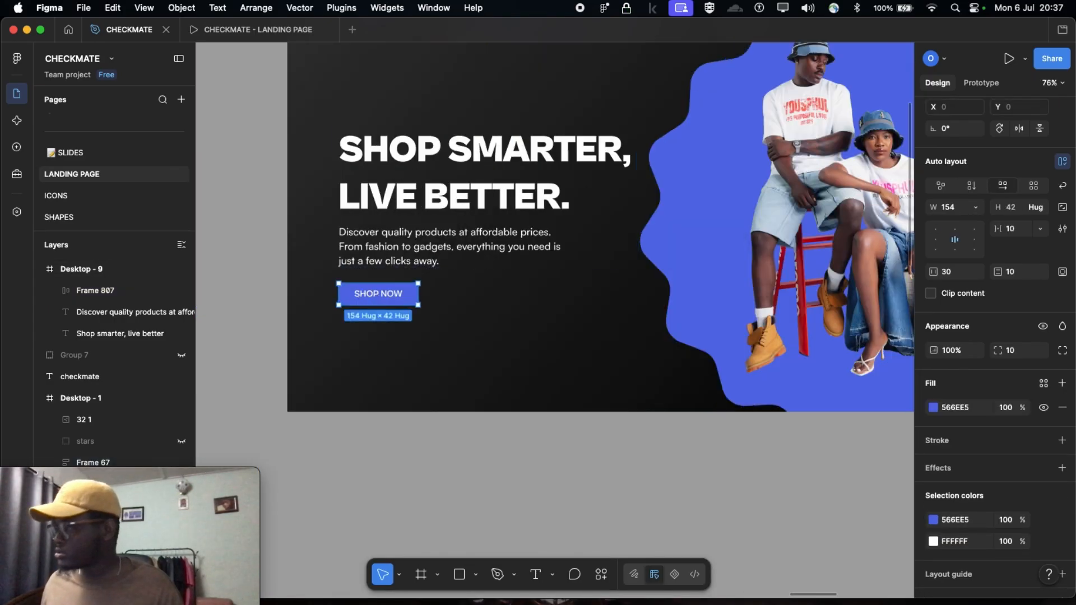
scroll(392, 348, right, 4)
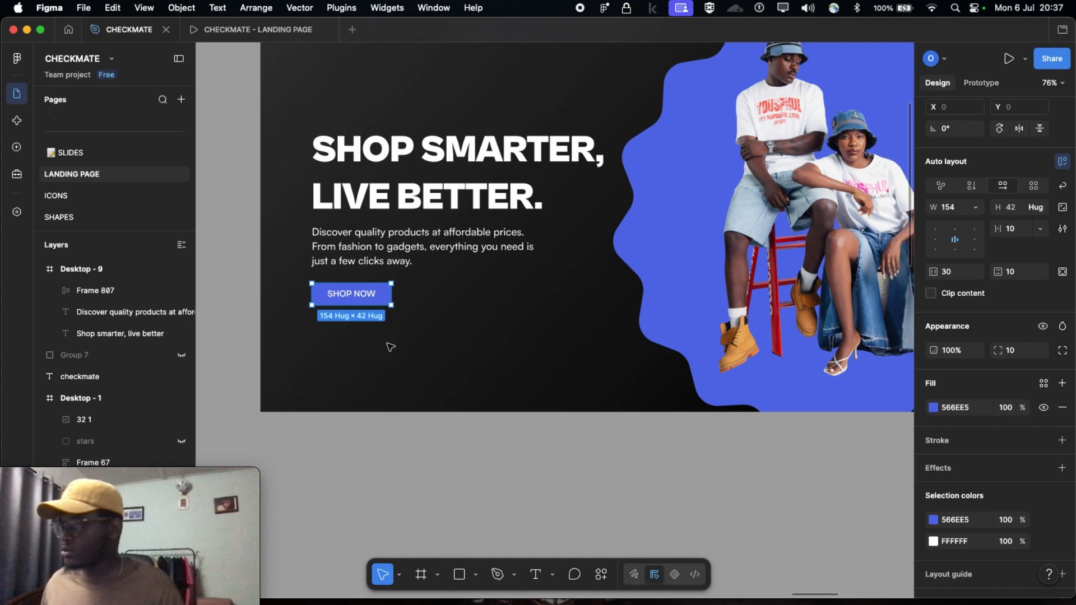
click(962, 409)
scroll(690, 461, right, 10)
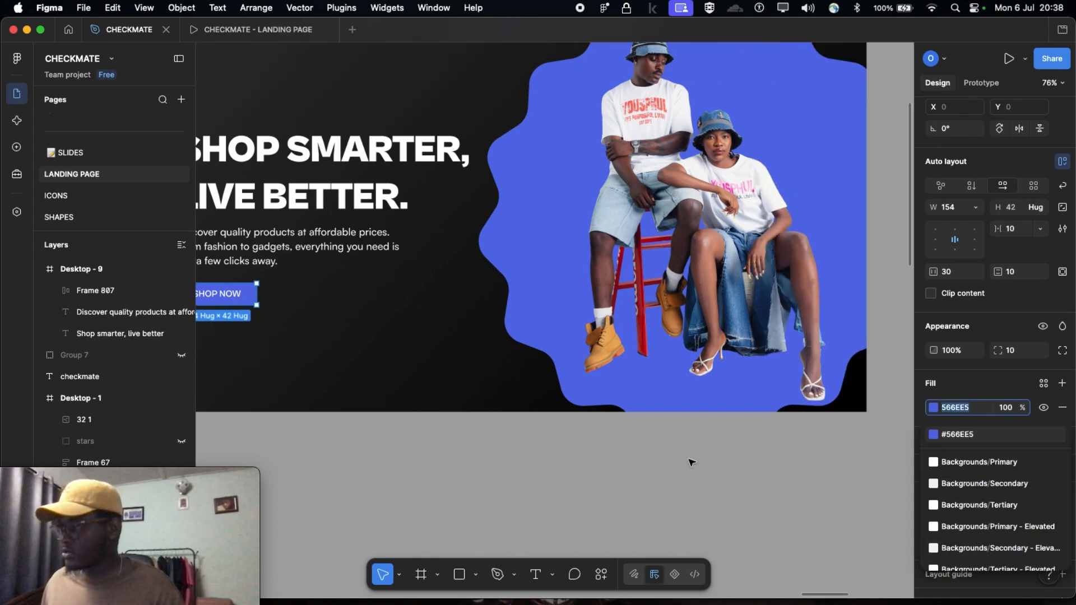
Set the fill of the Desktop - 9 SHOP NOW button to 566EE5
scroll(335, 352, up, 3)
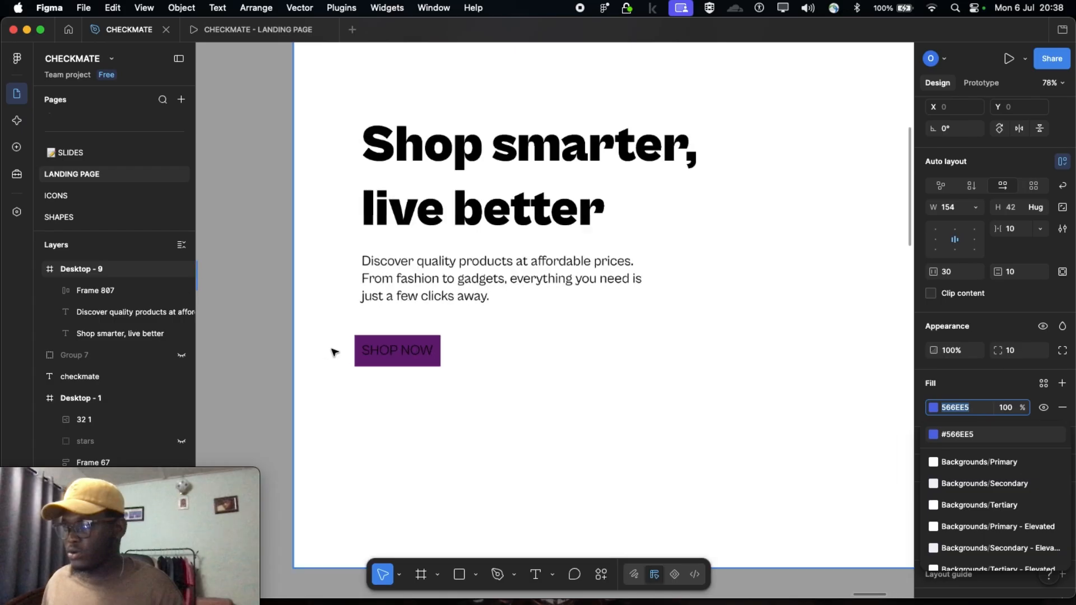
click(362, 353)
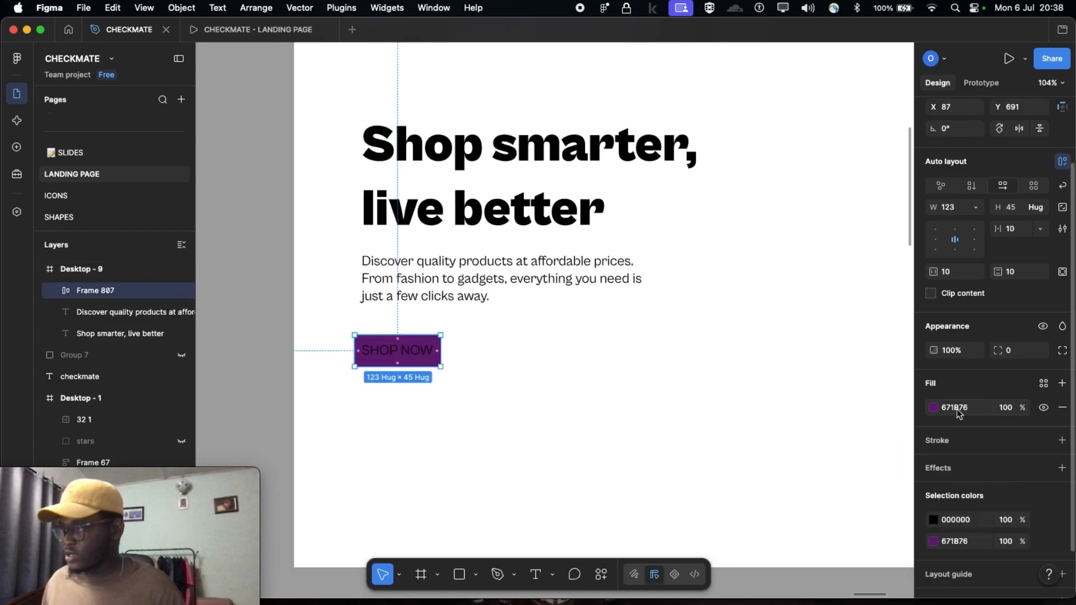
click(959, 412)
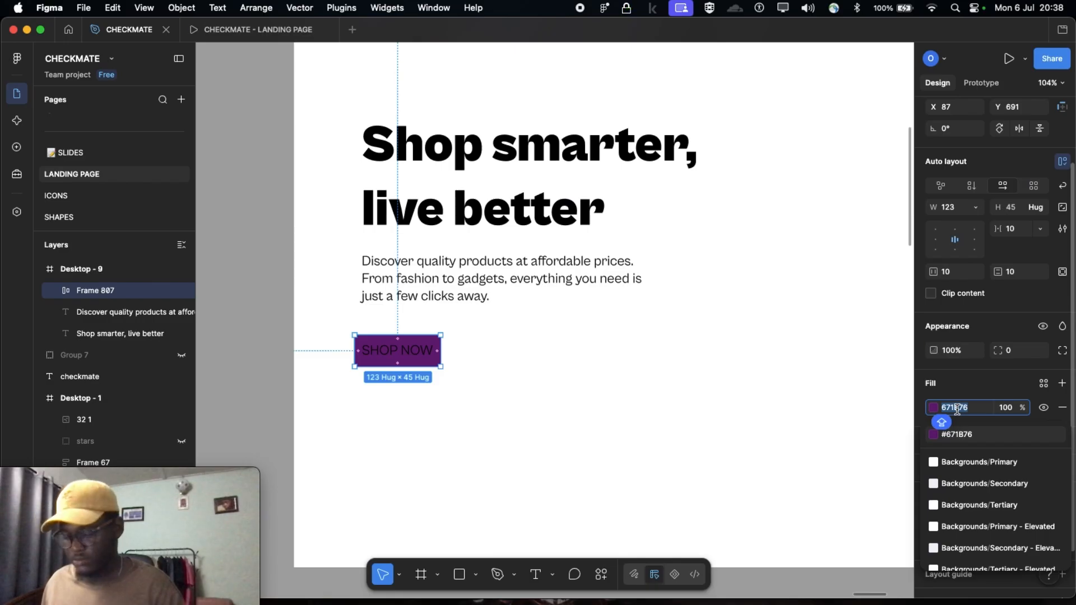
text(566EE5)
key(Return)
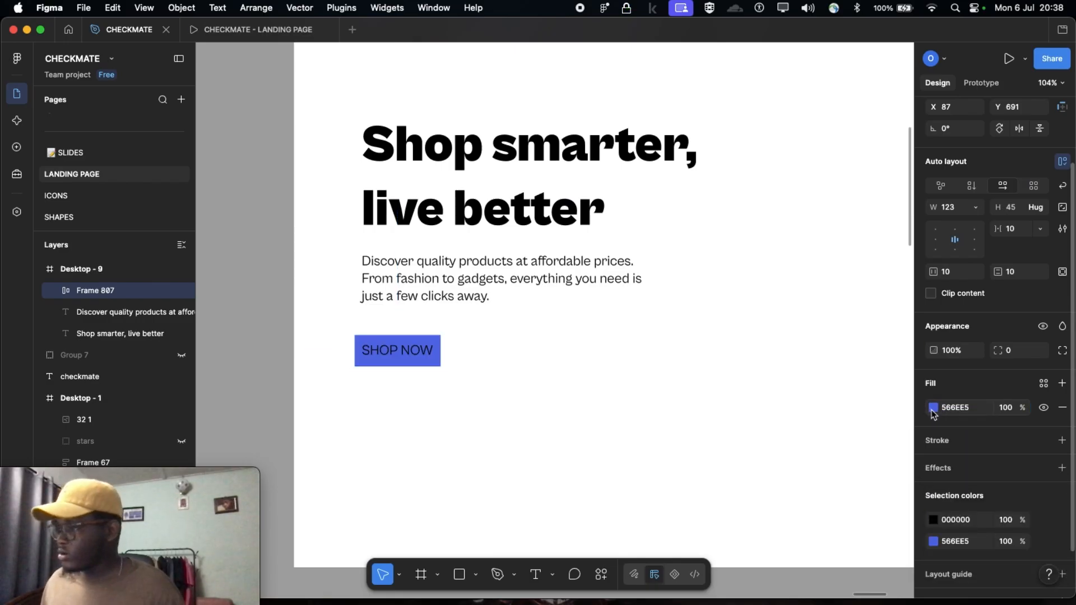
Shift the hue of the Desktop - 9 button's fill to pink E556BF
click(934, 408)
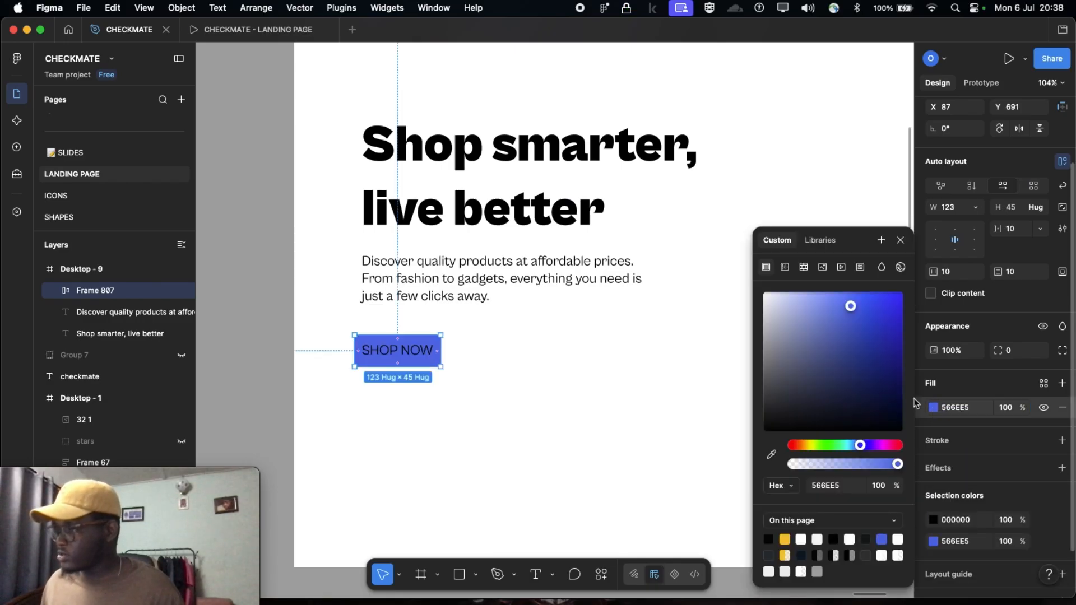
mouse_move(871, 451)
mouse_down()
mouse_move(894, 448)
mouse_move(869, 449)
mouse_up()
click(886, 449)
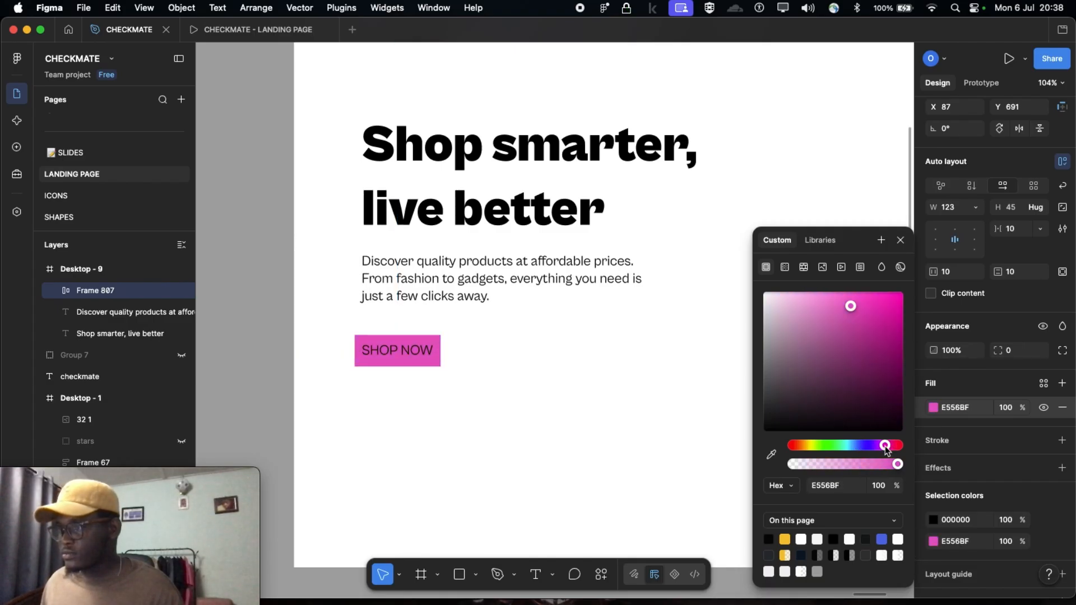
click(267, 348)
Move the pink SHOP NOW button into line with the description's left edge, at about X 97, Y 692
scroll(466, 391, down, 5)
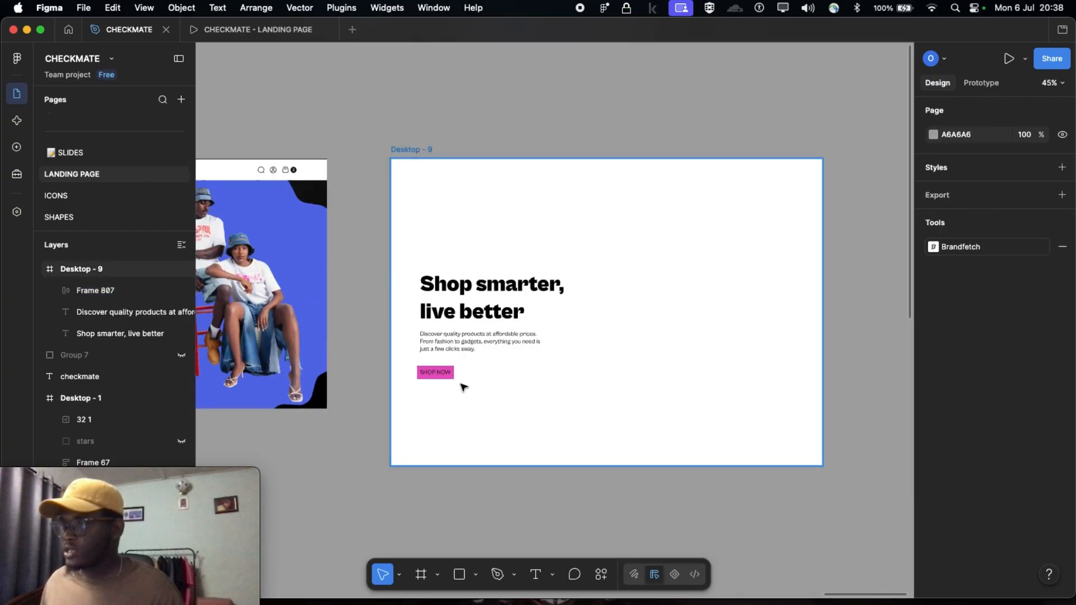
scroll(496, 307, left, 3)
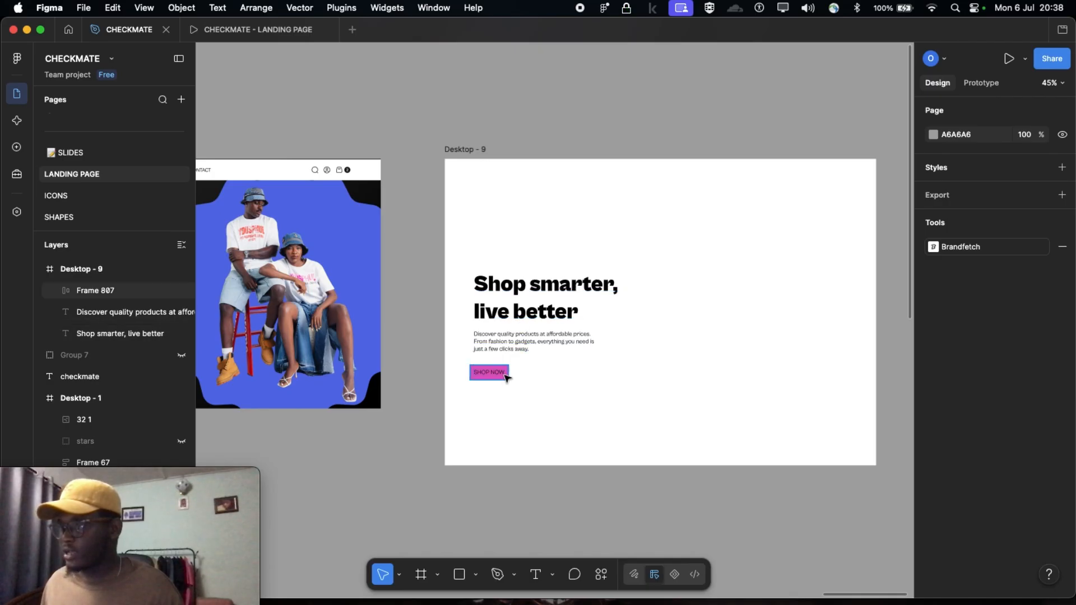
click(481, 379)
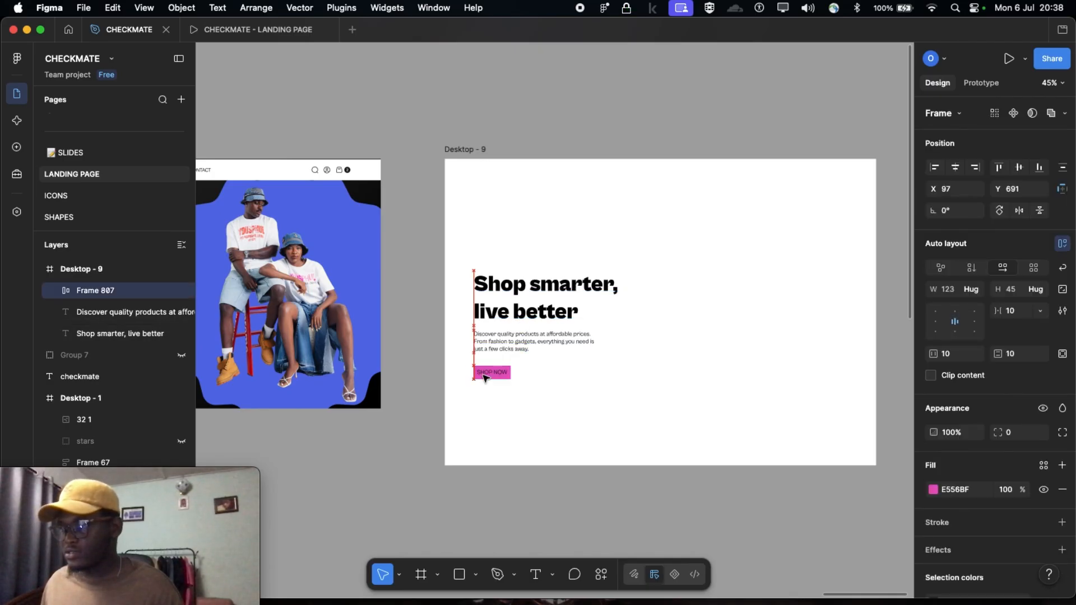
scroll(489, 293, up, 5)
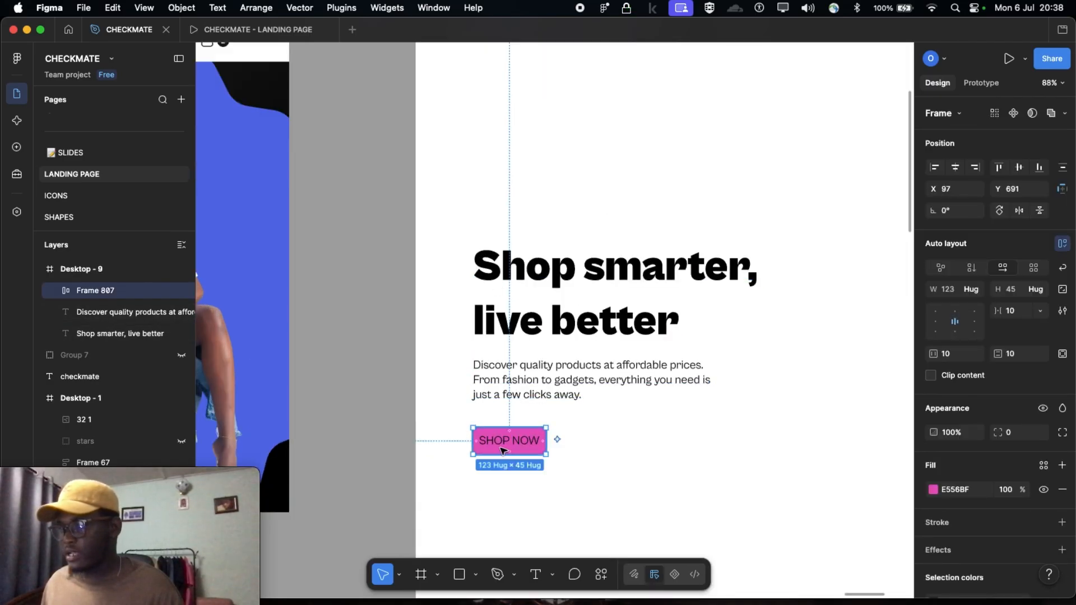
drag(494, 446, 493, 445)
Compare the heading, description and button in Desktop - 9 with the finished Desktop - 1 hero section
scroll(493, 444, down, 5)
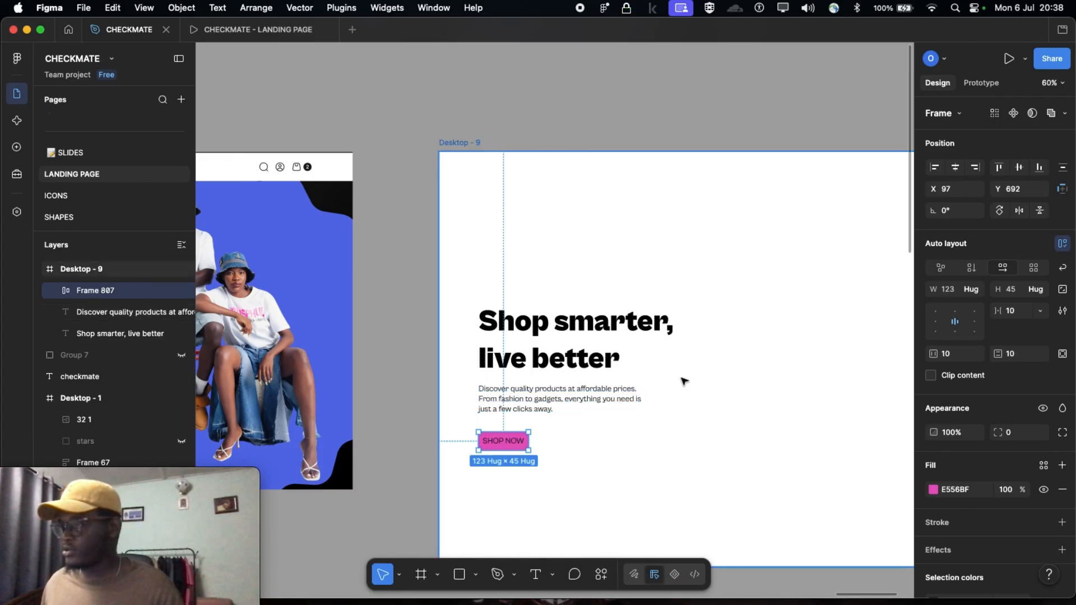
scroll(622, 378, down, 3)
scroll(625, 381, left, 5)
scroll(622, 381, right, 2)
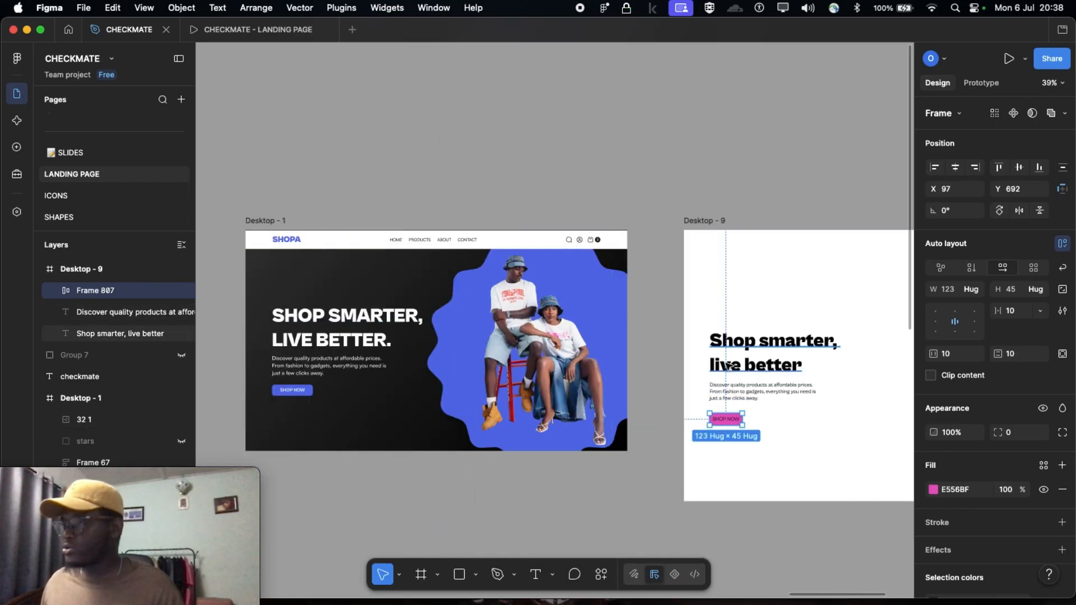
click(730, 342)
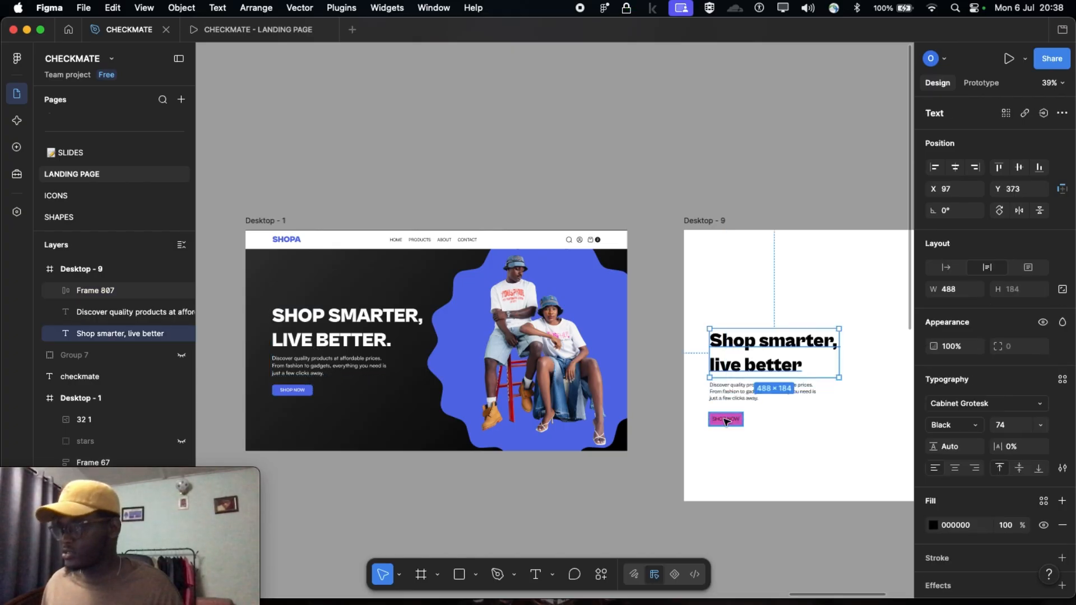
scroll(726, 421, right, 4)
scroll(426, 305, left, 3)
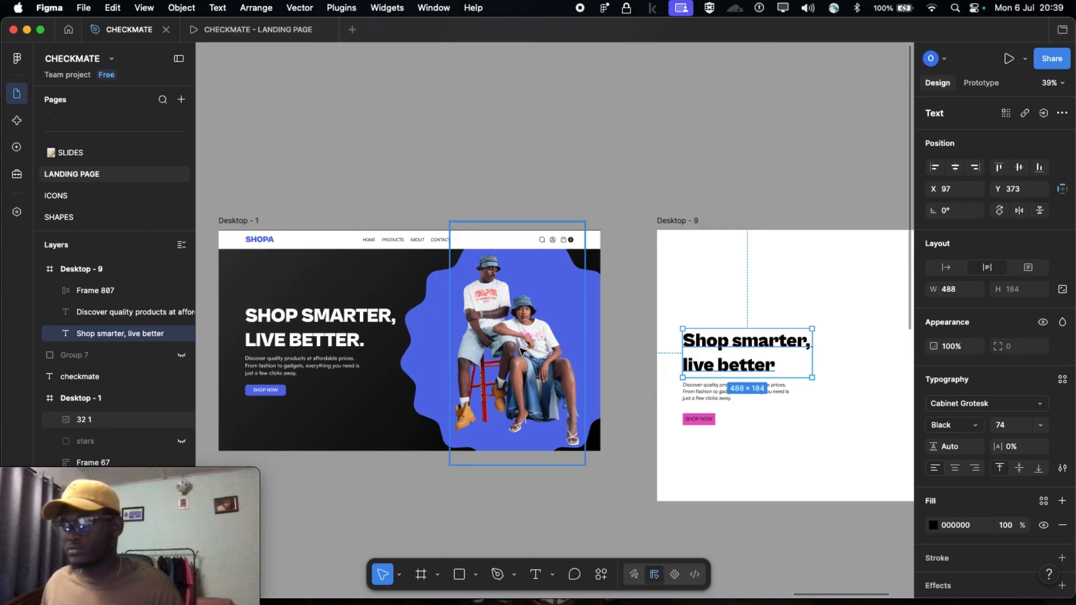
scroll(521, 352, down, 1)
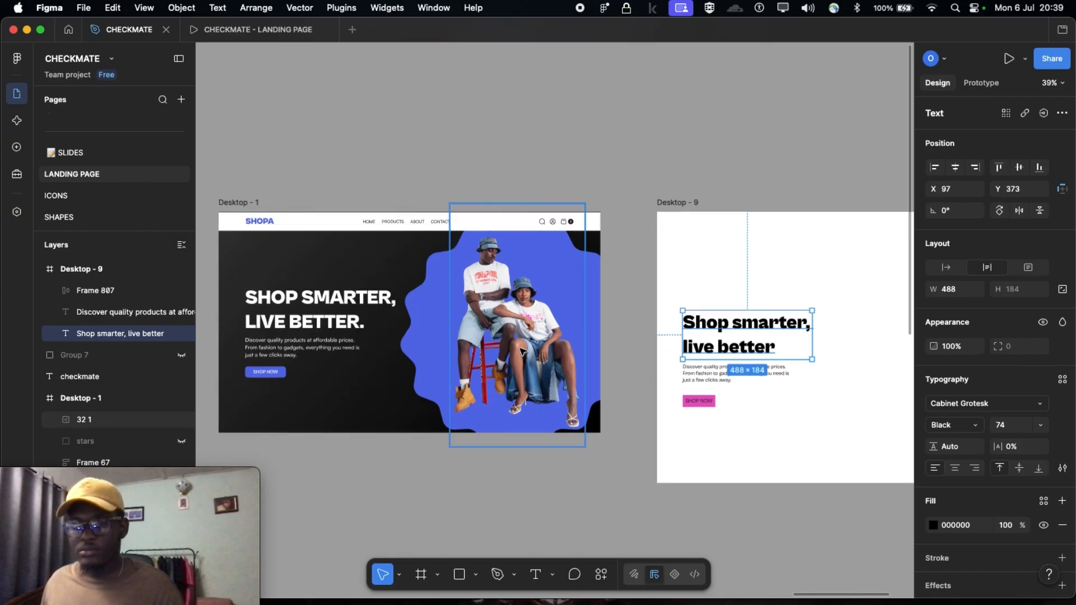
scroll(521, 351, down, 1)
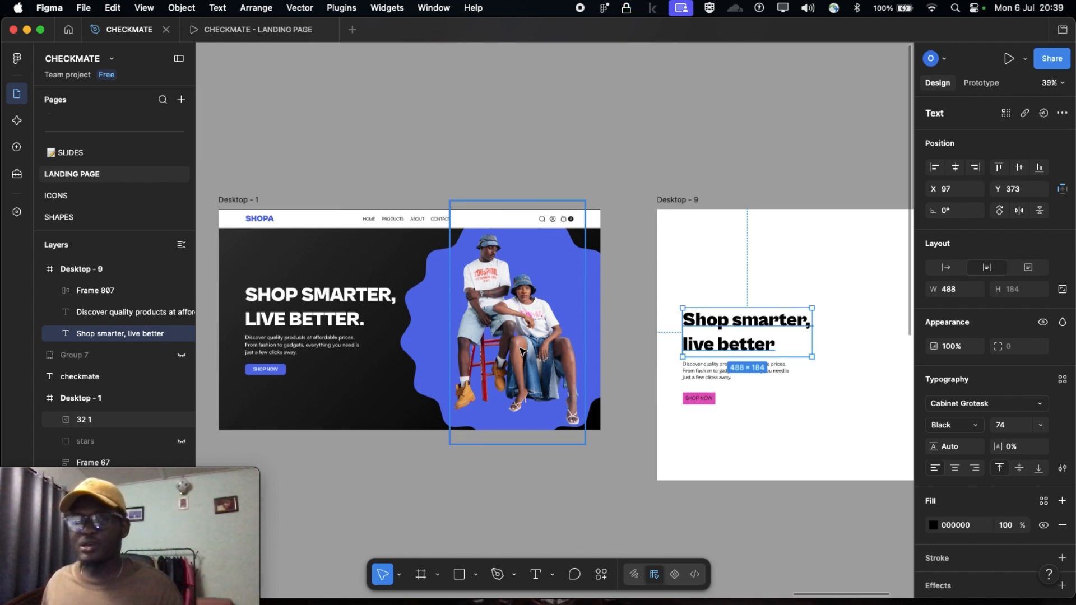
scroll(522, 351, down, 1)
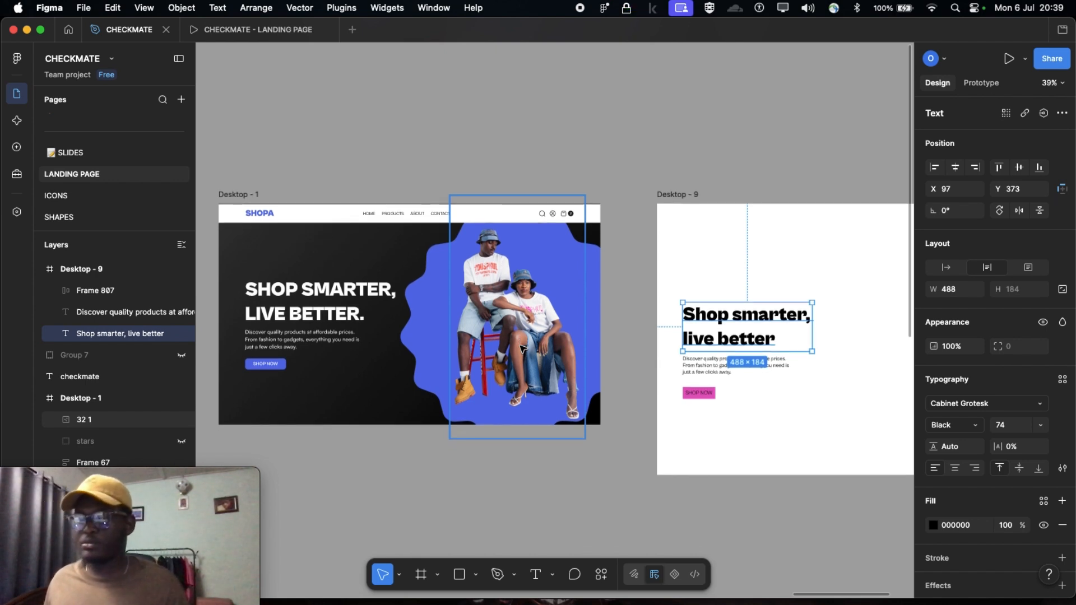
scroll(522, 349, up, 2)
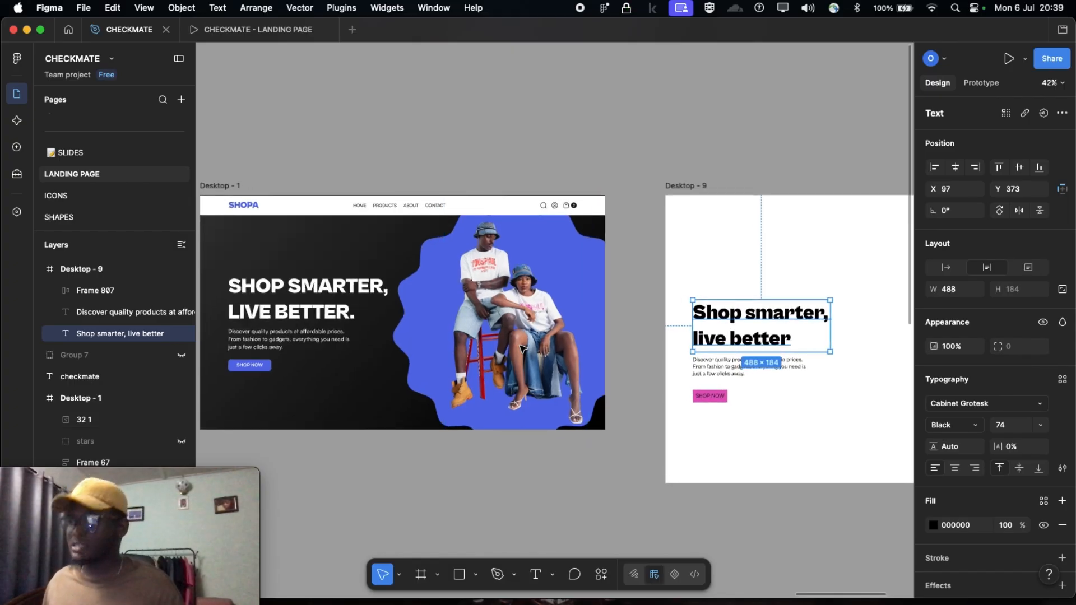
scroll(515, 359, down, 1)
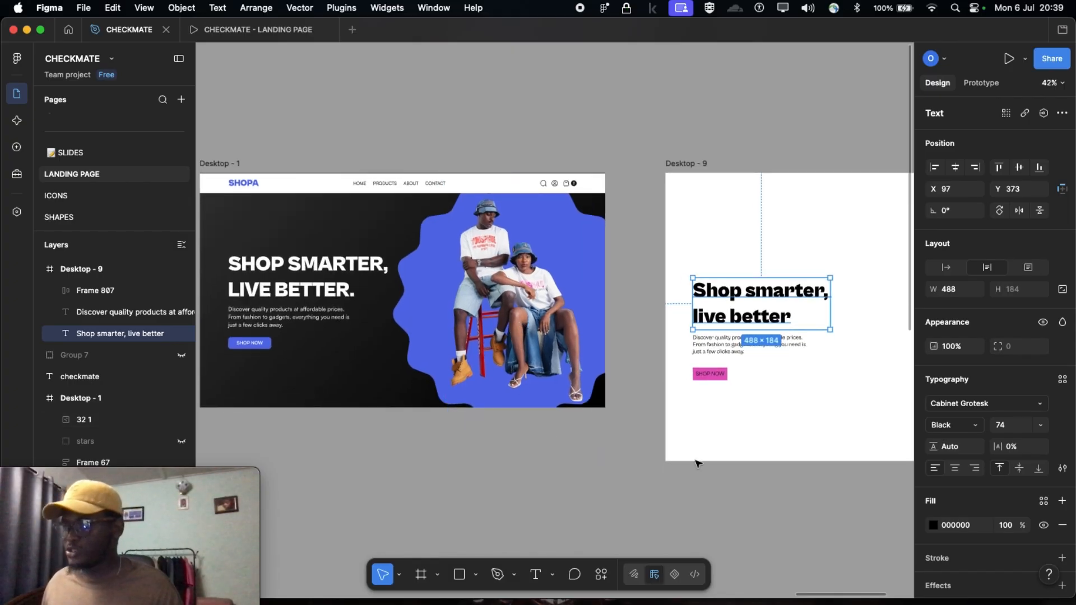
scroll(481, 328, up, 2)
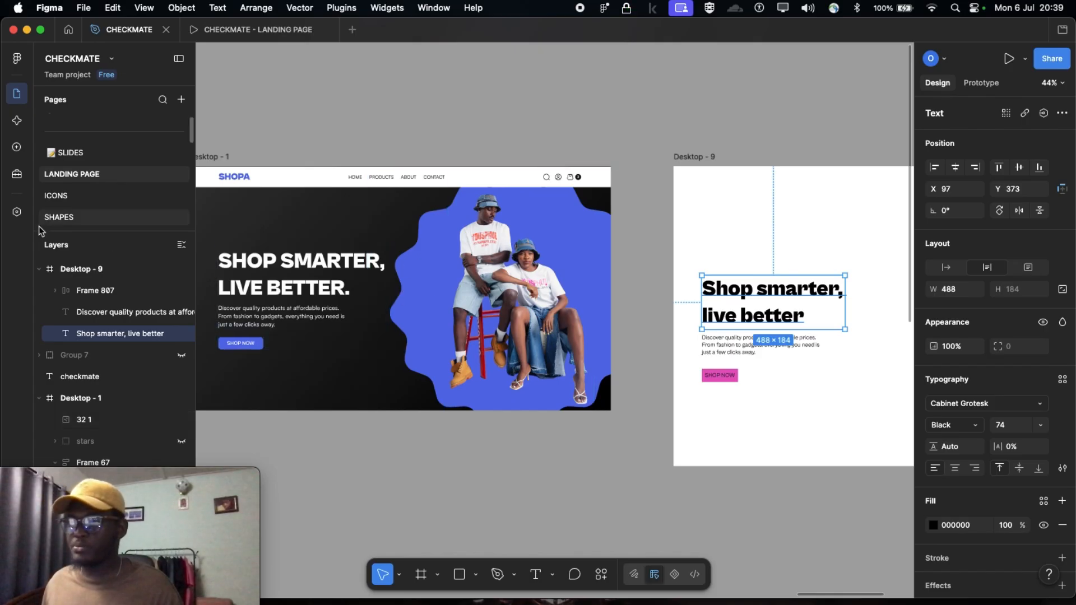
Collapse the Desktop - 9 layers and copy the eight-pointed starburst frame from the SHAPES page
click(39, 269)
click(39, 334)
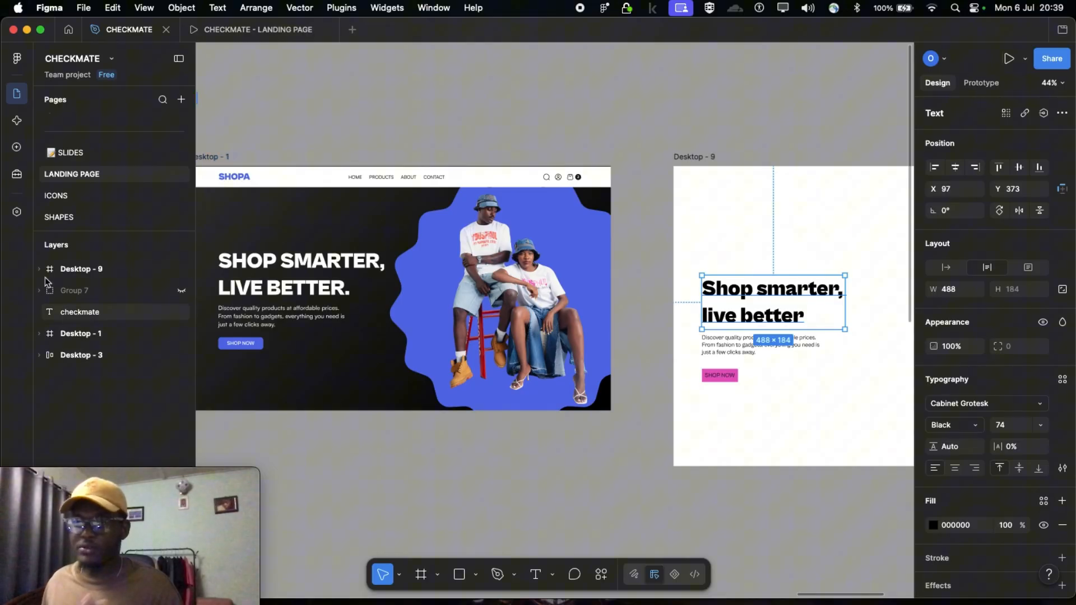
click(62, 217)
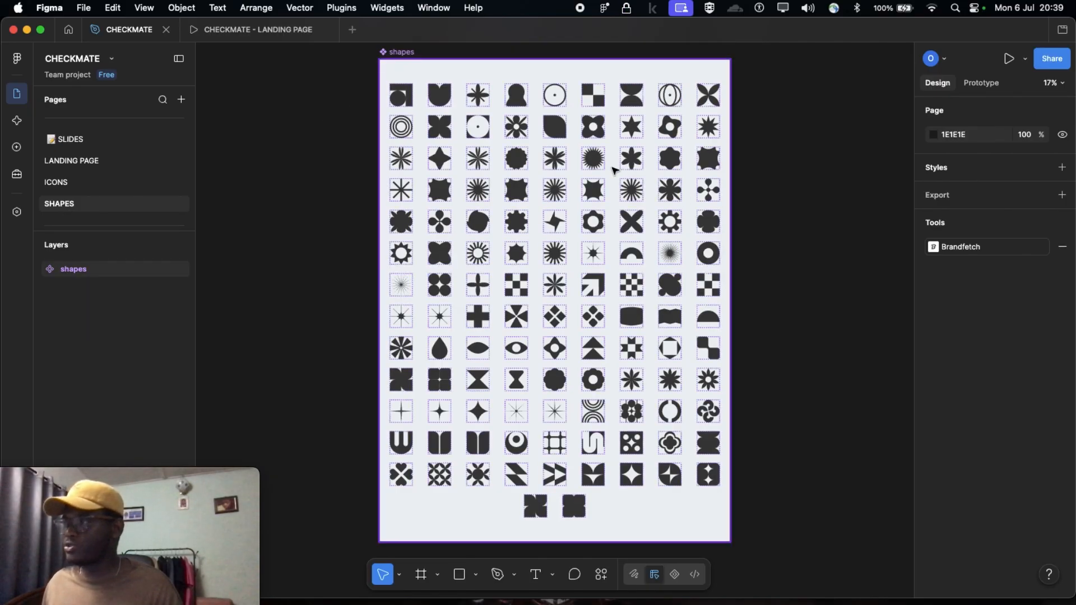
scroll(614, 170, up, 3)
scroll(666, 295, down, 2)
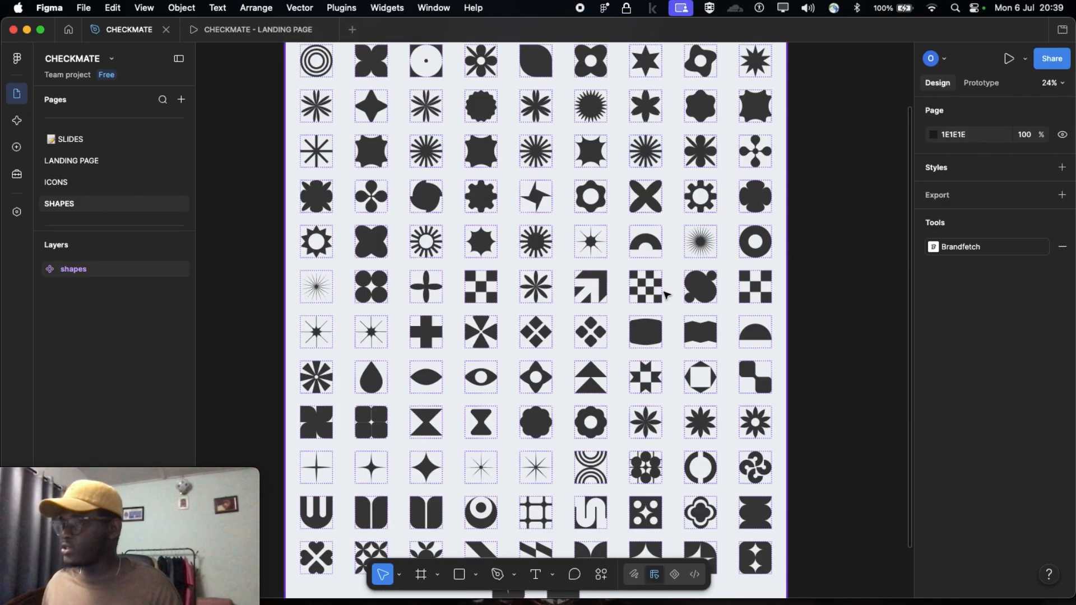
scroll(666, 295, down, 2)
scroll(561, 184, up, 1)
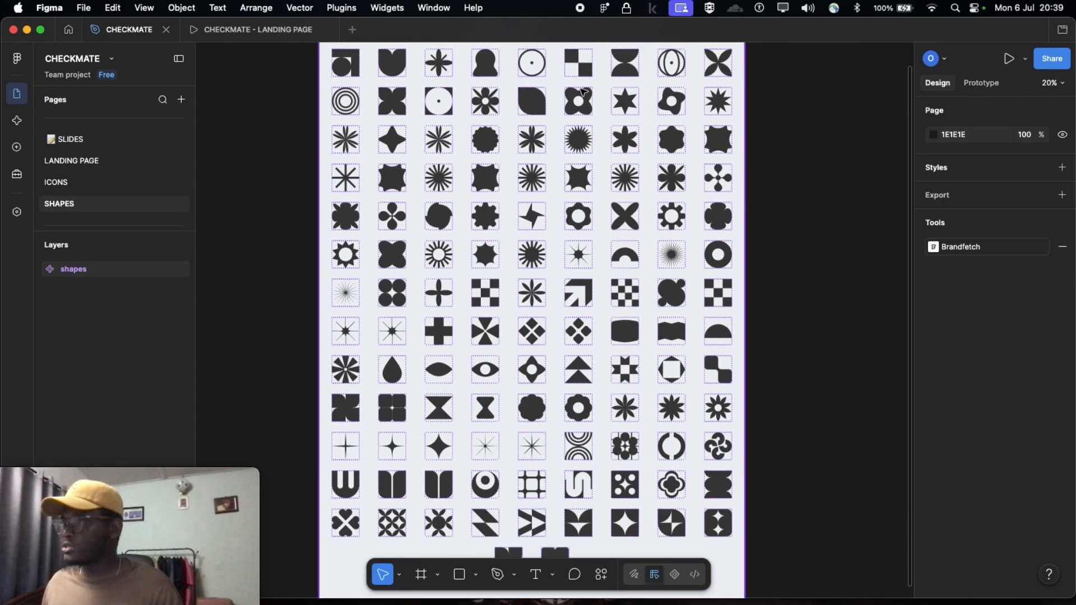
scroll(535, 327, up, 1)
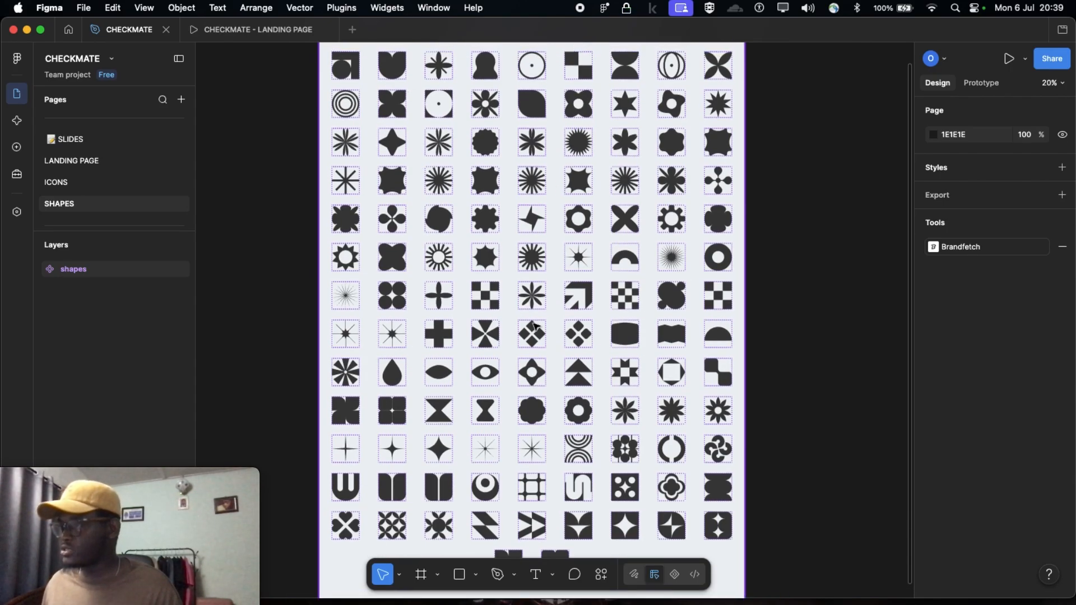
click(481, 263)
click(483, 263)
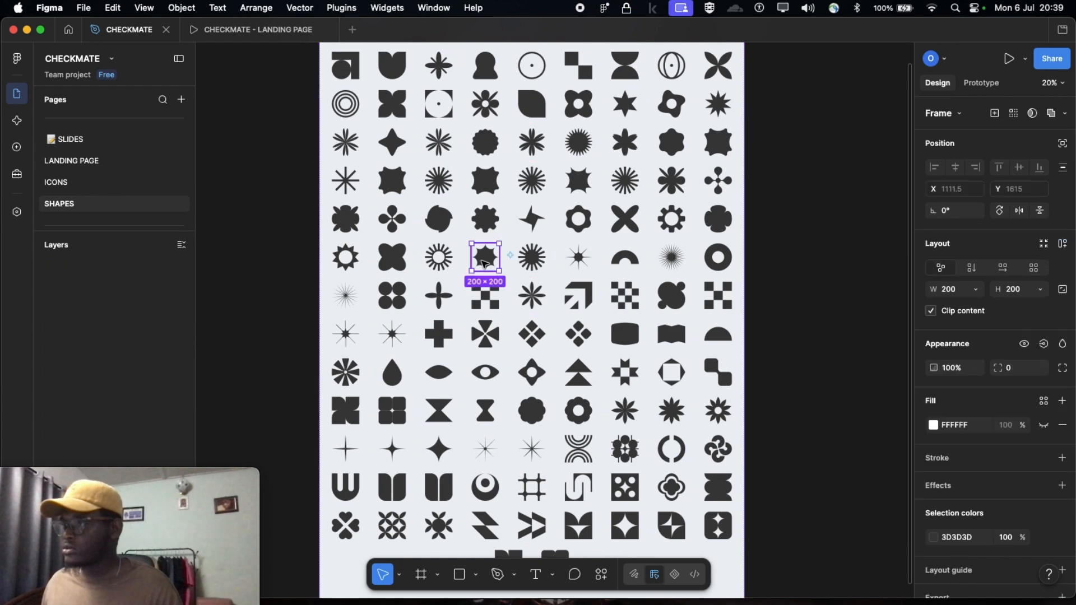
Paste the copied starburst into the Desktop - 9 frame on the LANDING PAGE page
click(78, 165)
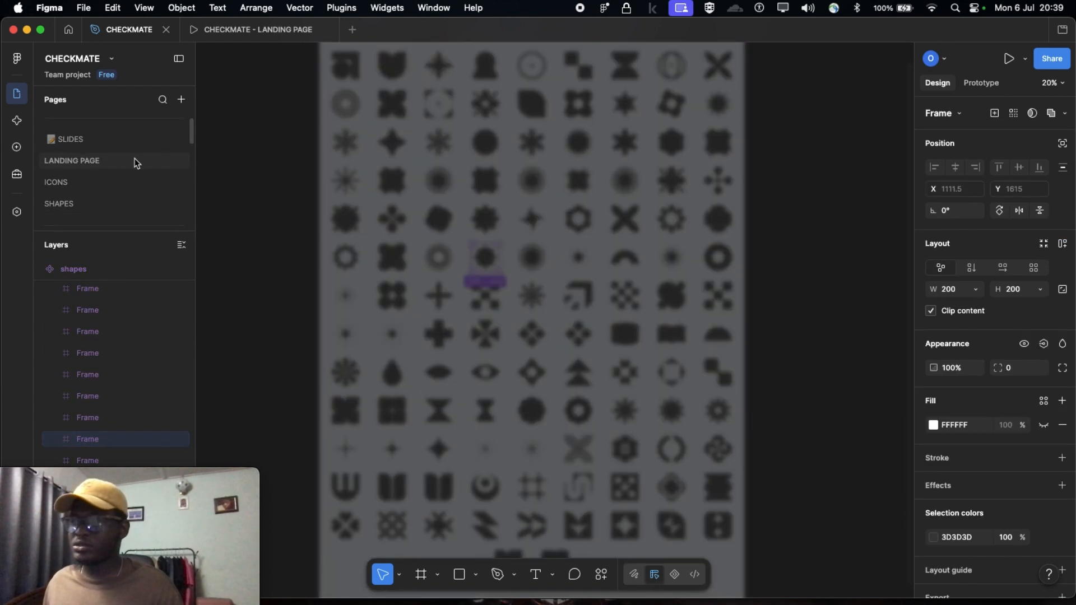
scroll(755, 326, right, 6)
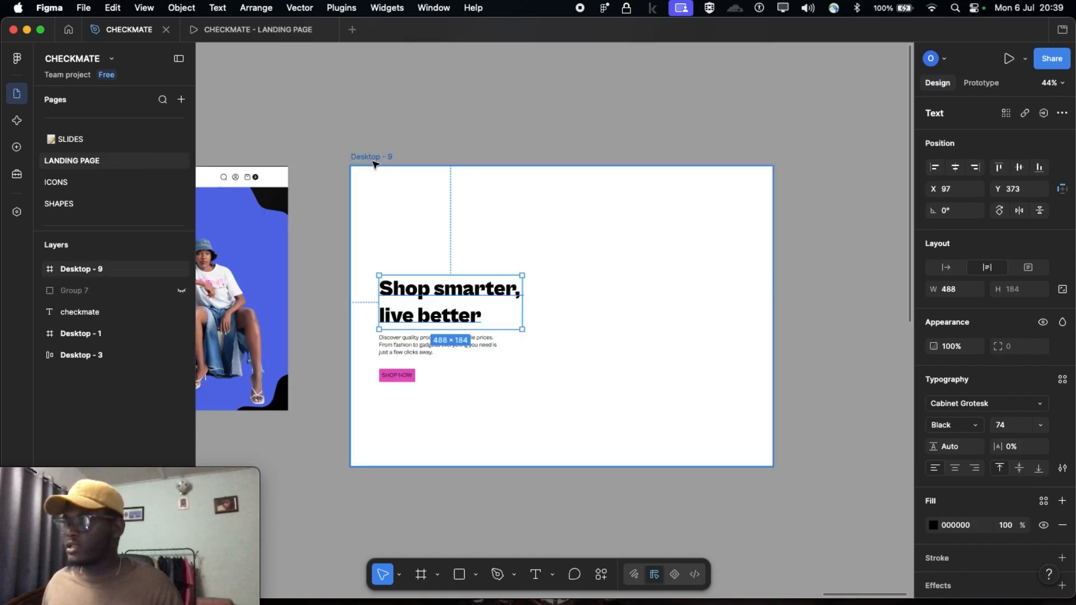
click(374, 158)
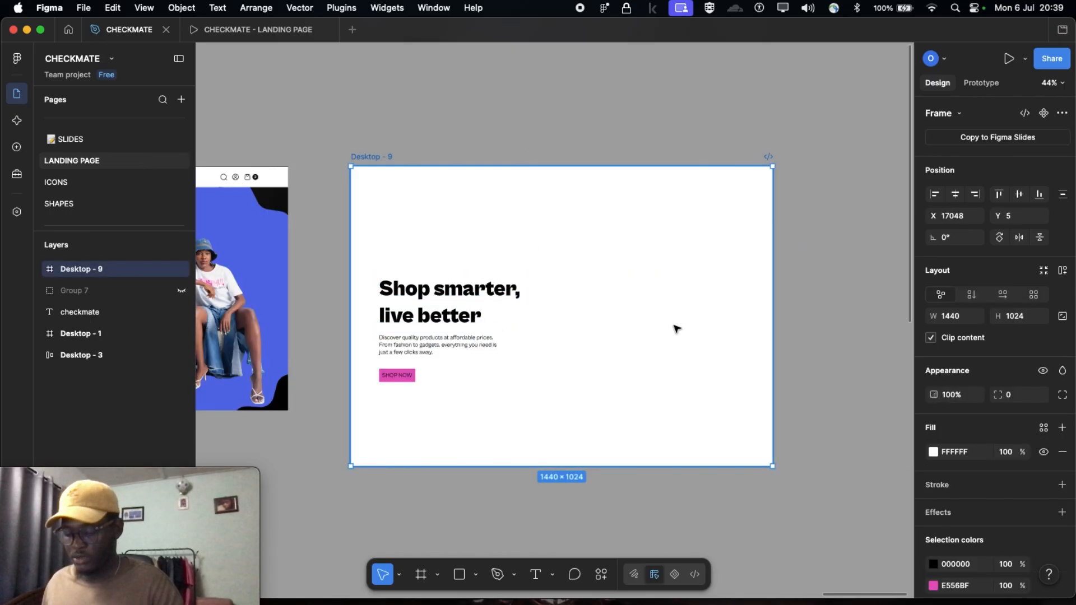
key(super+v)
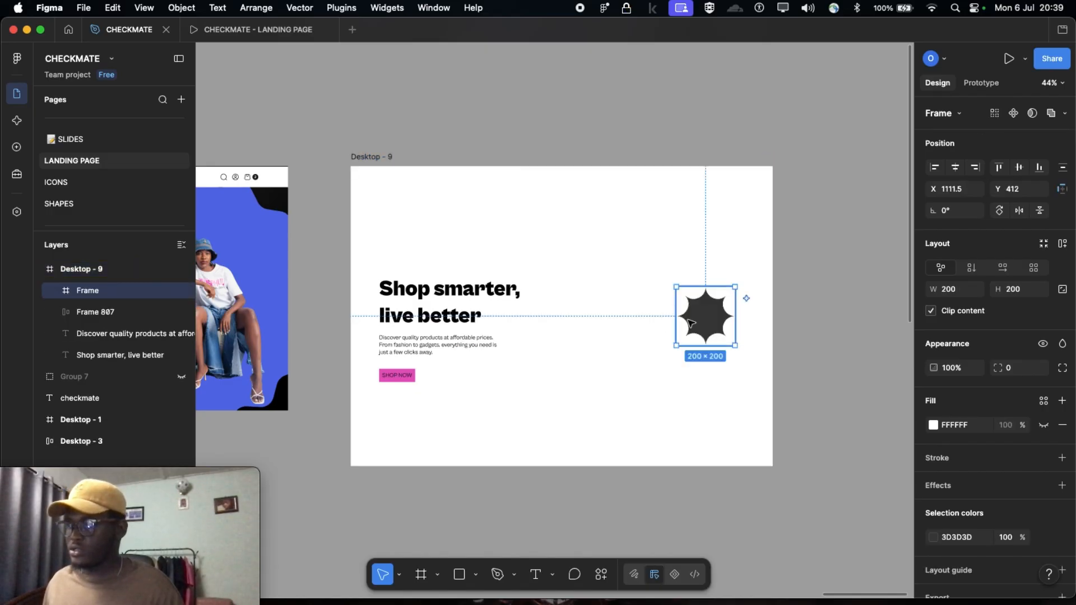
Enlarge the starburst proportionally to about 1009 × 1009 and place it at about X 535, Y 52 in Desktop - 9
drag(676, 346, 542, 480)
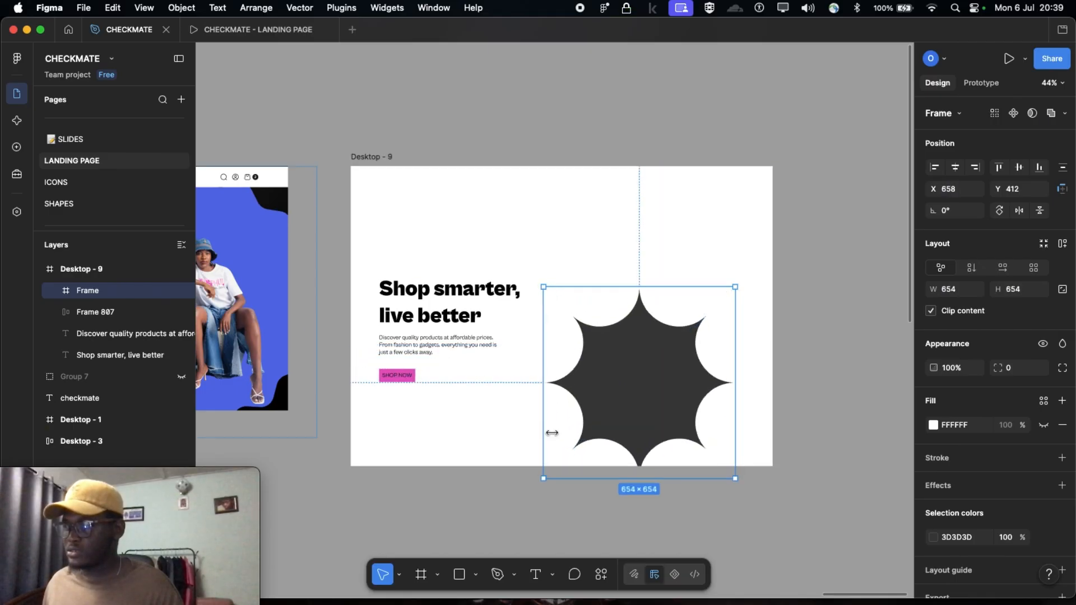
drag(543, 287, 487, 230)
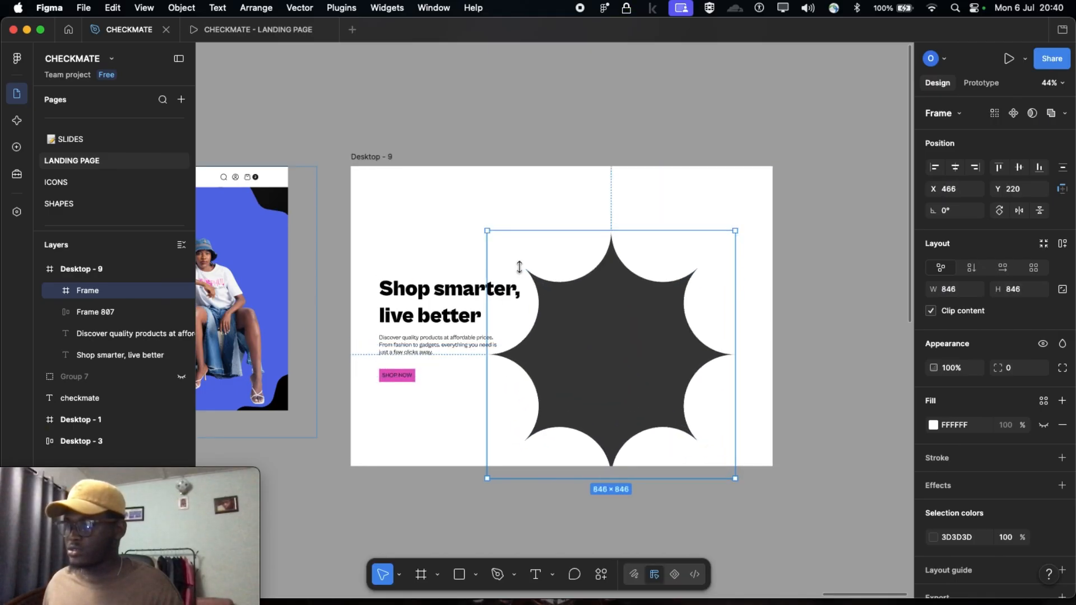
drag(630, 342, 682, 293)
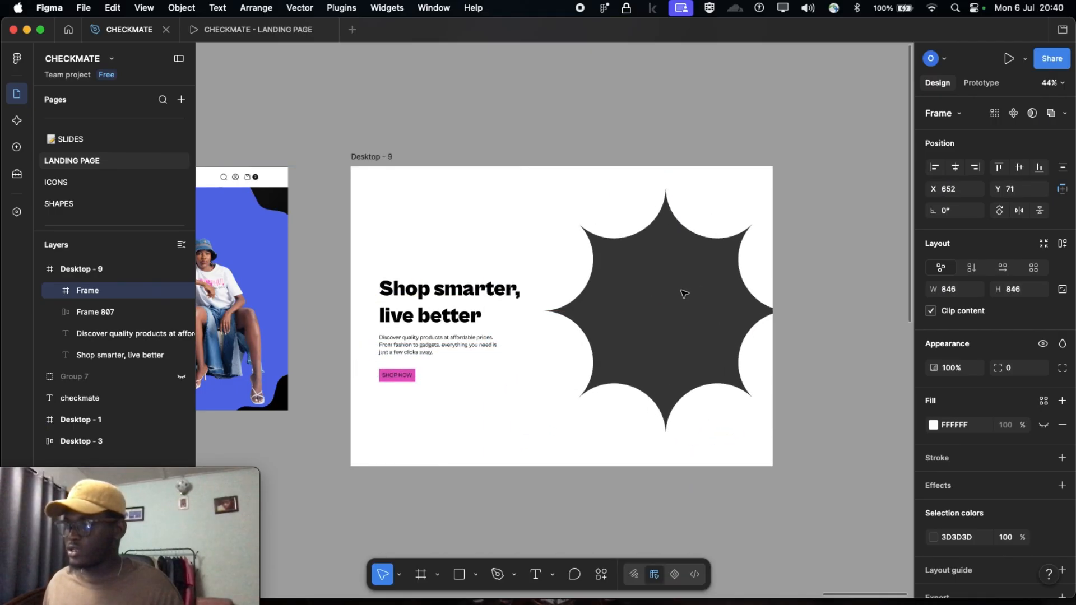
drag(542, 187, 520, 170)
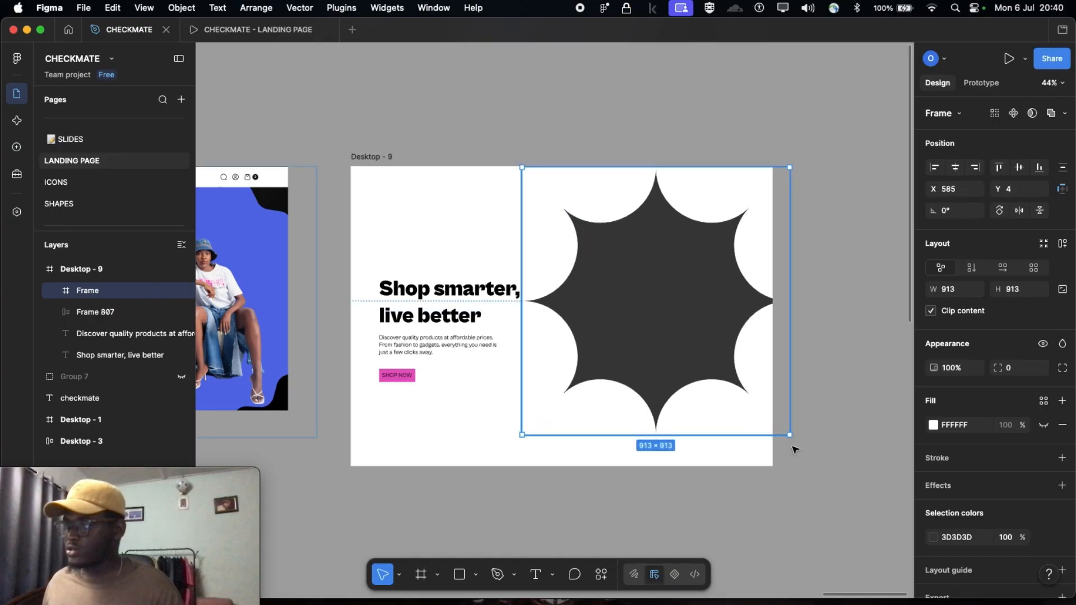
drag(790, 435, 818, 464)
drag(656, 341, 655, 345)
Ungroup the pink SHOP NOW button in Desktop - 9 so that only its text is left
scroll(584, 335, left, 4)
scroll(321, 257, left, 4)
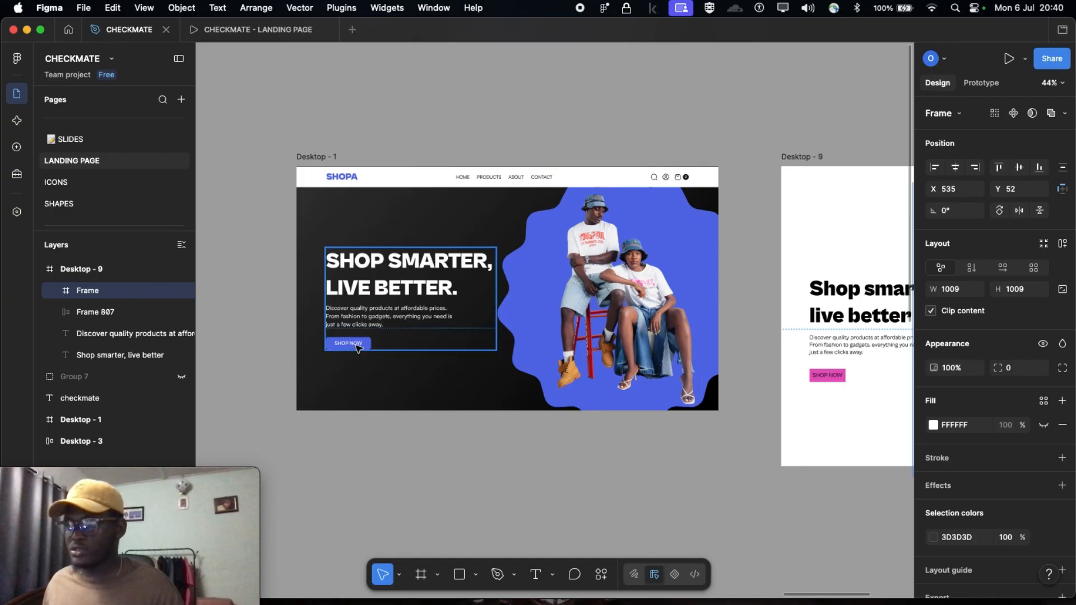
scroll(357, 348, right, 5)
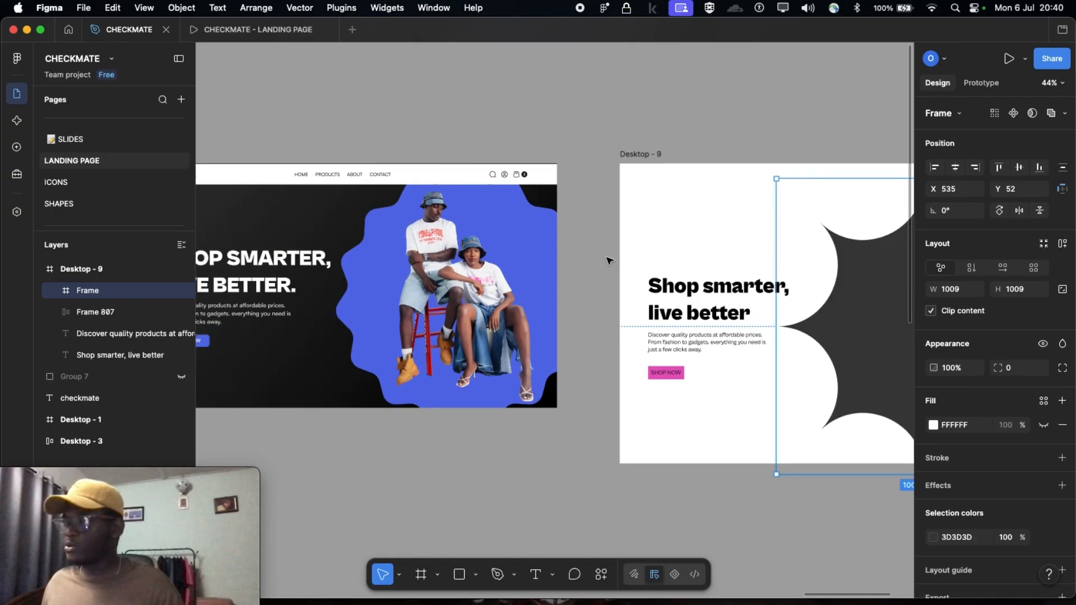
scroll(608, 257, down, 2)
scroll(537, 327, down, 3)
scroll(584, 277, up, 3)
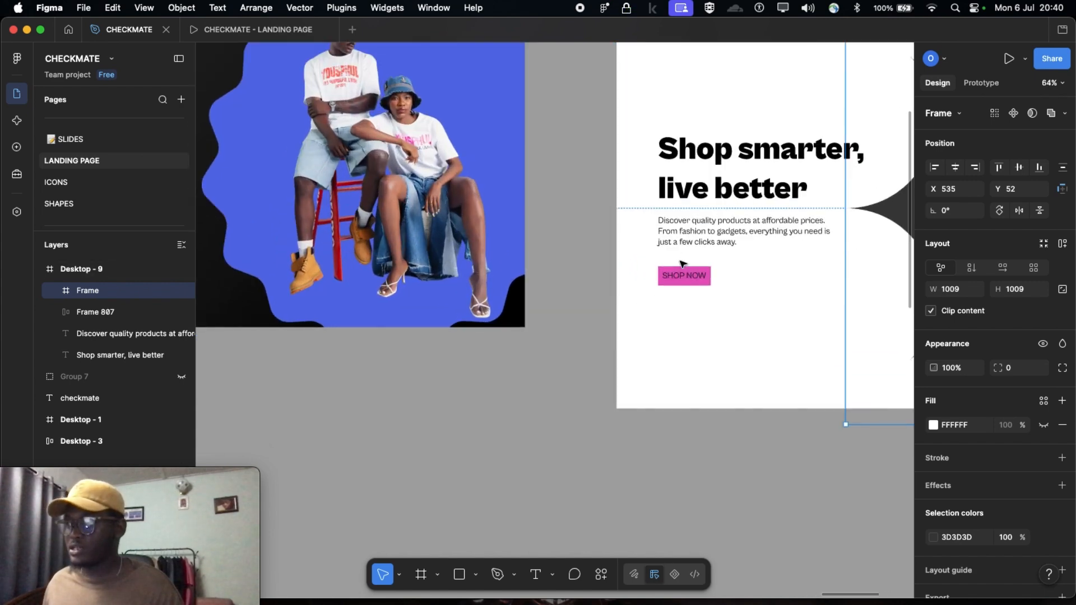
scroll(592, 284, right, 2)
scroll(633, 279, up, 5)
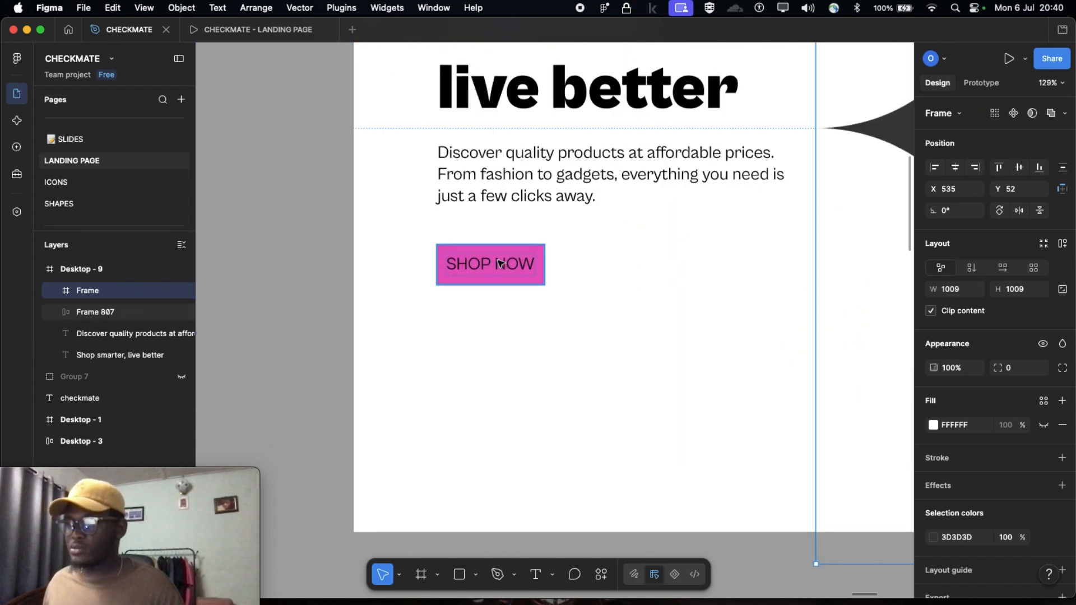
click(501, 264)
click(500, 264)
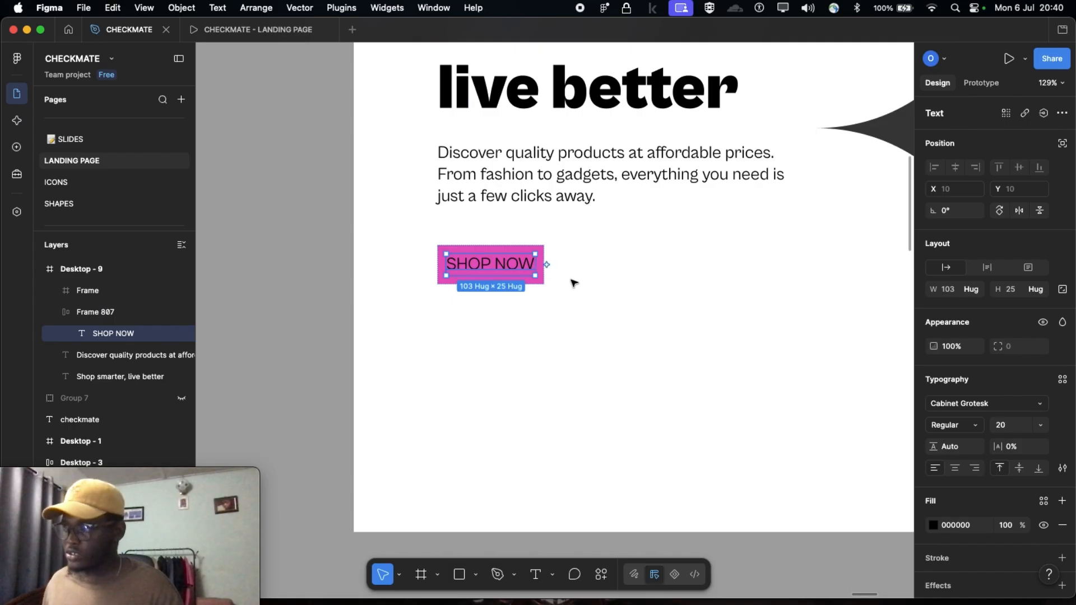
key(Escape)
click(538, 275)
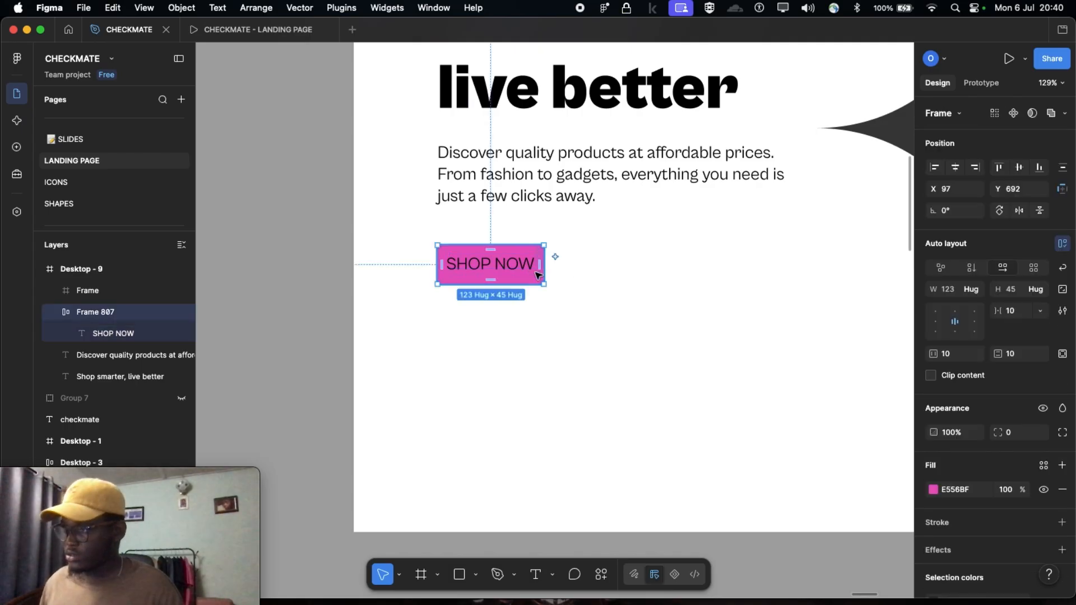
key(super+shift+g)
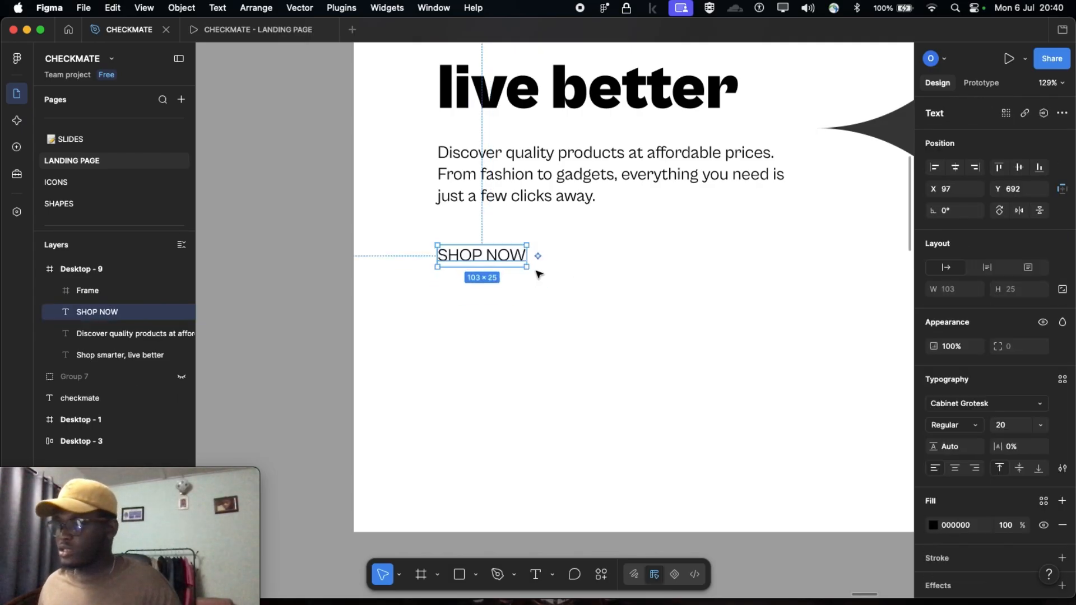
Wrap the SHOP NOW text in a new auto layout frame and move it to about X 89, Y 695
scroll(505, 296, up, 3)
drag(459, 251, 450, 288)
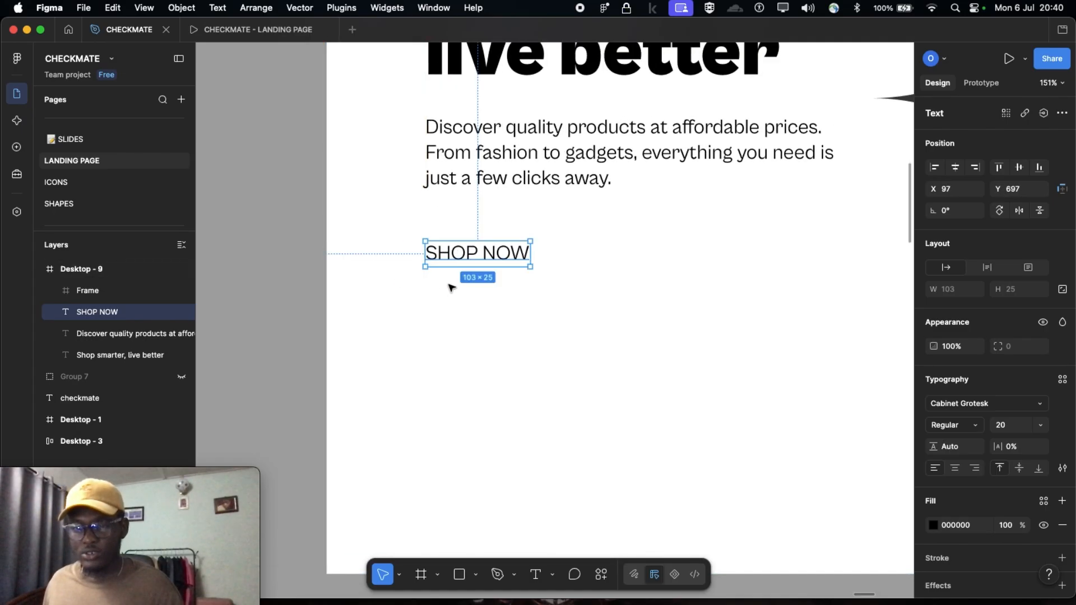
key(shift+a)
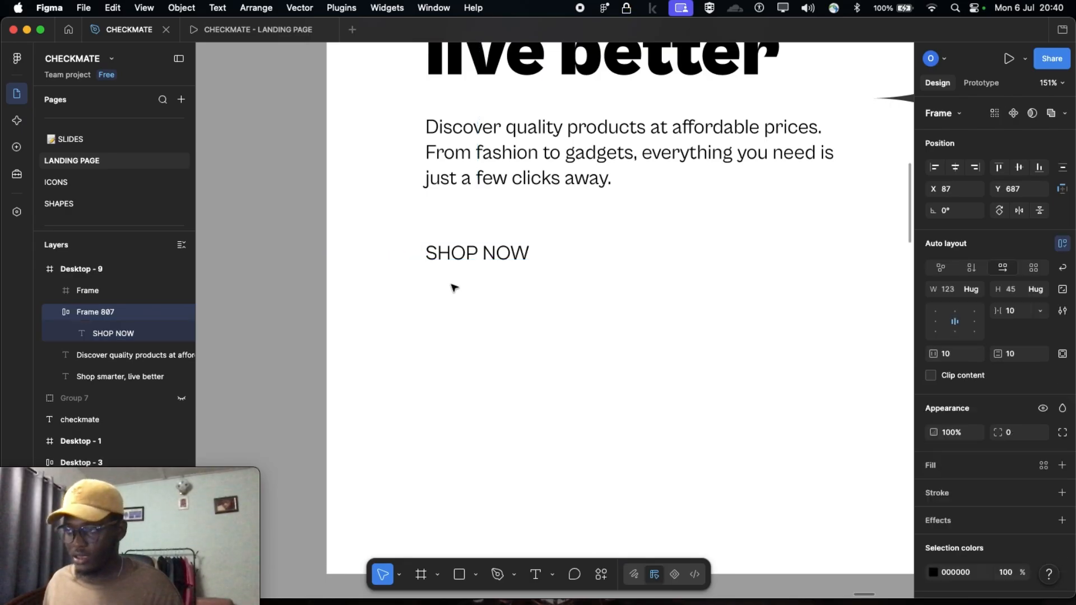
drag(447, 255, 453, 266)
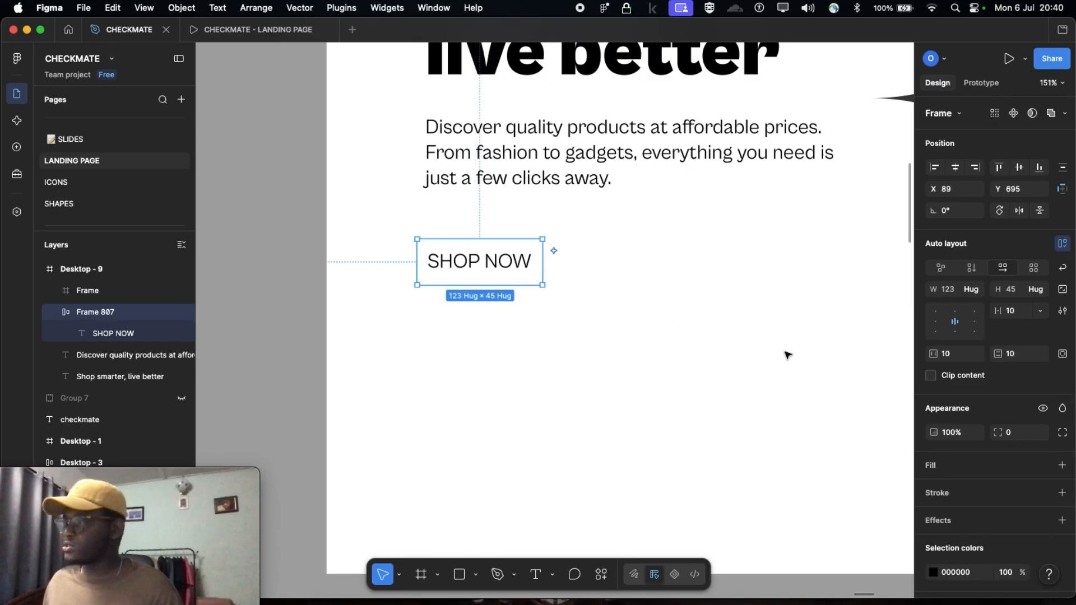
Add a fill to the SHOP NOW auto layout frame and set it to a bright magenta
click(1062, 466)
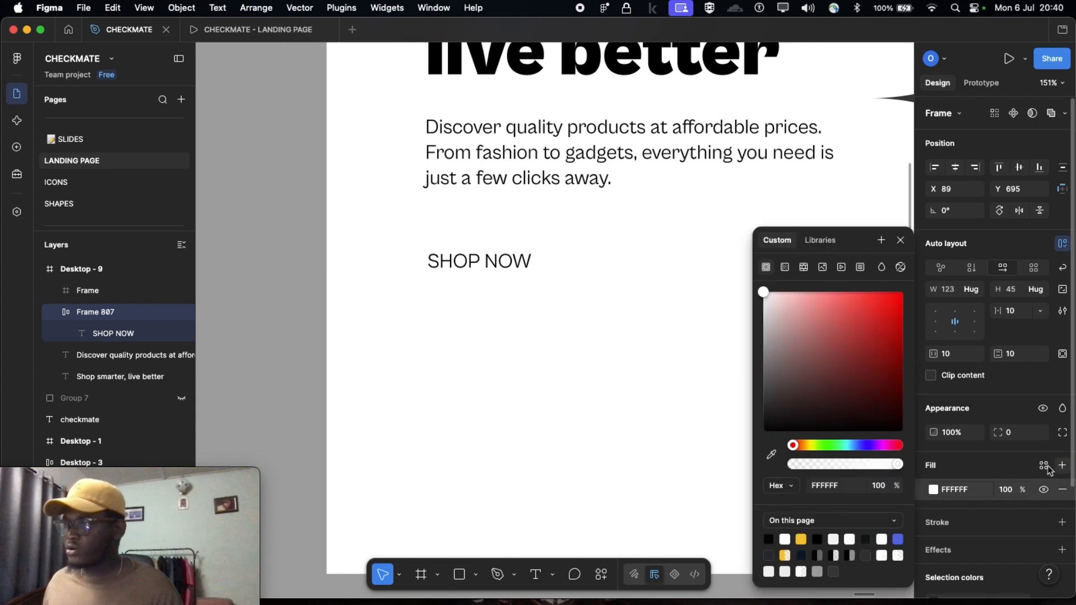
click(766, 290)
drag(783, 292, 880, 448)
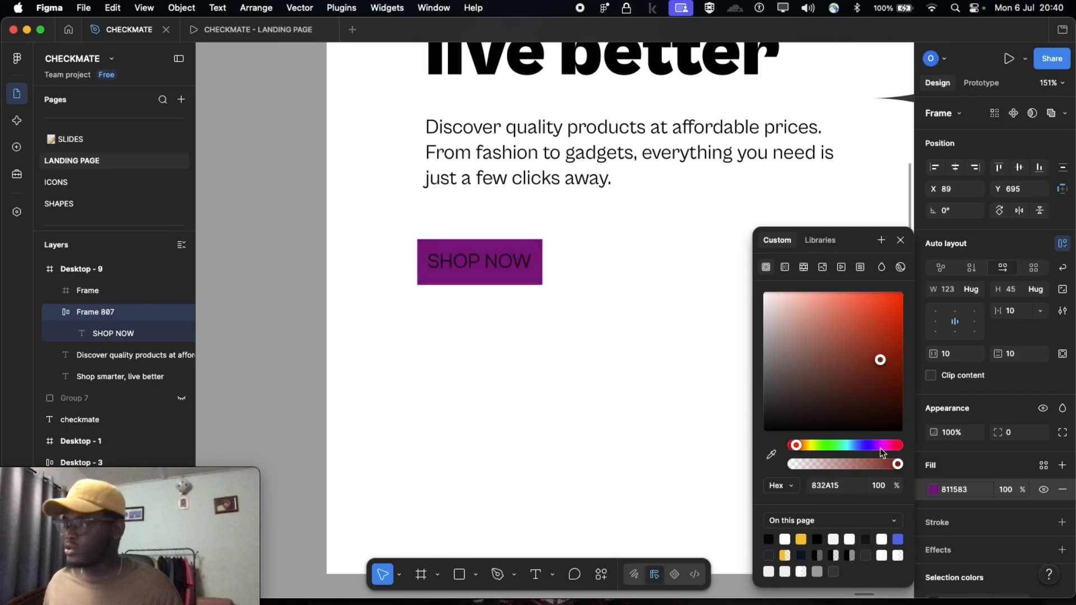
drag(884, 357, 896, 304)
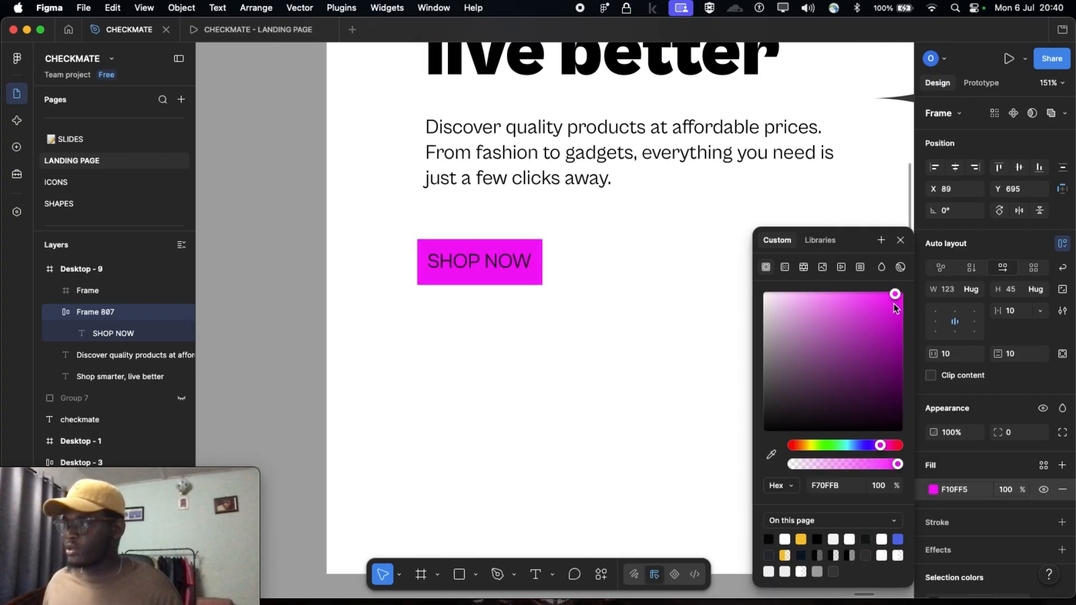
click(574, 331)
Move the starburst clear of the heading and up to the frame's top edge, at about X 615, Y 0
scroll(574, 320, down, 2)
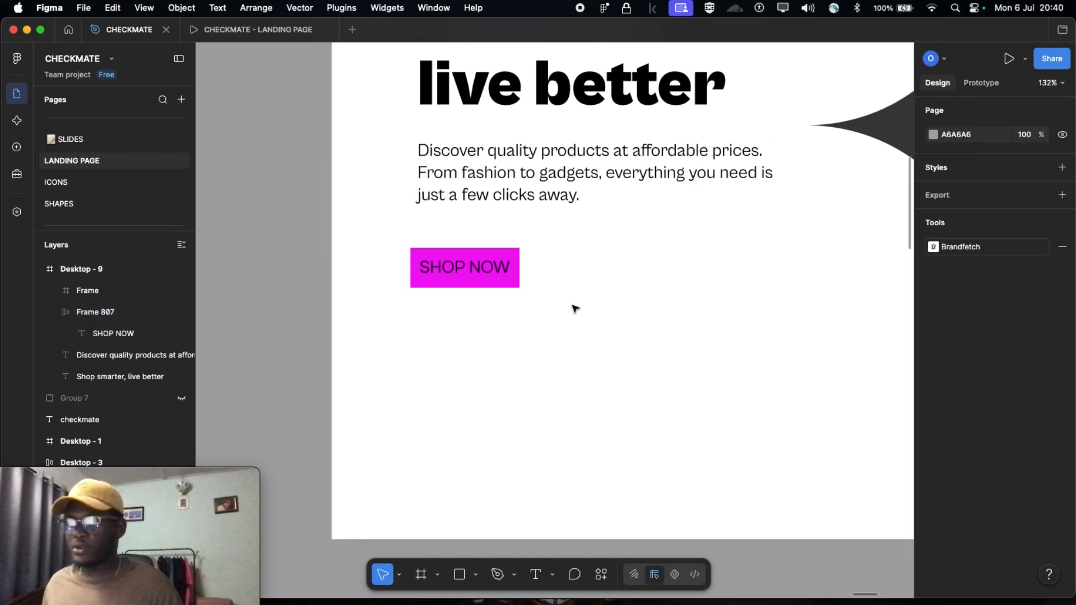
scroll(576, 308, down, 3)
scroll(482, 285, right, 3)
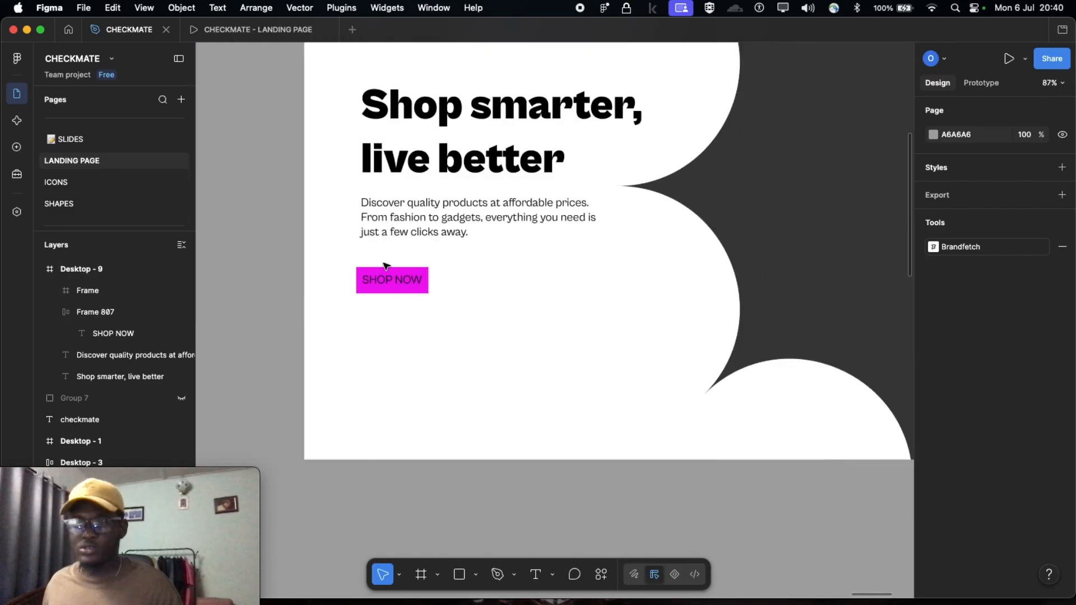
scroll(386, 266, down, 4)
scroll(645, 252, down, 2)
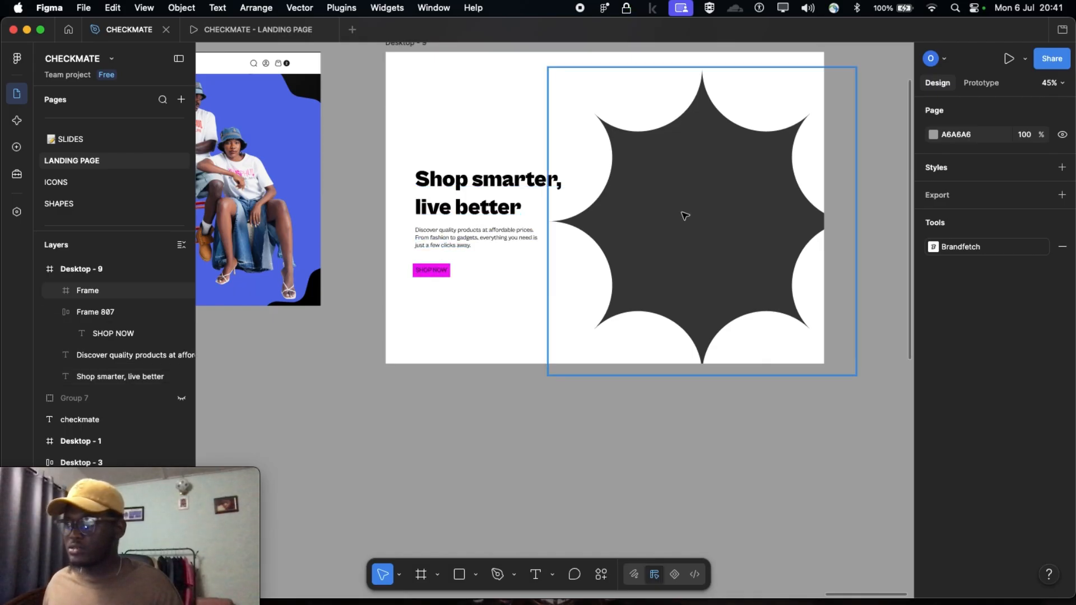
drag(699, 197, 695, 200)
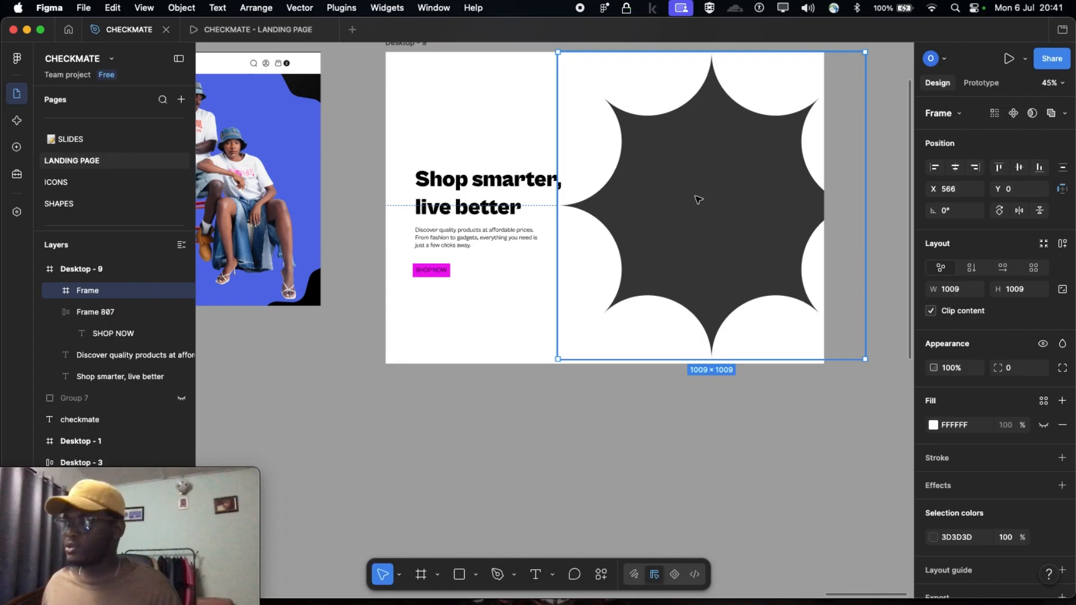
drag(698, 199, 712, 198)
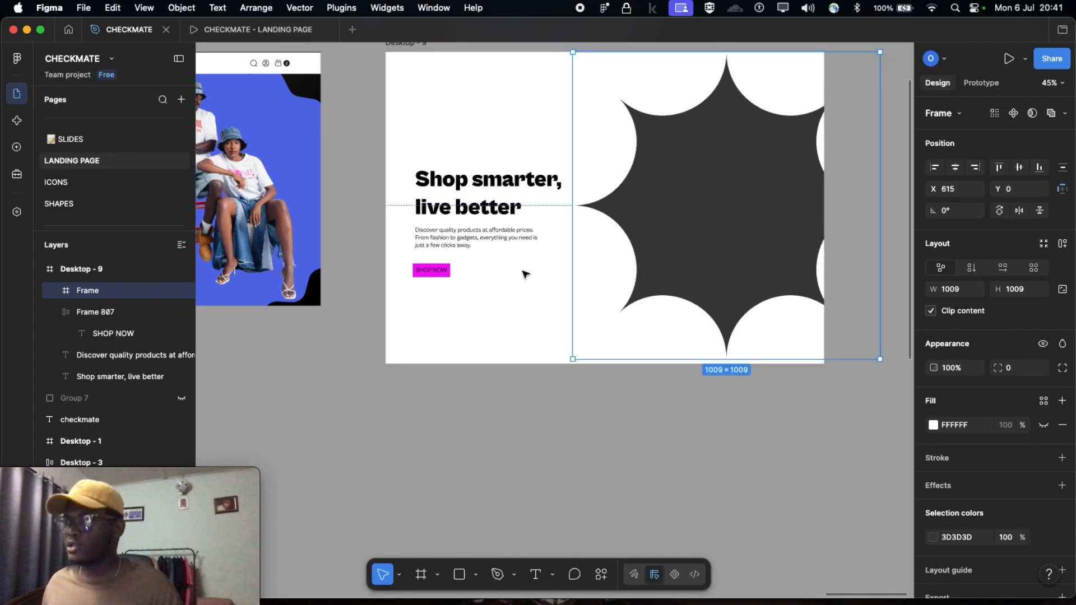
Examine the navigation bar of the finished Desktop - 1 design, with its logo, page links and icons
scroll(526, 274, left, 3)
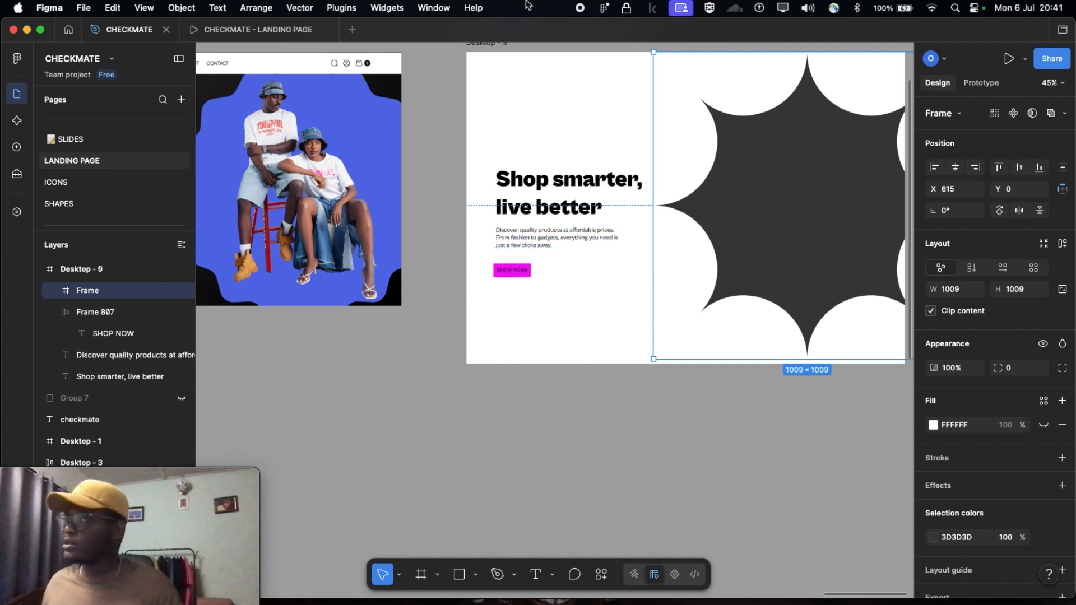
scroll(471, 353, left, 5)
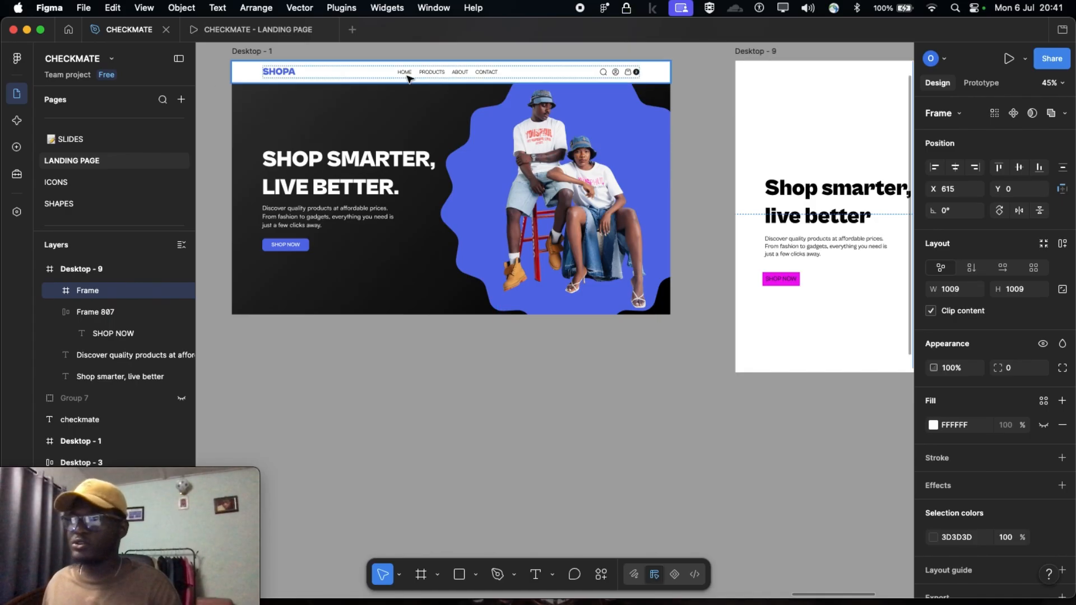
scroll(562, 107, up, 3)
scroll(582, 133, right, 2)
scroll(351, 181, up, 4)
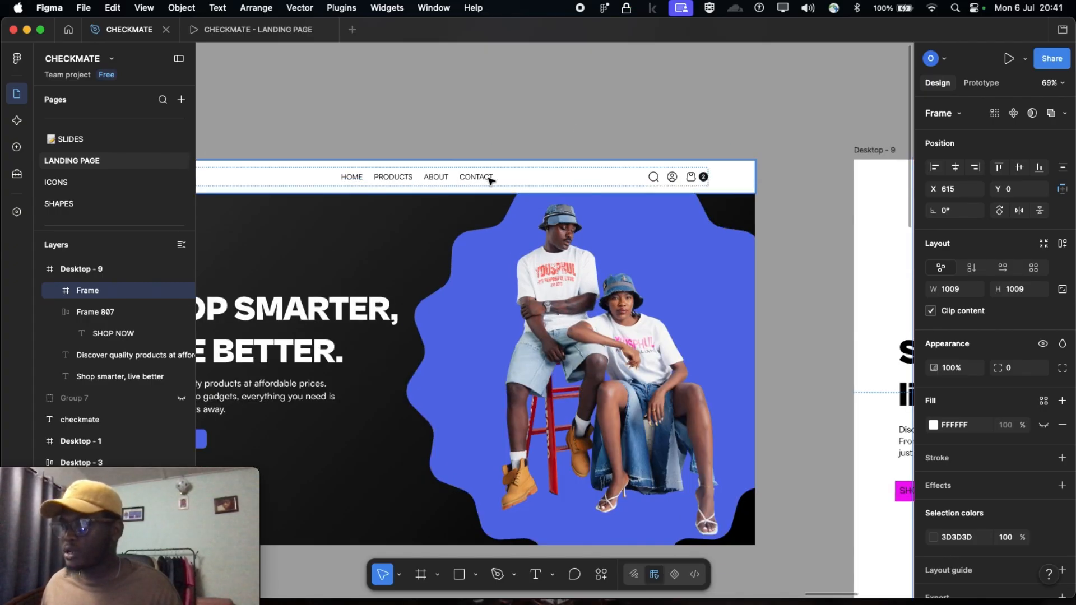
Draw a navigation bar frame of 1440 × 89 across the full top edge of Desktop - 9, at X 0, Y 0
scroll(518, 198, down, 5)
scroll(520, 200, right, 5)
scroll(289, 208, left, 4)
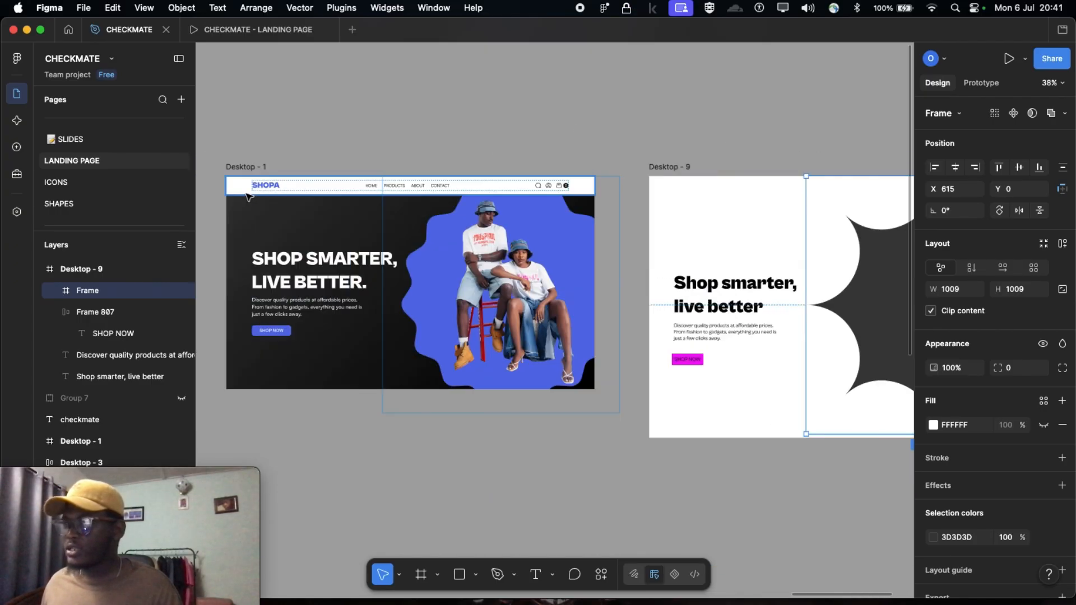
scroll(249, 196, up, 5)
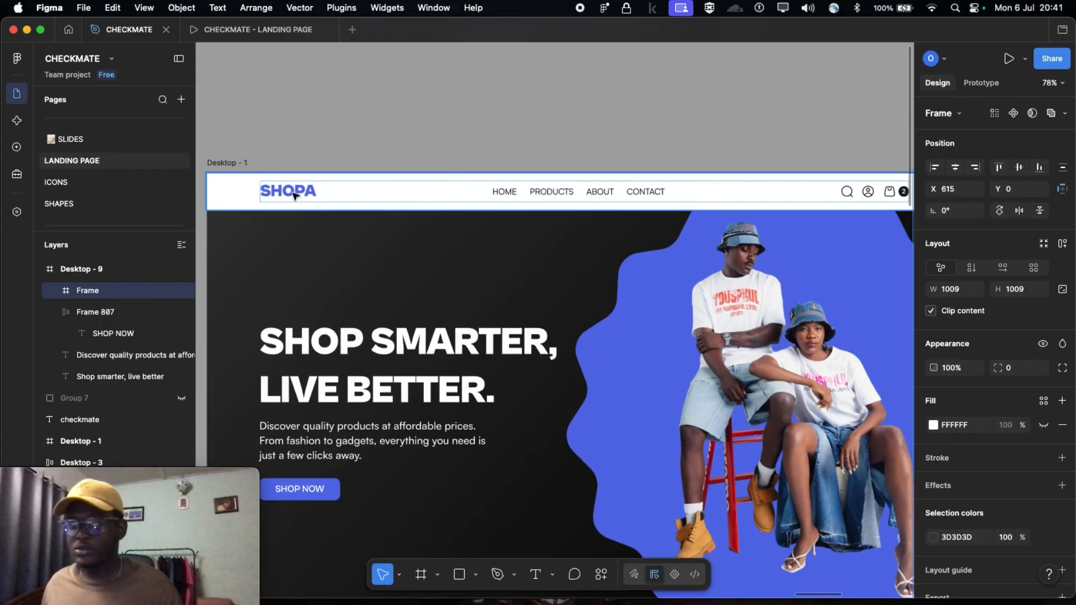
scroll(294, 195, down, 8)
scroll(337, 163, right, 5)
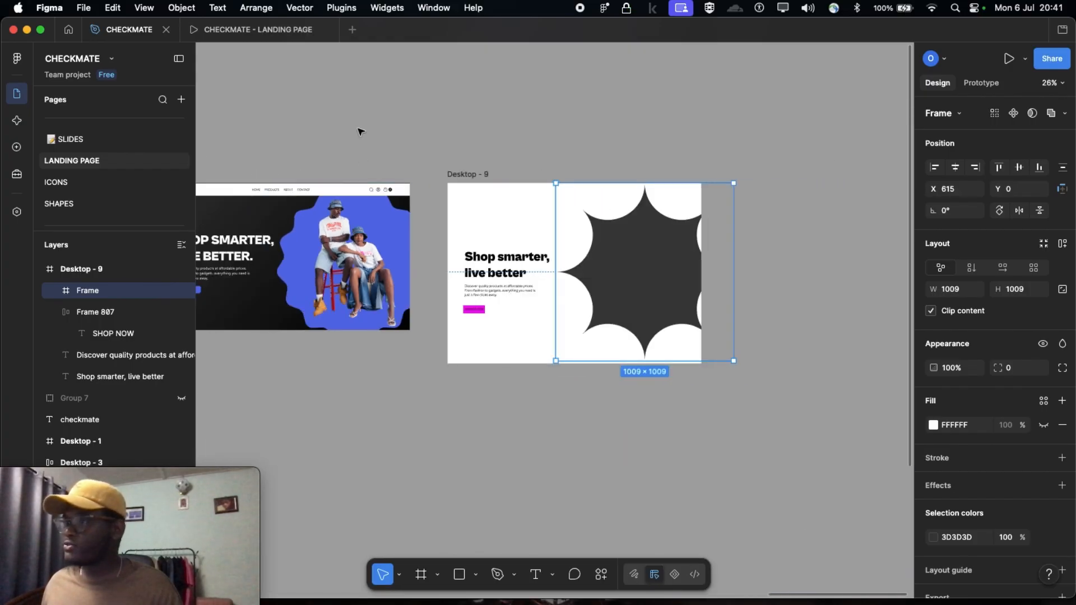
click(448, 115)
scroll(527, 180, up, 5)
scroll(488, 191, right, 2)
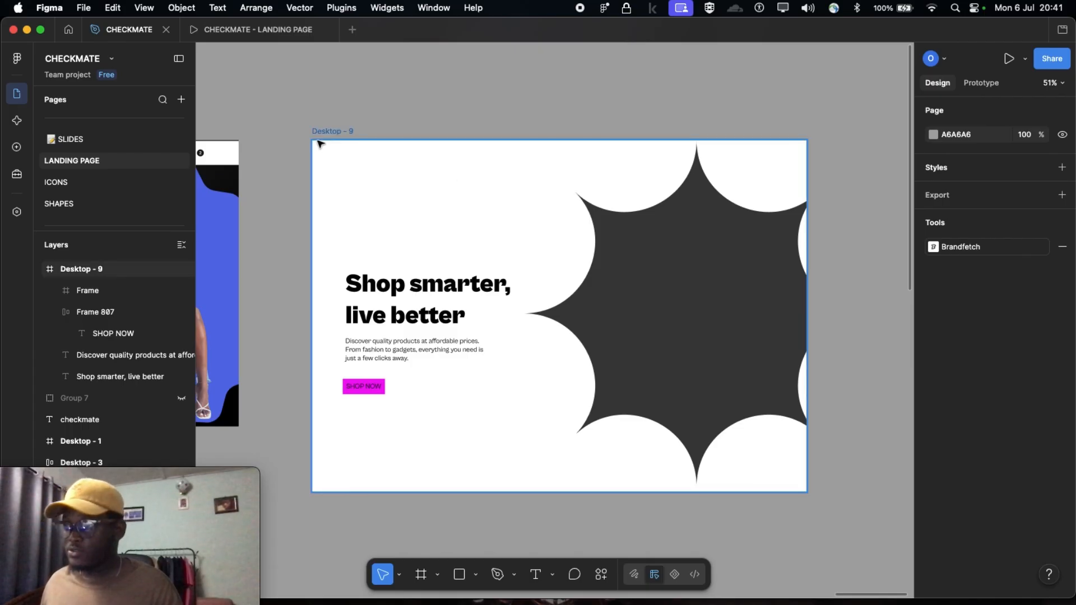
key(f)
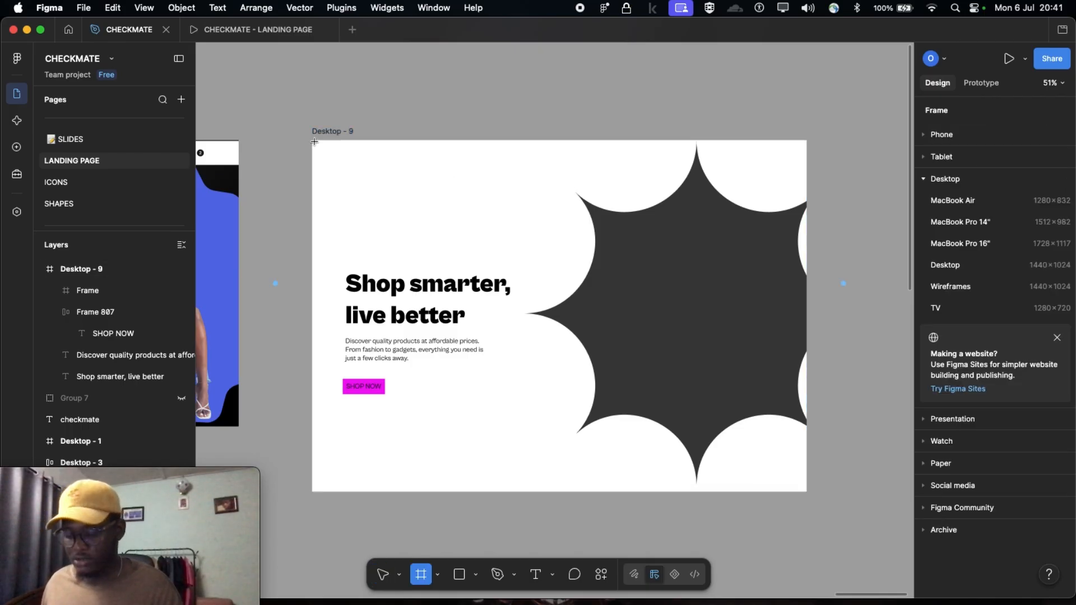
mouse_move(314, 142)
mouse_down()
mouse_move(347, 168)
mouse_move(807, 170)
mouse_up()
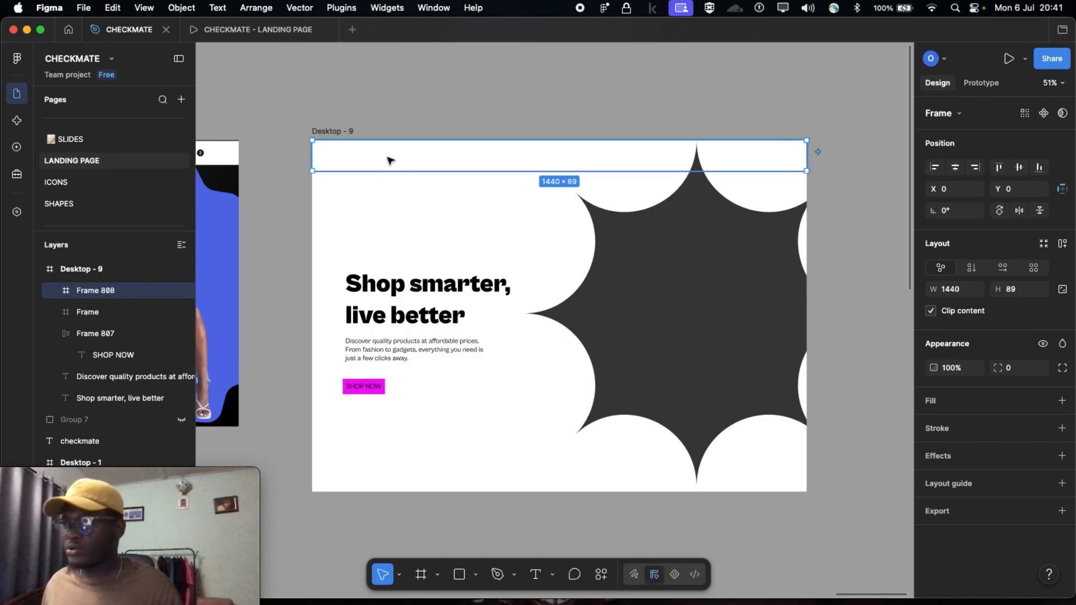
Add a fill to the new navigation bar frame and set it to bright red, about E41515
click(1061, 402)
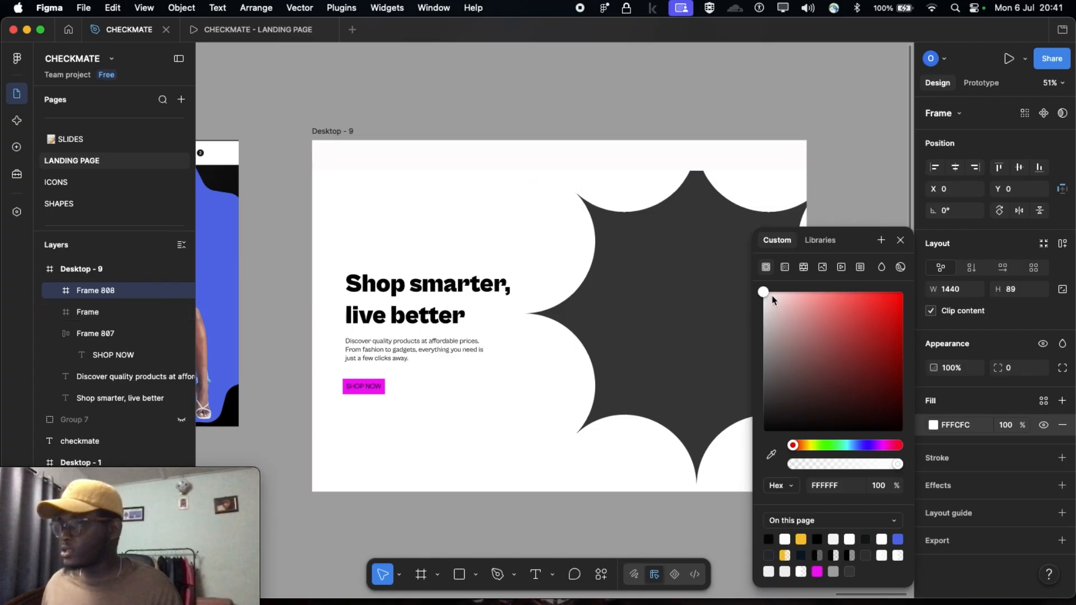
drag(764, 294, 891, 315)
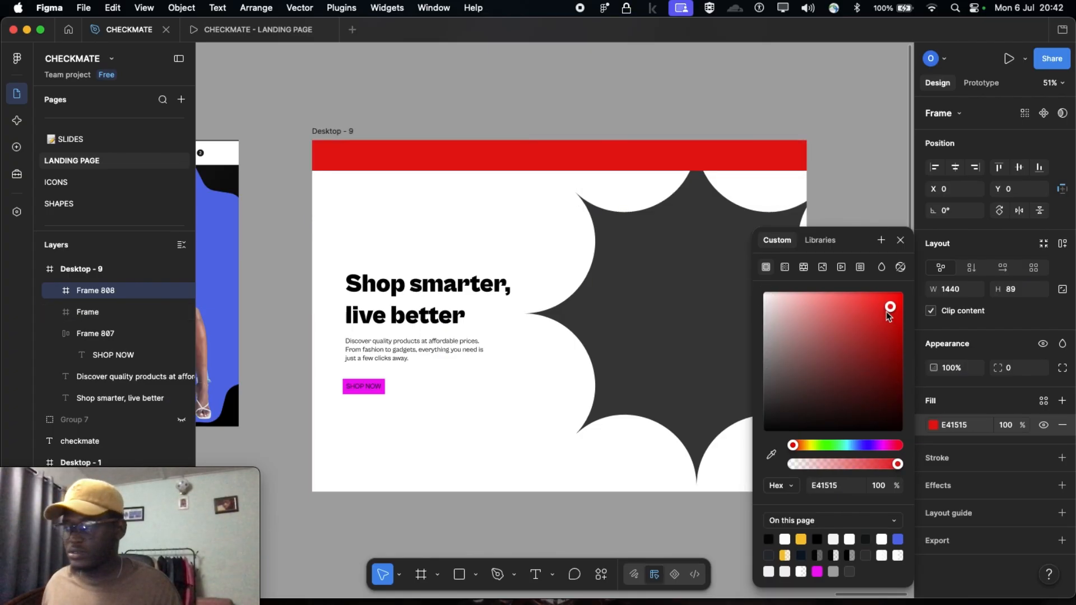
scroll(482, 157, left, 3)
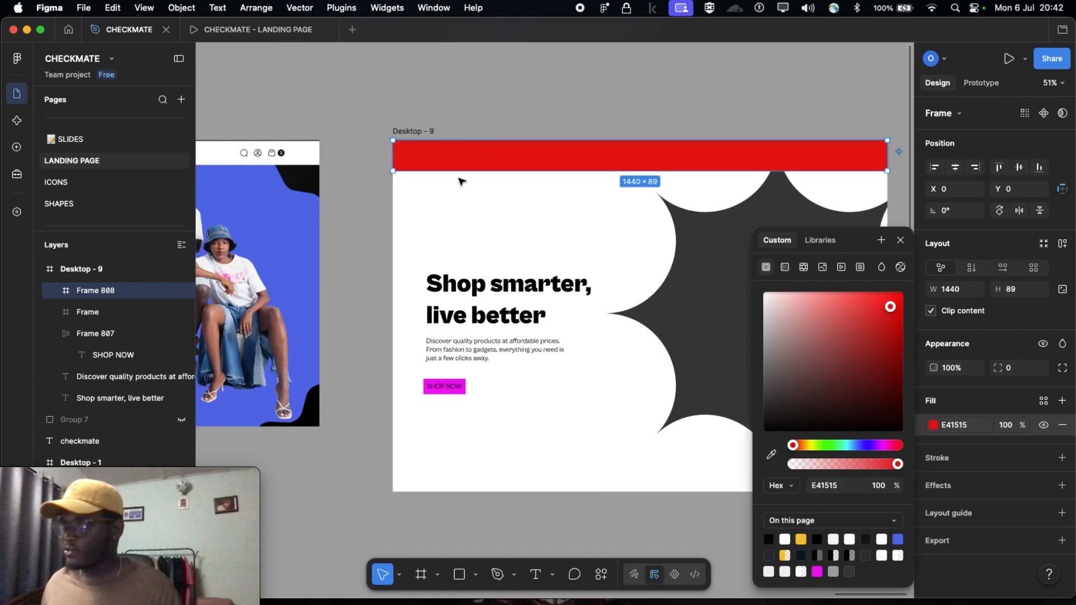
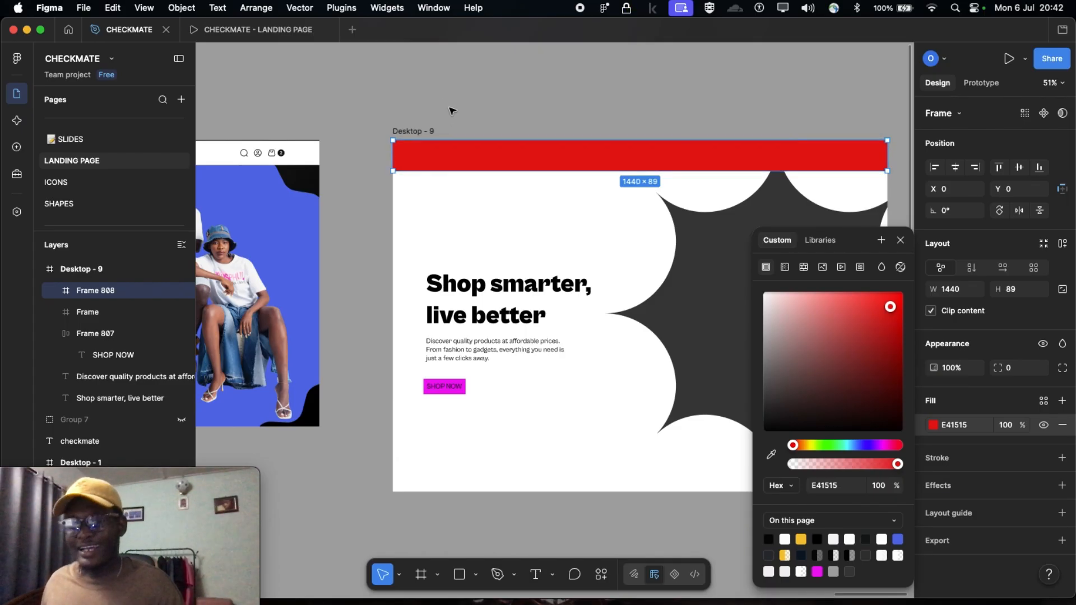
Enlarge the starburst frame to 1039 × 1039 and move it out of Desktop - 9 onto the empty canvas beside it
click(481, 84)
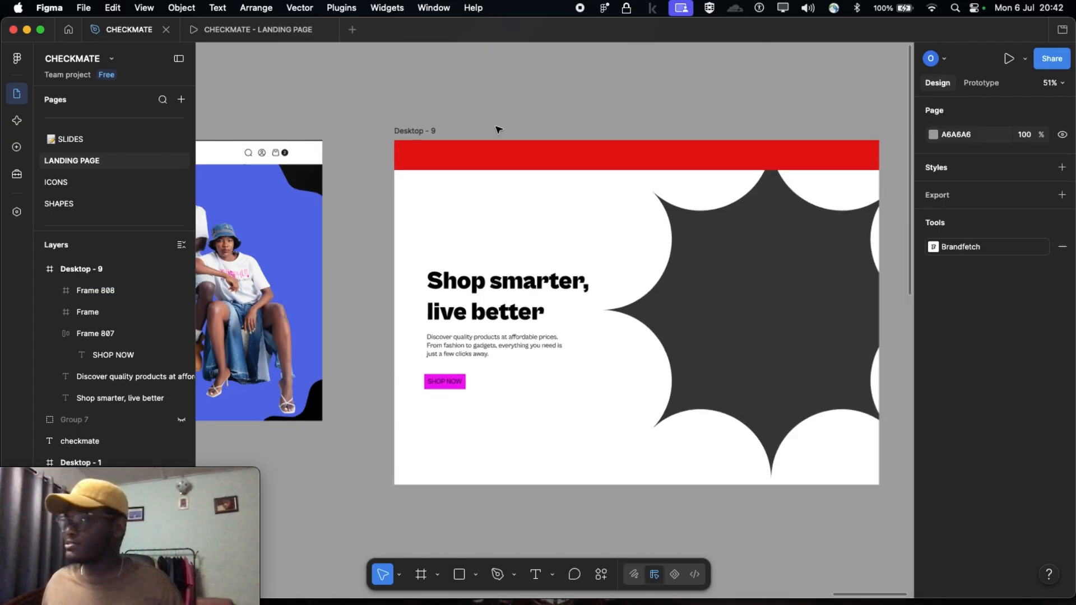
scroll(498, 130, down, 2)
scroll(641, 204, down, 1)
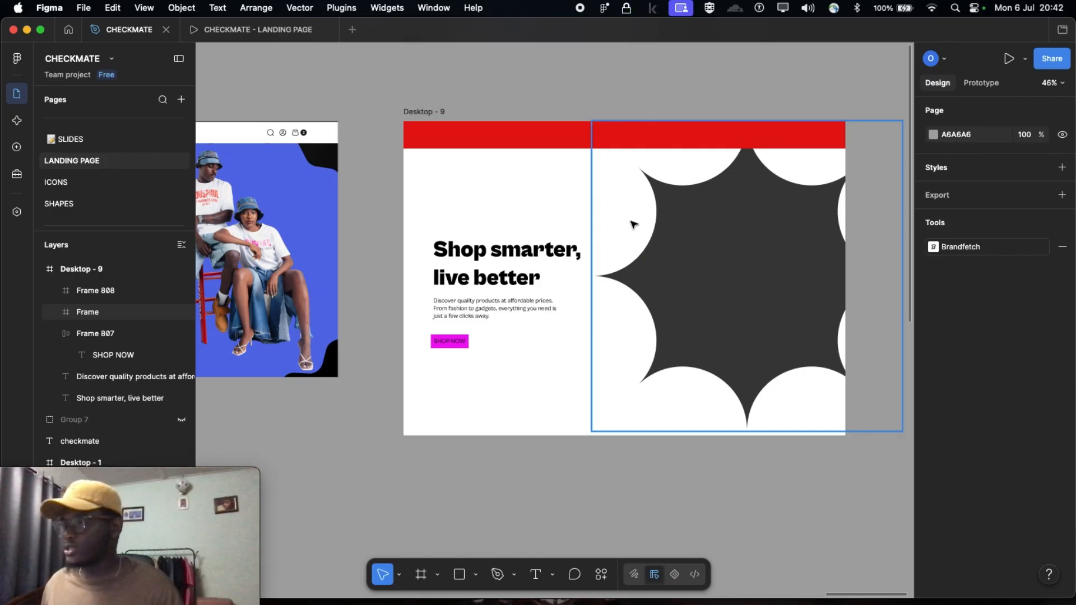
scroll(729, 297, down, 3)
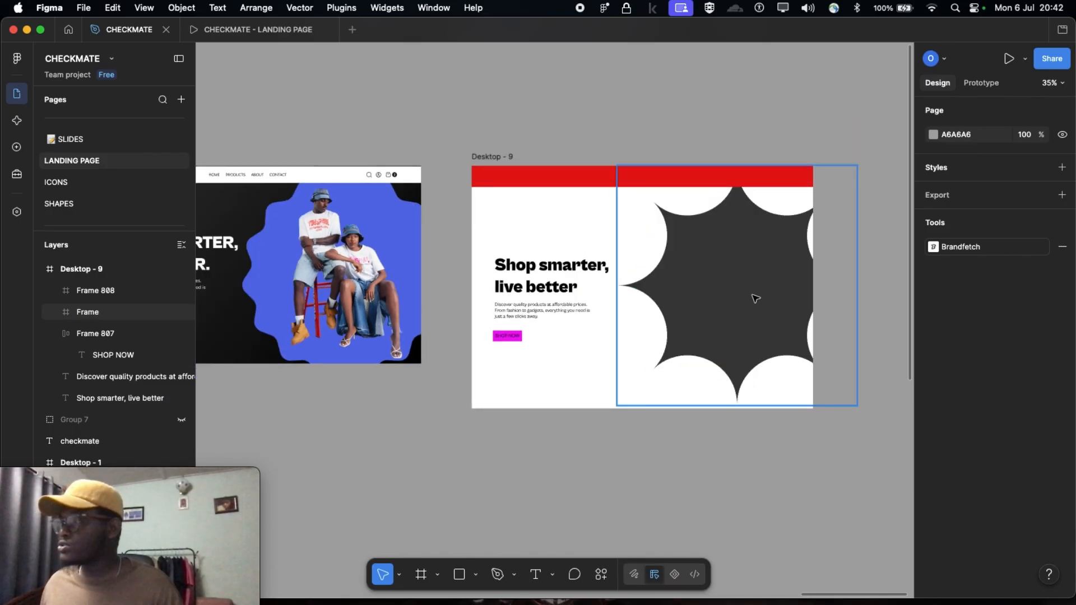
click(729, 356)
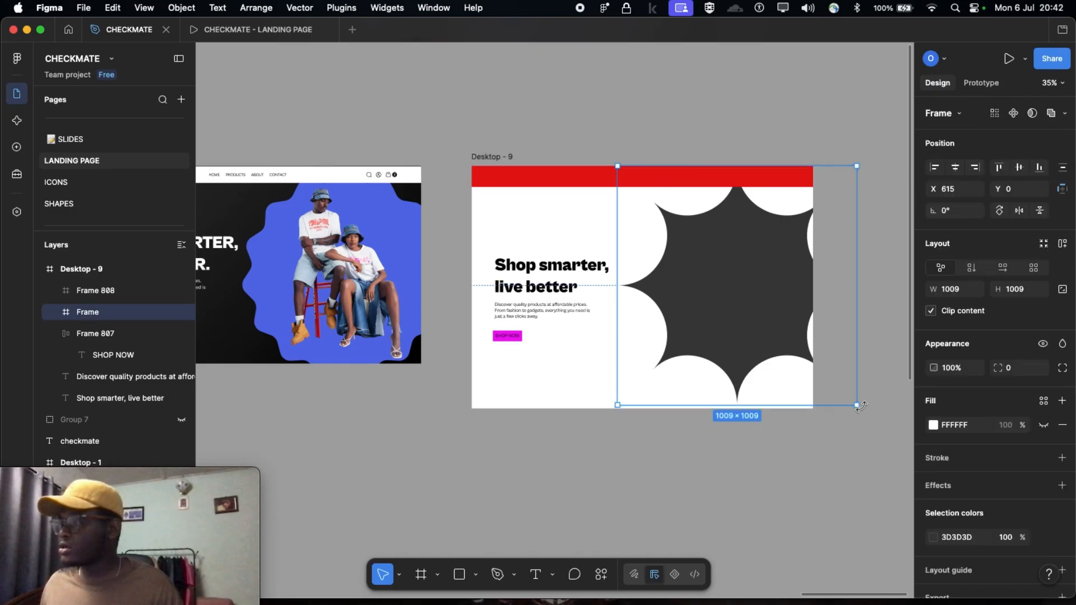
drag(858, 408, 866, 415)
drag(764, 329, 875, 328)
Compare the navigation bar of the finished Desktop - 1 design with the new bar on Desktop - 9
scroll(611, 269, left, 5)
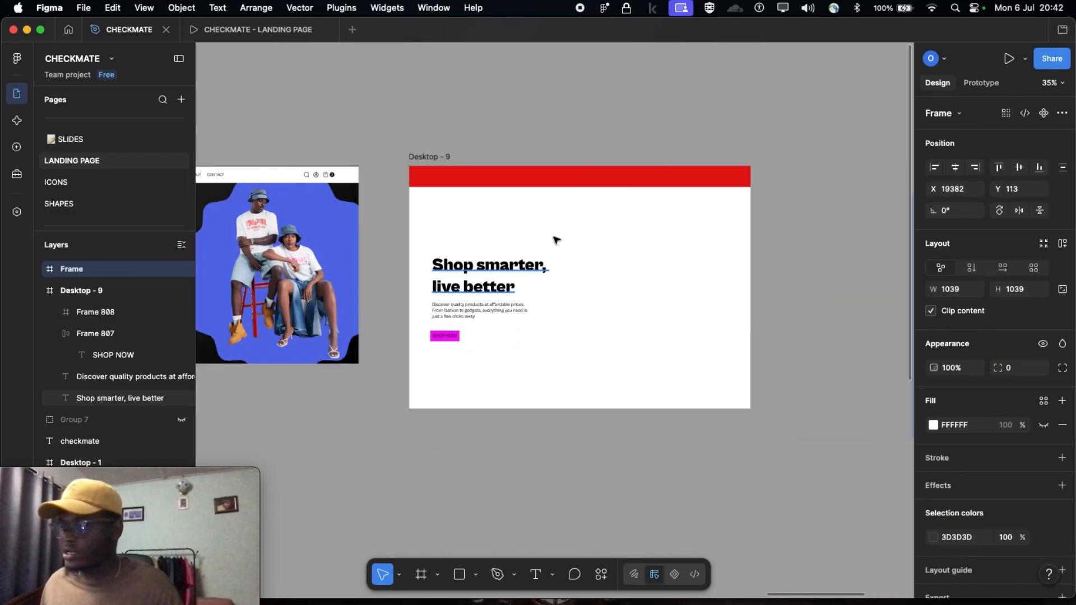
scroll(554, 288, left, 3)
scroll(537, 259, up, 2)
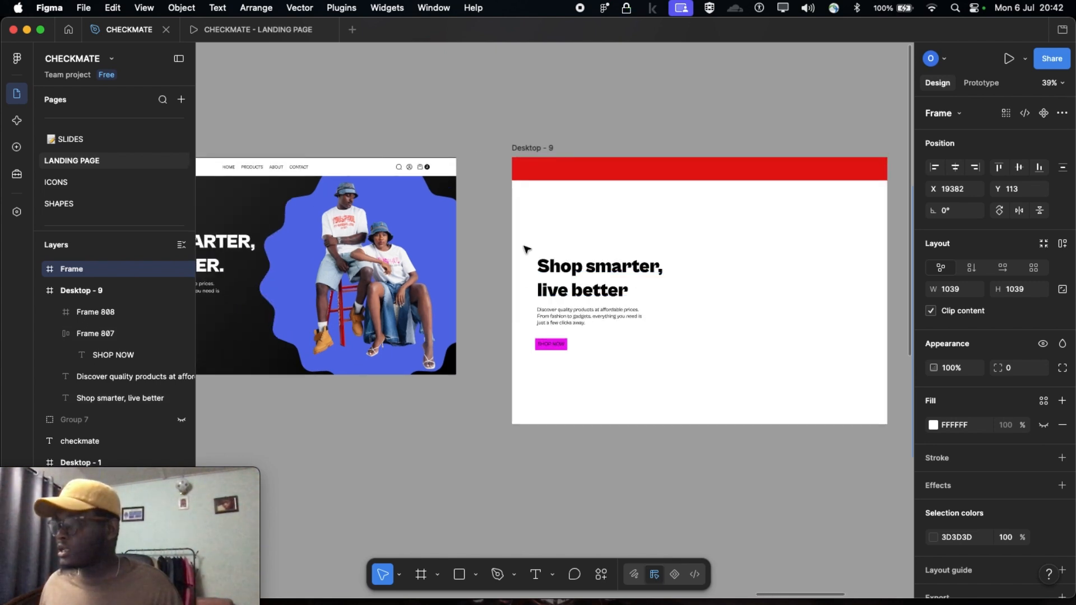
scroll(523, 245, left, 3)
scroll(436, 251, left, 1)
scroll(436, 251, right, 1)
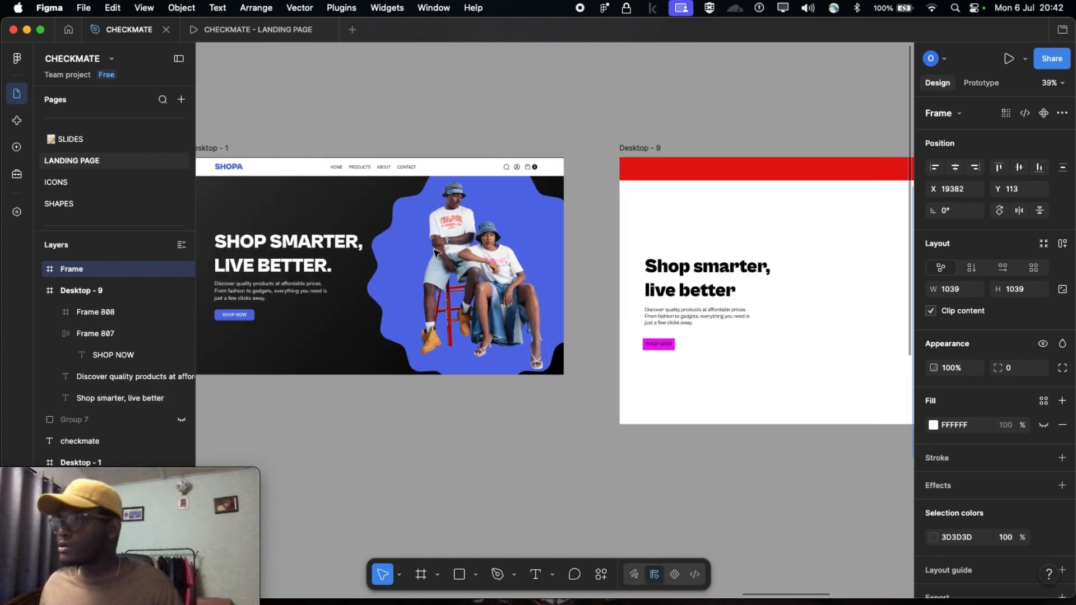
click(666, 173)
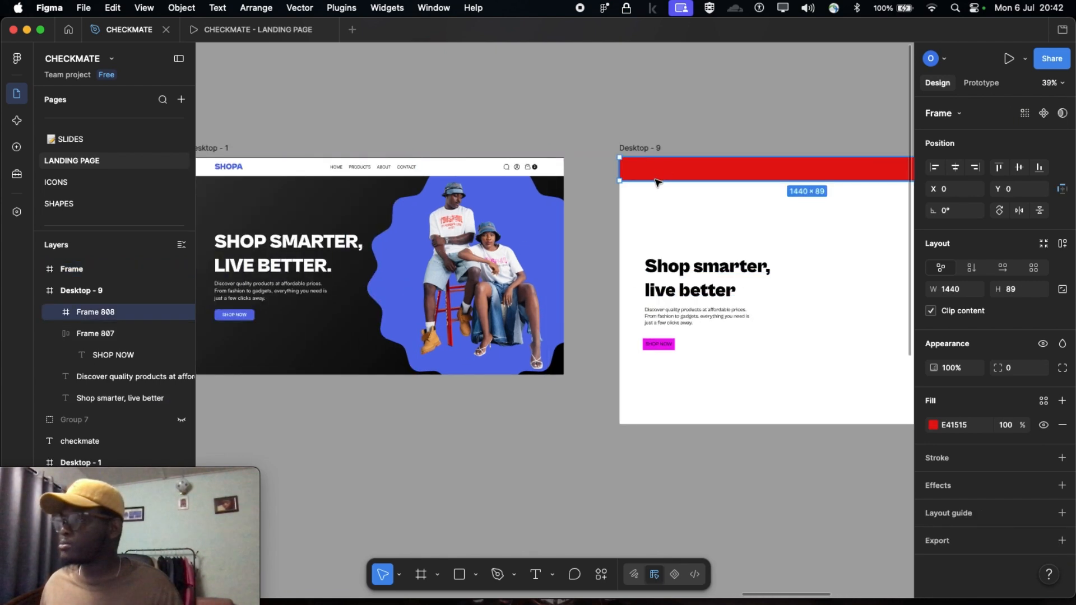
scroll(666, 173, left, 3)
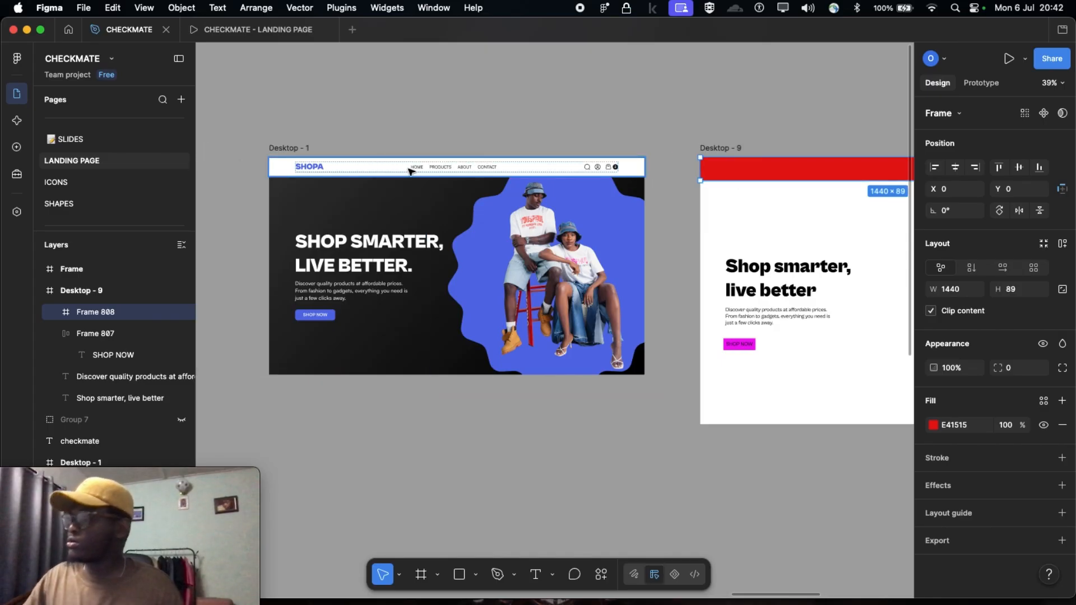
scroll(415, 169, up, 4)
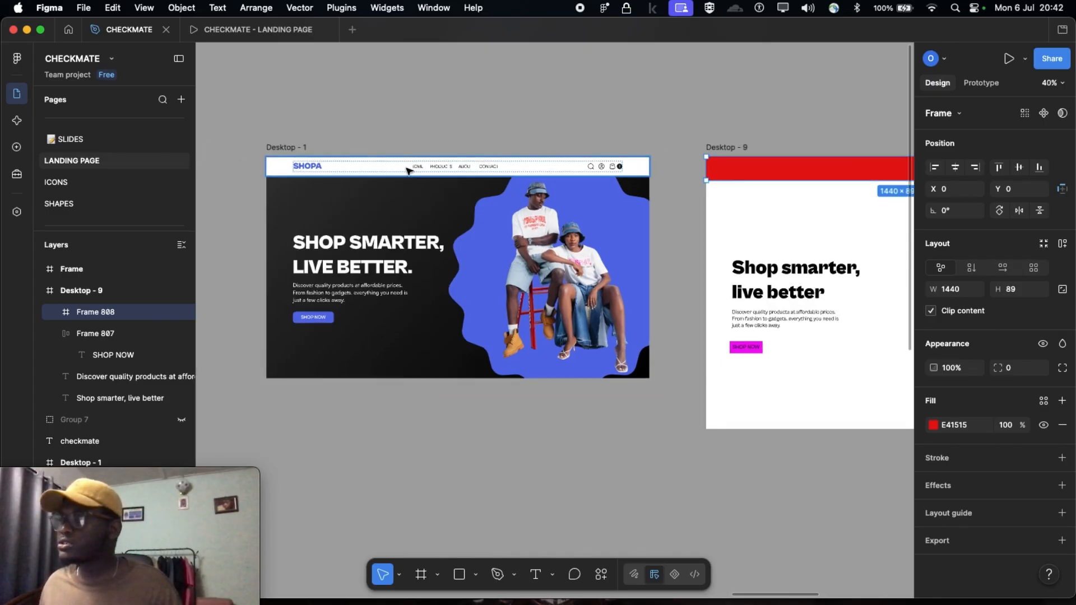
scroll(422, 168, up, 2)
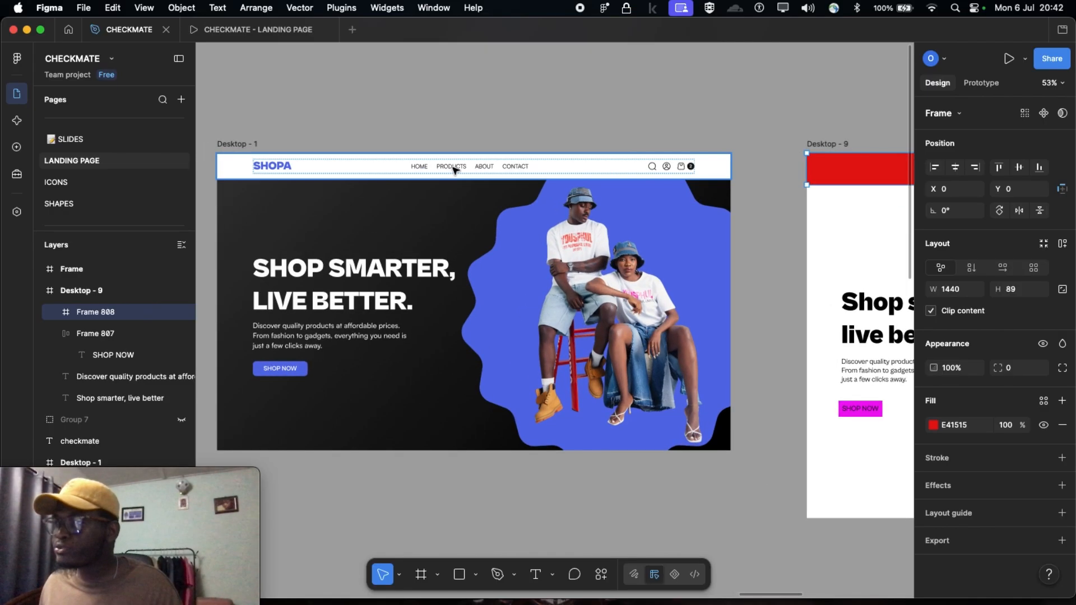
Set the fill of Desktop - 9's navigation bar frame to black, 000000
scroll(499, 171, right, 6)
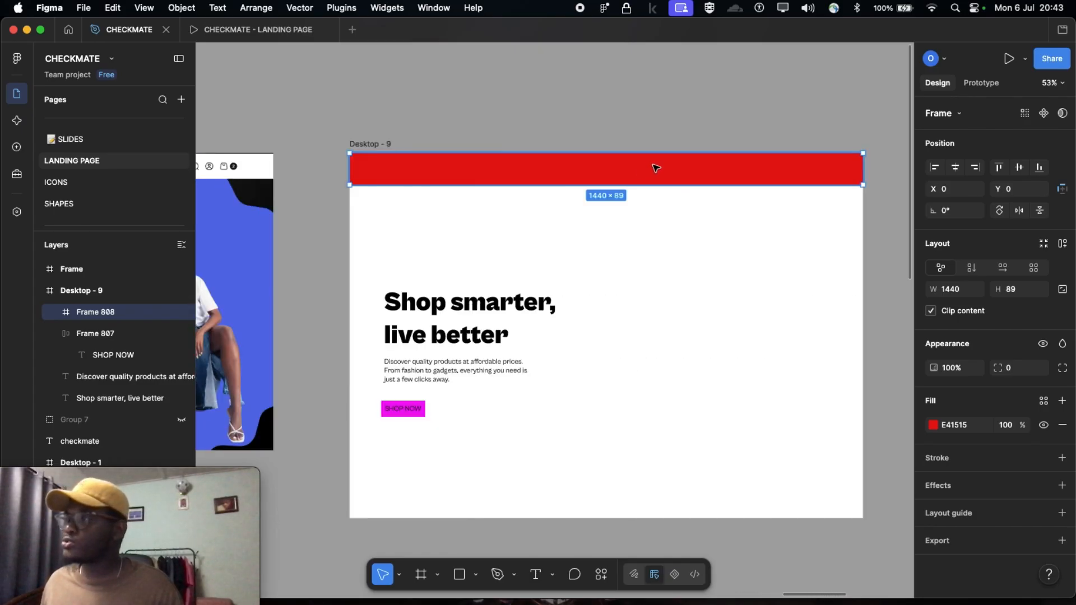
scroll(656, 166, right, 2)
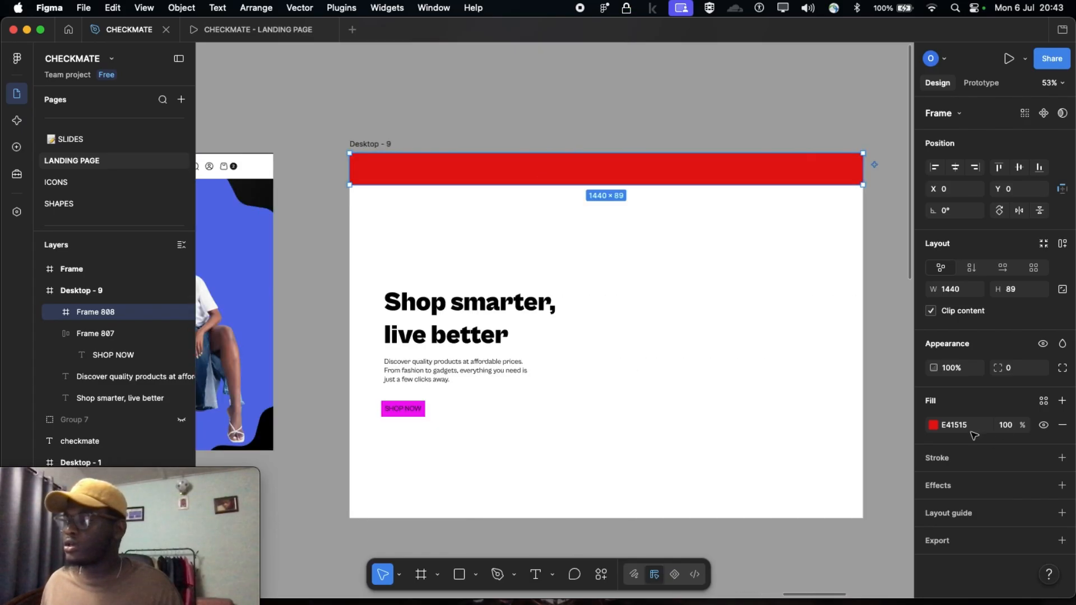
click(955, 426)
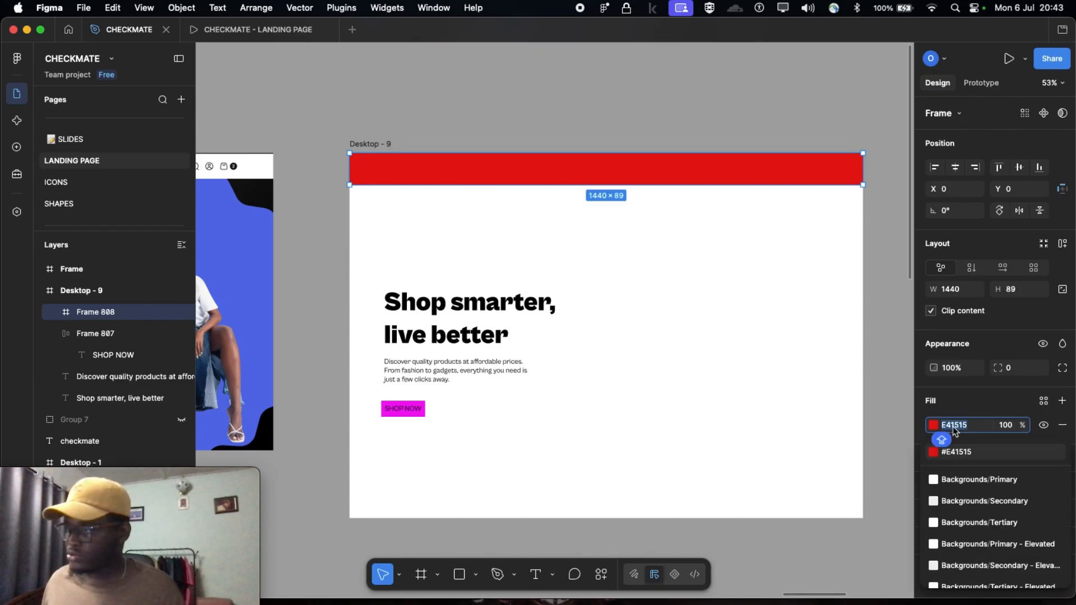
text(000000)
key(Return)
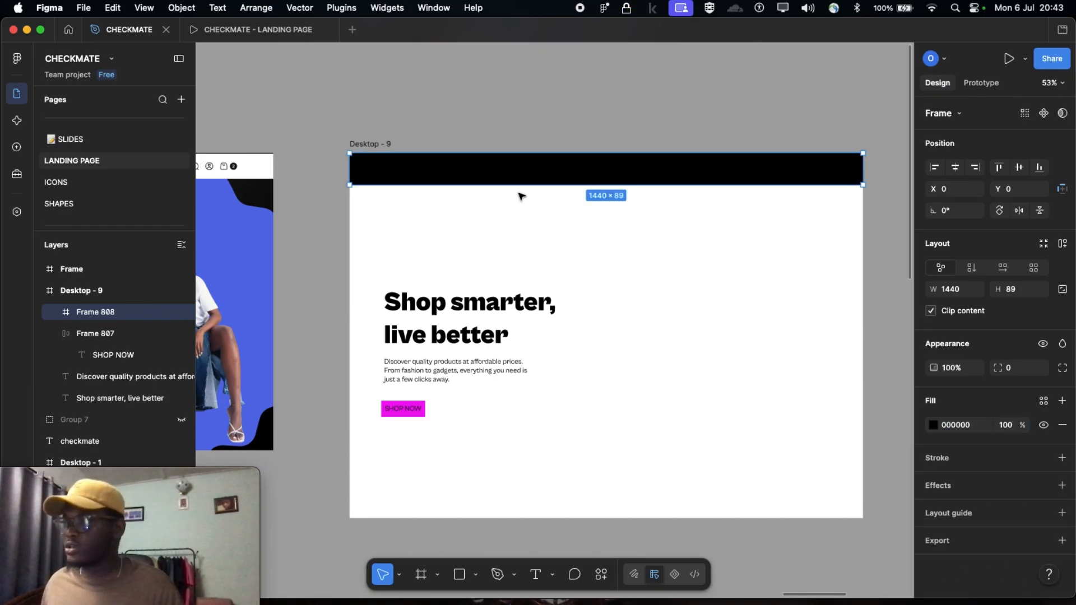
click(511, 129)
Add the text "home" inside the black navigation bar, a little left of its centre
scroll(511, 130, up, 2)
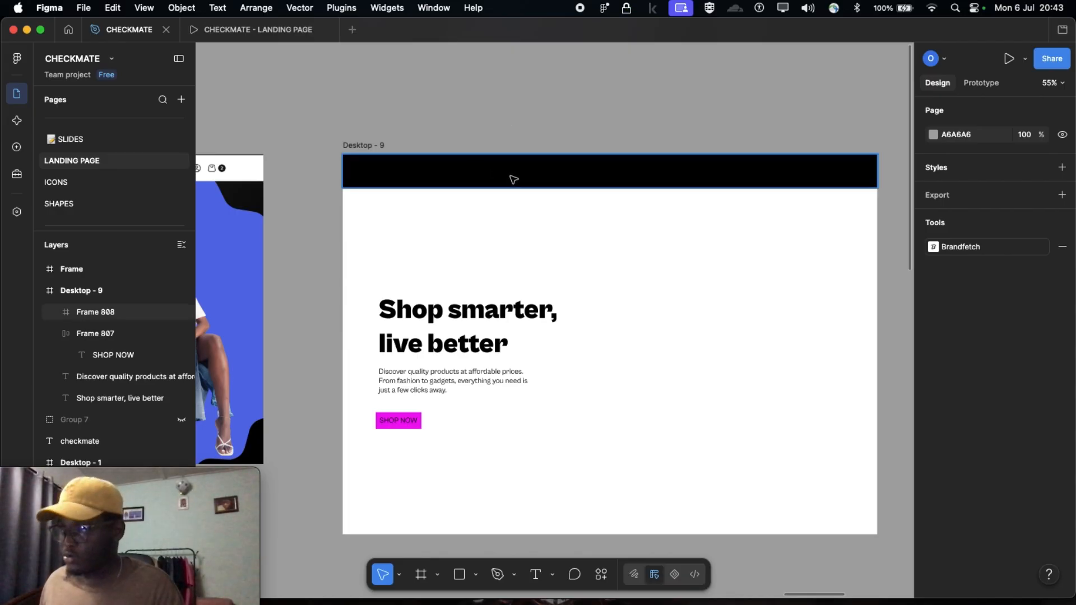
click(524, 176)
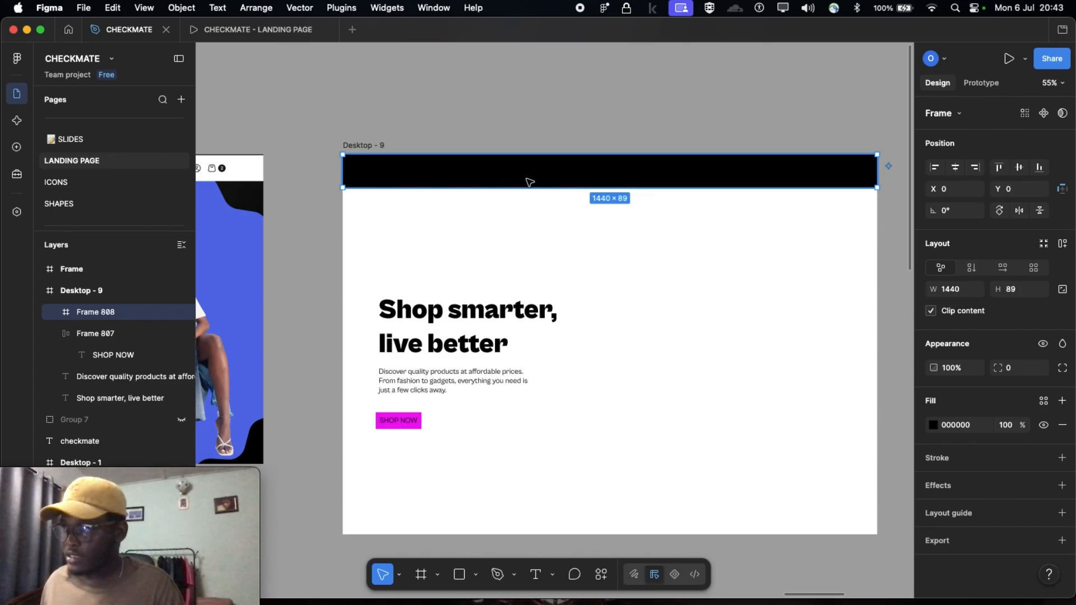
key(t)
click(529, 169)
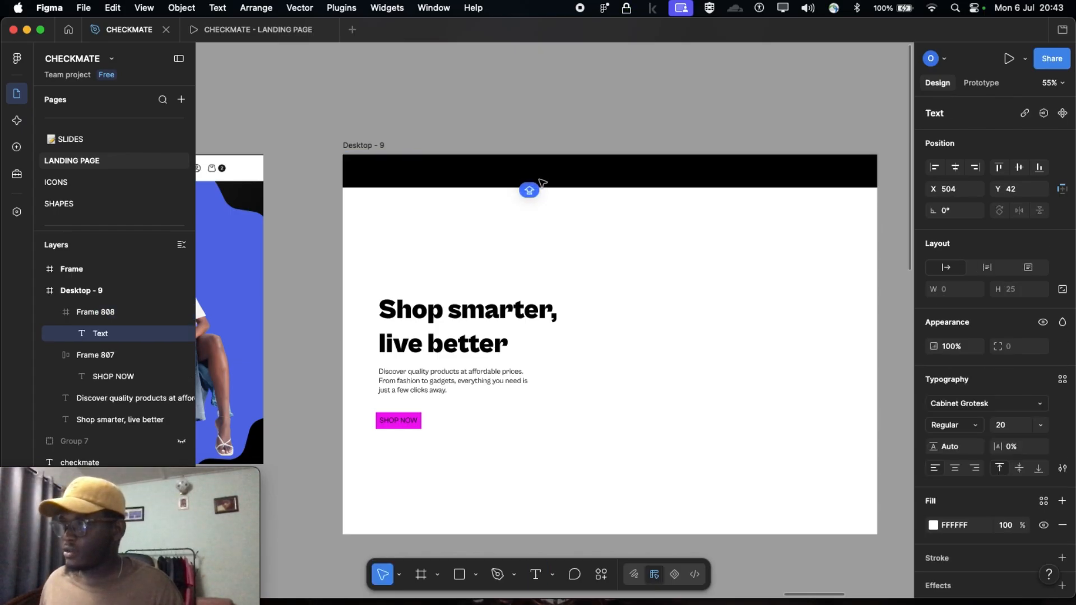
scroll(529, 169, up, 5)
text(h)
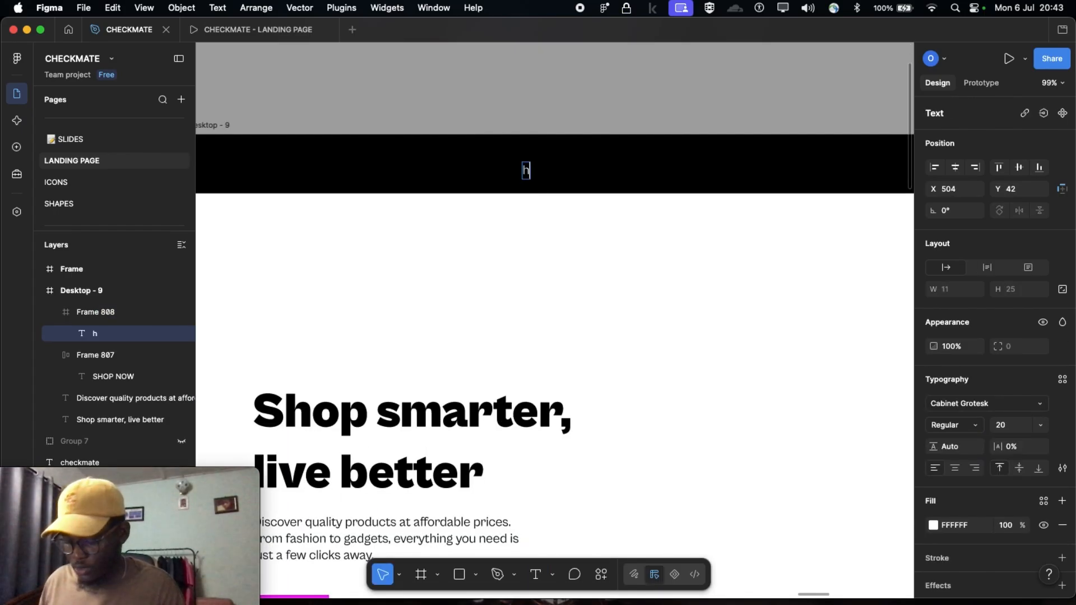
text(ome)
key(Escape)
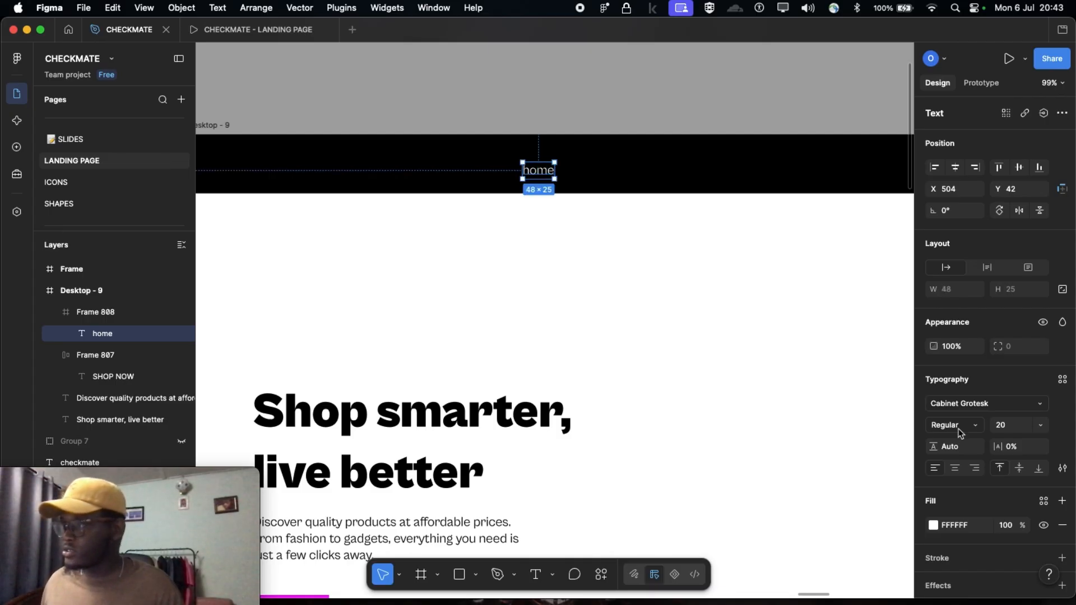
Set the home link's case to all uppercase and shift it to about X 494, Y 32 in the navigation bar
click(1063, 468)
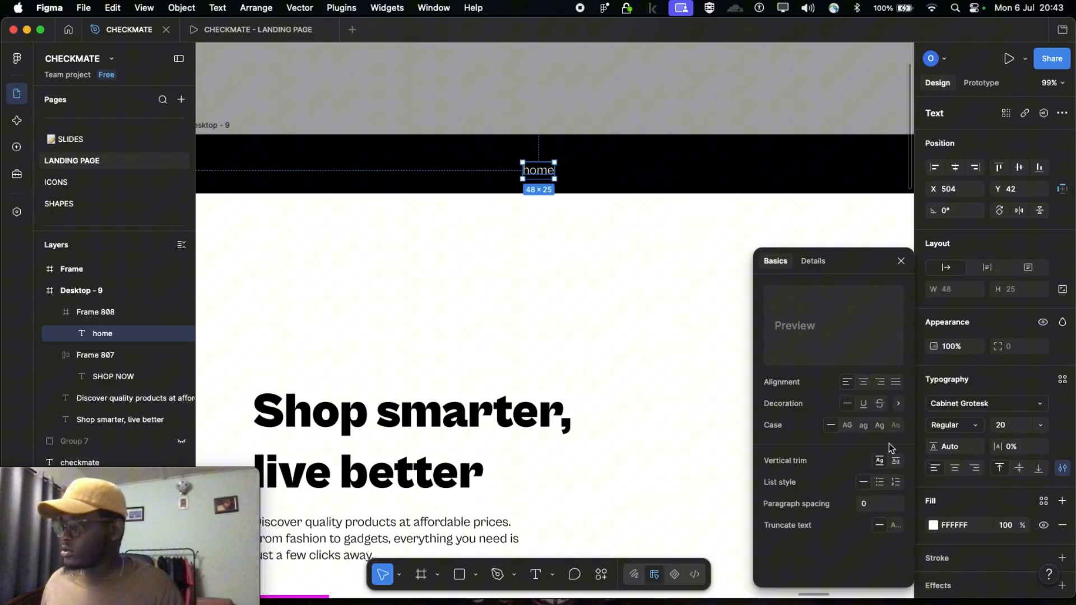
click(848, 425)
drag(536, 170, 529, 165)
Duplicate the HOME link and place the copy beside it in the navigation bar, at X 598, Y 32
scroll(536, 169, down, 5)
scroll(550, 216, left, 5)
scroll(366, 238, left, 5)
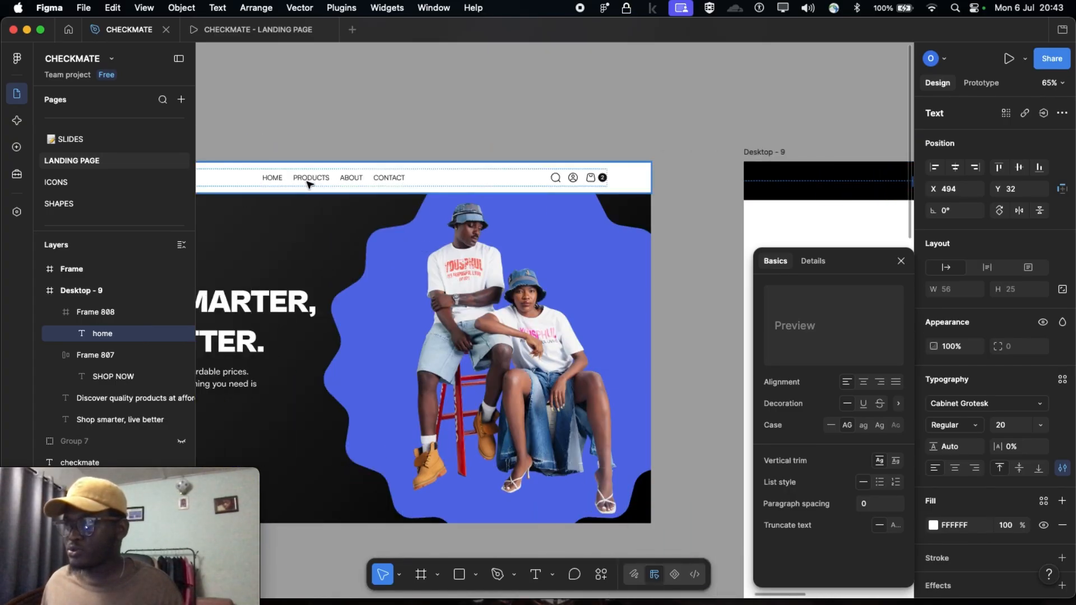
scroll(401, 182, right, 10)
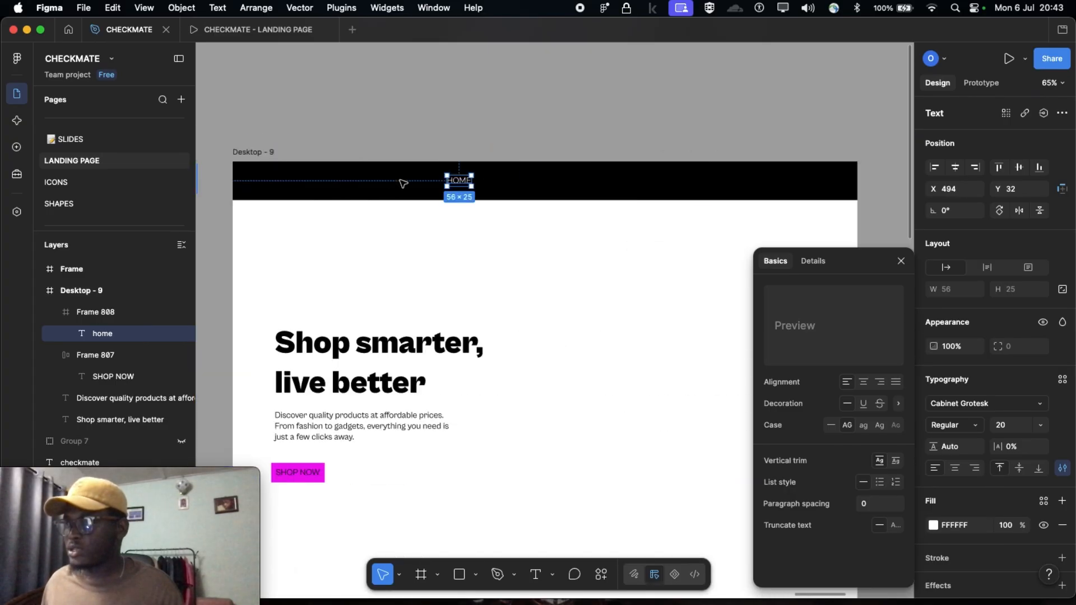
scroll(465, 163, up, 5)
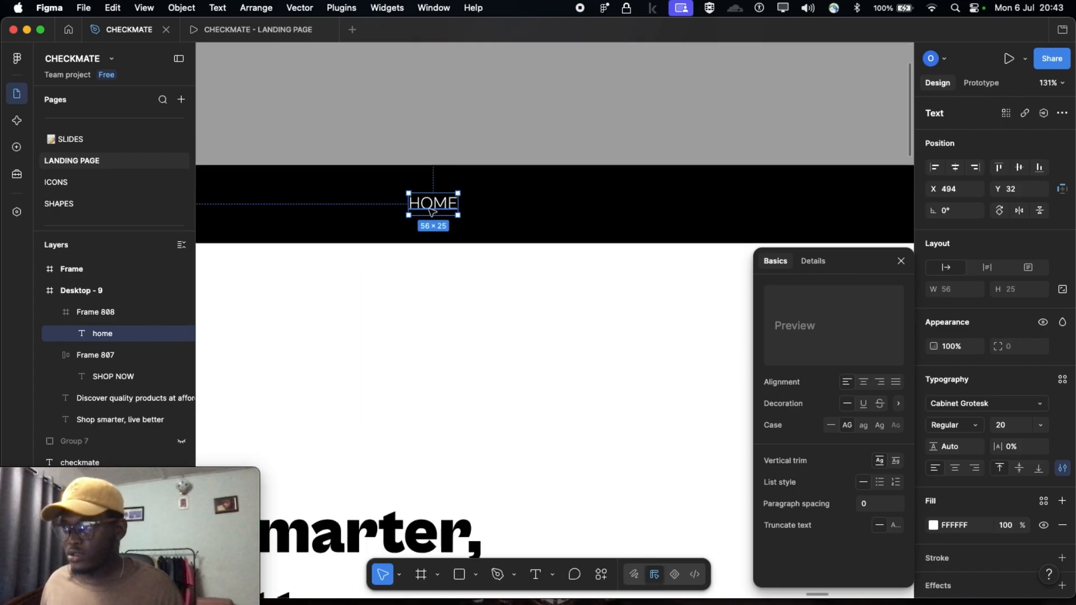
scroll(430, 213, down, 3)
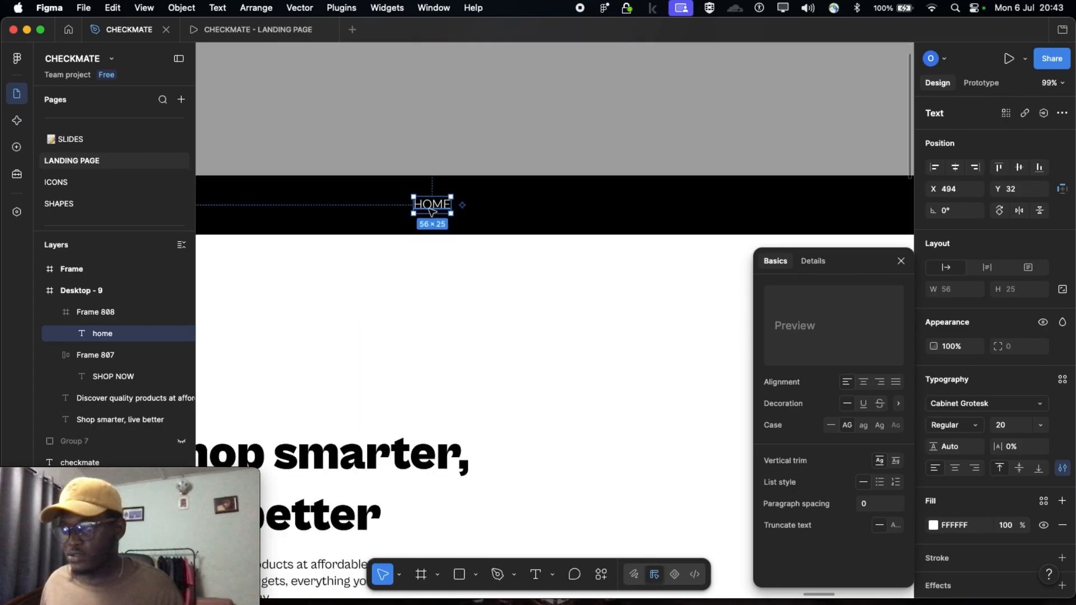
click(513, 215)
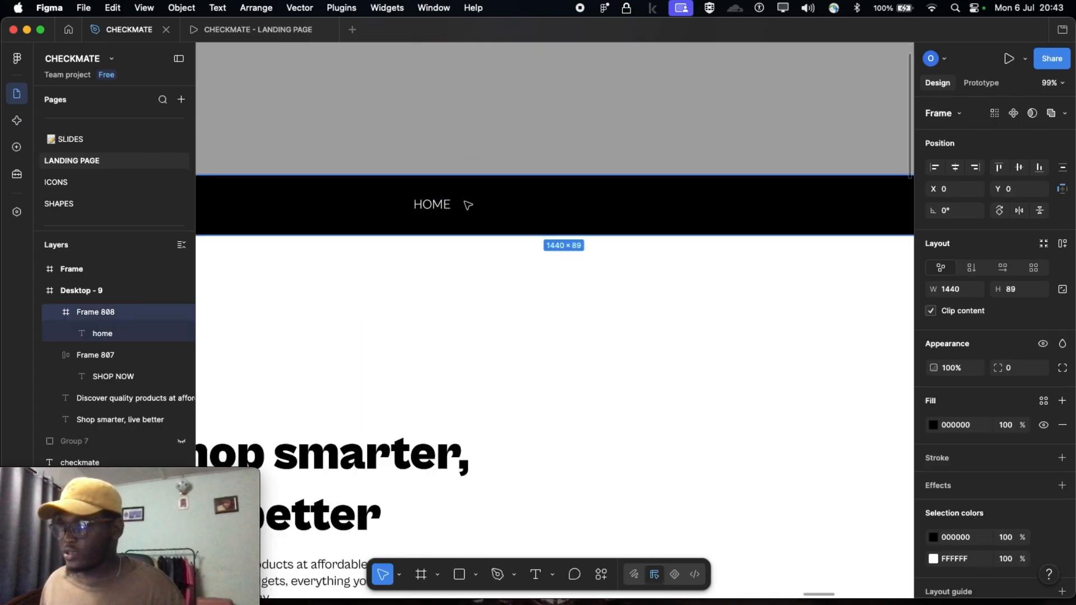
key(super+v)
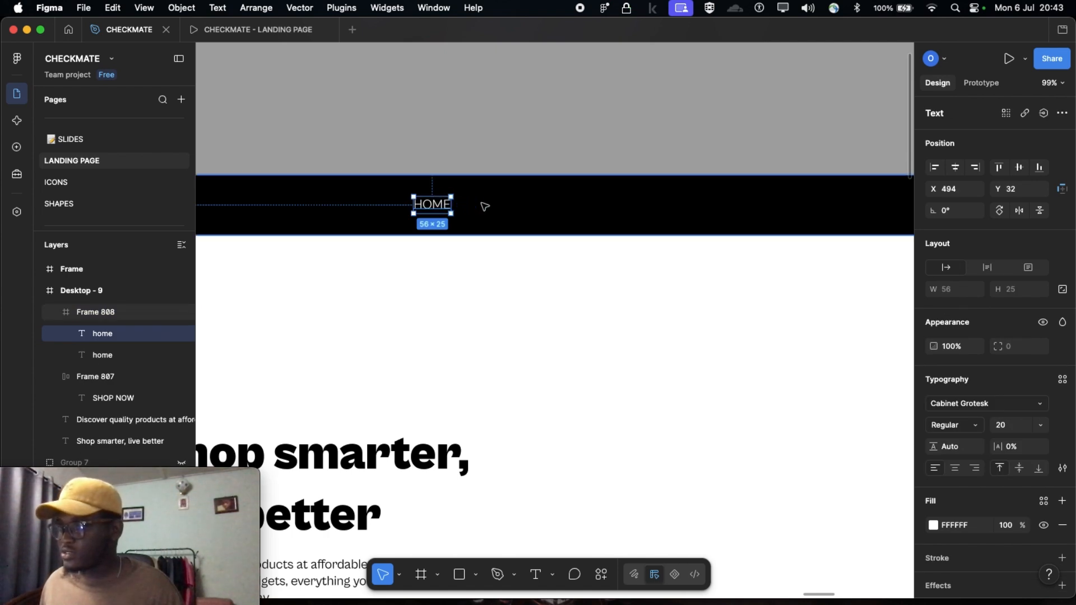
drag(417, 210, 498, 208)
key(super+z)
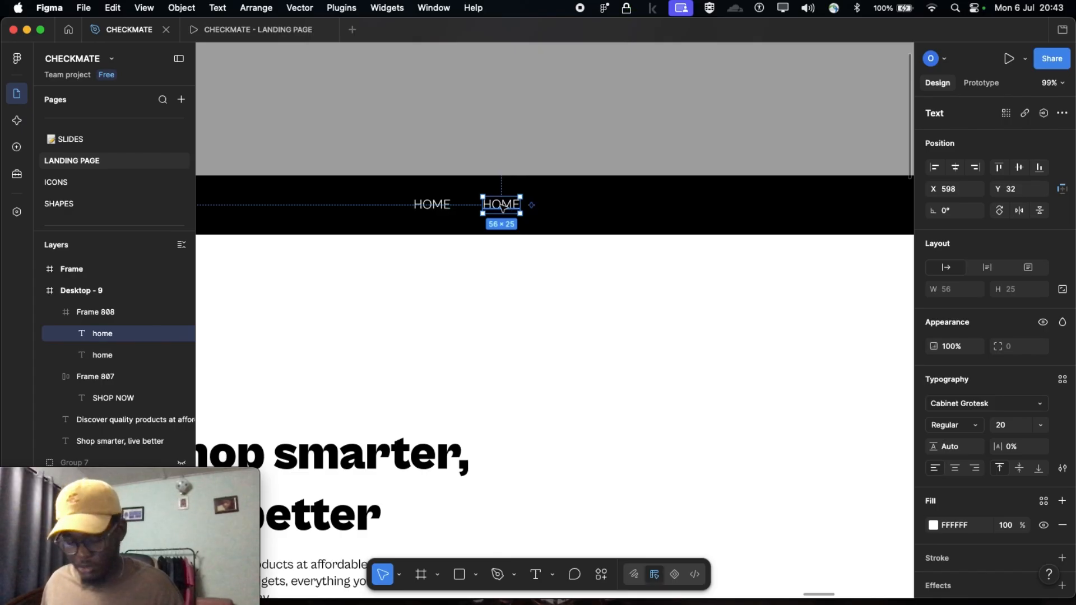
Change the text of the second navigation link to "about"
double_click(501, 207)
text(about)
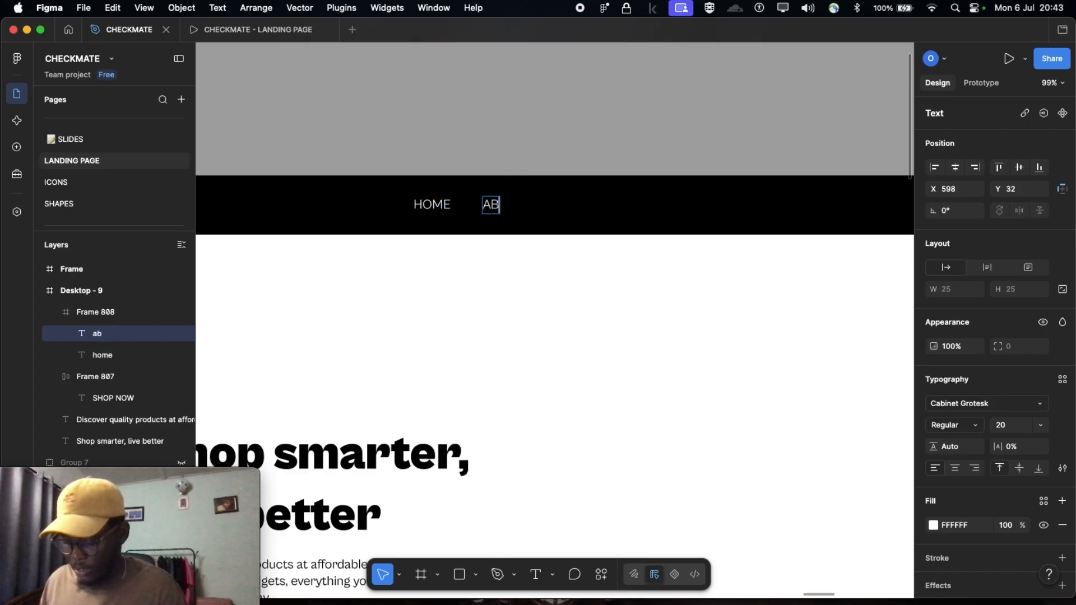
key(Escape)
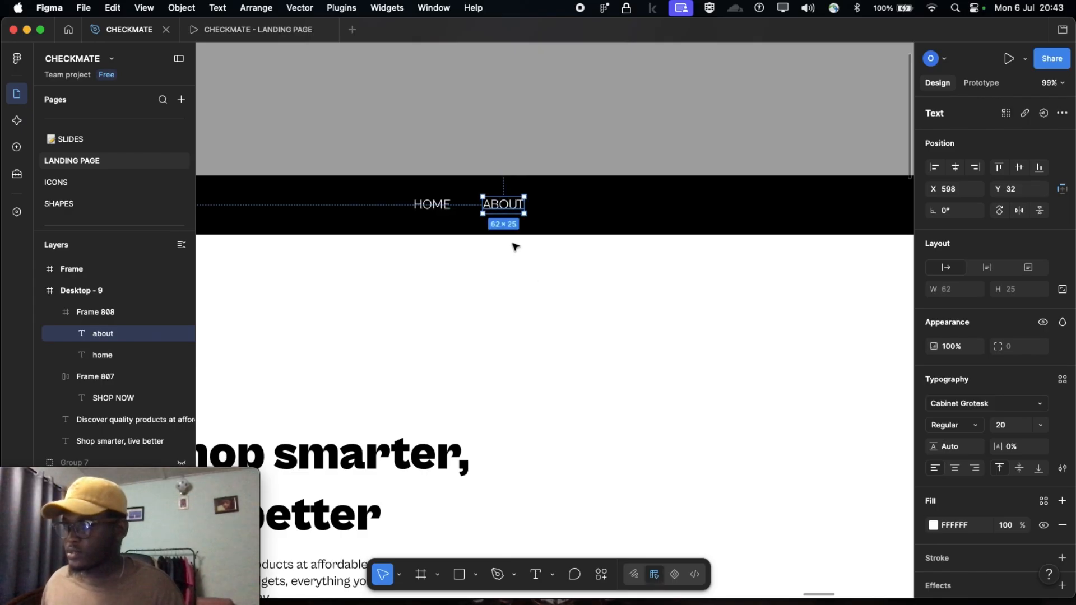
scroll(512, 243, down, 1)
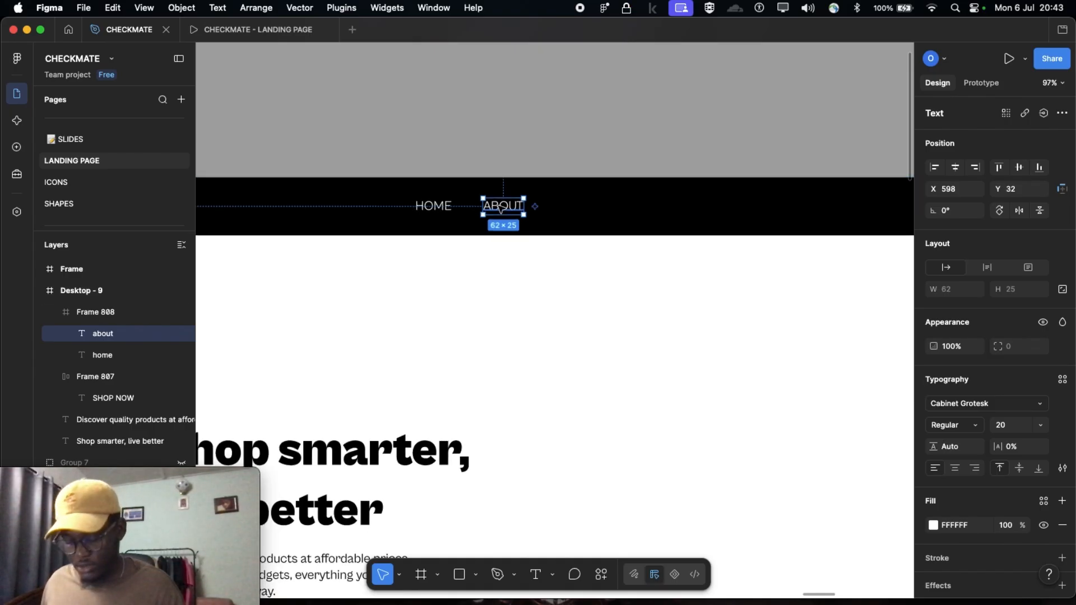
Duplicate the ABOUT link to its right at X 708, Y 32 and change the copy's text to "products"
click(592, 217)
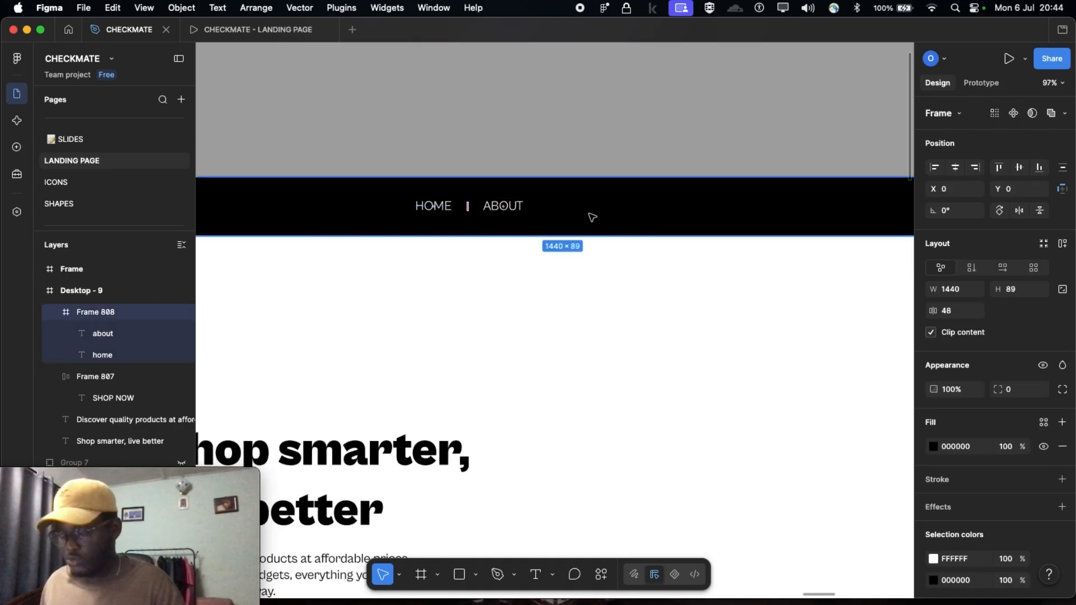
drag(504, 206, 570, 207)
double_click(569, 208)
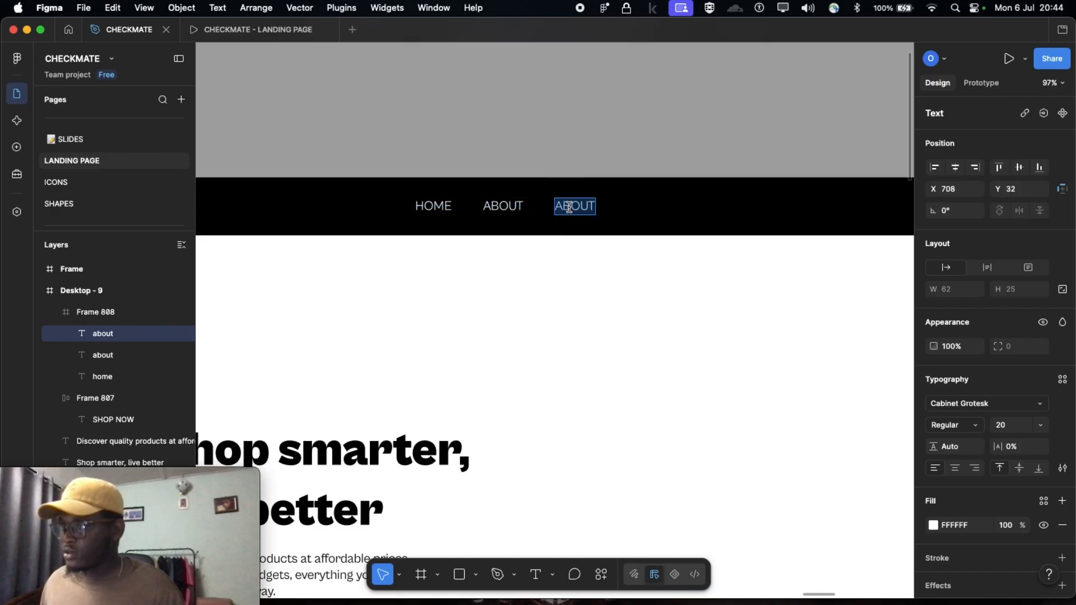
text(produ)
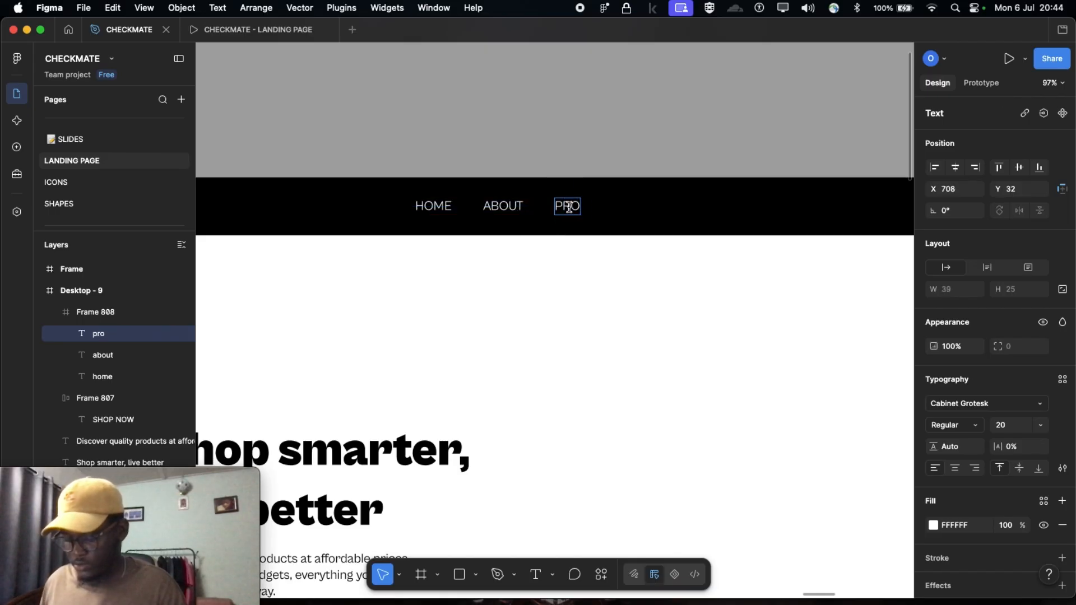
text(cts)
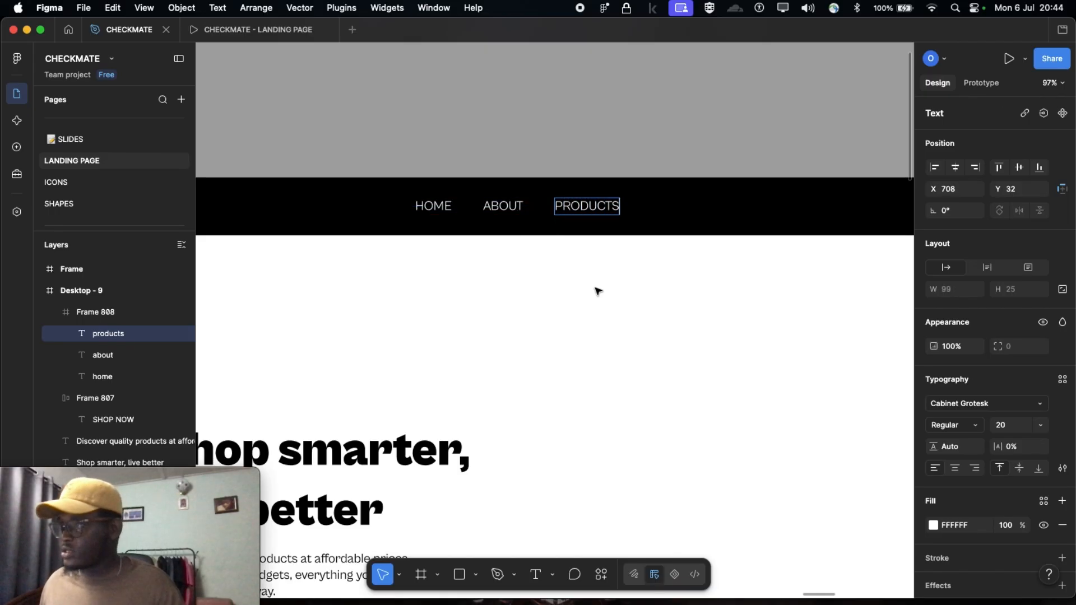
Duplicate the PRODUCTS link in the navigation bar and place the copy to its right at X 855, Y 32
key(Escape)
scroll(596, 291, down, 5)
scroll(595, 290, left, 5)
scroll(588, 281, right, 3)
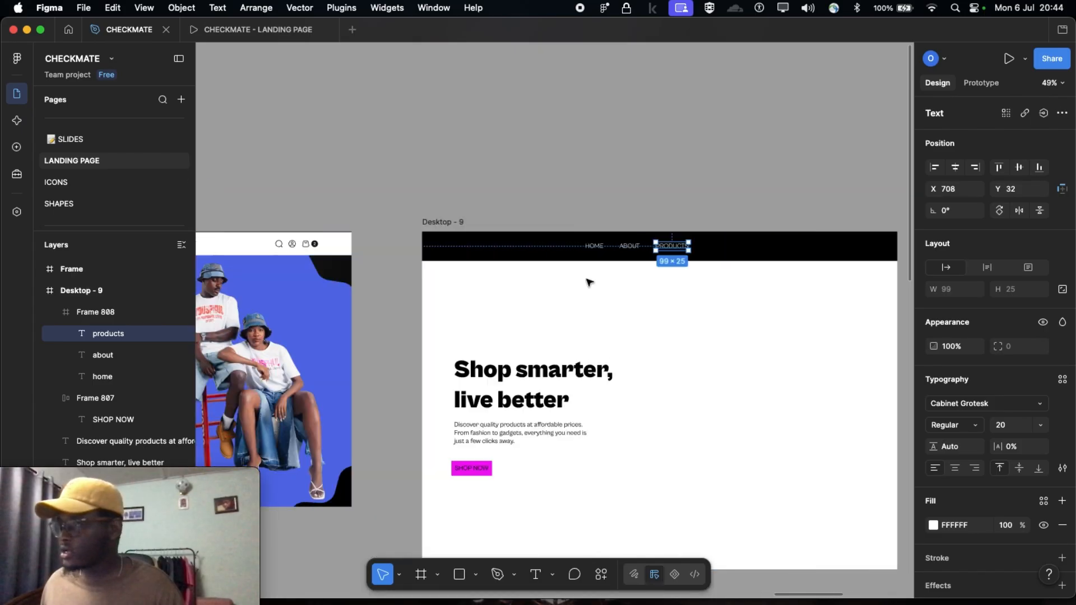
scroll(705, 278, up, 8)
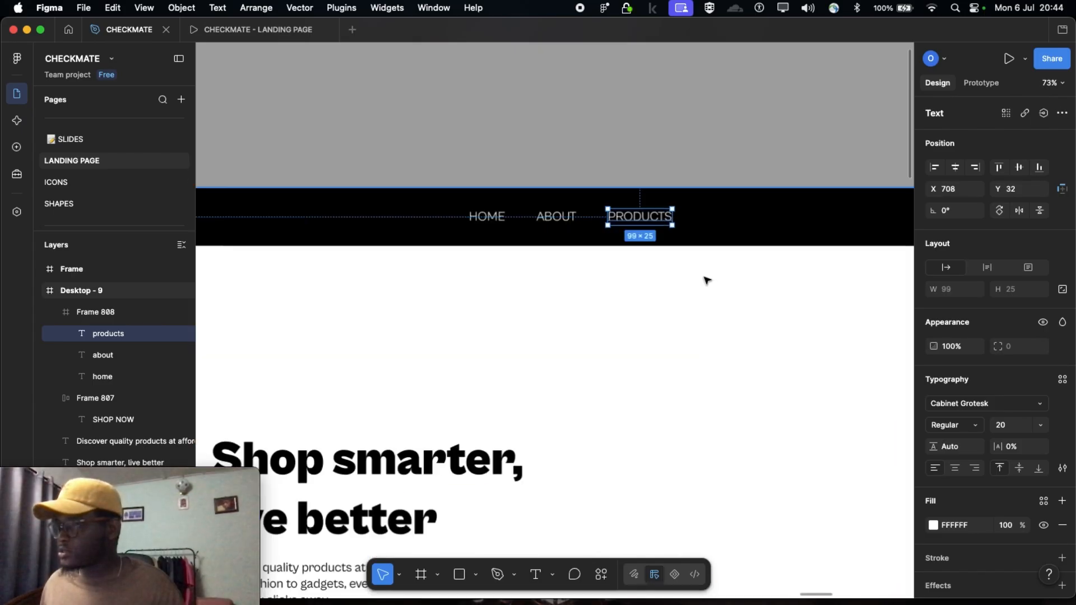
click(727, 220)
click(627, 200)
key(super+d)
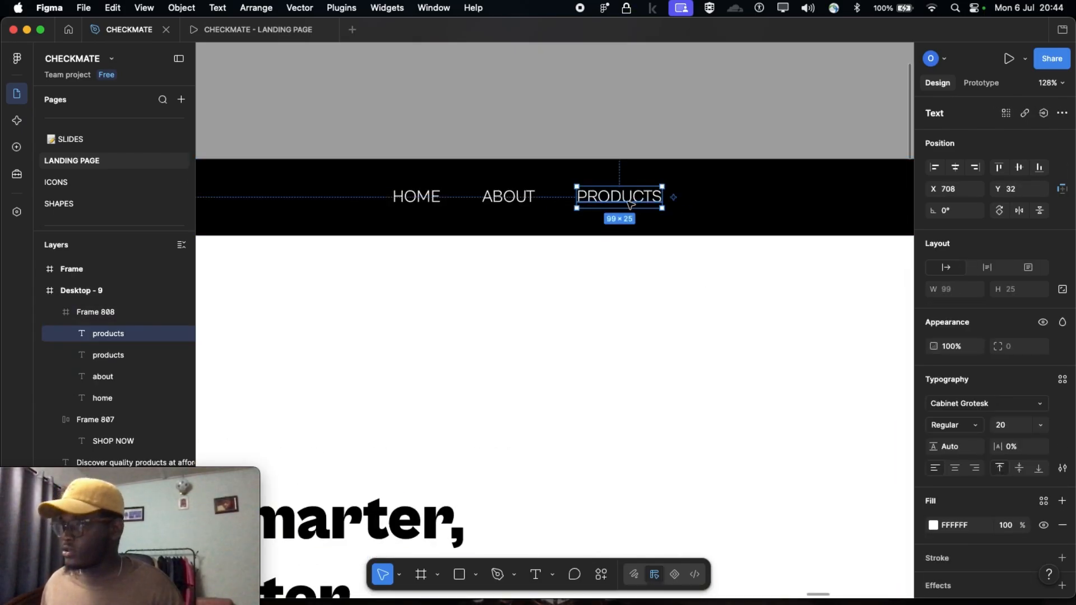
drag(626, 203, 748, 199)
Change the text of the fourth navigation link to "contact"
double_click(747, 197)
text(con)
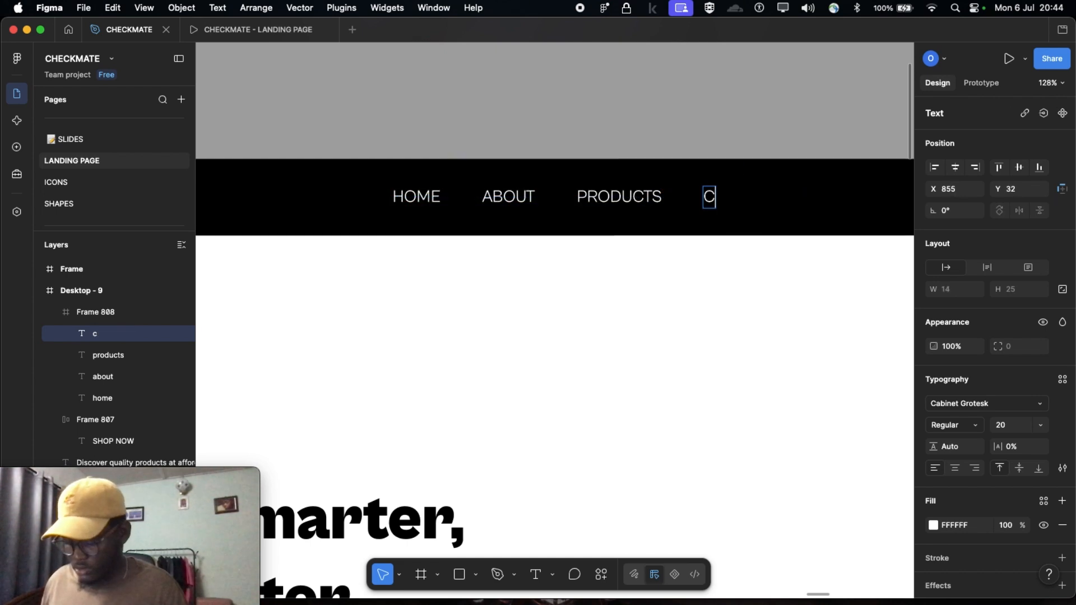
text(tact)
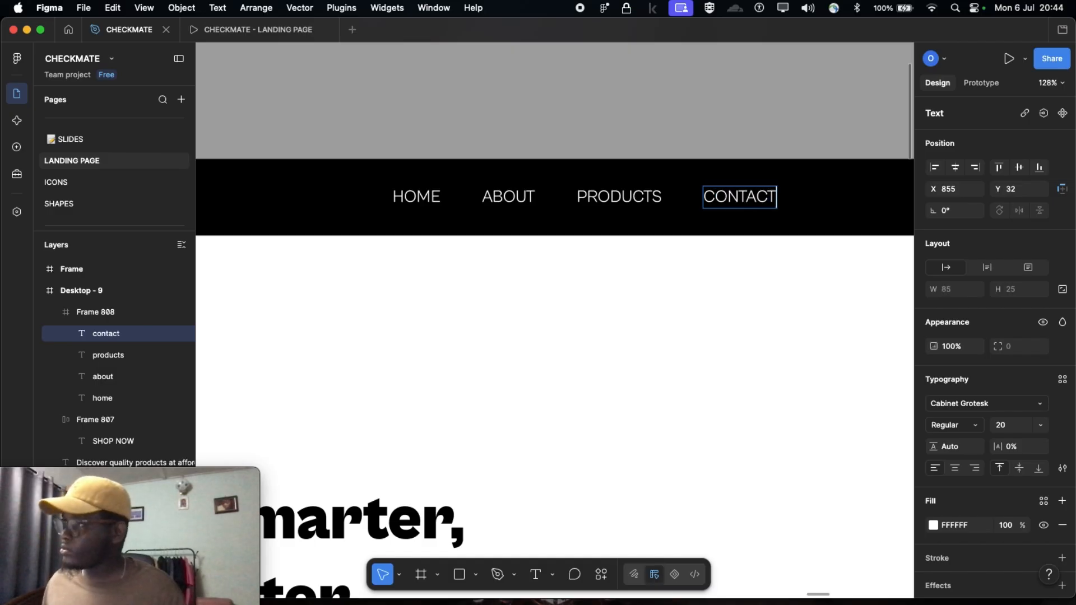
key(Escape)
scroll(738, 276, down, 3)
click(632, 180)
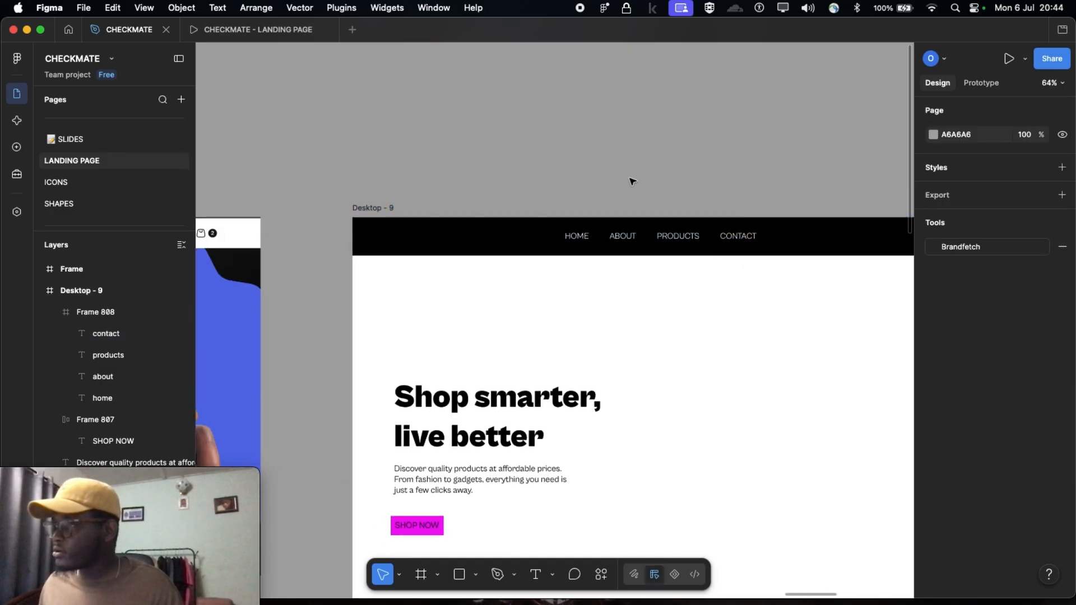
Compare the logo and page links in the Desktop - 1 reference navigation bar with those in Desktop - 9
scroll(630, 197, down, 3)
scroll(598, 204, down, 2)
scroll(373, 197, left, 5)
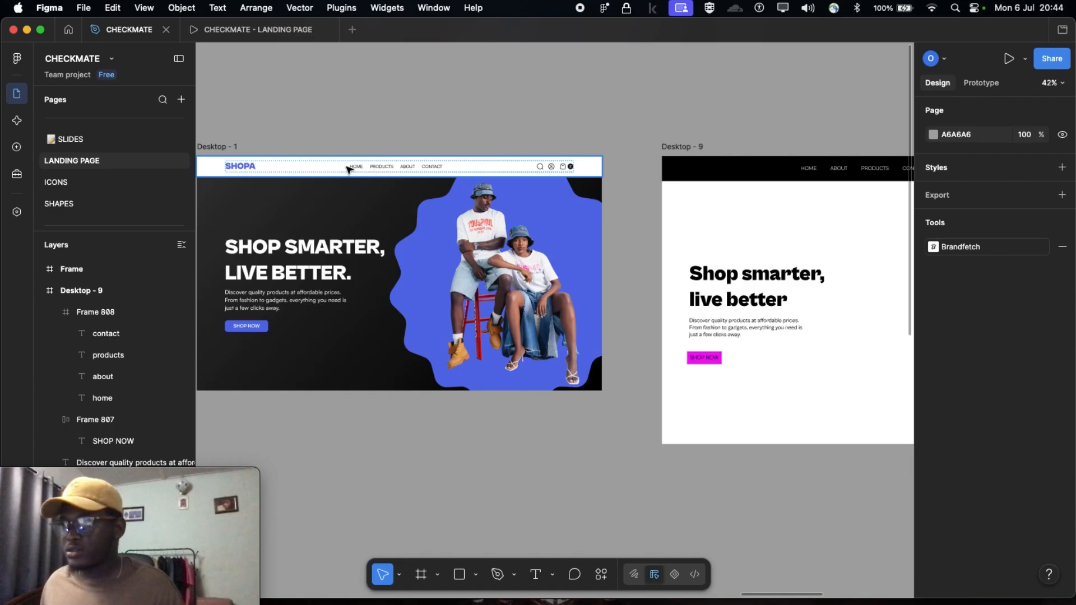
scroll(356, 170, up, 4)
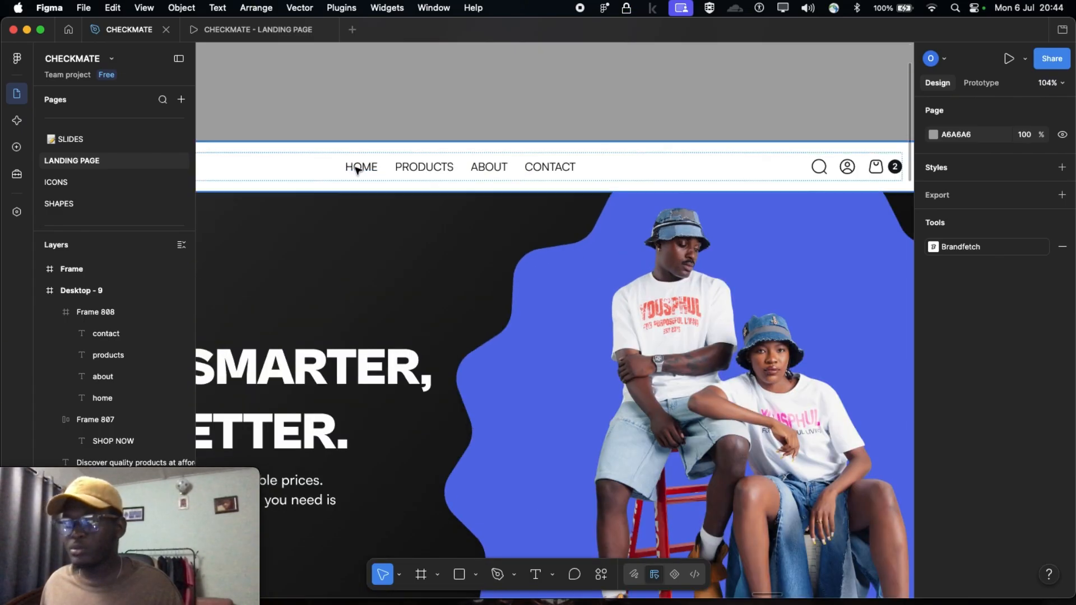
scroll(548, 178, down, 5)
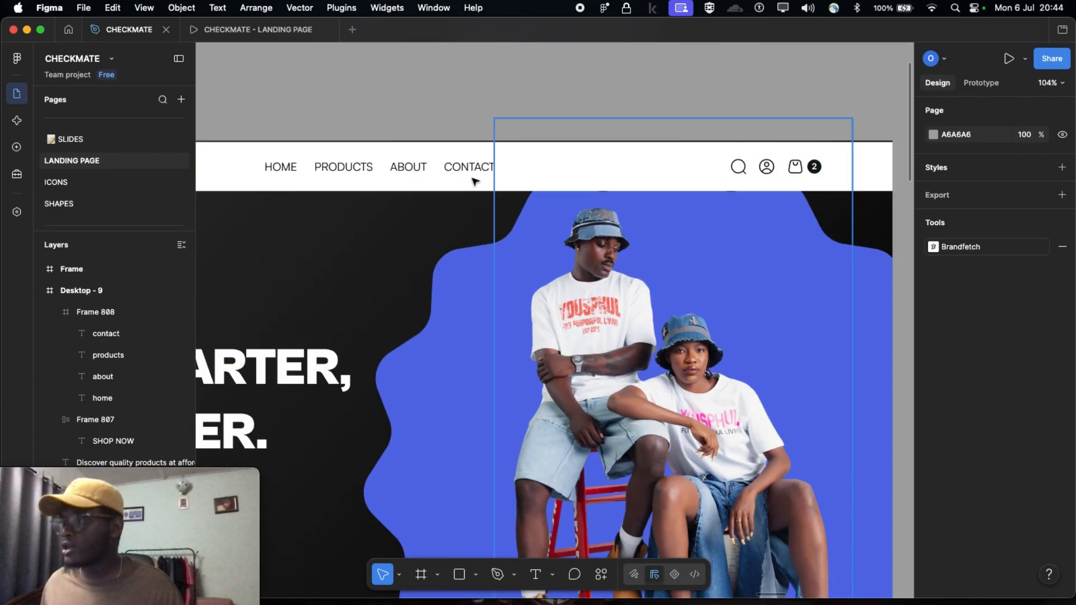
scroll(520, 213, right, 10)
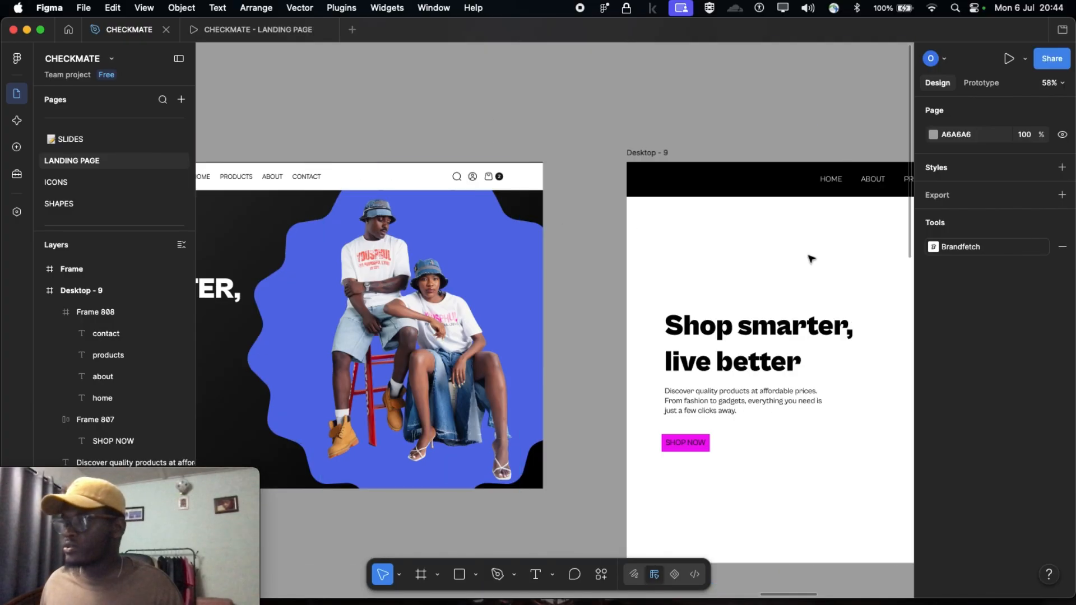
scroll(562, 298, left, 2)
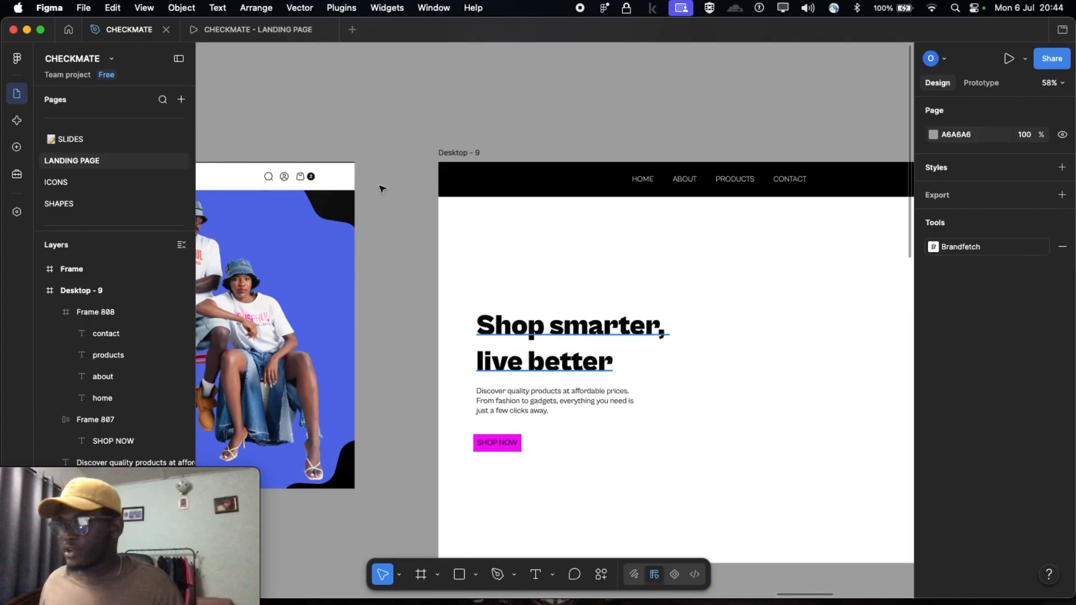
scroll(292, 176, left, 7)
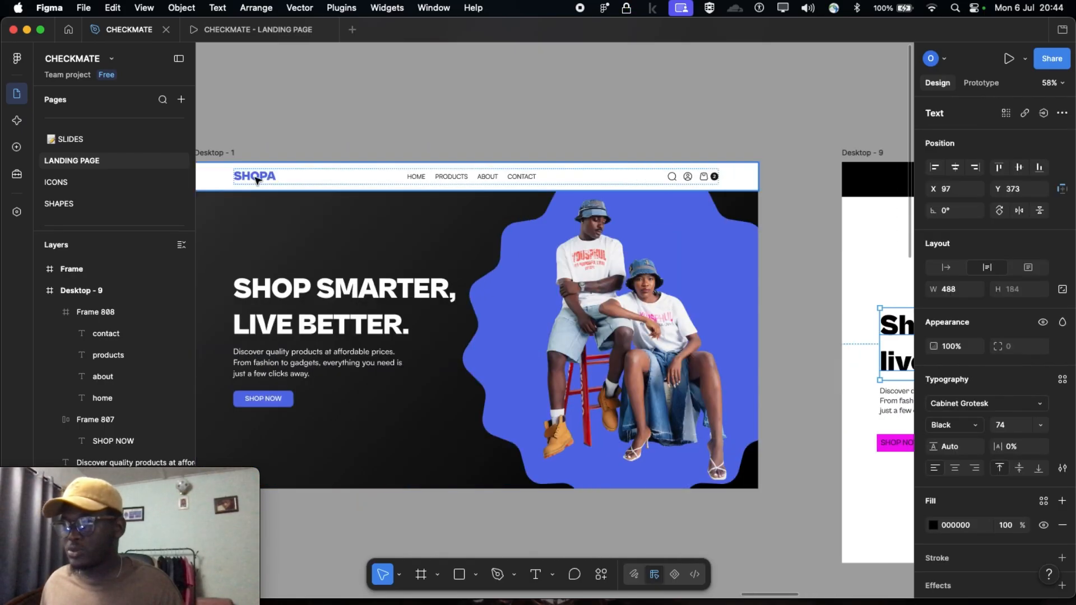
scroll(259, 179, right, 9)
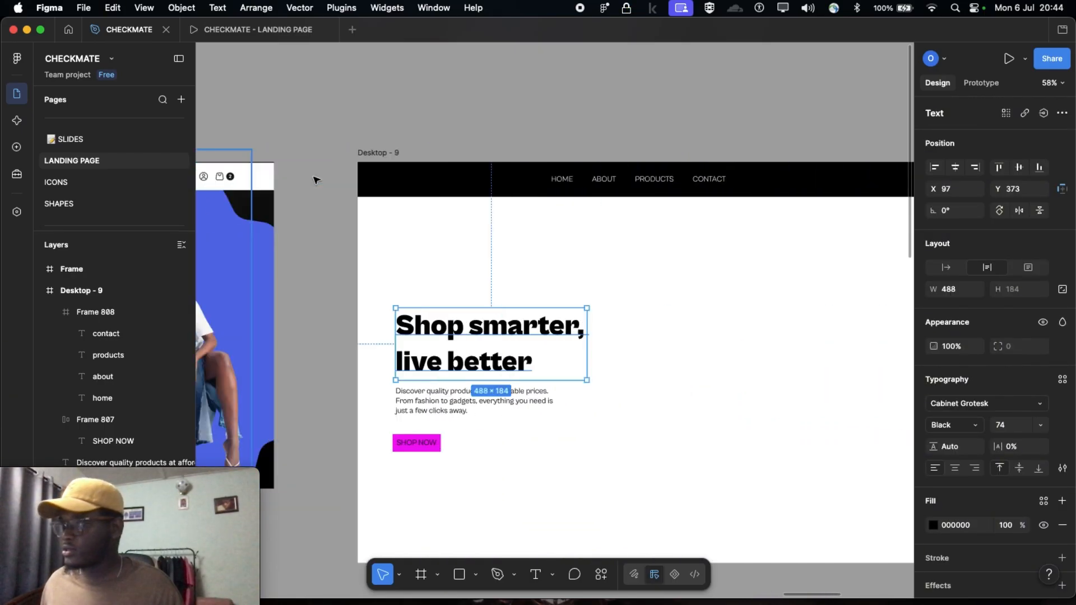
scroll(547, 183, up, 5)
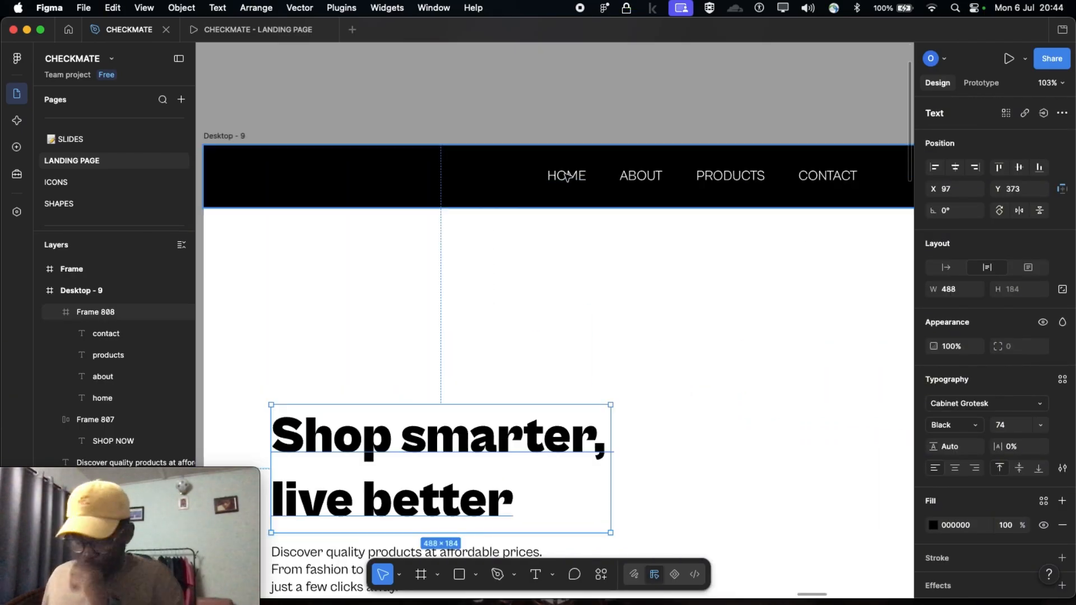
Duplicate the HOME link and place the copy at the start of the navigation bar, at X 64, Y 32
click(583, 177)
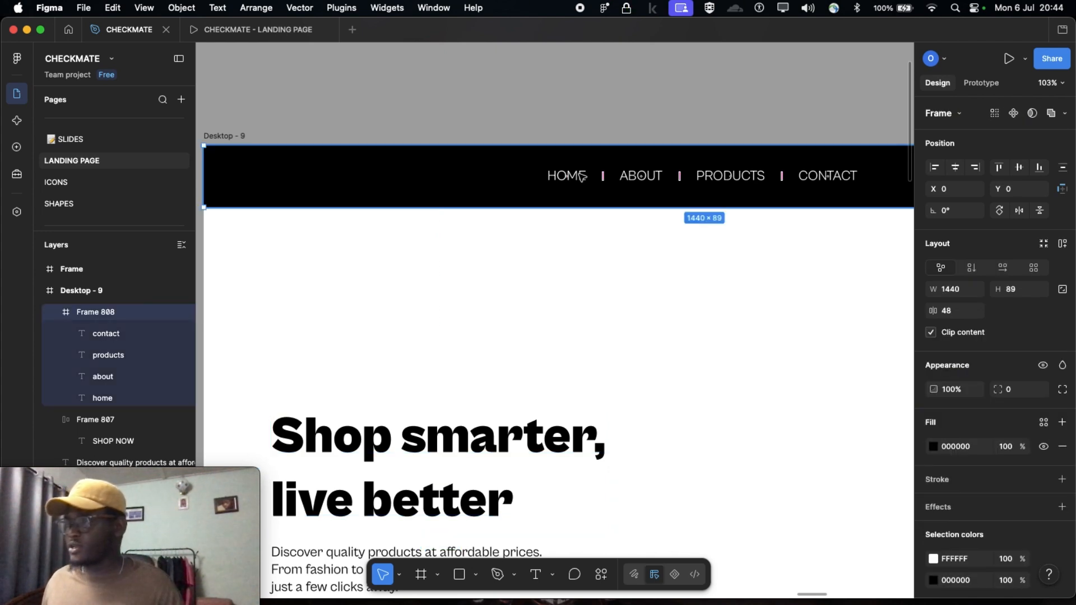
click(580, 178)
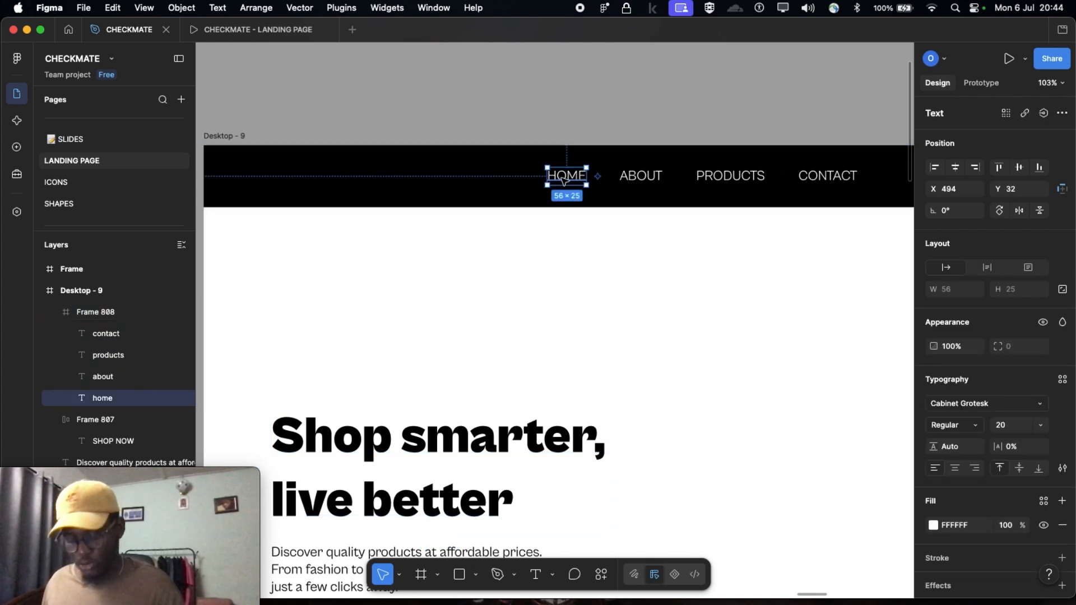
click(474, 188)
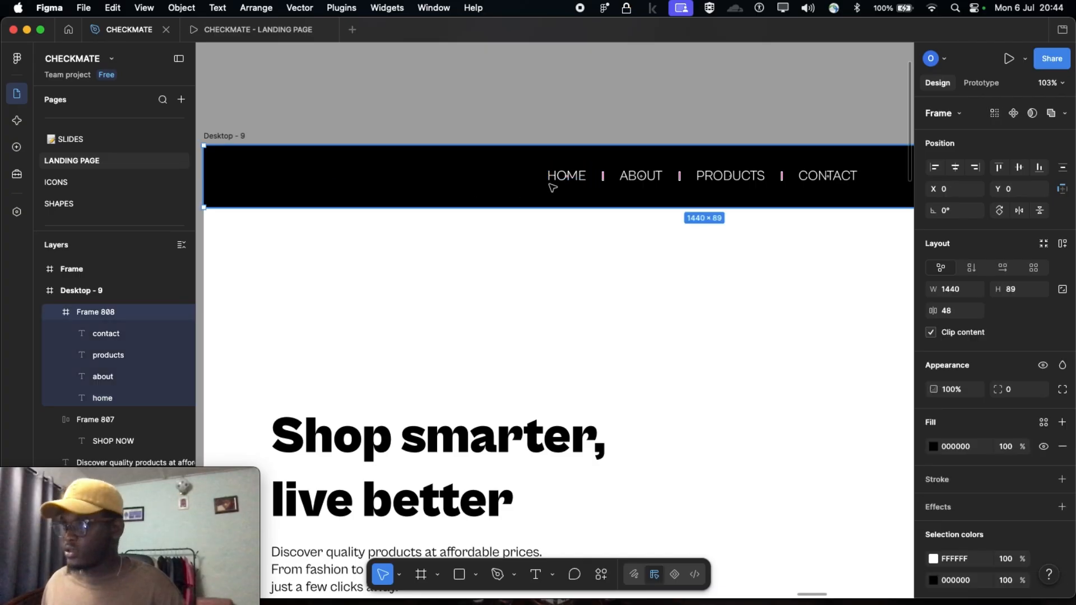
click(565, 177)
drag(561, 180, 264, 179)
scroll(384, 253, down, 1)
scroll(314, 222, left, 1)
scroll(314, 222, left, 1)
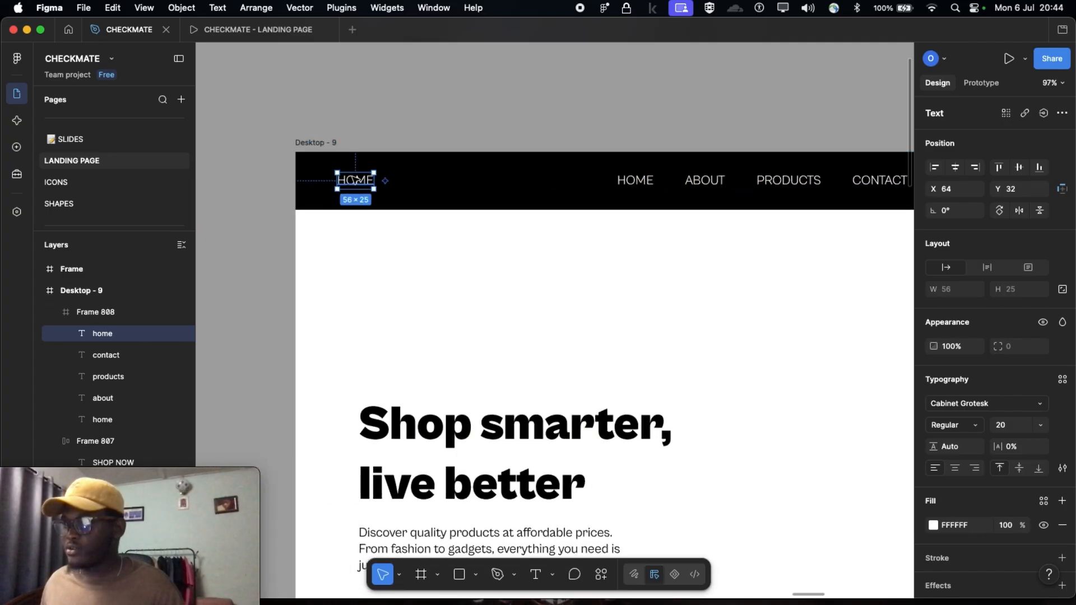
Change the text of the HOME copy at the start of the navigation bar to "shopa" and set its font weight to Black
key(Return)
text(shopa)
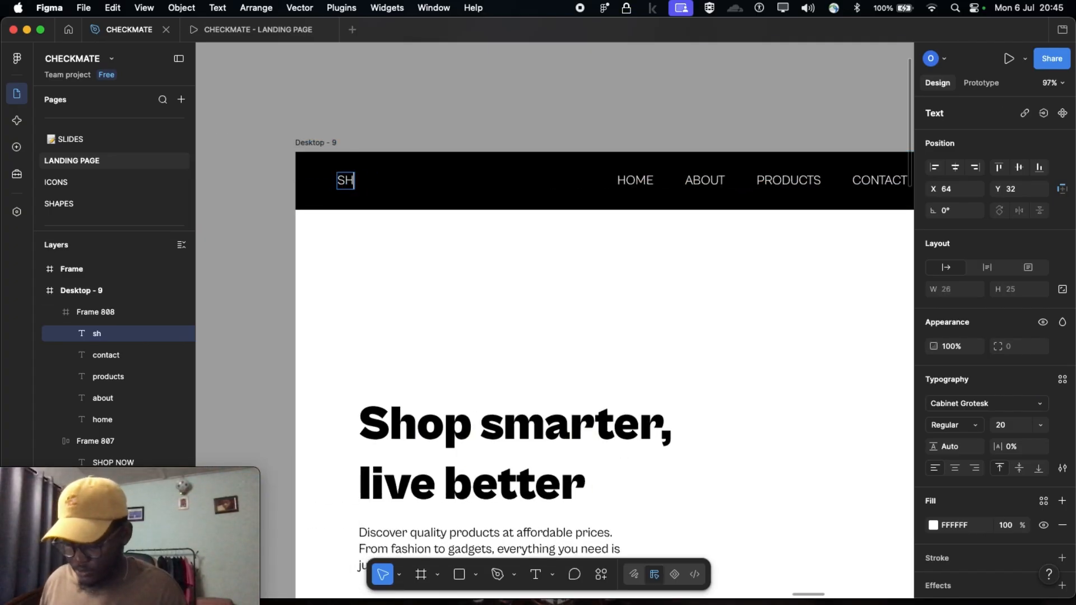
key(Escape)
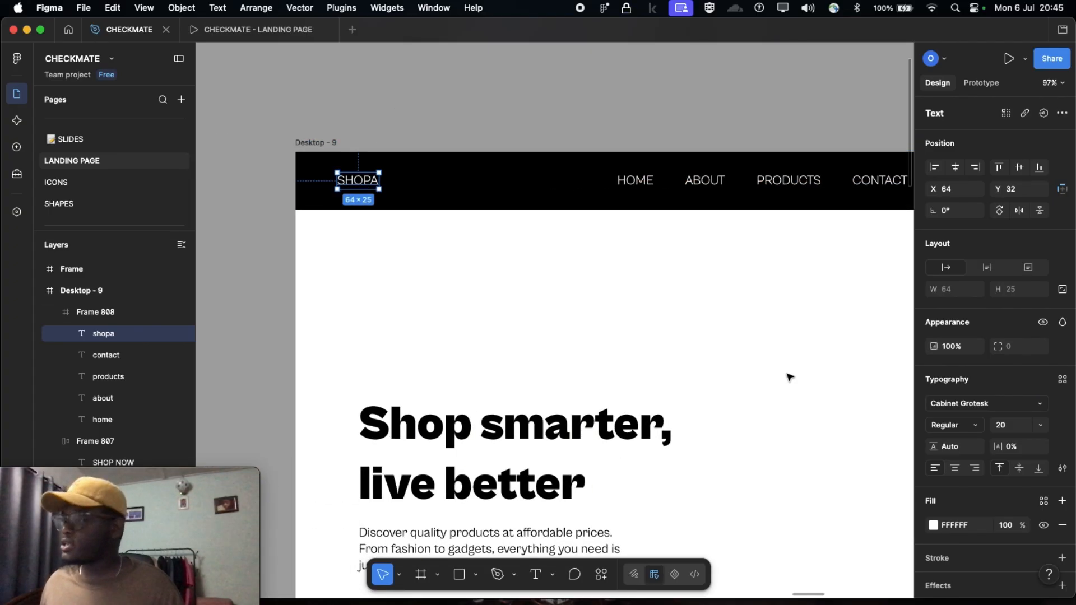
click(974, 429)
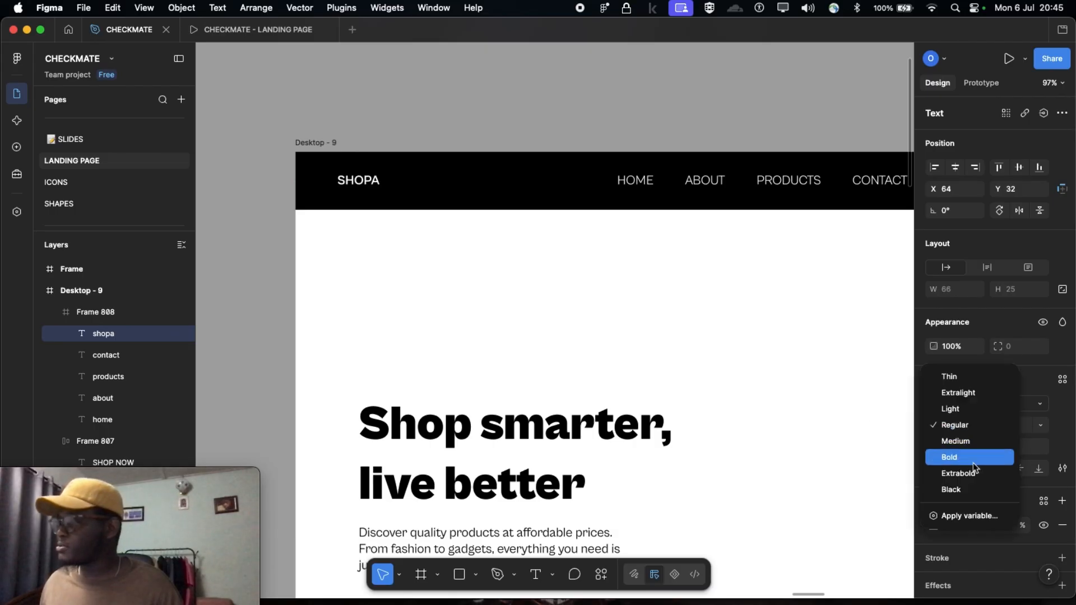
click(974, 482)
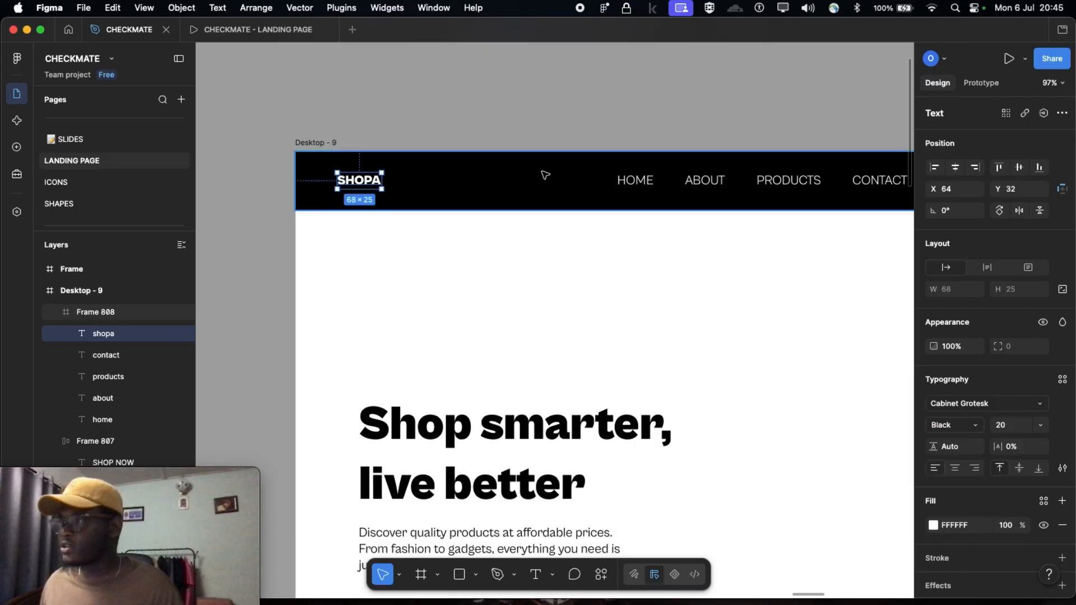
click(502, 127)
Examine the Desktop - 1 reference hero section, including its logo, headline, button and model image
scroll(572, 293, down, 5)
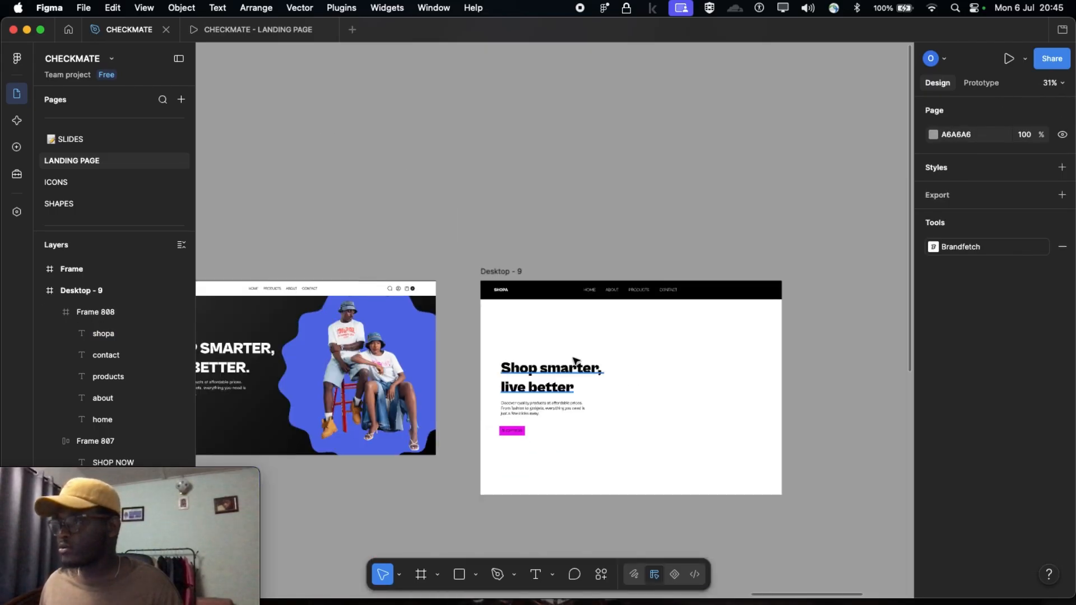
scroll(561, 348, left, 2)
scroll(420, 325, left, 3)
scroll(360, 314, up, 3)
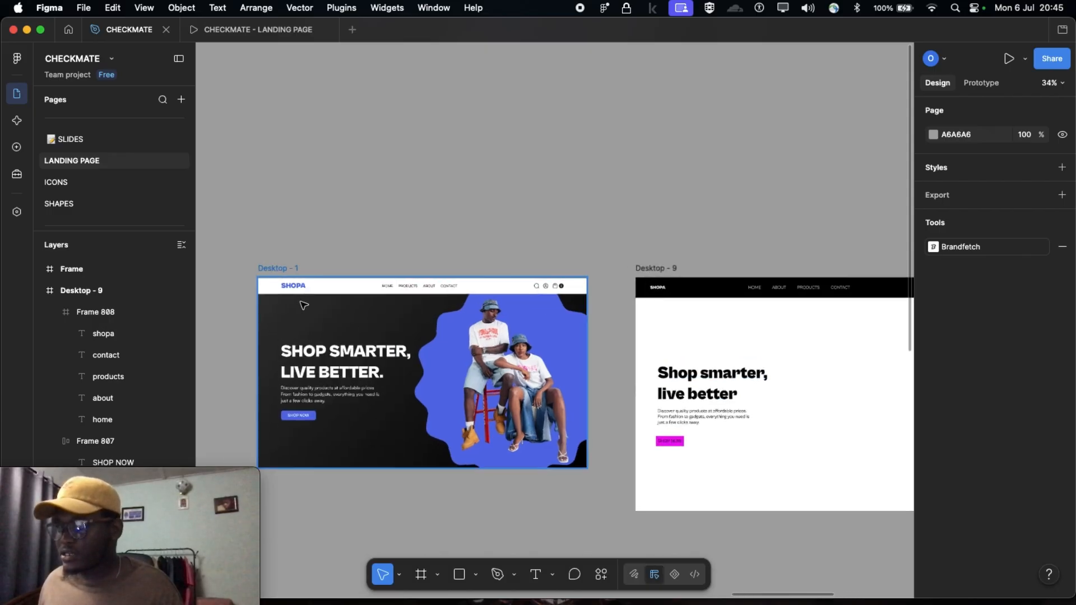
scroll(296, 297, down, 1)
scroll(289, 252, up, 5)
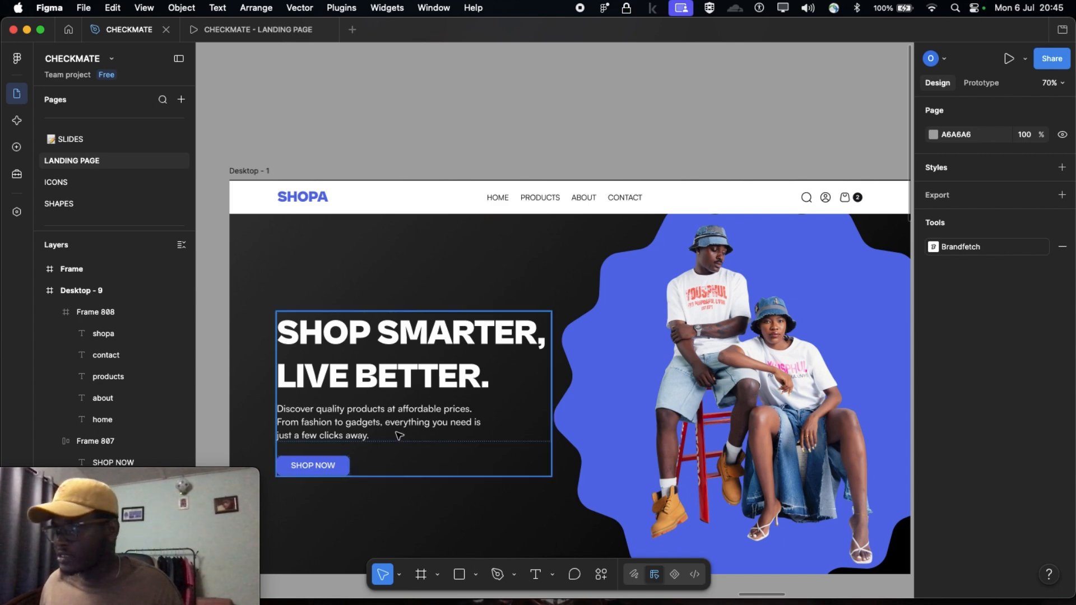
scroll(399, 435, right, 3)
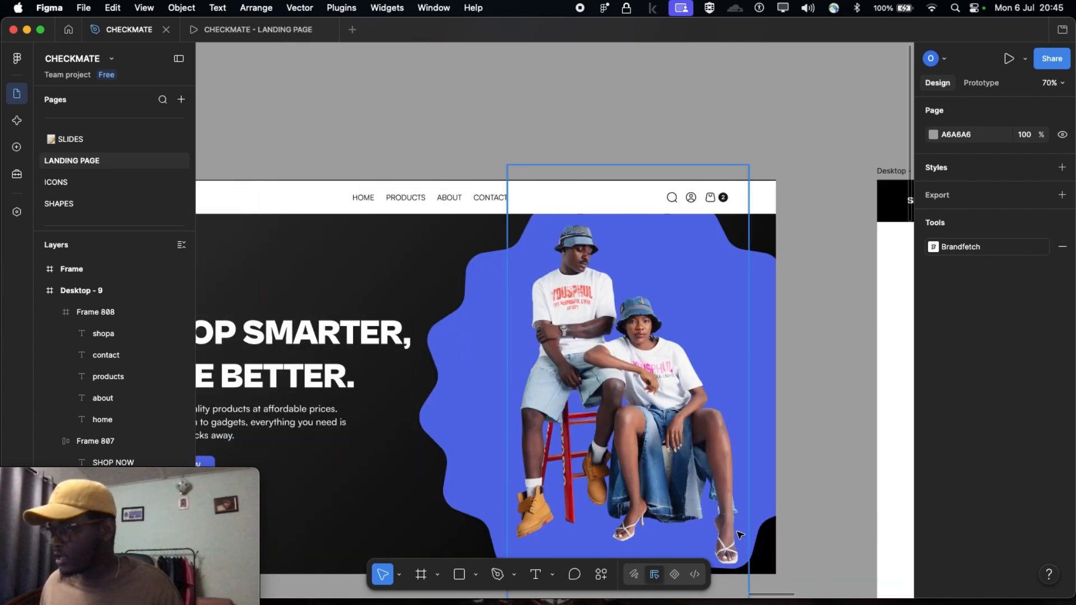
scroll(740, 536, down, 2)
scroll(740, 535, down, 1)
scroll(640, 466, left, 1)
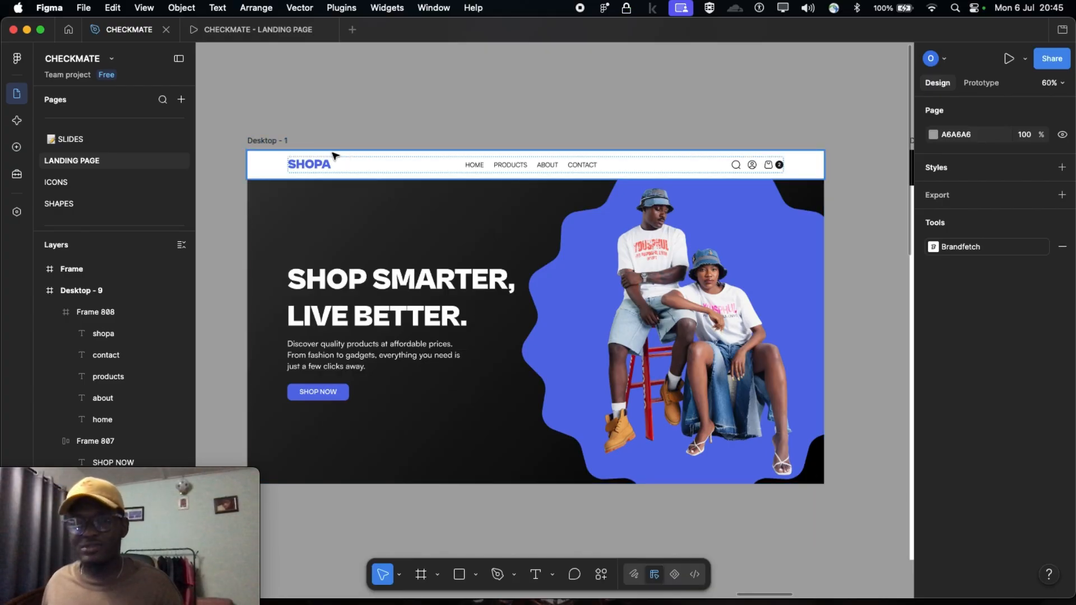
scroll(550, 223, down, 2)
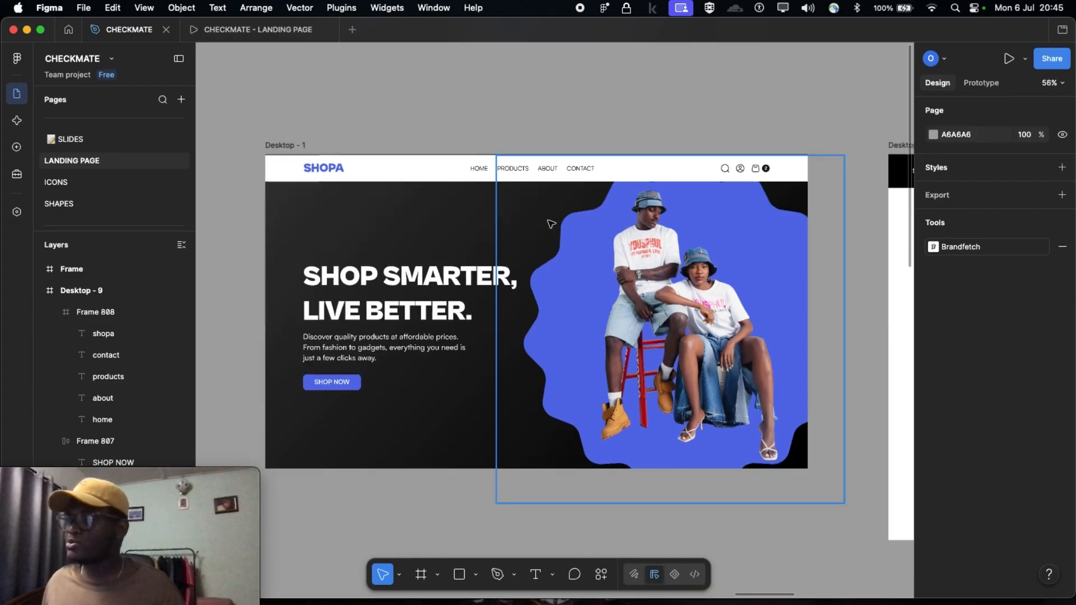
Inspect the fill and layout guide properties of the Desktop - 1 reference frame
click(289, 148)
scroll(960, 434, down, 5)
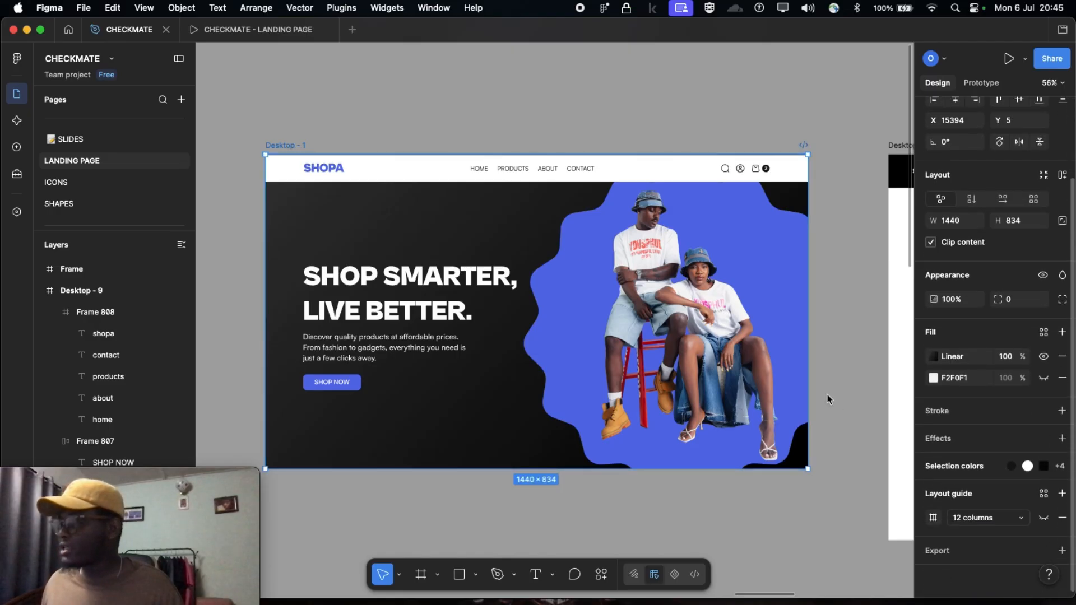
scroll(841, 392, right, 4)
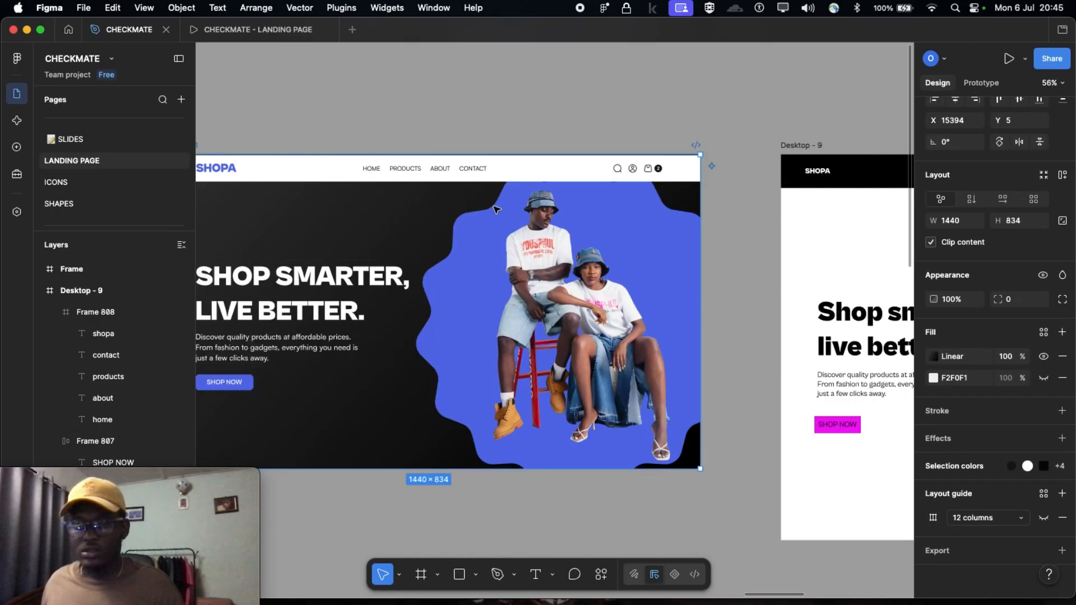
scroll(550, 203, right, 6)
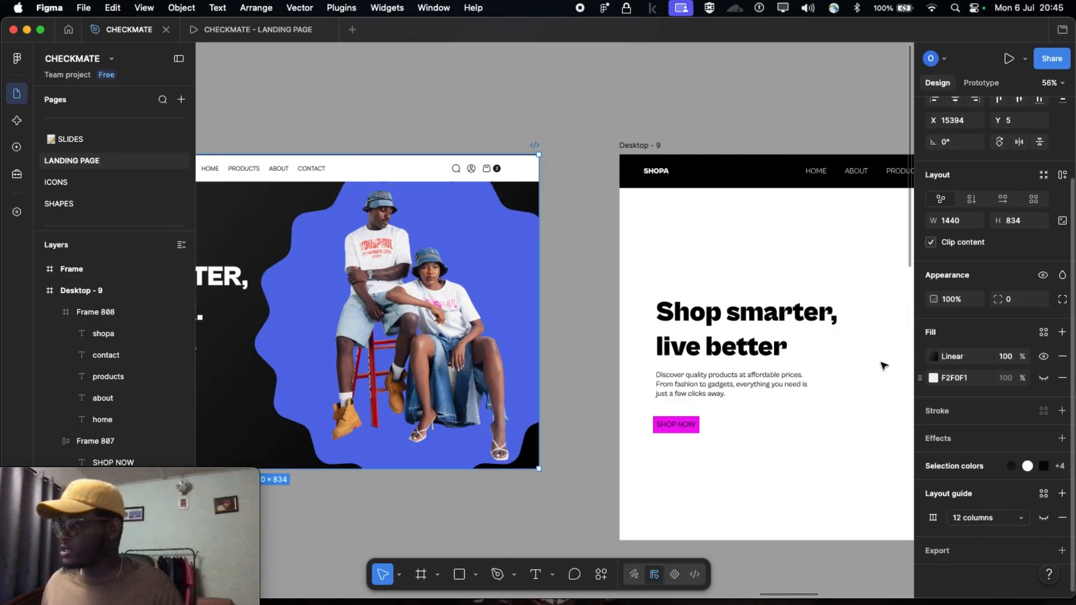
scroll(841, 362, right, 4)
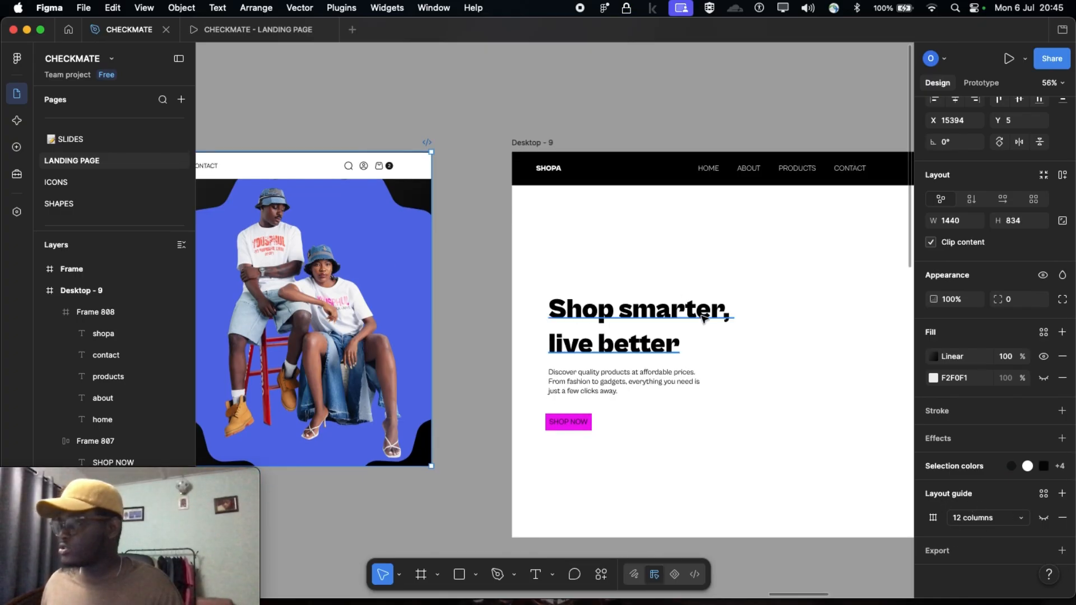
Add a layout guide to the Desktop - 9 frame and set its type to Columns
click(723, 117)
scroll(561, 155, right, 4)
scroll(560, 155, right, 5)
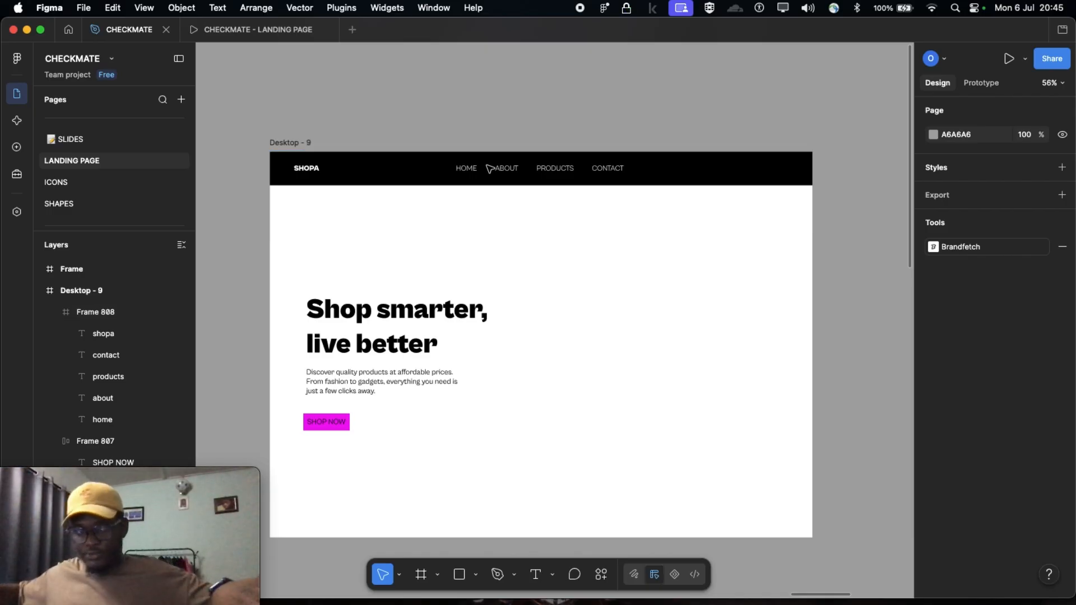
click(297, 144)
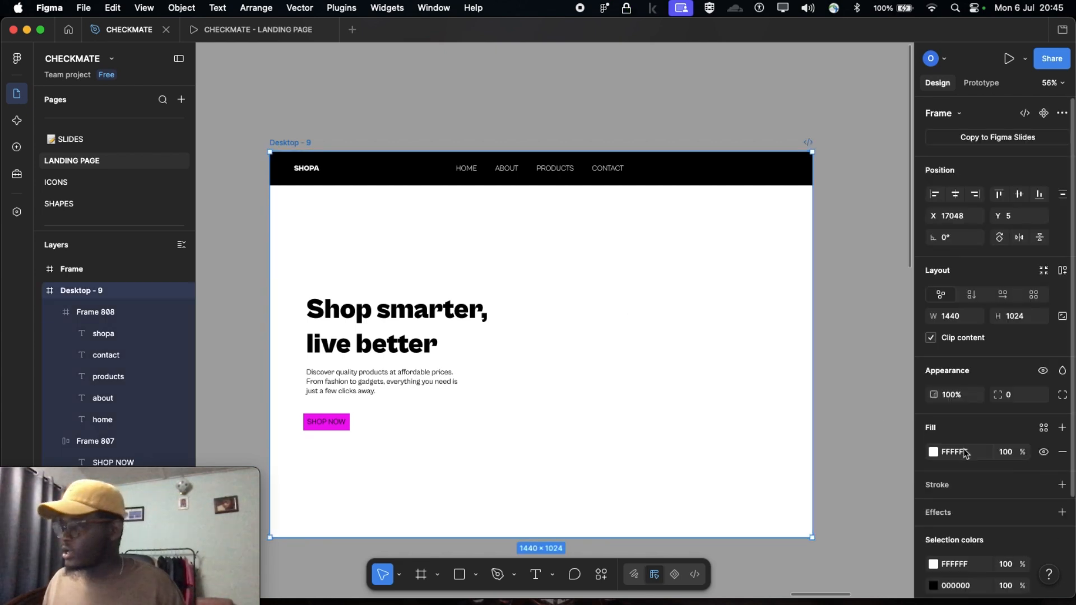
scroll(966, 454, down, 2)
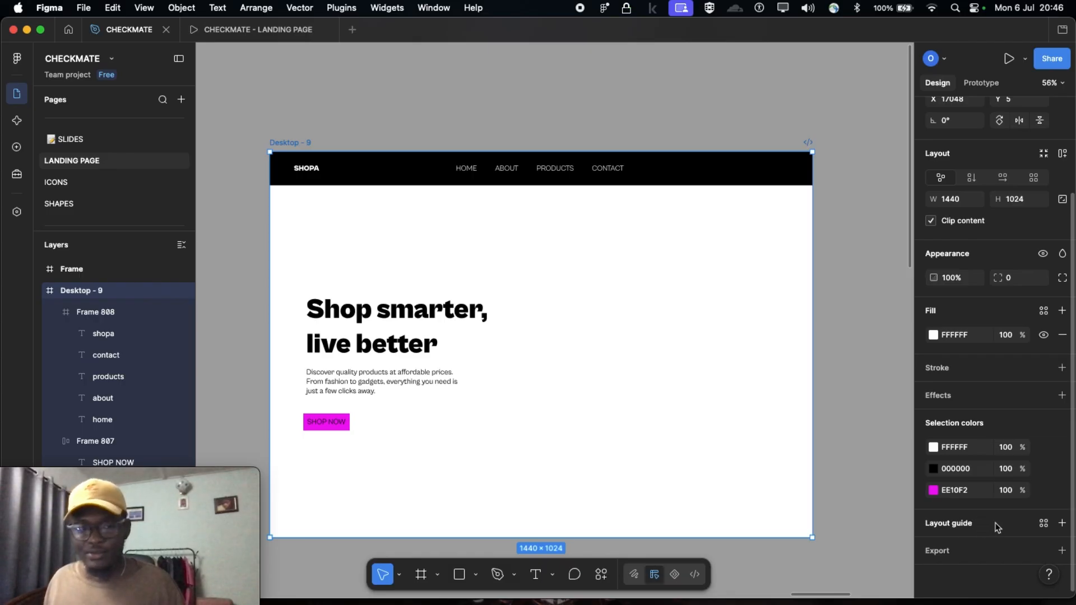
click(1062, 524)
scroll(829, 491, down, 2)
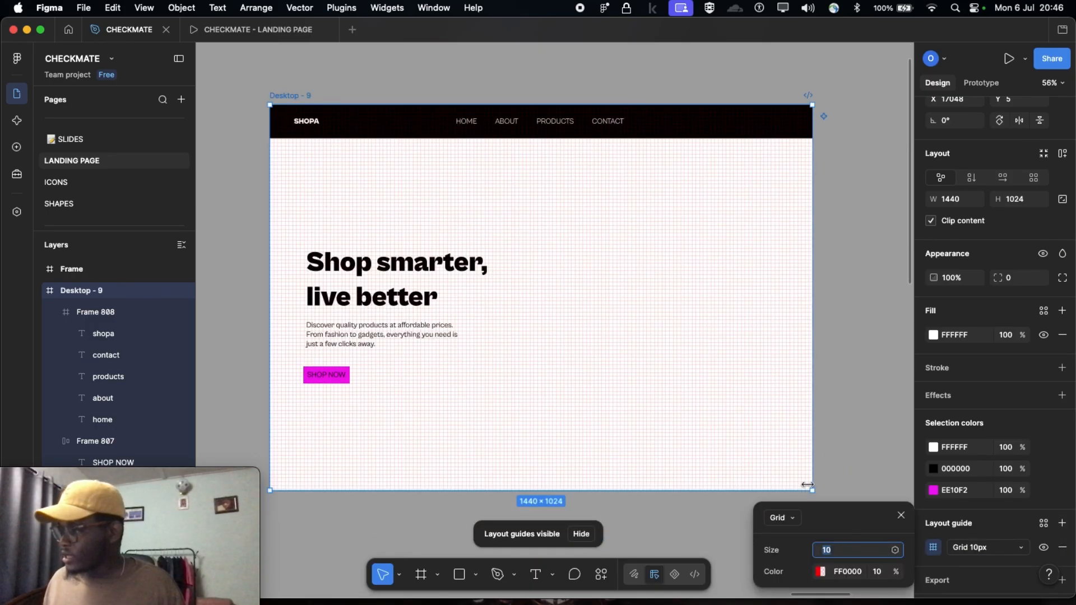
click(784, 518)
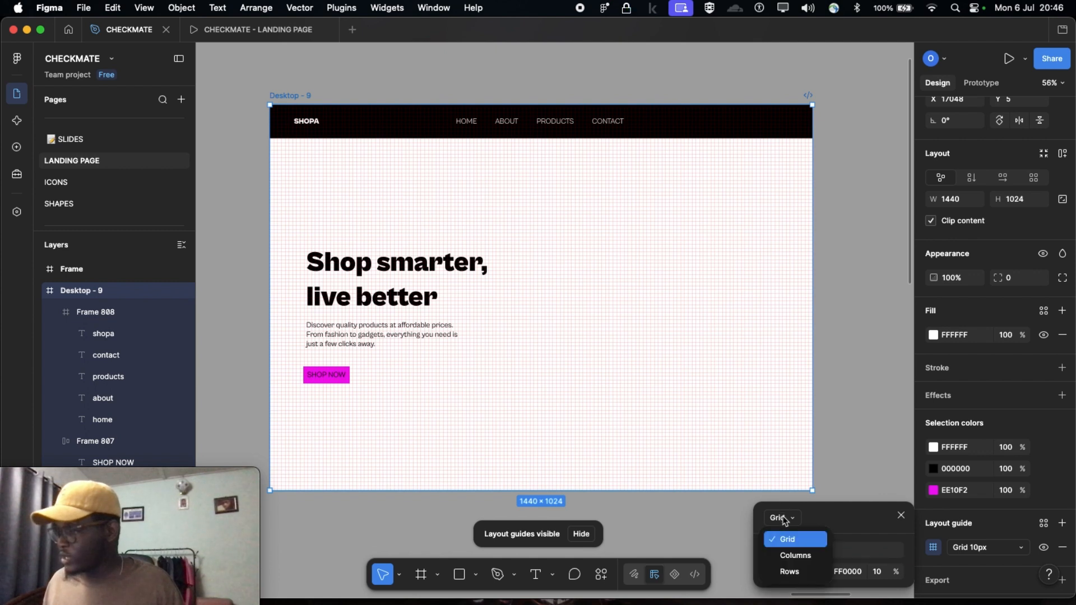
click(796, 556)
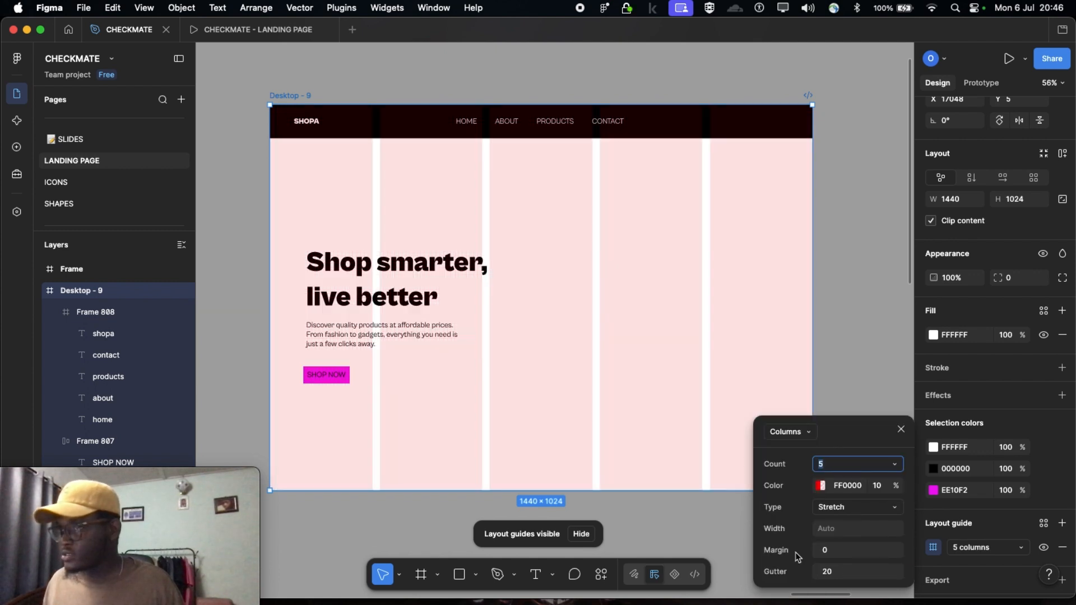
Switch the Desktop - 9 layout guide to Rows and back to Columns
click(792, 433)
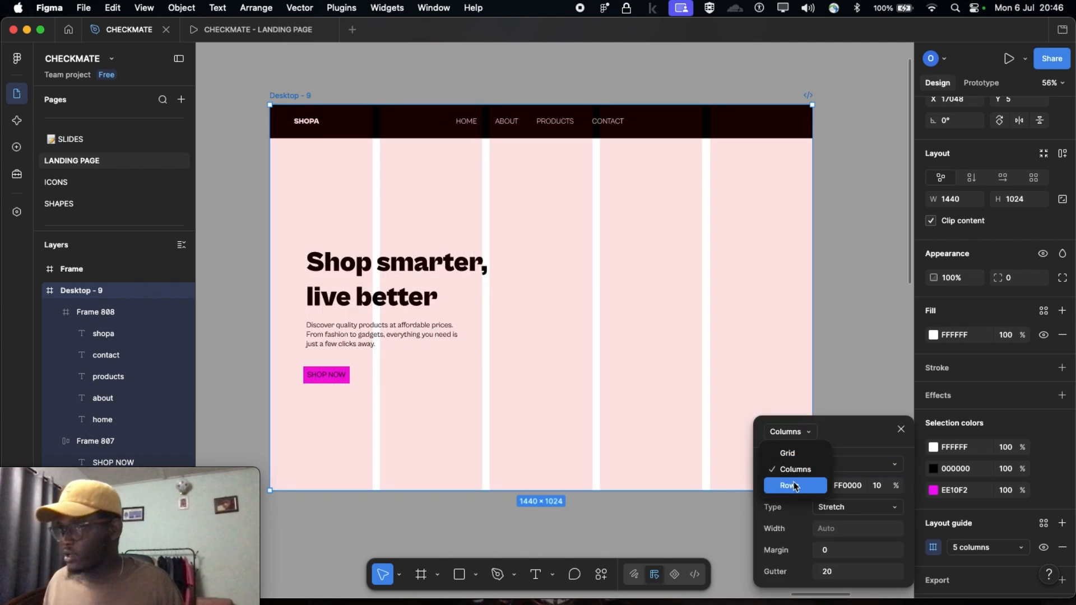
click(794, 487)
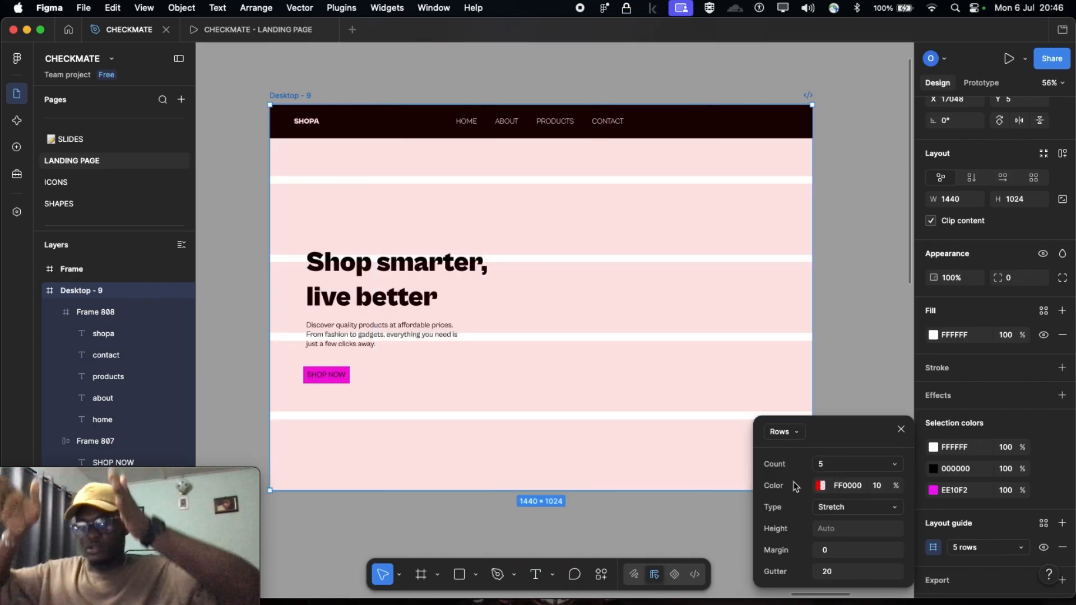
click(792, 434)
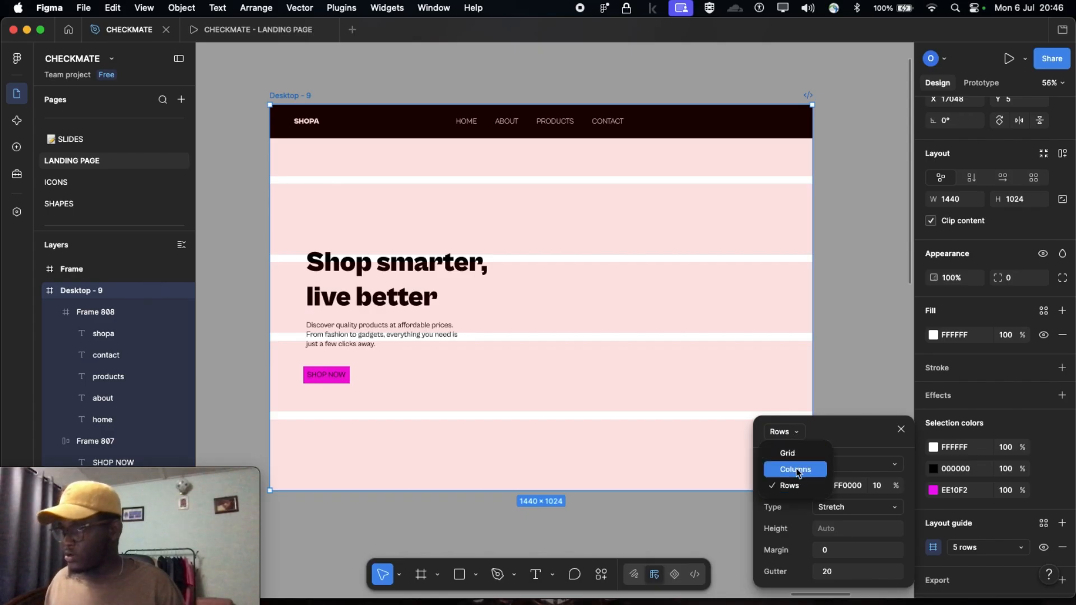
click(798, 470)
Examine the Desktop - 3 landing page design and the column guide across the Desktop - 9 frame
scroll(577, 437, down, 2)
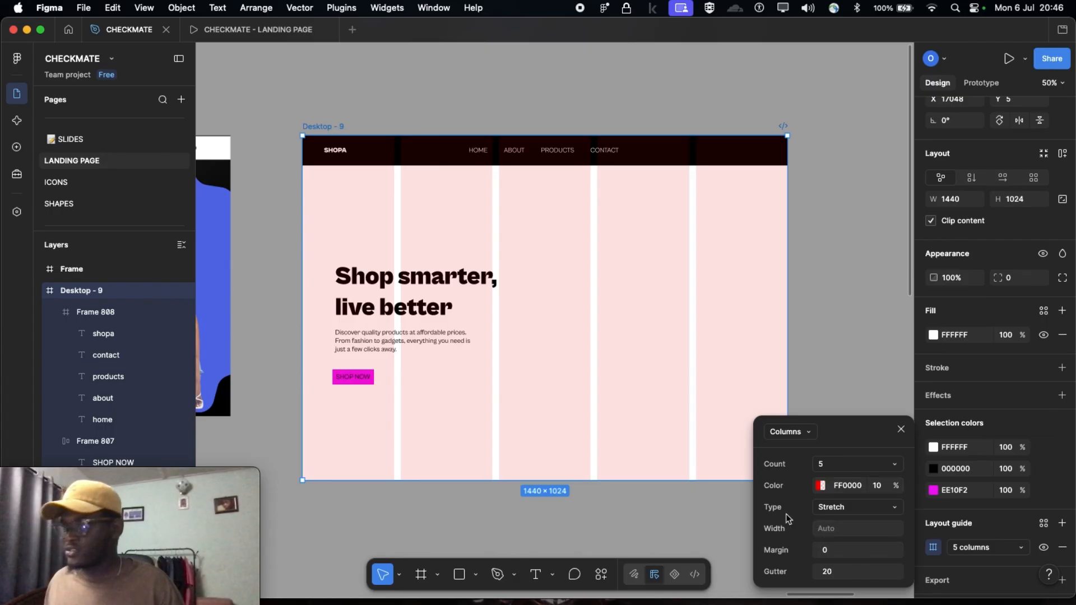
scroll(604, 398, down, 5)
scroll(545, 354, left, 3)
scroll(543, 352, left, 10)
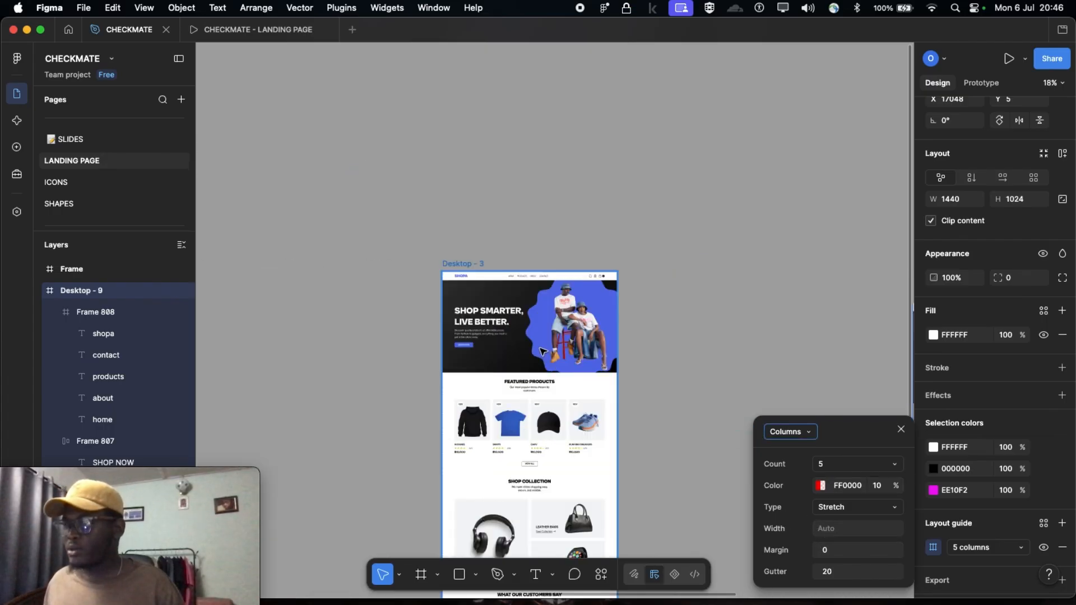
scroll(539, 349, down, 5)
scroll(538, 349, up, 5)
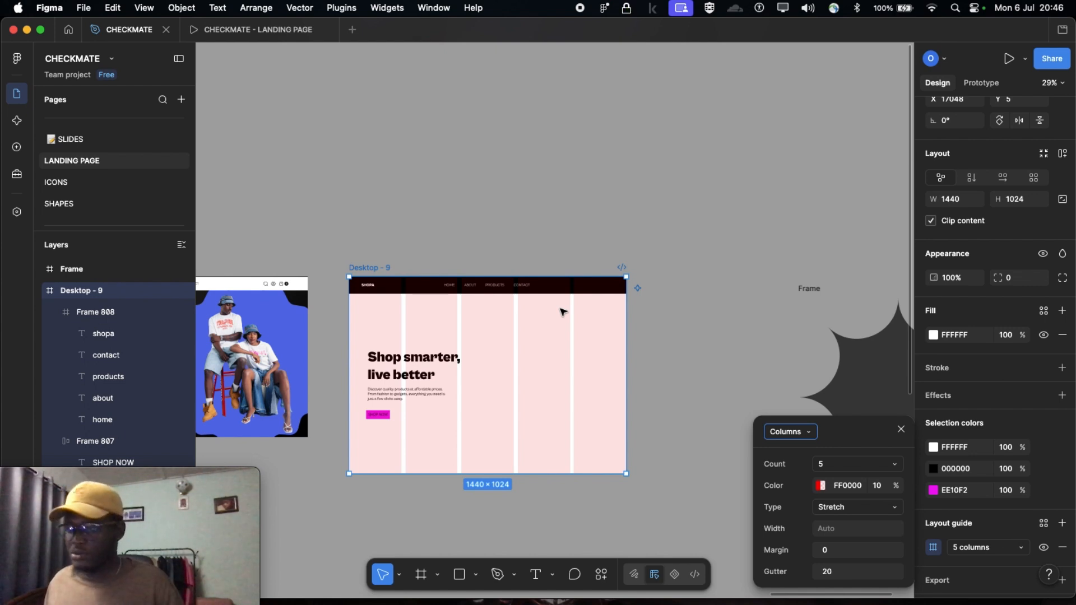
scroll(561, 310, up, 3)
scroll(533, 300, down, 3)
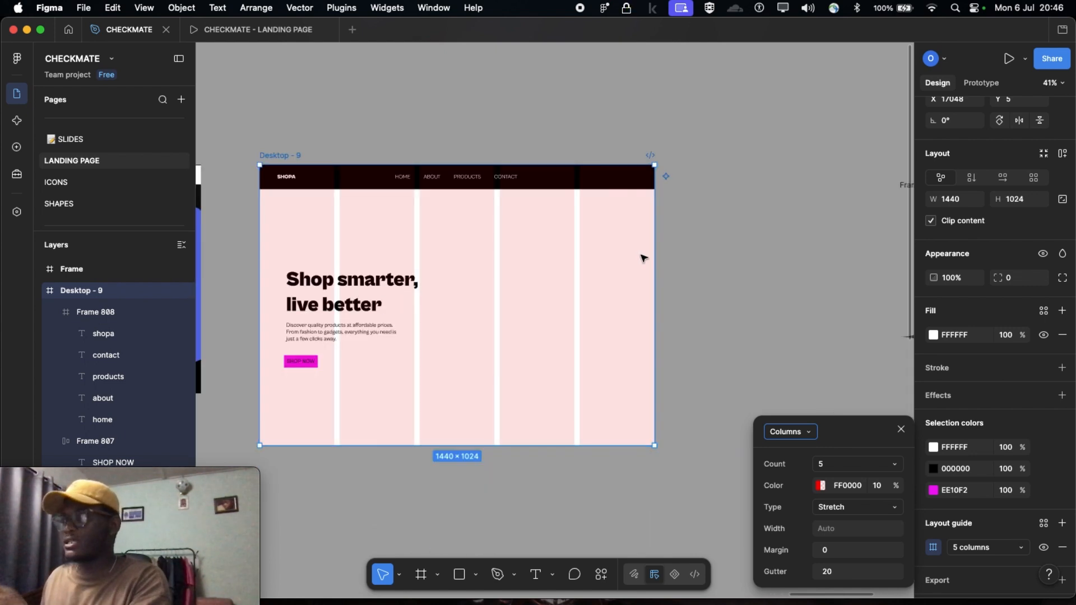
Set the margin of the Desktop - 9 column guide to 90
click(834, 550)
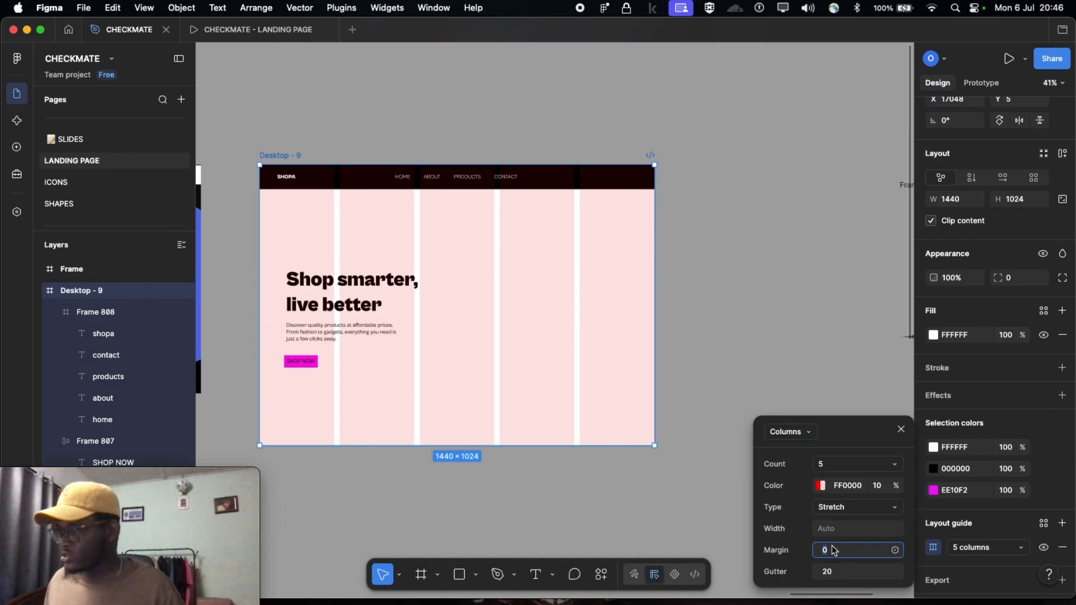
key(shift+Up)
key(shift+Up)
key(shift+Up)
key(shift+Up)
key(shift+Up)
key(shift+Up)
key(shift+Up)
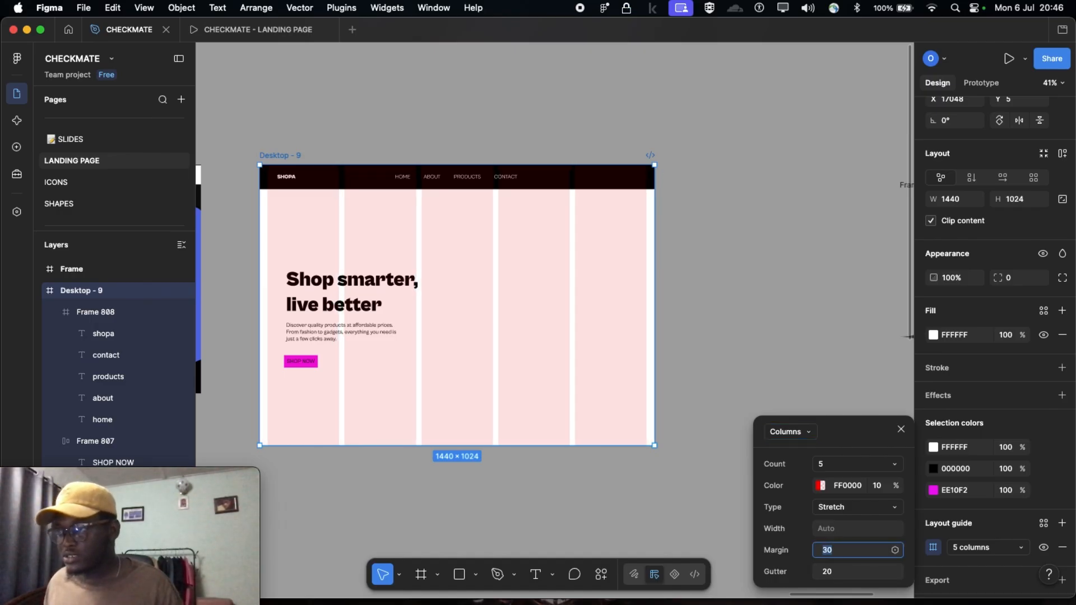
key(shift+Up)
key(shift+Up)
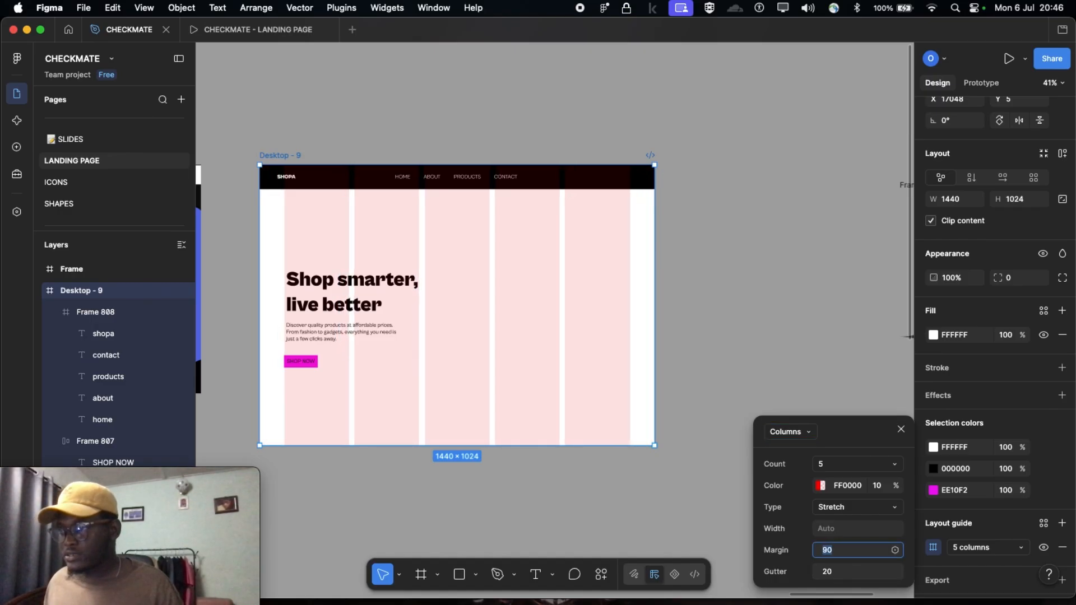
Show the column guide on the Desktop - 1 reference frame and inspect its count, margin and gutter settings
scroll(426, 487, left, 2)
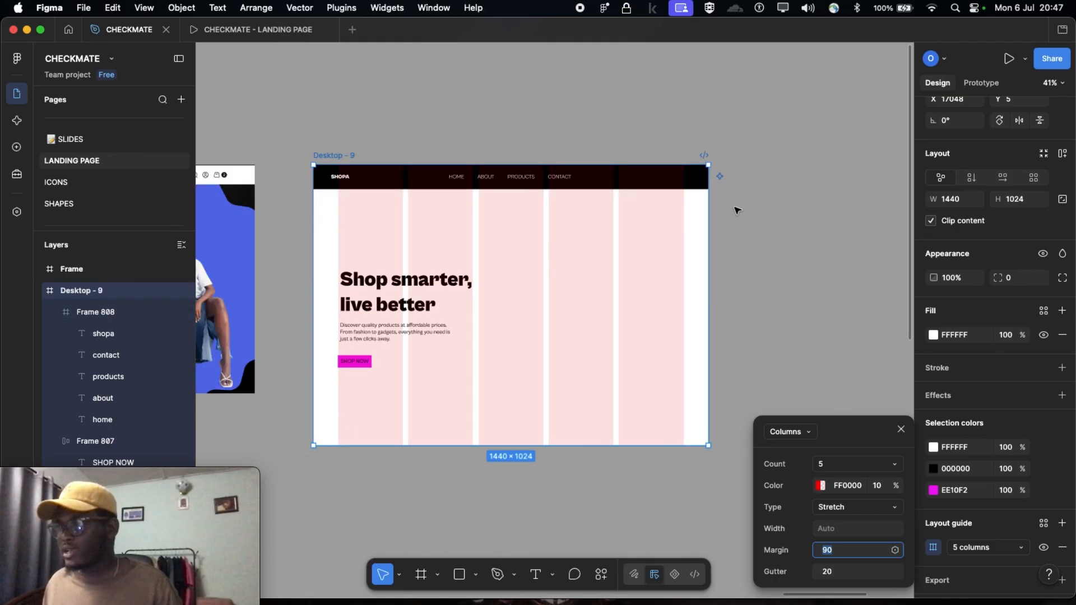
scroll(671, 275, left, 12)
scroll(672, 275, left, 3)
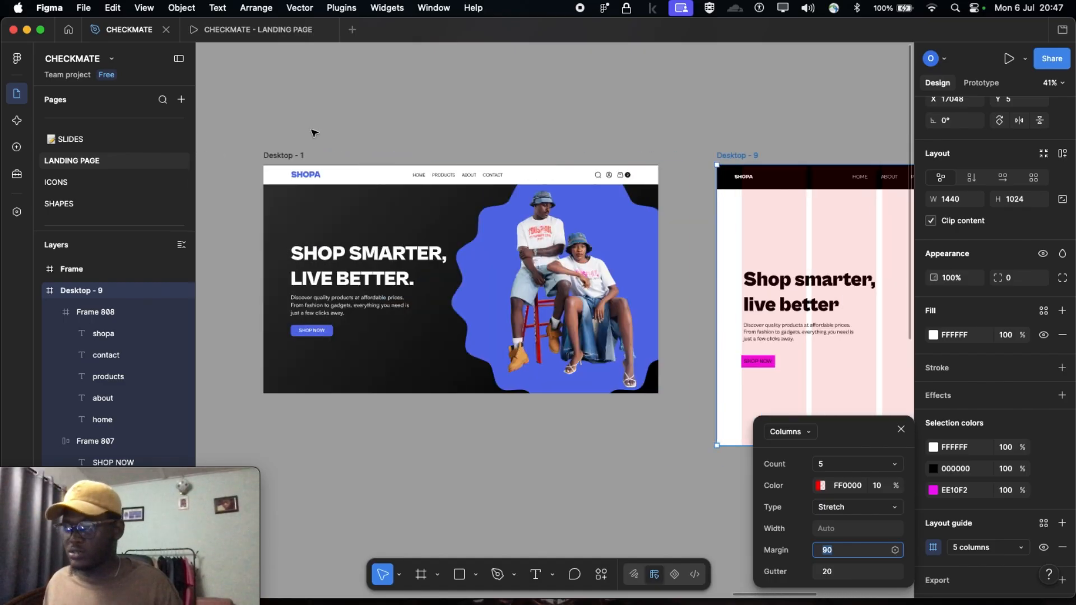
click(280, 159)
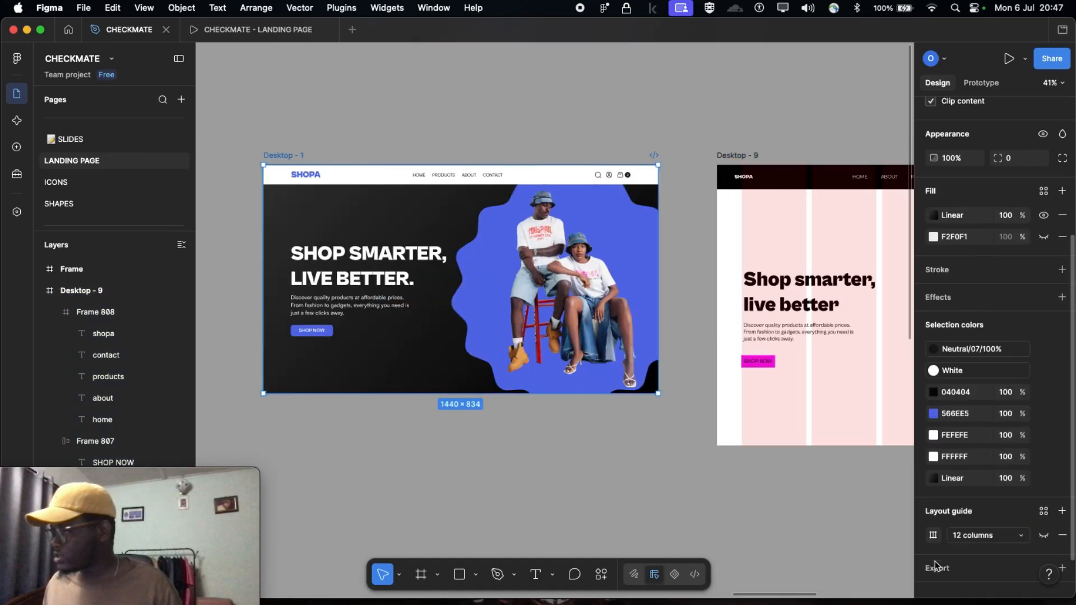
click(961, 520)
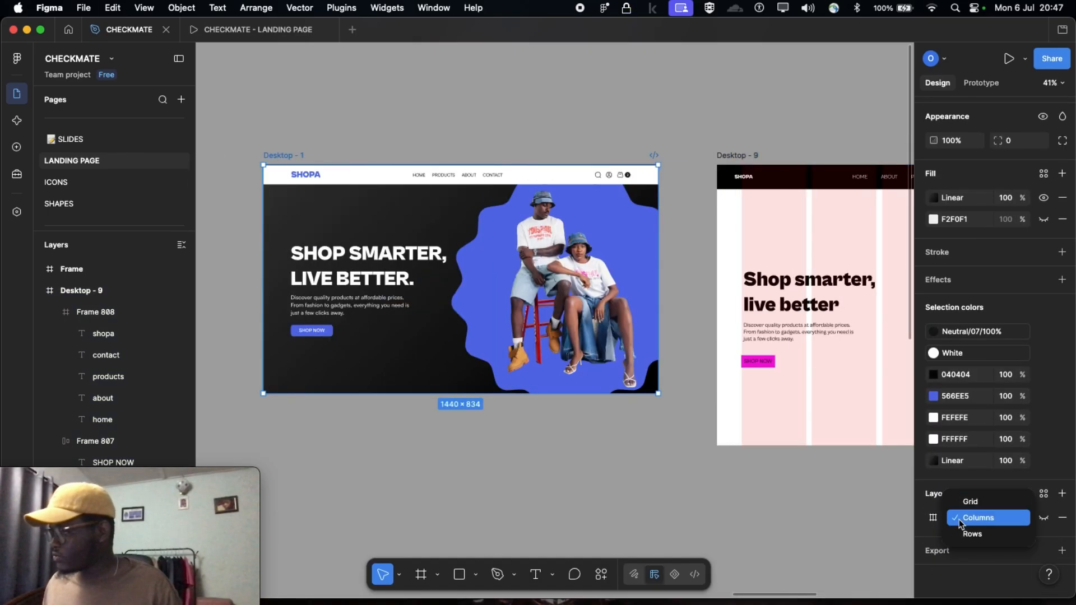
click(972, 519)
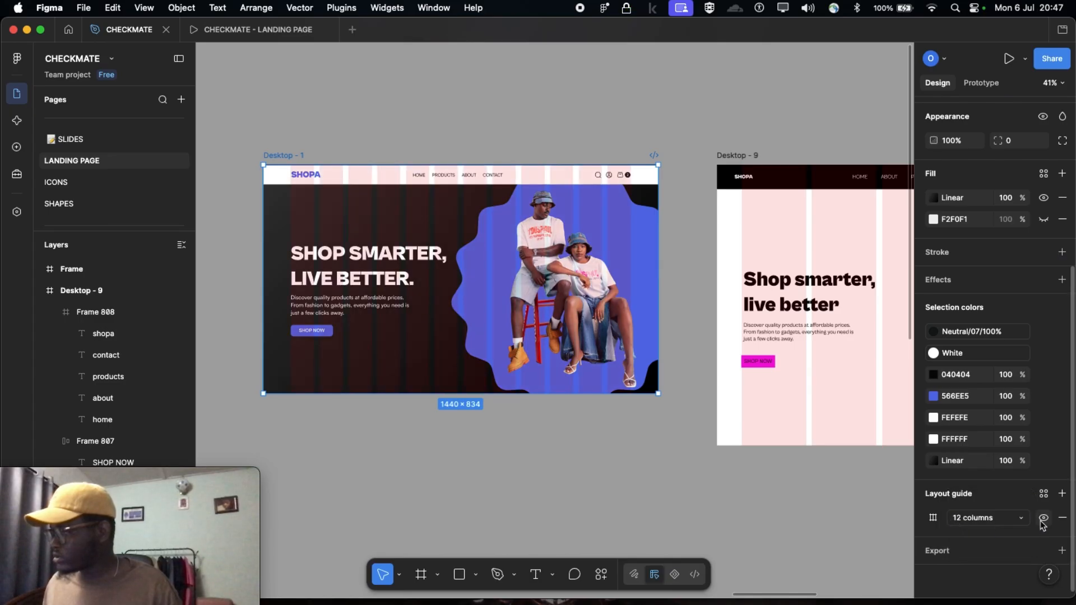
click(934, 519)
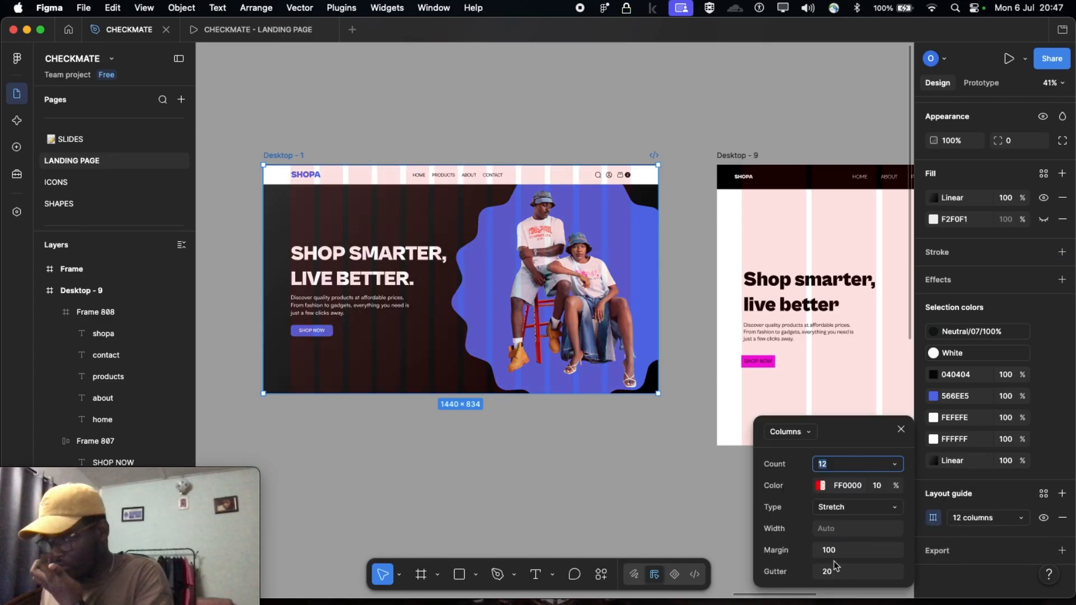
click(901, 430)
Set the margin of the Desktop - 9 column guide to 100
scroll(443, 168, right, 5)
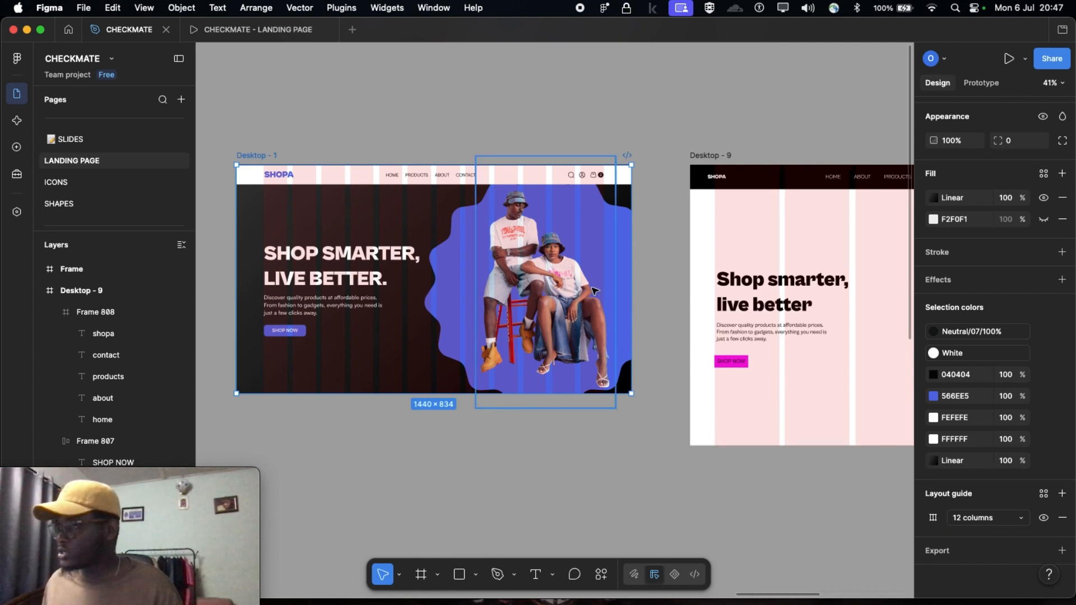
click(442, 156)
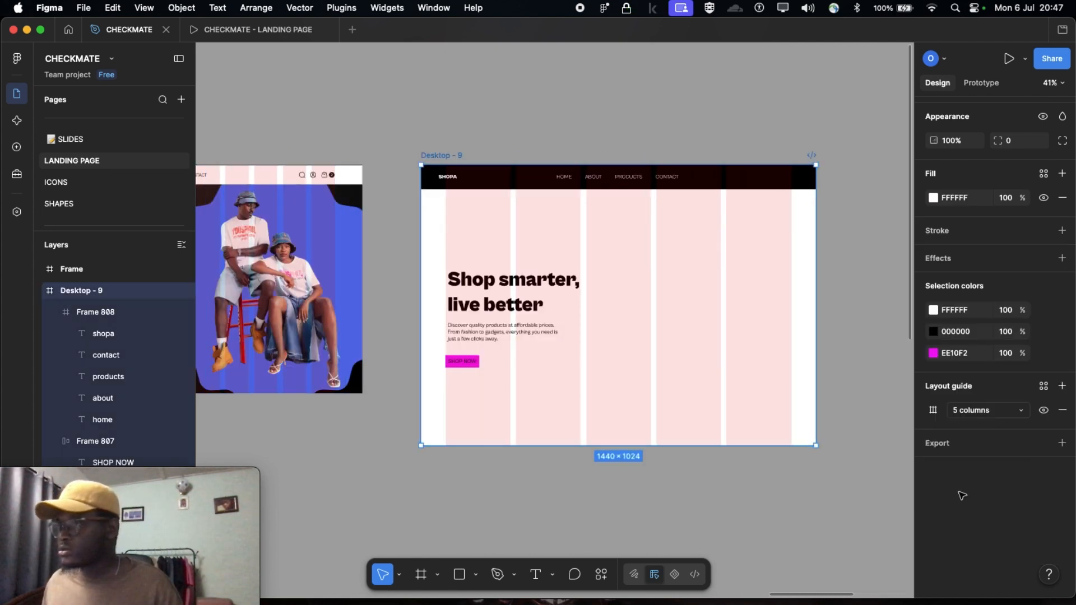
click(990, 526)
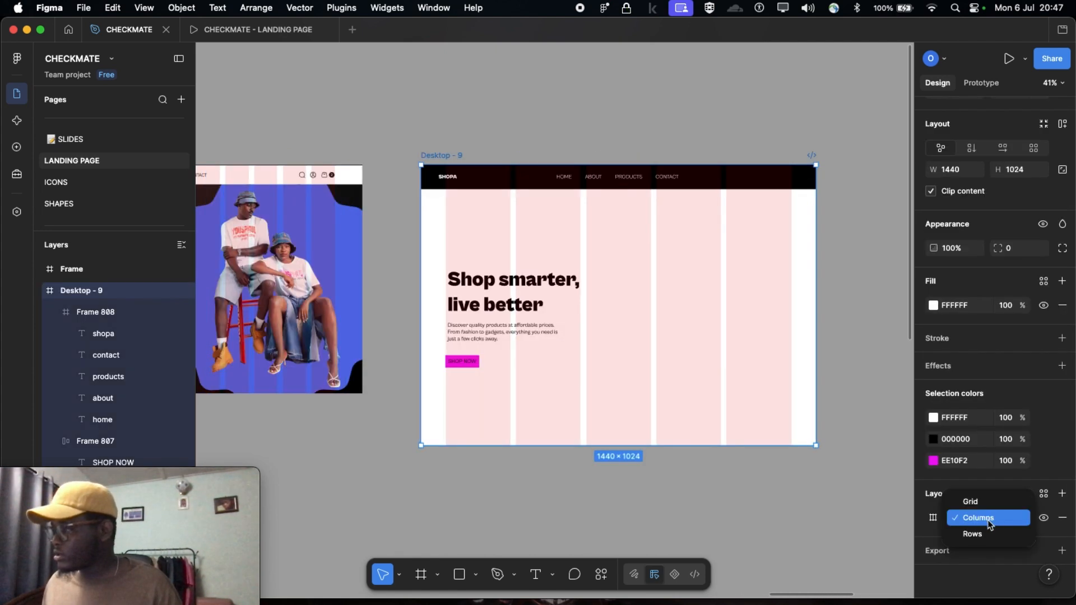
click(990, 526)
click(933, 518)
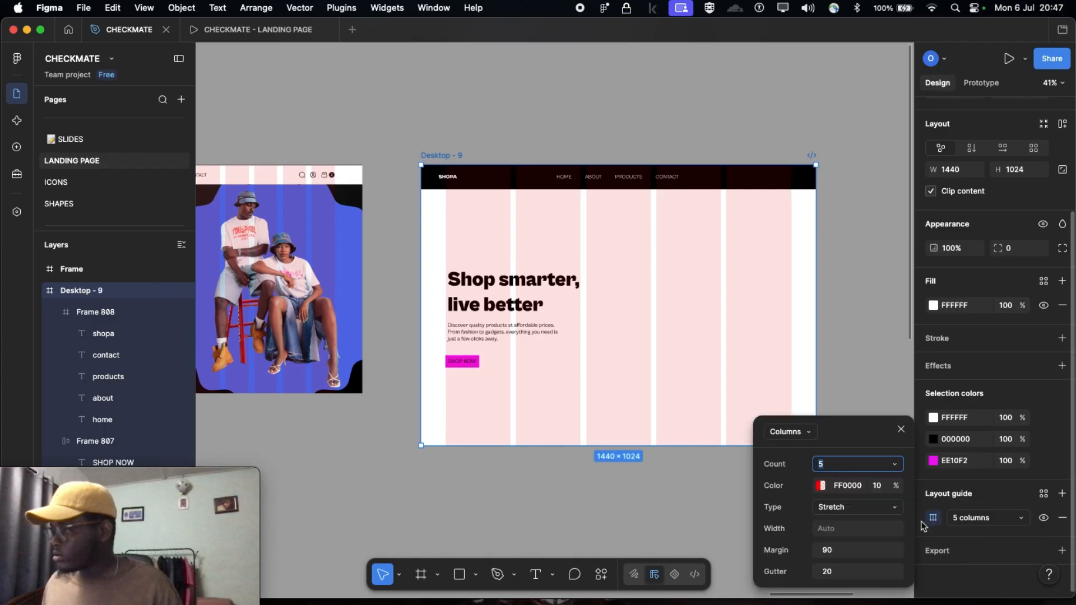
click(832, 552)
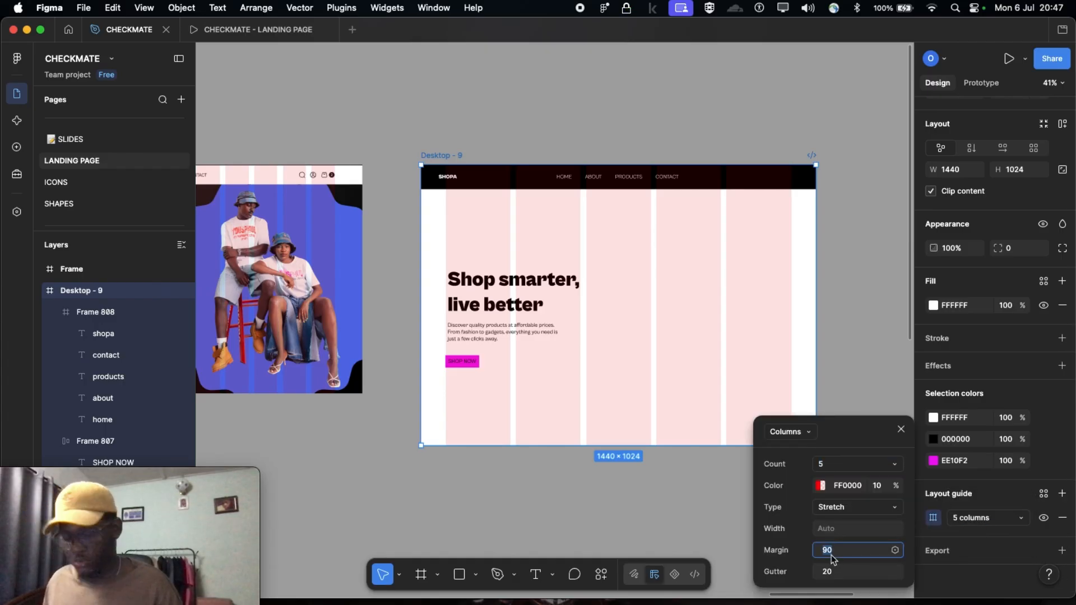
text(100)
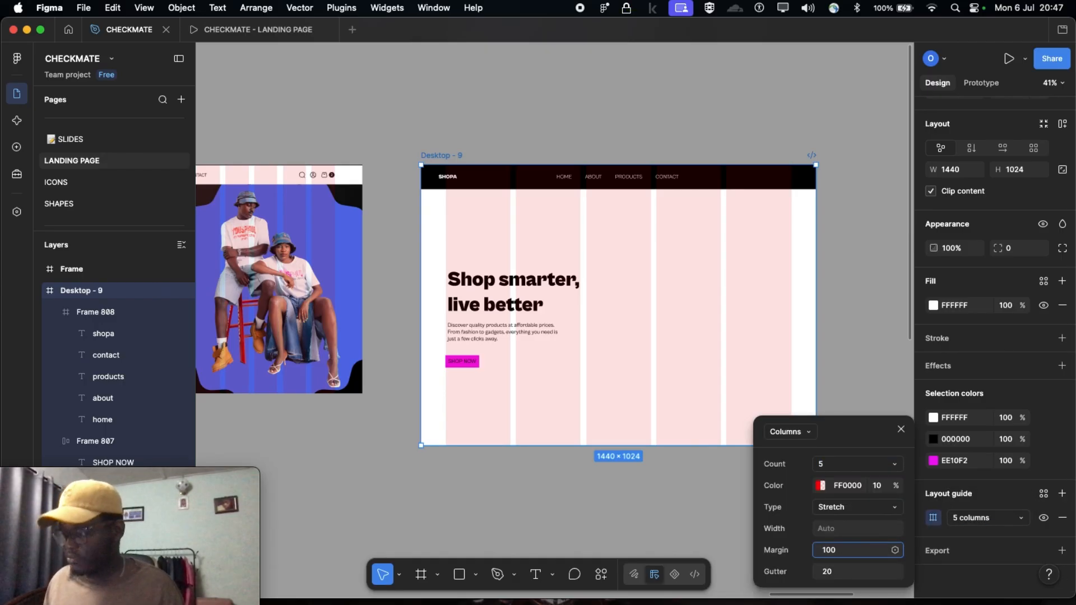
key(Return)
Align the headline, description and SHOP NOW button with the first column's outer edge, placing the button at X 100
scroll(370, 286, up, 5)
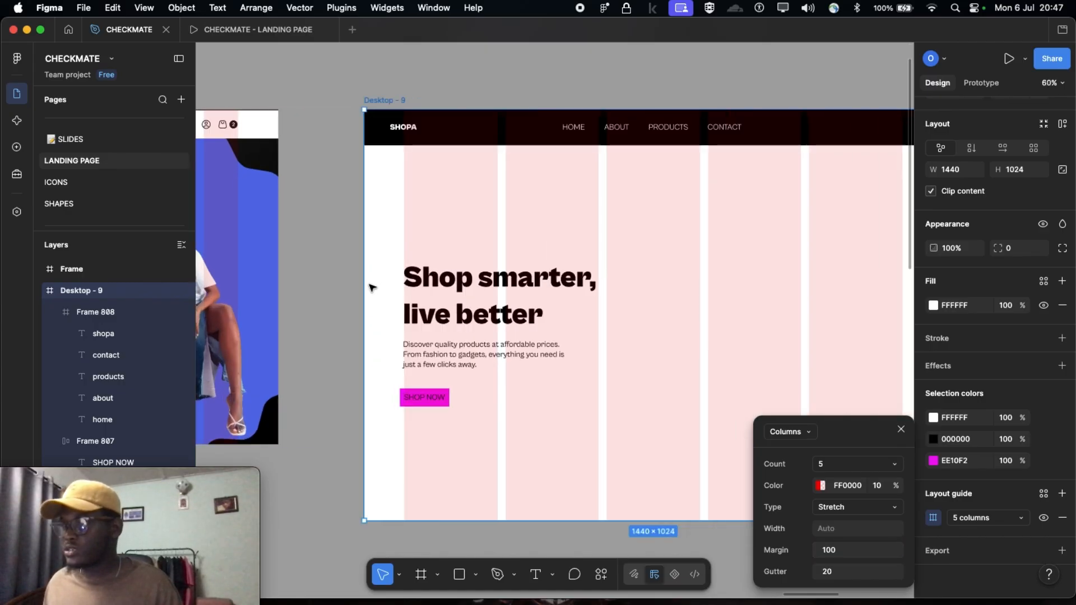
click(433, 294)
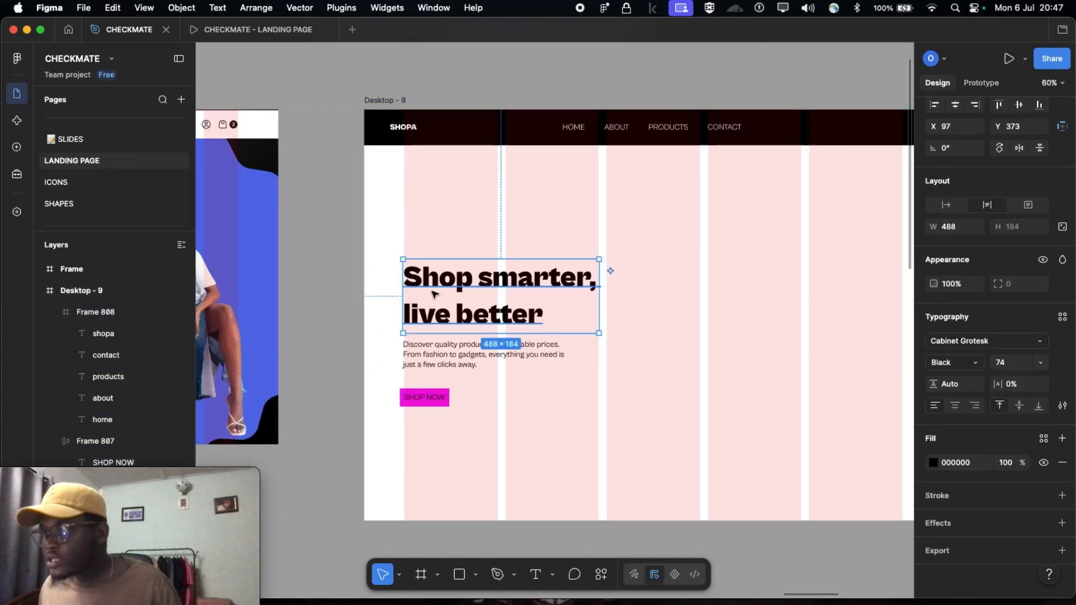
drag(436, 288, 437, 289)
drag(433, 357, 433, 359)
drag(435, 398, 439, 400)
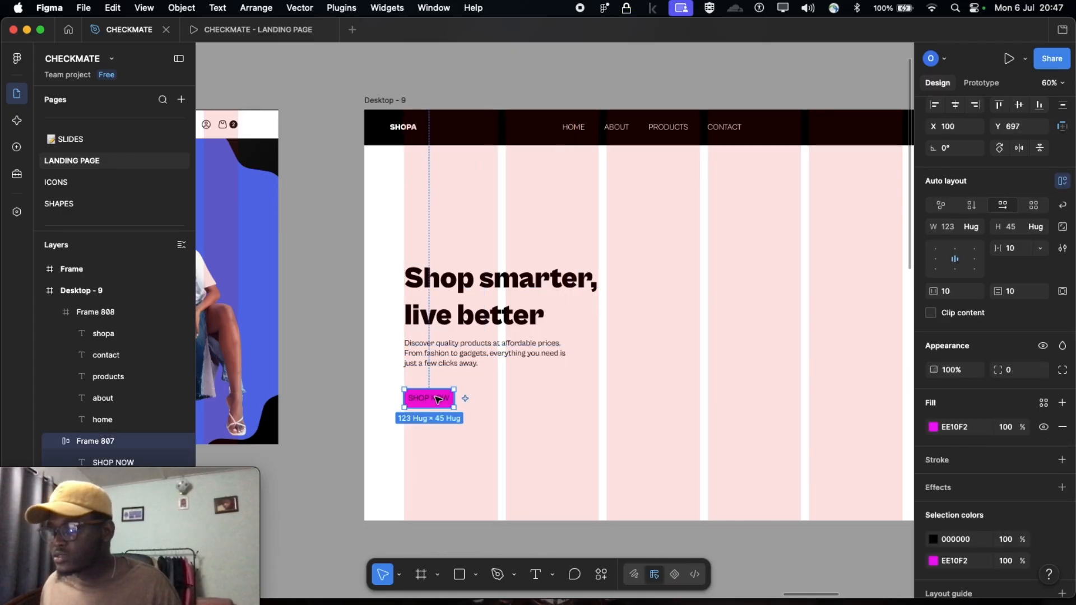
Move the SHOPA text in the navigation bar to the first column's outer edge, at X 99, Y 32
click(402, 132)
double_click(400, 125)
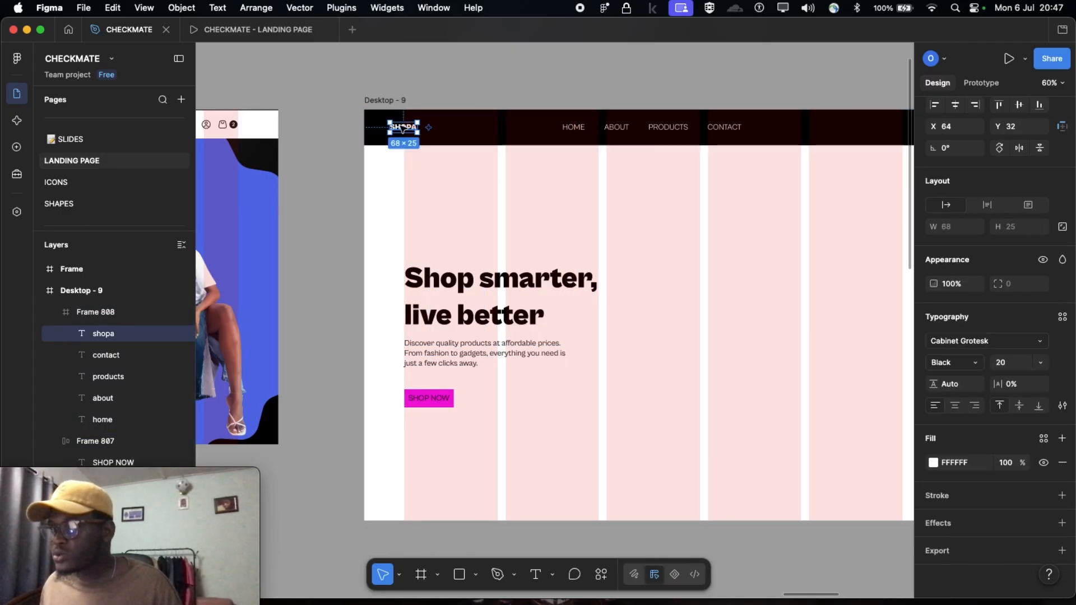
drag(401, 125, 416, 128)
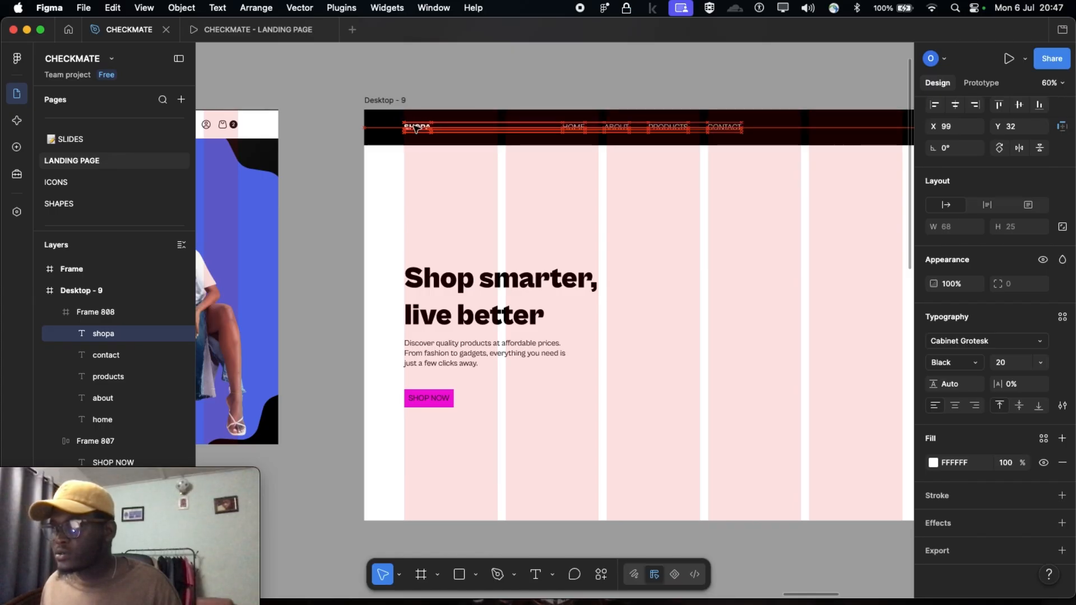
scroll(418, 140, up, 5)
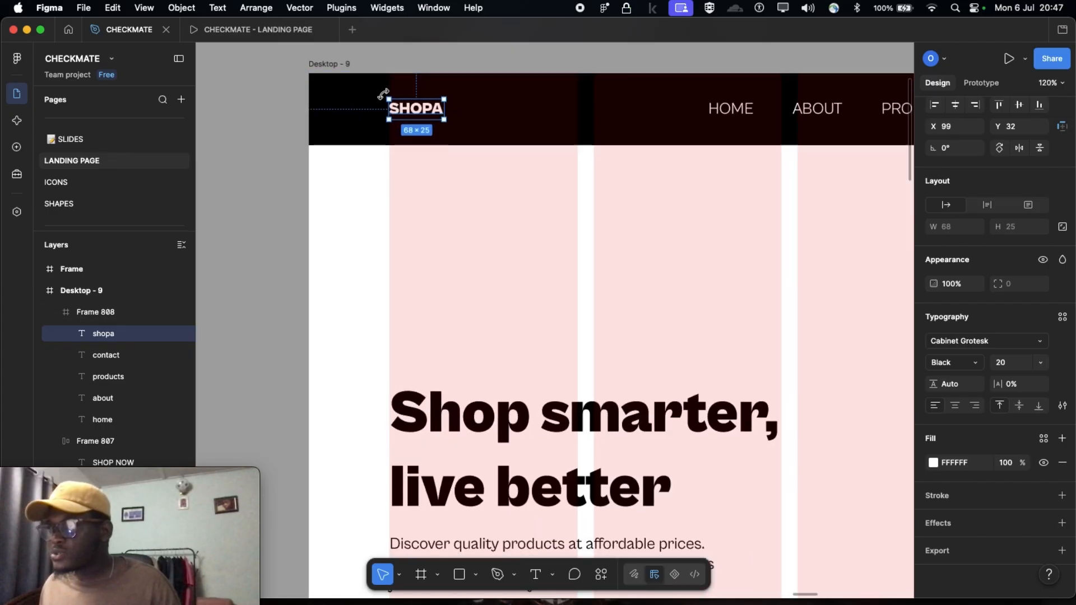
scroll(402, 312, down, 5)
scroll(403, 470, down, 5)
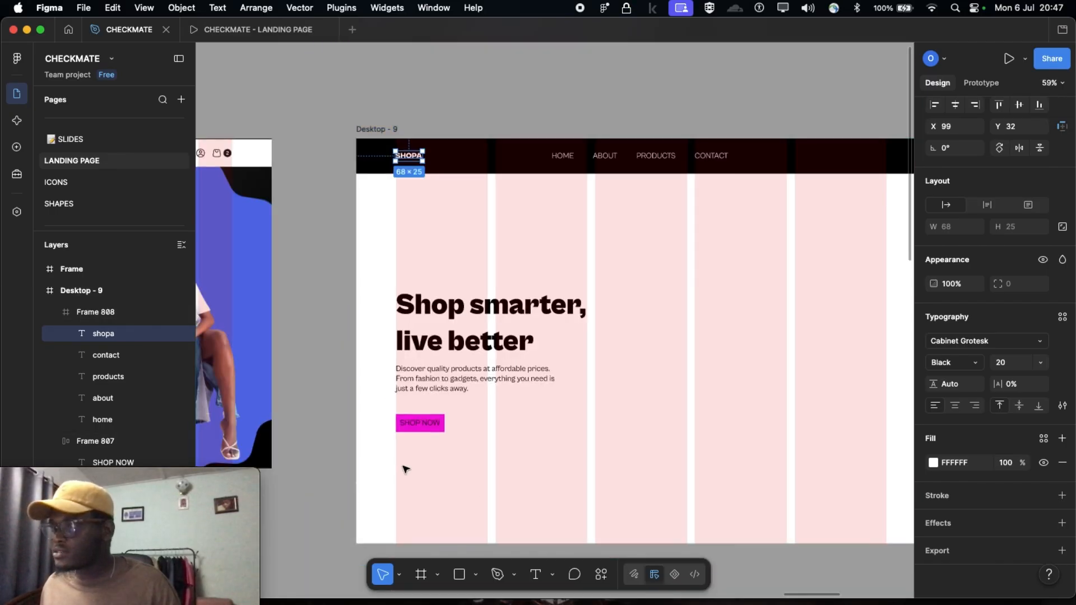
scroll(403, 469, right, 5)
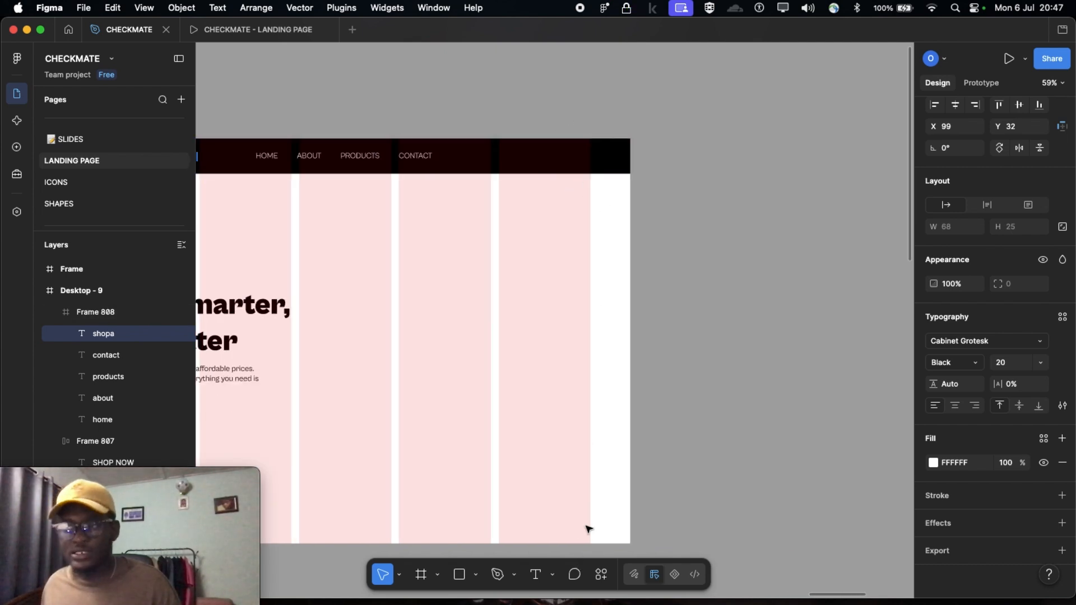
scroll(589, 530, down, 3)
scroll(596, 476, left, 3)
click(495, 118)
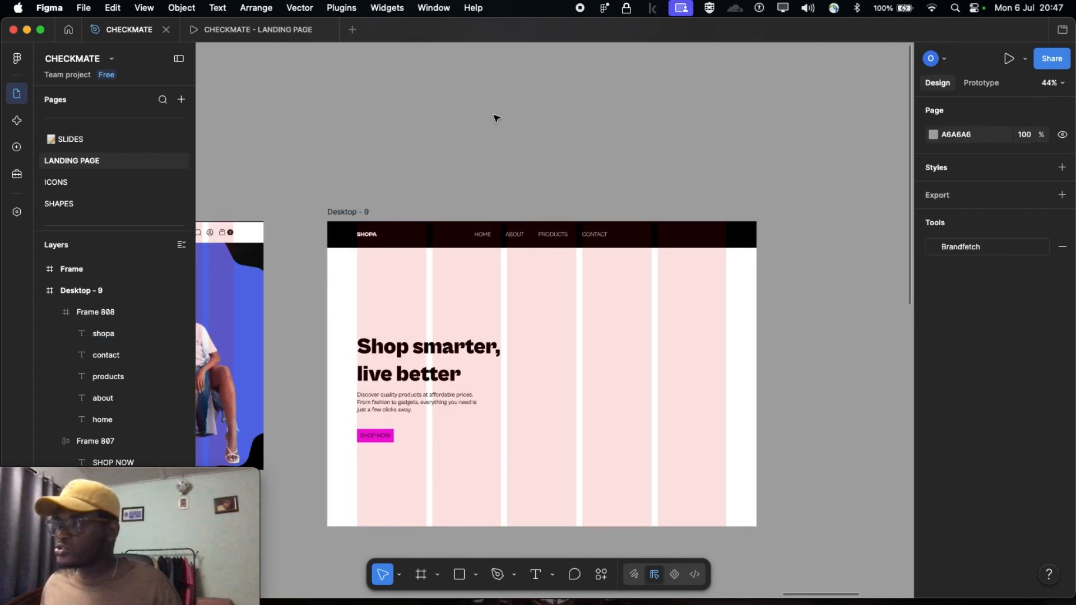
scroll(448, 359, down, 2)
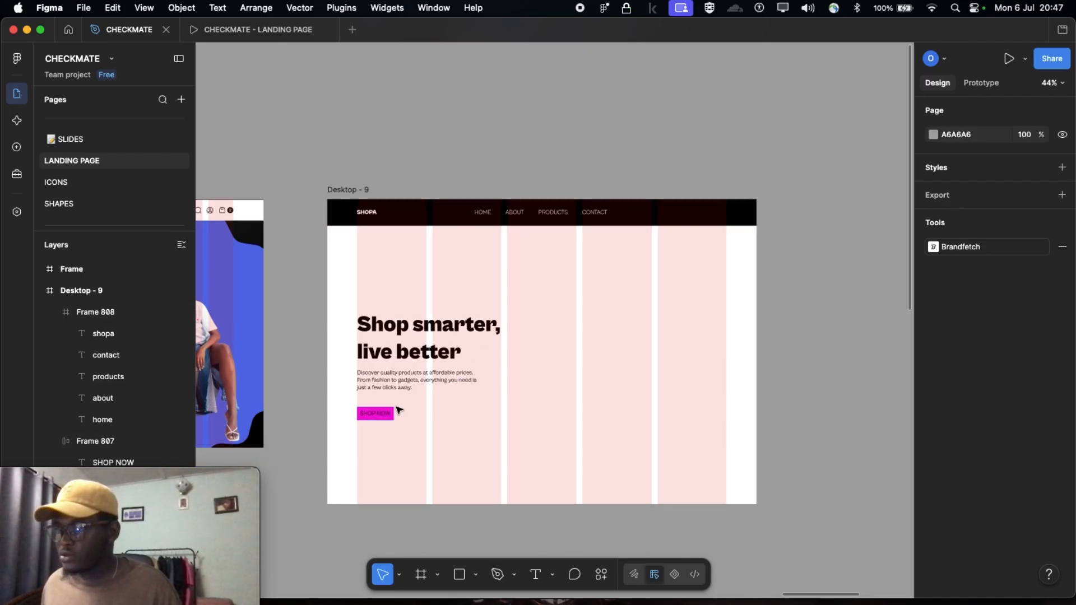
scroll(273, 207, left, 3)
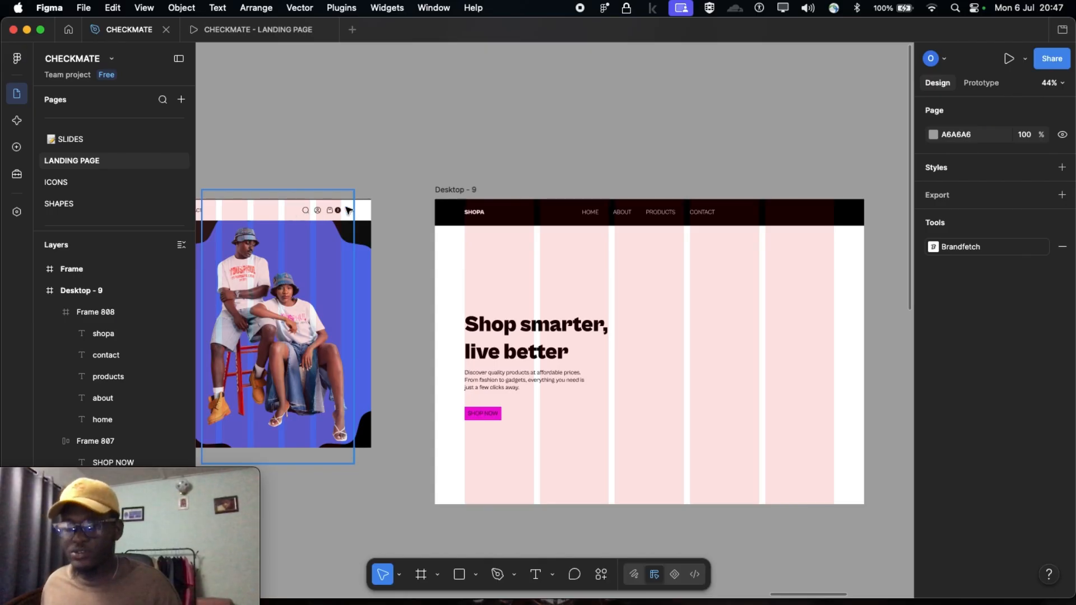
Copy the SHOP NOW button into the navigation bar and align it with the last column's outer edge, at X 1215, Y 27
click(491, 415)
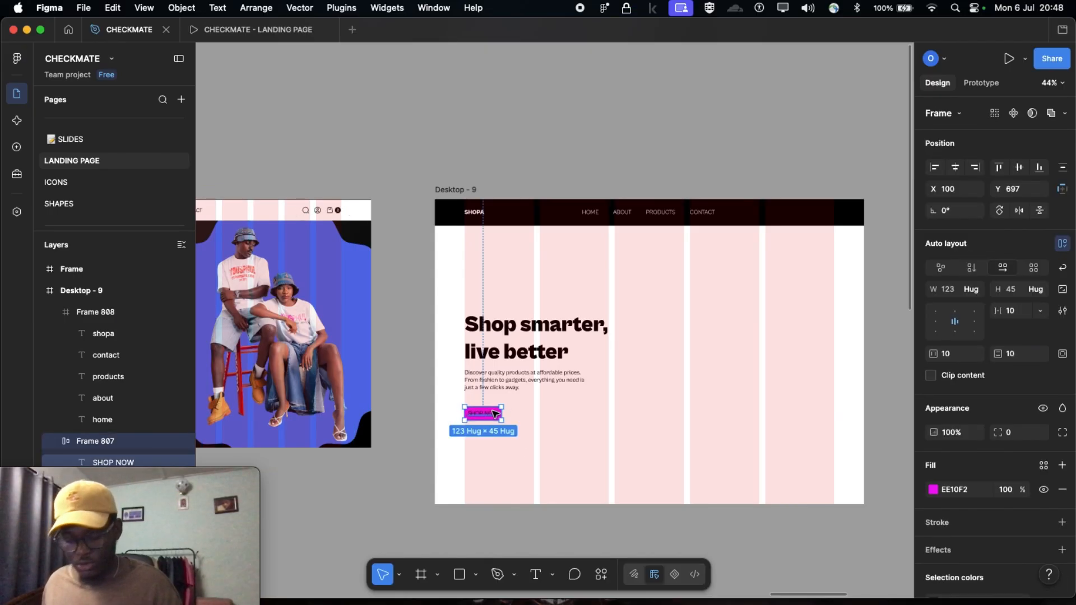
click(757, 209)
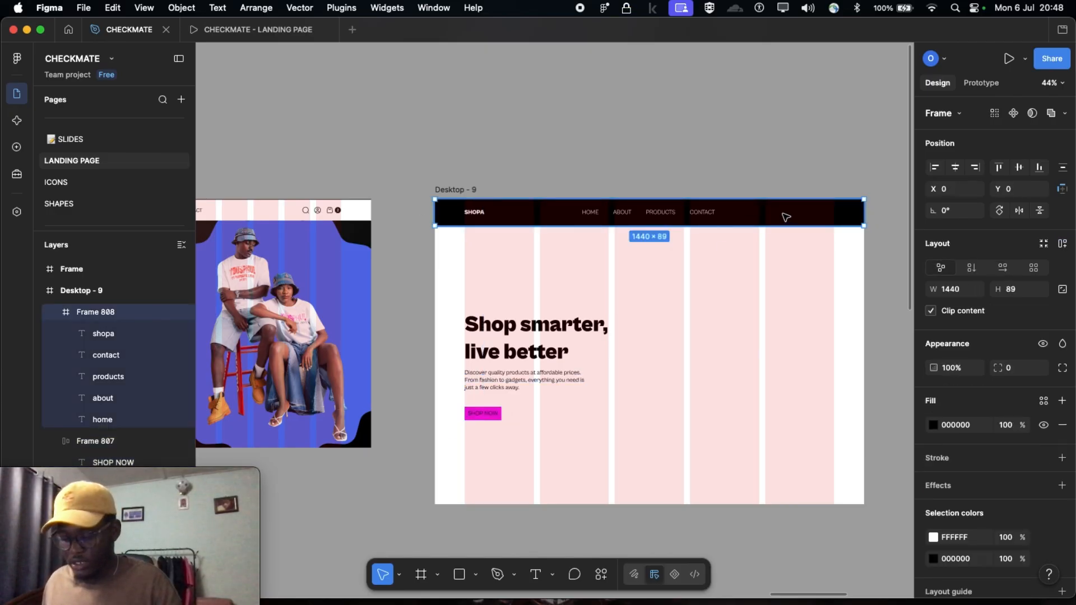
key(super+v)
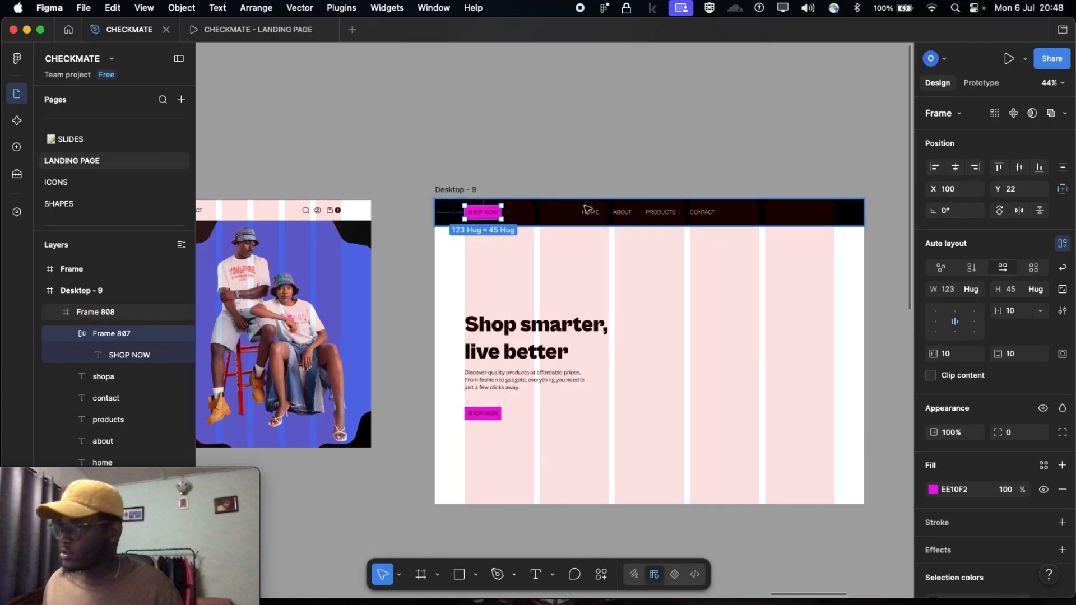
drag(482, 214, 816, 217)
scroll(788, 215, up, 5)
scroll(788, 215, right, 2)
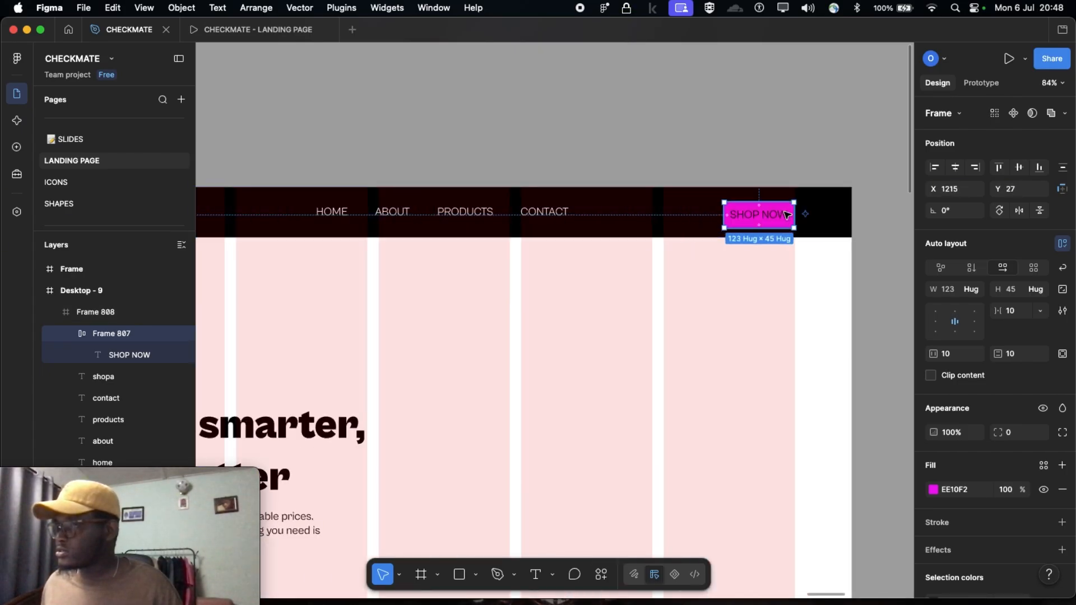
scroll(806, 214, down, 7)
click(701, 120)
scroll(624, 267, left, 2)
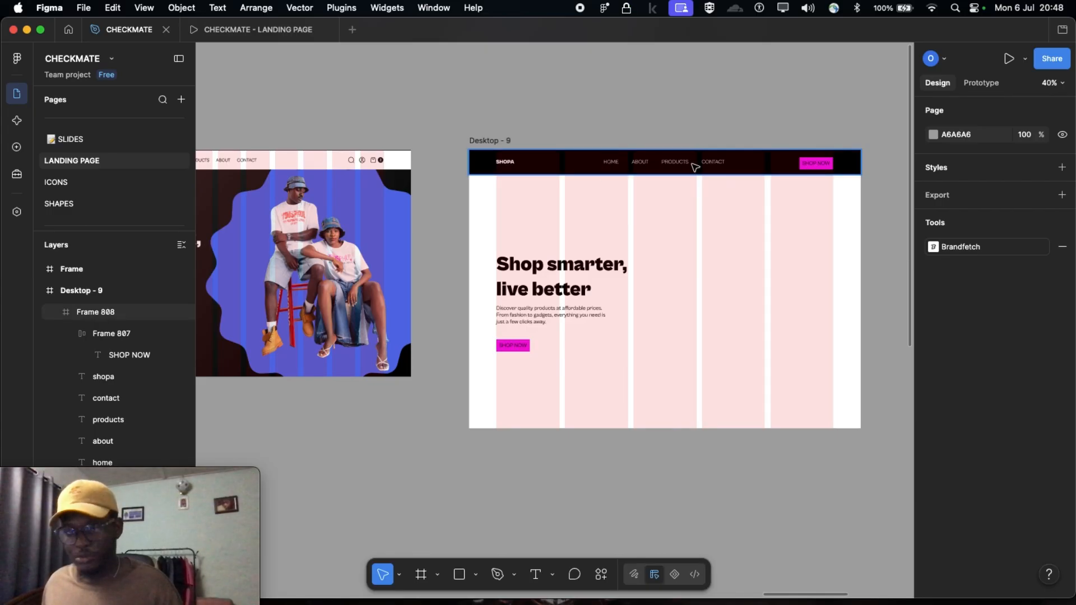
scroll(616, 188, right, 2)
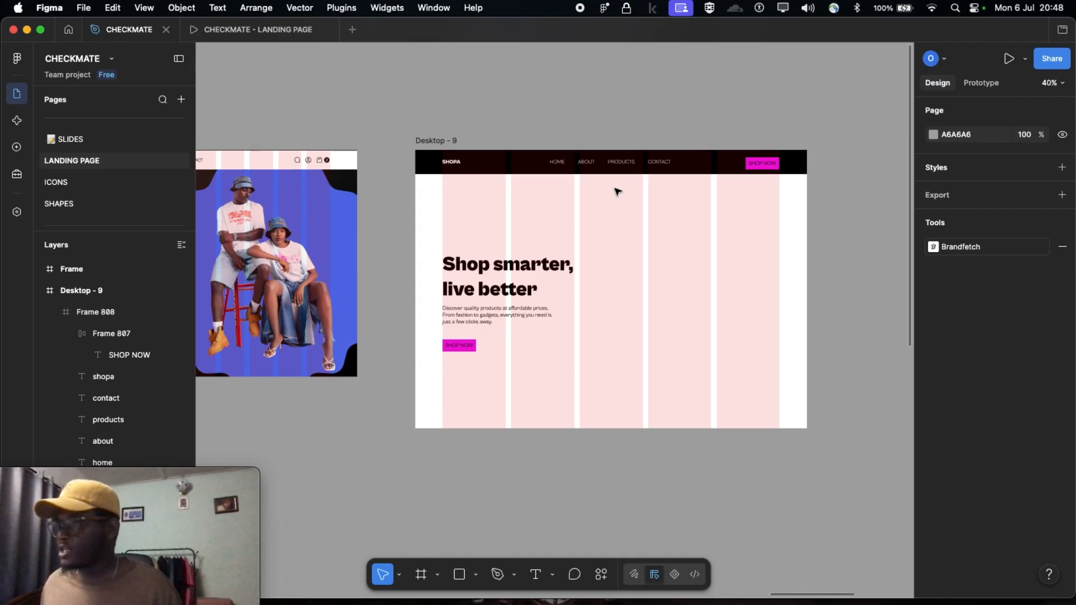
scroll(615, 188, left, 8)
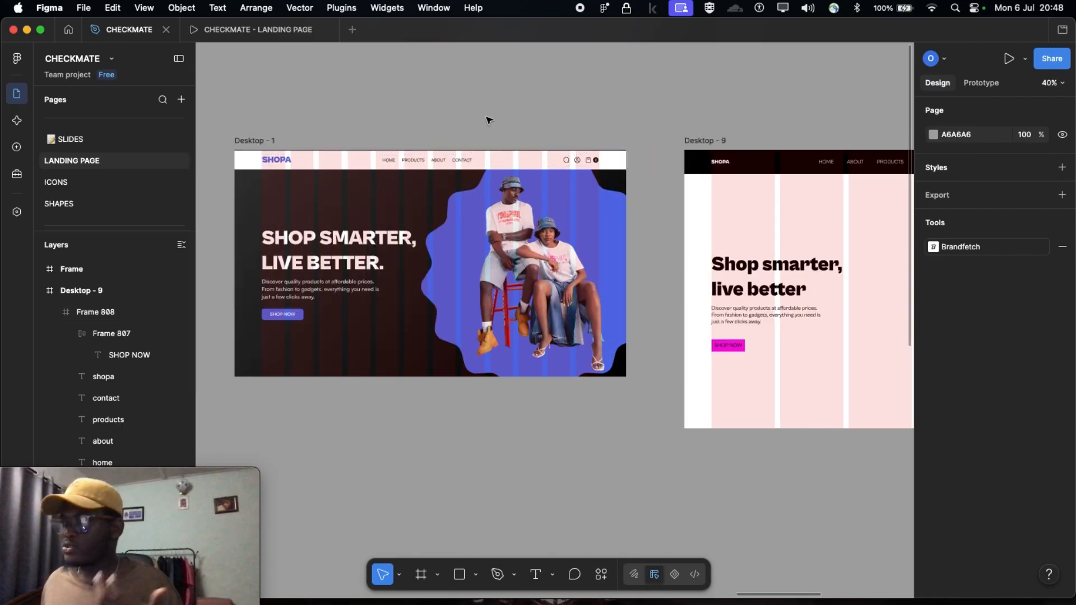
click(508, 221)
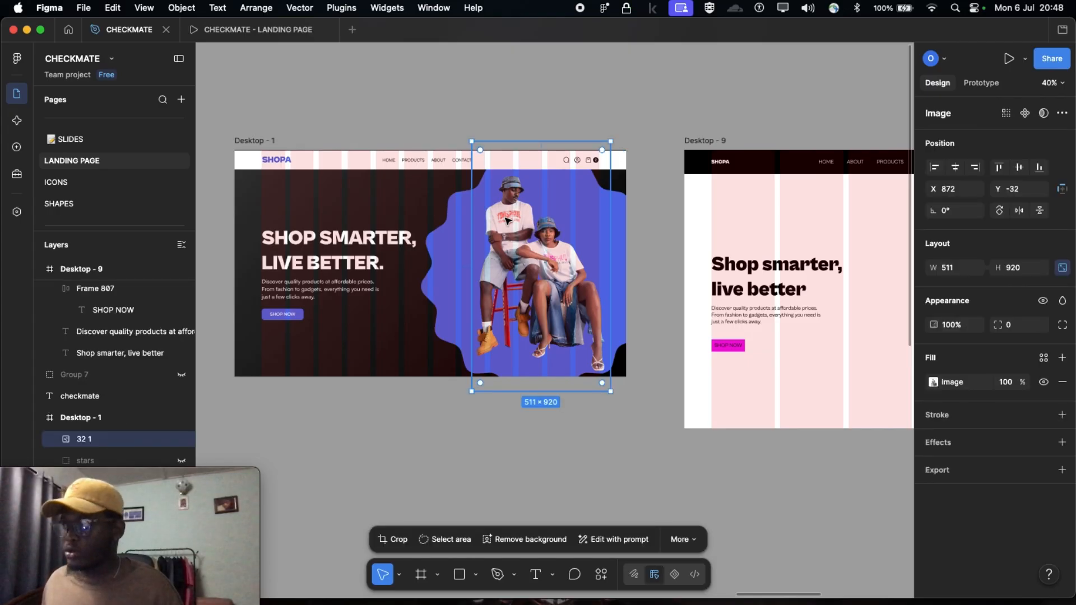
scroll(507, 220, right, 5)
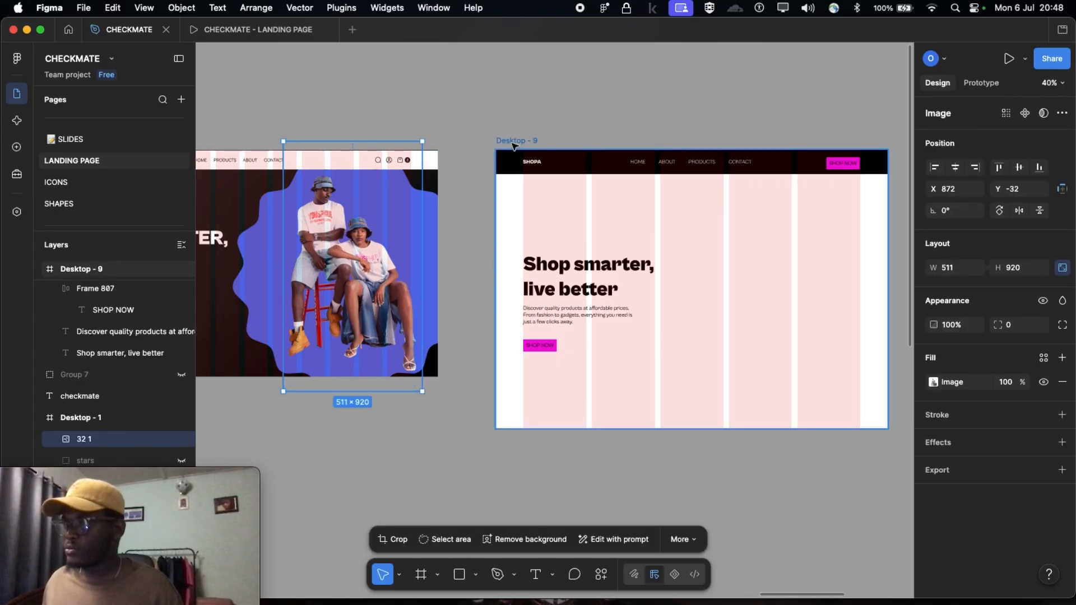
click(513, 145)
scroll(513, 146, right, 3)
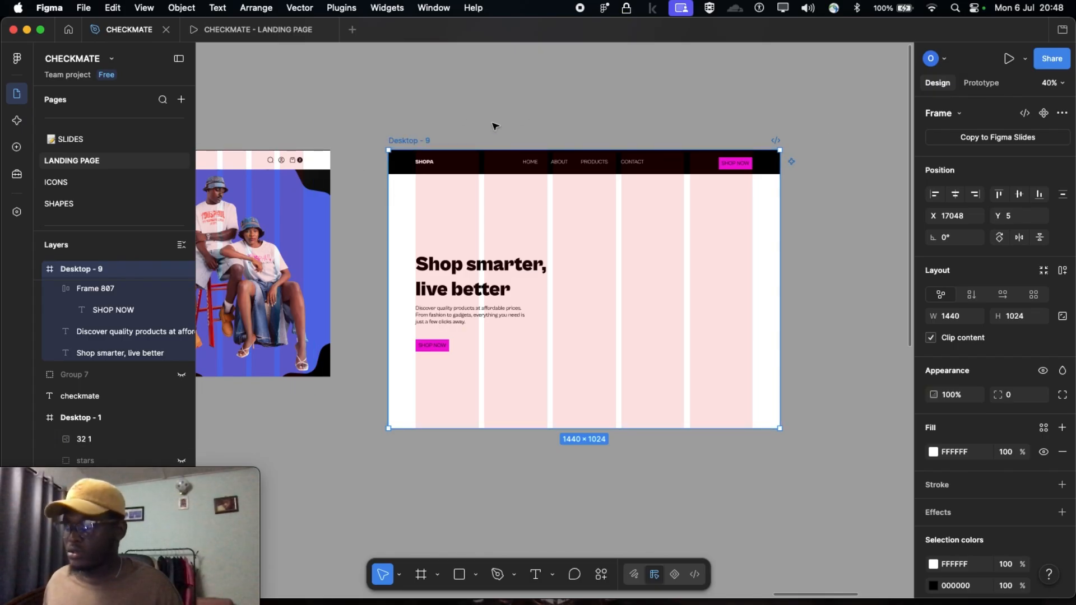
scroll(415, 140, left, 5)
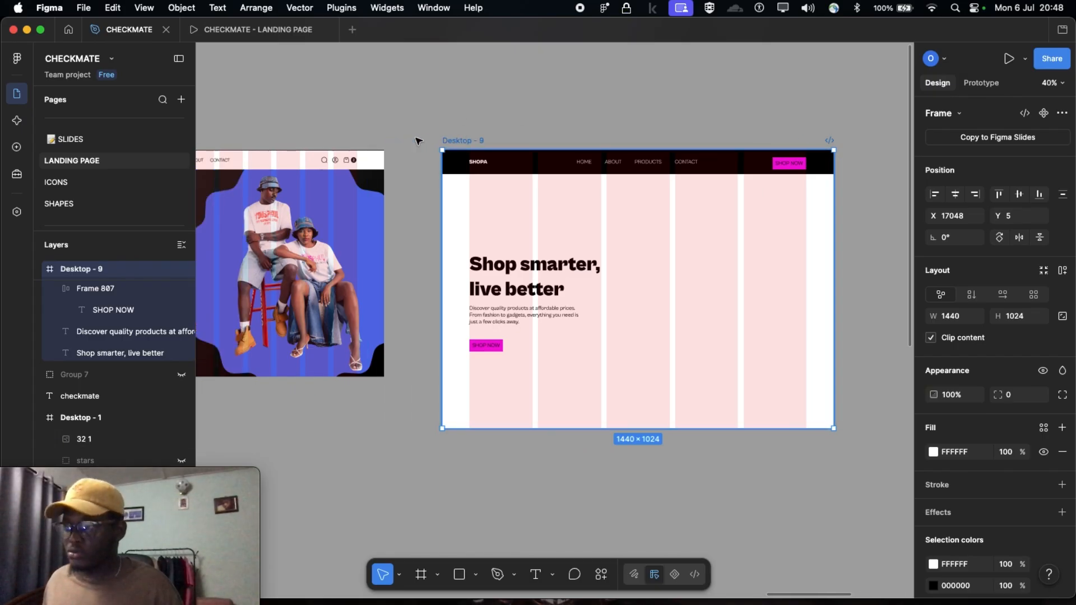
Copy the image of the seated couple from Desktop - 1 into Desktop - 9 and place it at X 855, Y 148
click(437, 249)
scroll(437, 249, up, 5)
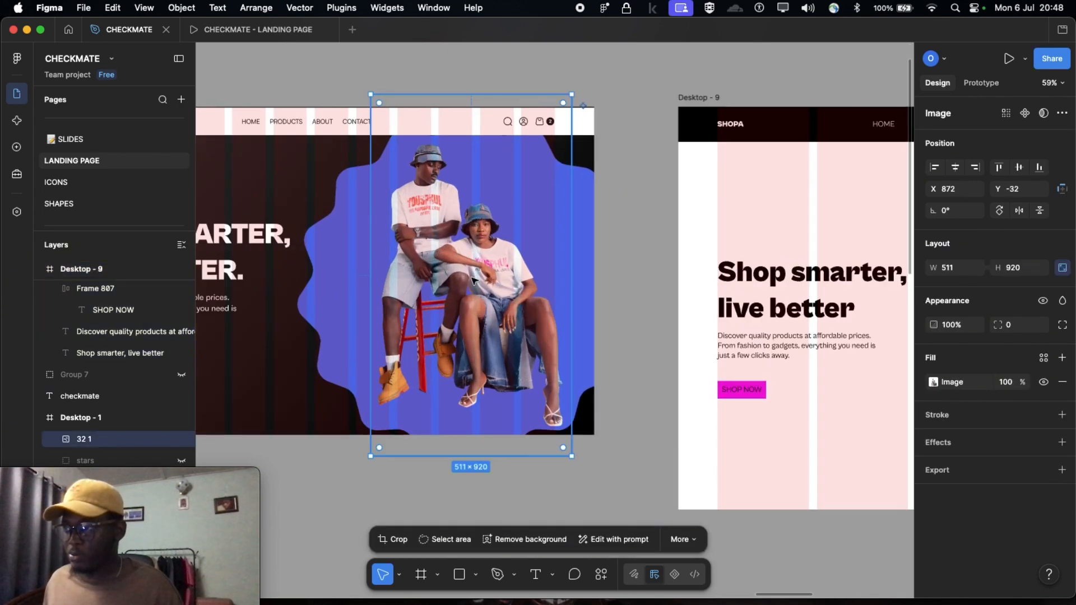
scroll(415, 169, down, 5)
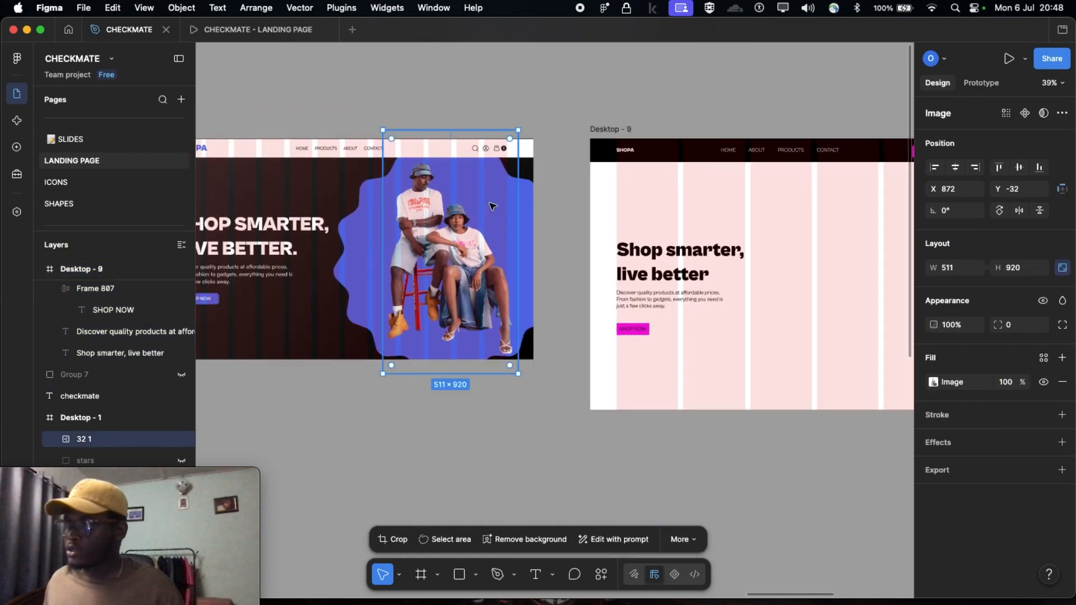
scroll(448, 129, right, 5)
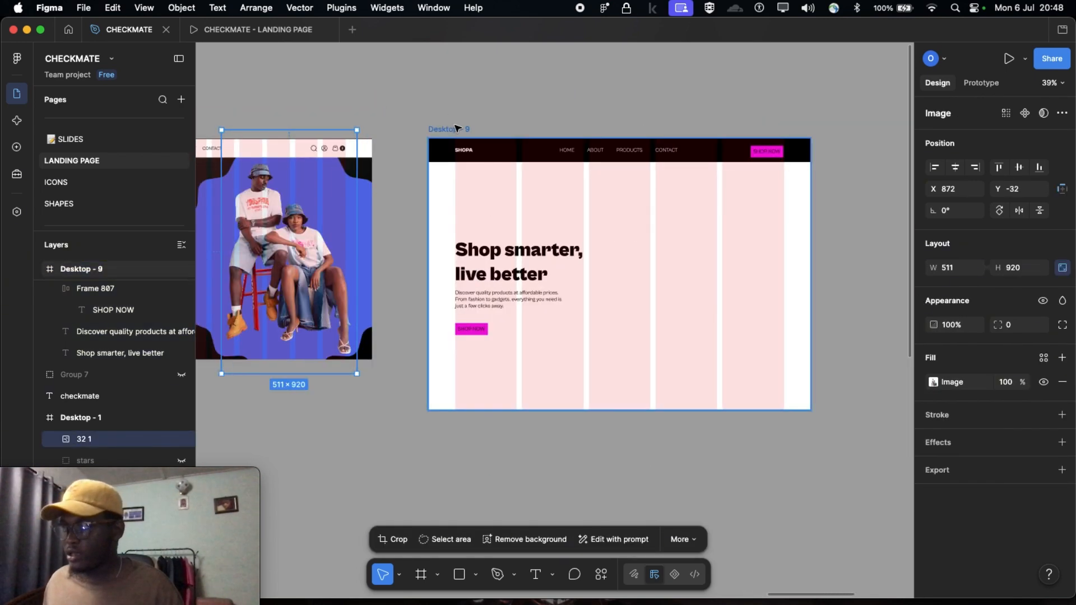
click(457, 128)
key(super+v)
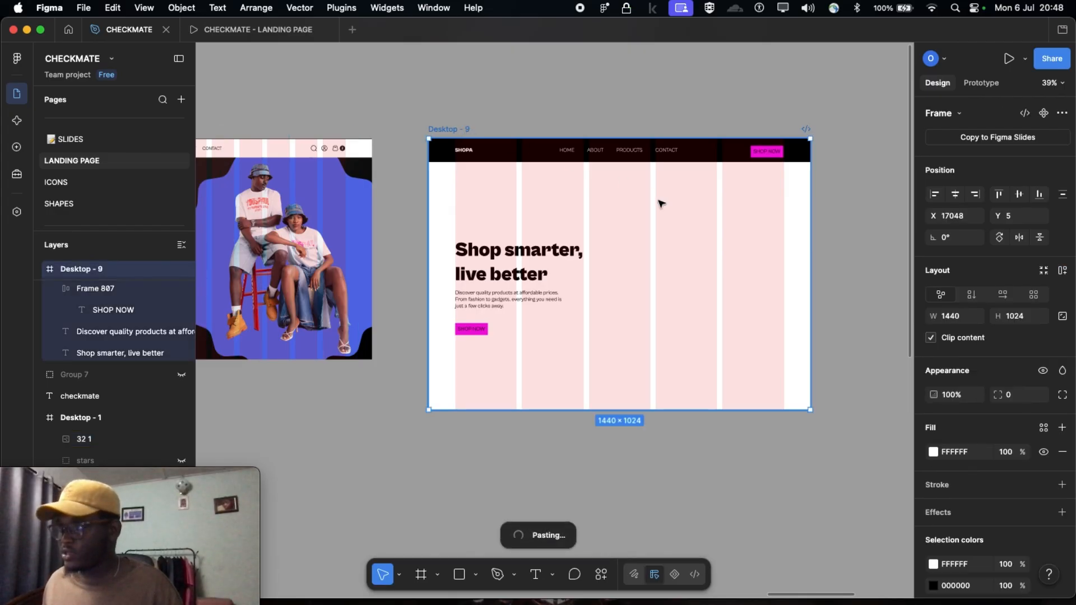
drag(719, 249, 721, 296)
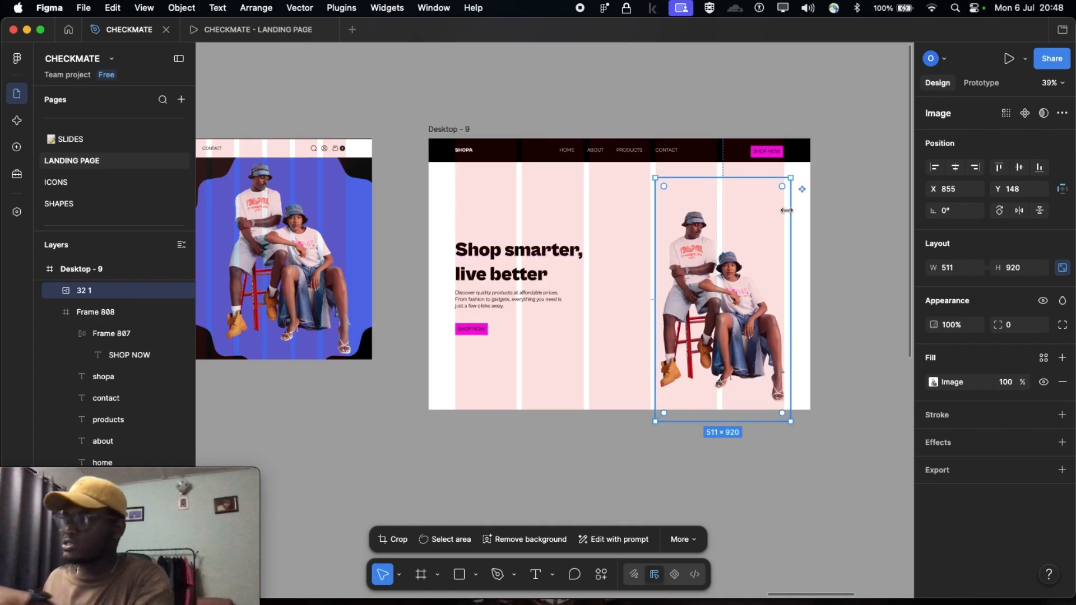
Hide the 5-column layout guide on the Desktop - 9 frame
click(443, 128)
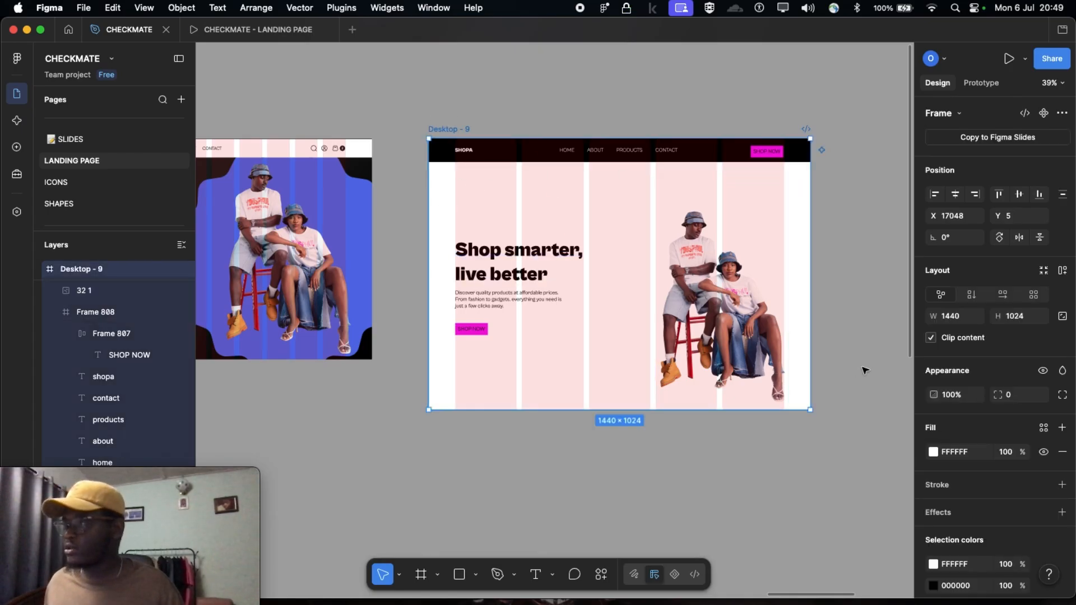
scroll(998, 505, down, 3)
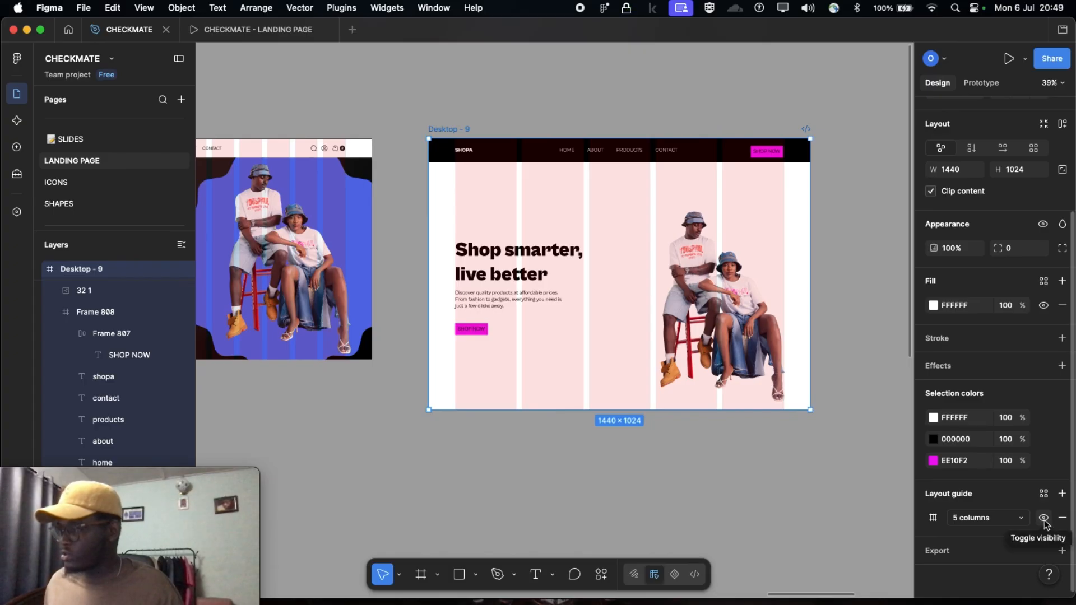
click(1044, 519)
click(1044, 518)
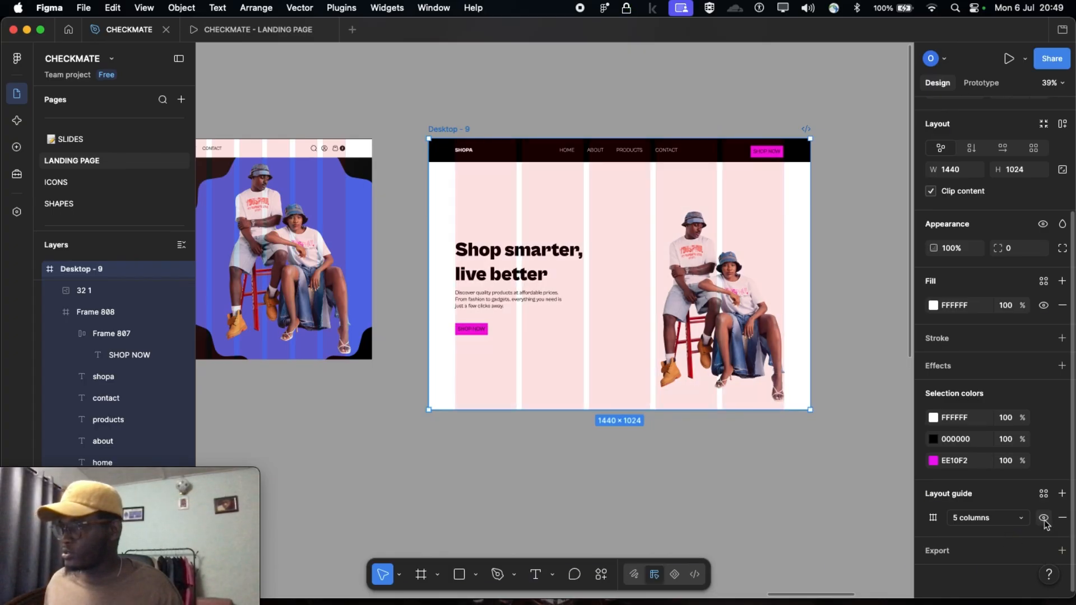
click(1044, 519)
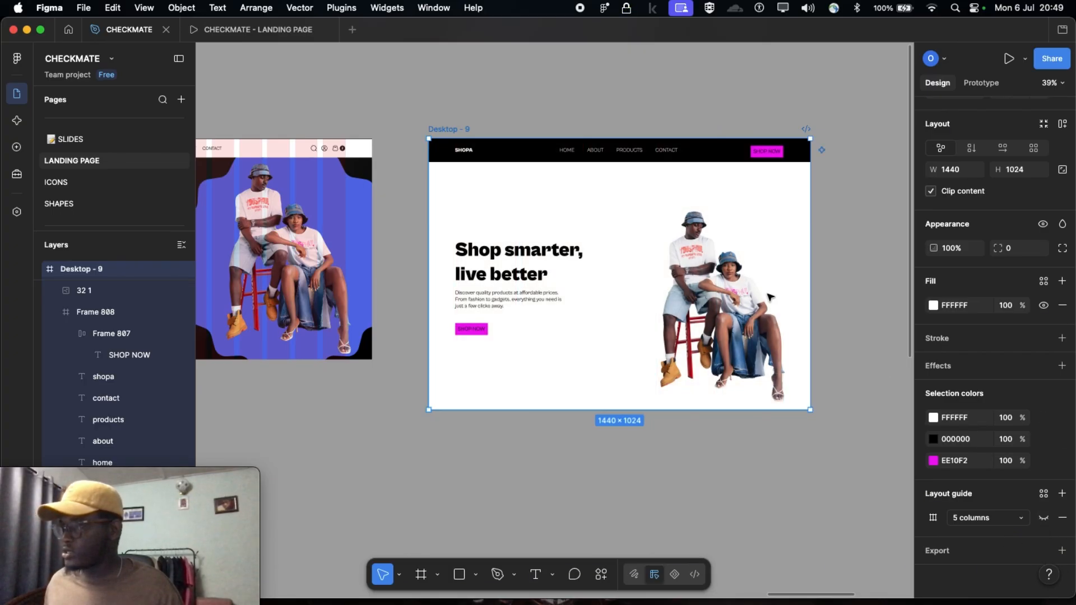
Enlarge the couple image in Desktop - 9 to about 525 × 945 and position it at X 807, Y 115
scroll(716, 304, right, 1)
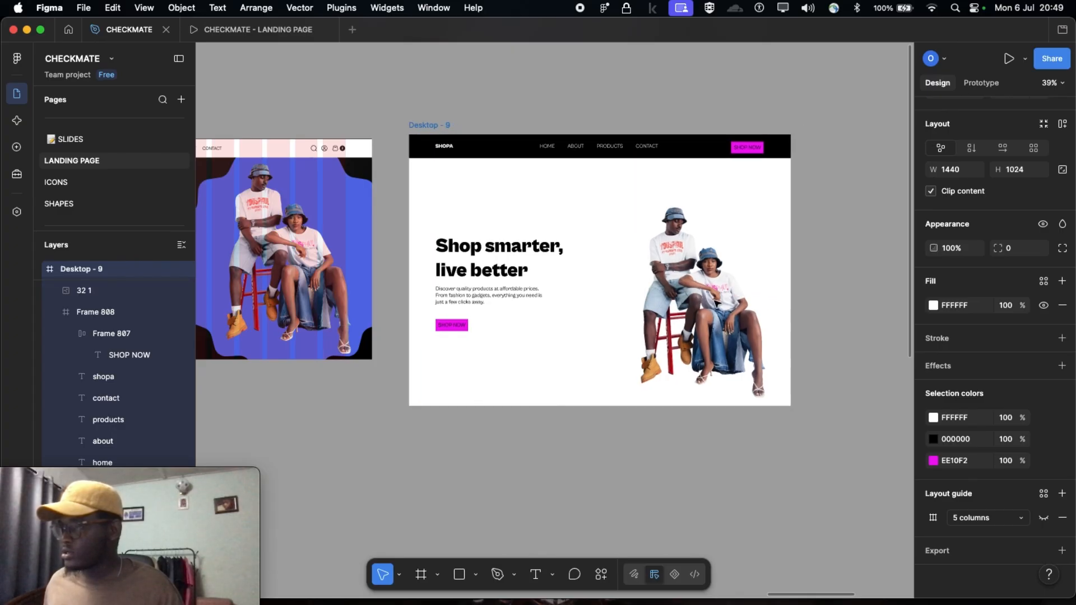
click(698, 310)
drag(691, 312, 688, 306)
drag(618, 155, 614, 149)
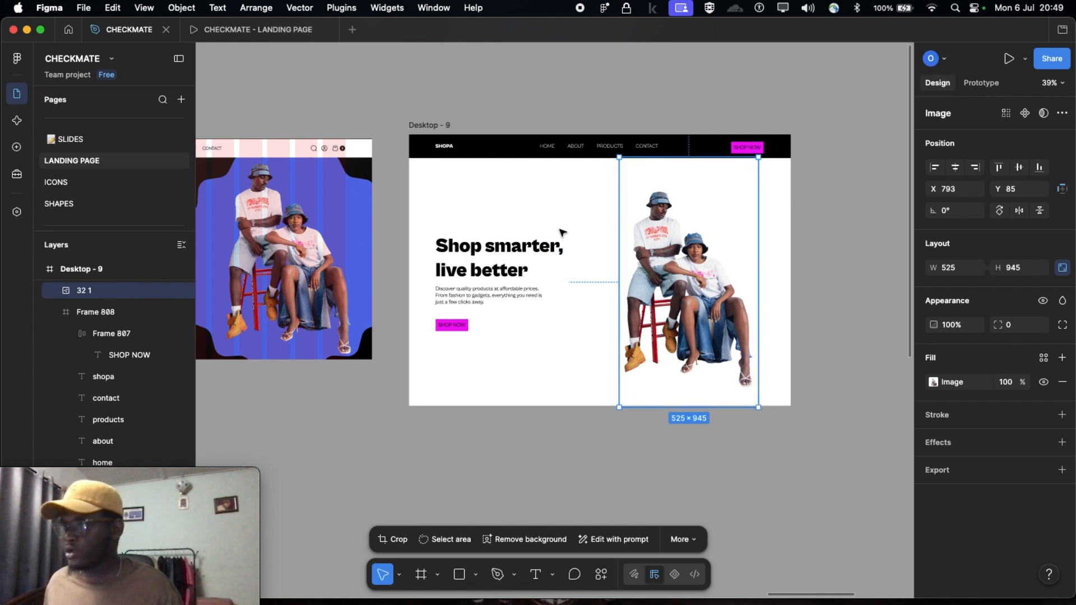
click(491, 54)
scroll(639, 314, right, 3)
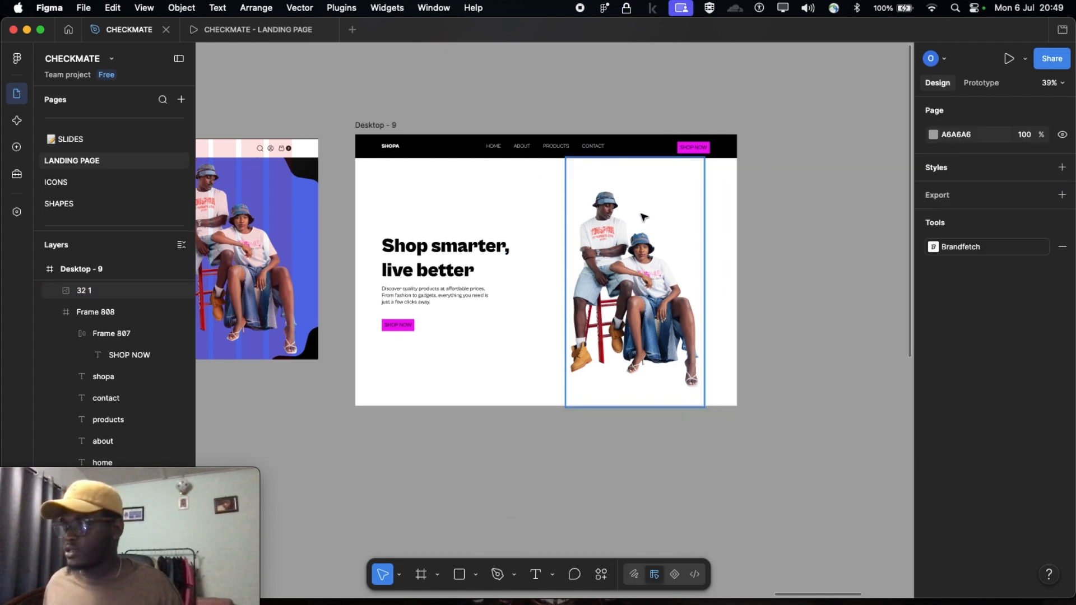
drag(643, 323, 644, 330)
Copy the dark star-shaped frame beside the design into Desktop - 9 and place it over the couple image, at X 550, Y 27
scroll(617, 322, right, 15)
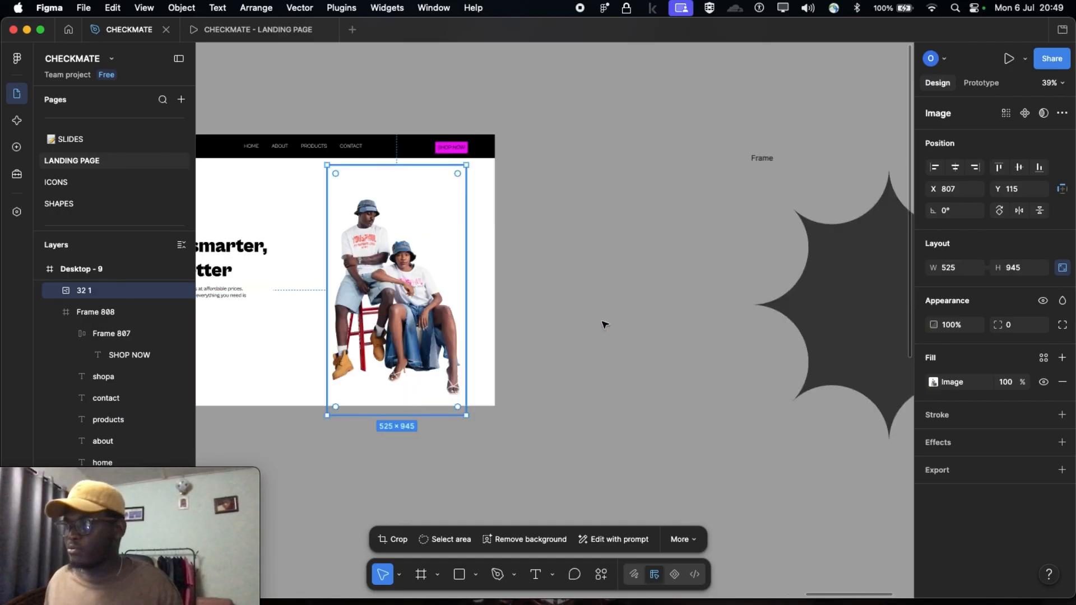
click(813, 312)
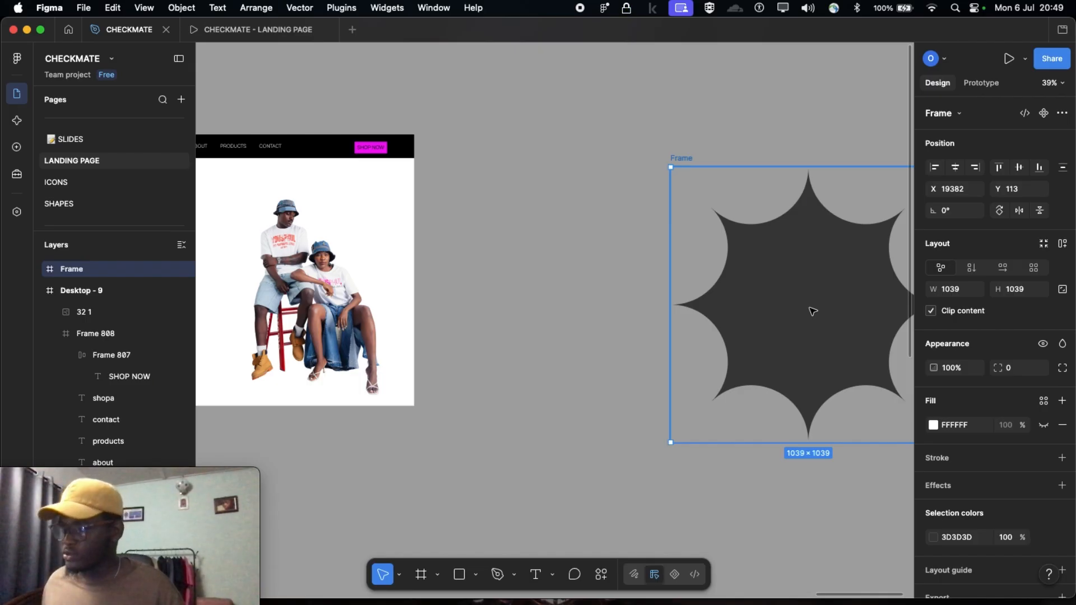
scroll(830, 305, left, 3)
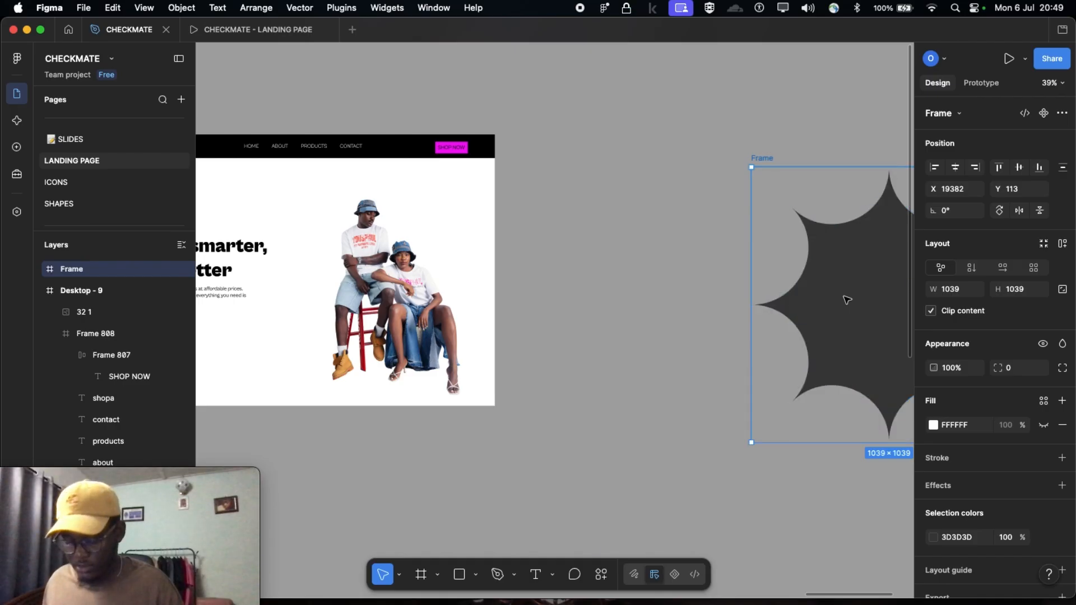
scroll(846, 301, left, 10)
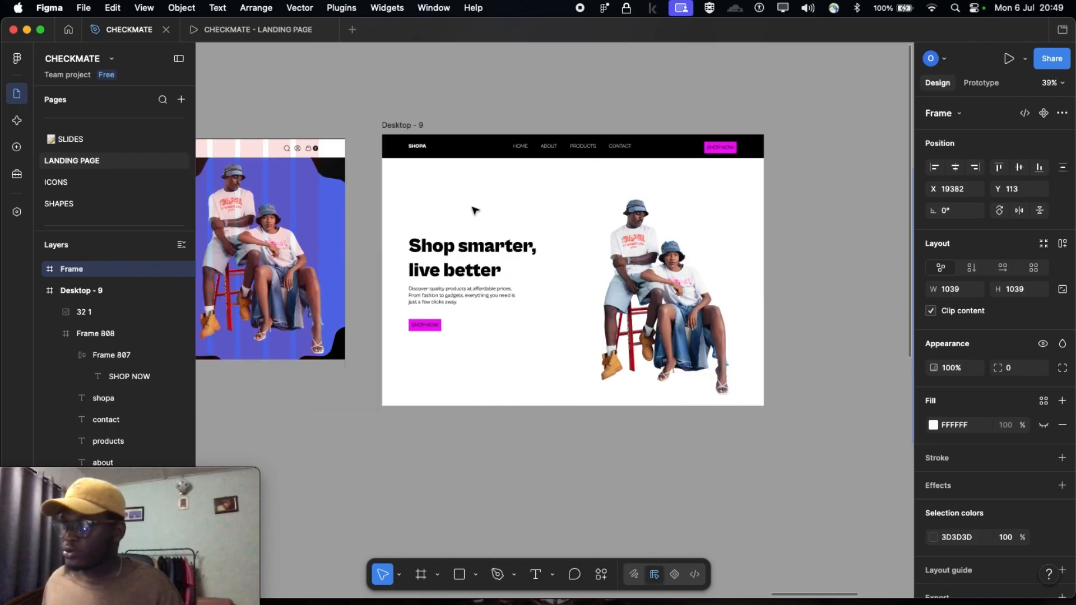
click(411, 127)
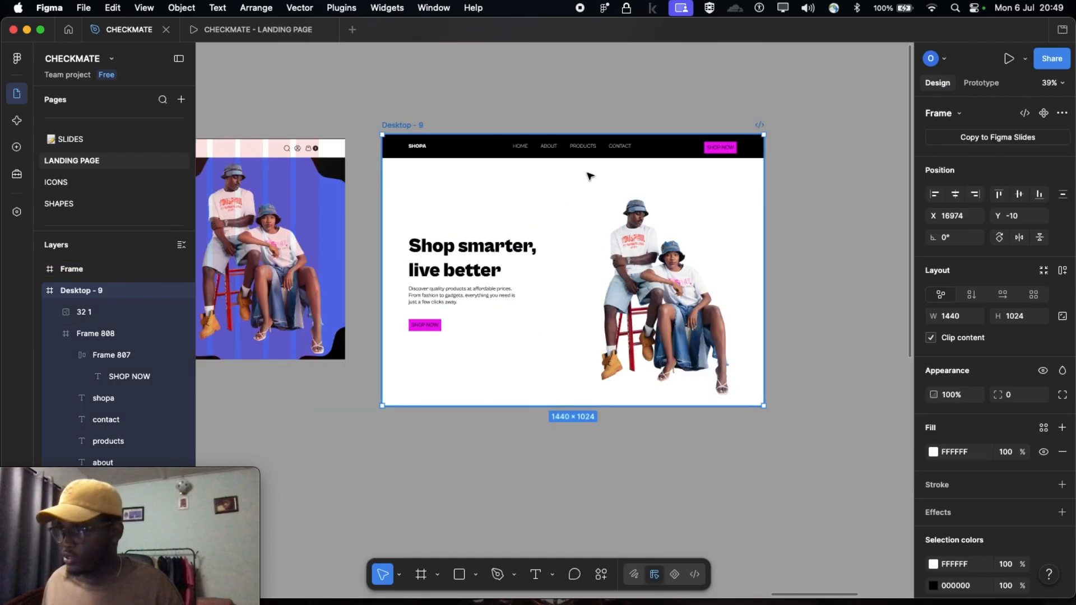
key(cmd+v)
drag(548, 245, 641, 251)
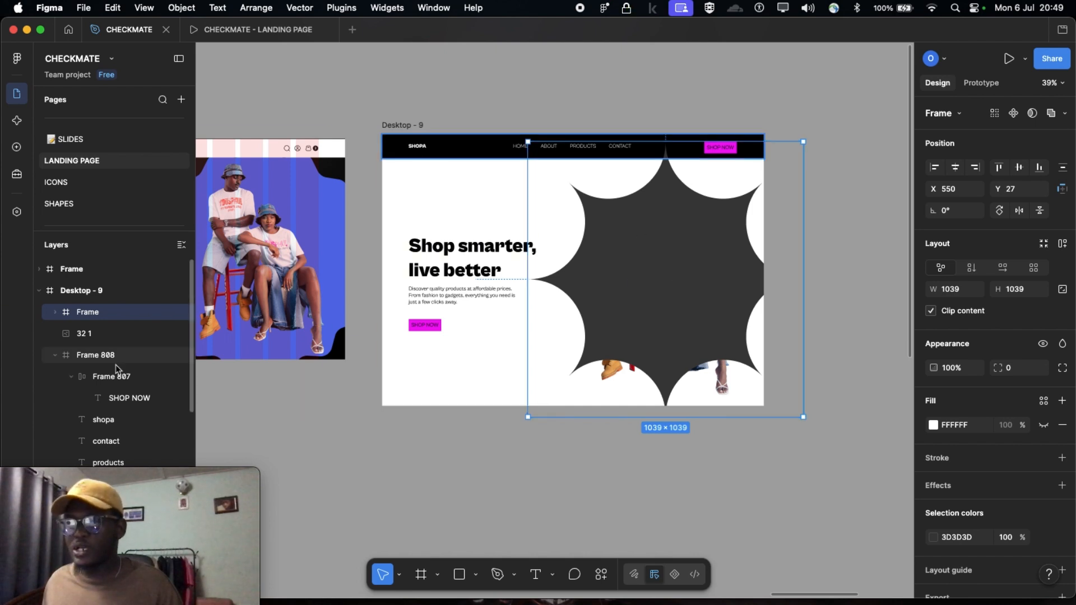
Move the star-shaped frame in Desktop - 9 to X 575, Y 57, clearing the webcam window from the layers list
drag(172, 476, 997, 458)
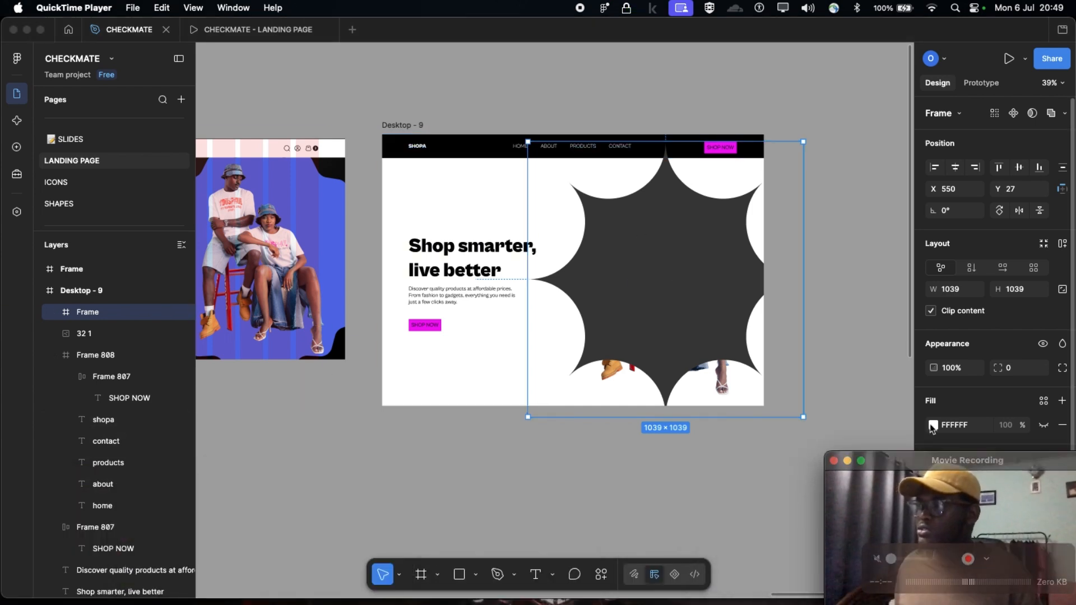
click(640, 277)
drag(641, 277, 674, 293)
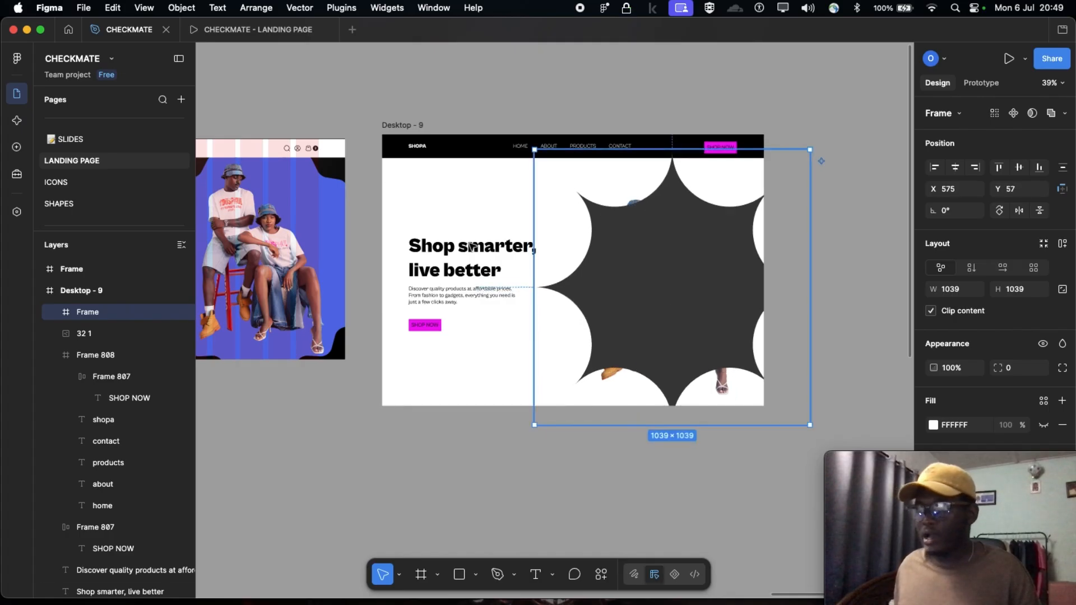
Collapse the expanded layers in the layers list down to the main layers of Desktop - 9
click(56, 355)
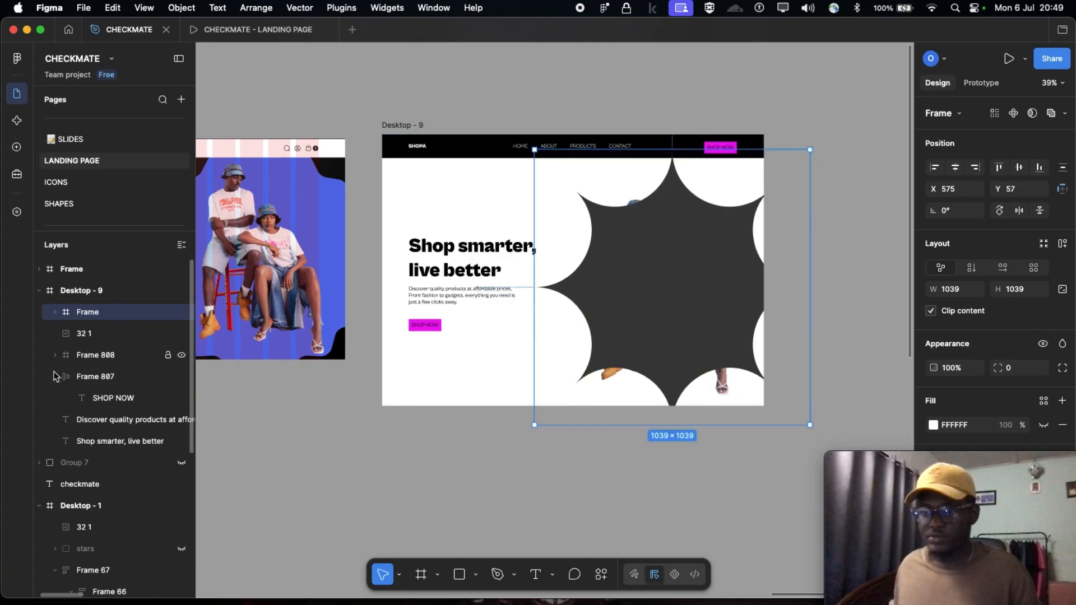
click(56, 377)
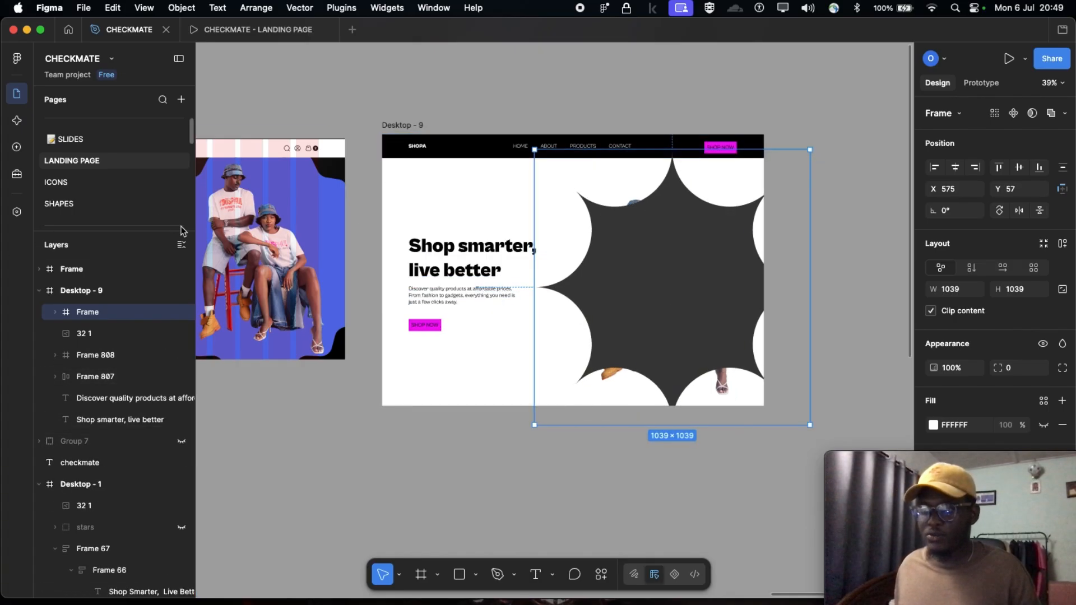
click(184, 247)
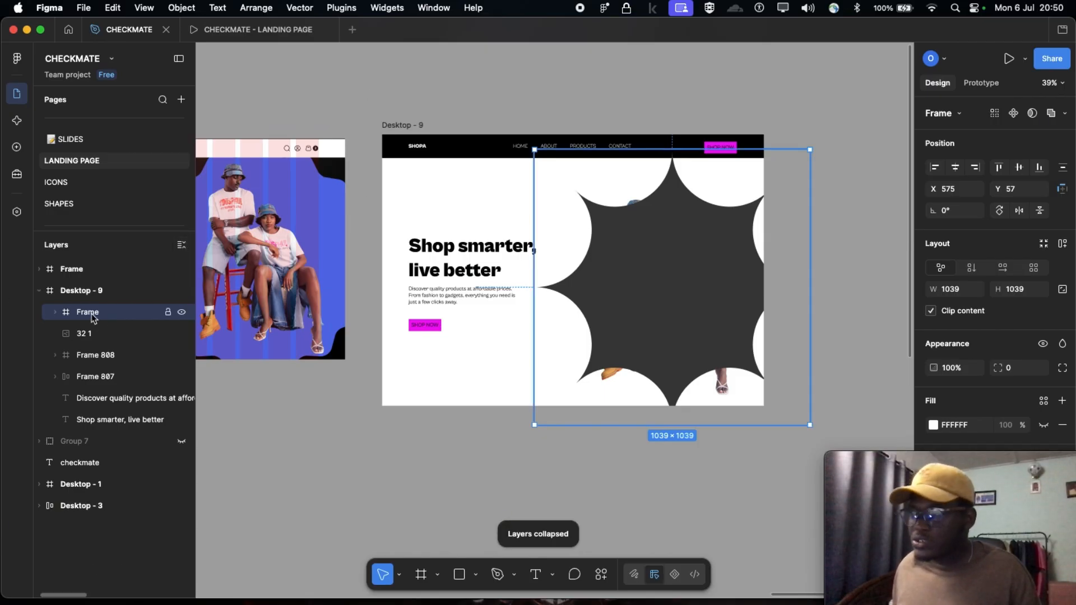
Move the star-shaped frame in Desktop - 9 to X 522, Y 62 and rename its layer "shape"
drag(713, 273, 649, 274)
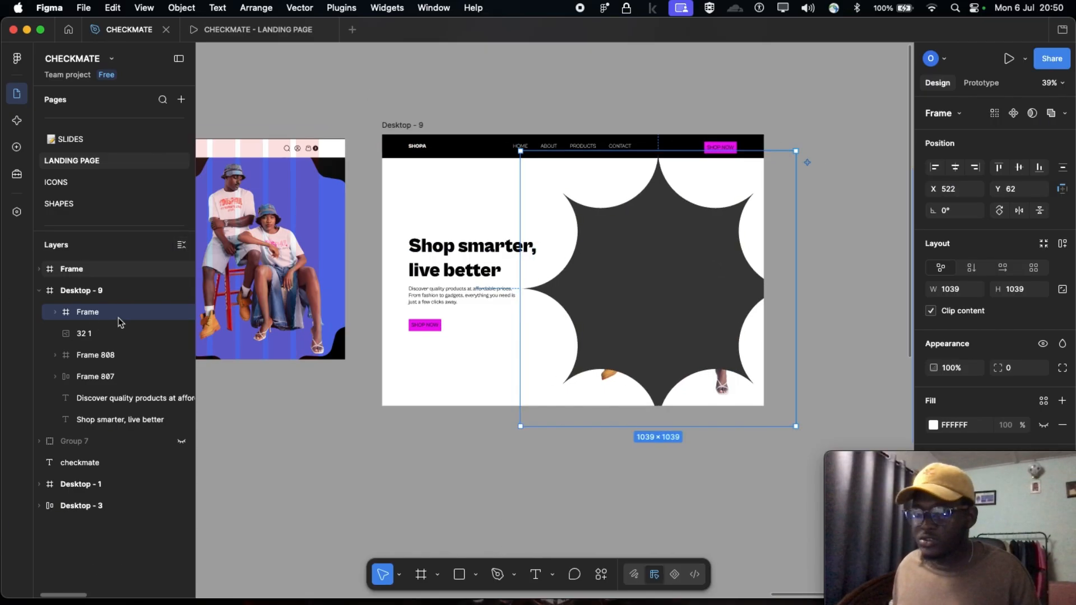
double_click(90, 313)
text(shap)
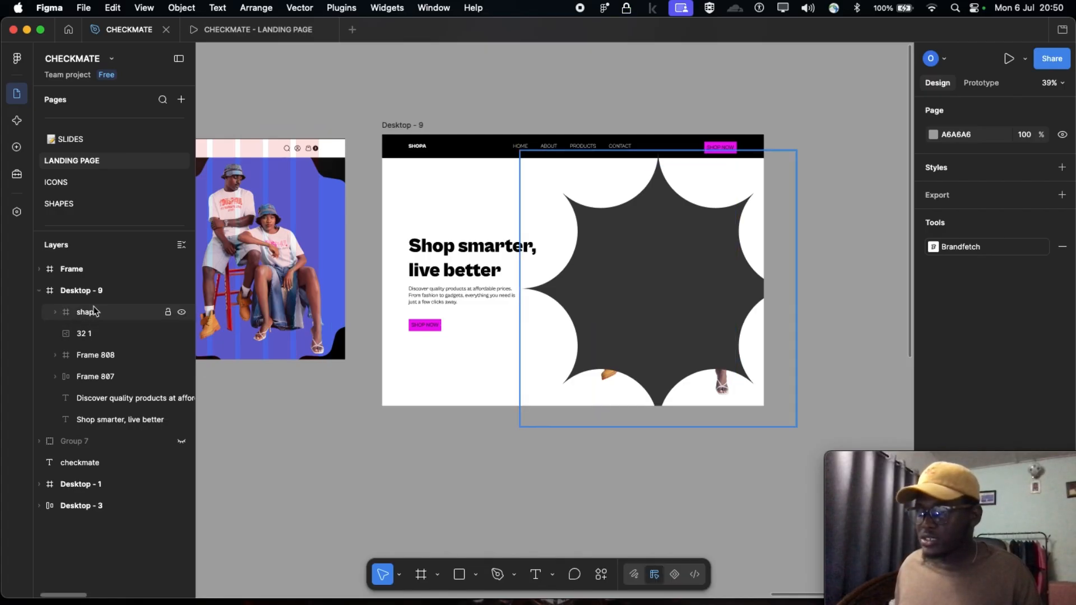
Reorder the shape layer beneath the couple image in Desktop - 9 and rename the image layer "image"
drag(94, 312, 101, 339)
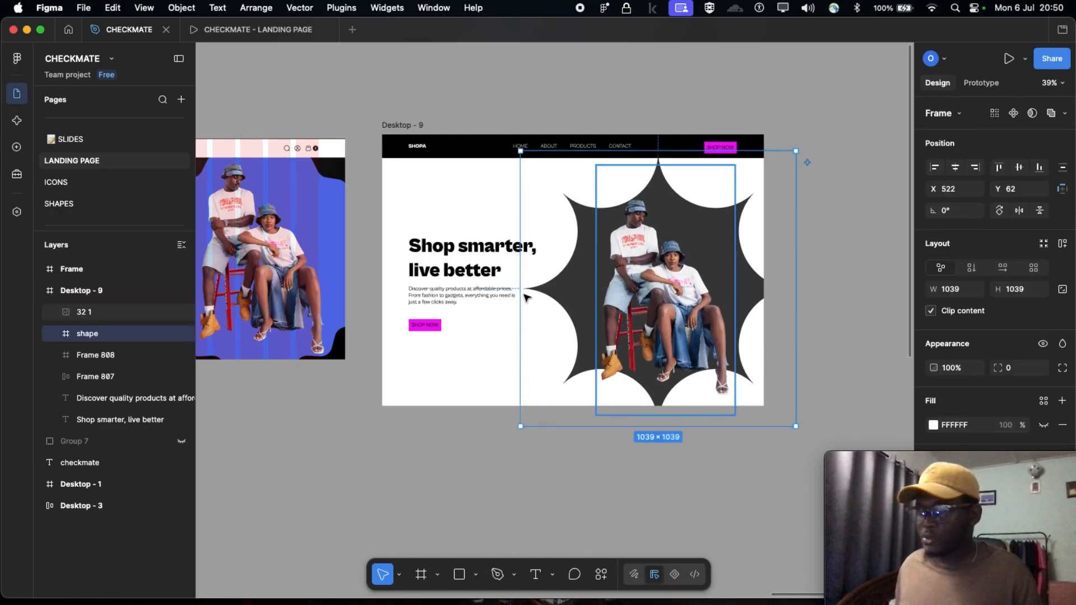
double_click(86, 313)
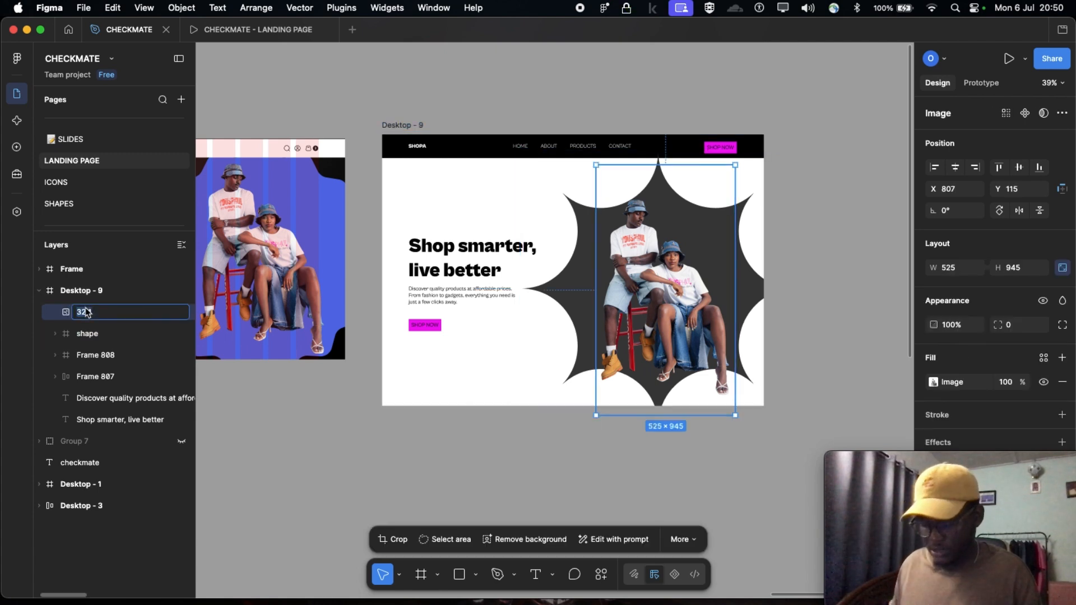
text(image)
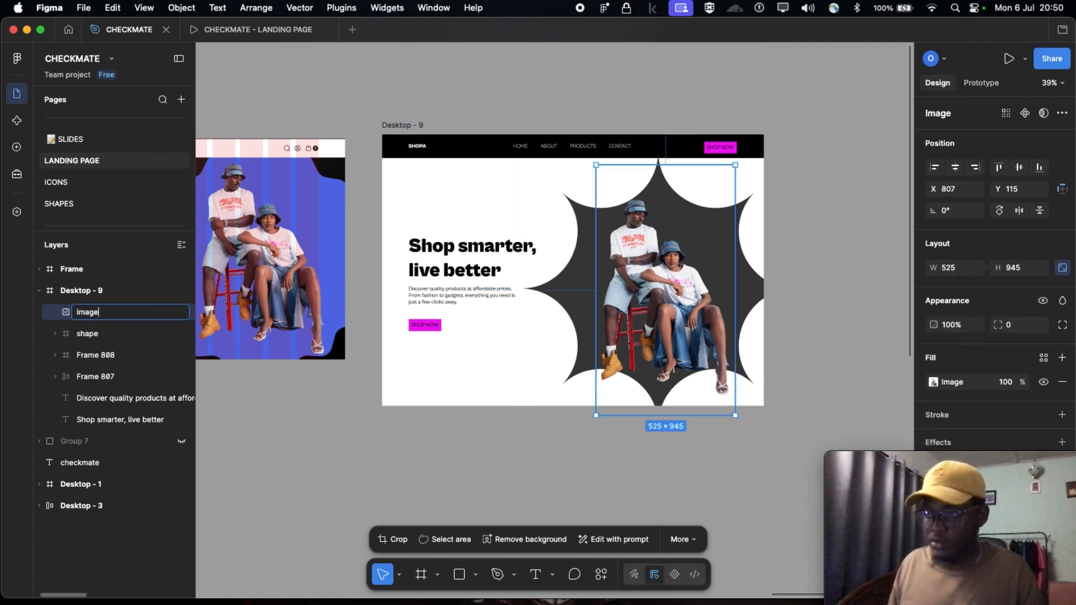
click(232, 419)
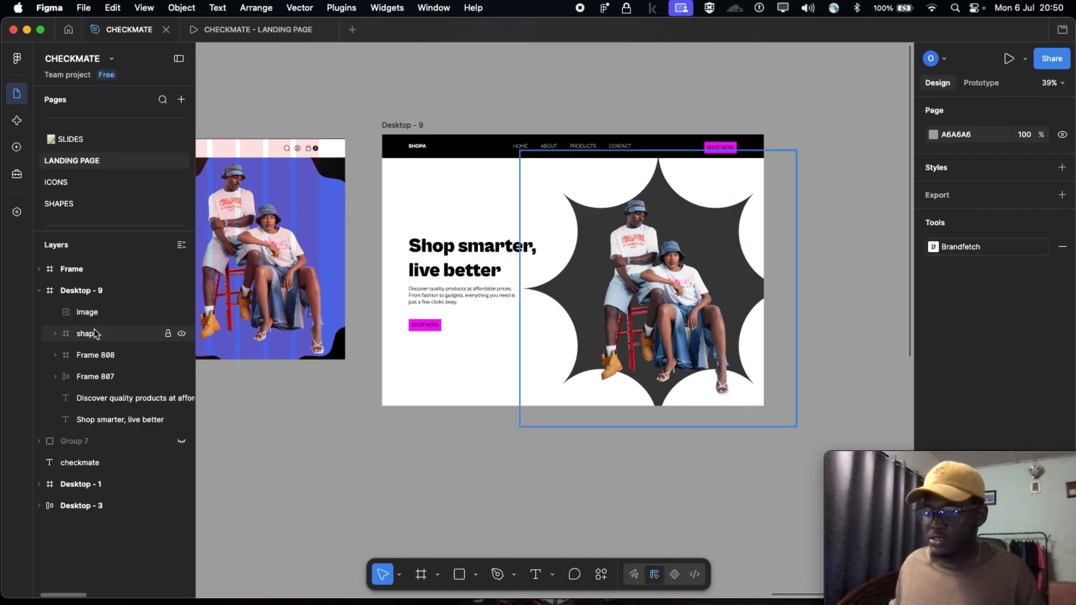
Demonstrate stacking order by moving the shape layer above the image layer and back beneath it
click(87, 334)
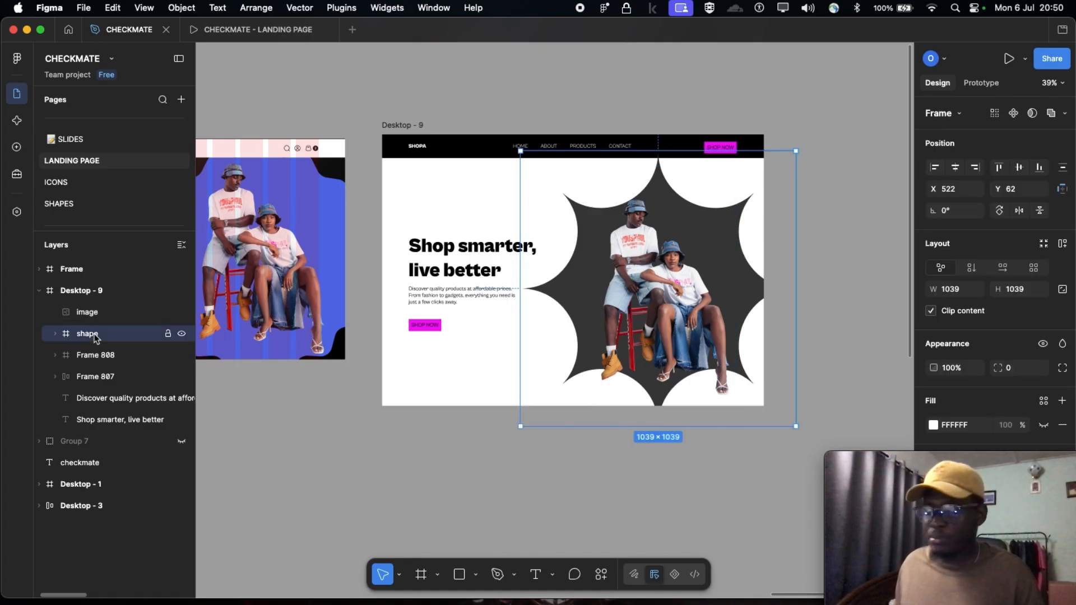
drag(96, 337, 101, 310)
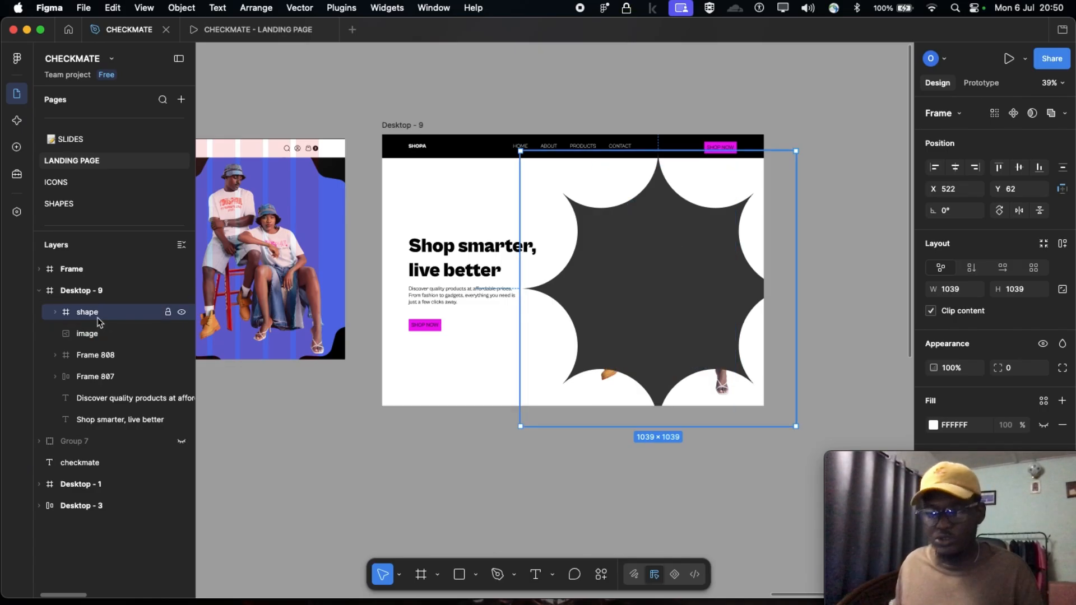
drag(98, 312, 96, 340)
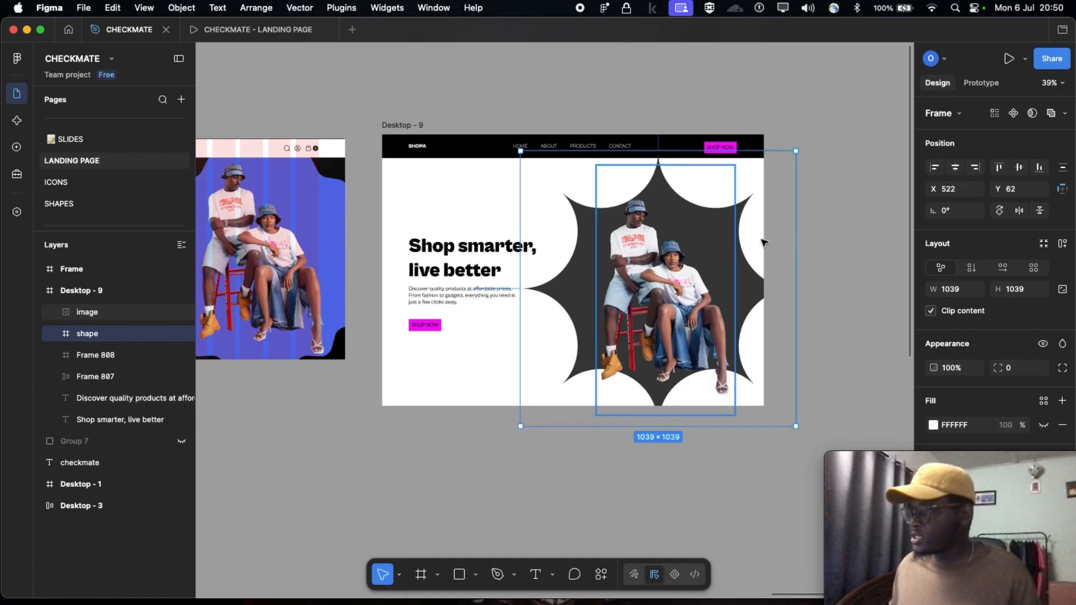
Move the shape frame out of Desktop - 9 onto the canvas at X 18466, Y -131, shifting the original star frame clear of it
click(715, 263)
drag(758, 296, 749, 259)
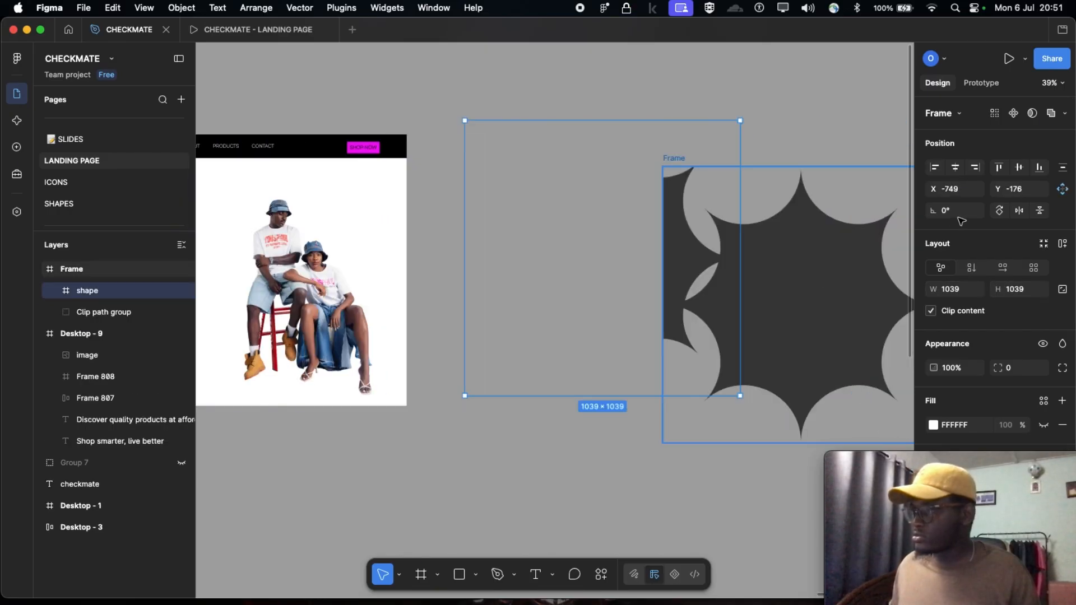
click(684, 251)
drag(684, 250, 643, 247)
click(651, 195)
click(812, 212)
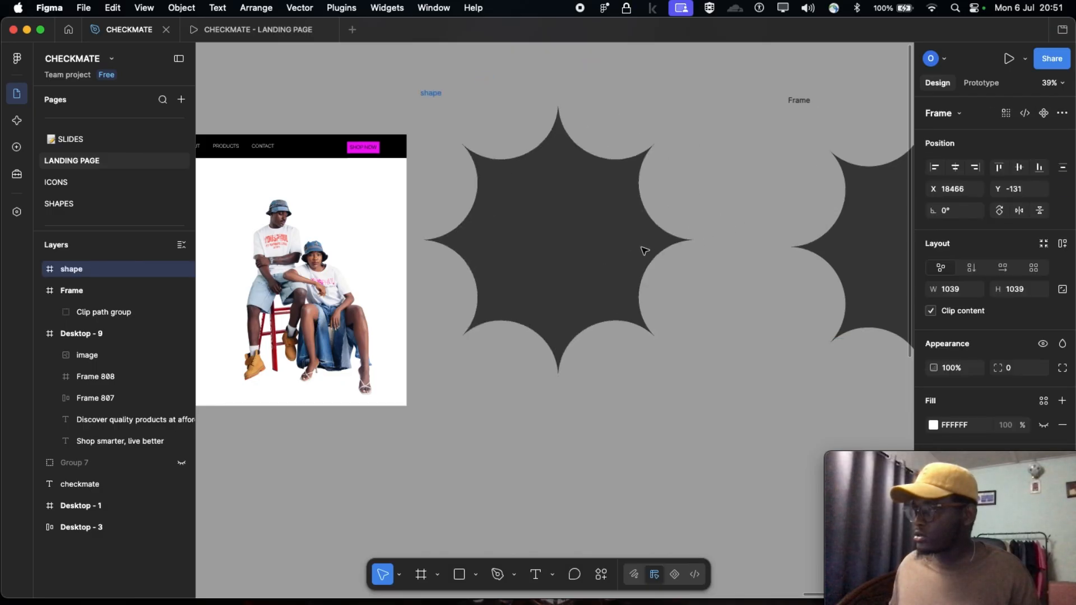
Copy the Clip path group from inside the shape frame and paste it into Desktop - 9
scroll(644, 248, left, 3)
scroll(654, 259, left, 5)
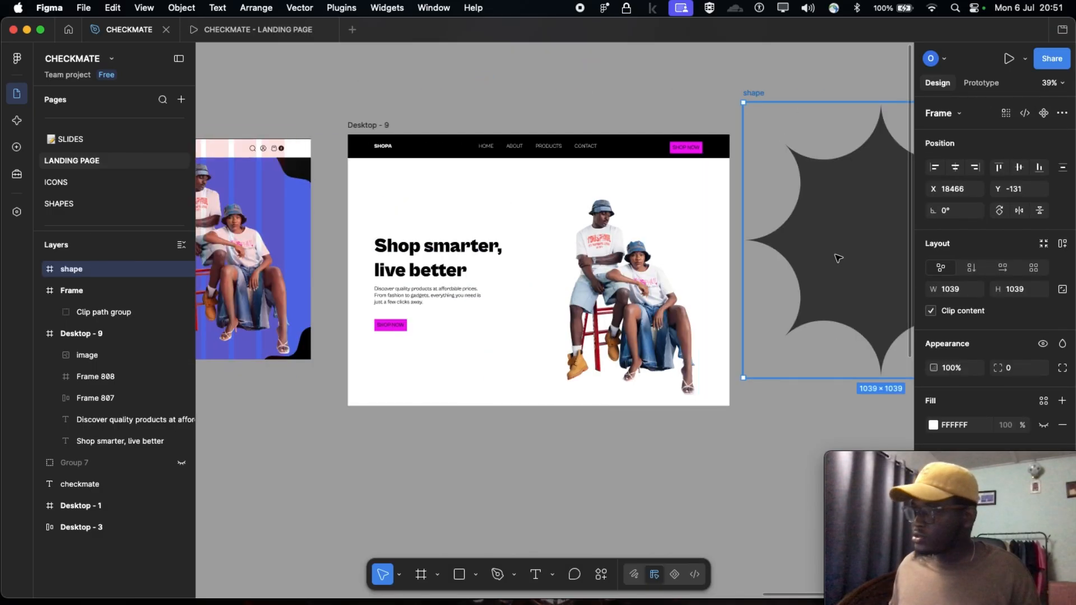
scroll(757, 279, right, 3)
click(754, 282)
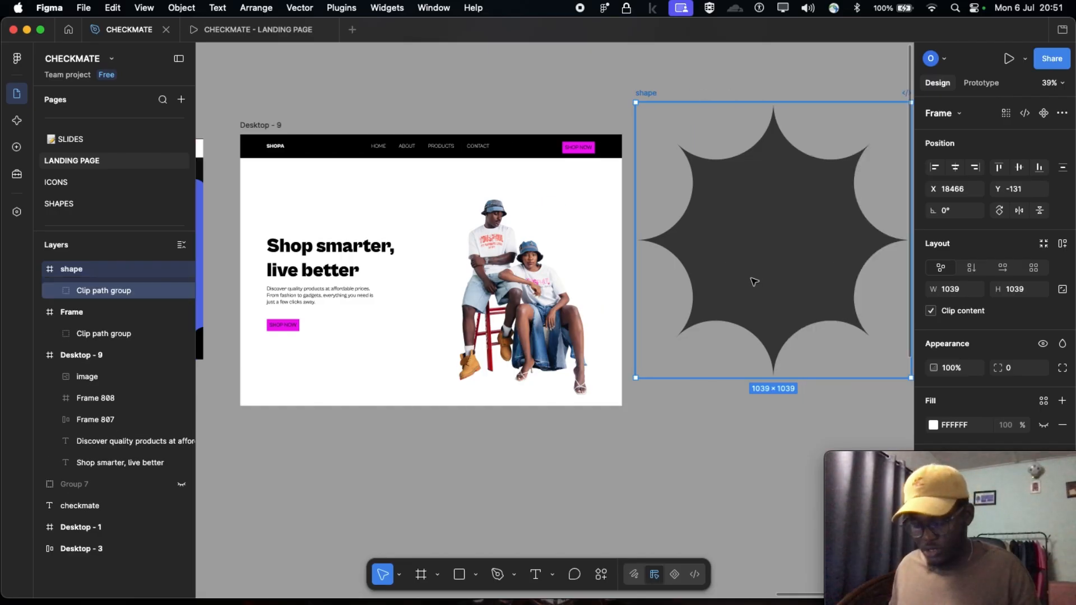
scroll(693, 294, left, 2)
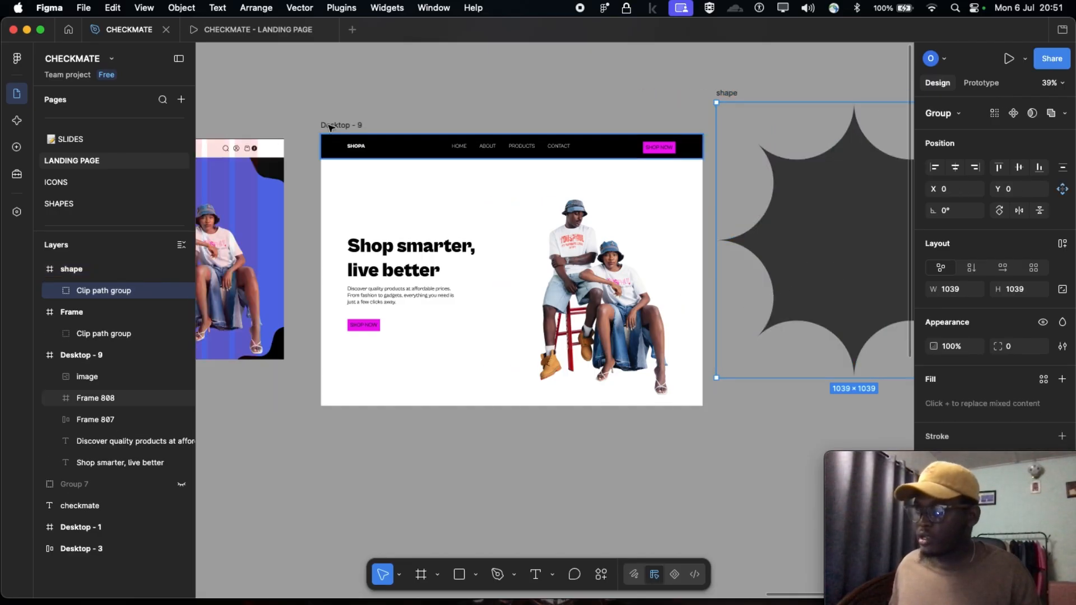
scroll(336, 157, up, 2)
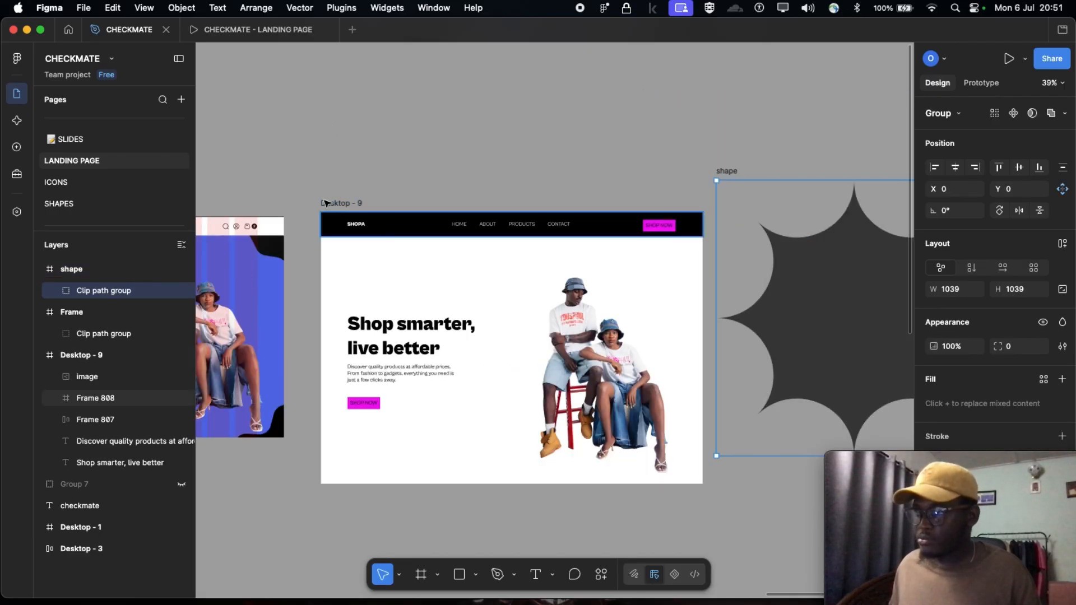
click(354, 205)
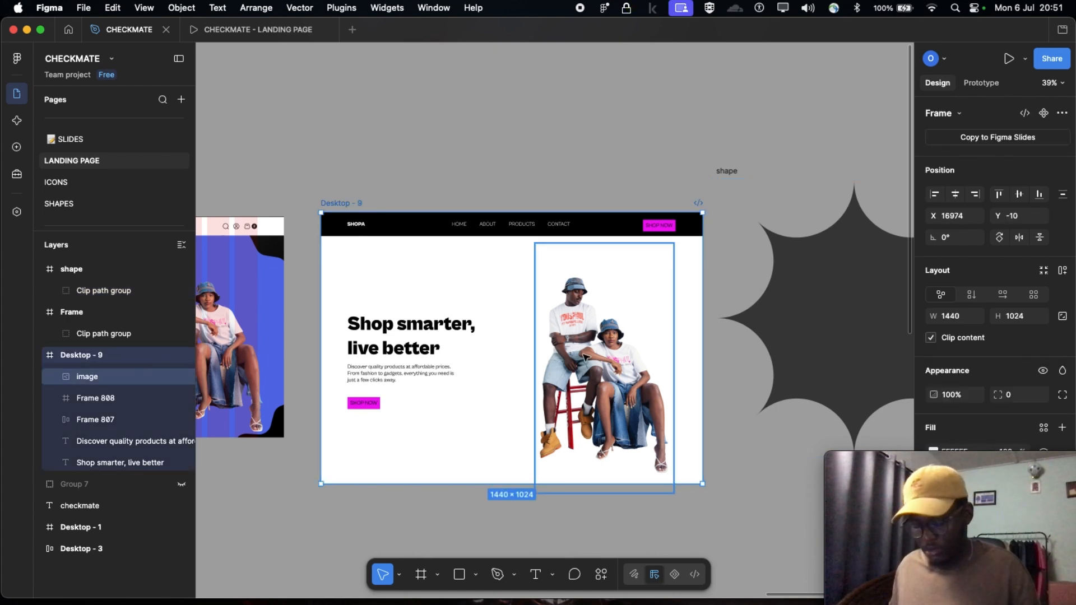
key(super+c)
key(super+v)
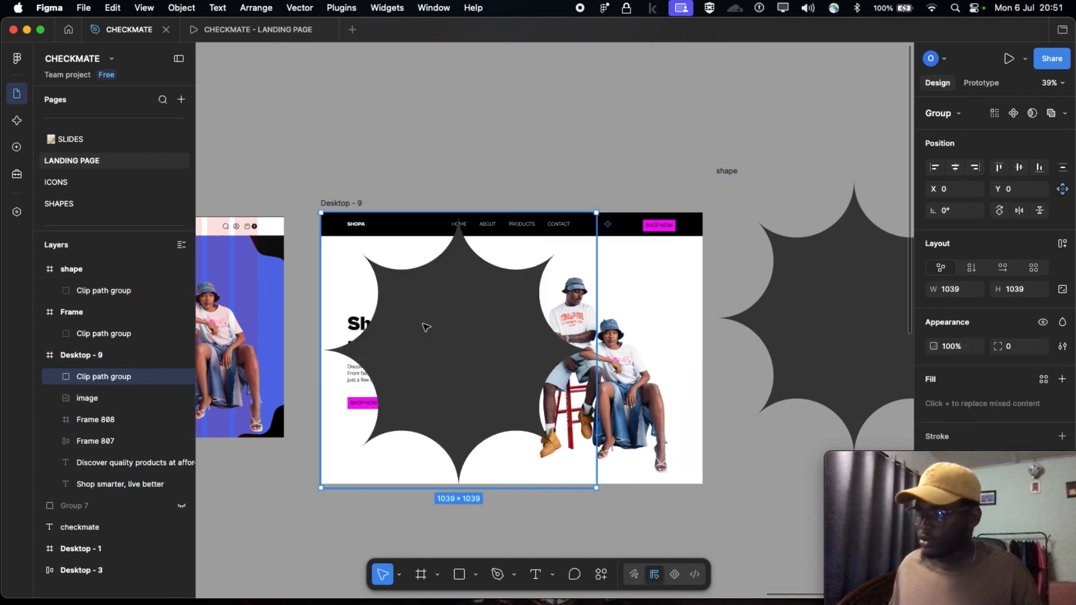
Position the pasted Clip path group over the couple image in Desktop - 9, at X 550, Y 72
drag(433, 331, 598, 346)
scroll(598, 346, down, 1)
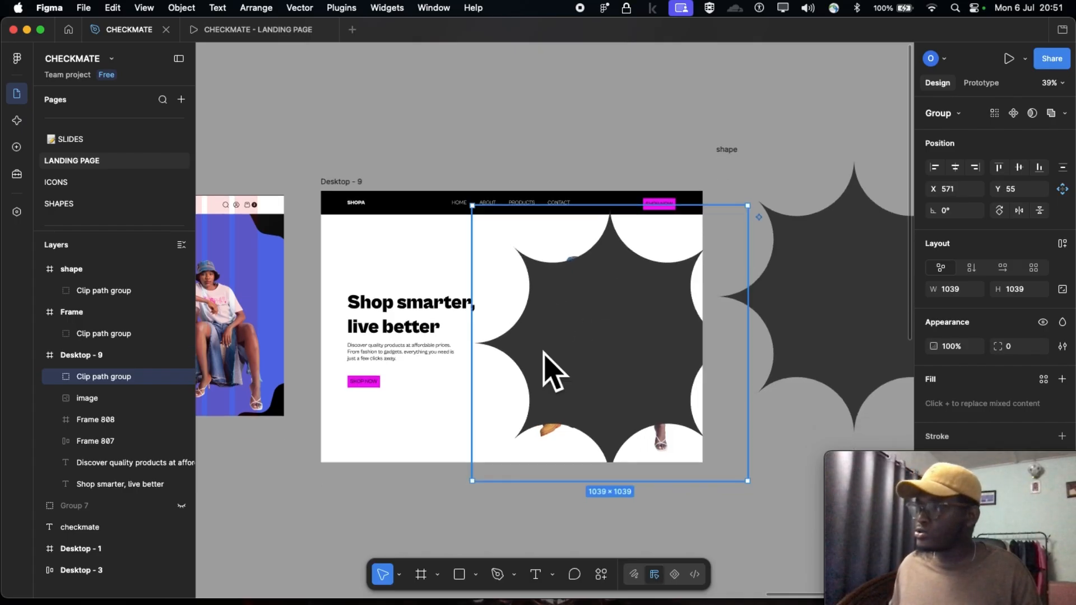
scroll(547, 373, down, 1)
scroll(563, 325, down, 1)
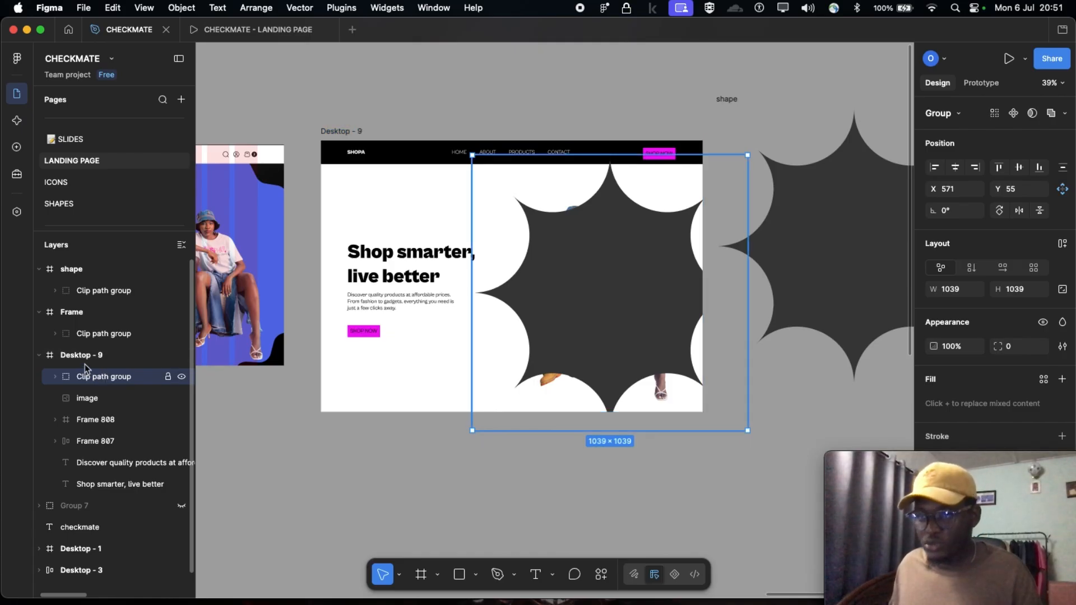
scroll(90, 368, down, 1)
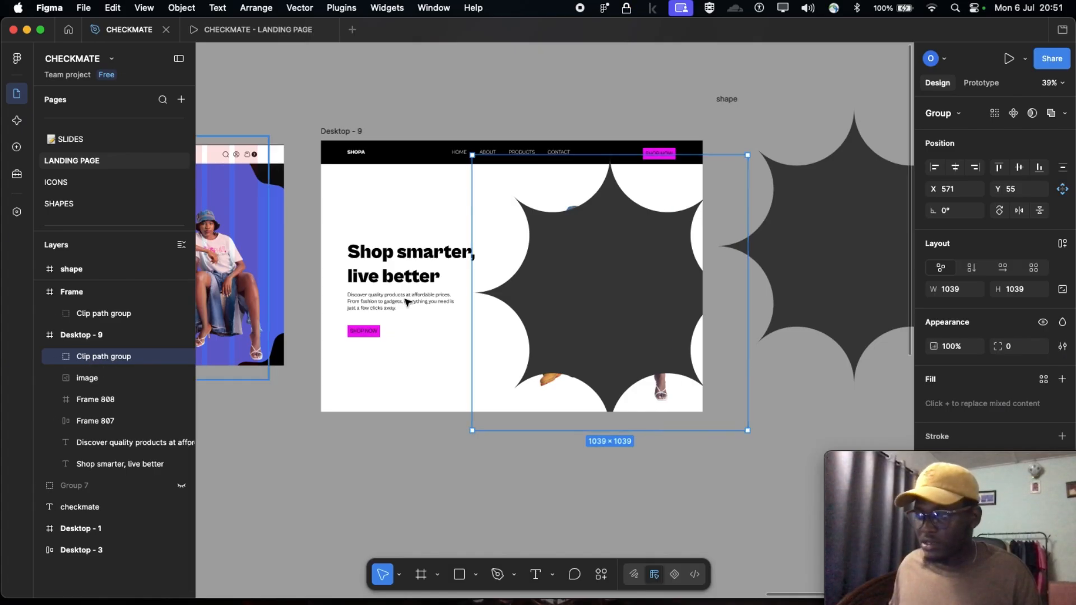
click(392, 261)
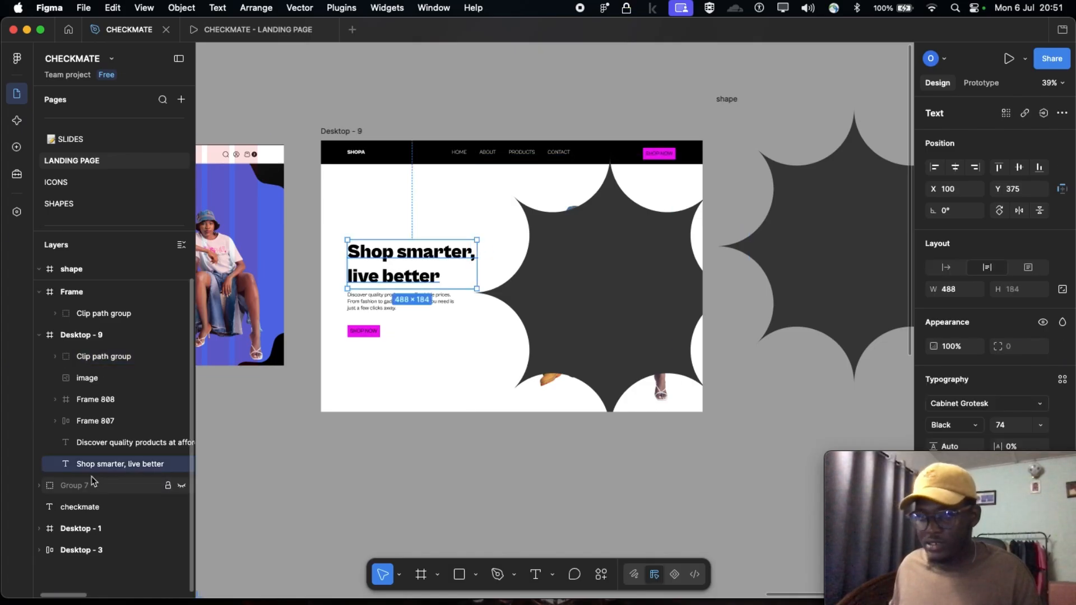
click(91, 379)
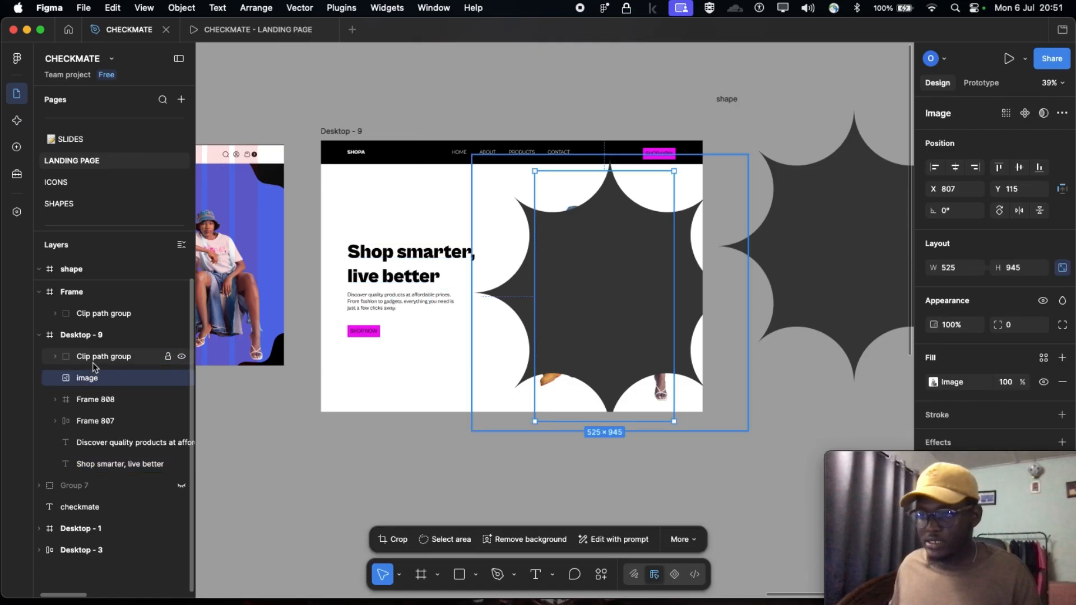
click(96, 358)
mouse_move(622, 283)
mouse_down()
mouse_move(631, 290)
mouse_move(617, 289)
mouse_up()
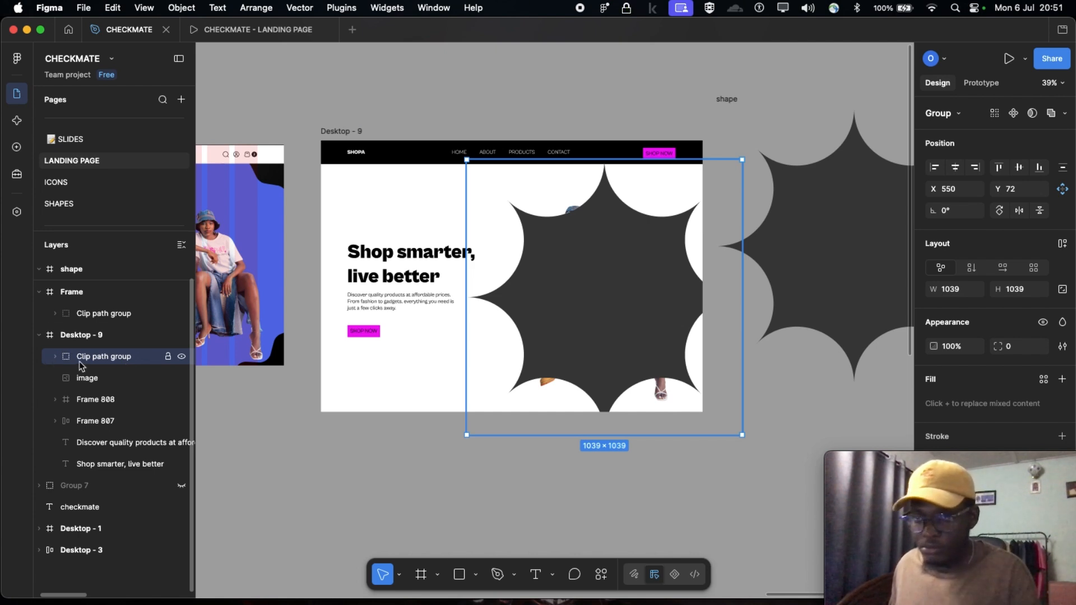
Reorder the Clip path group beneath the image layer so the couple sits in front of the star
drag(85, 361, 86, 386)
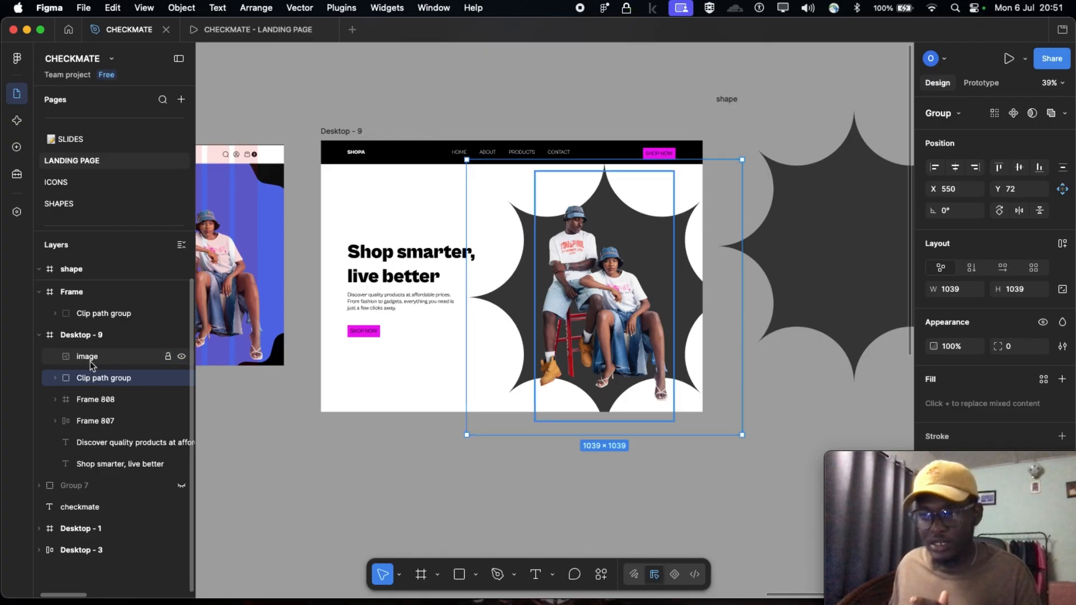
click(92, 362)
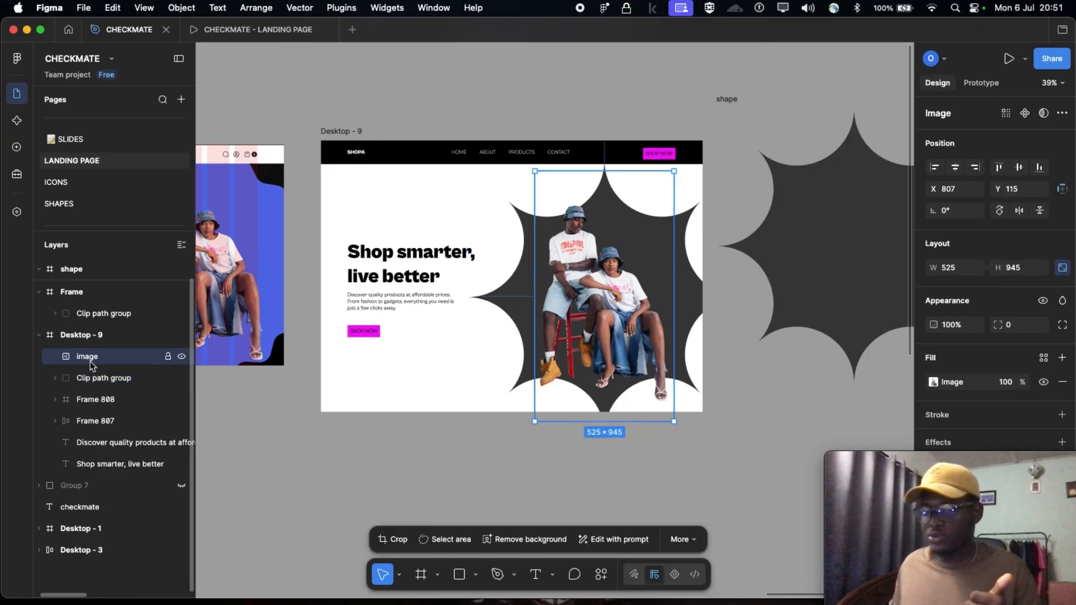
click(707, 477)
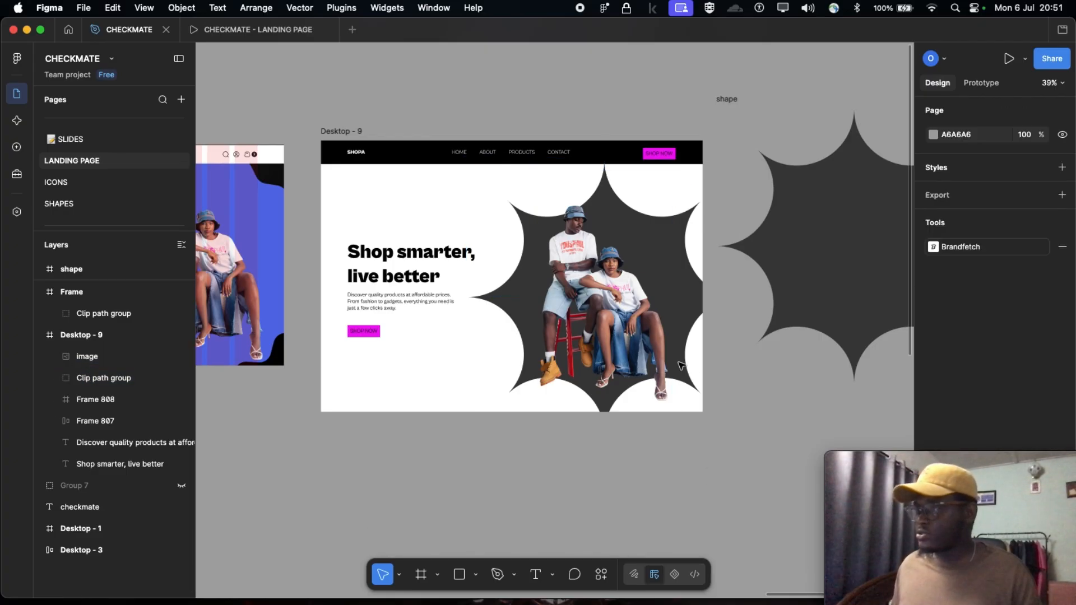
Enlarge the star-shaped Clip path group behind the couple to about 1144 × 1144, at X 465, Y 28
click(492, 202)
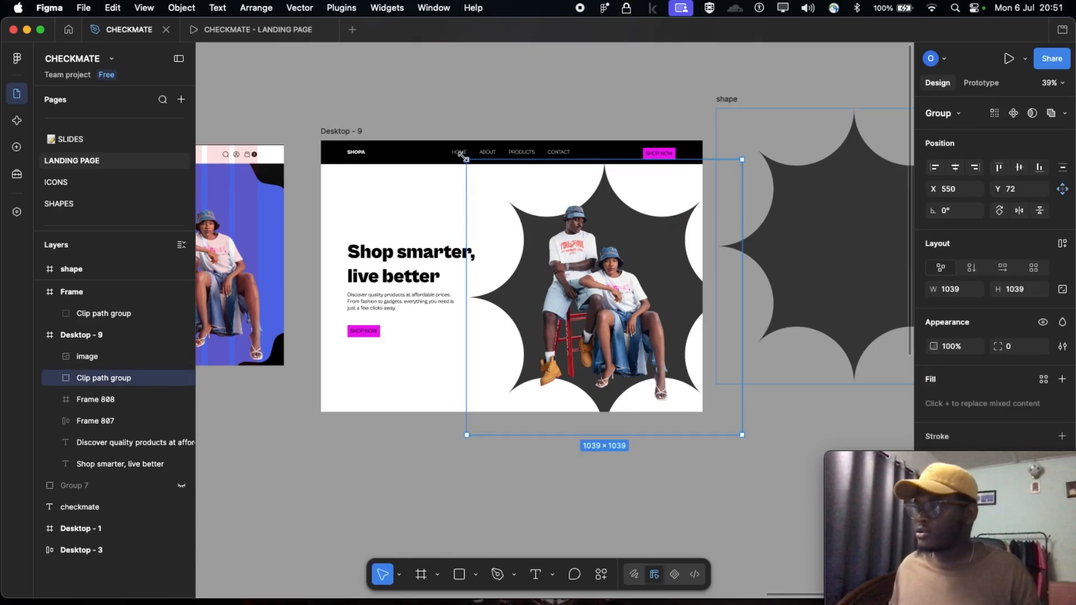
drag(463, 157, 454, 148)
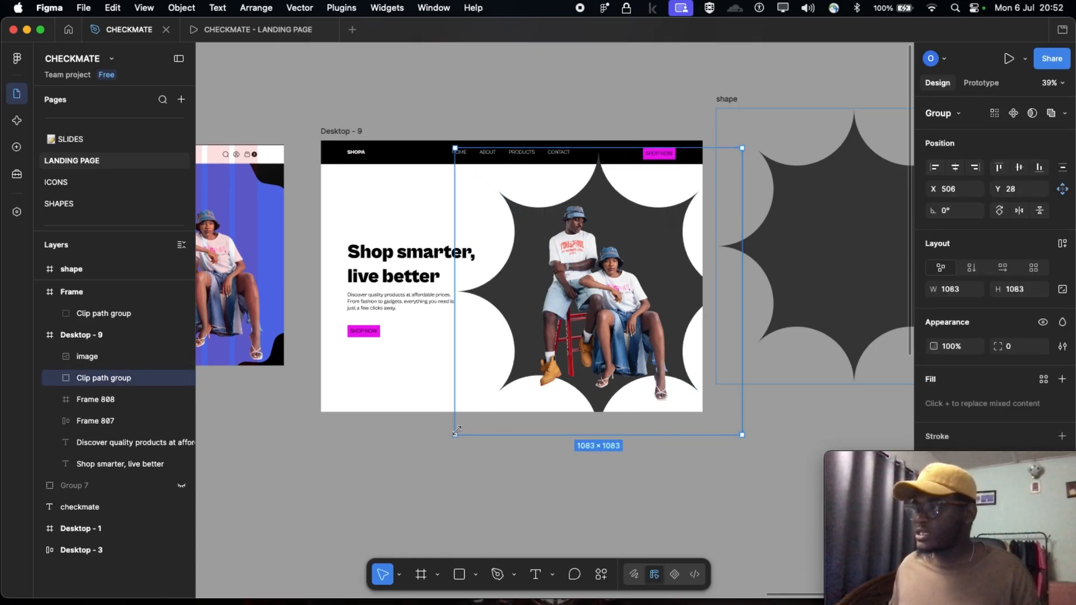
drag(456, 431, 445, 443)
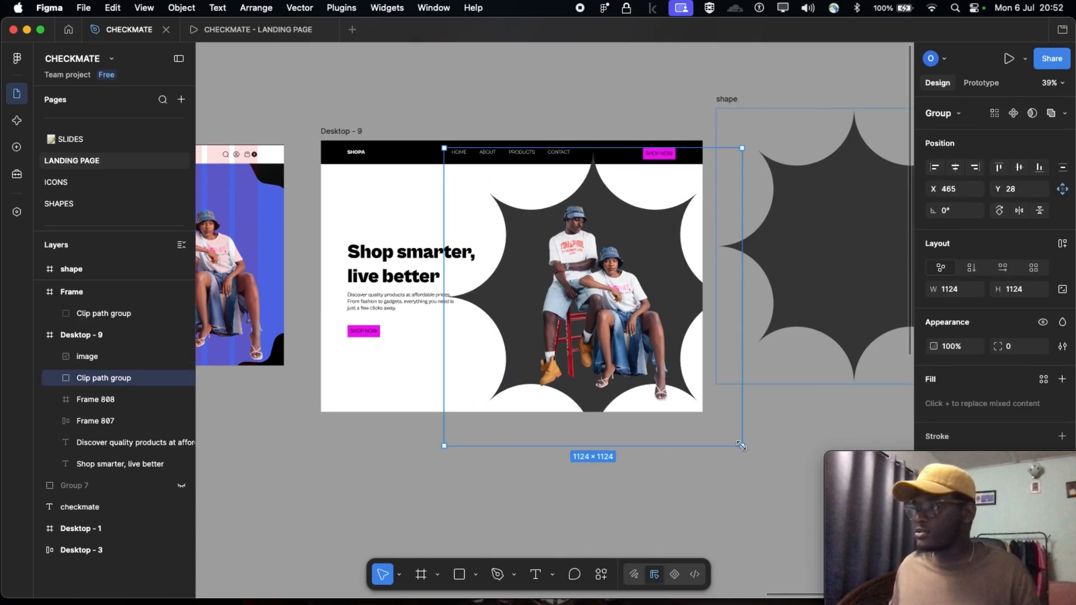
drag(741, 446, 747, 451)
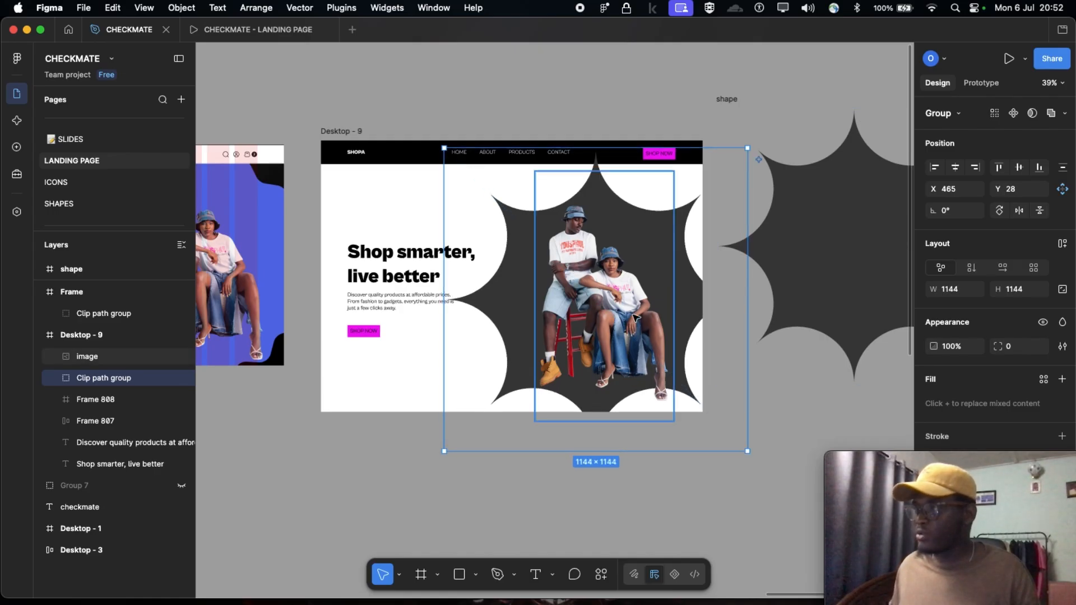
drag(626, 319, 611, 325)
click(439, 426)
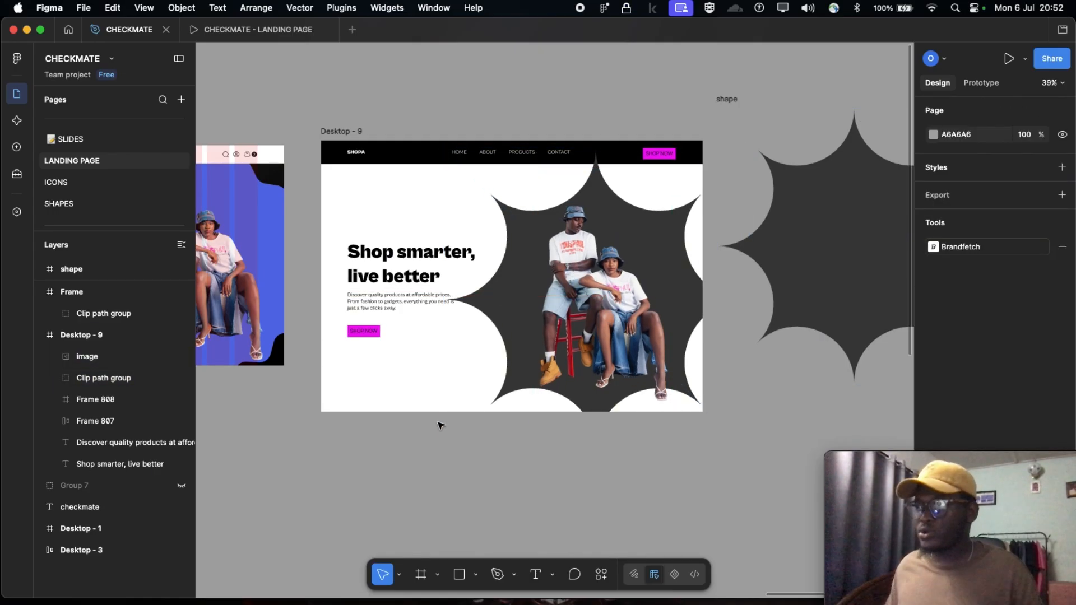
click(683, 267)
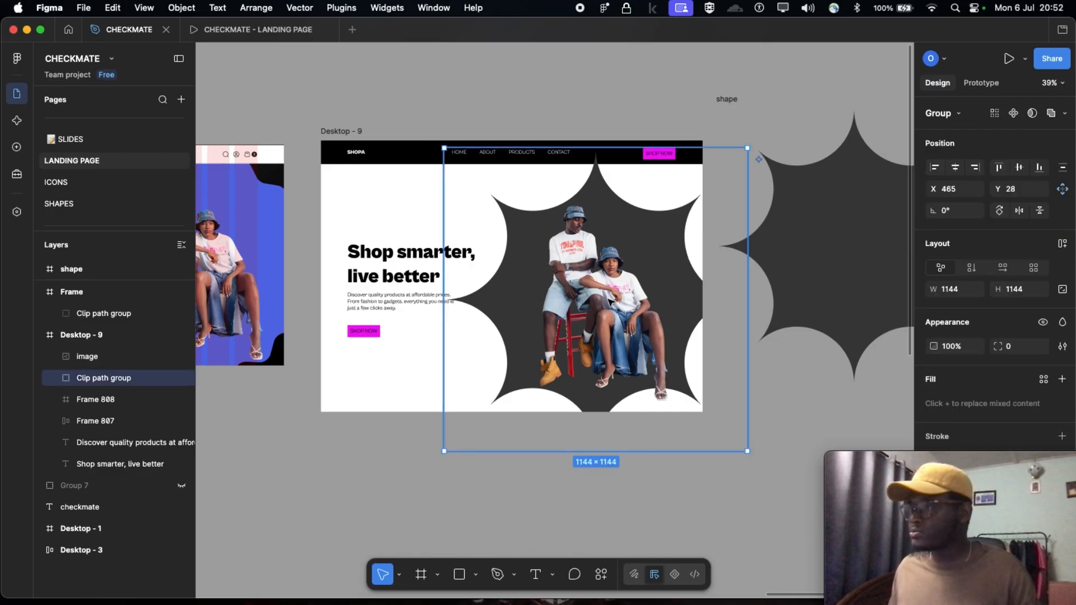
Shift the star-shaped Clip path group and the couple image together, placing the star at X 522, Y 27 and the image at X 864, Y 114
shift+click(614, 301)
drag(613, 302, 628, 302)
click(560, 511)
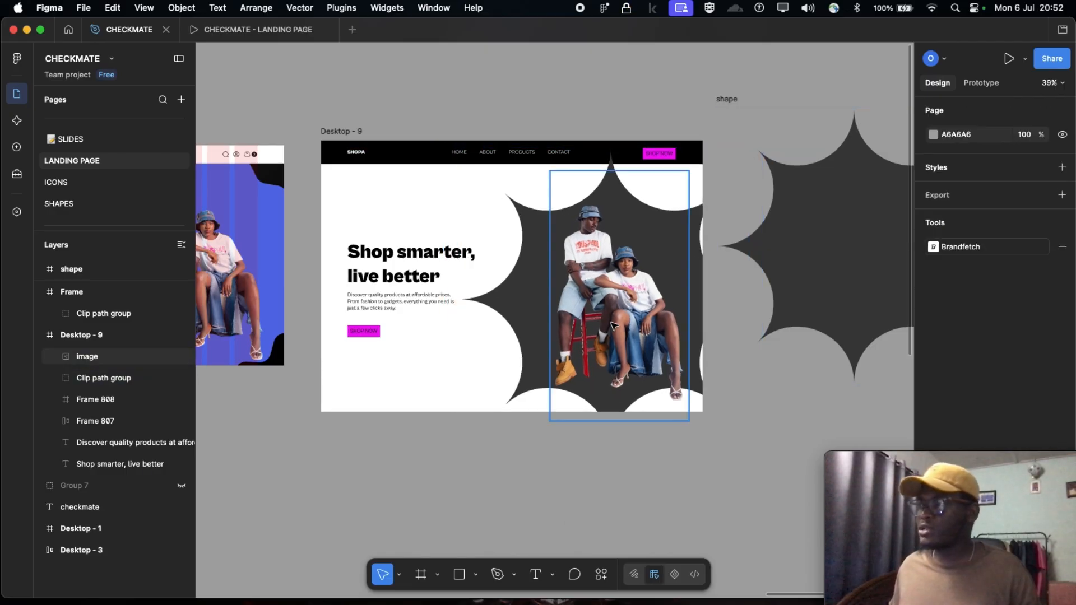
Rename the black header layer Frame 808 in Desktop - 9 as "nav bar"
scroll(578, 165, up, 5)
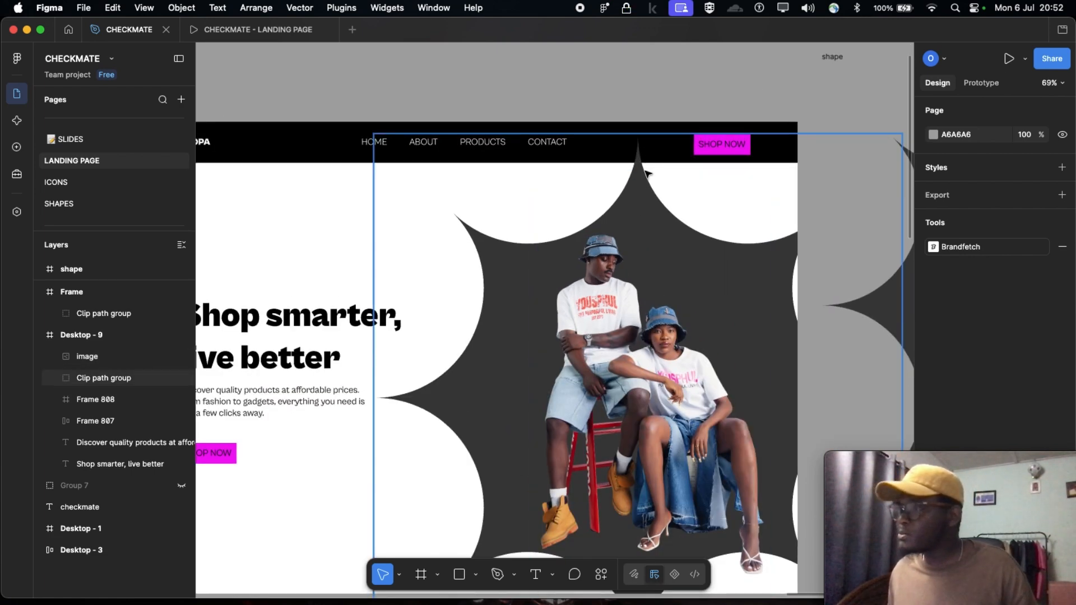
scroll(560, 163, left, 5)
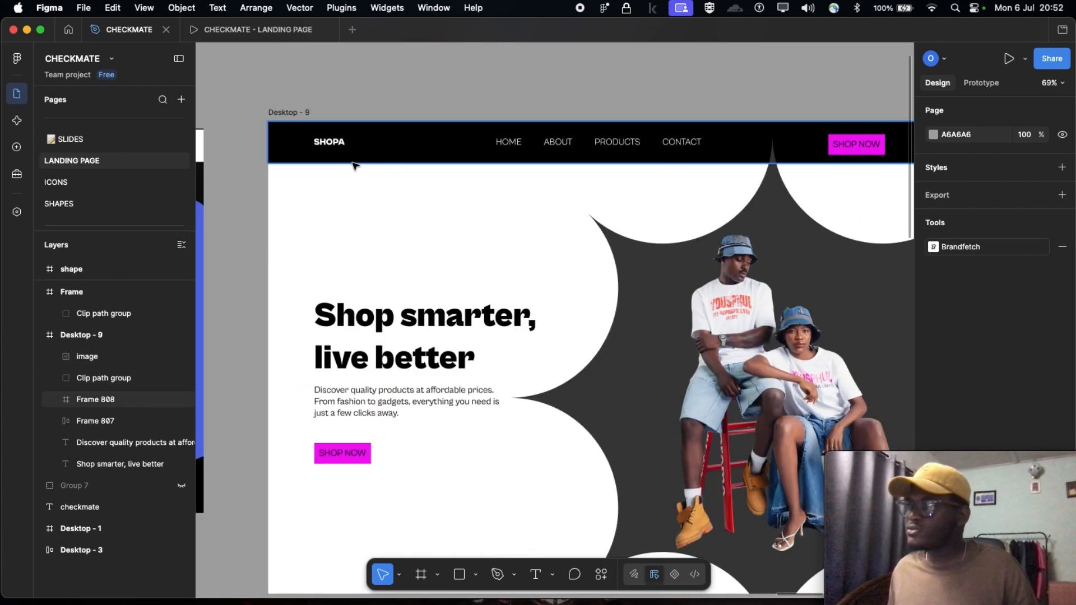
click(477, 162)
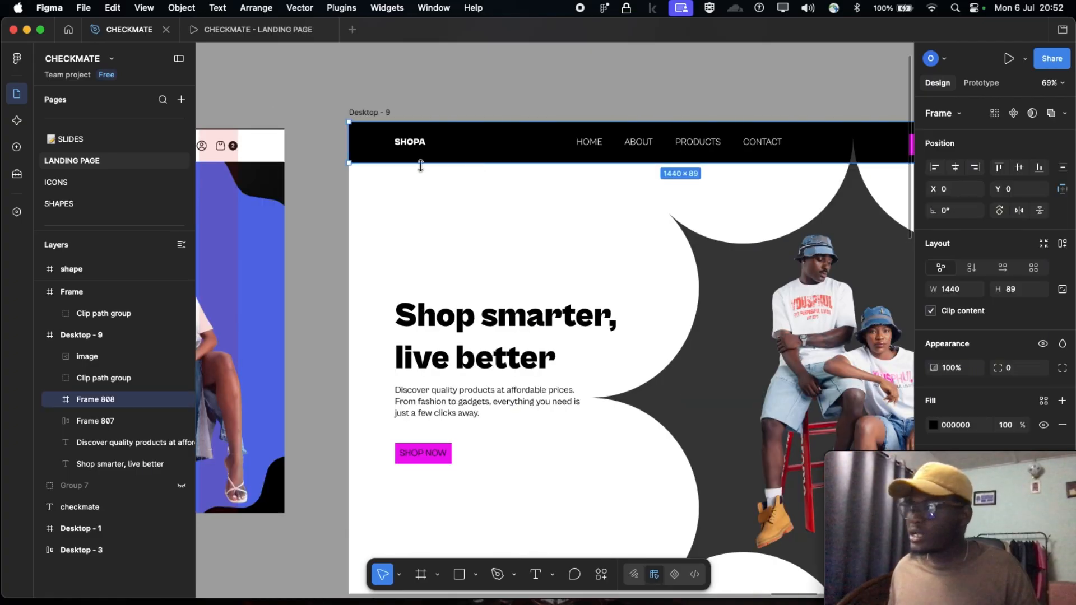
scroll(476, 168, right, 6)
scroll(505, 241, down, 3)
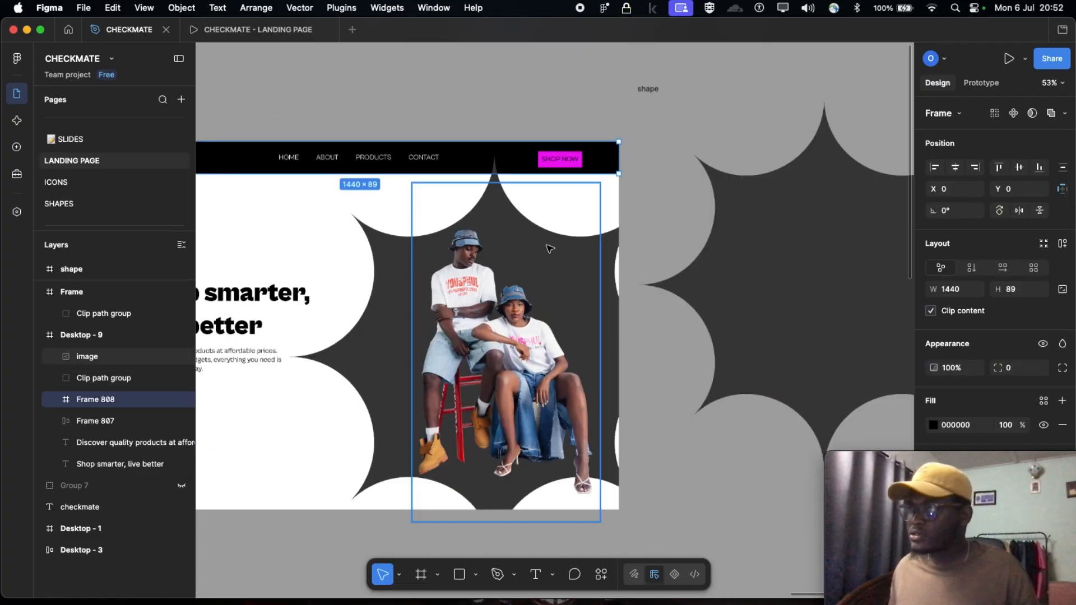
scroll(488, 247, left, 5)
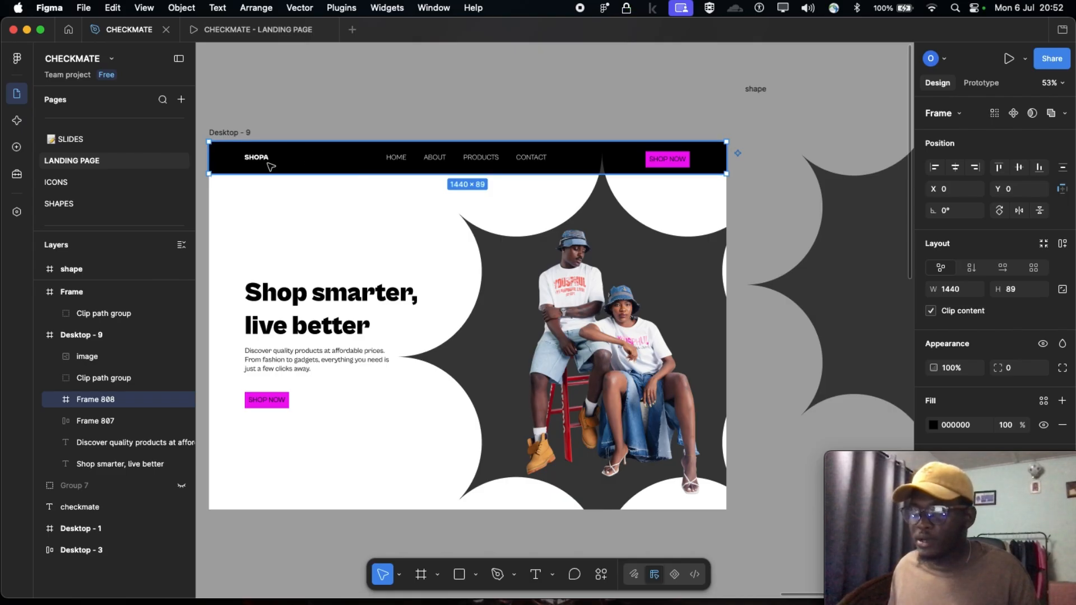
double_click(88, 401)
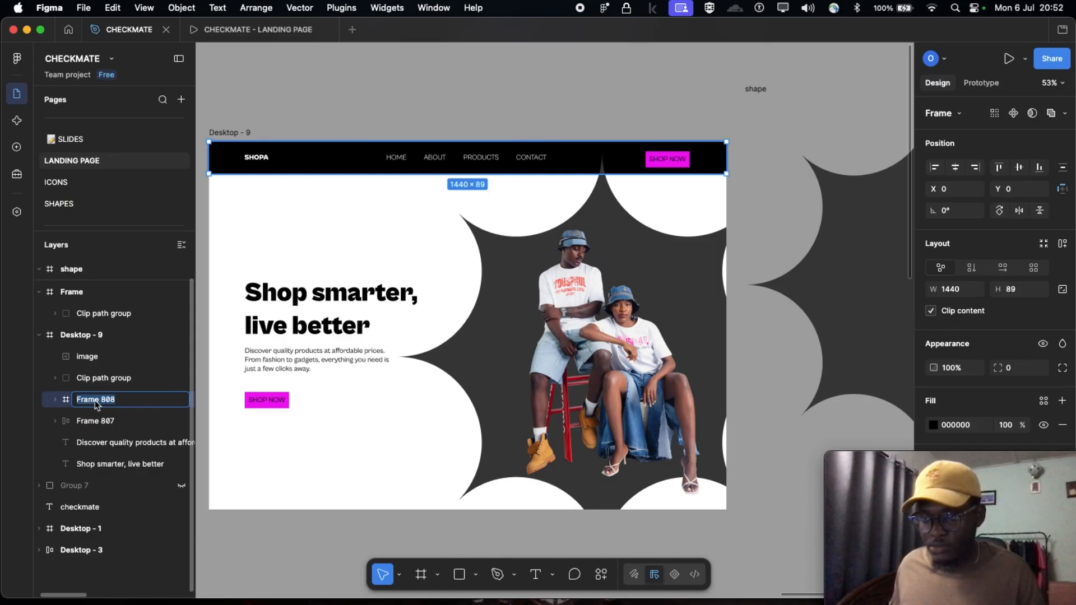
text(nav bar)
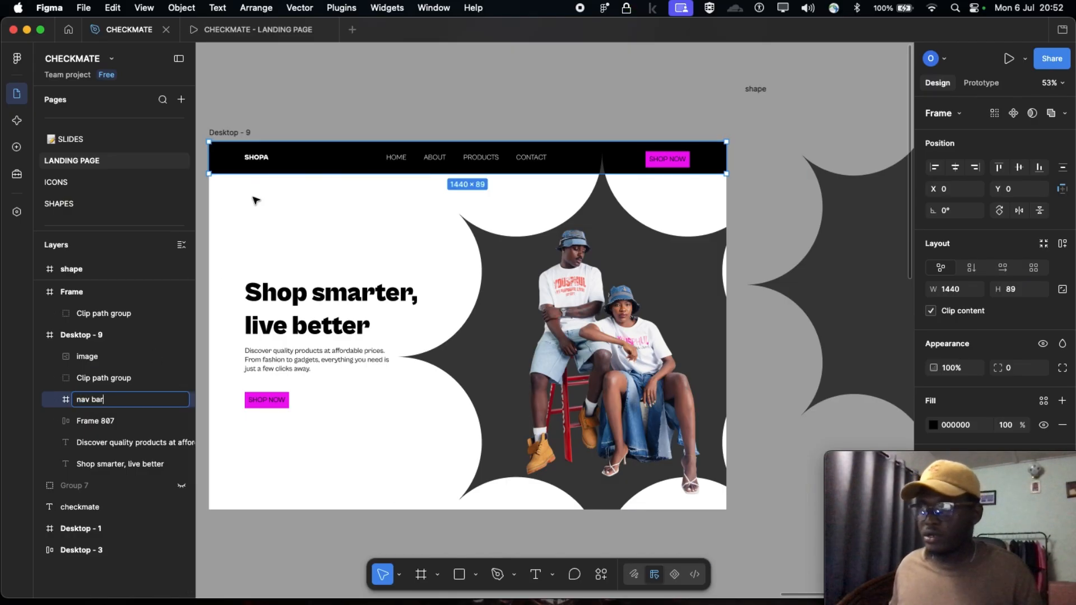
Rename the star-shaped Clip path group layer in Desktop - 9 as "shape"
click(93, 384)
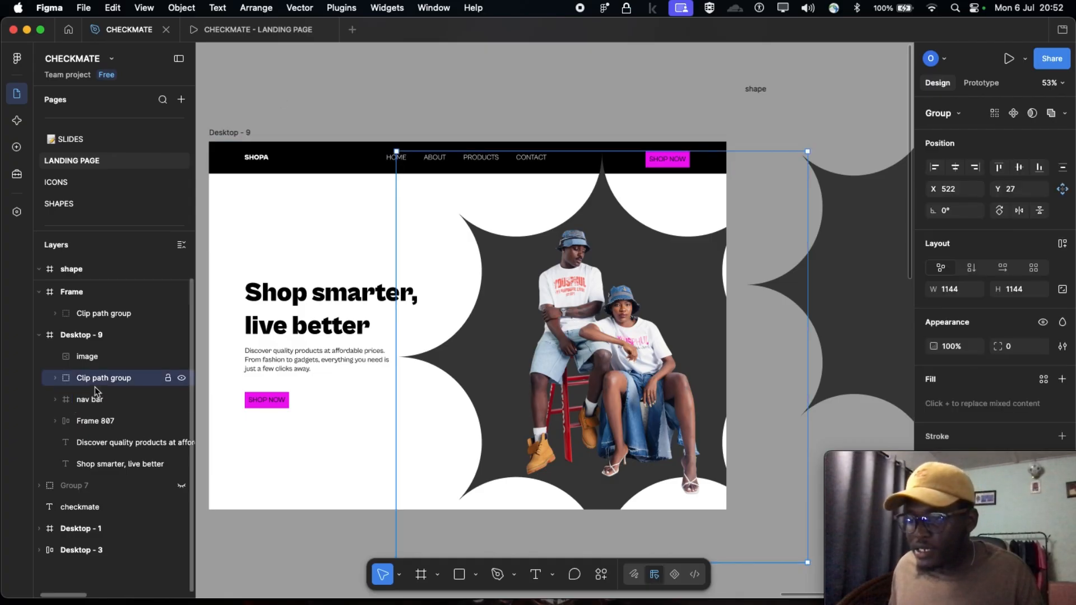
double_click(89, 378)
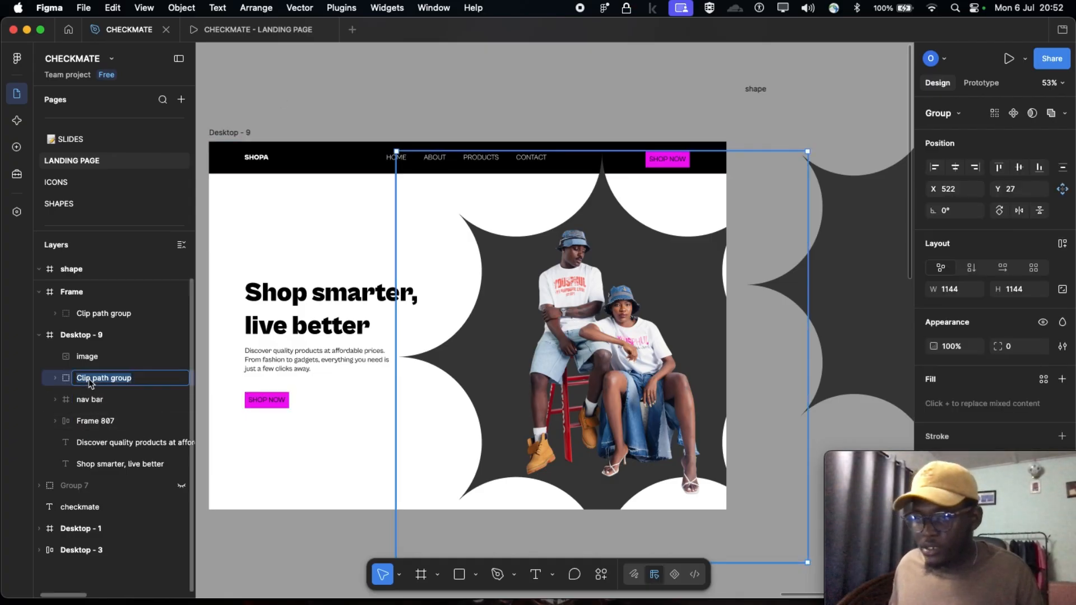
text(shape)
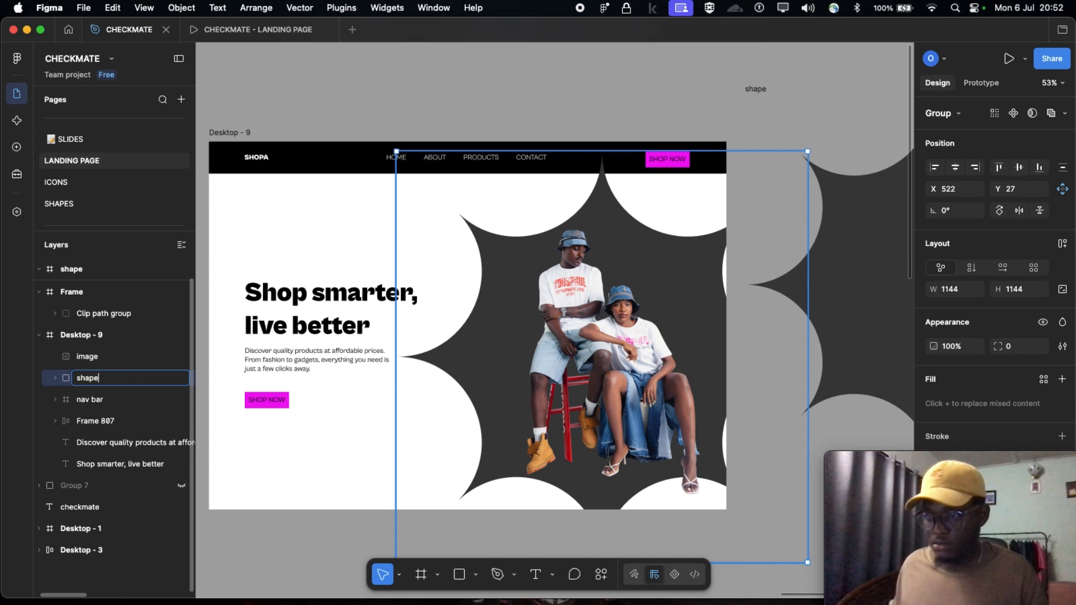
click(230, 271)
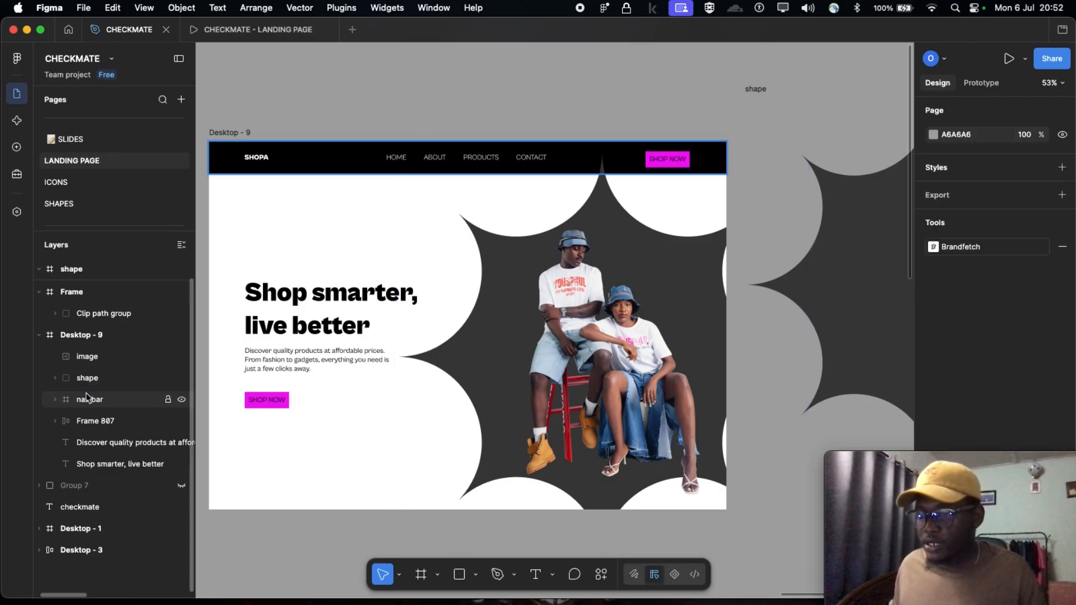
Reorder the nav bar layer above the shape layer so the header covers the star's upper tip
click(88, 400)
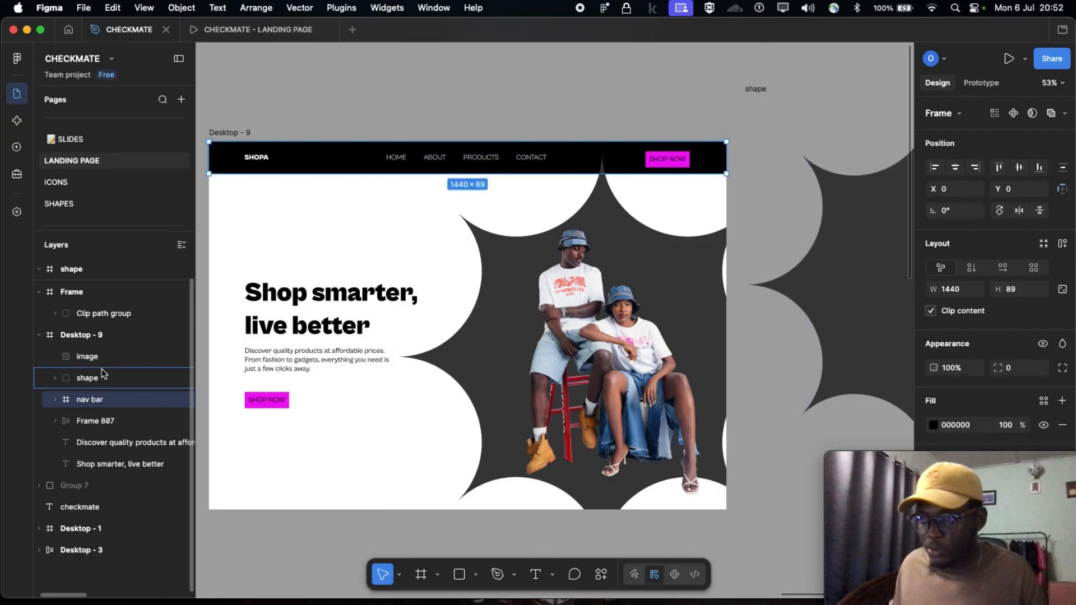
drag(103, 374, 103, 372)
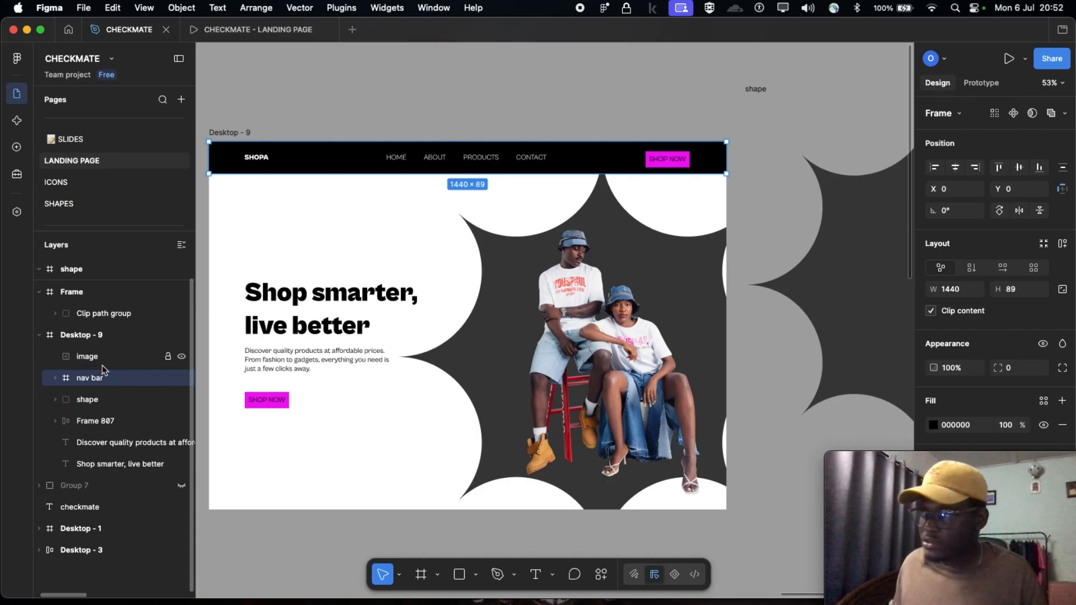
scroll(603, 182, up, 5)
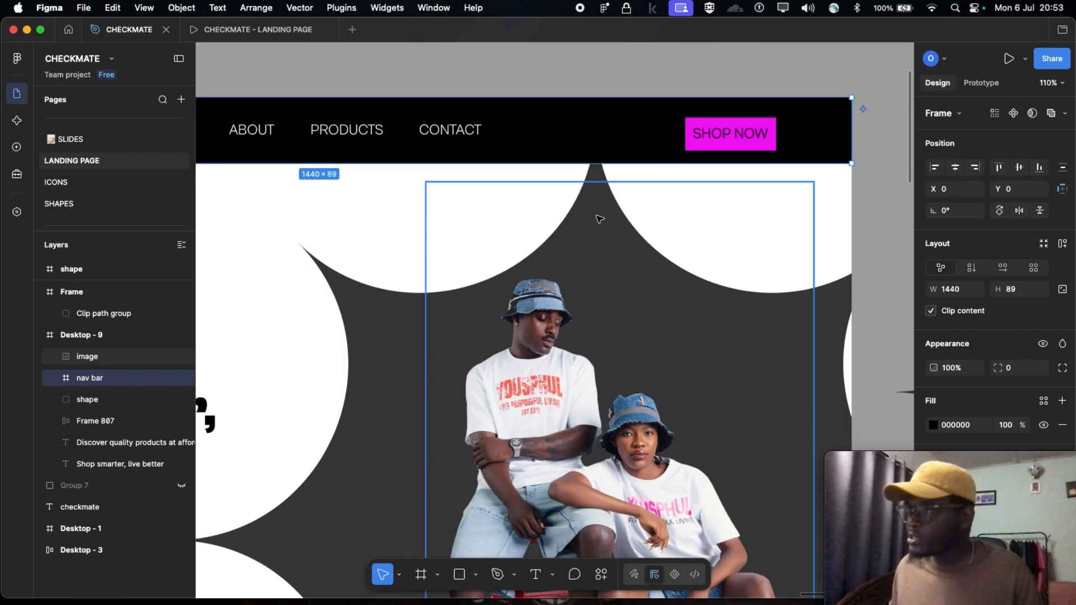
scroll(582, 128, down, 10)
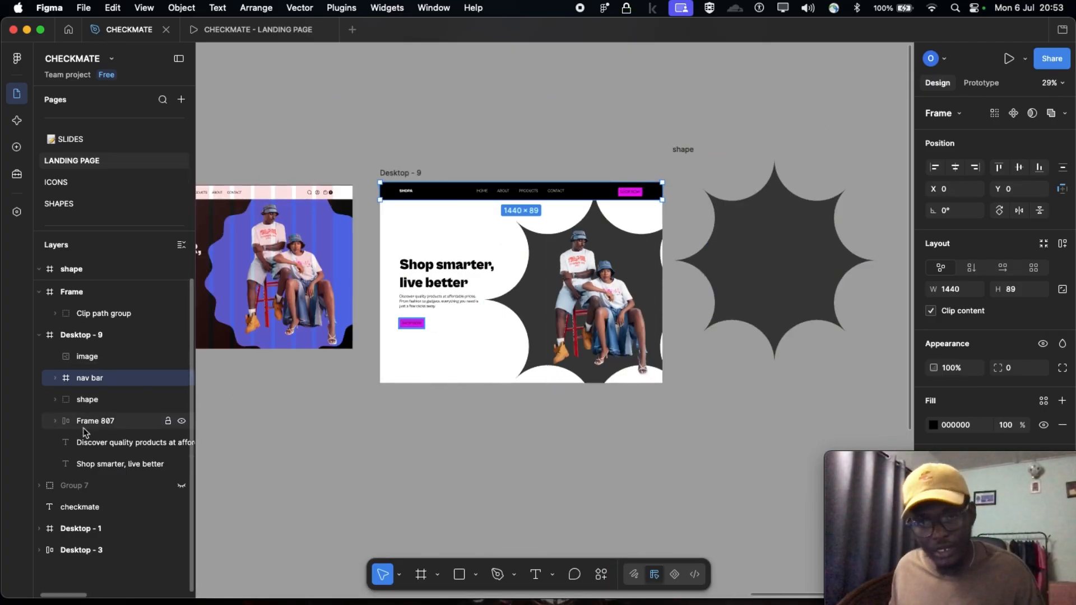
scroll(566, 310, up, 5)
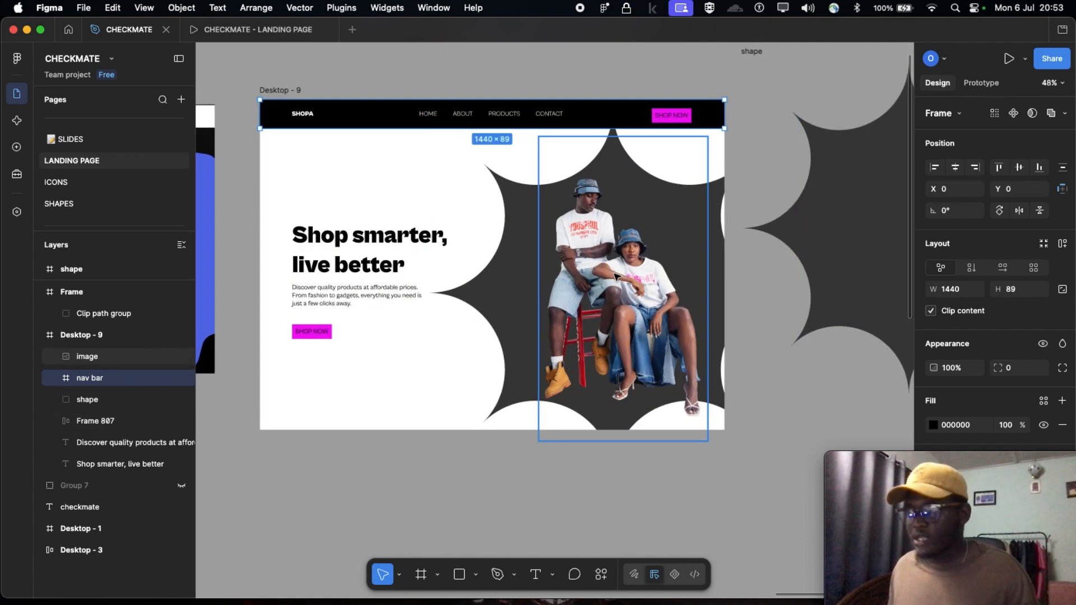
Examine the Bring to front and Send to back ordering options for the couple image, and dismiss them without applying any
click(617, 276)
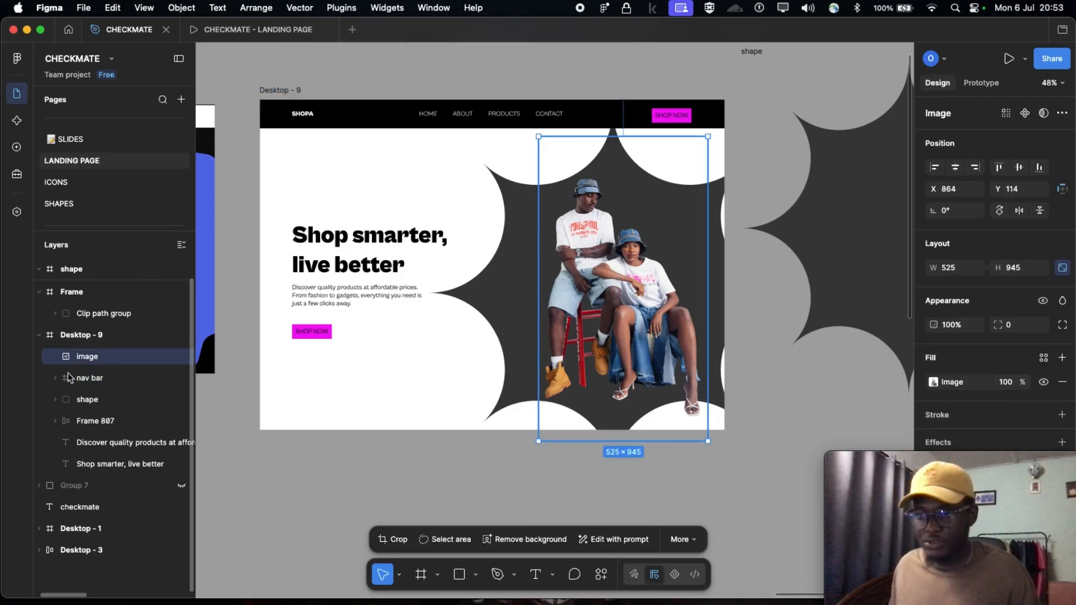
right_click(611, 295)
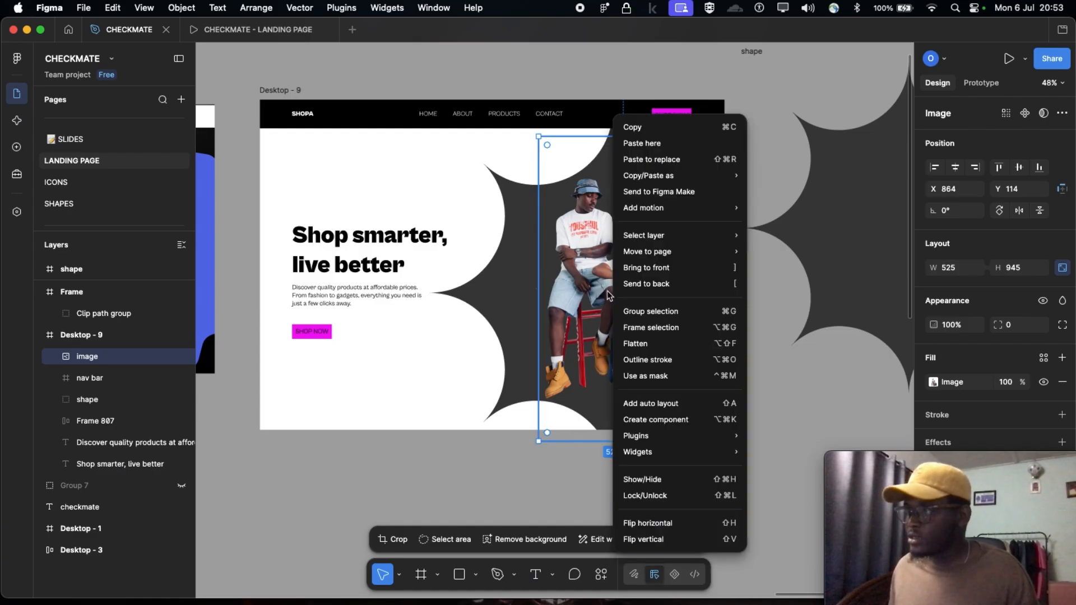
mouse_move(625, 242)
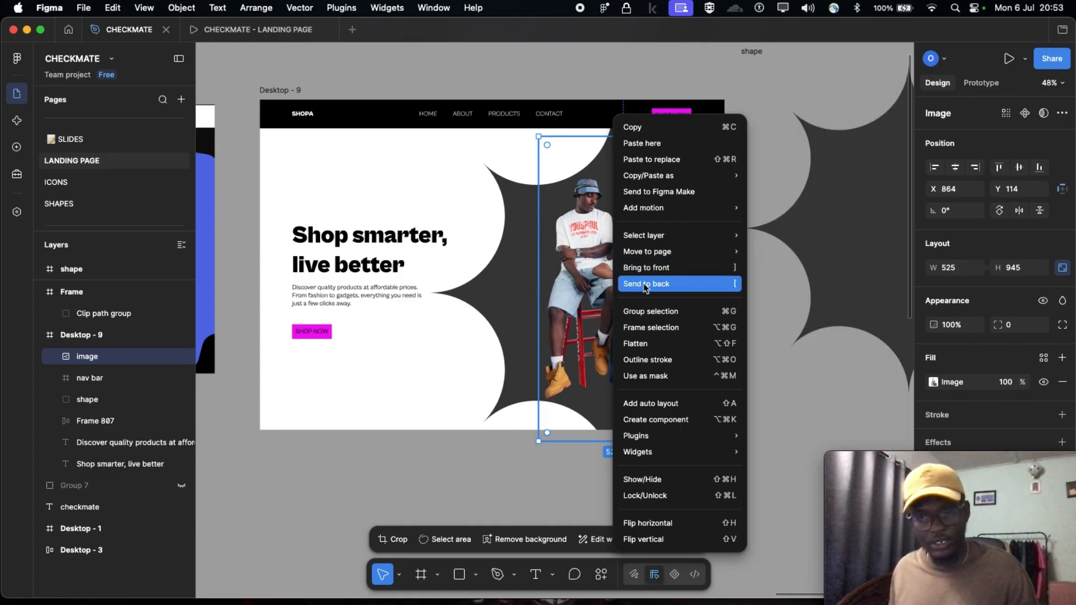
click(454, 490)
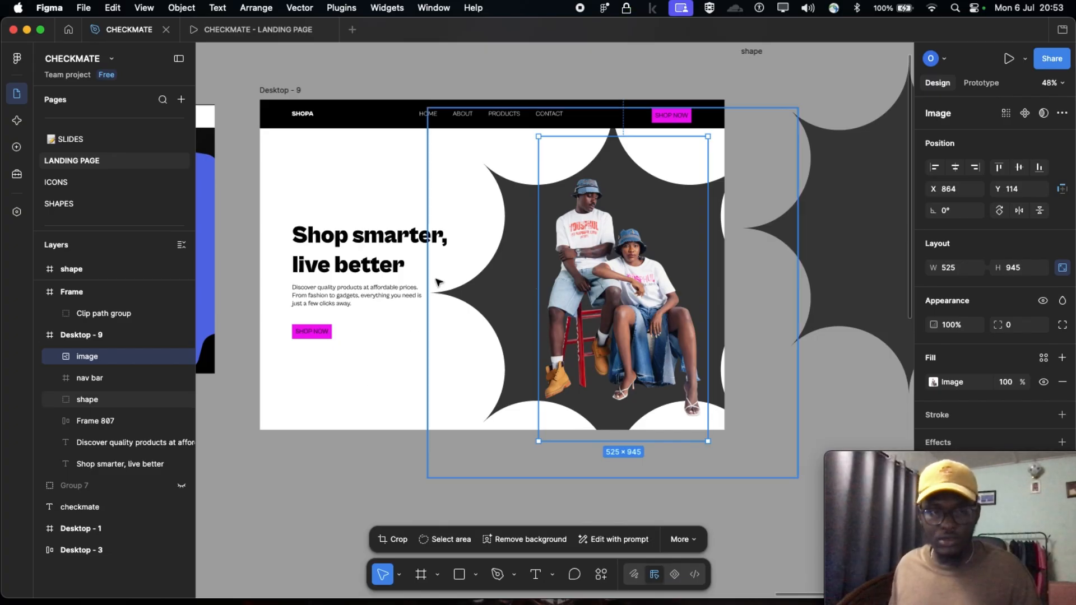
click(477, 476)
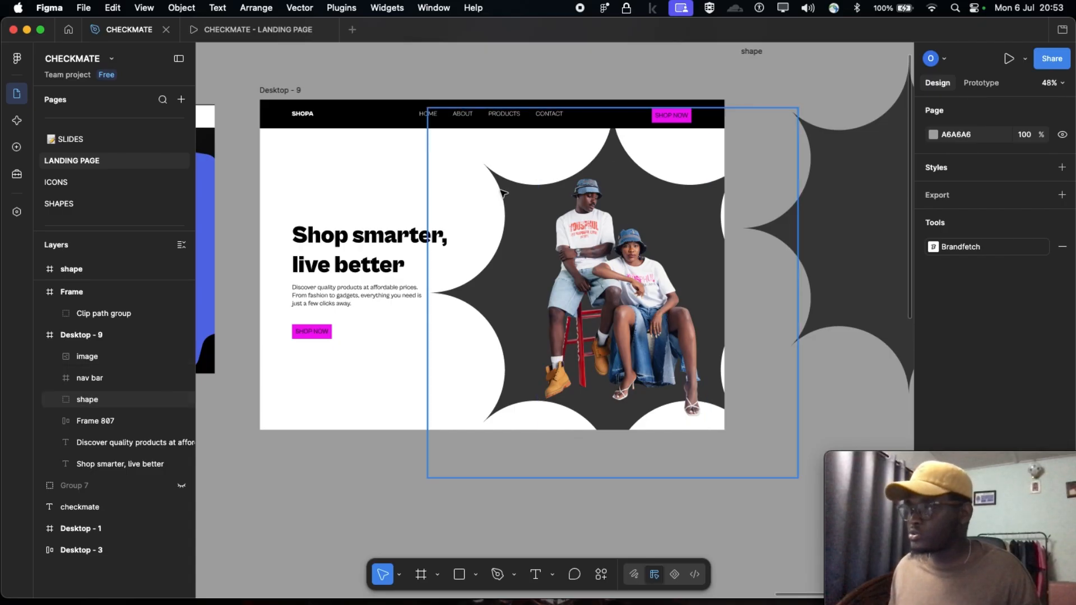
Set the background fill of the Desktop - 9 frame to dark grey 252525
scroll(469, 311, left, 3)
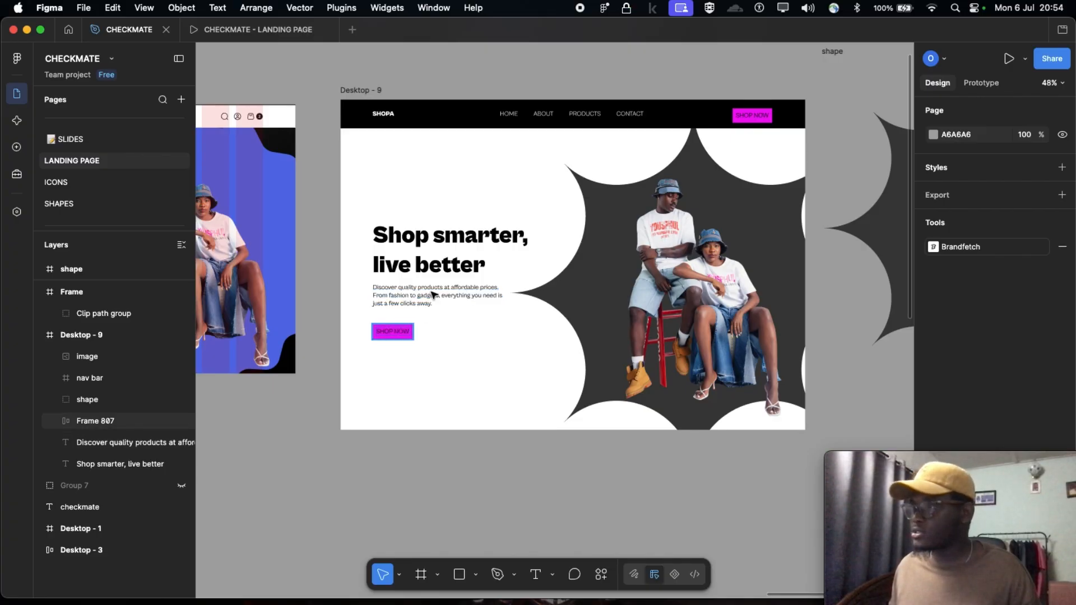
scroll(438, 292, left, 15)
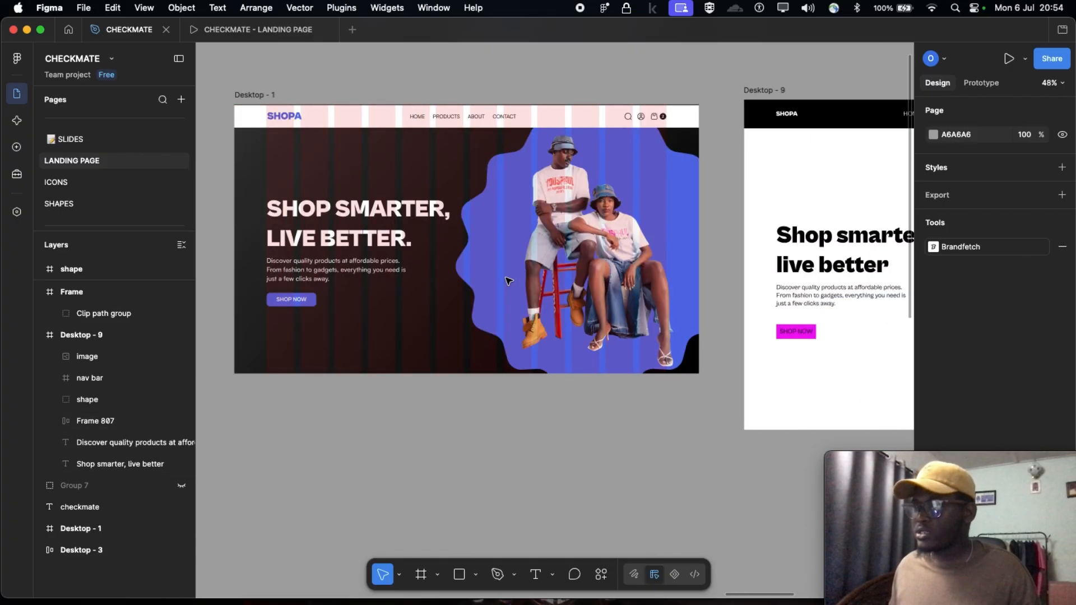
scroll(509, 281, right, 13)
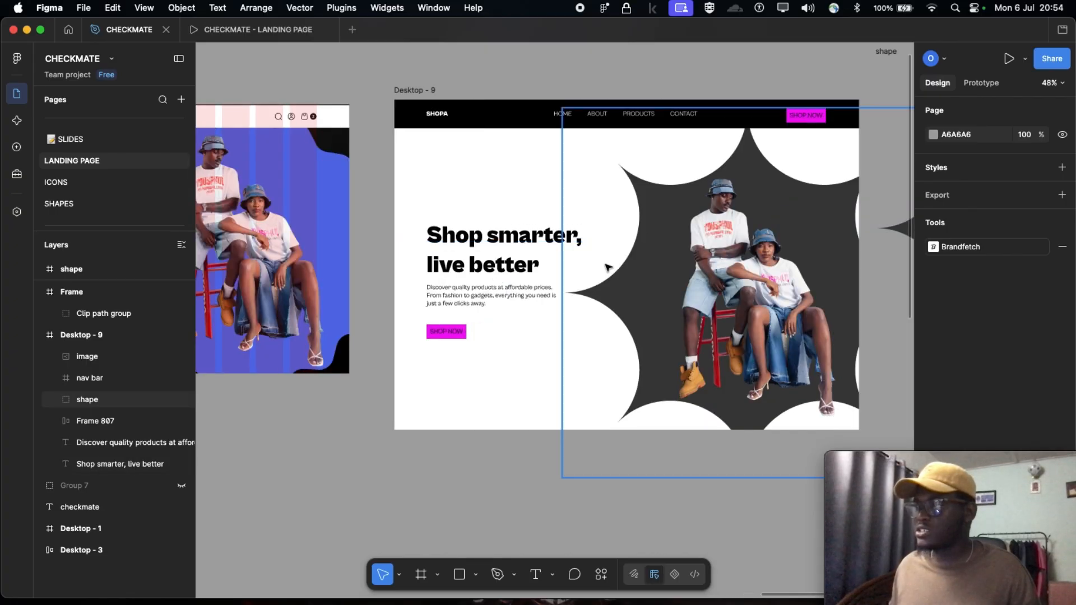
scroll(405, 269, right, 4)
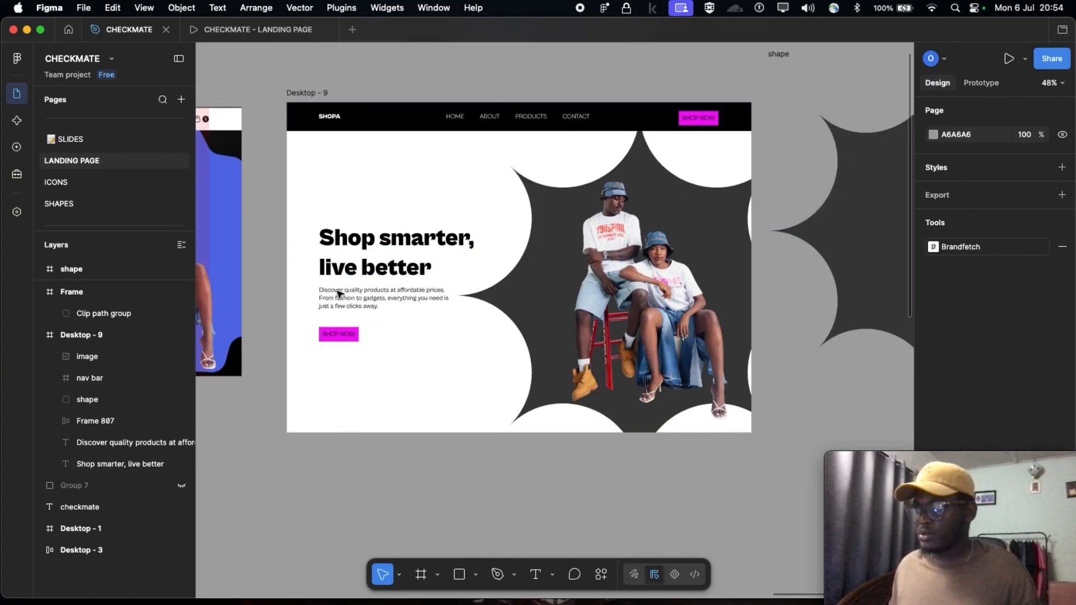
click(308, 94)
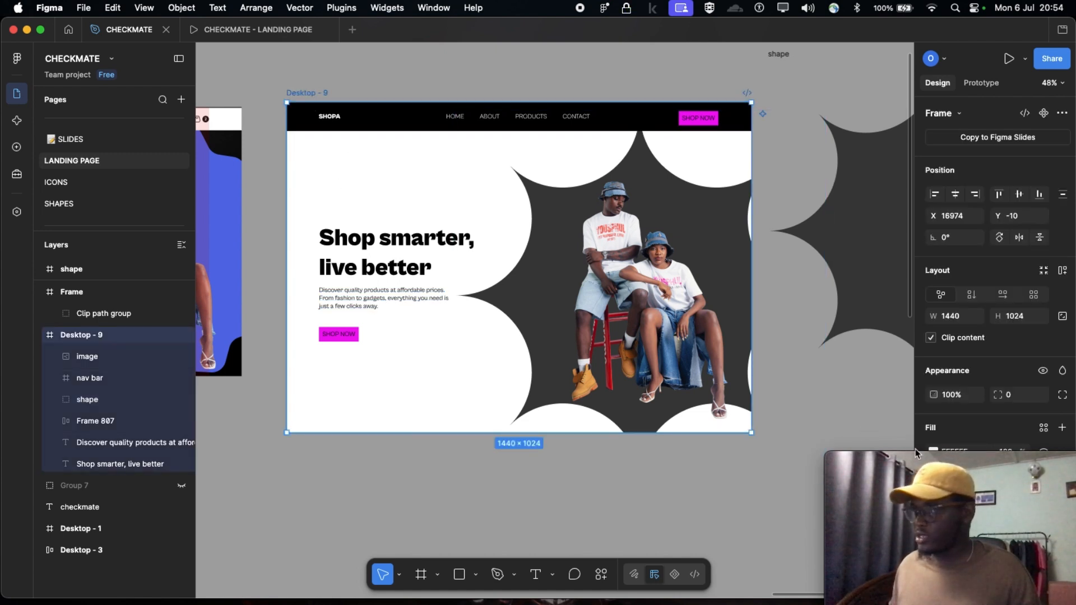
click(945, 462)
drag(945, 463, 129, 454)
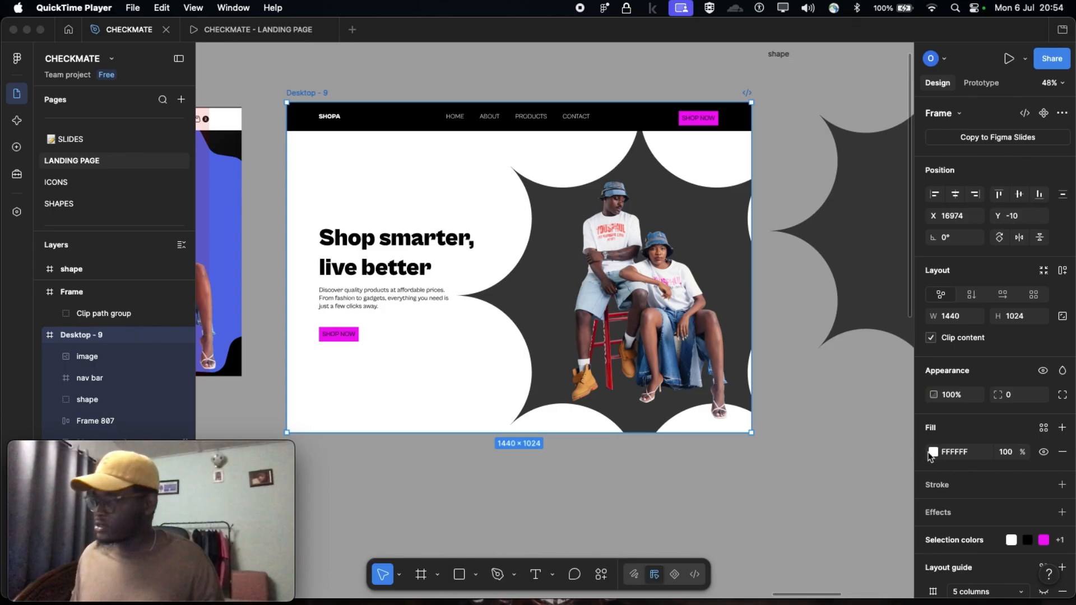
scroll(346, 344, up, 1)
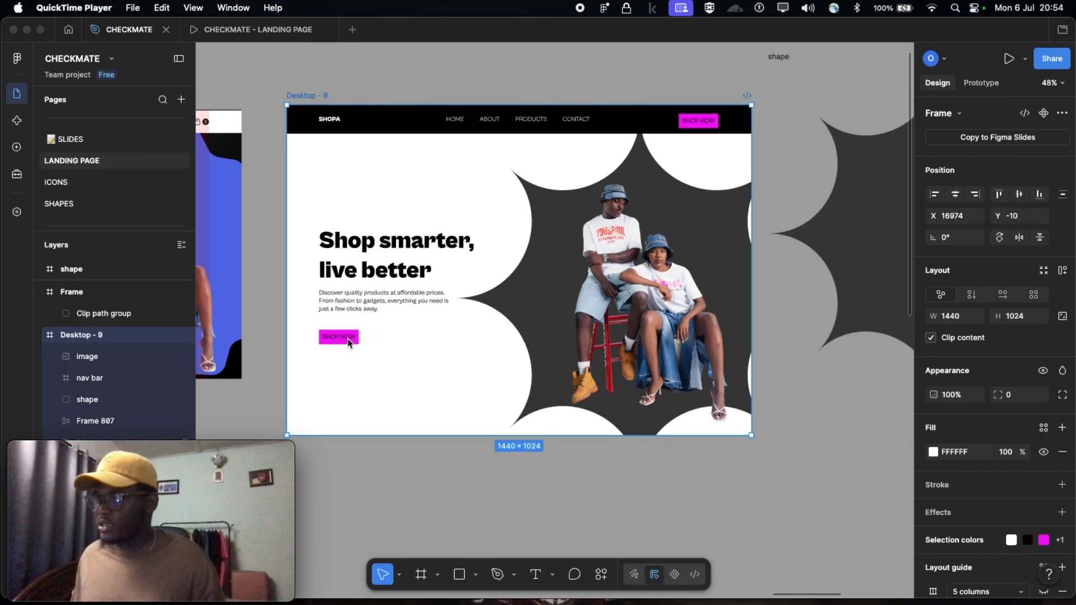
click(933, 455)
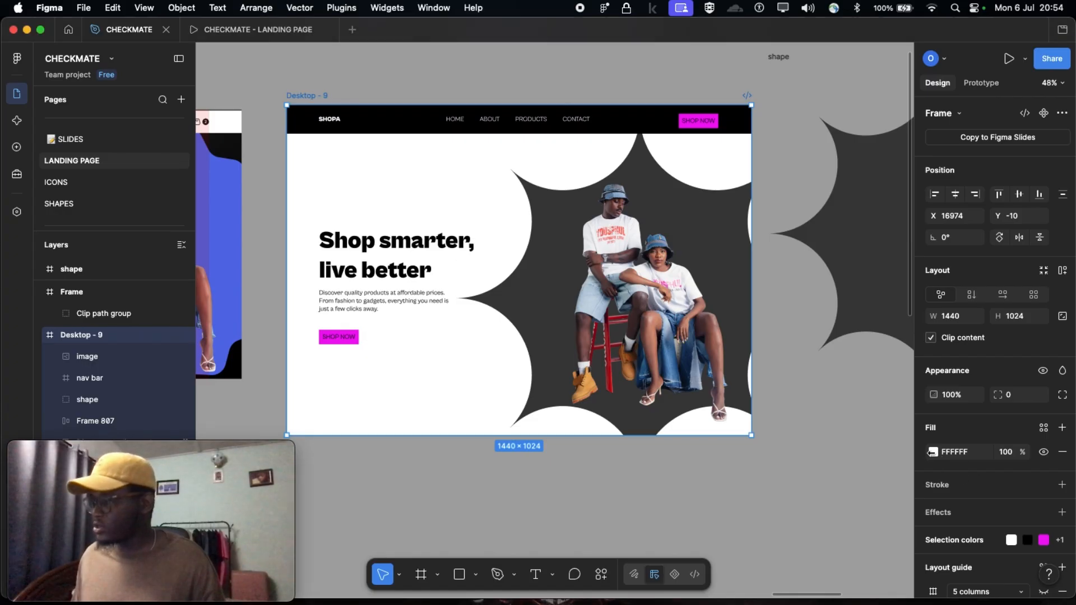
click(934, 452)
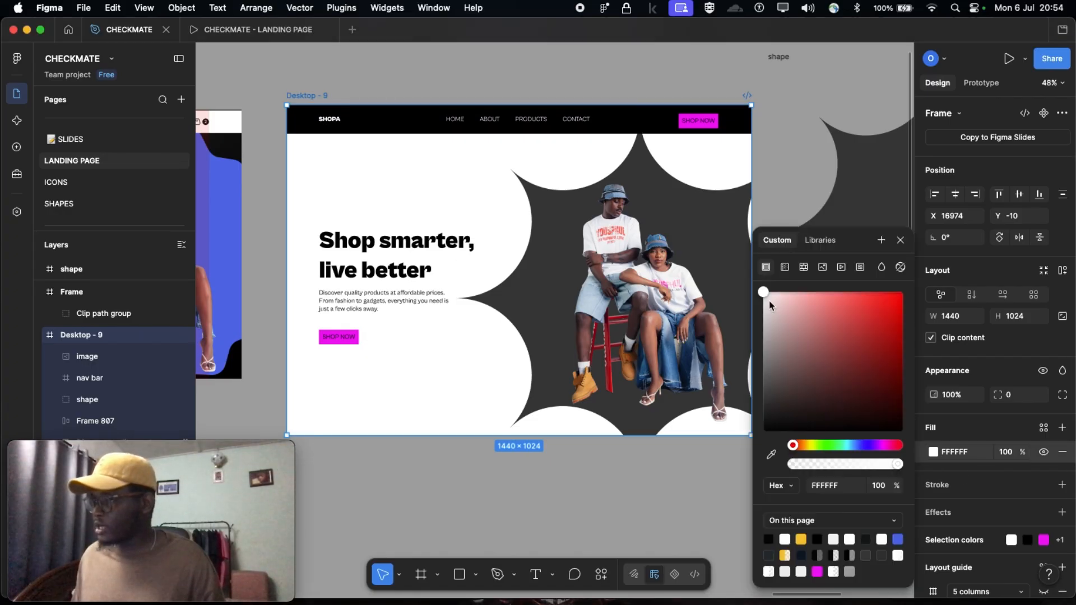
drag(764, 294, 756, 419)
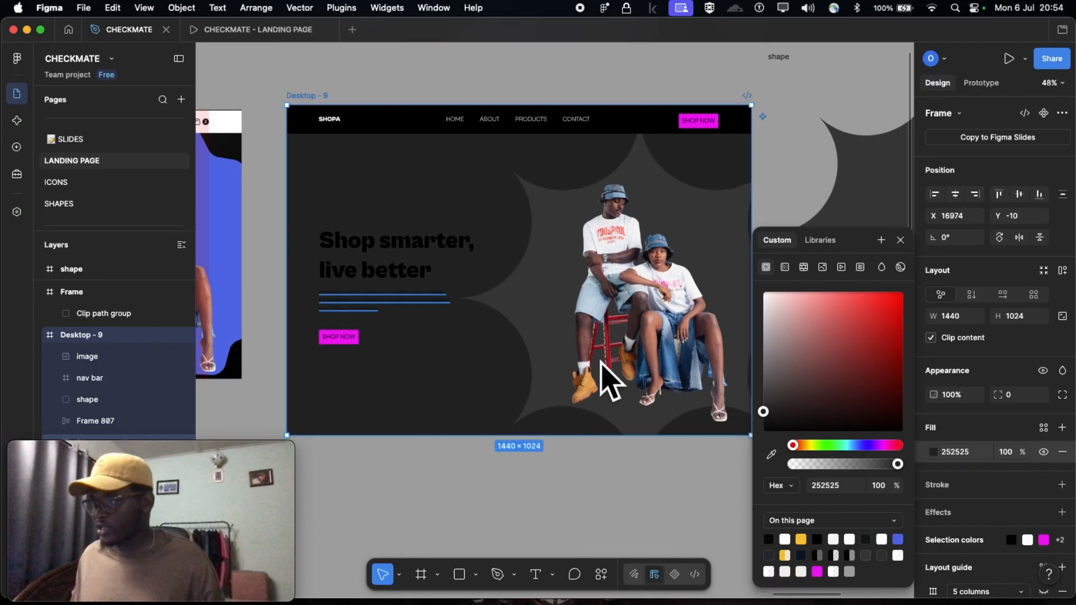
Set the fill of the "Shop smarter, live better" headline in Desktop - 9 to white FFFFFF
click(379, 245)
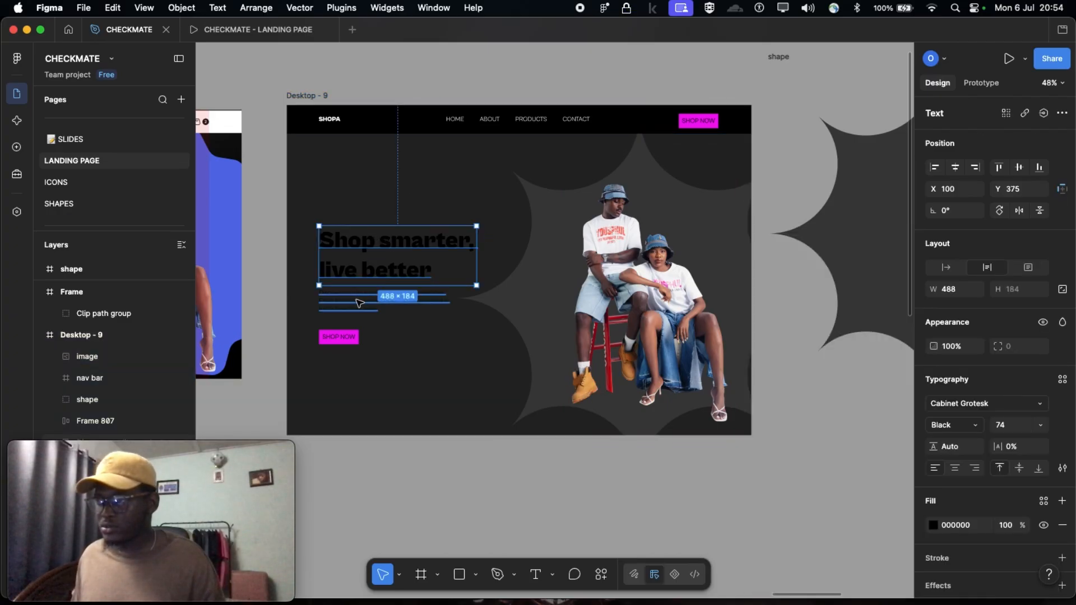
click(255, 256)
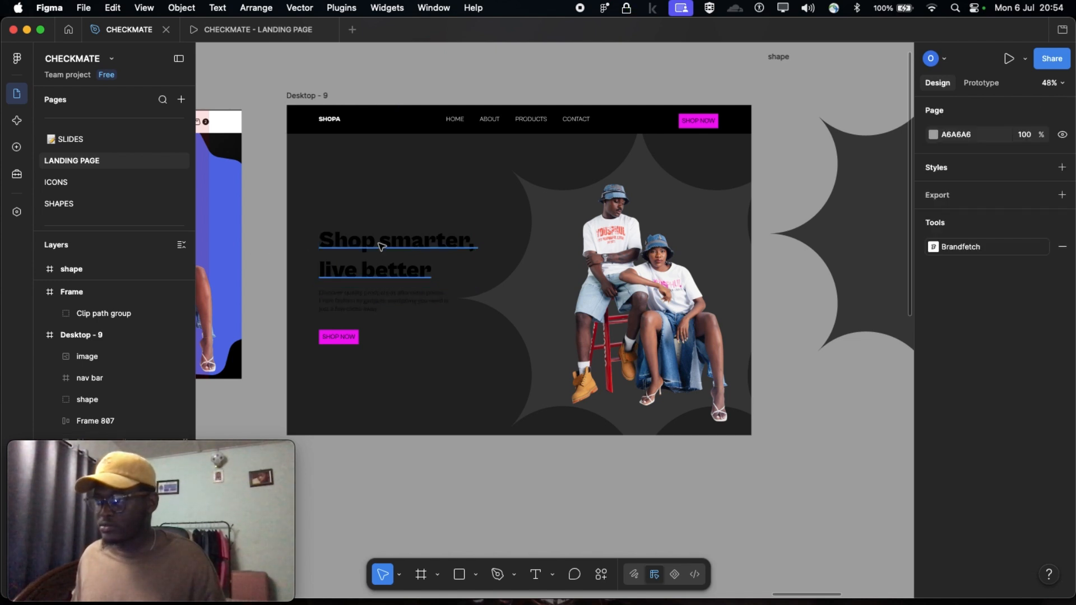
click(381, 245)
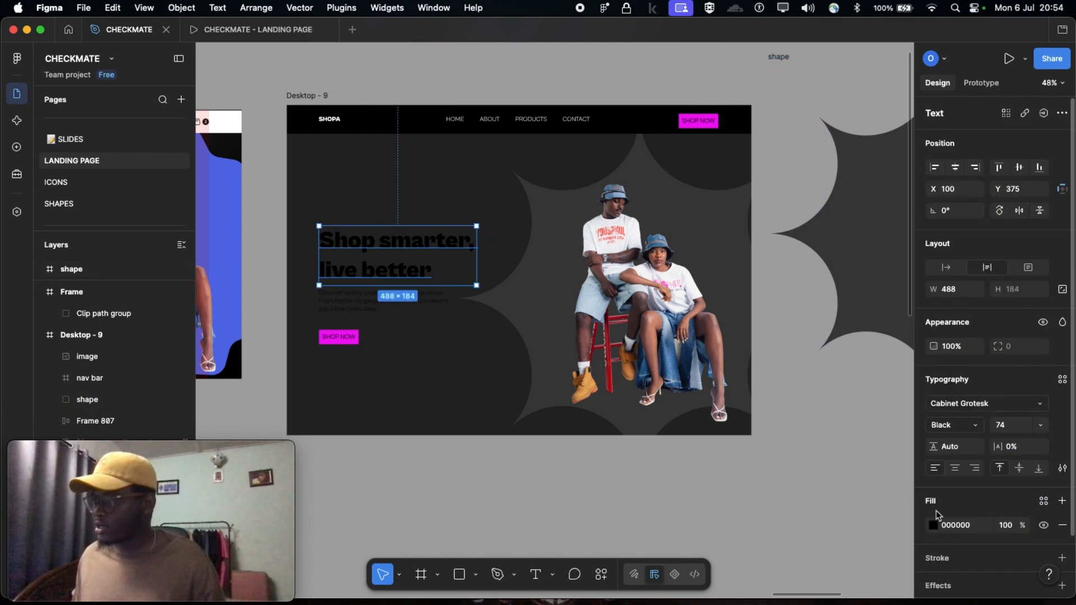
click(934, 526)
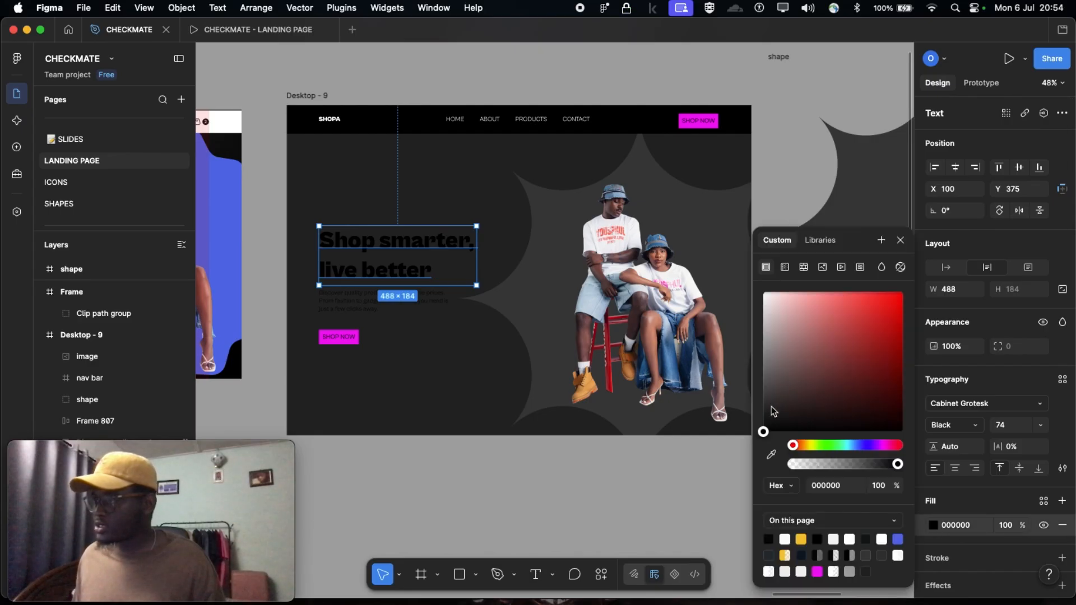
drag(773, 411, 744, 280)
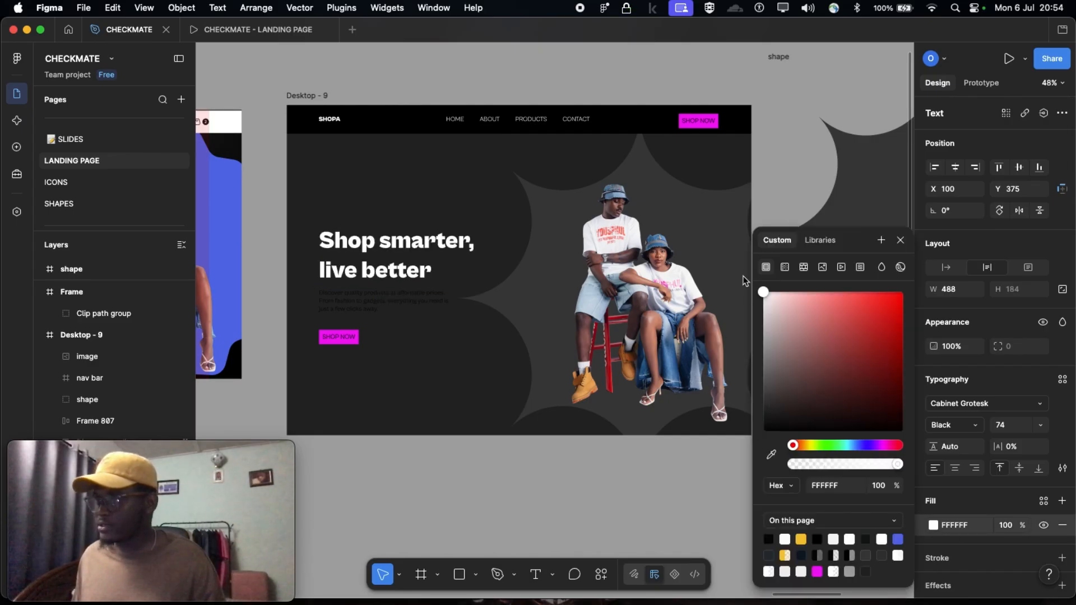
Set the fill of the description paragraph under the headline to light grey ECECEC
click(365, 303)
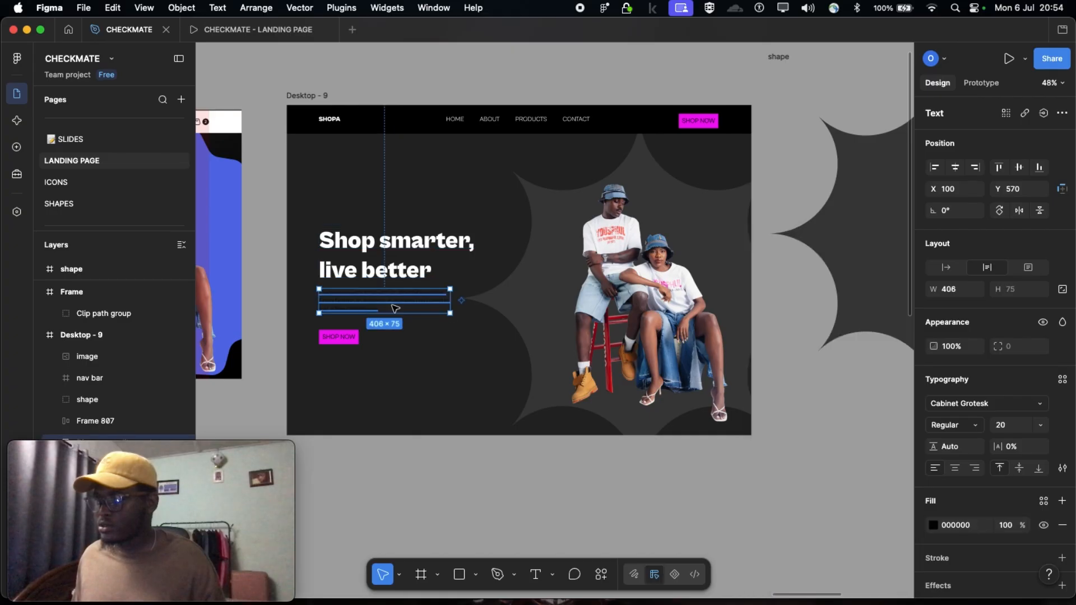
click(934, 526)
drag(760, 402, 747, 307)
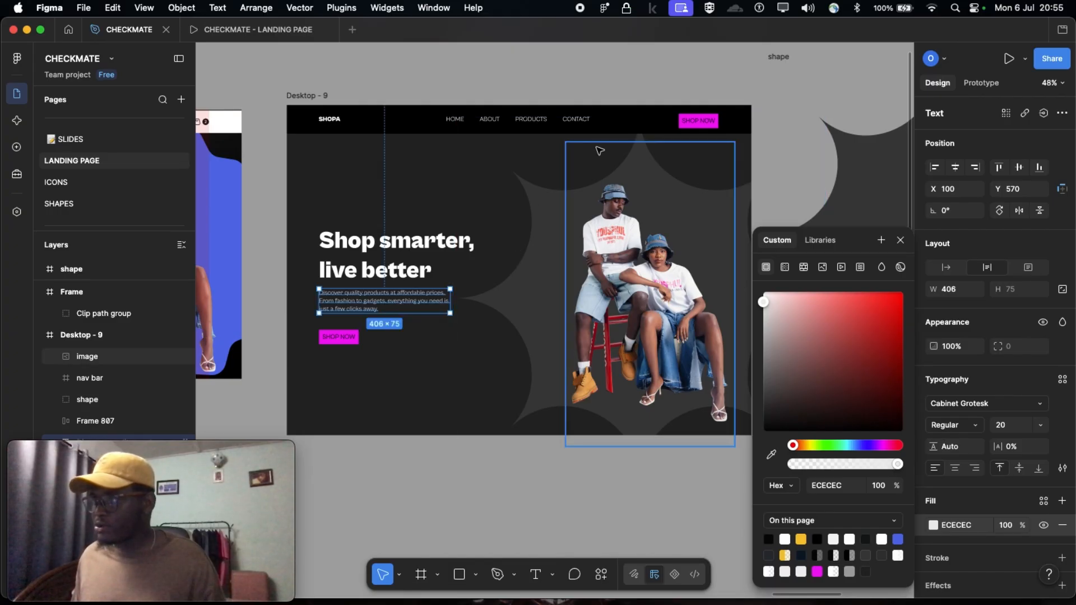
Add an overall fill to the star-shaped group named "shape" in Desktop - 9
click(536, 220)
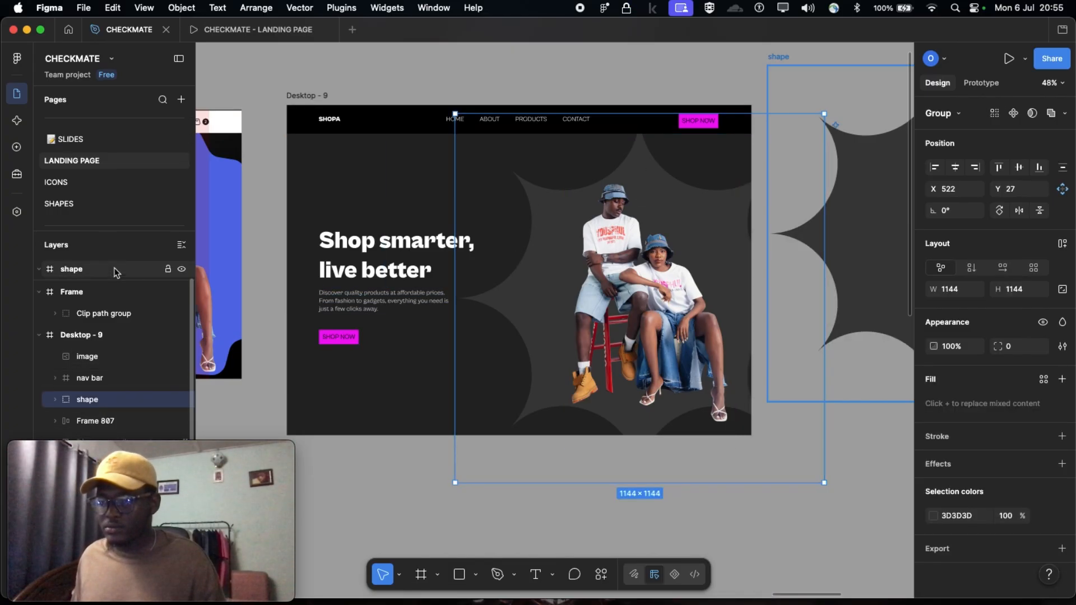
drag(108, 226, 114, 114)
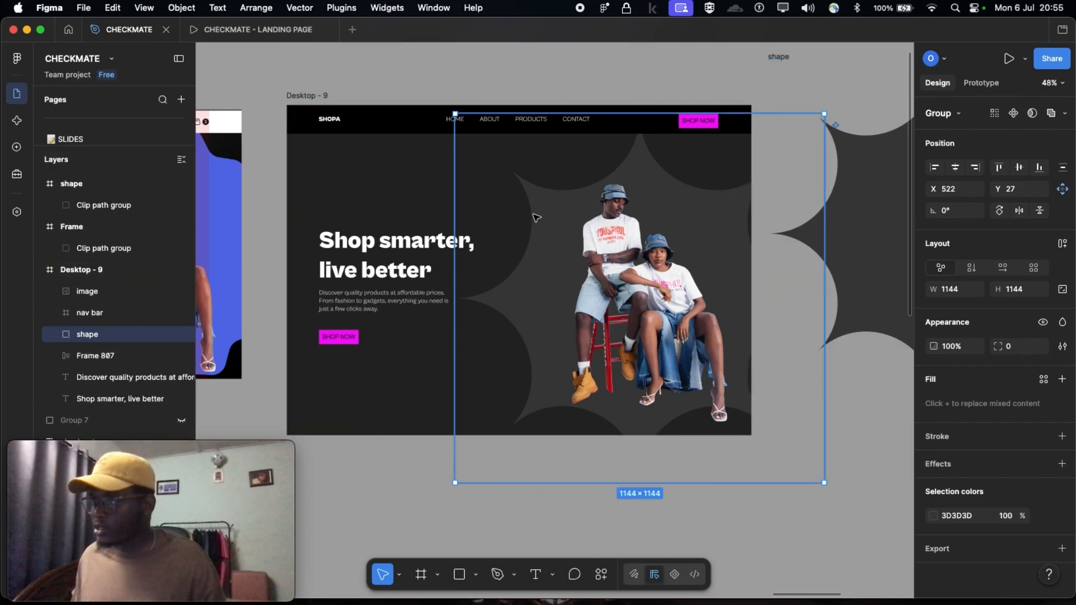
click(1063, 381)
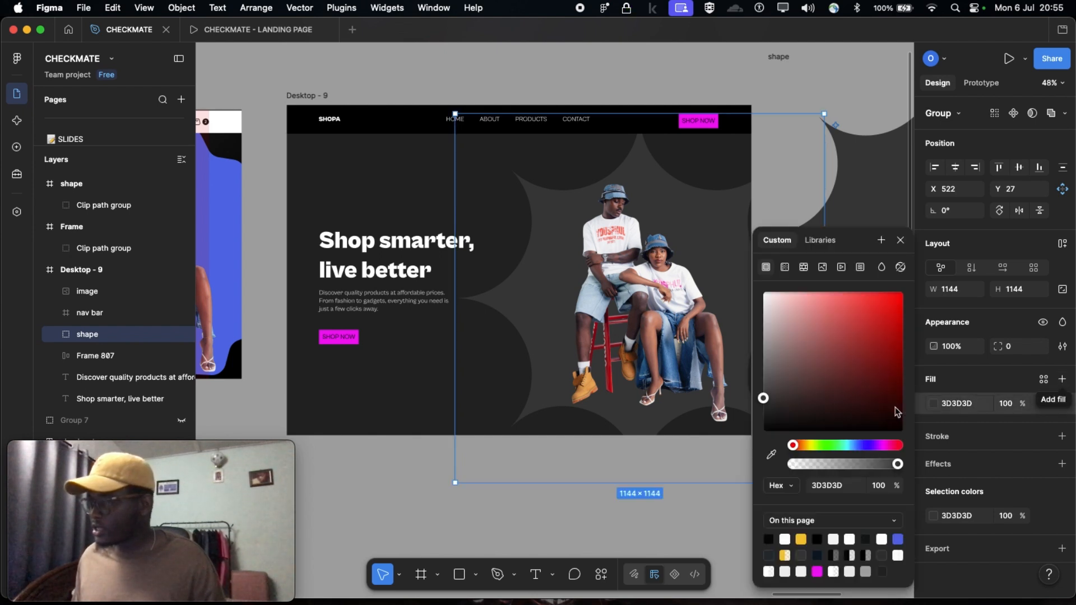
click(772, 457)
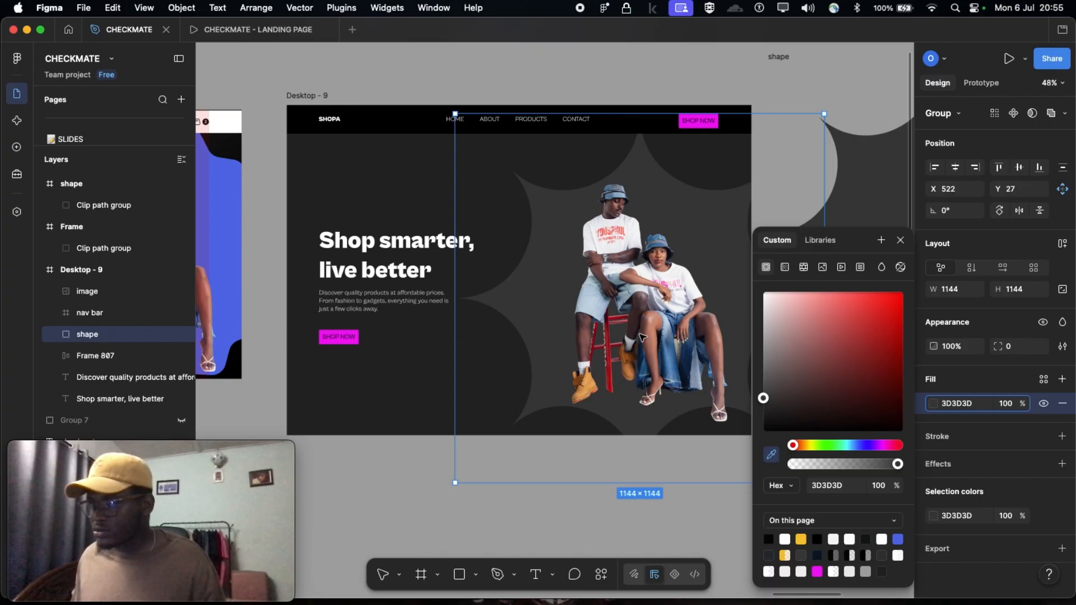
key(Escape)
key(super+z)
key(super+z)
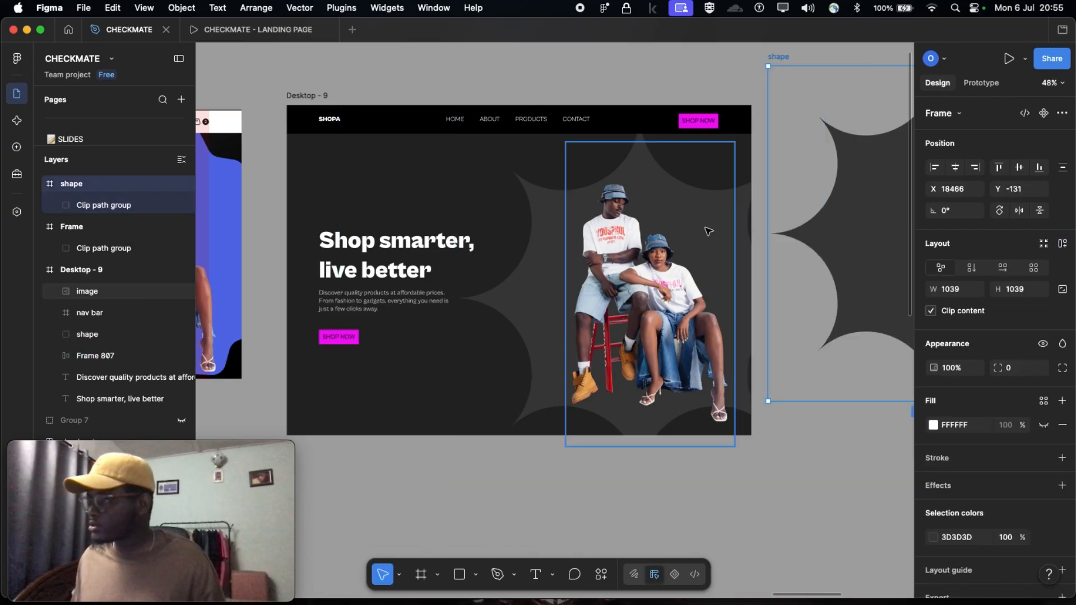
Set the fill of the star shape behind the couple in Desktop - 9 to purple 9C32B1
click(634, 230)
click(528, 219)
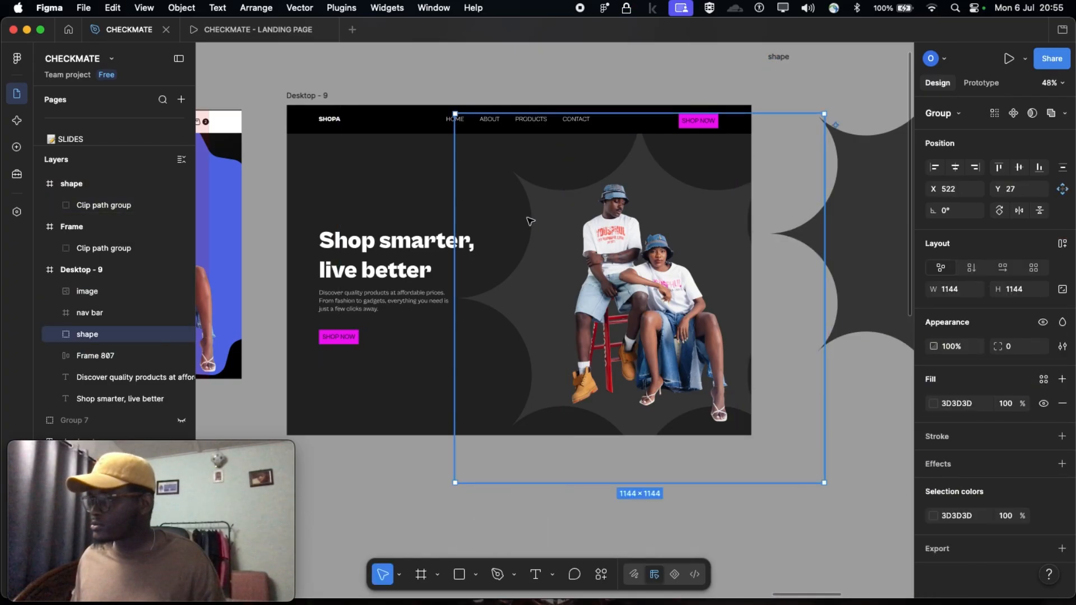
click(934, 404)
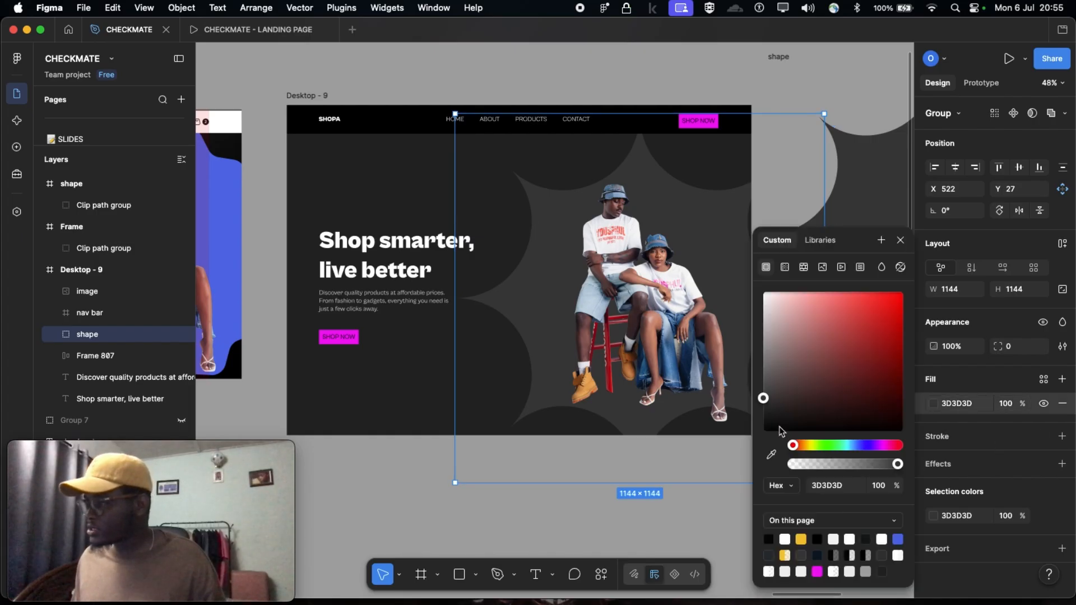
drag(770, 413, 864, 334)
drag(800, 447, 879, 447)
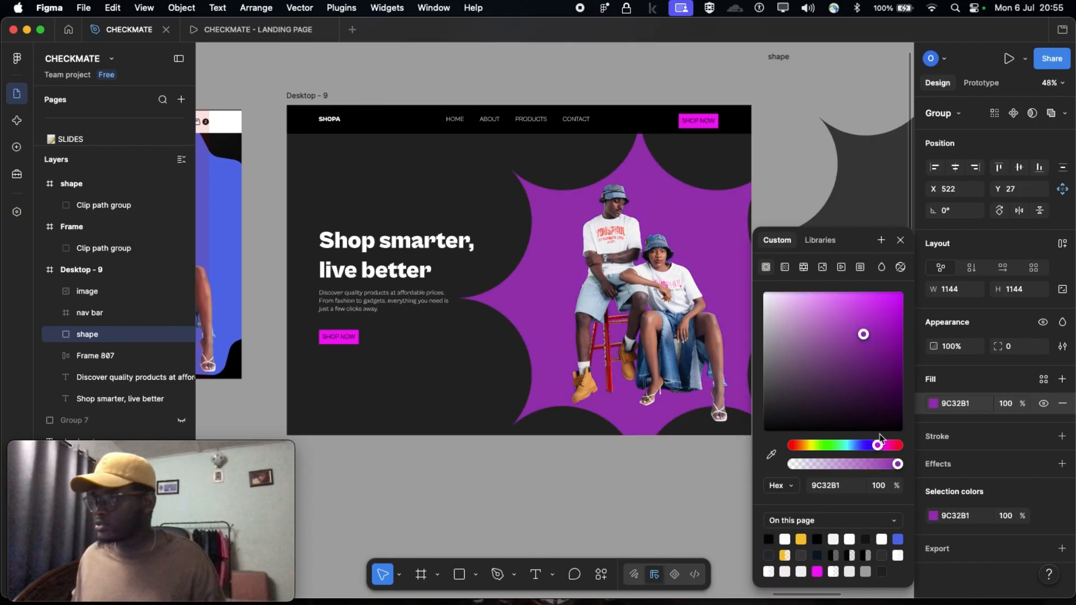
Compare the colors and layout of the Desktop - 9 hero with the original Desktop - 1 design
scroll(645, 320, left, 1)
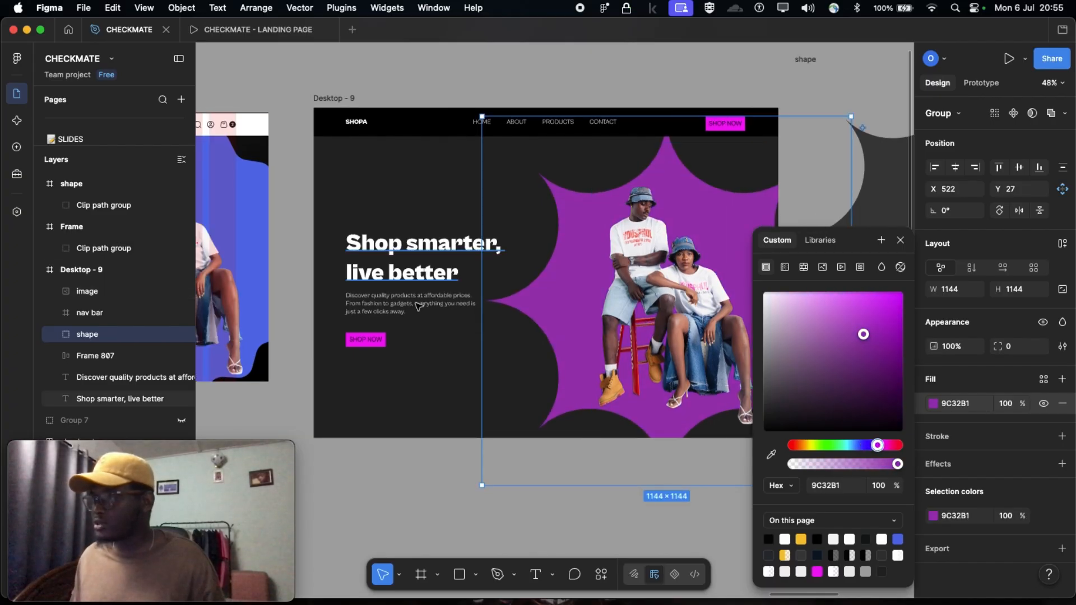
scroll(418, 305, down, 1)
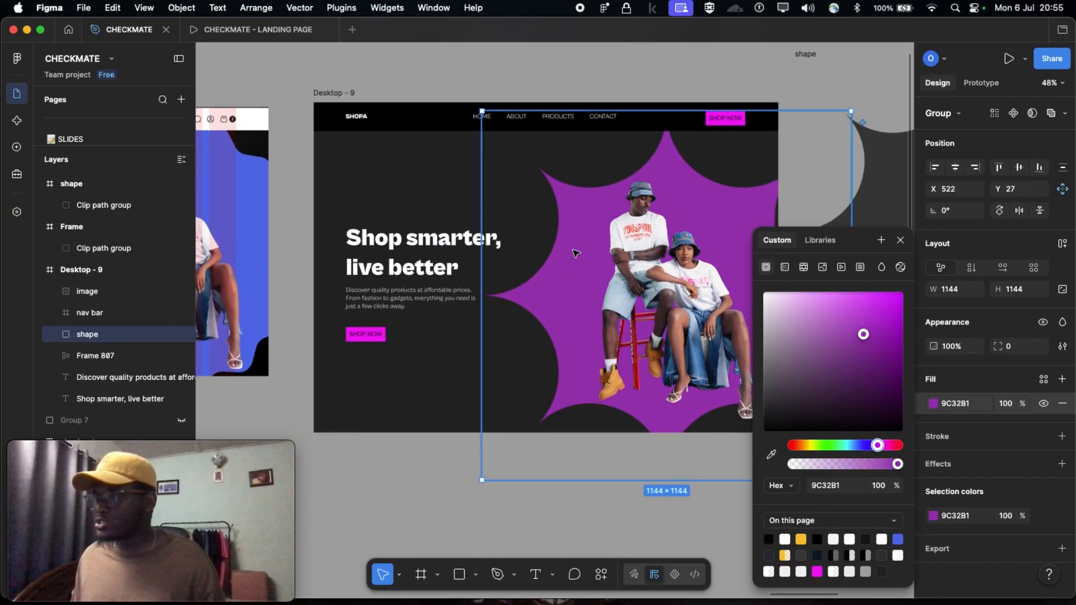
scroll(575, 254, down, 2)
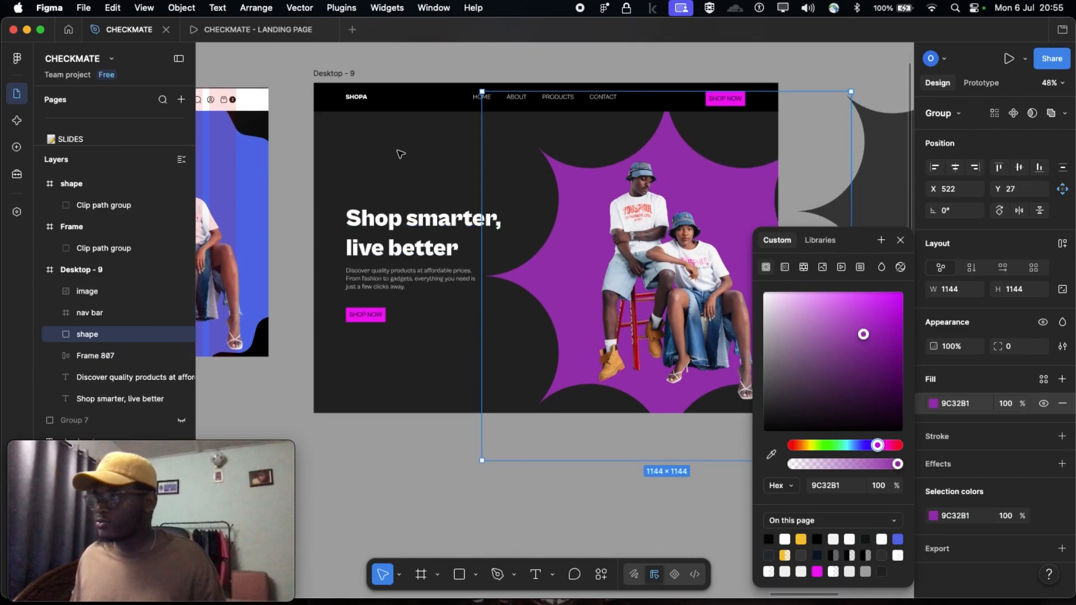
scroll(400, 154, left, 1)
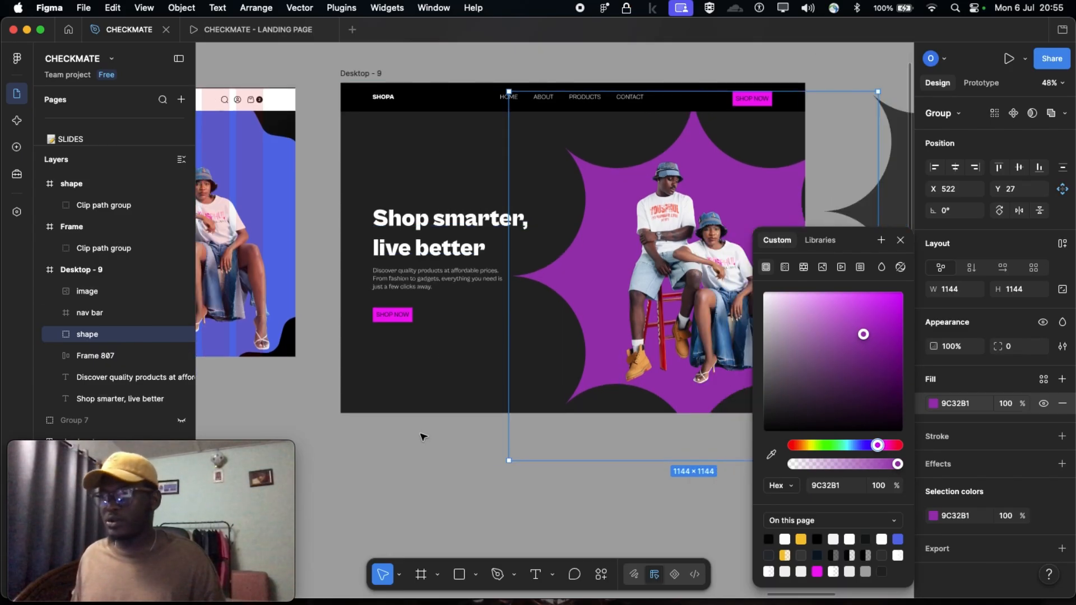
click(424, 436)
scroll(423, 436, down, 2)
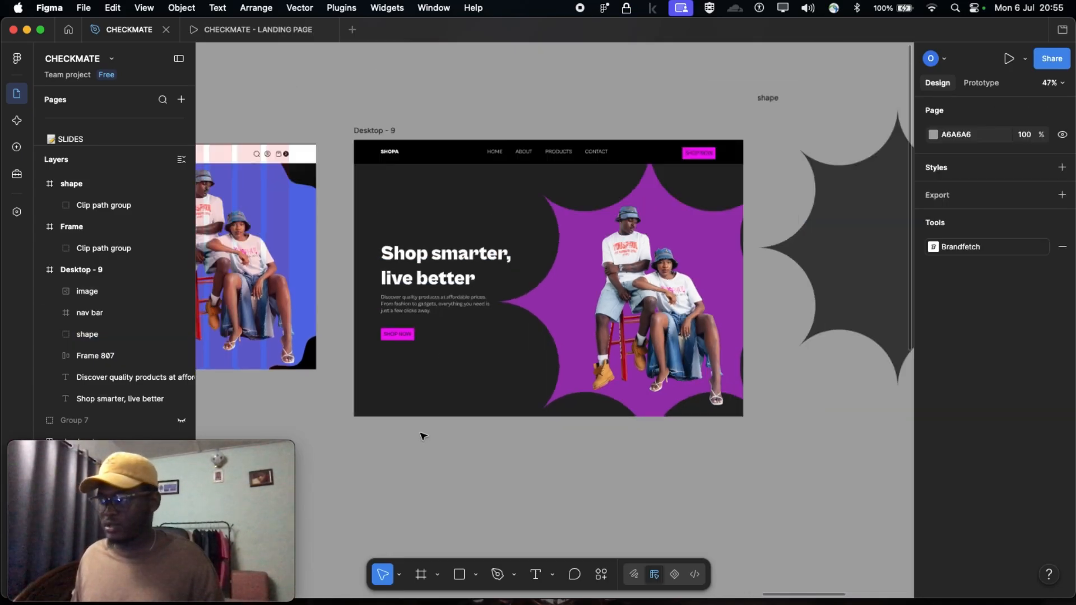
scroll(494, 460, left, 4)
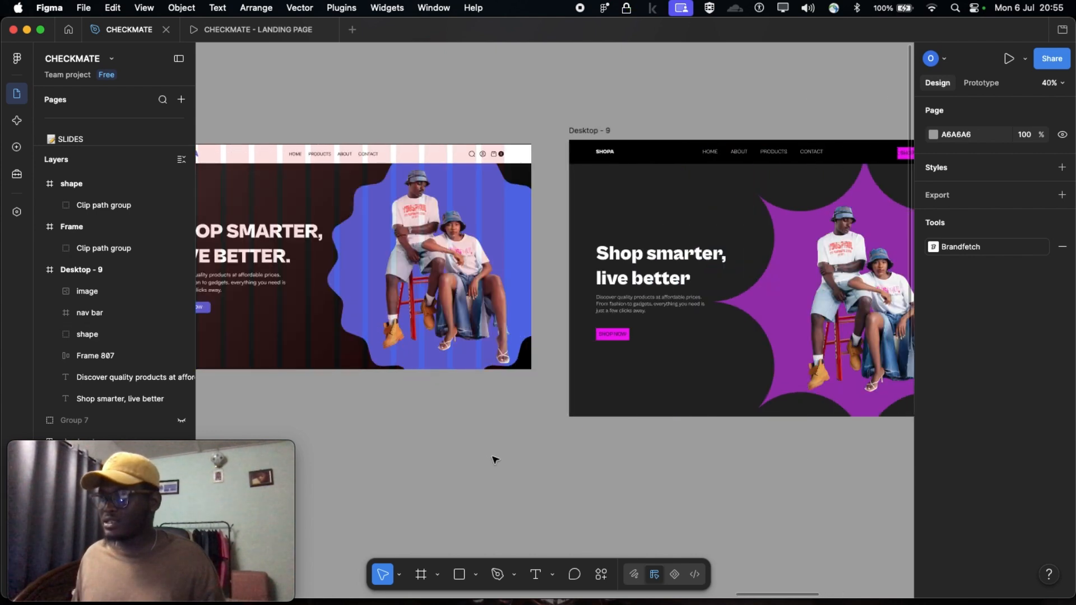
scroll(374, 379, left, 3)
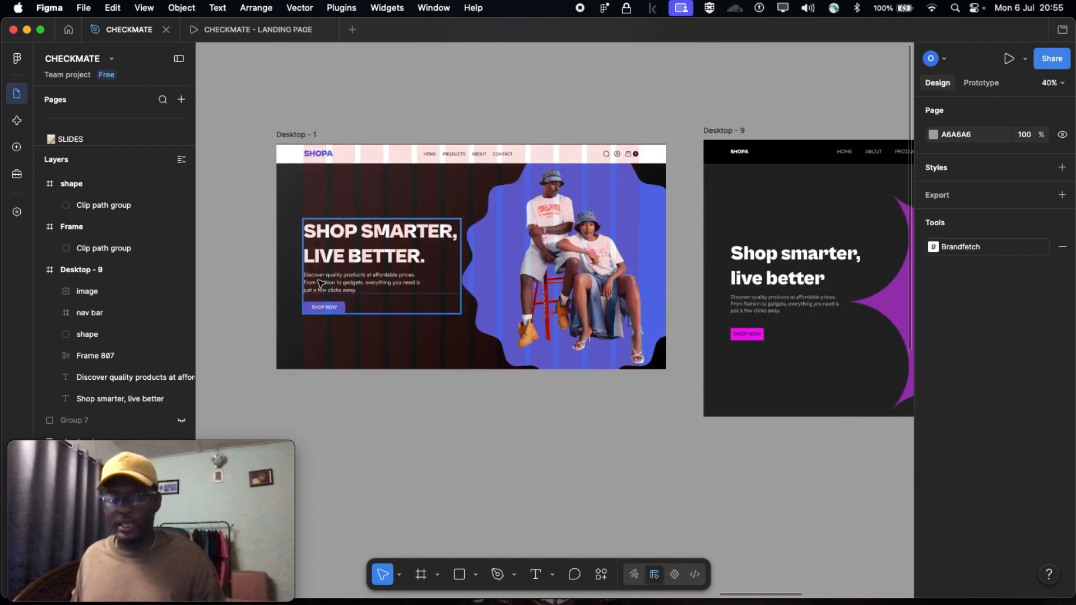
scroll(349, 271, right, 4)
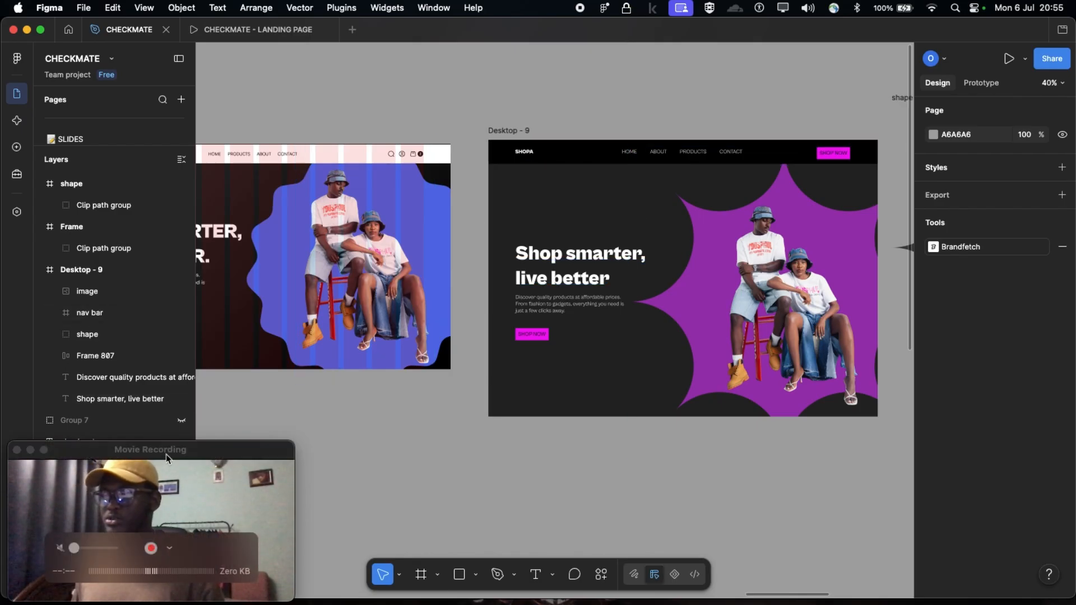
drag(171, 454, 171, 493)
click(570, 510)
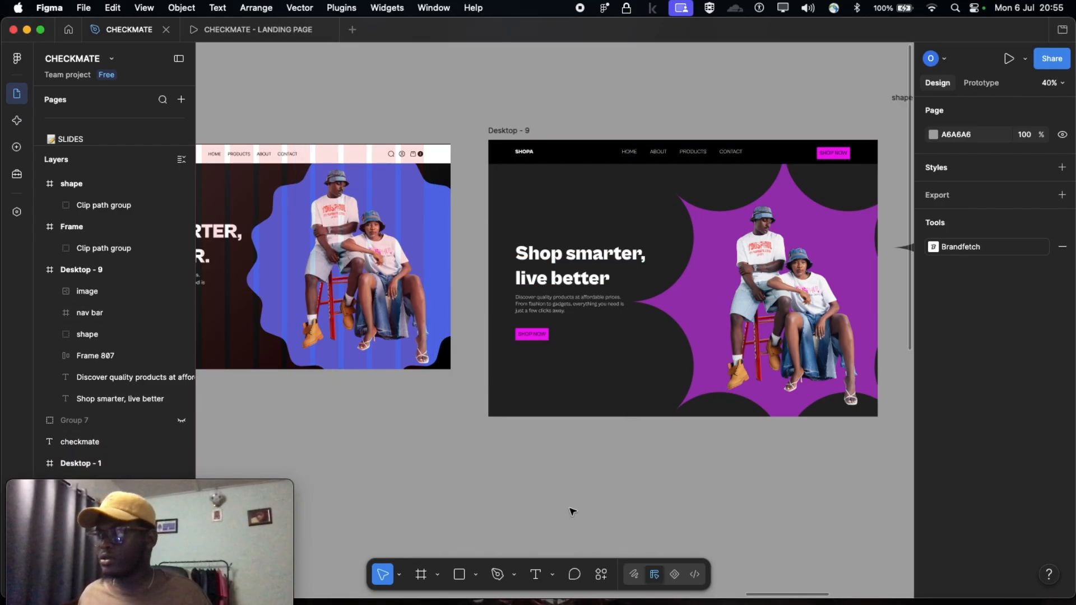
Nudge the couple image slightly down within the Desktop - 9 hero and deselect it
scroll(572, 509, right, 2)
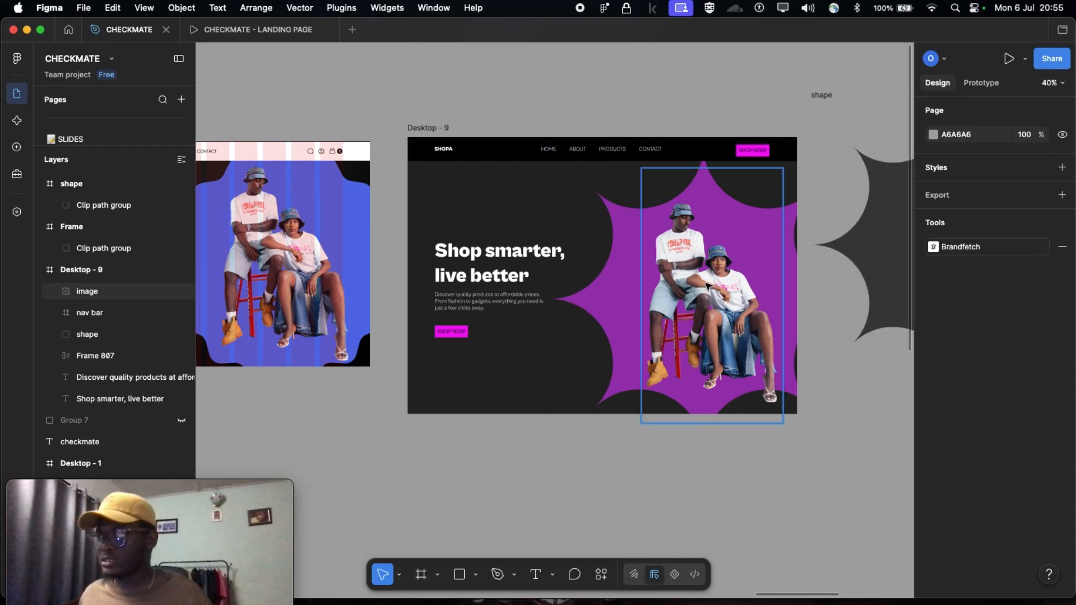
drag(706, 284, 705, 300)
click(557, 452)
Examine the Desktop - 9 hero's nav bar, headline, button and star shape up close and as a whole
scroll(557, 451, right, 2)
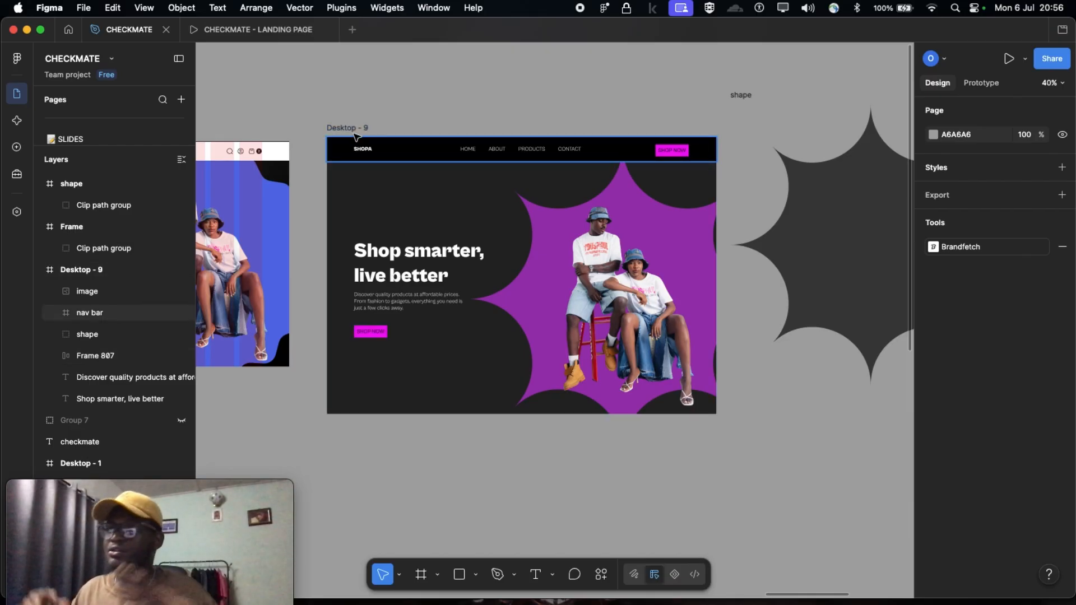
scroll(362, 147, up, 5)
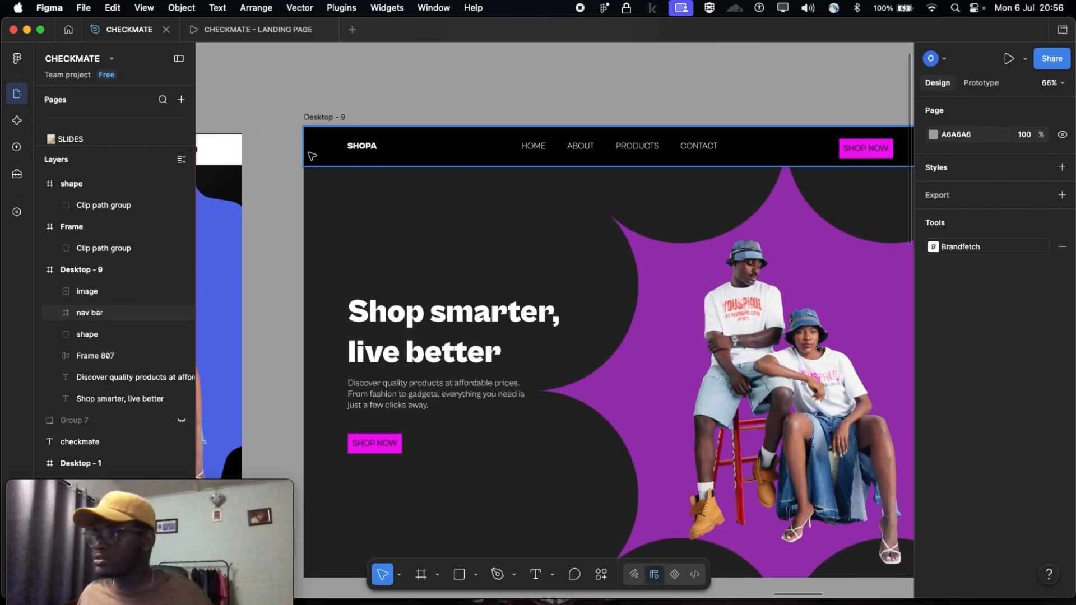
scroll(387, 255, down, 1)
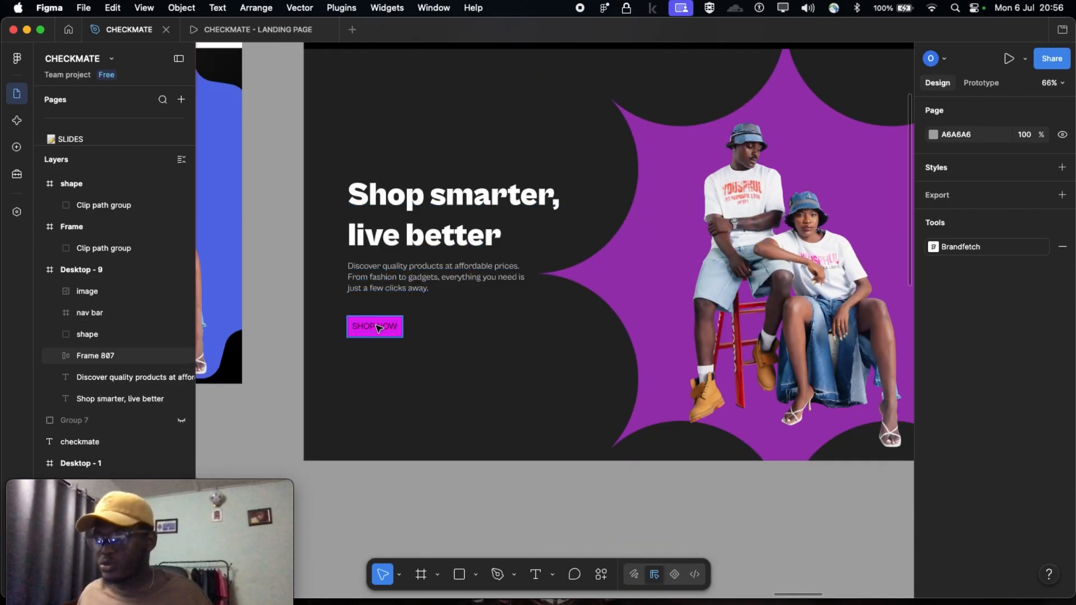
scroll(379, 328, down, 3)
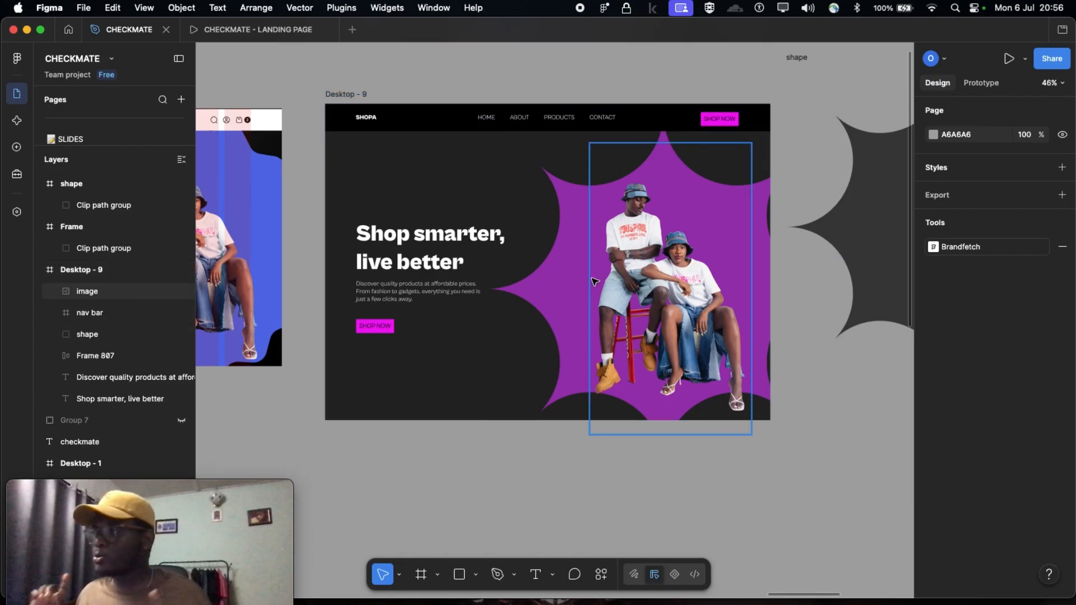
scroll(594, 241, down, 3)
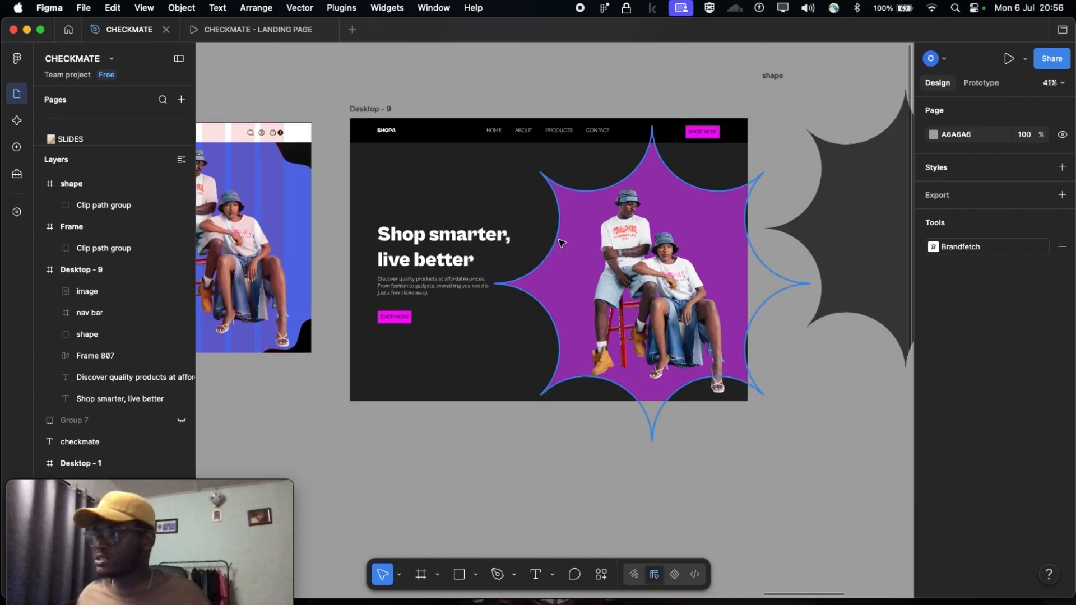
scroll(595, 241, up, 1)
scroll(462, 276, down, 5)
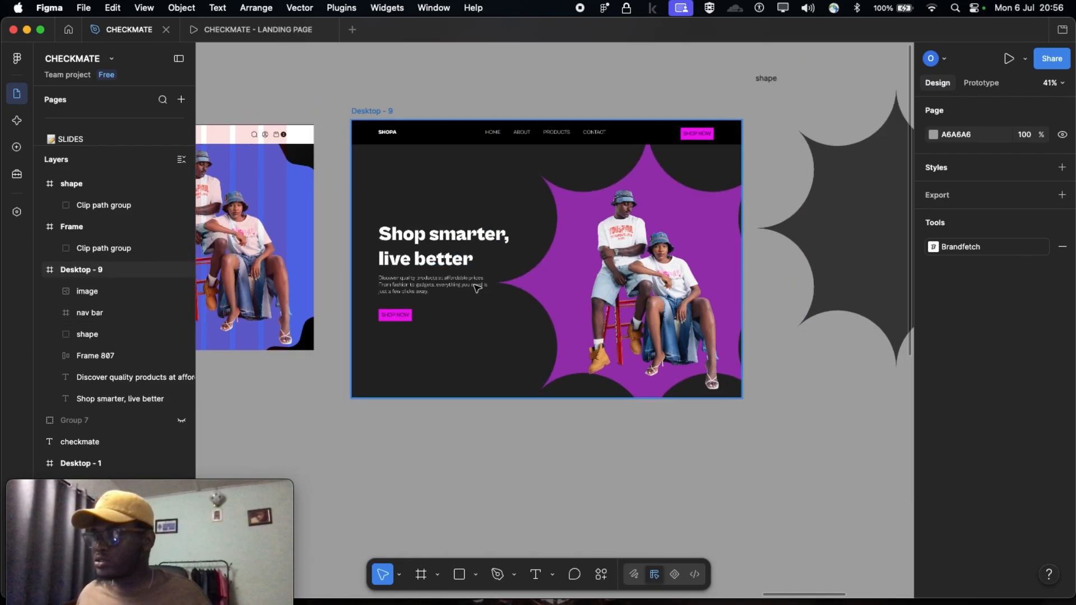
scroll(517, 386, down, 1)
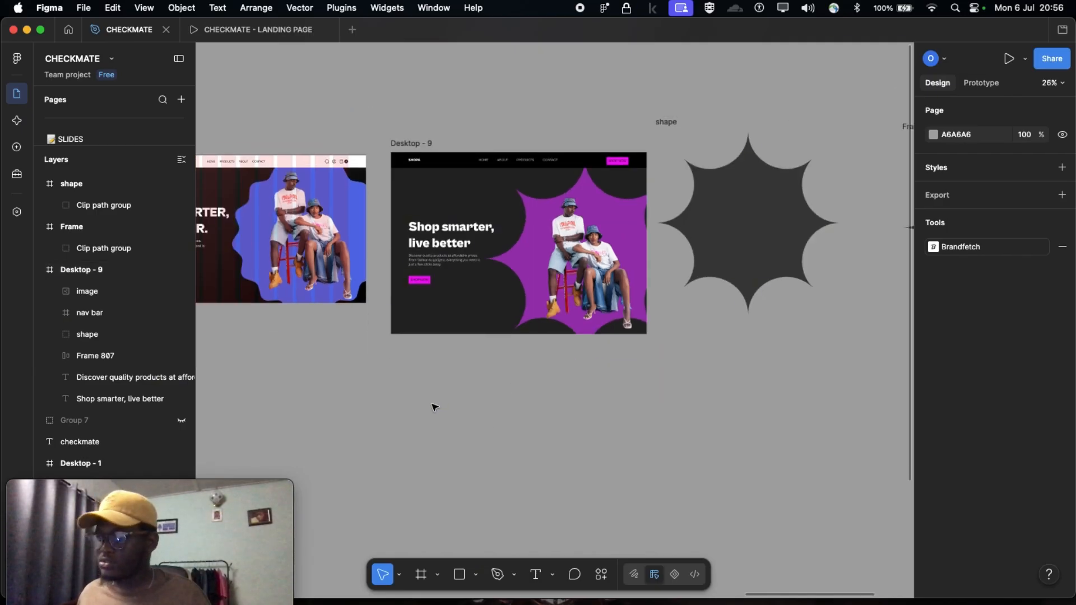
key(f)
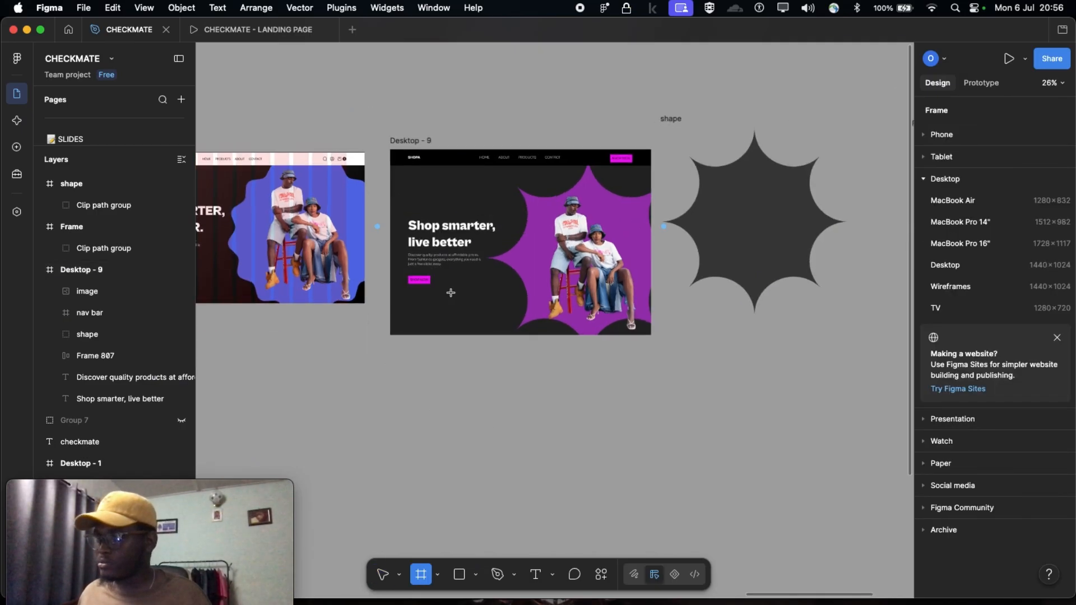
scroll(450, 292, up, 3)
key(Escape)
scroll(448, 283, up, 1)
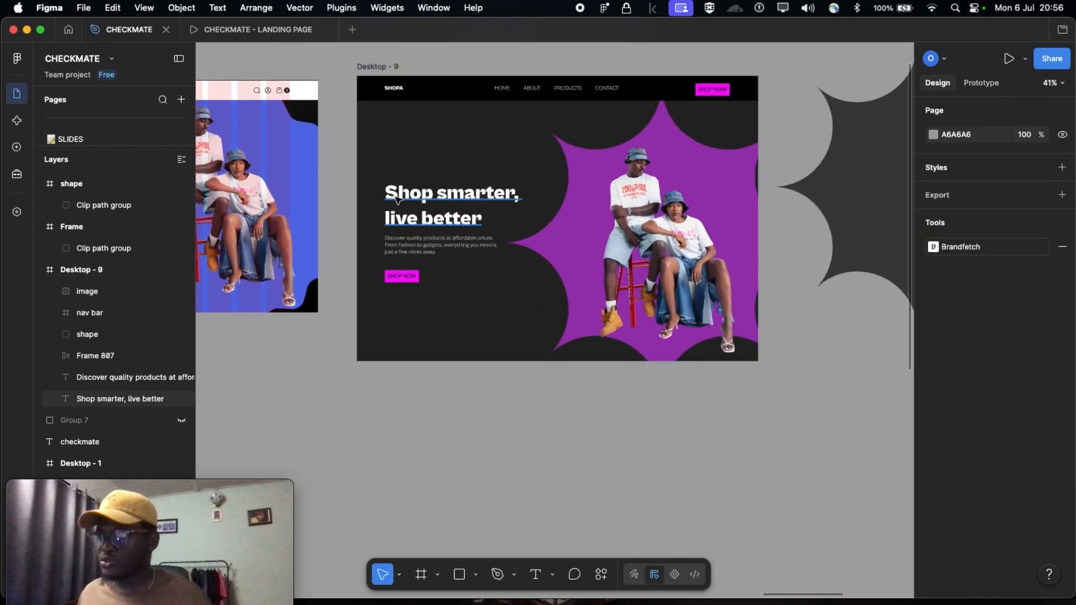
scroll(423, 218, up, 2)
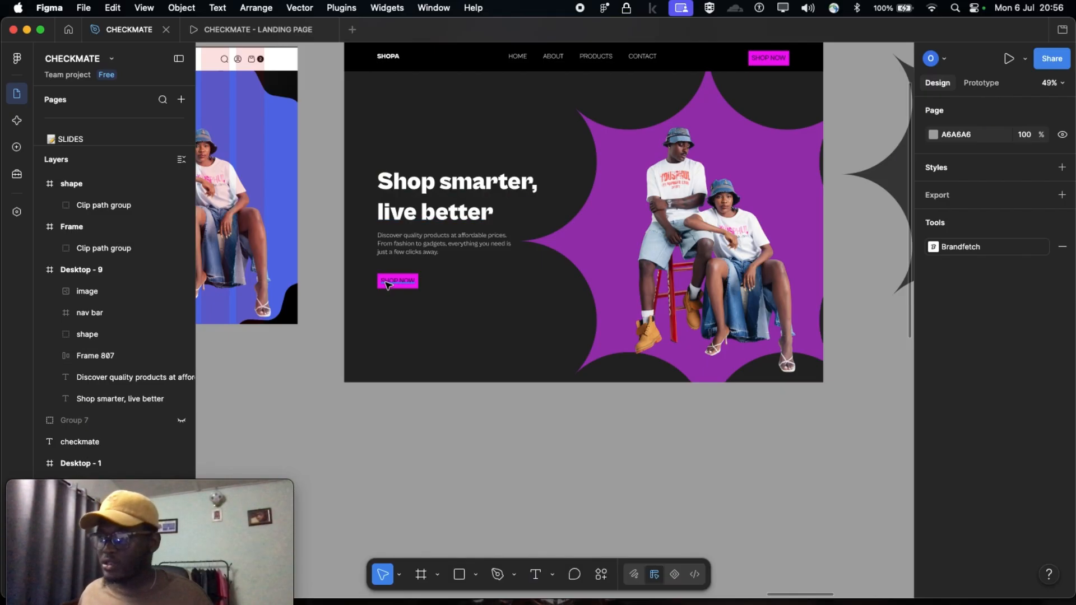
Examine the SHOP NOW button and its label beneath the Desktop - 9 headline, up close and within the whole hero
scroll(399, 282, up, 5)
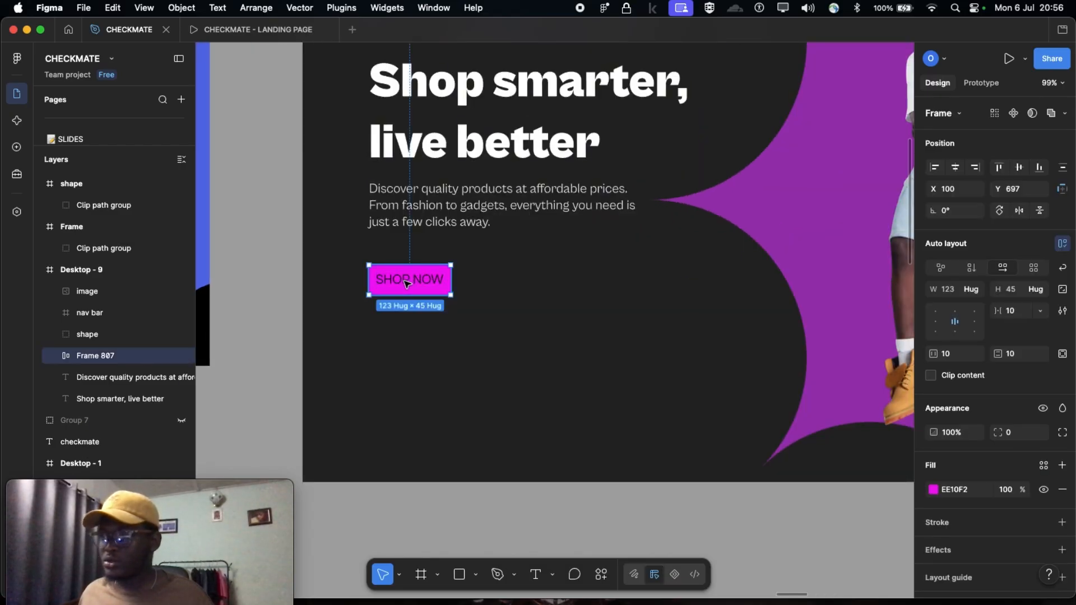
double_click(407, 282)
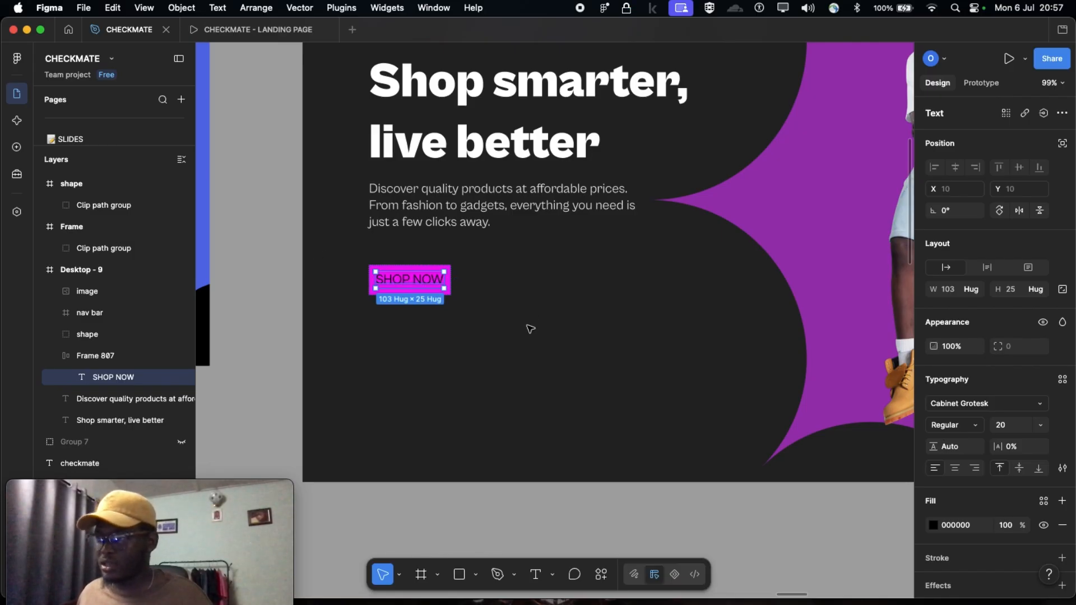
scroll(530, 329, down, 5)
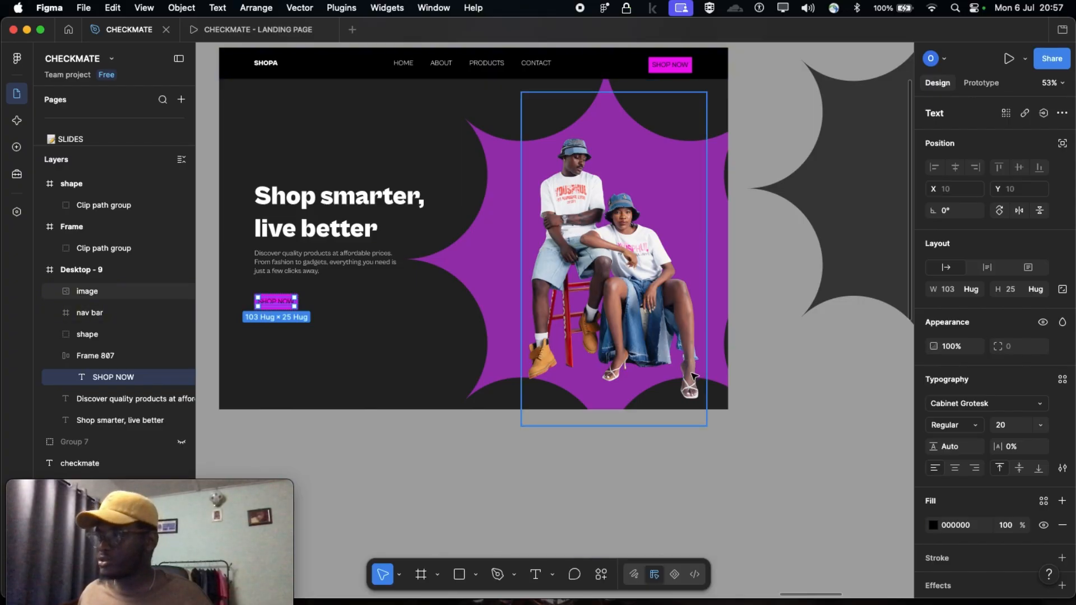
scroll(694, 375, down, 3)
click(410, 305)
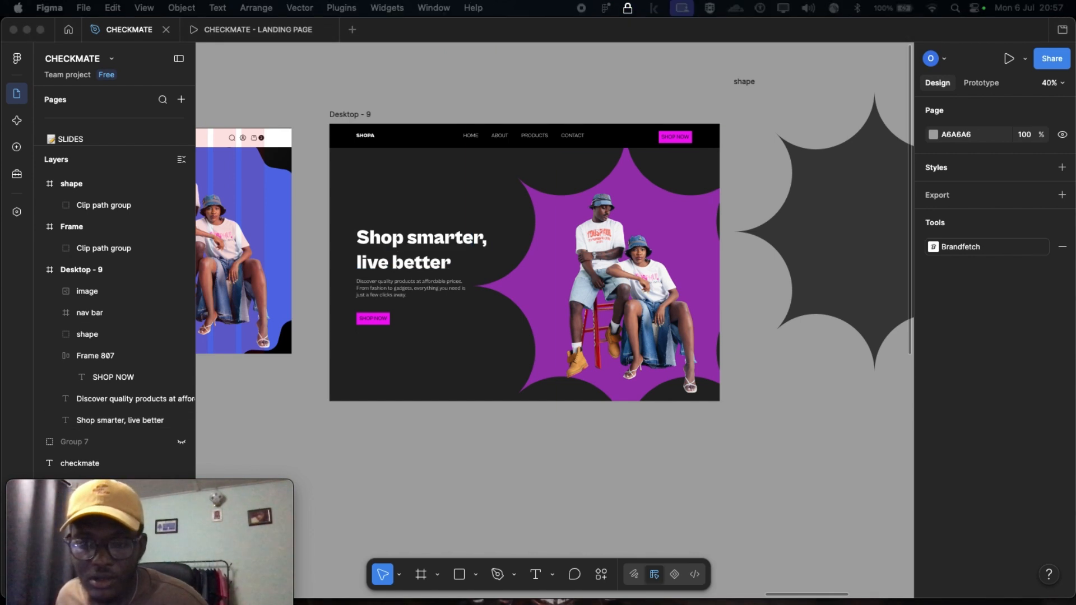
scroll(389, 383, up, 3)
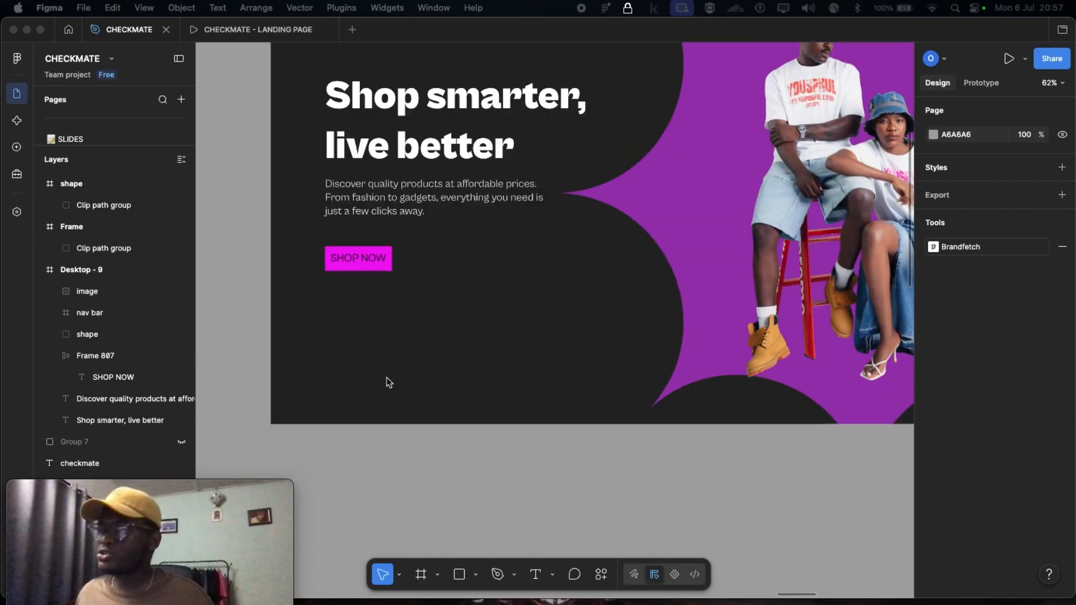
scroll(388, 381, up, 2)
drag(383, 219, 385, 277)
scroll(385, 277, down, 3)
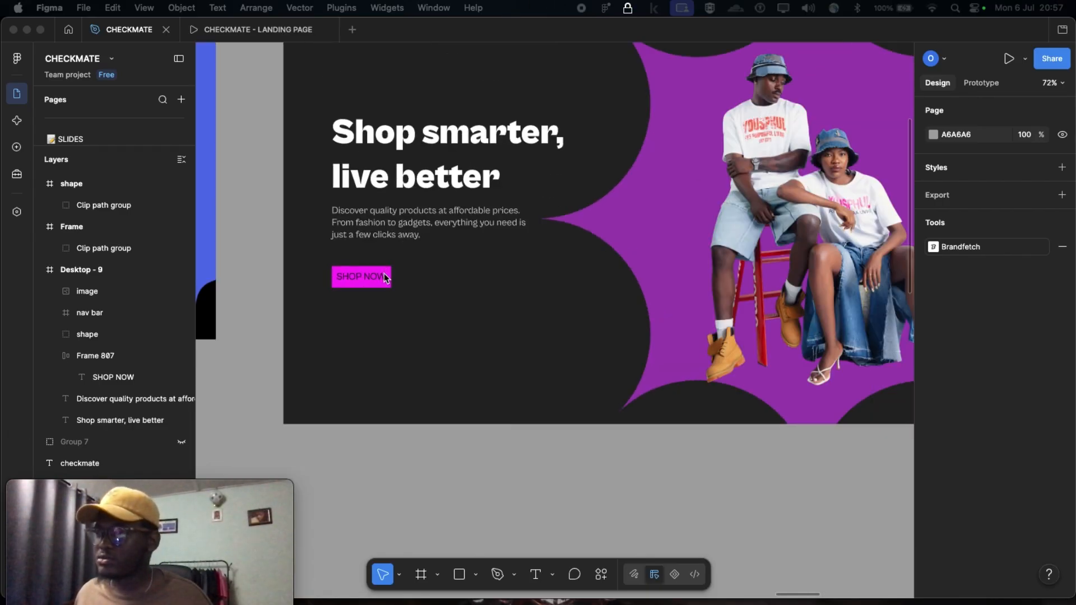
Change the fill of the SHOP NOW button beneath the headline to purple 9C32B1 by sampling the star shape
double_click(383, 277)
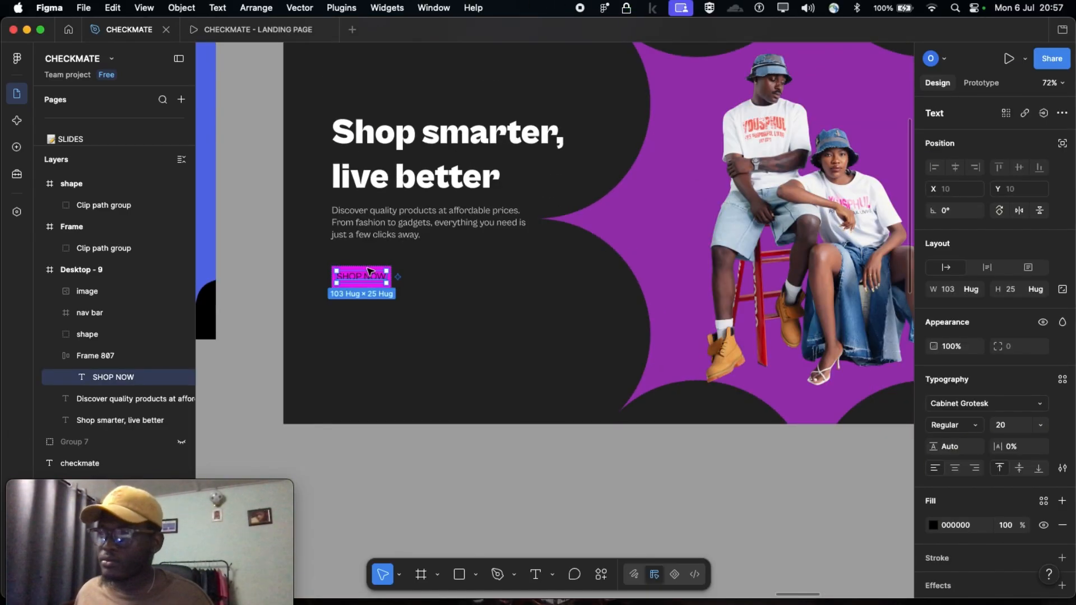
scroll(368, 271, up, 3)
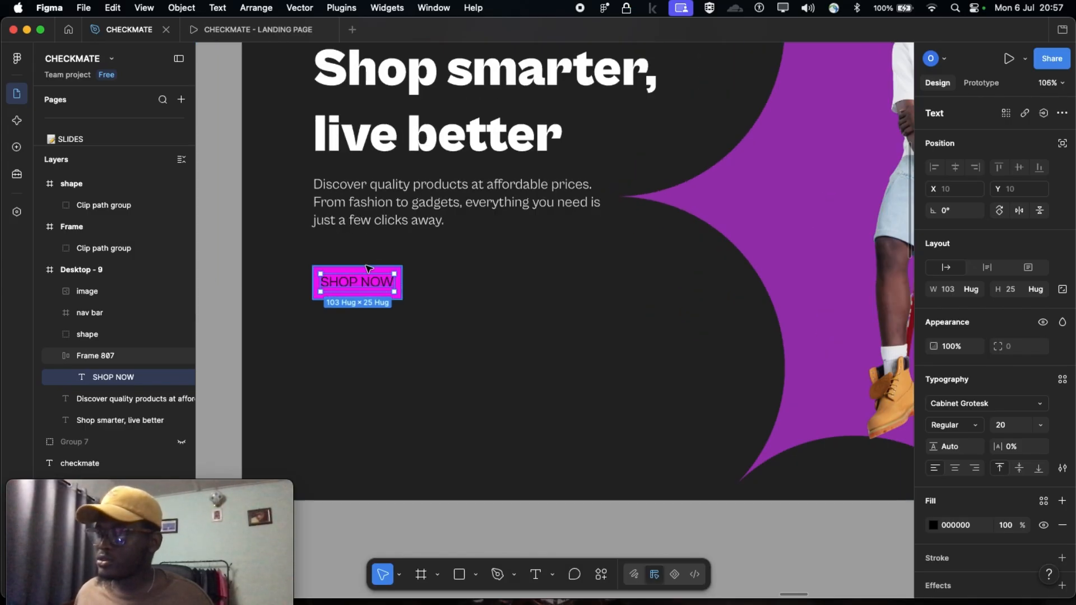
click(368, 270)
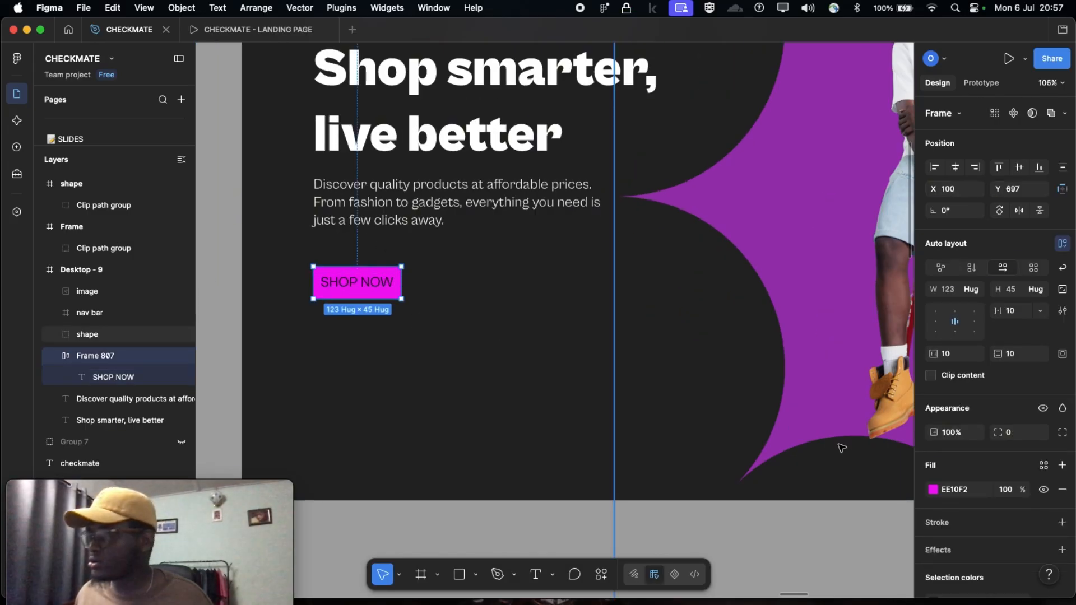
click(934, 491)
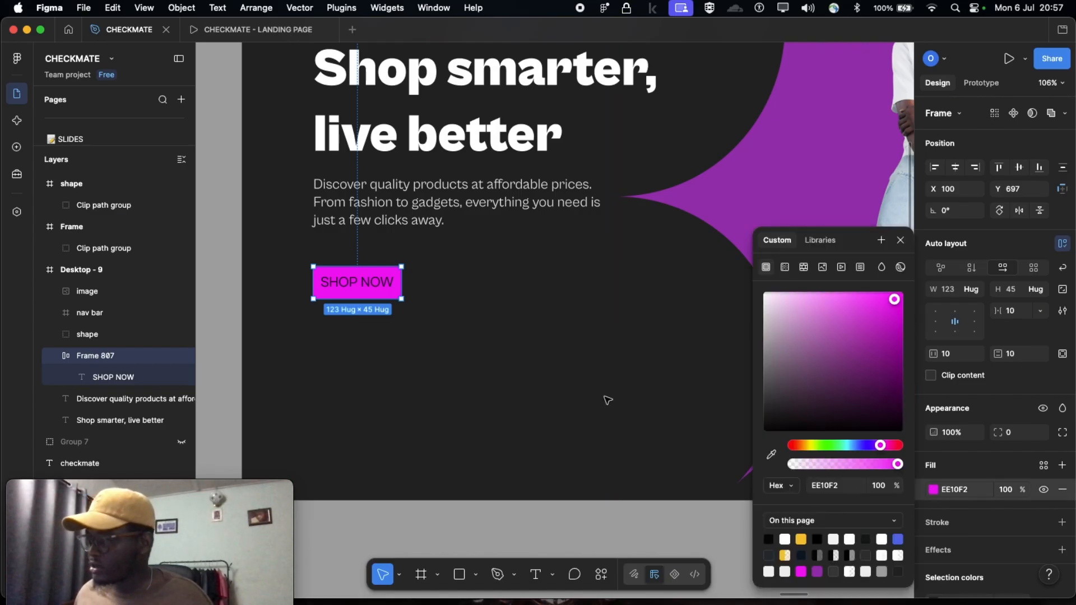
scroll(489, 357, right, 5)
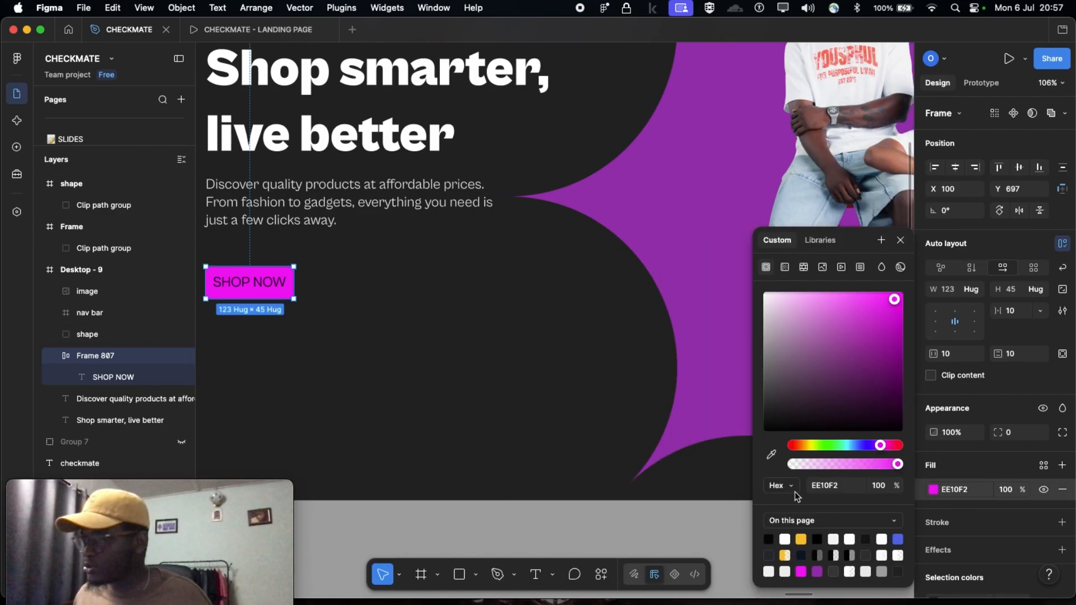
click(772, 458)
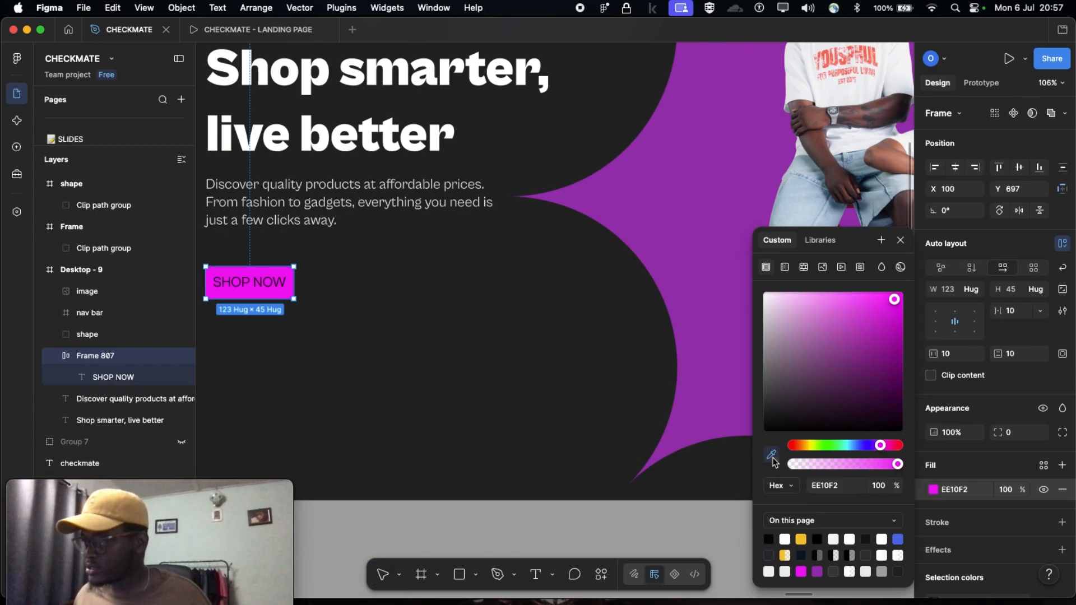
click(680, 232)
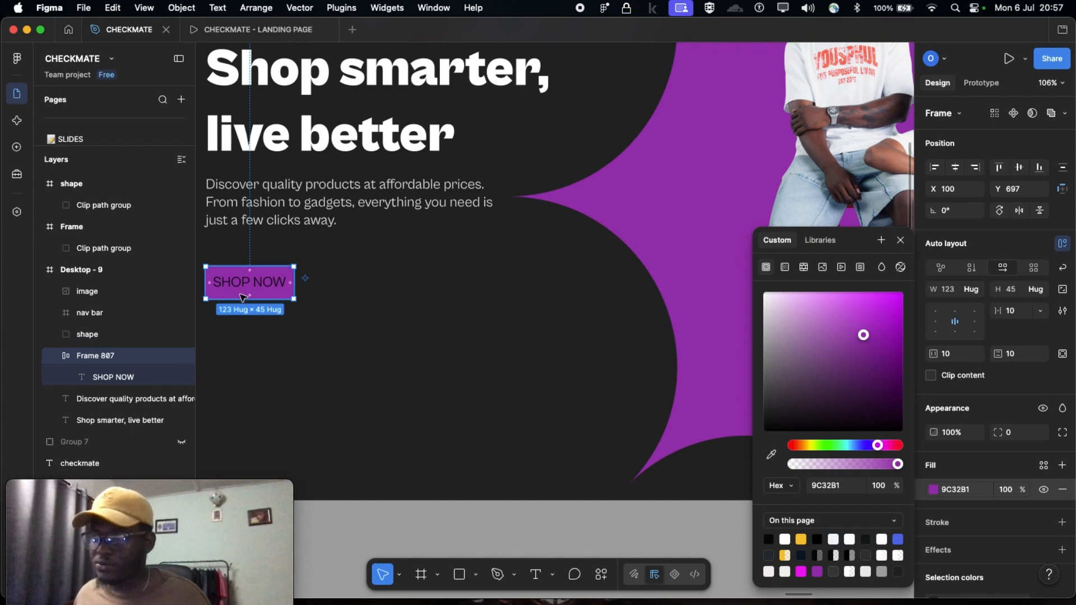
scroll(243, 297, down, 5)
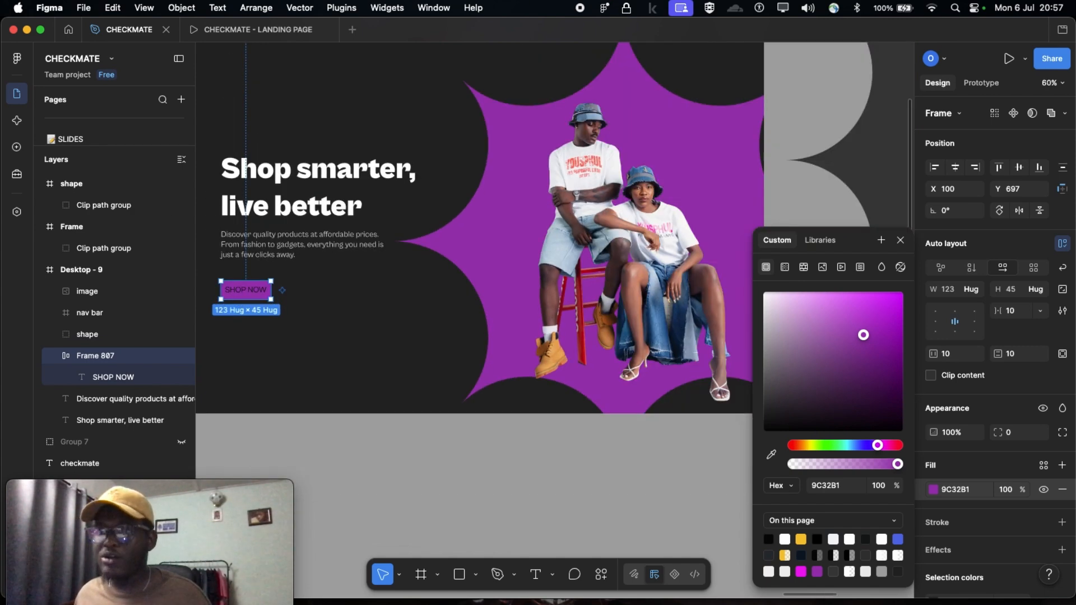
scroll(396, 305, down, 4)
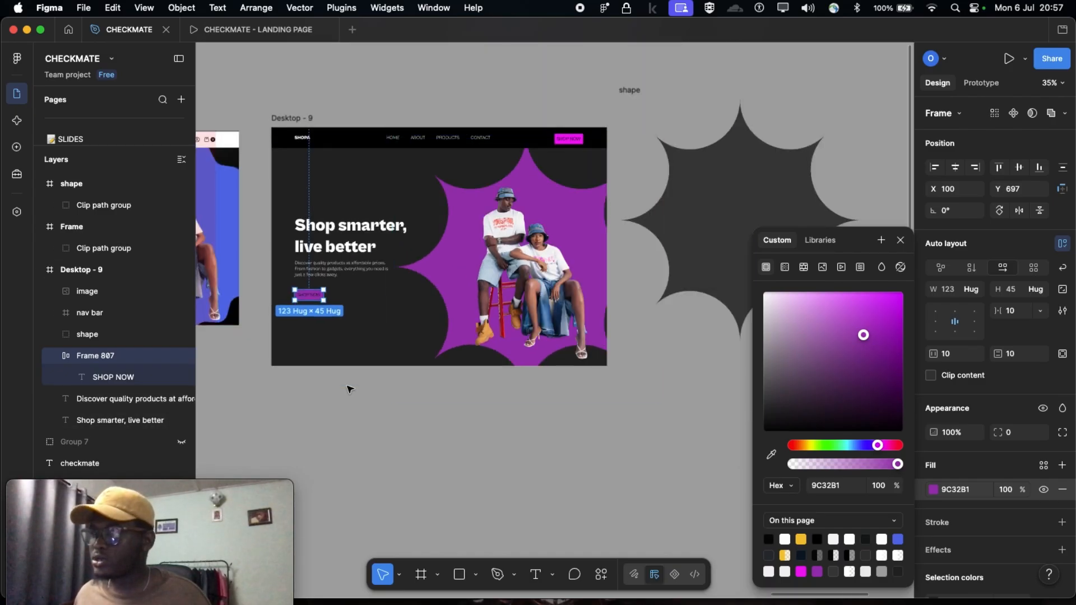
click(349, 389)
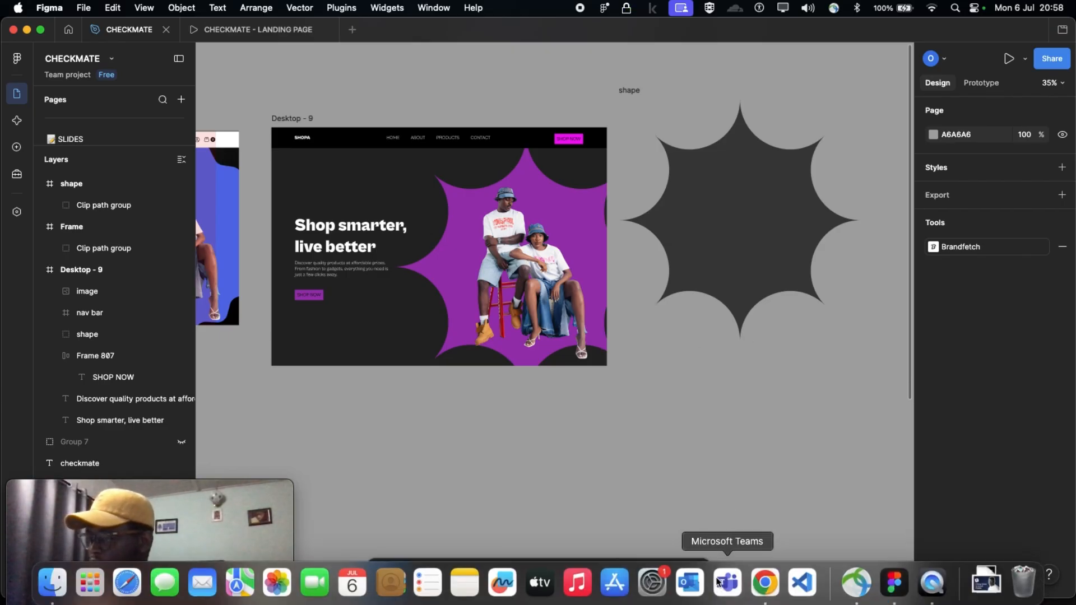
click(764, 574)
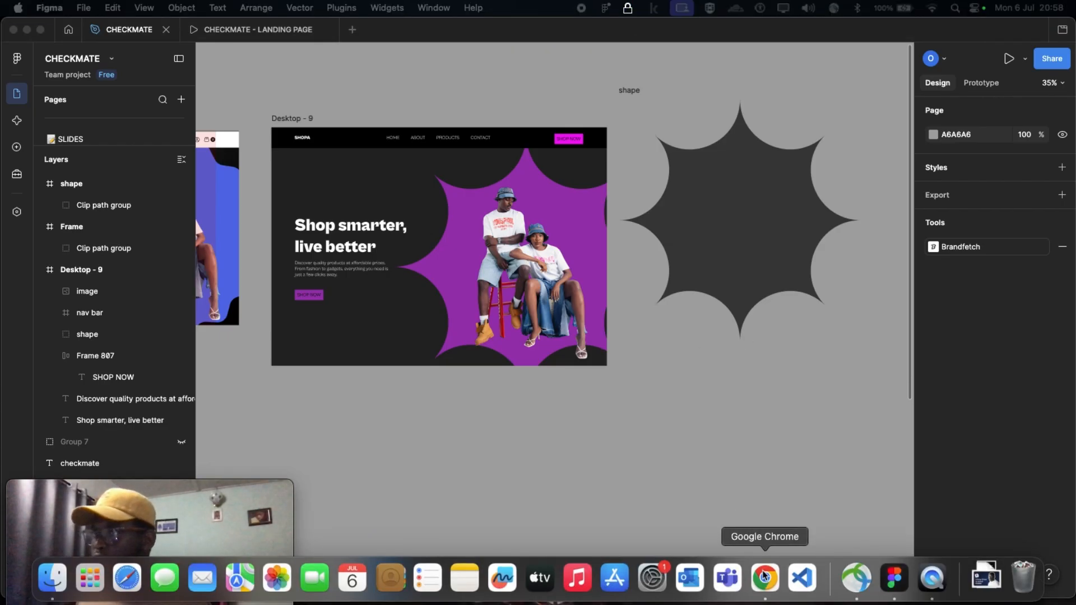
click(766, 588)
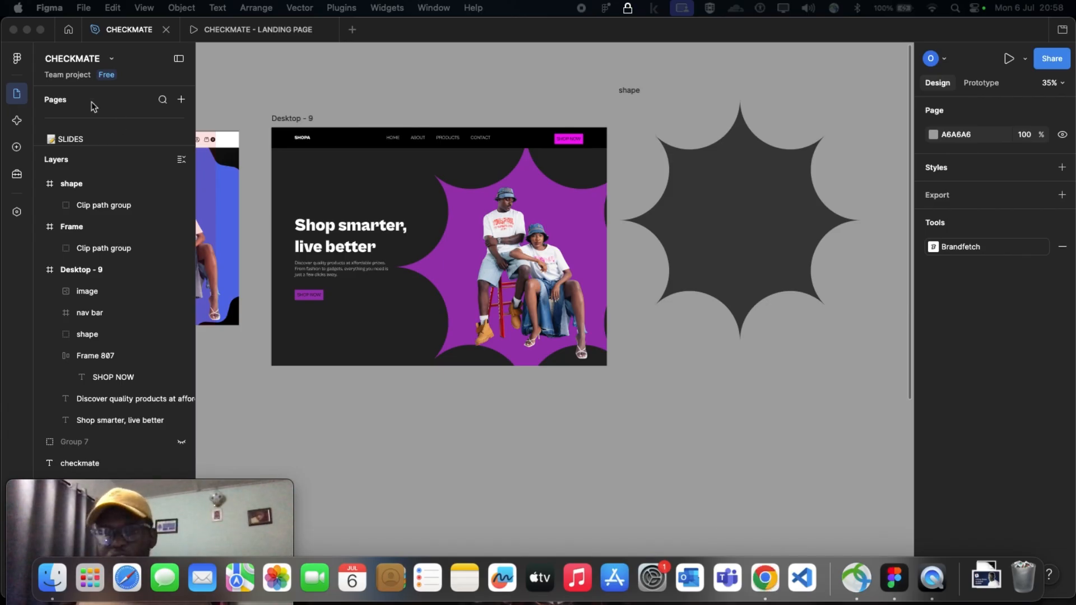
scroll(282, 126, up, 3)
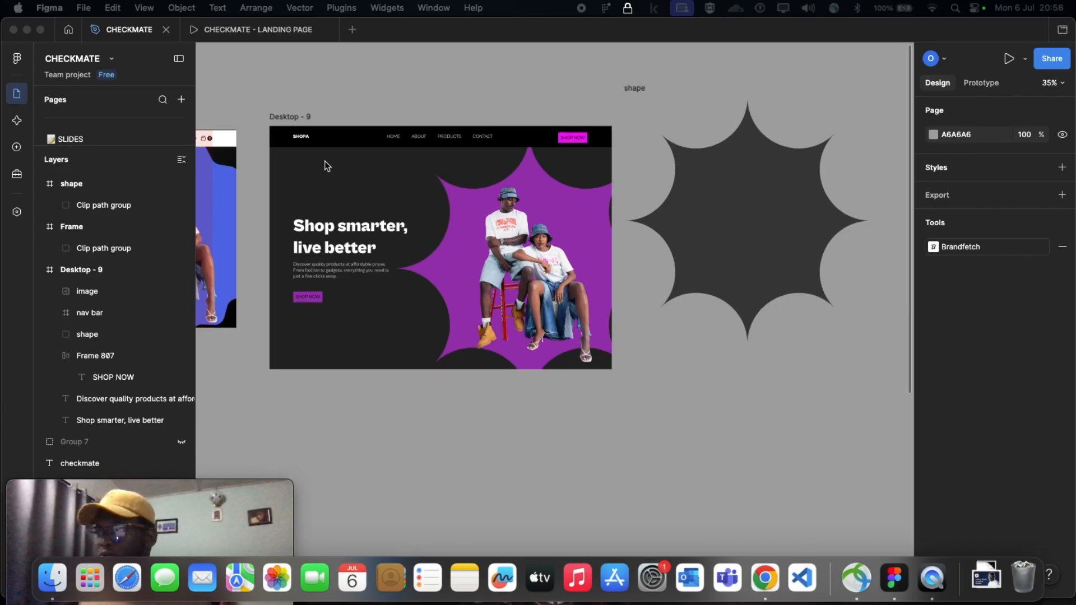
scroll(283, 120, down, 1)
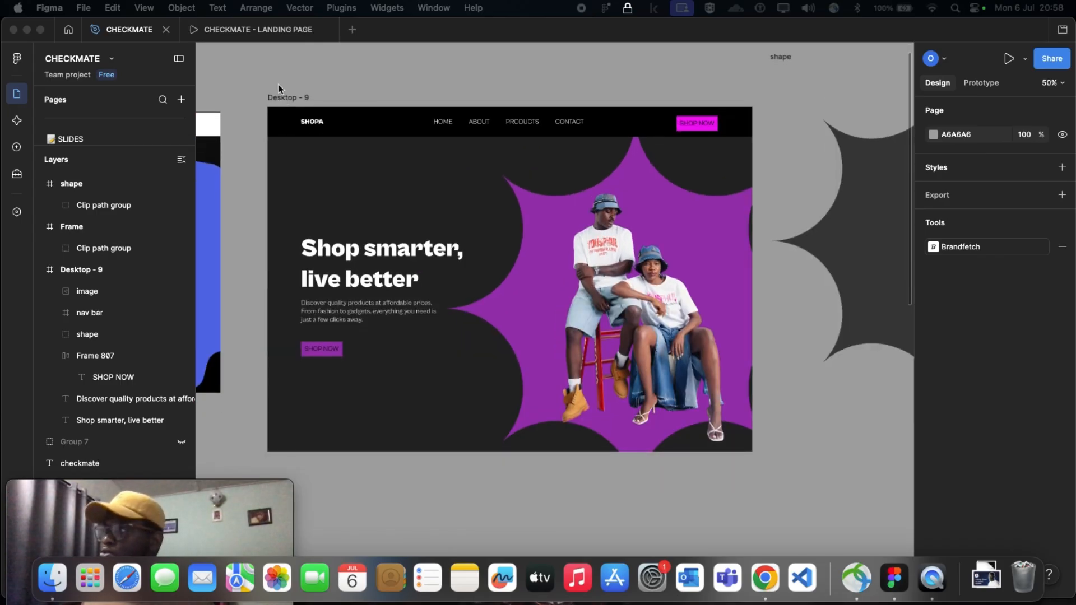
Try several shades for the Desktop - 9 frame's background fill and set it to dark grey 2B2B2B
click(282, 96)
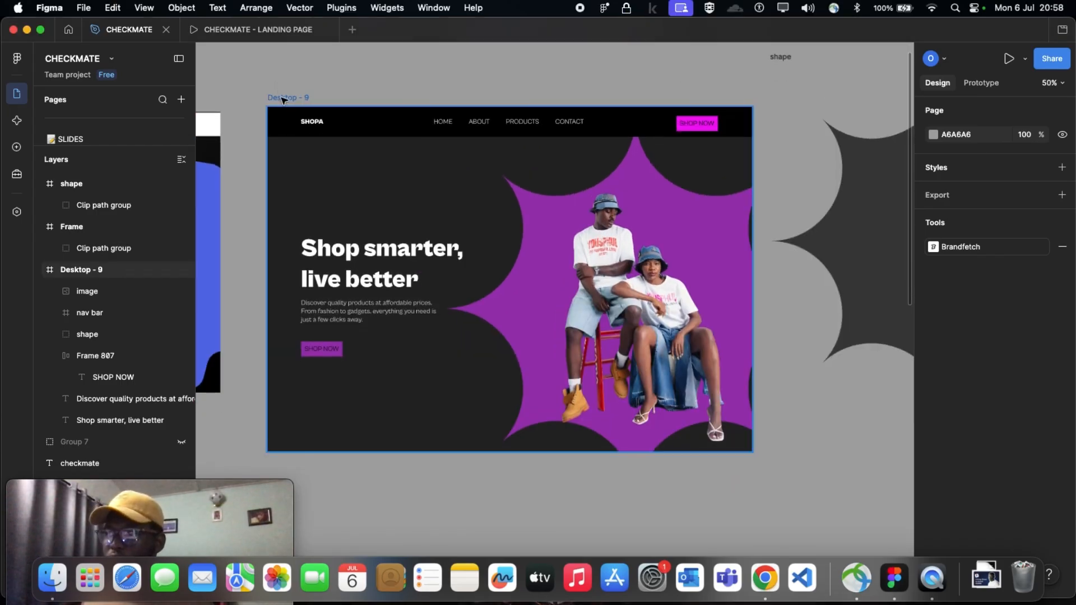
click(283, 98)
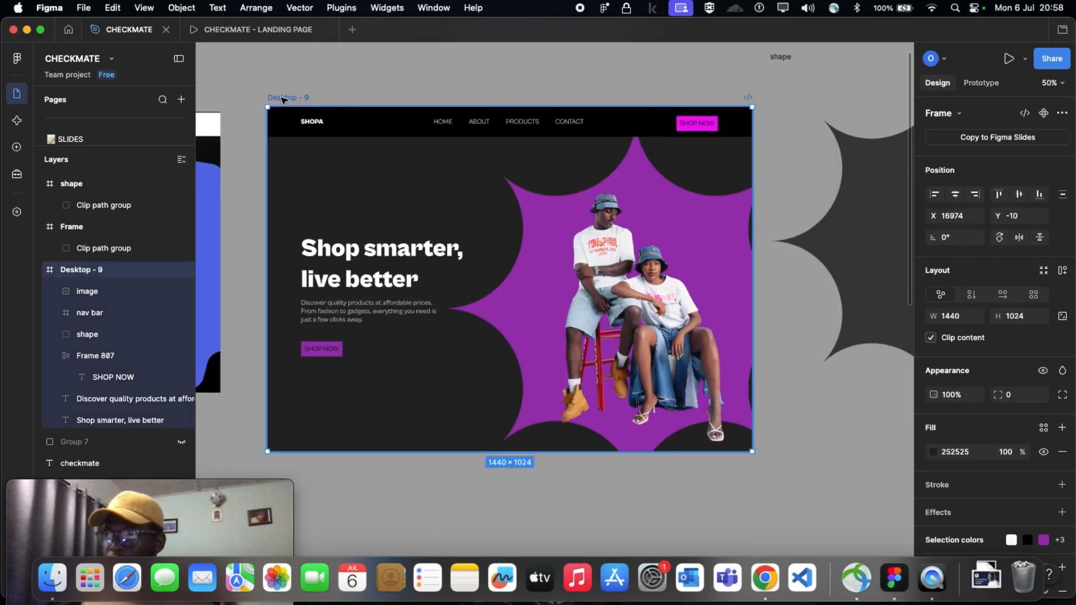
click(934, 458)
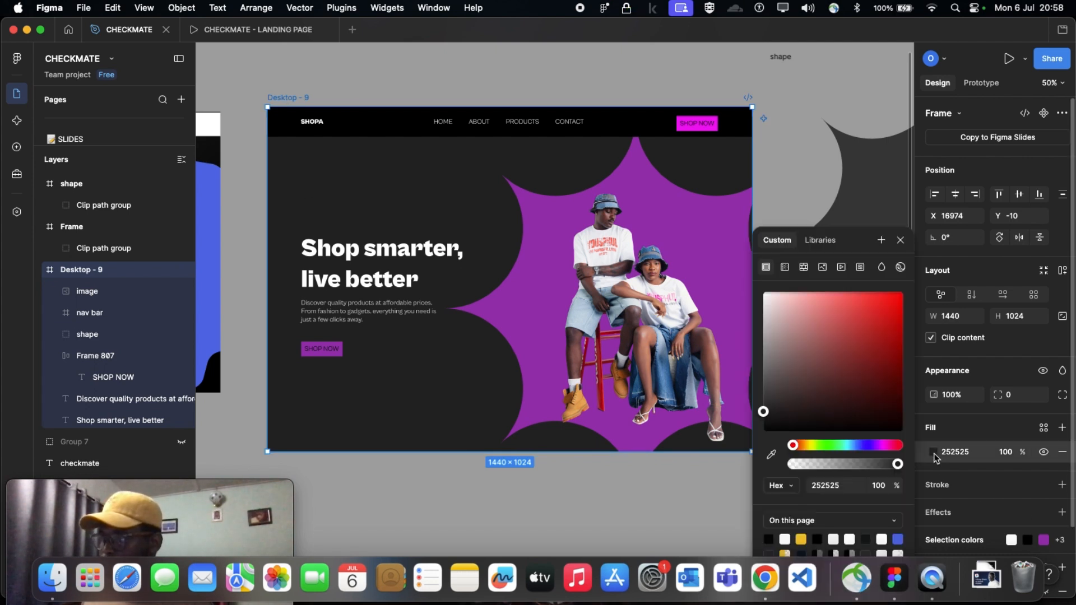
drag(766, 414, 889, 330)
drag(909, 387, 783, 346)
drag(765, 387, 763, 394)
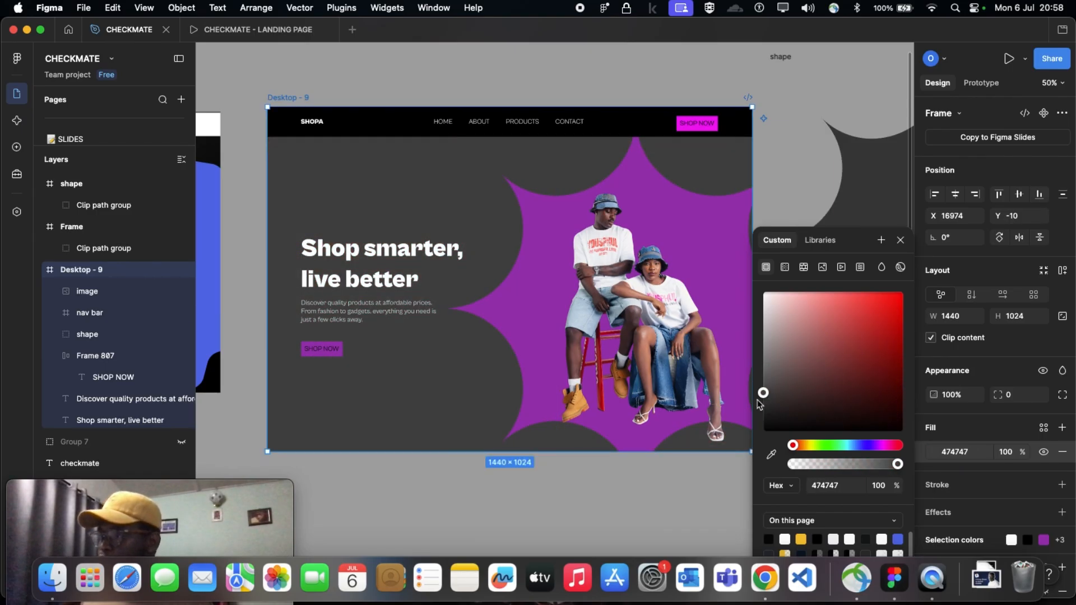
drag(764, 394, 764, 408)
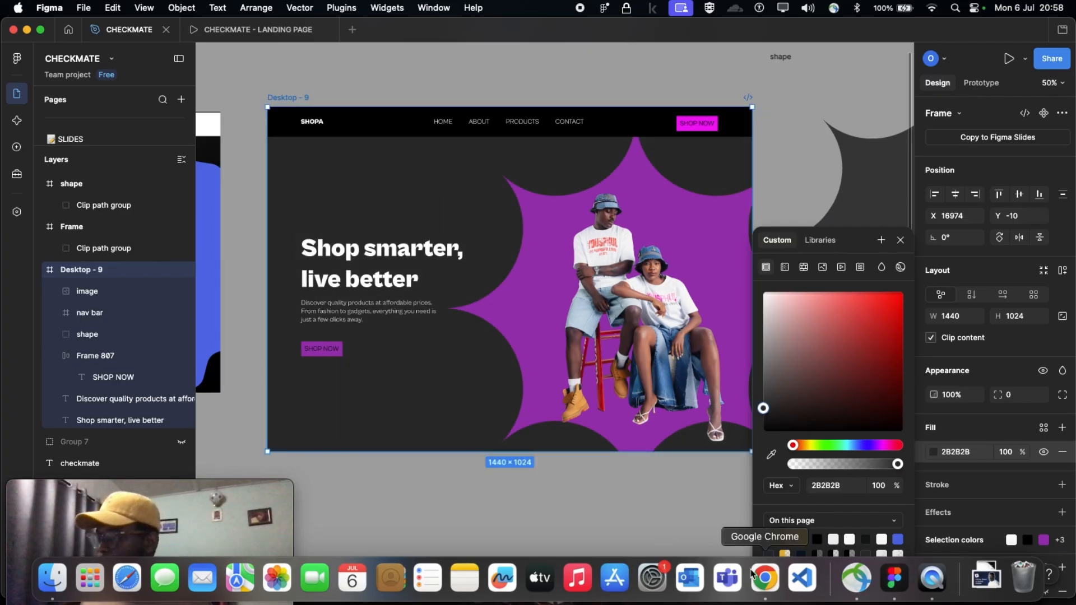
Switch to Chrome, open the Pinterest search for LETTER HEAD DESIGN and bring the whole browser window into view
click(761, 578)
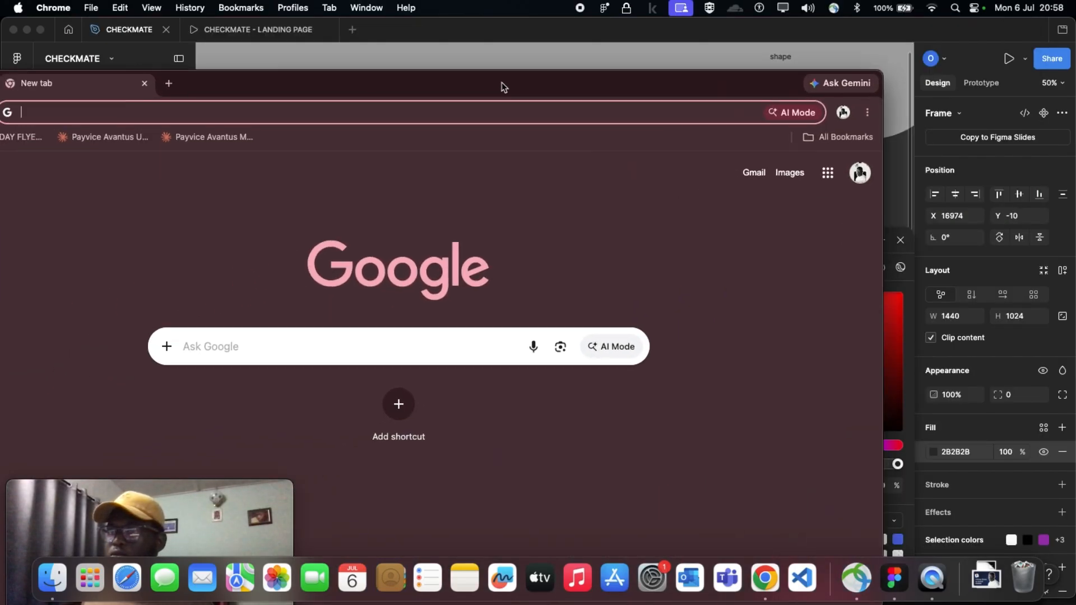
click(183, 96)
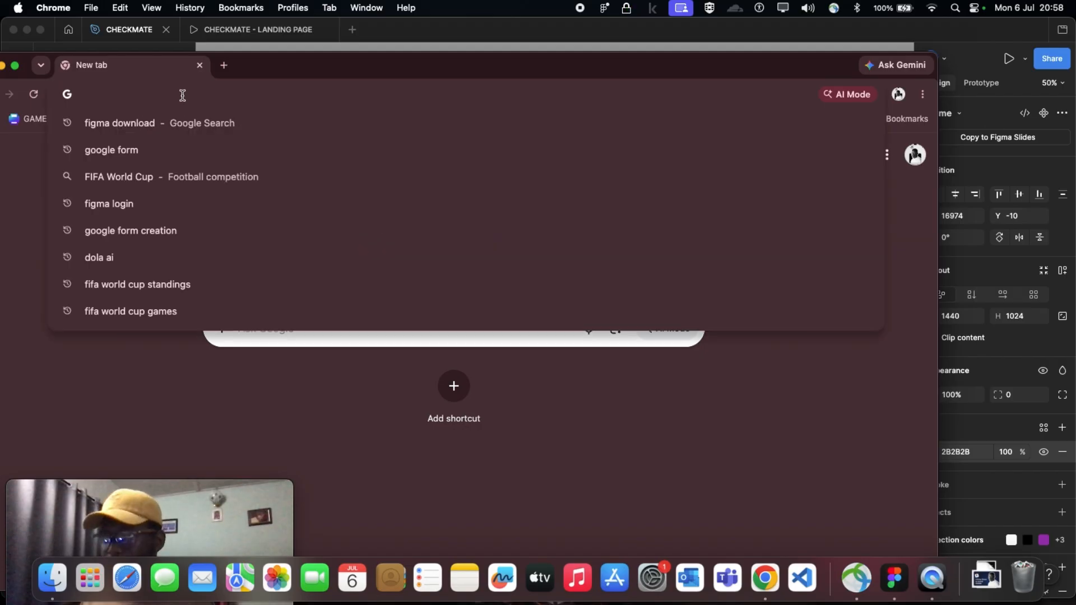
text(pinterest.com/search/pins/?q=LETTER HEAD DESIGN&rs=typed)
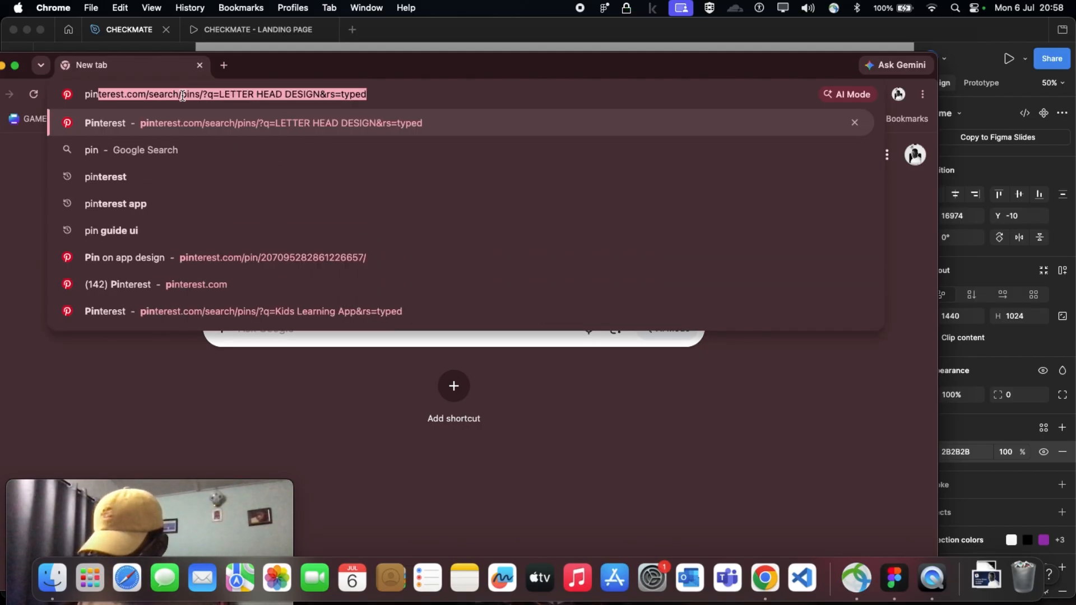
key(Return)
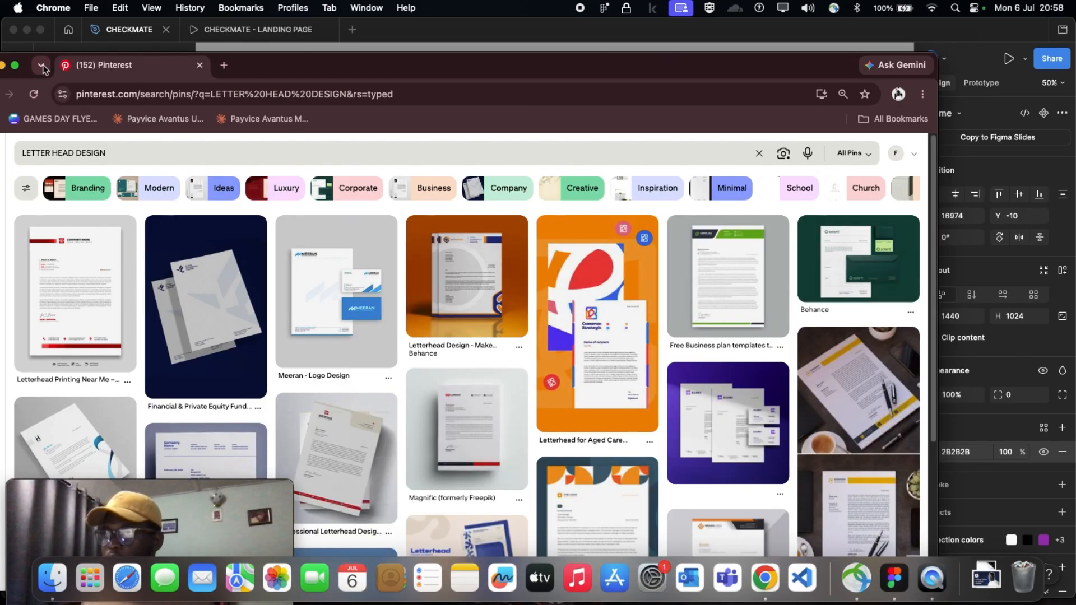
drag(161, 64, 230, 27)
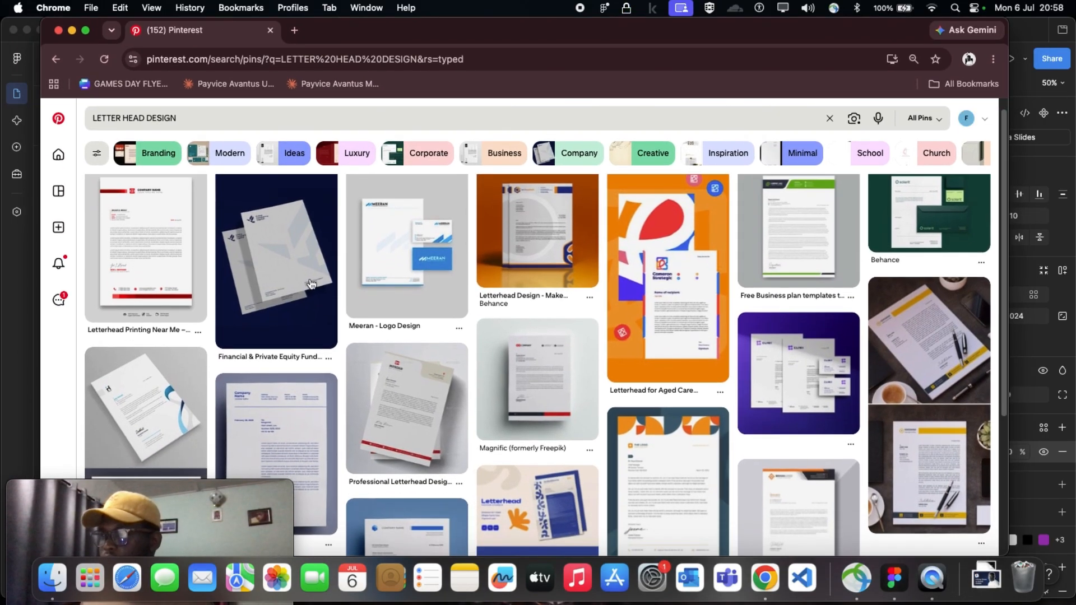
Open the Financial & Private Equity Fund letterhead pin with the navy background and copy its image
click(301, 283)
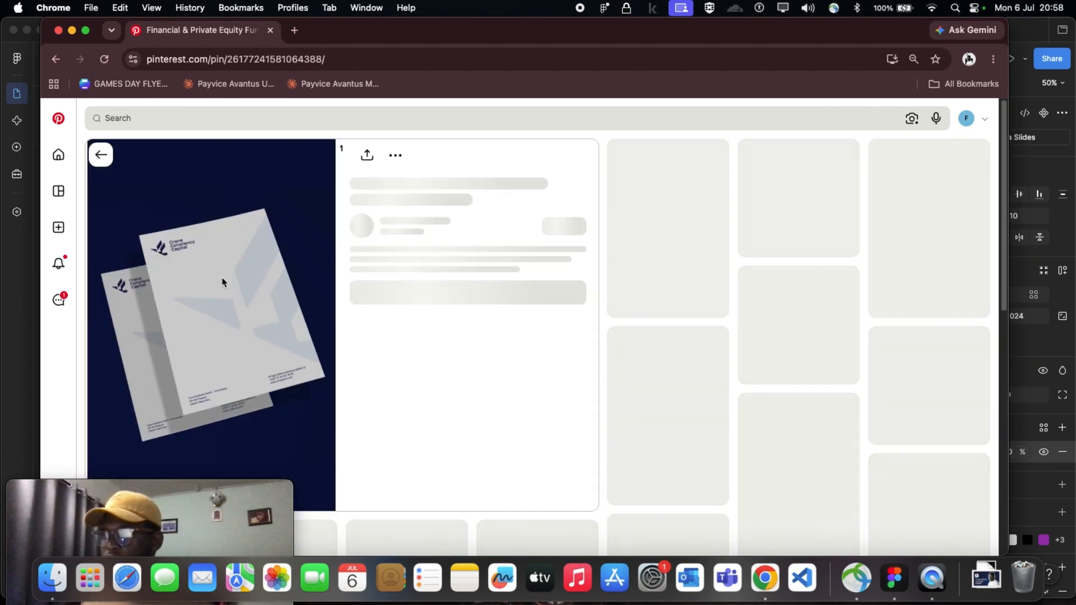
right_click(223, 276)
click(240, 315)
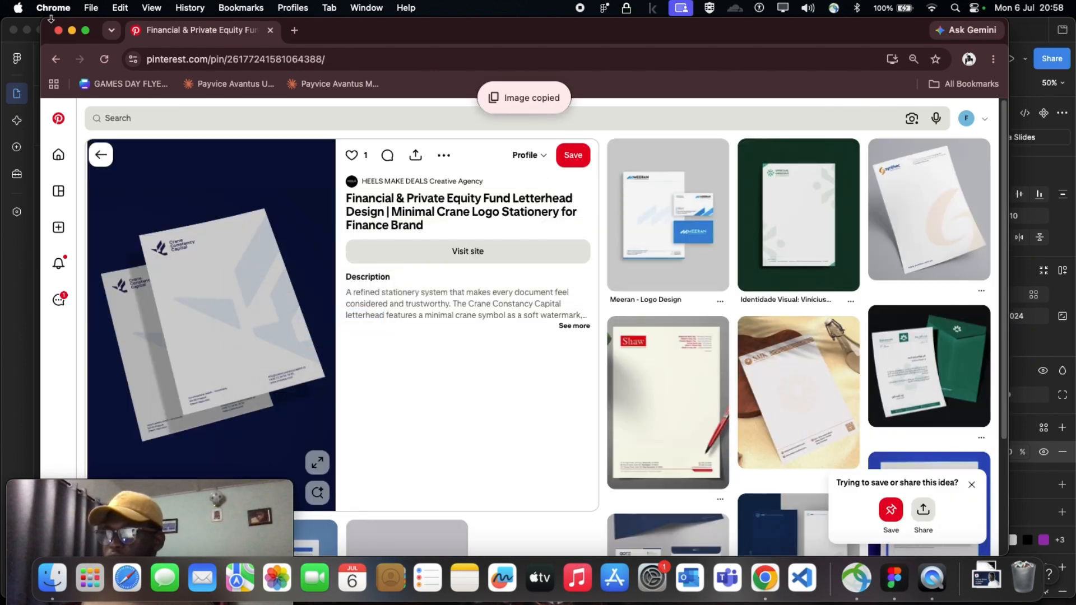
Switch back to Figma and paste the copied letterhead image onto the canvas with no frame selected
key(super+Tab)
scroll(432, 305, right, 10)
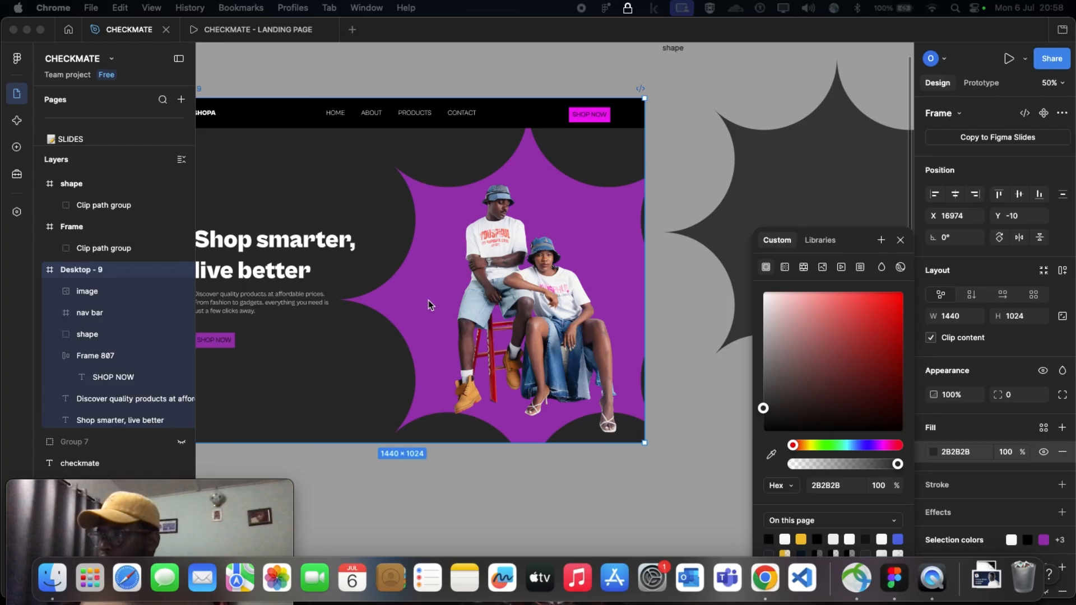
scroll(413, 270, down, 3)
scroll(413, 269, left, 6)
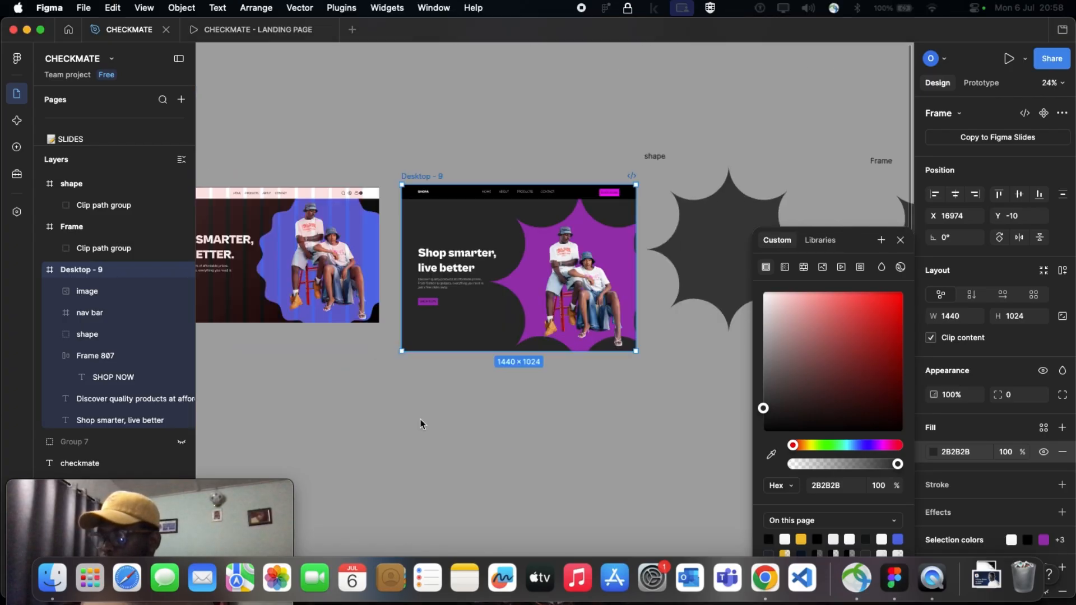
click(430, 415)
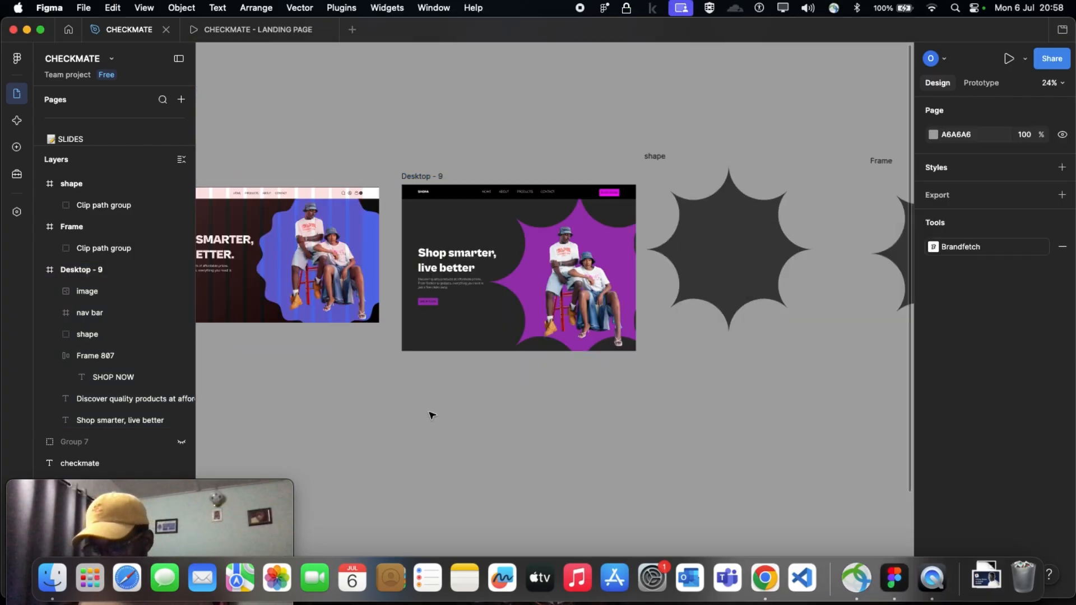
key(super+v)
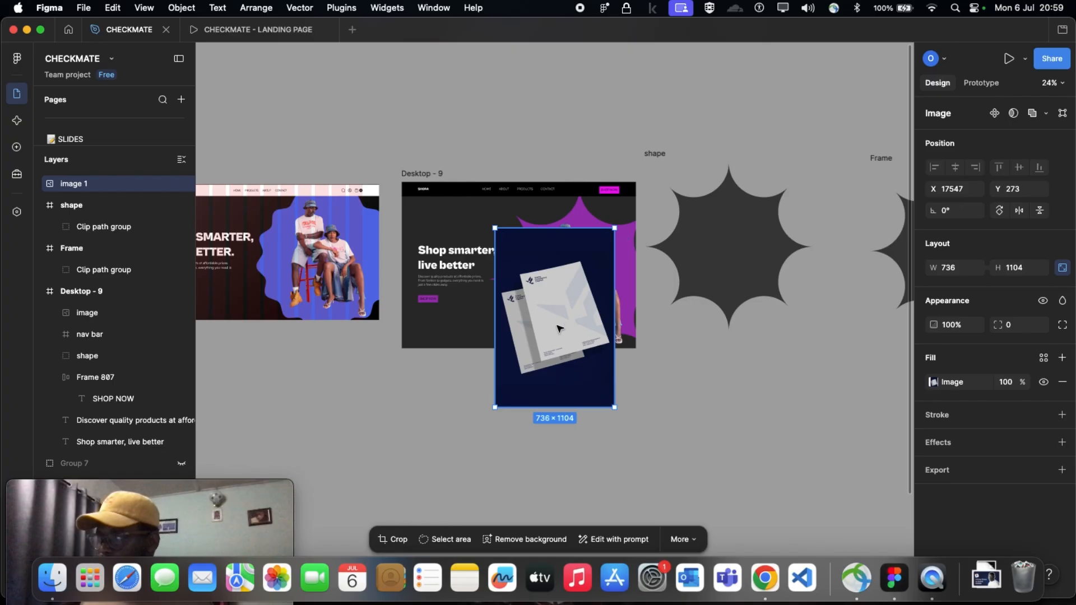
Move the pasted letterhead image to the empty canvas below Desktop - 9, at about X 17326, Y 1172
drag(560, 293, 520, 465)
scroll(519, 459, down, 10)
scroll(508, 403, up, 6)
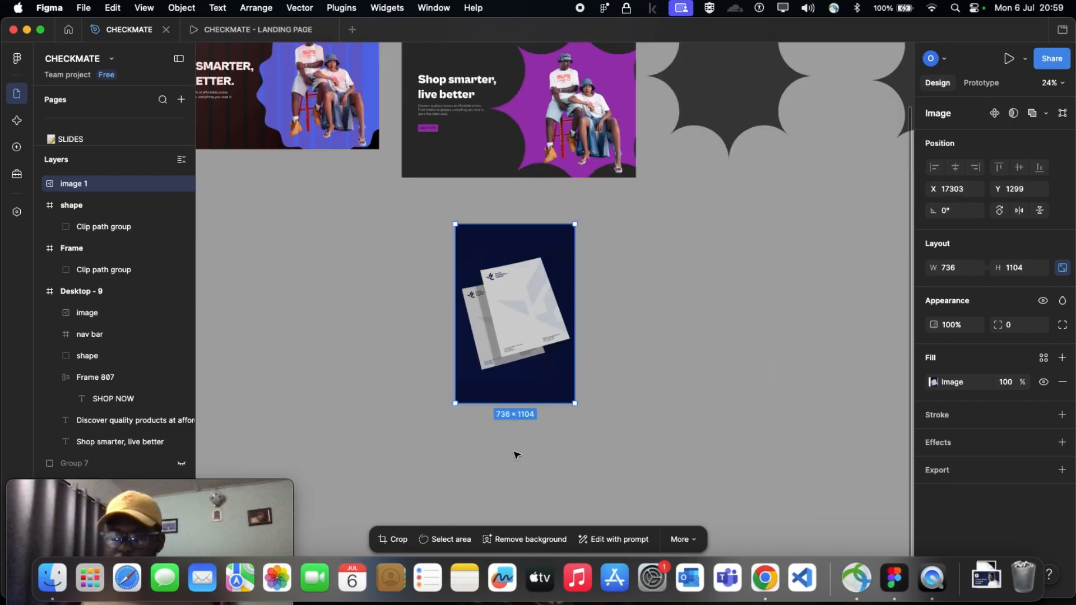
mouse_move(499, 367)
mouse_down()
mouse_move(516, 228)
mouse_move(507, 185)
mouse_move(502, 358)
mouse_move(501, 348)
mouse_up()
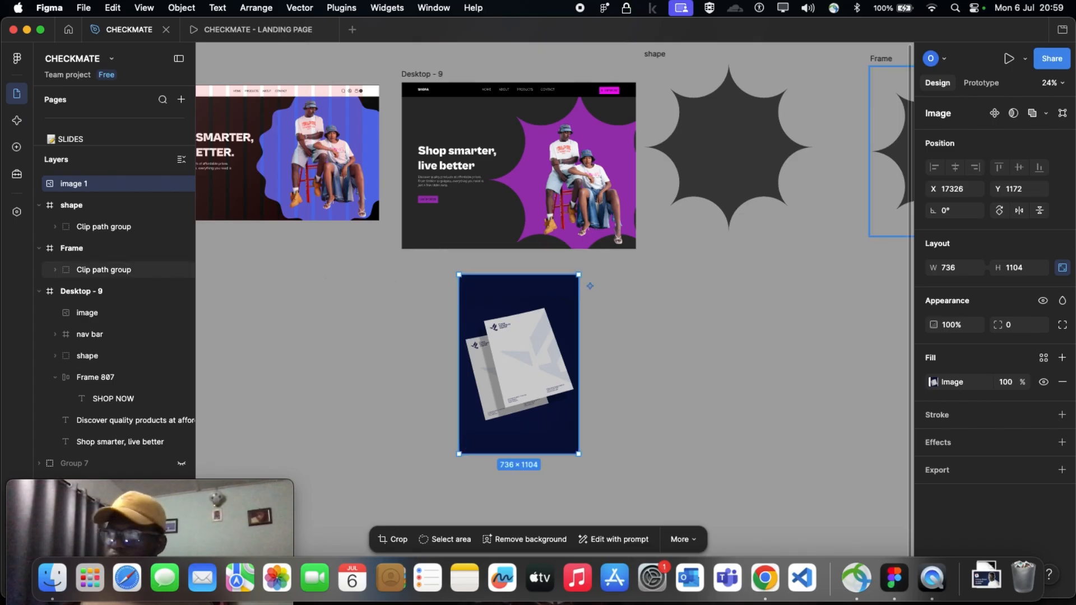
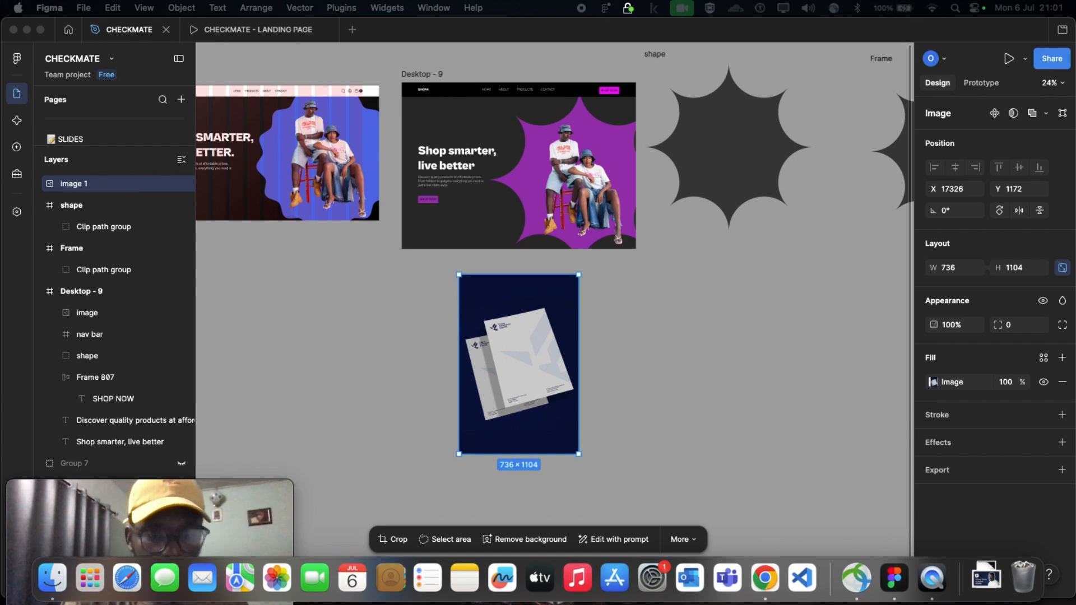
Move the letterhead image away from below Desktop - 9 to about X 19486, Y 1342
key(super+shift+5)
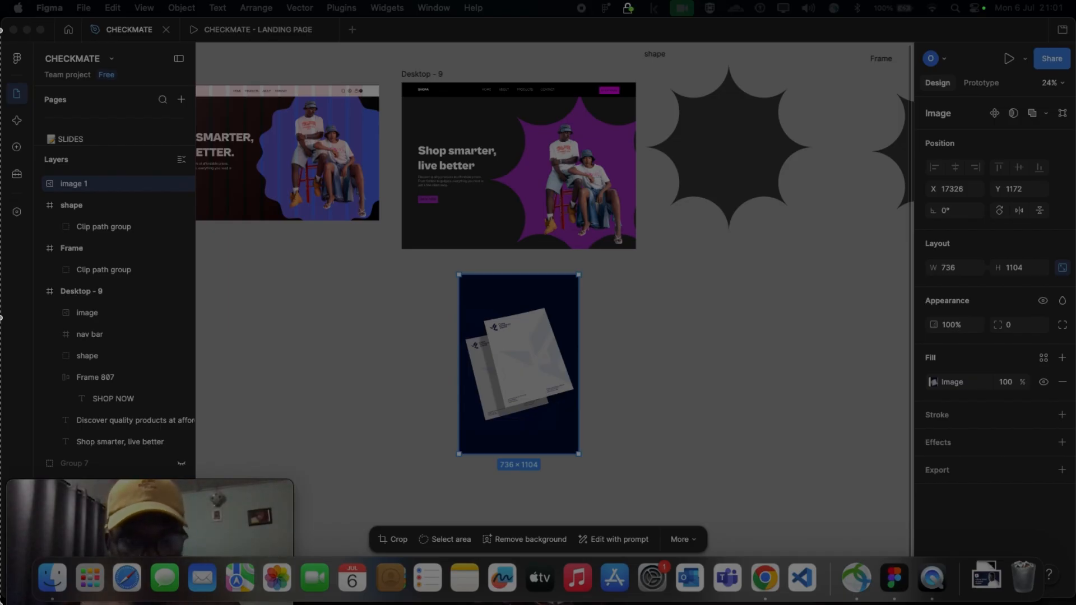
key(Escape)
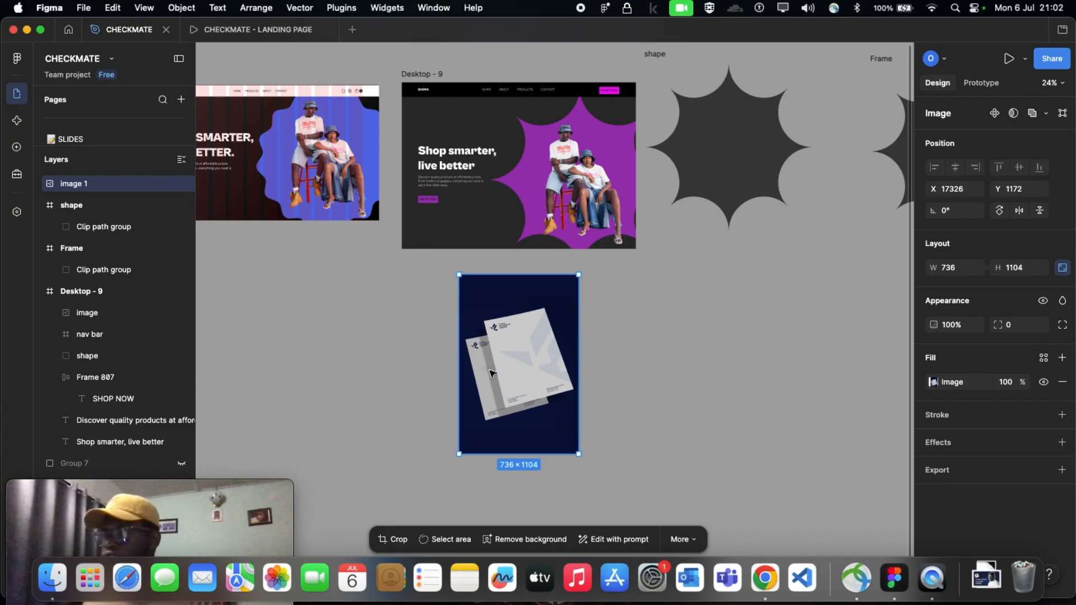
drag(490, 374, 842, 401)
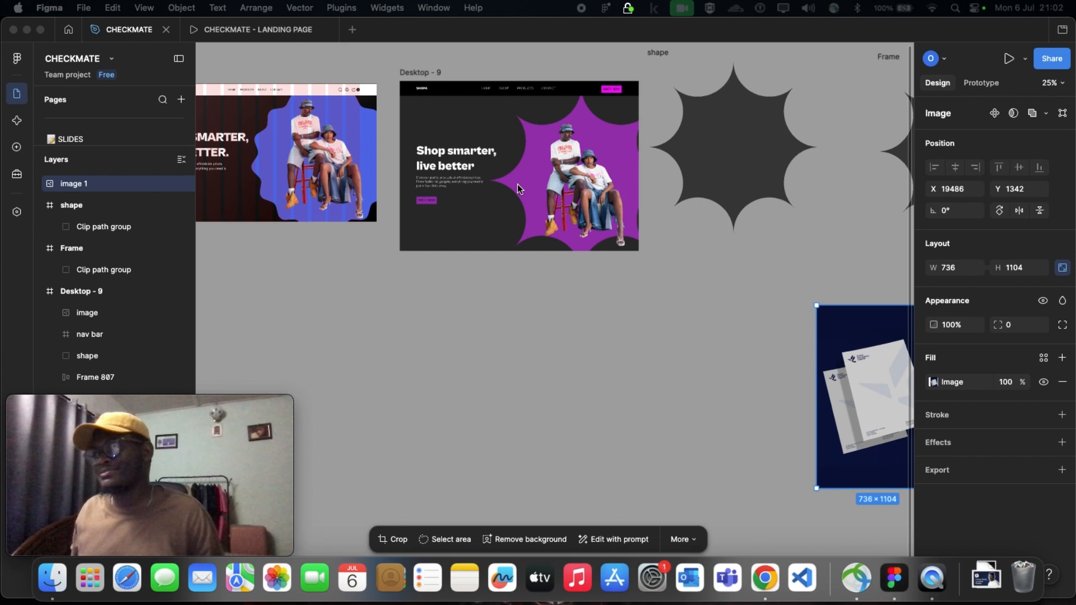
Select the couple image and the purple star shape in Desktop - 9 together and shift both slightly up and to the right
scroll(517, 184, up, 5)
scroll(519, 185, up, 1)
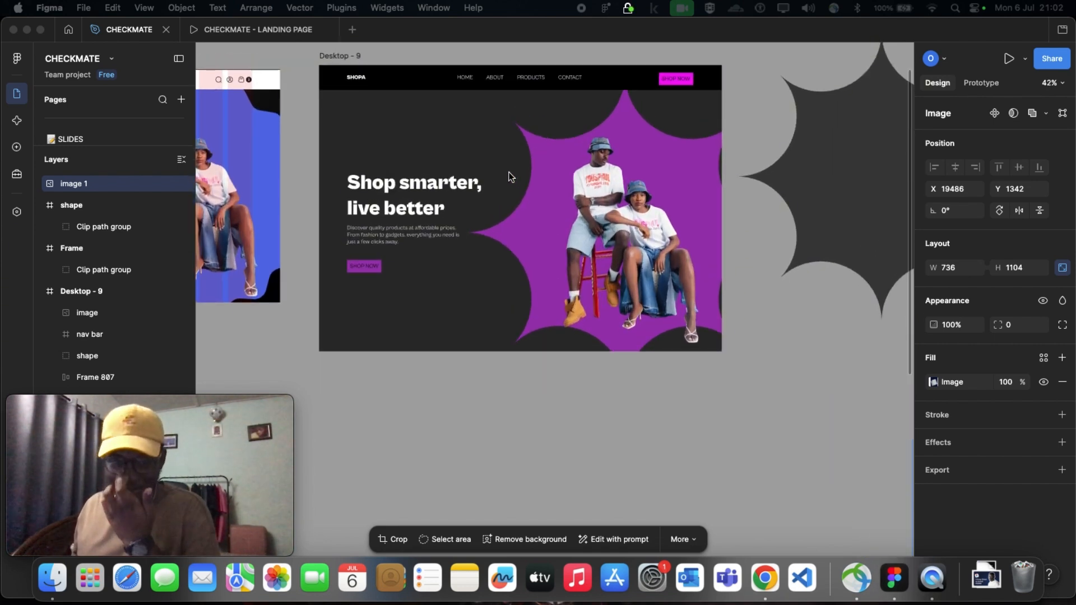
scroll(527, 155, up, 2)
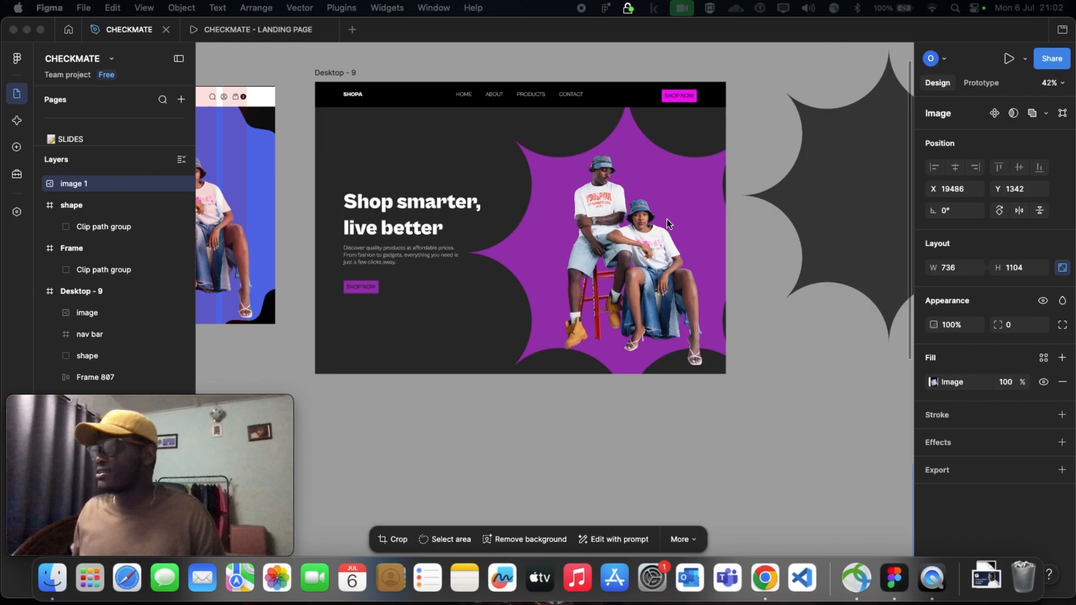
click(644, 239)
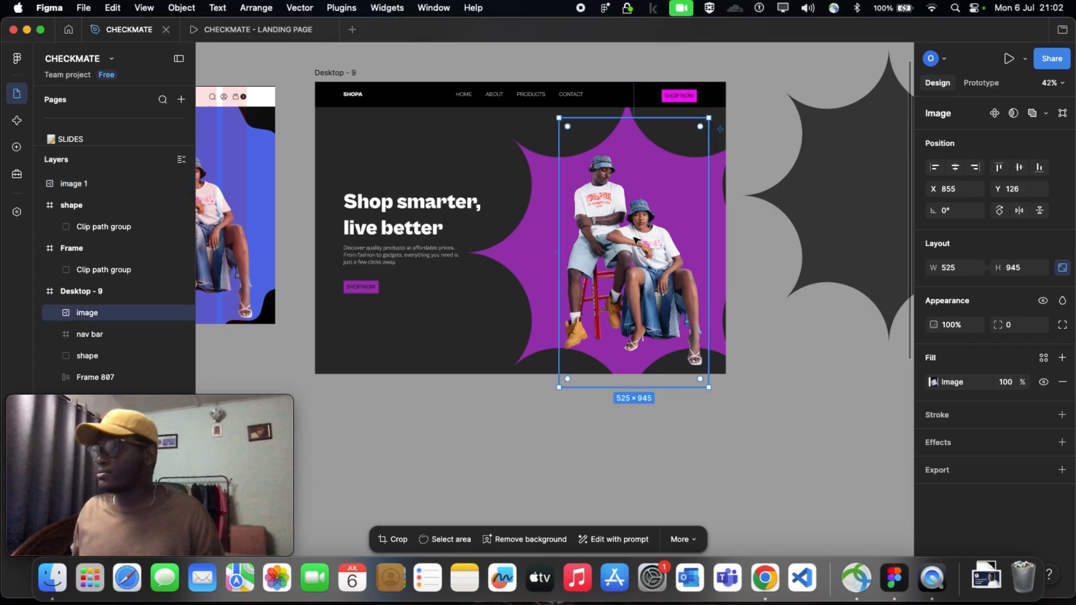
shift+click(520, 249)
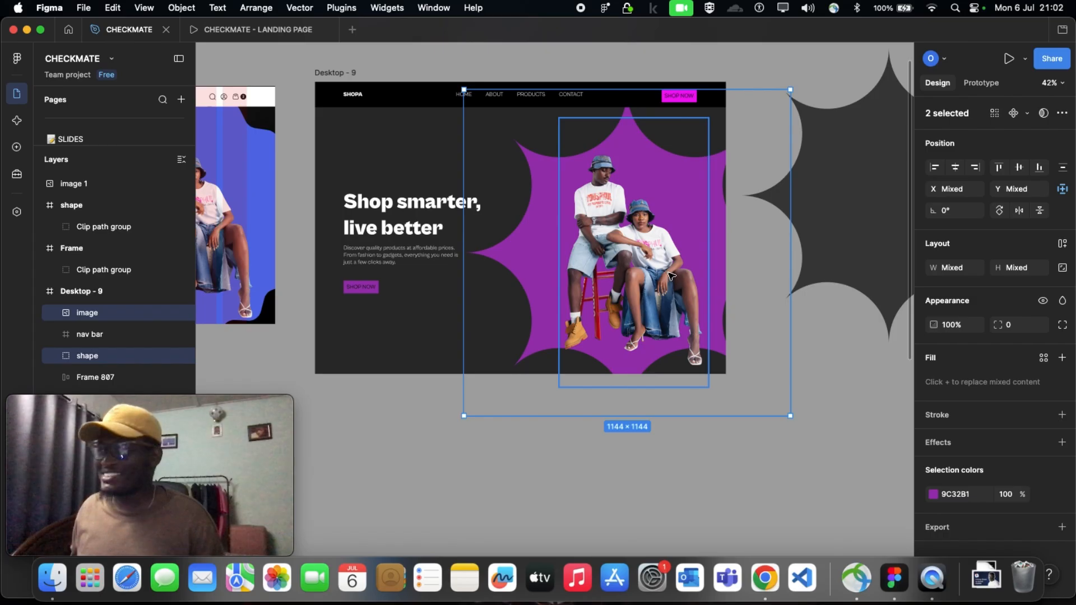
drag(671, 279, 585, 225)
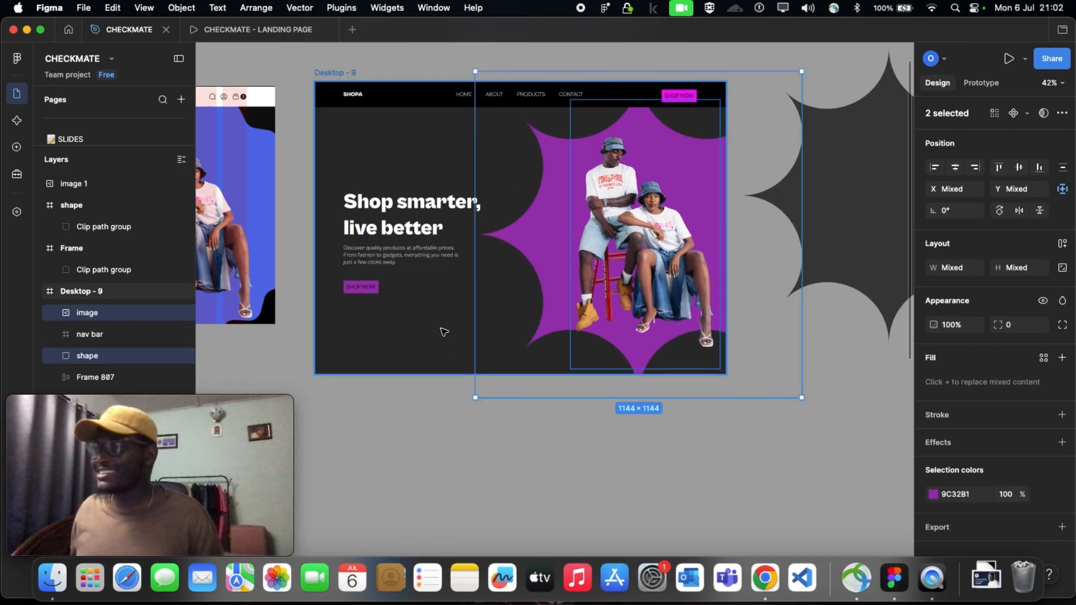
Shorten the Desktop - 9 frame from its bottom edge to a height of 946 and move the couple image to X 855, Y 37
click(434, 365)
drag(437, 359, 440, 351)
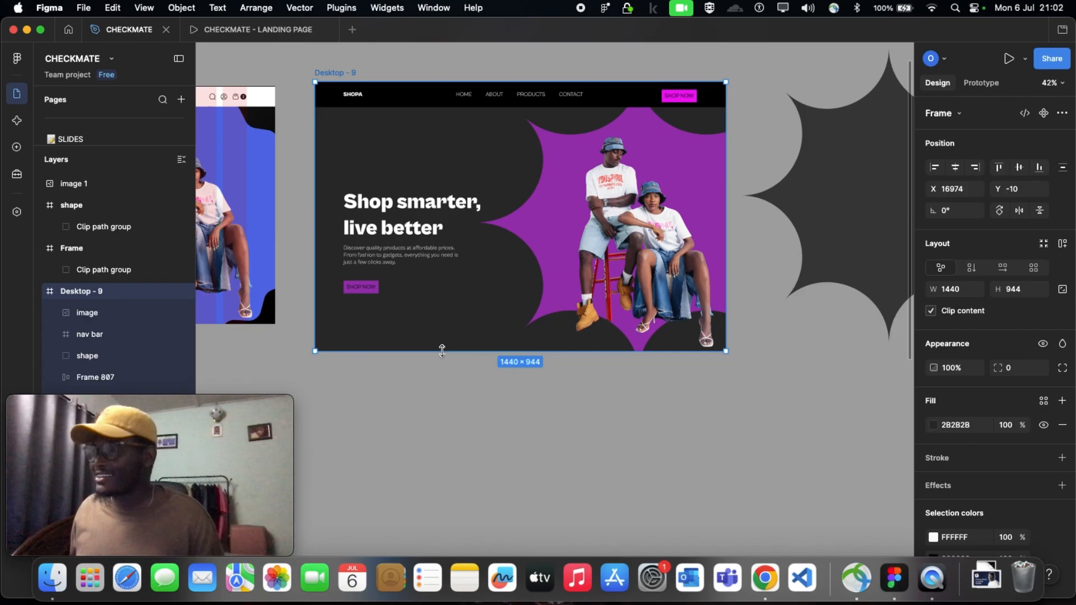
click(494, 379)
click(650, 255)
drag(649, 255, 638, 256)
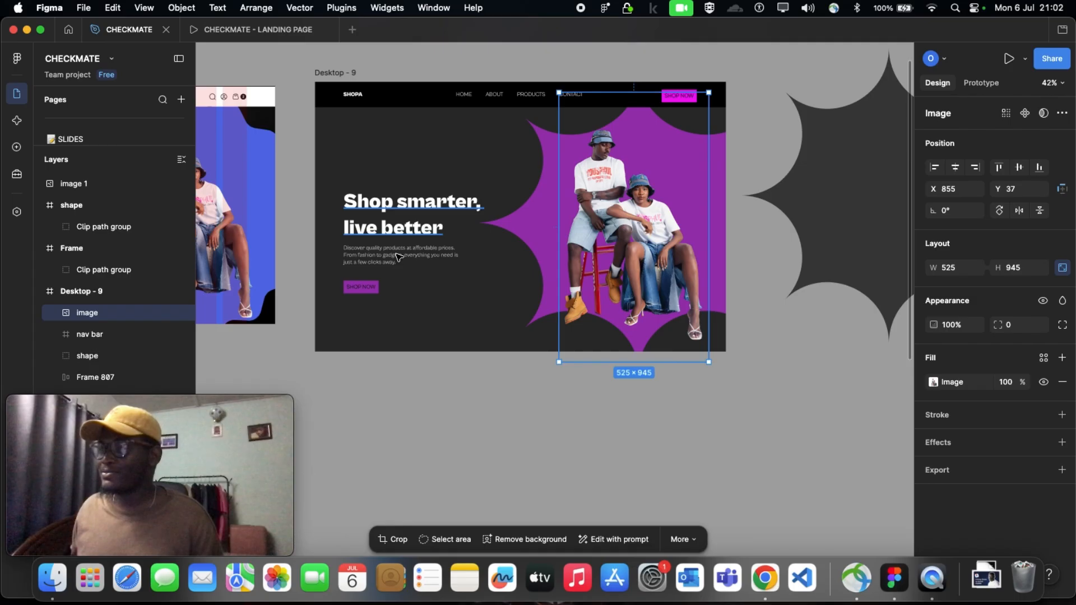
Move the headline, description and SHOP NOW button below it together upward in Desktop - 9, to X 99, and deselect them
click(402, 197)
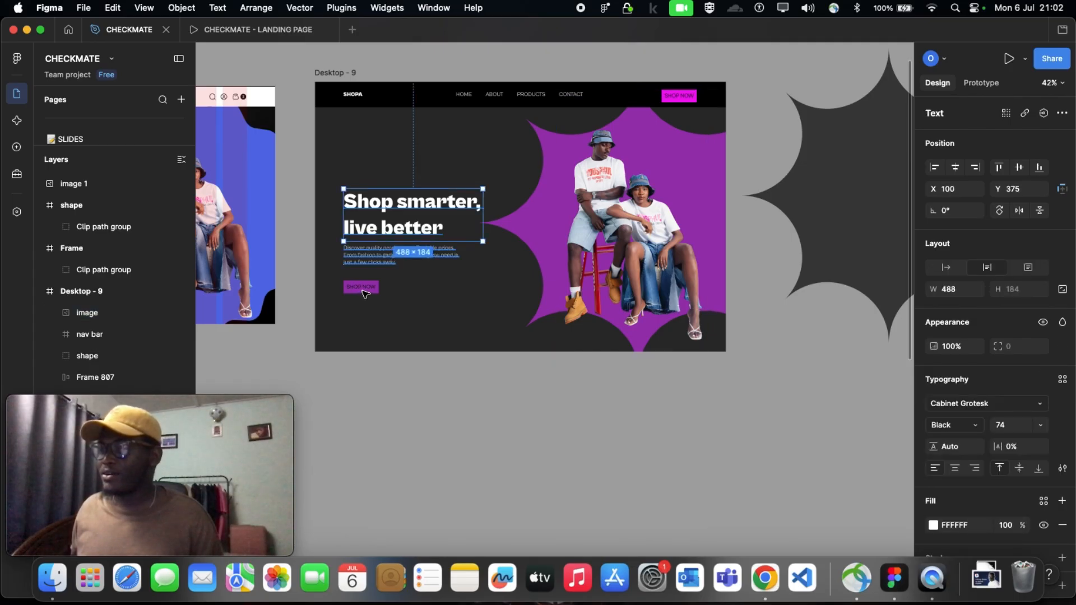
shift+click(370, 253)
shift+click(363, 287)
drag(376, 247, 376, 223)
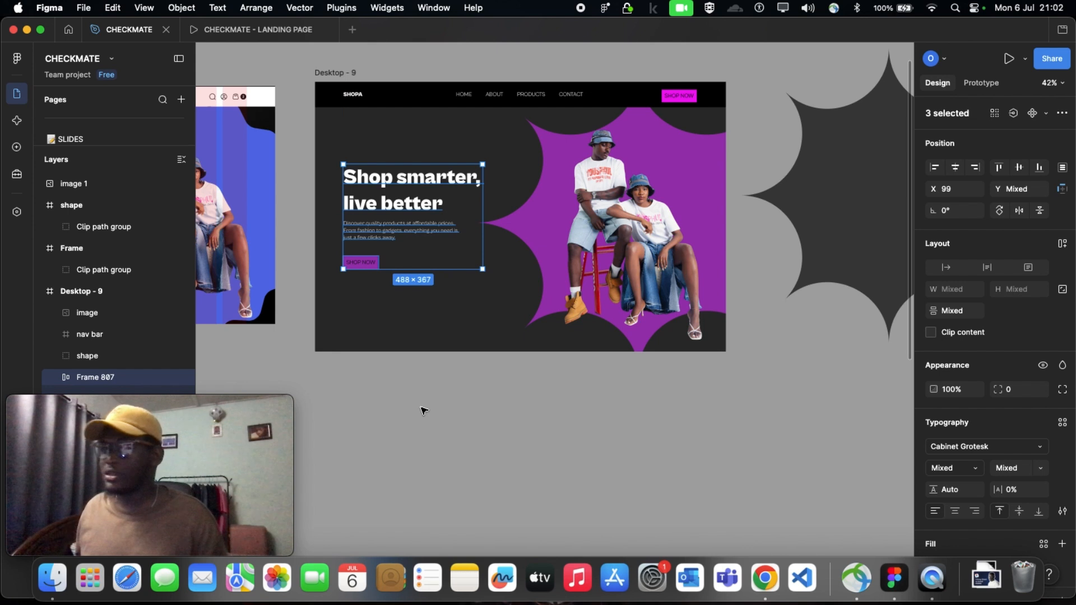
click(424, 412)
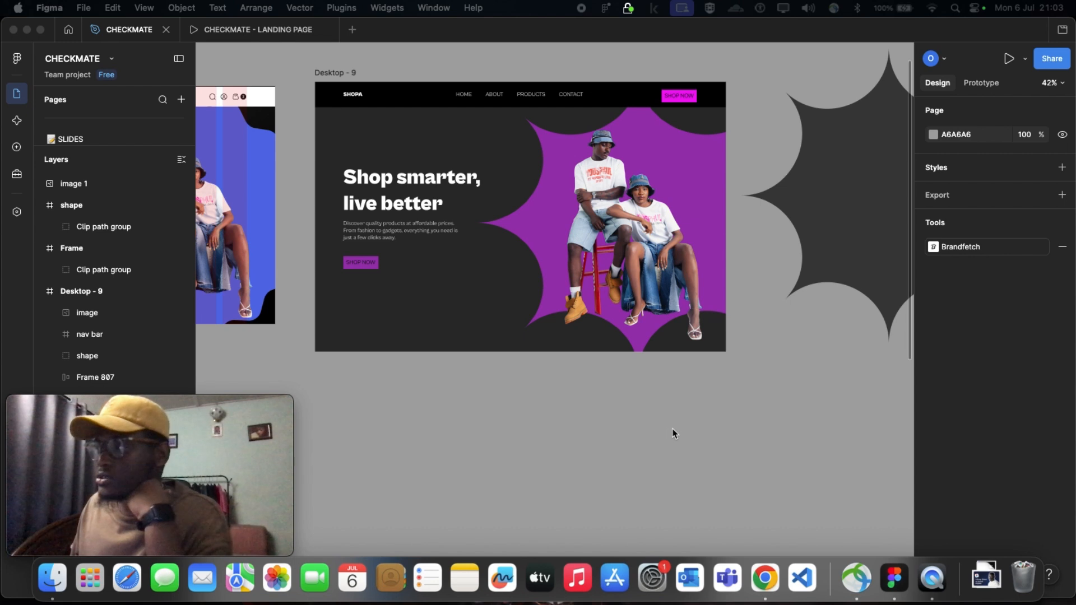
scroll(670, 430, up, 3)
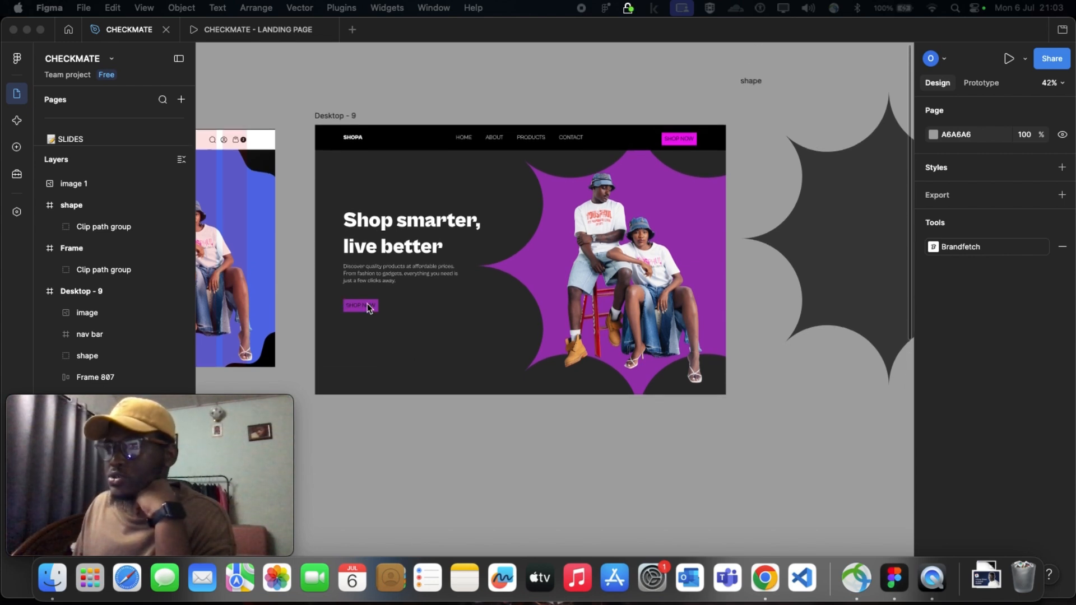
scroll(616, 433, up, 2)
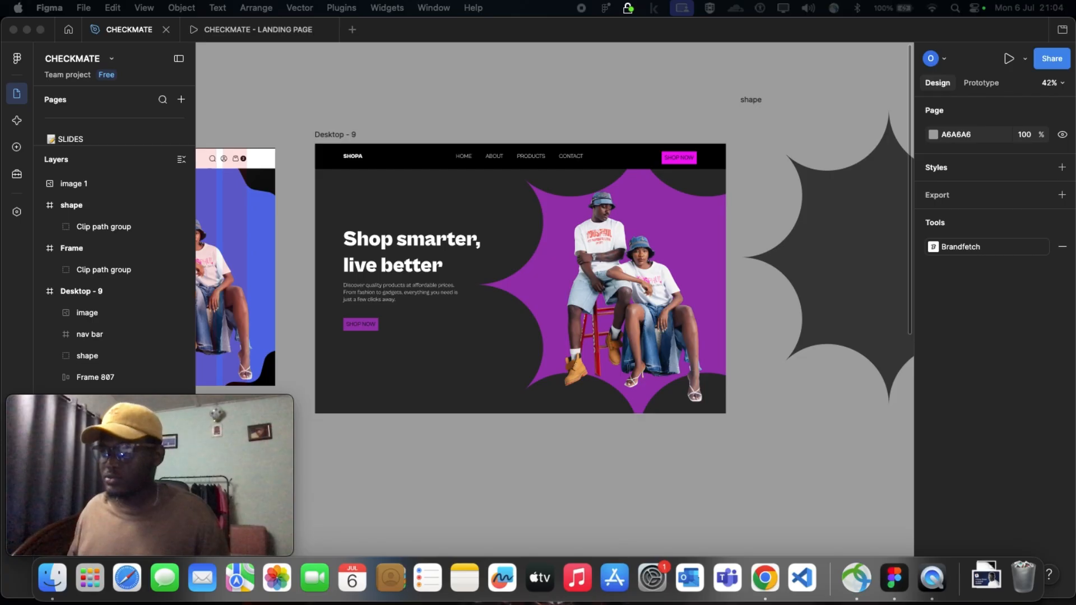
mouse_move(139, 407)
drag(139, 407, 133, 466)
scroll(743, 252, up, 5)
scroll(744, 252, down, 3)
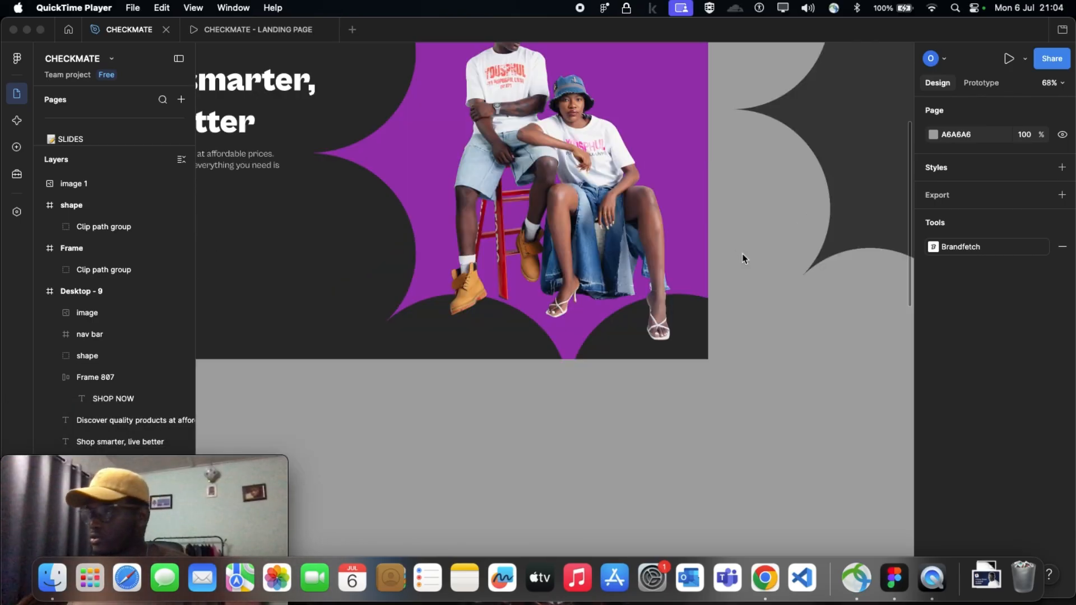
scroll(742, 257, down, 5)
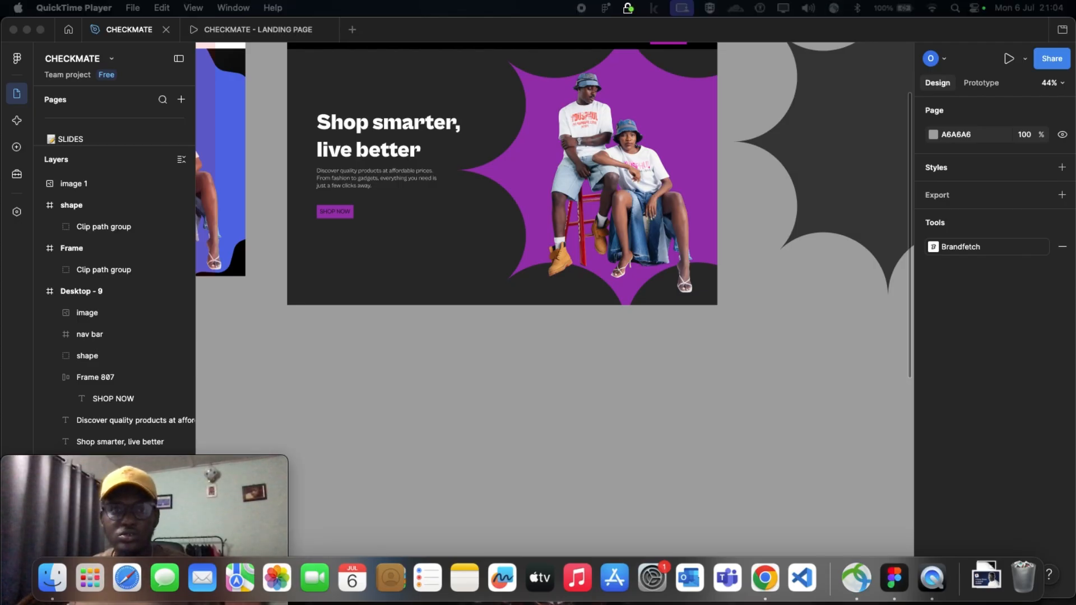
Switch to Chrome, place its window at the screen's left edge and open unsplash.com in the new tab
drag(351, 34, 87, 37)
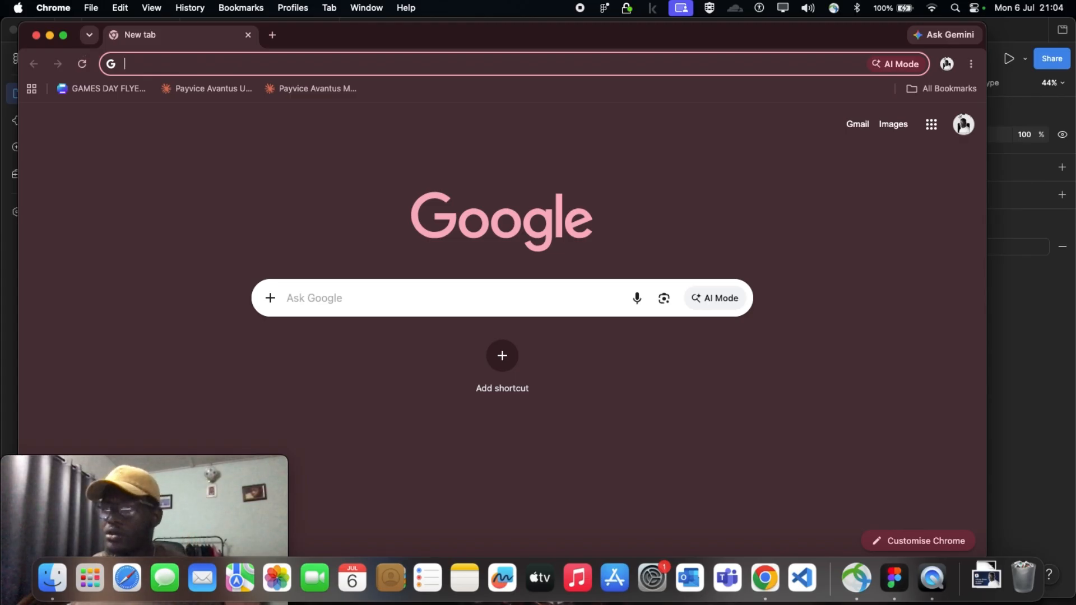
drag(17, 98, 2, 98)
click(202, 58)
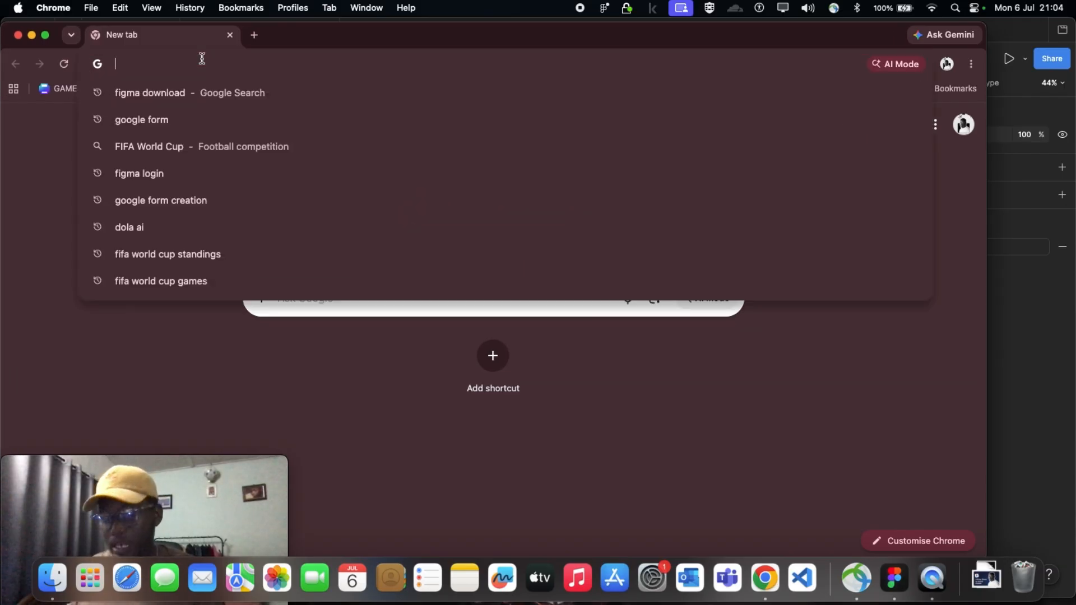
text(unsp)
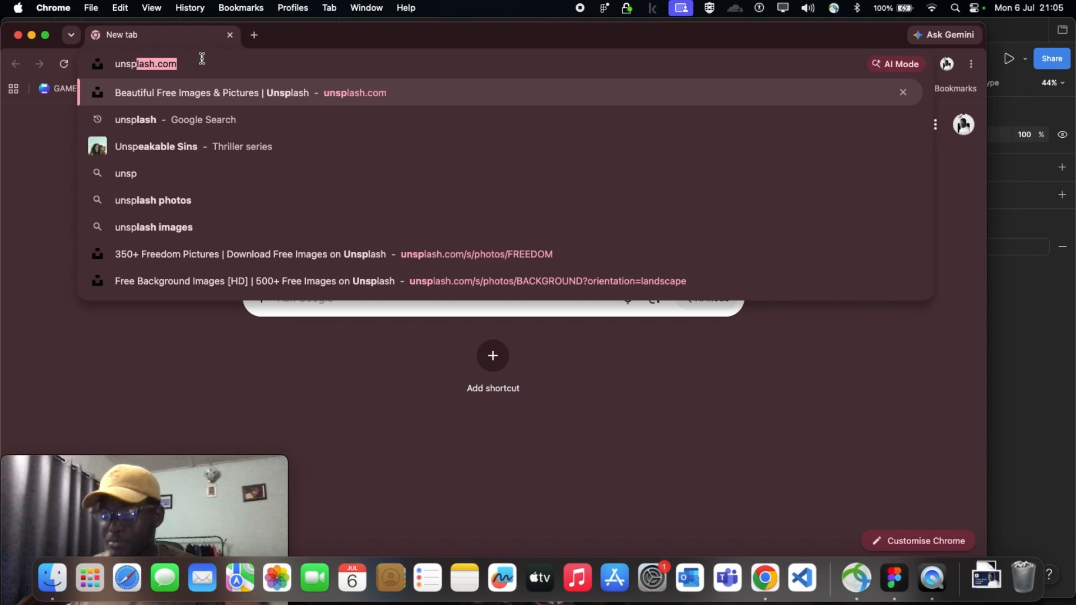
text(l)
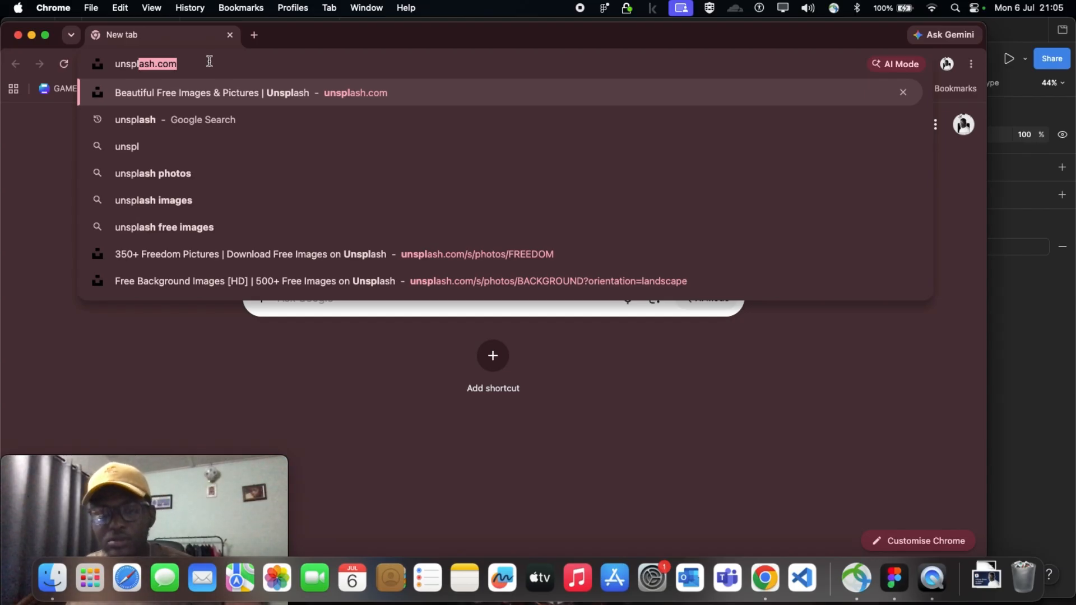
click(196, 67)
key(Return)
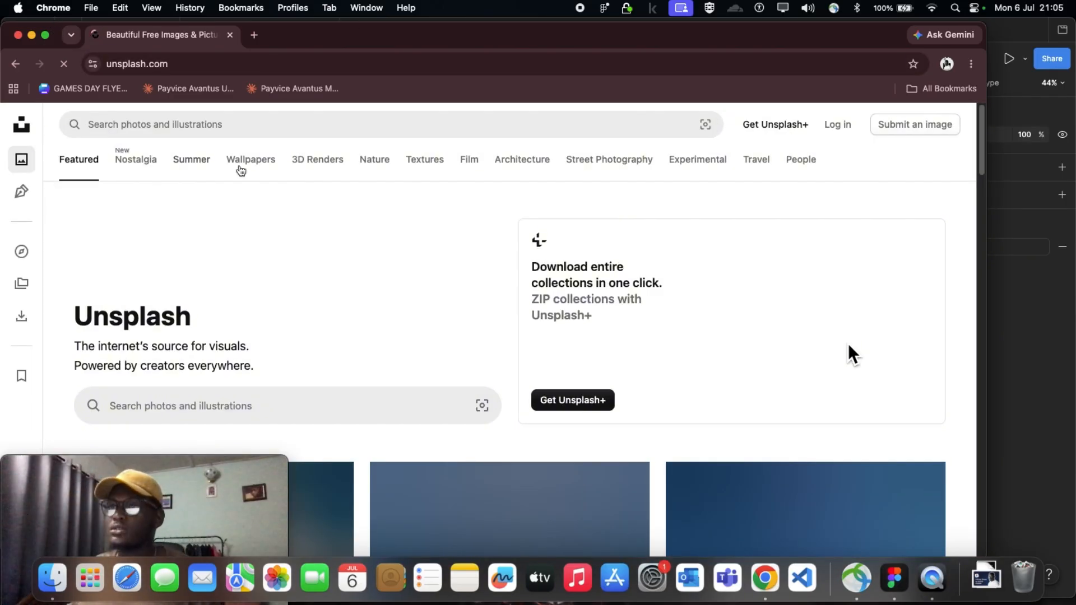
Browse the featured photos on the Unsplash home page, view the photo of two figures by a glowing blue crate wall and close it
scroll(848, 339, down, 5)
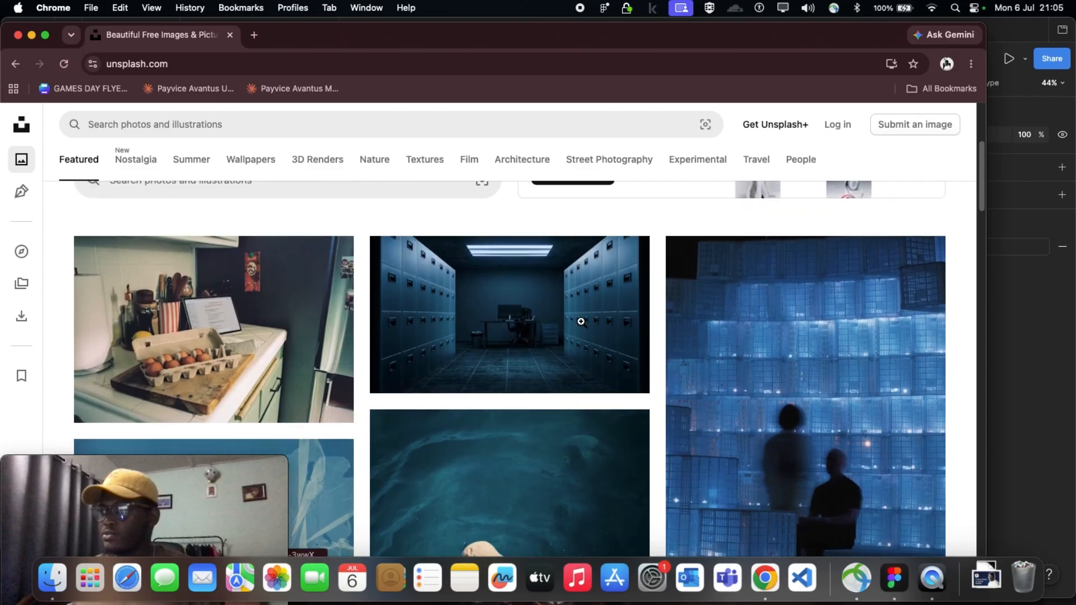
scroll(460, 366, down, 2)
scroll(377, 342, up, 3)
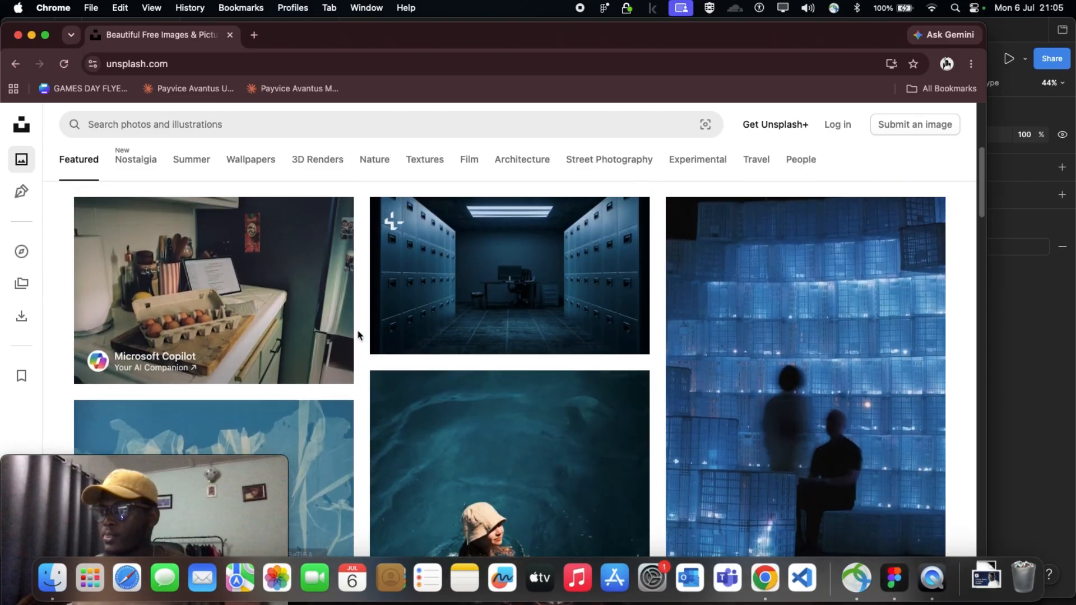
scroll(392, 325, down, 5)
scroll(401, 322, up, 5)
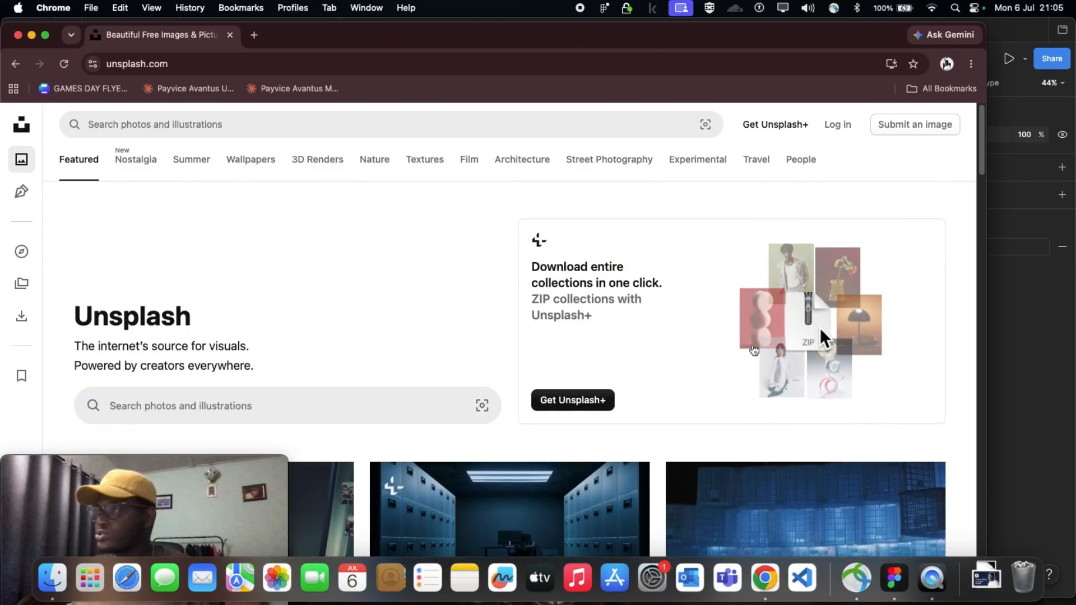
scroll(248, 200, down, 3)
scroll(39, 285, down, 1)
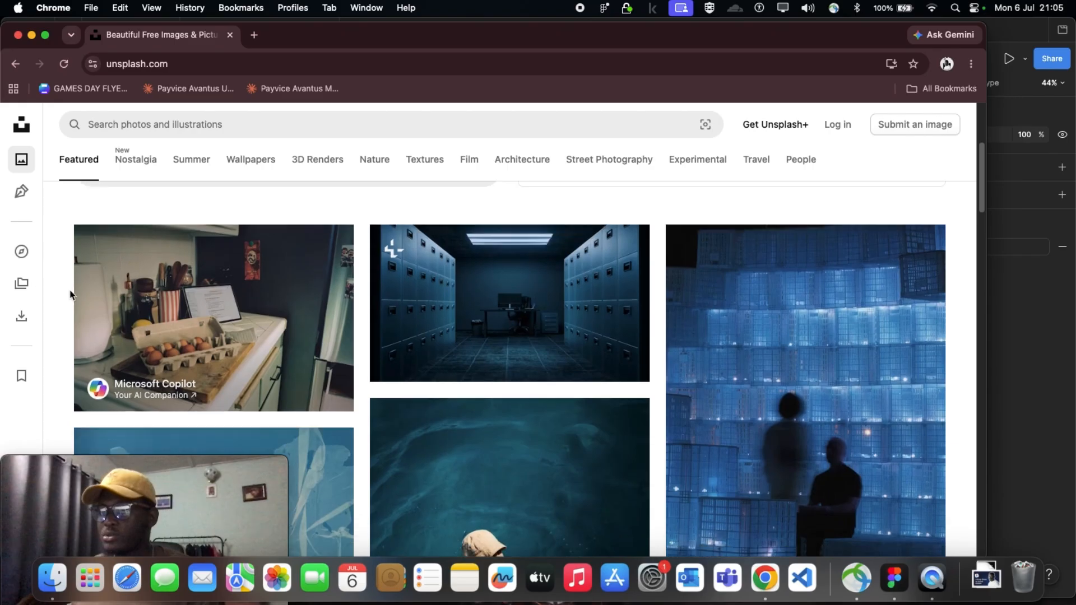
scroll(495, 414, up, 2)
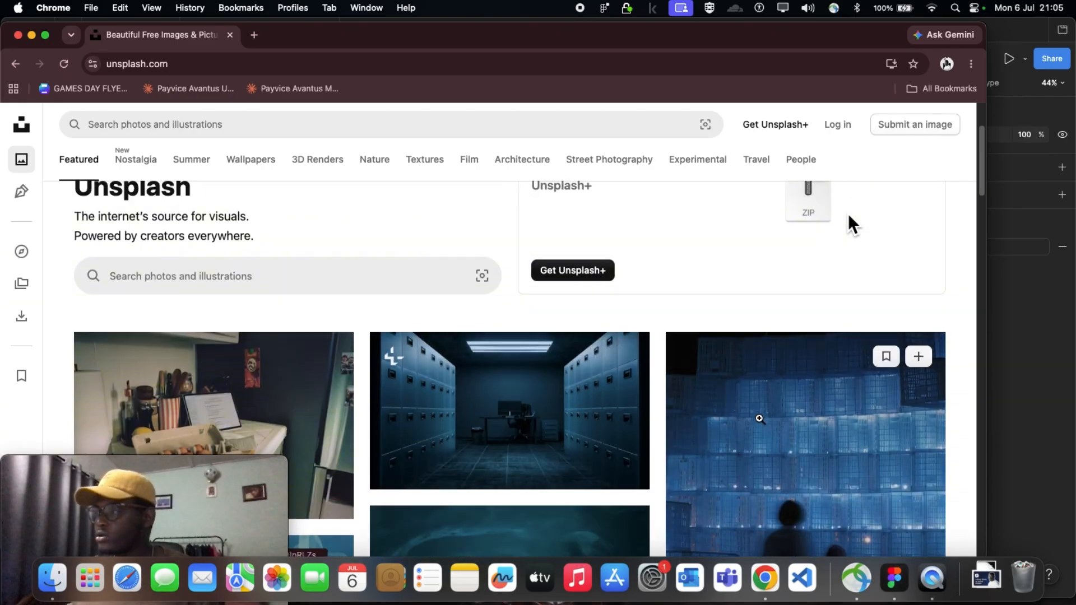
click(758, 419)
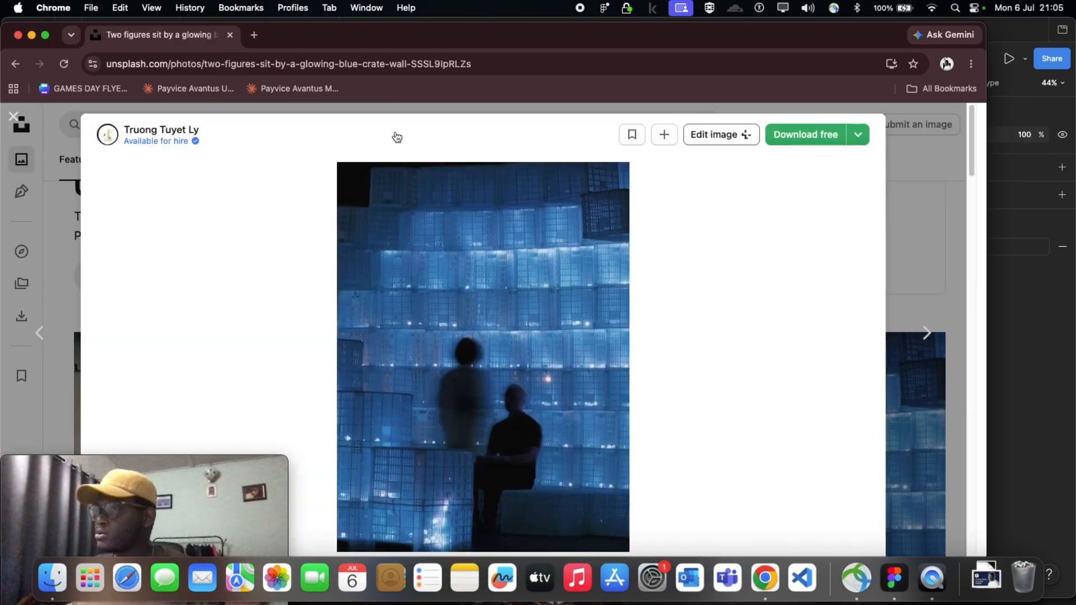
click(66, 139)
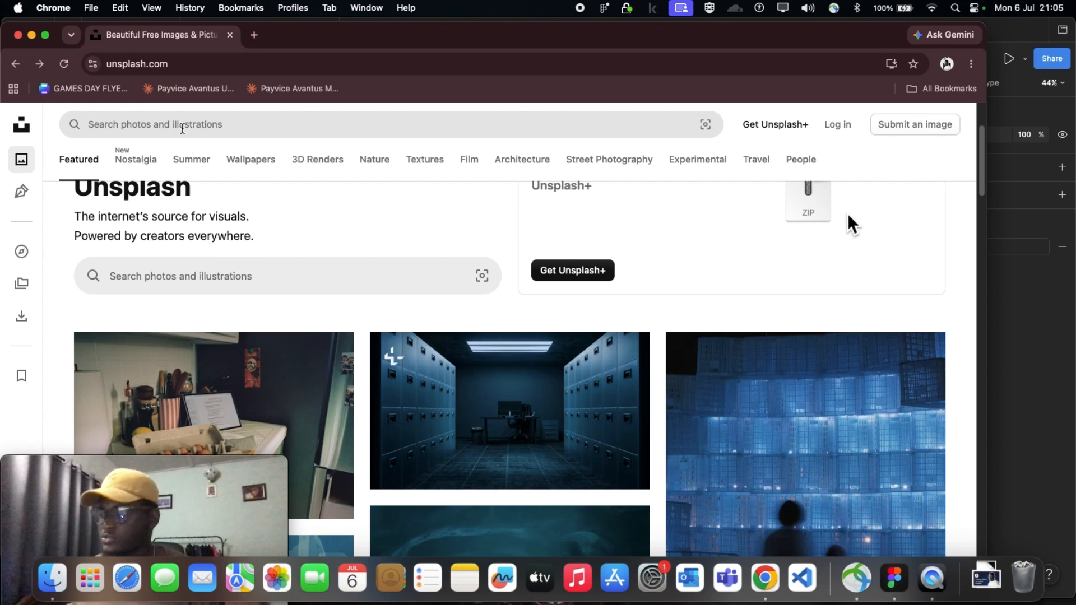
Search Unsplash for "models"
click(181, 128)
text(m)
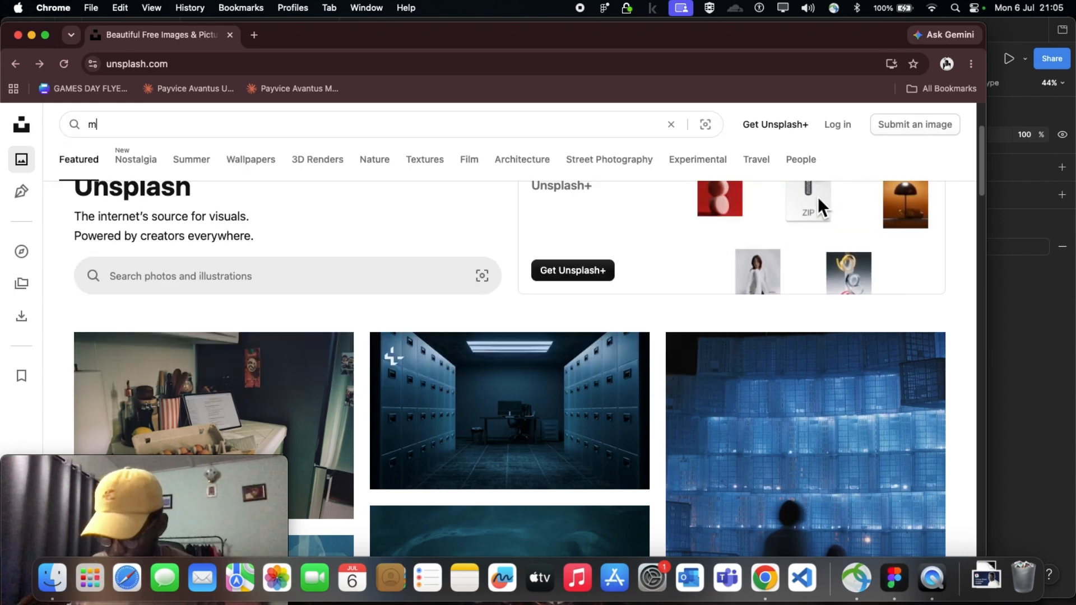
text(odels)
key(Return)
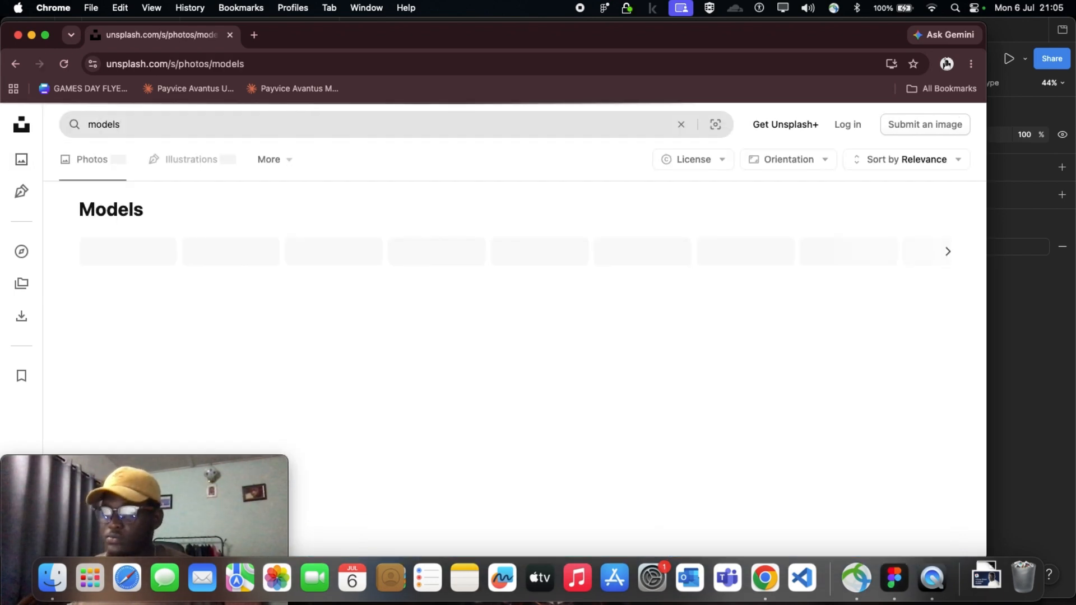
Open the photo of the woman in a black crew-neck shirt against a purple-blue background from the search results and copy its image
scroll(367, 334, down, 3)
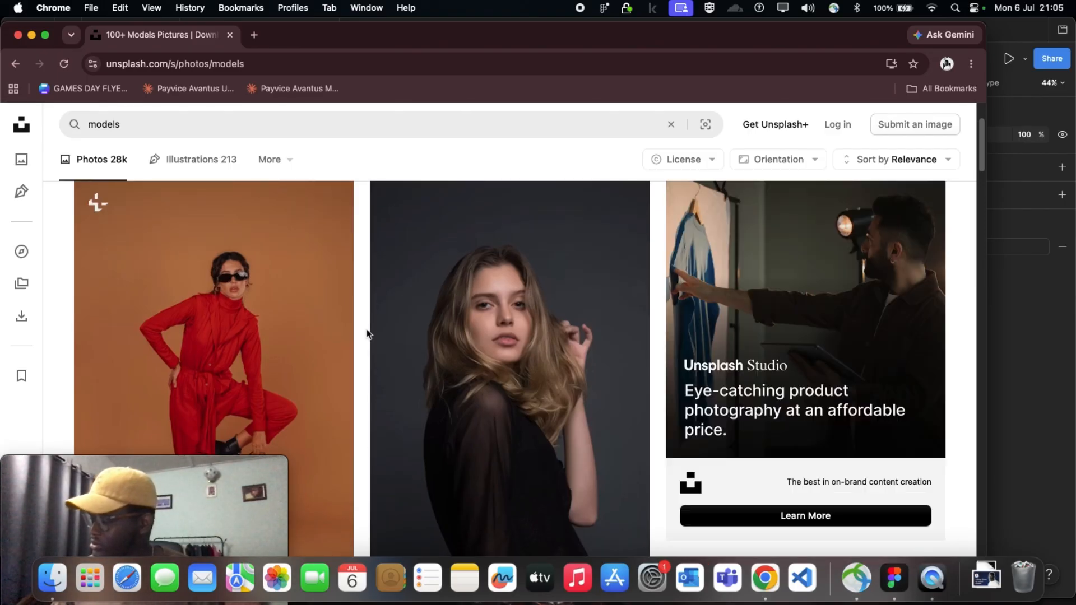
scroll(464, 356, down, 5)
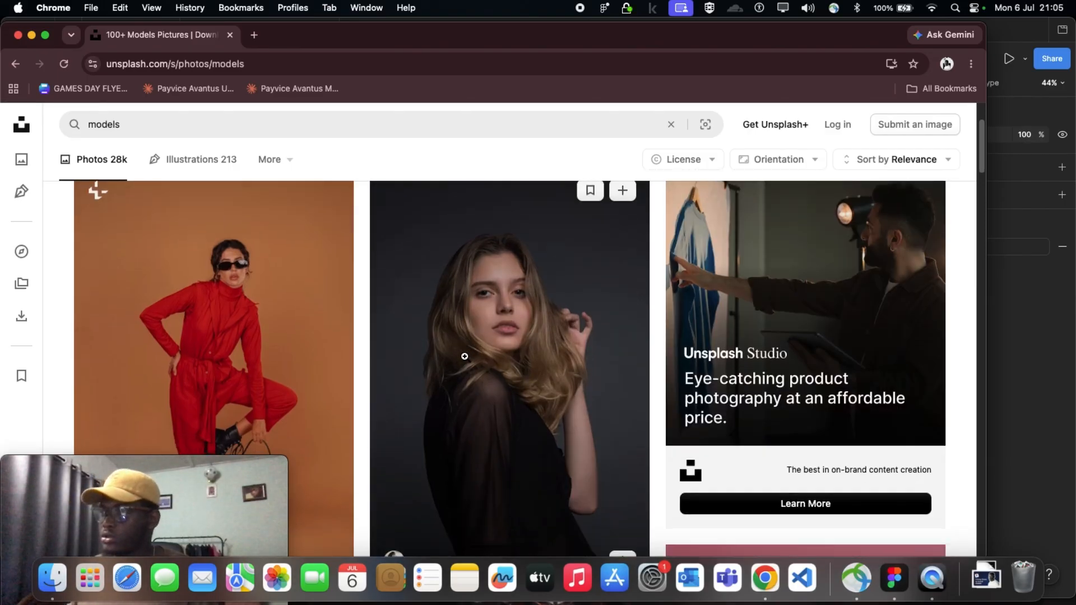
scroll(465, 357, down, 10)
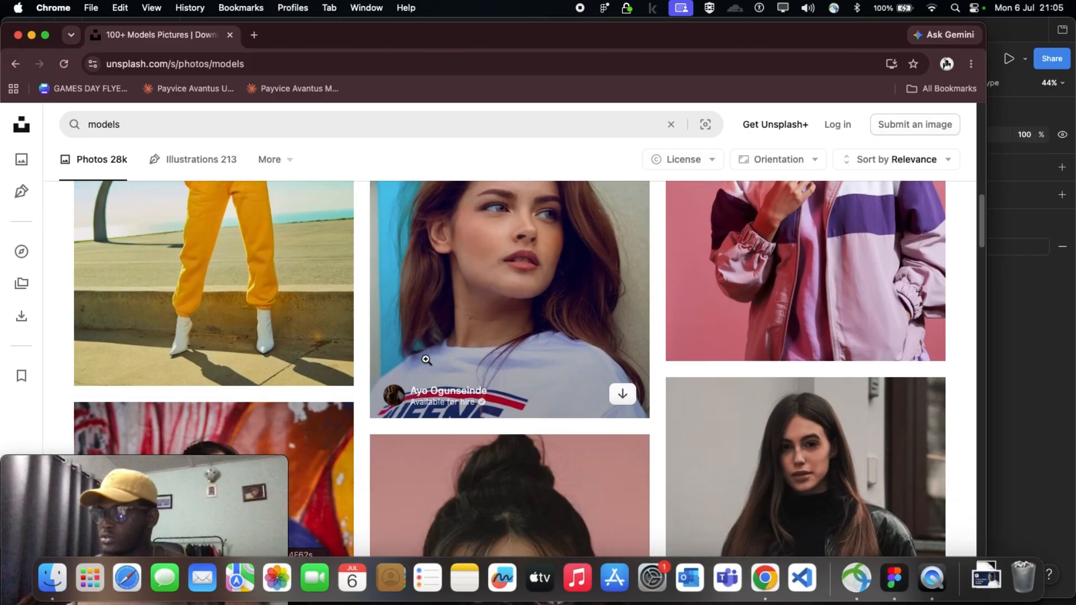
scroll(477, 374, down, 12)
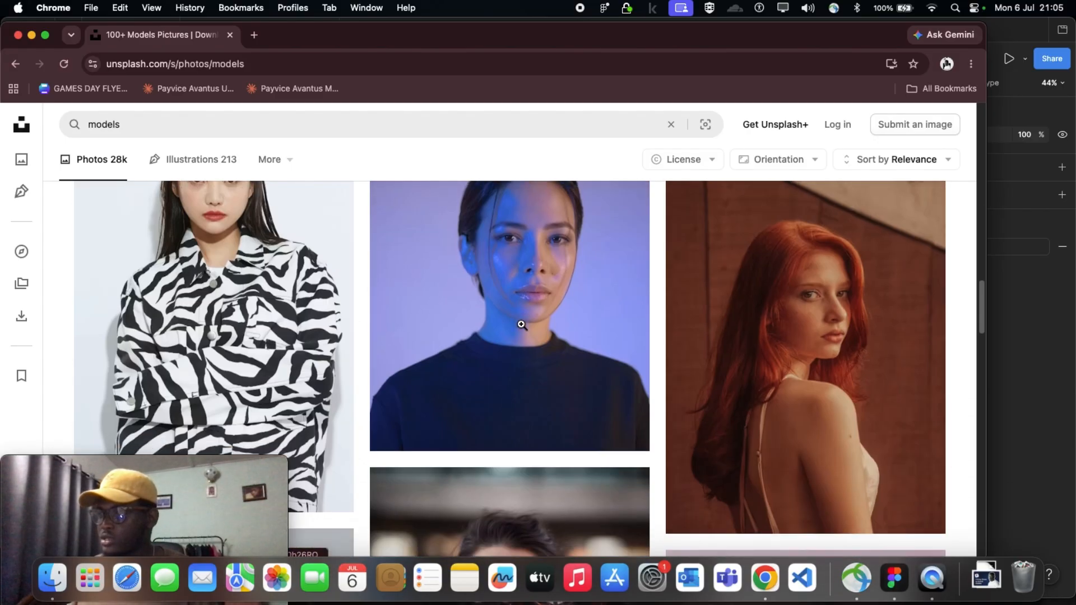
click(512, 329)
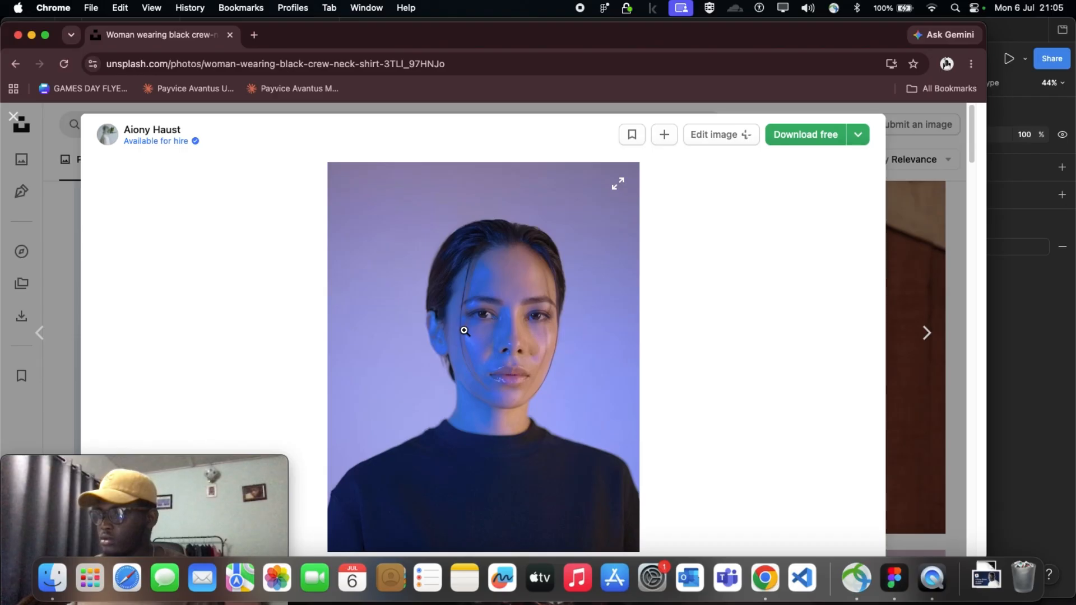
right_click(465, 332)
click(505, 367)
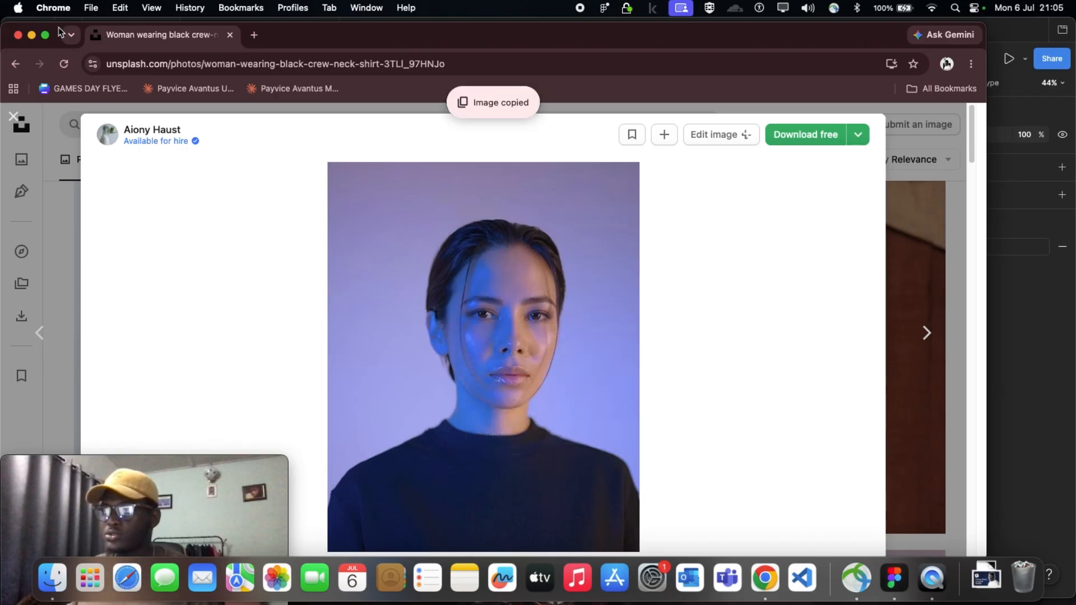
Switch to Figma, paste the copied portrait below Desktop - 9, move it to X 17658, Y 1143 and leave it selected
drag(62, 28, 62, 136)
click(408, 25)
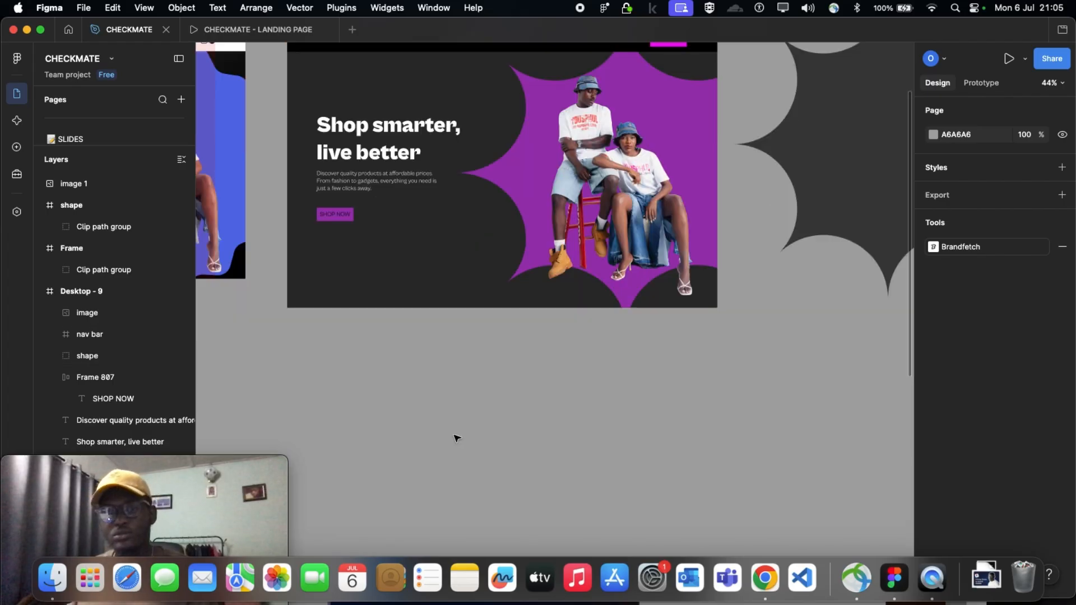
right_click(457, 436)
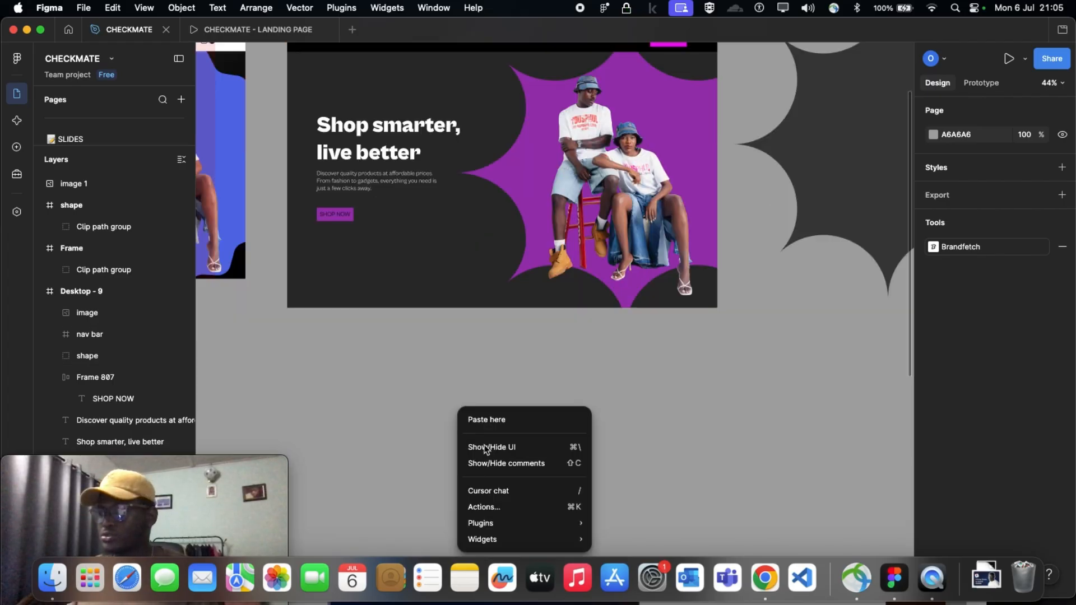
click(385, 409)
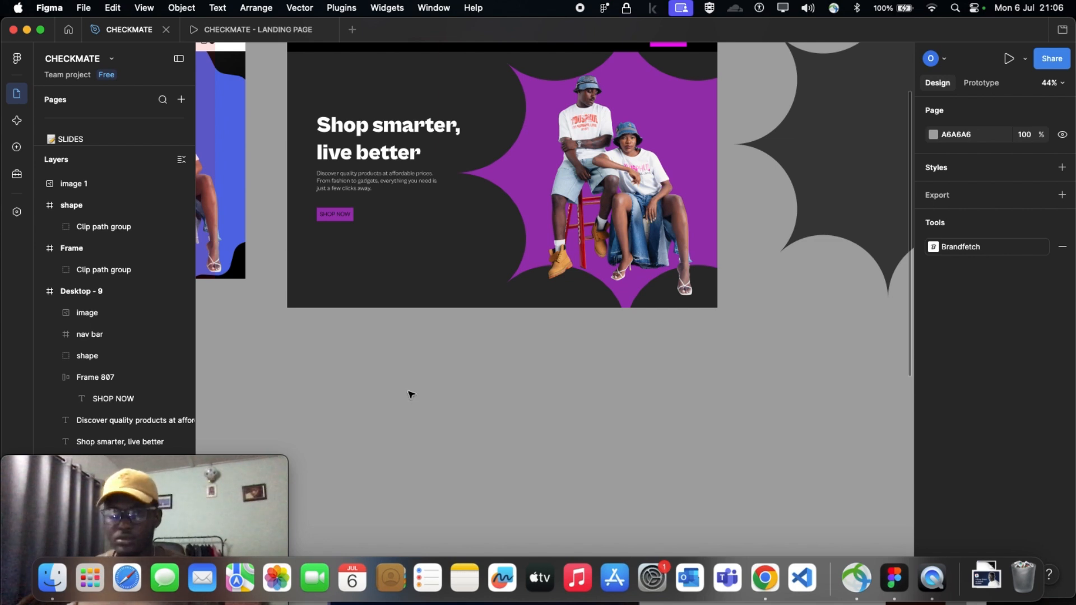
key(super+v)
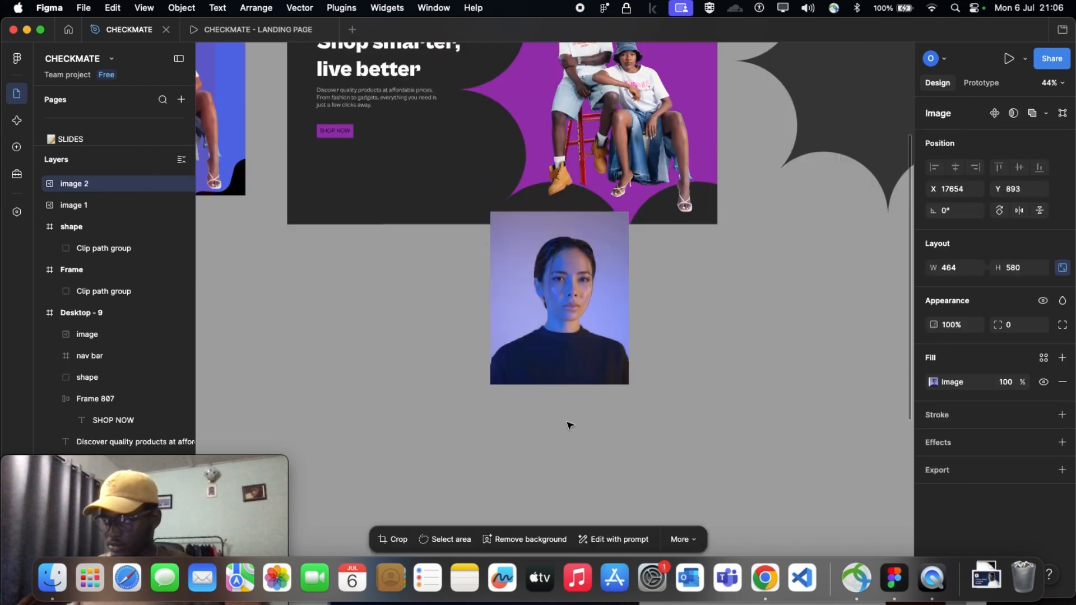
drag(567, 423, 568, 421)
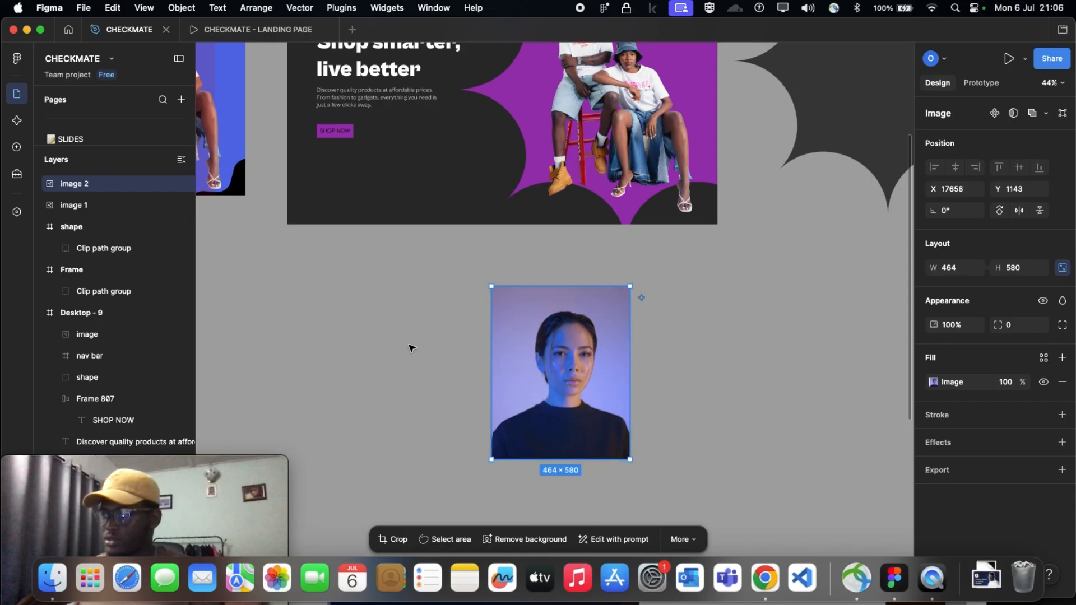
key(Escape)
scroll(580, 314, up, 2)
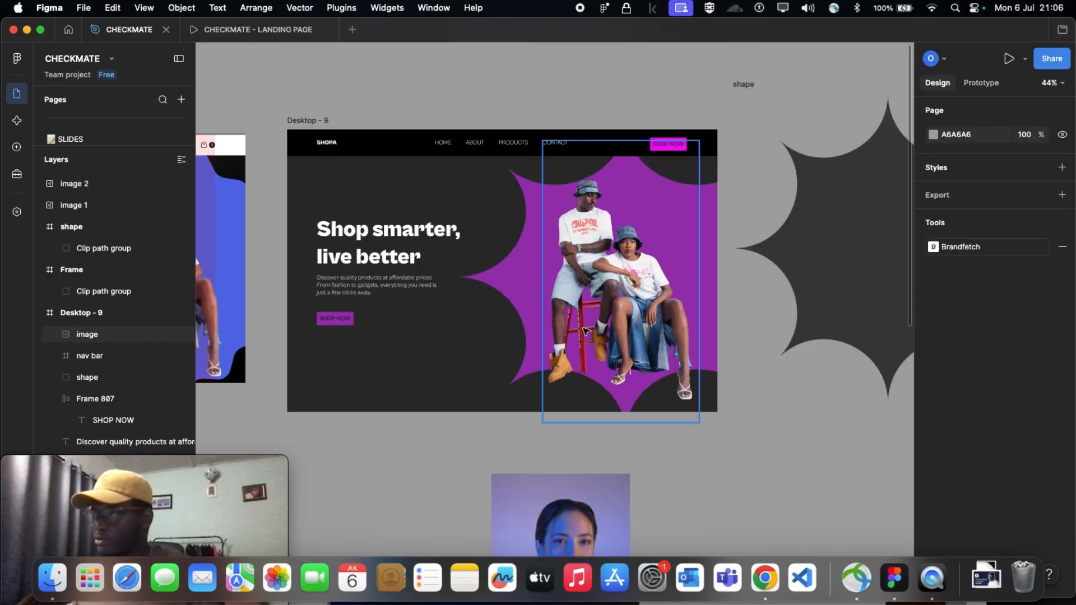
scroll(580, 303, down, 6)
click(574, 278)
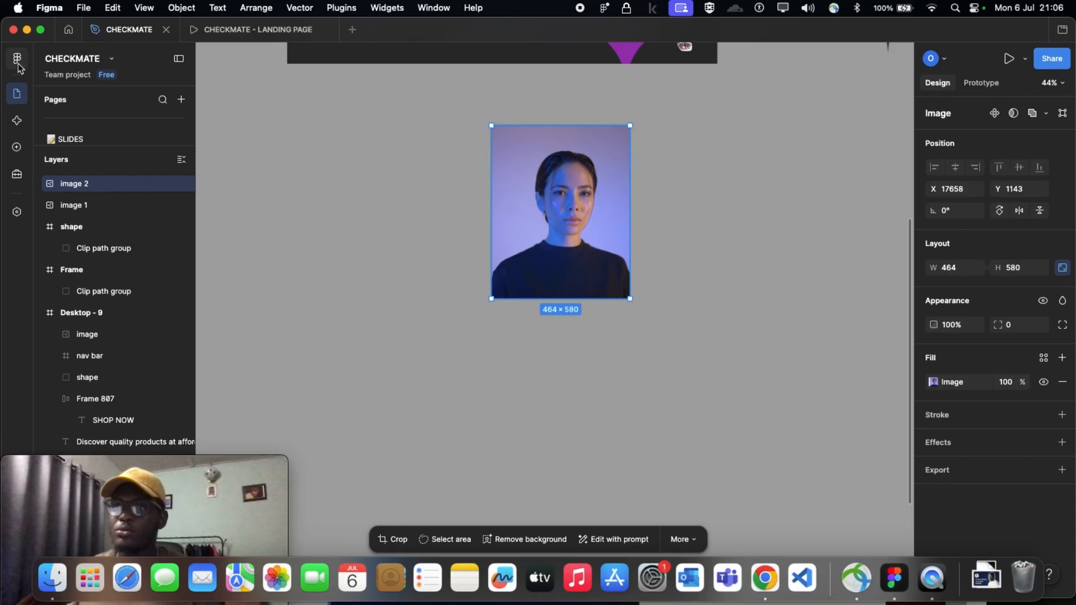
click(17, 60)
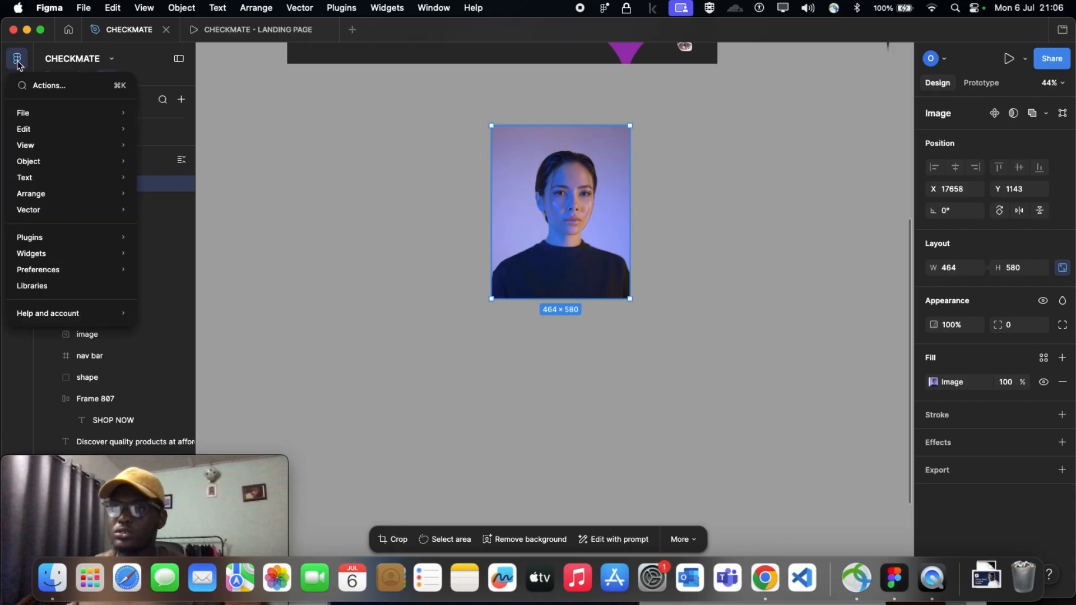
mouse_move(45, 236)
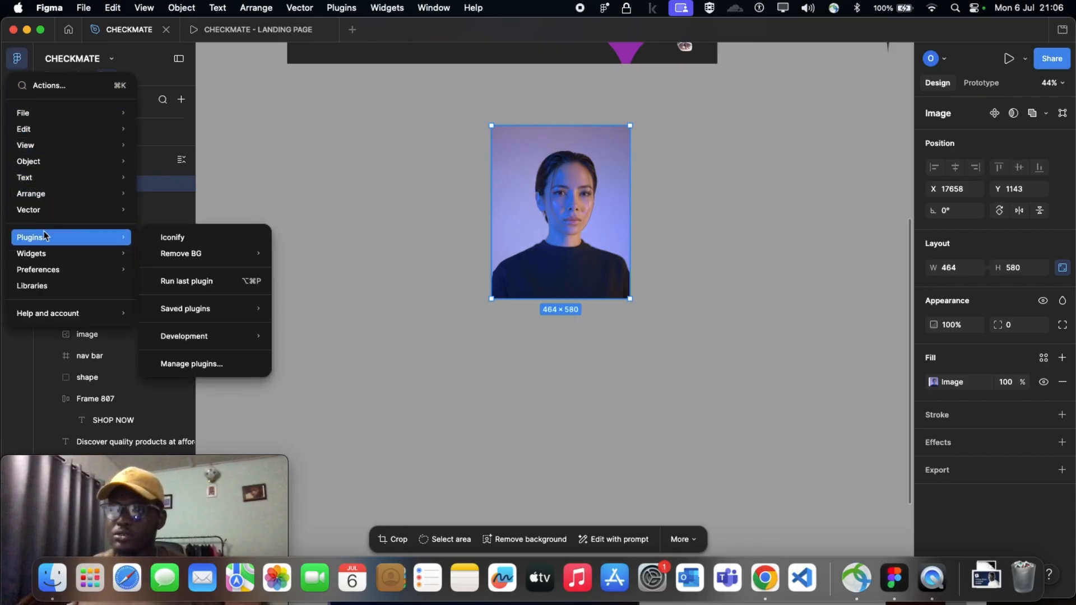
mouse_move(173, 258)
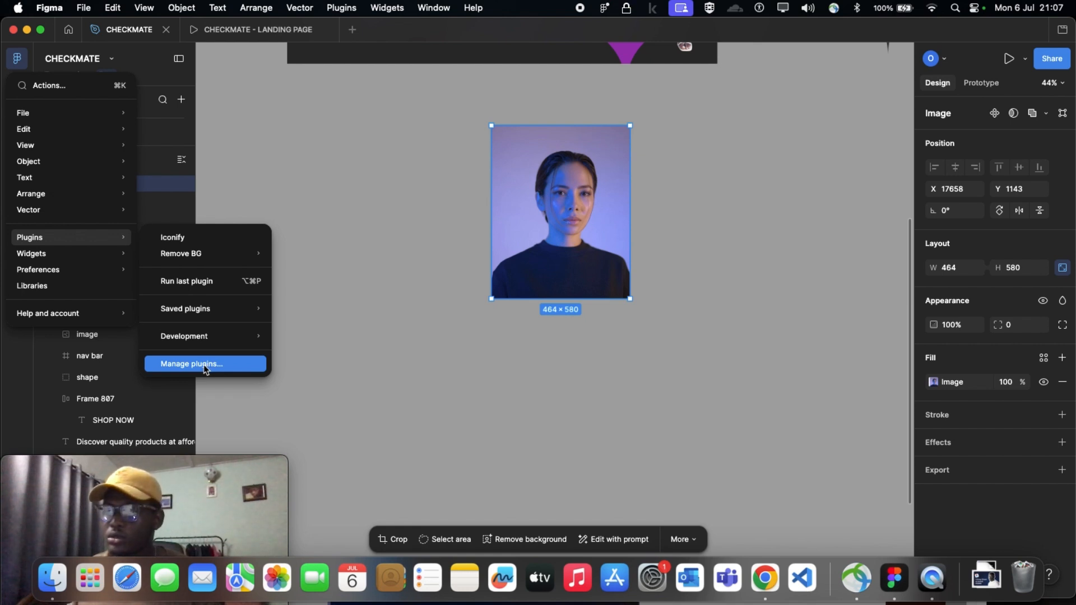
click(291, 369)
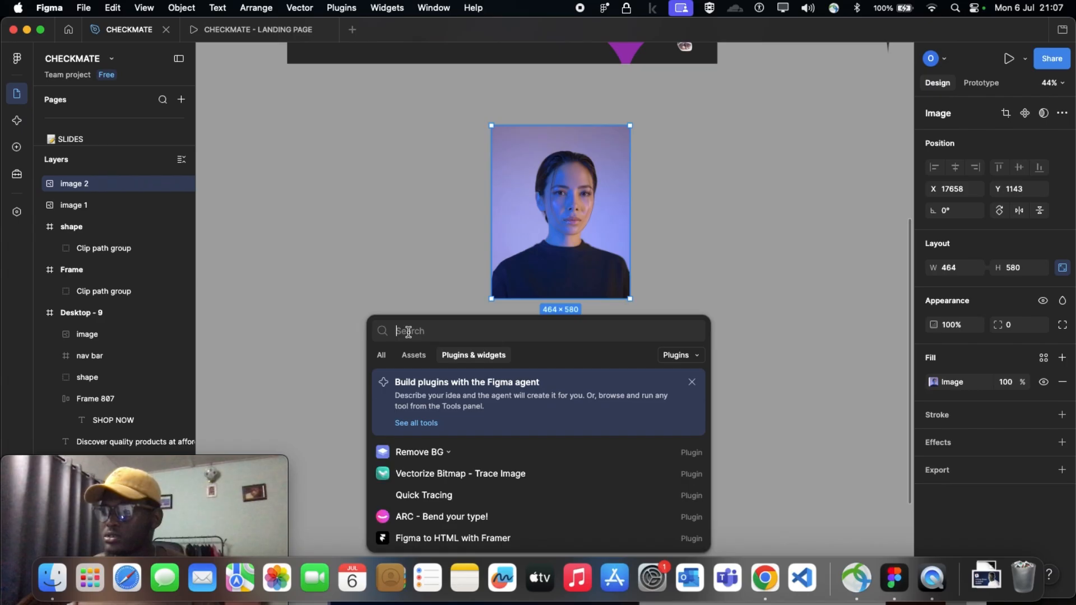
key(Escape)
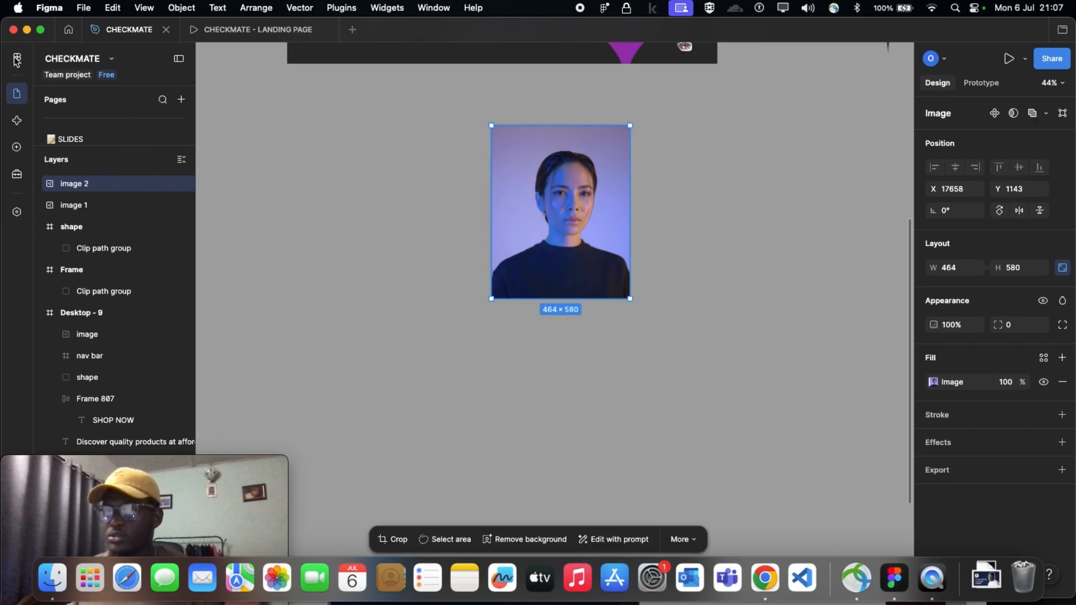
Search the plugins for "remove bg" and run Remove BG on the selected portrait
click(17, 59)
mouse_move(82, 237)
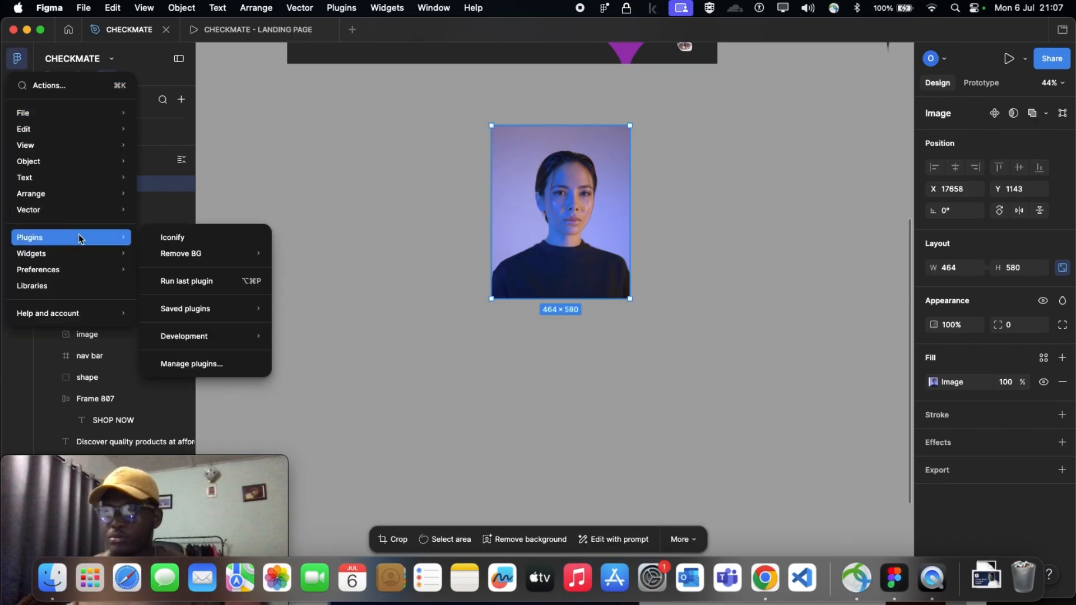
click(224, 364)
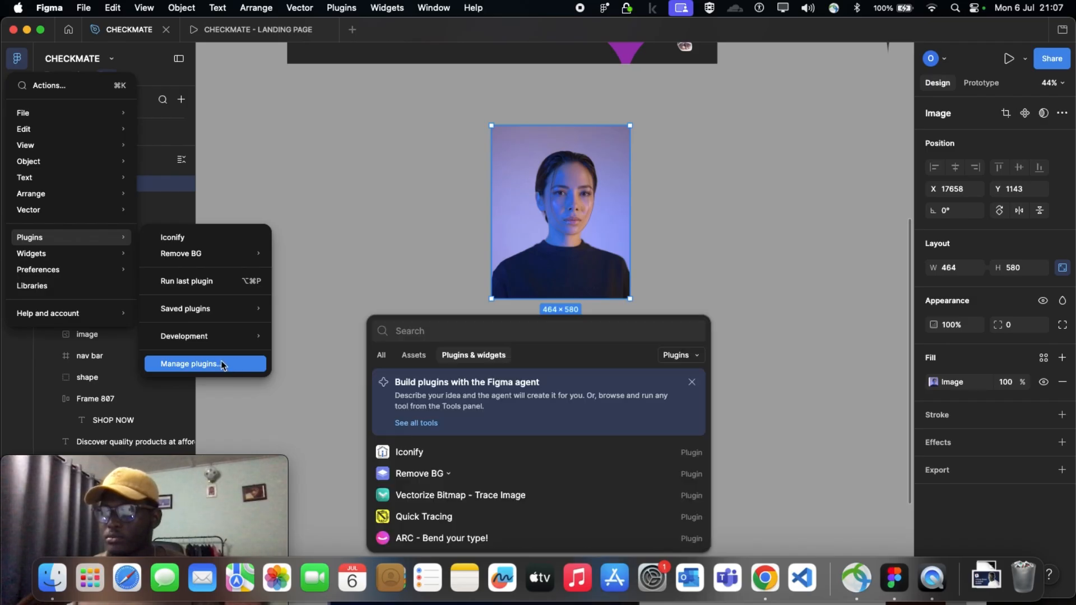
click(416, 335)
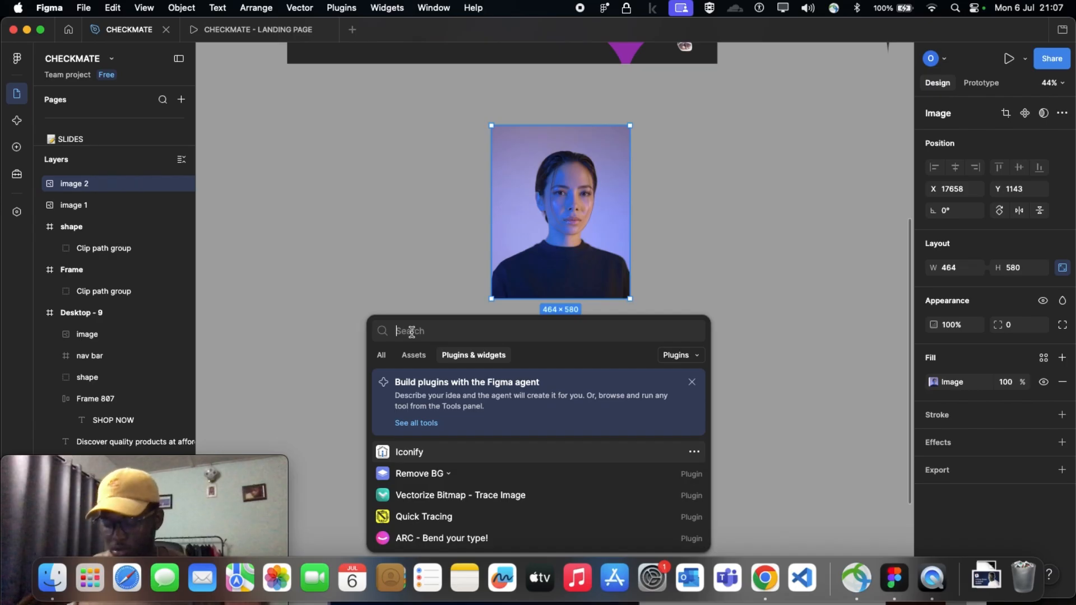
text(remove)
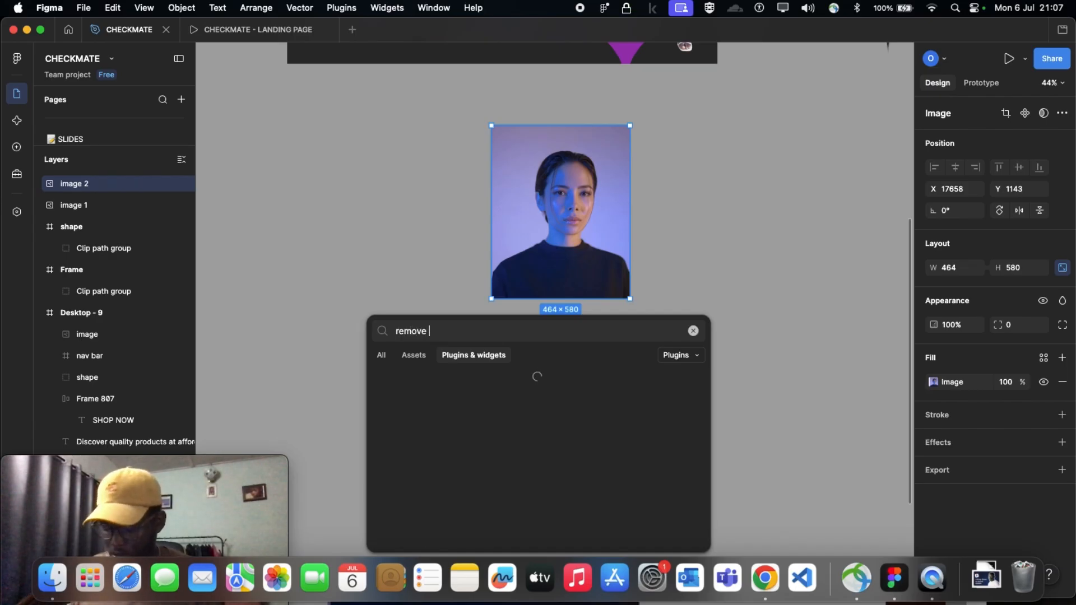
text( bg)
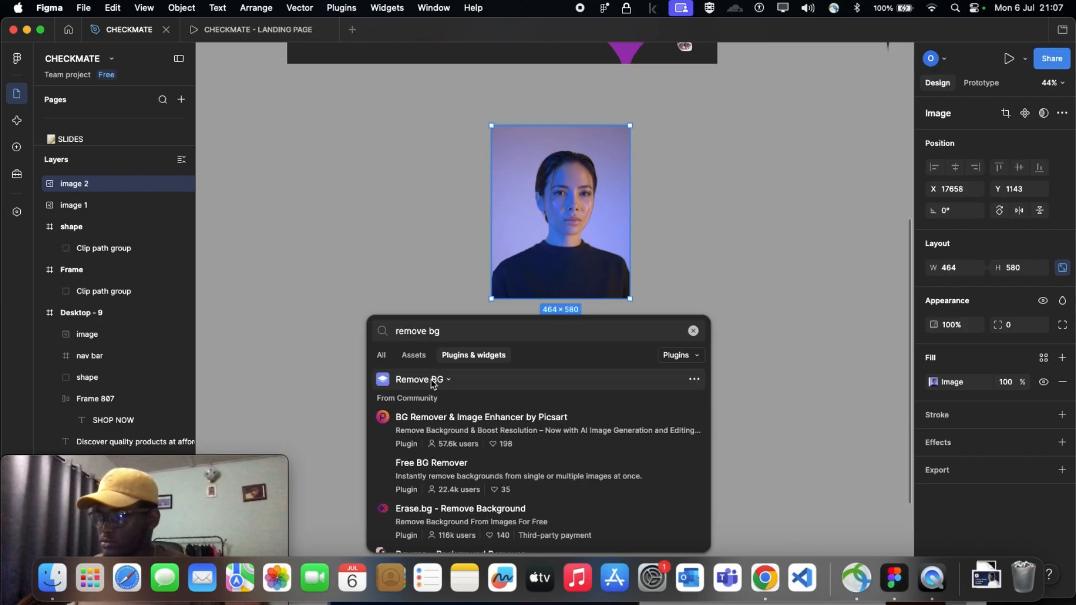
click(428, 386)
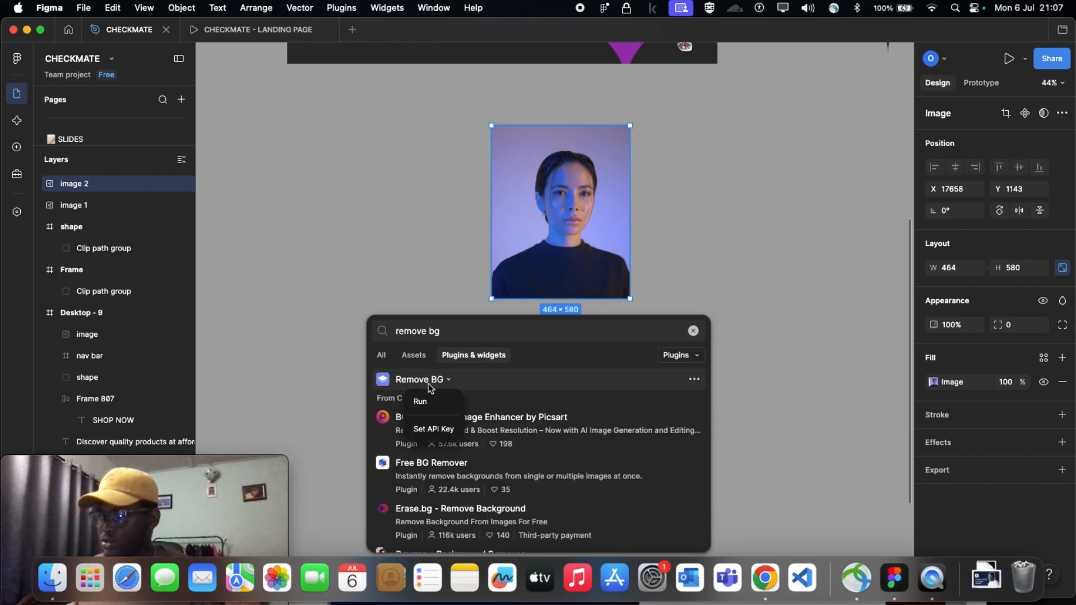
click(429, 403)
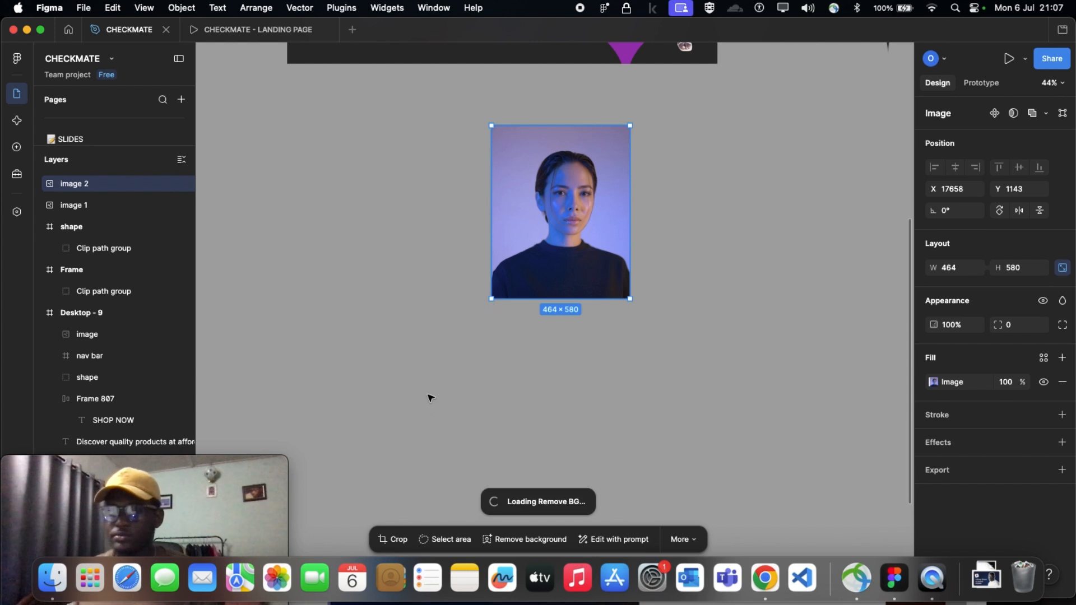
Examine the portrait's cut-out edges up close, and compare it with the Desktop - 9 hero section above
scroll(597, 277, up, 1)
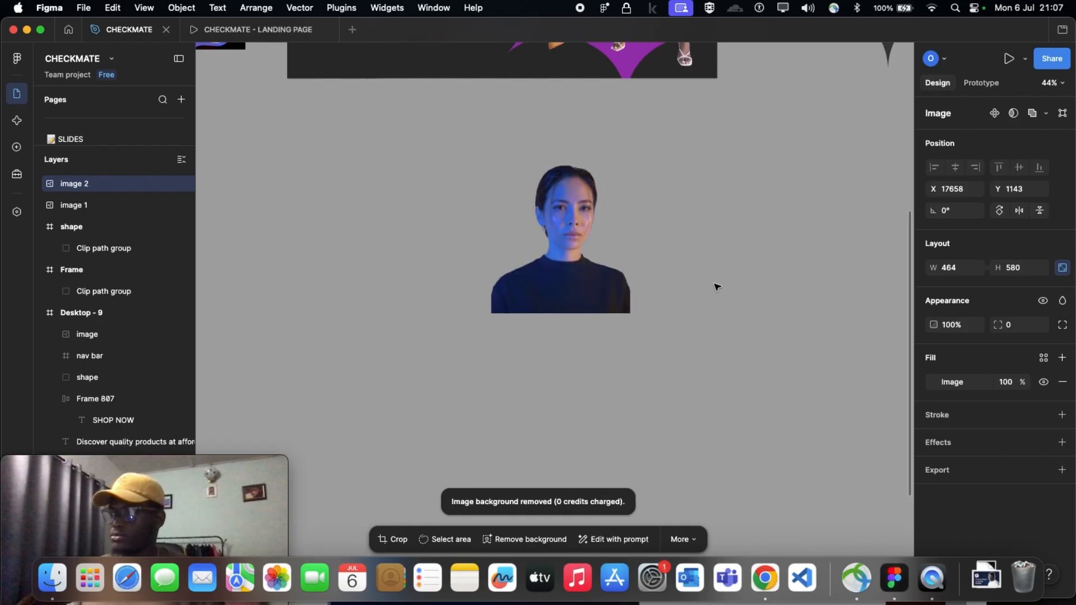
scroll(577, 289, up, 5)
scroll(579, 292, up, 2)
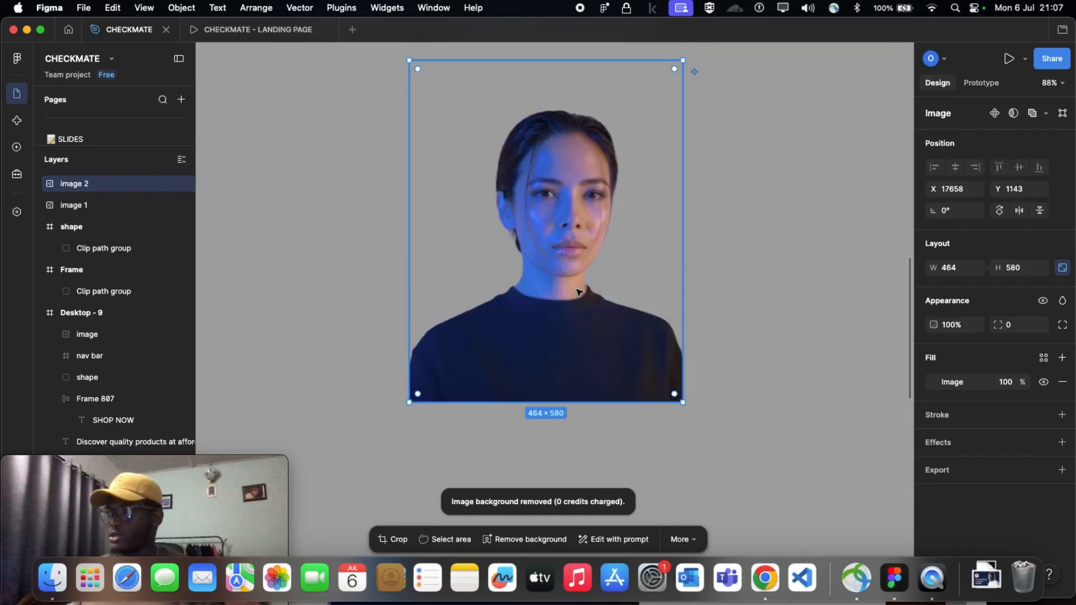
scroll(579, 292, down, 5)
scroll(580, 292, up, 3)
scroll(579, 292, up, 2)
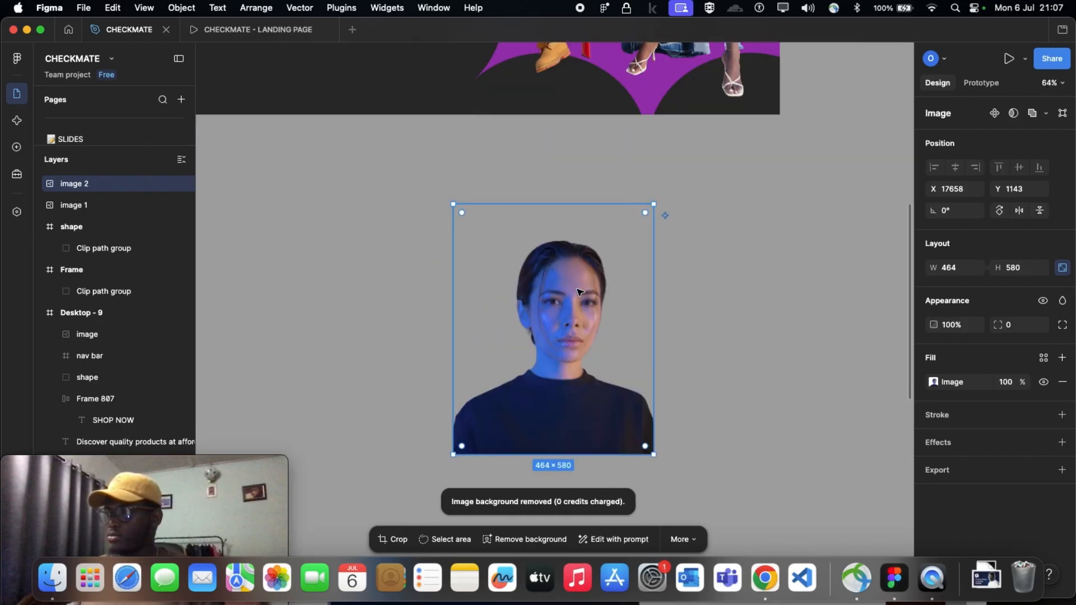
scroll(577, 293, up, 3)
scroll(583, 314, down, 6)
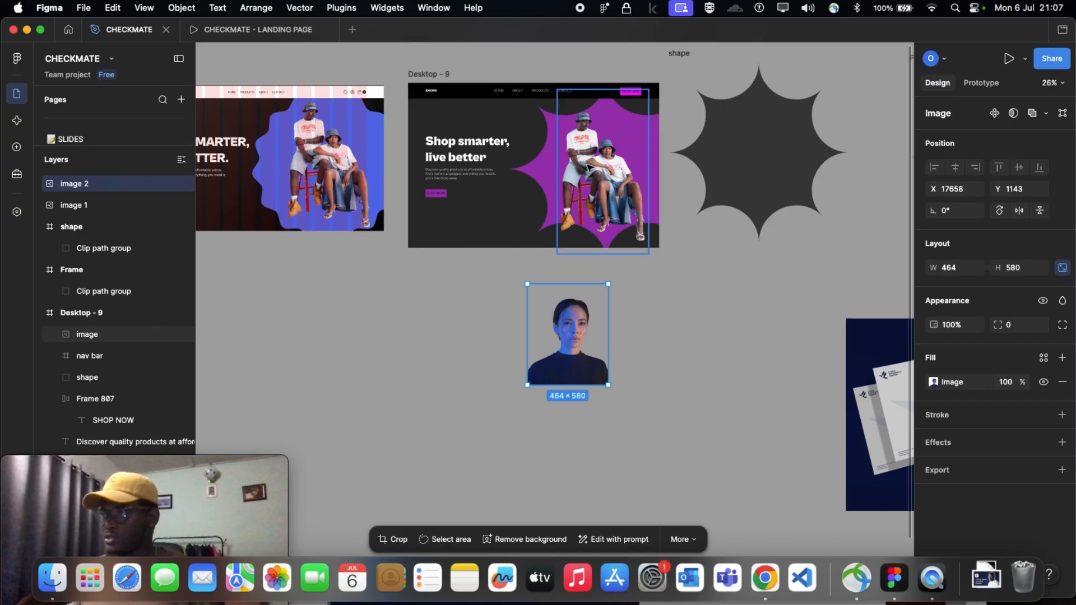
Move the couple image out of Desktop - 9 and put the portrait in its place, enlarged to 643 × 804 at X 768, Y 142
drag(598, 178, 727, 353)
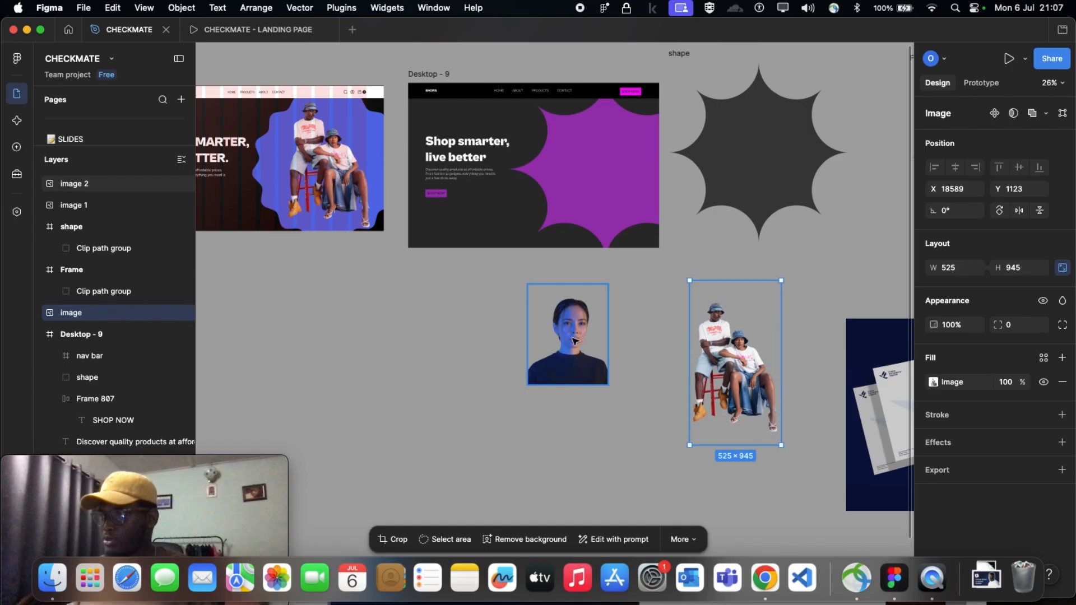
drag(576, 357, 601, 186)
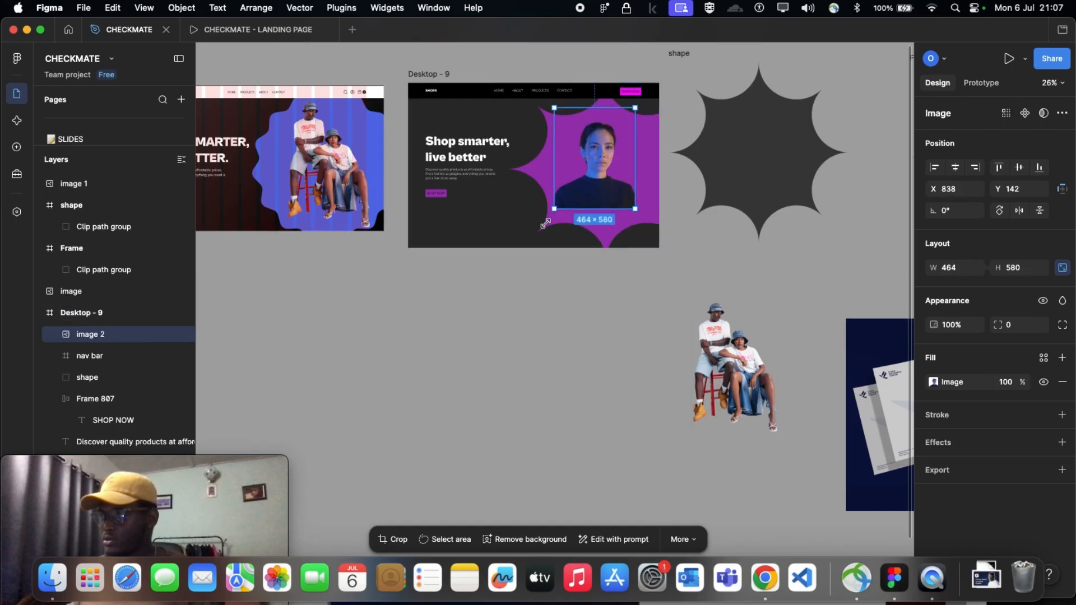
drag(546, 223, 532, 239)
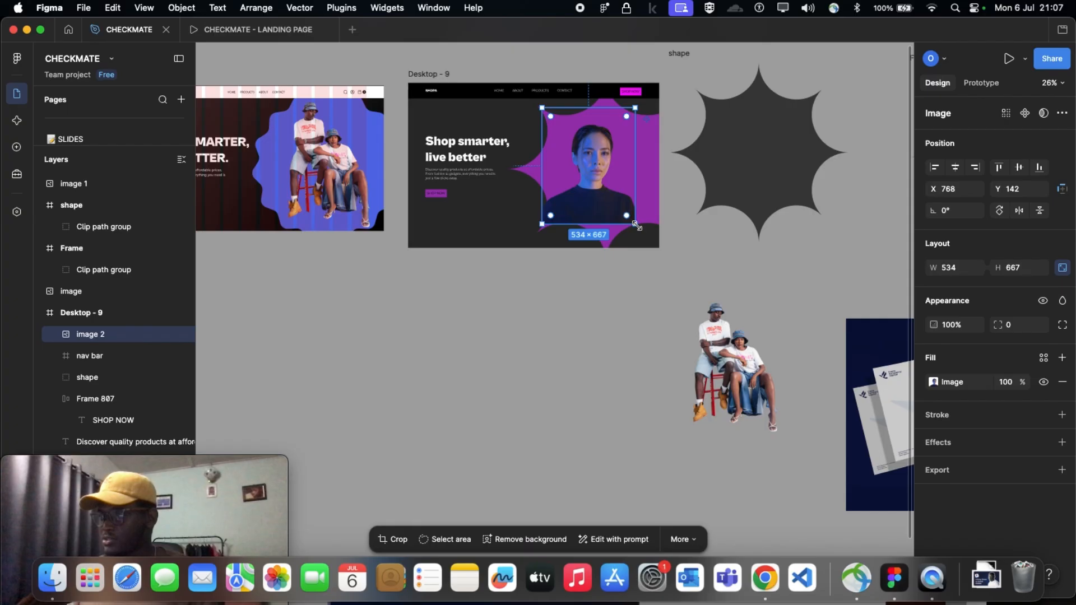
drag(635, 227, 654, 248)
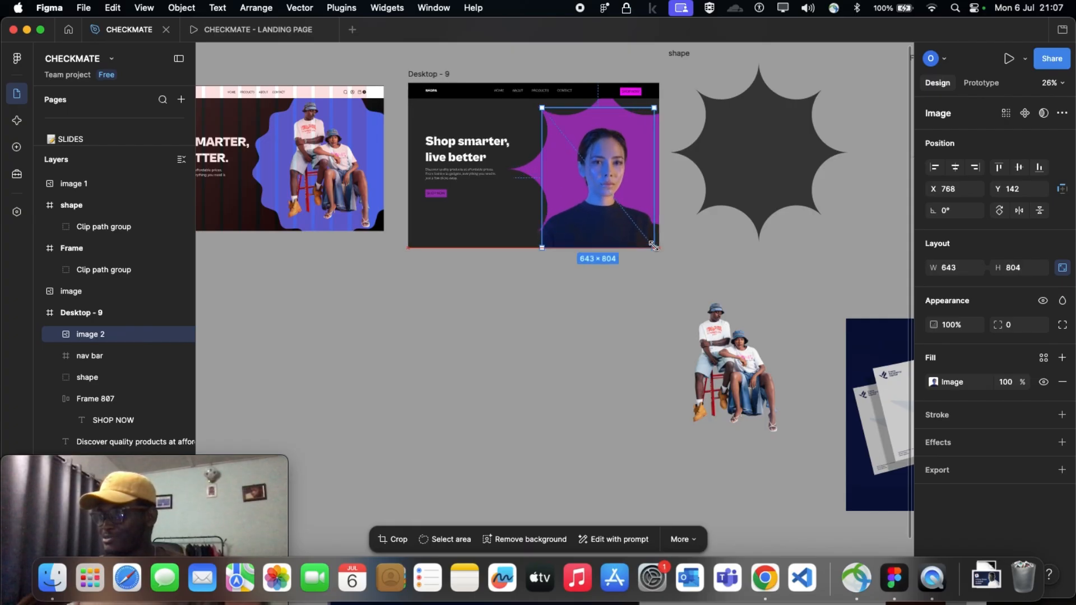
Deselect the portrait and examine how it sits against the purple shape in the Desktop - 9 hero section
click(689, 262)
scroll(689, 262, right, 3)
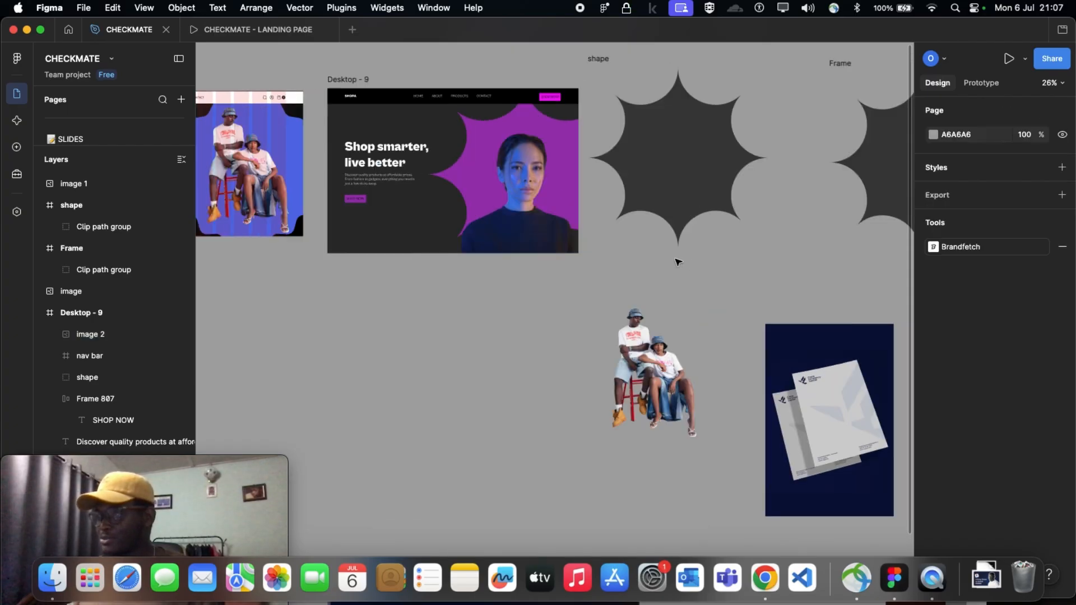
scroll(481, 216, up, 1)
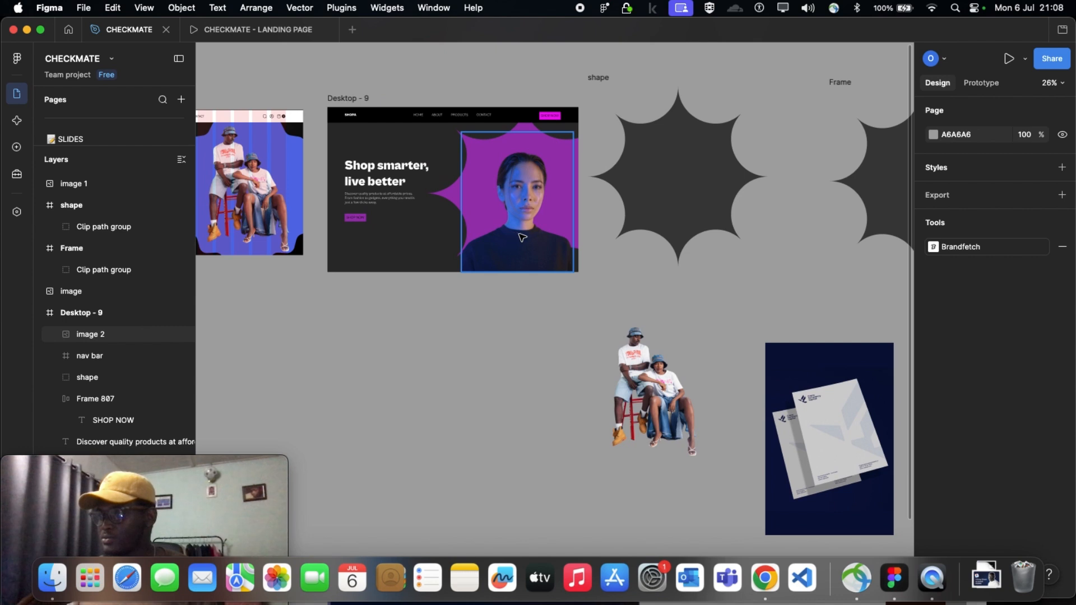
drag(520, 234, 522, 236)
click(542, 328)
scroll(540, 324, up, 5)
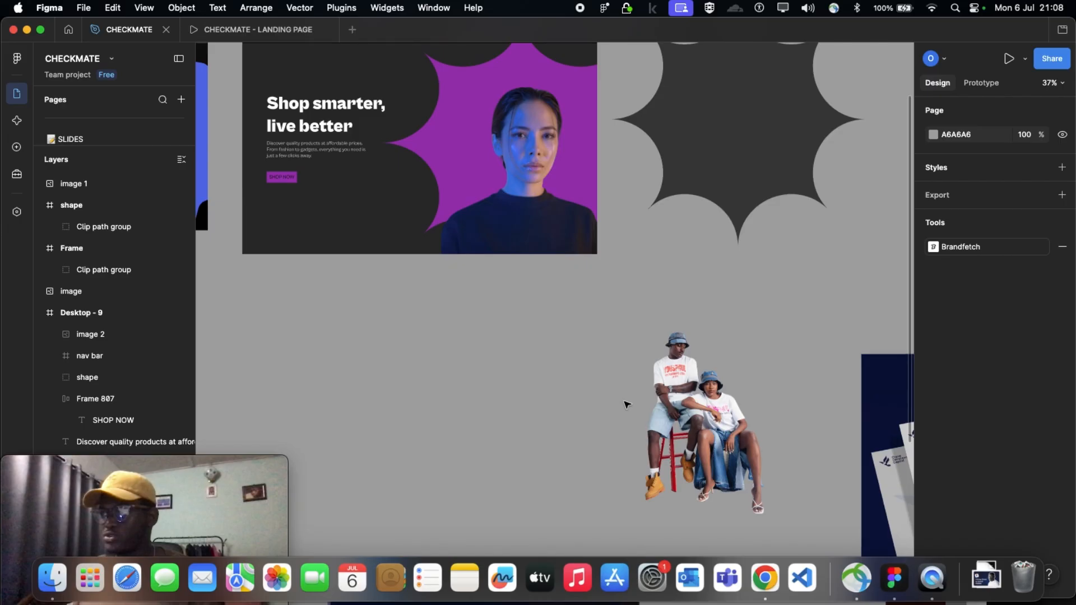
scroll(543, 378, up, 3)
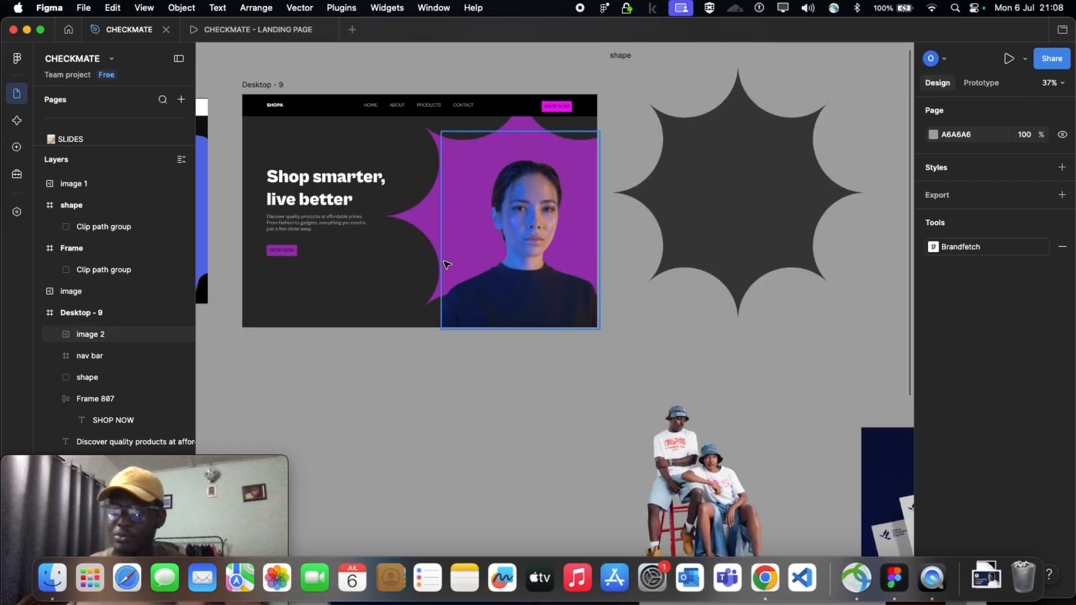
scroll(458, 376, up, 2)
scroll(558, 444, down, 2)
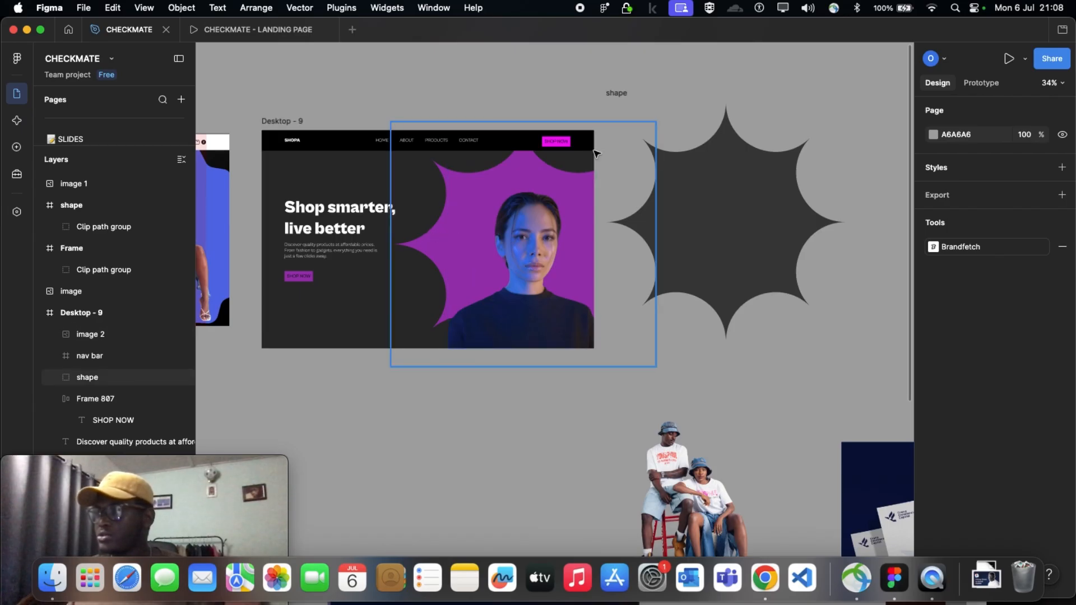
Shrink the purple starburst shape in Desktop - 9 to 994.42 × 918.68 and position it behind the portrait at X 660, Y -78
click(652, 122)
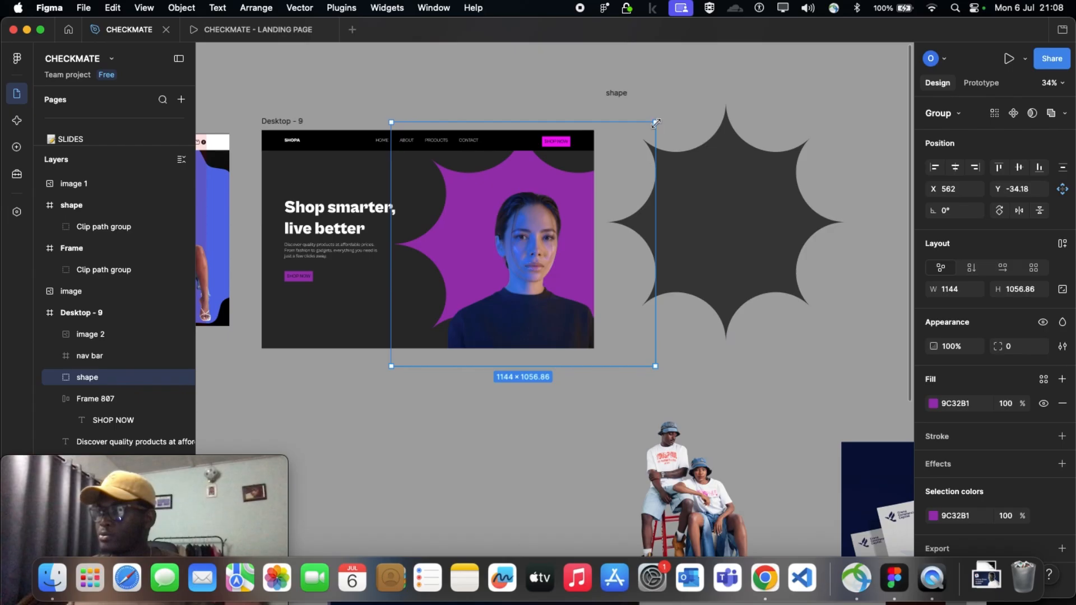
drag(654, 123, 609, 168)
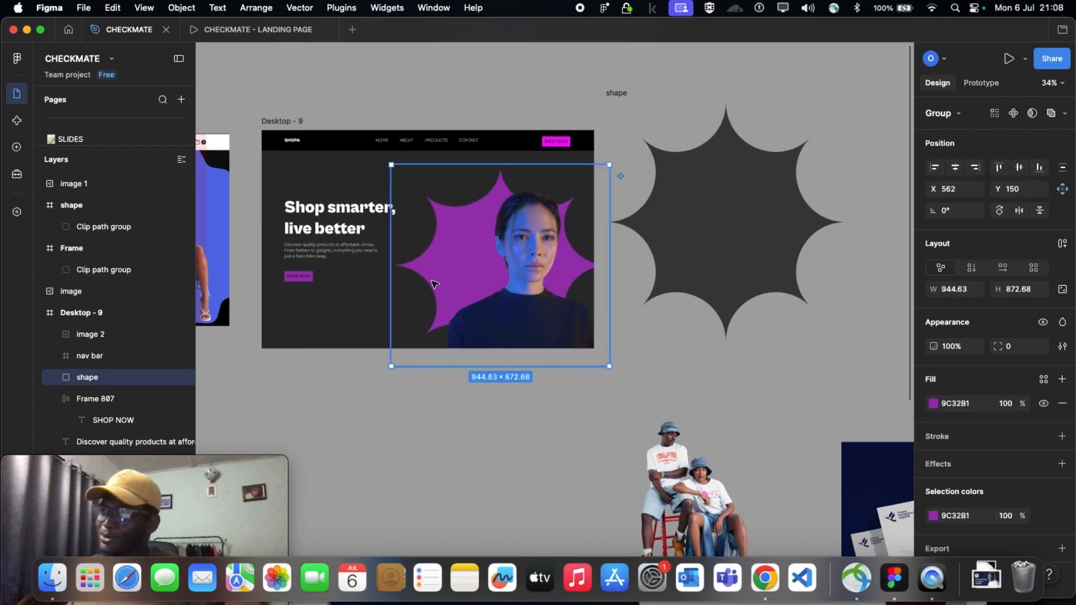
drag(435, 280, 452, 233)
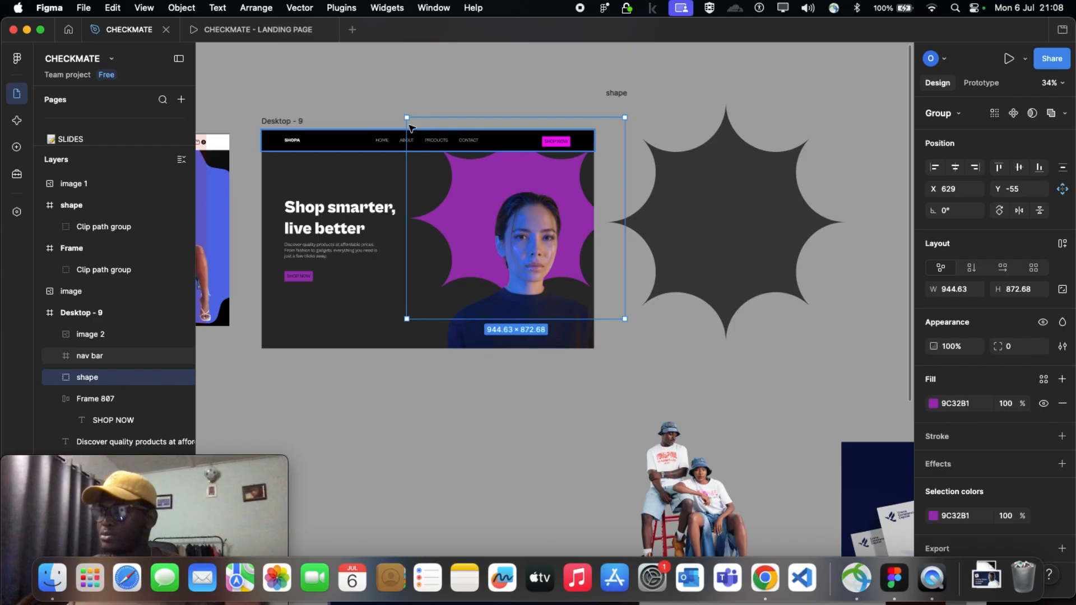
drag(403, 114, 394, 105)
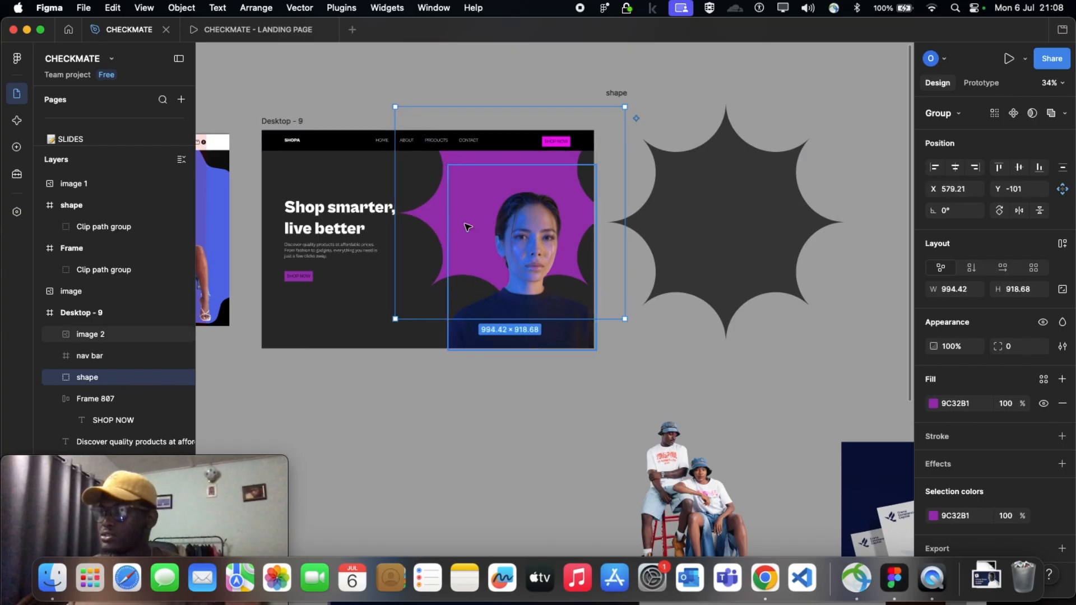
drag(469, 228, 501, 320)
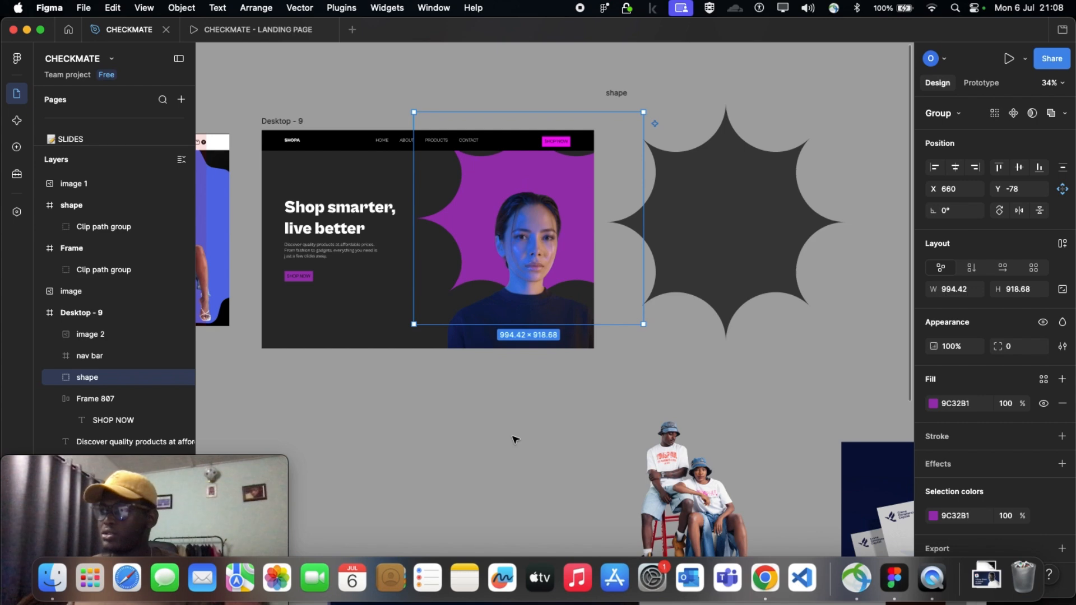
click(516, 440)
scroll(516, 440, down, 5)
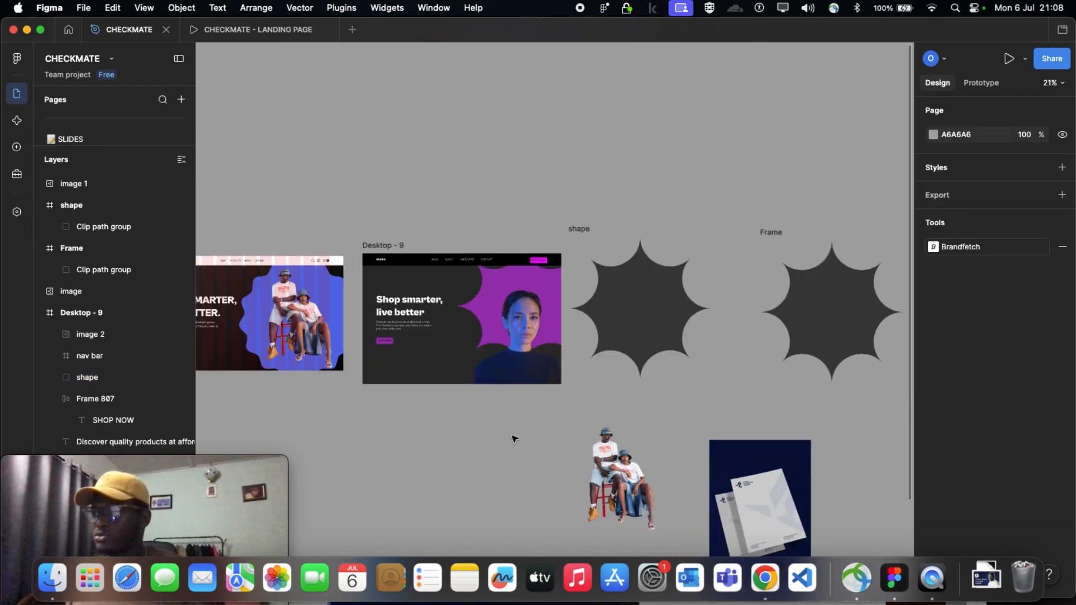
Change the SHOP NOW label's fill to white (FFFFFF) on the button below the Desktop - 9 hero text, leaving nothing selected
scroll(512, 415, up, 4)
scroll(300, 255, up, 5)
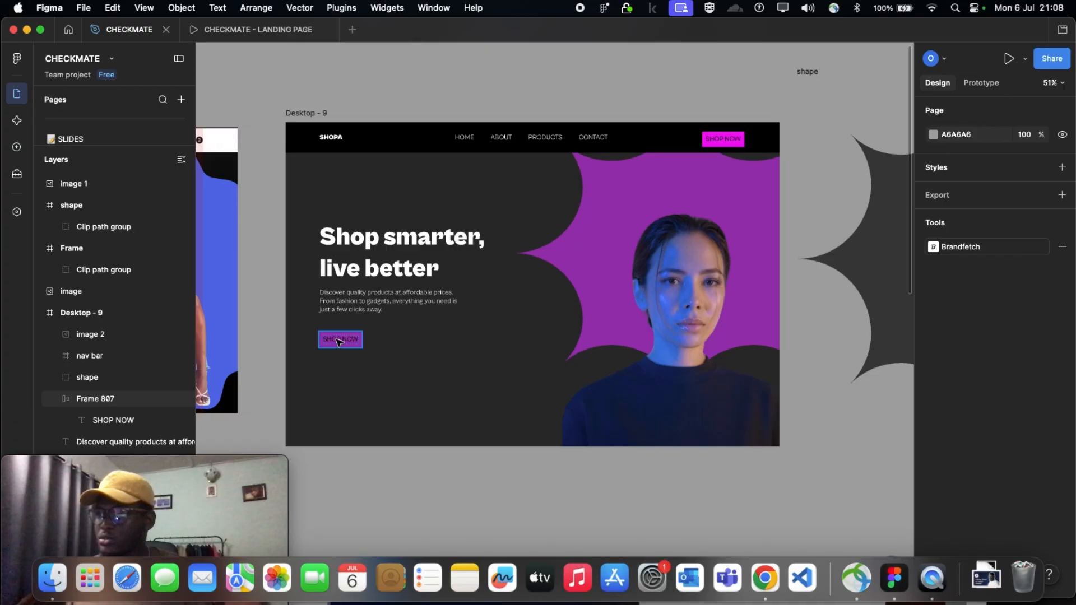
click(336, 348)
scroll(337, 345, up, 5)
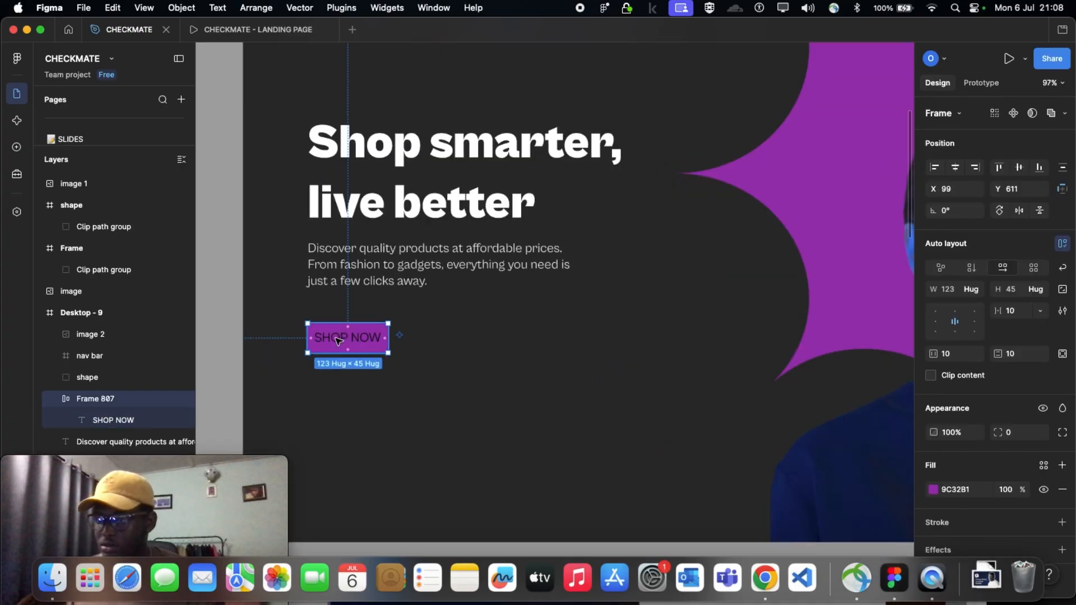
double_click(338, 341)
scroll(335, 343, up, 3)
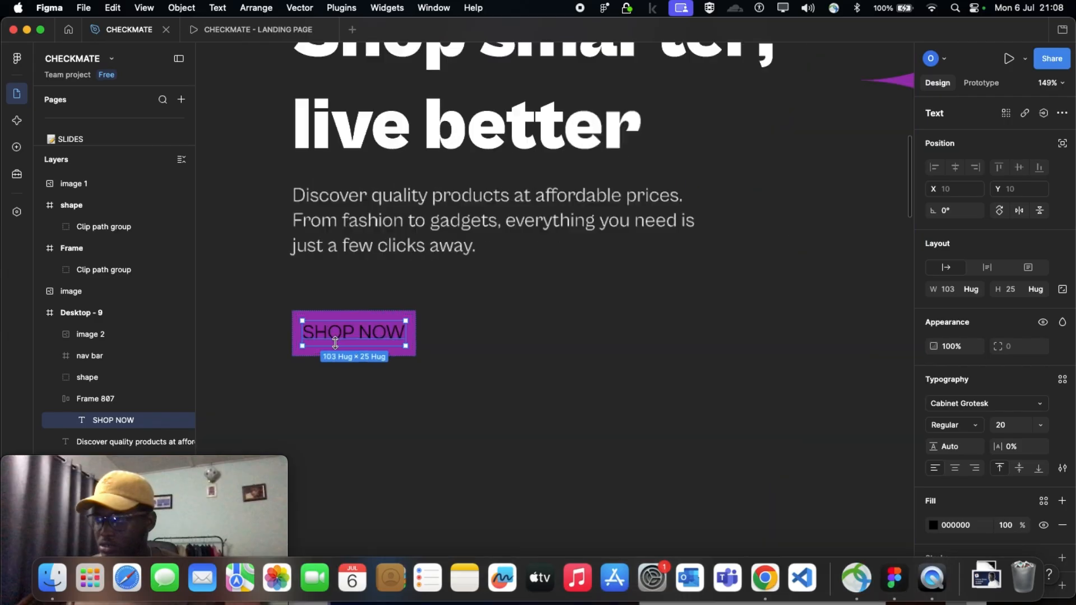
scroll(970, 494, down, 2)
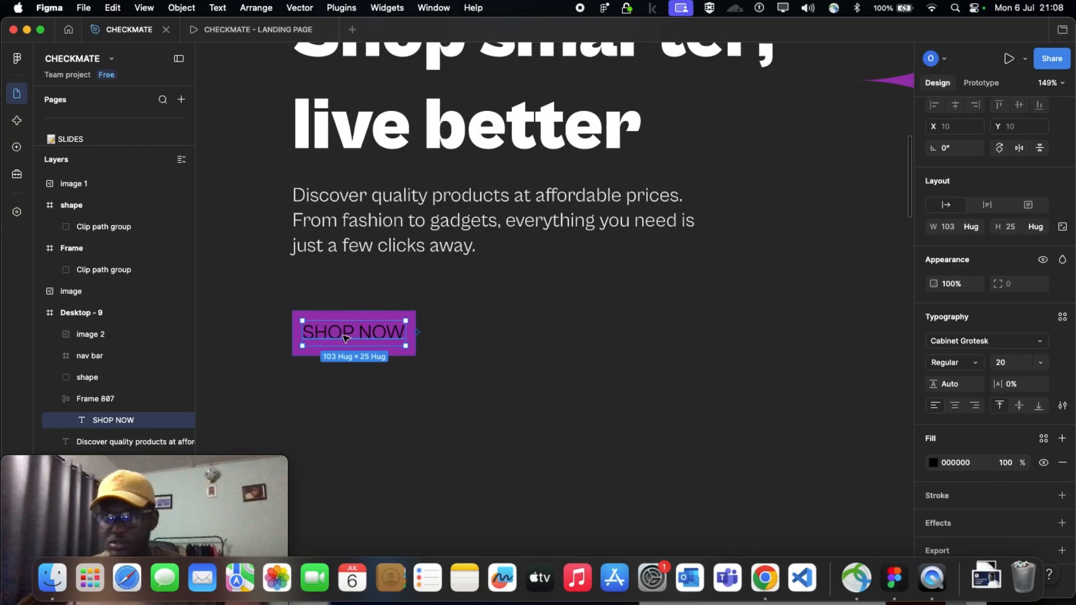
click(933, 464)
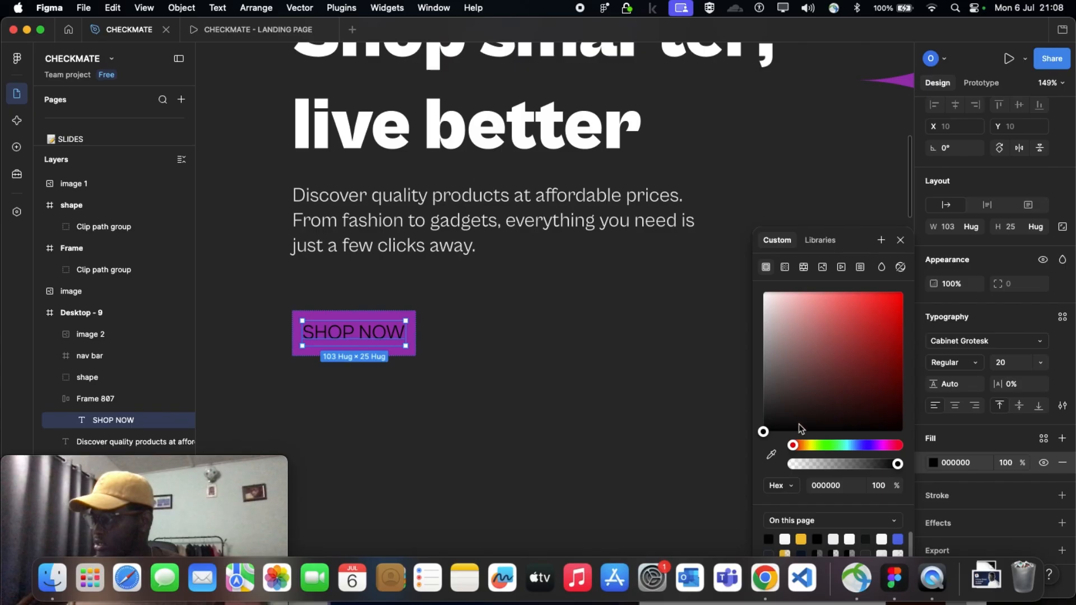
drag(764, 432, 764, 292)
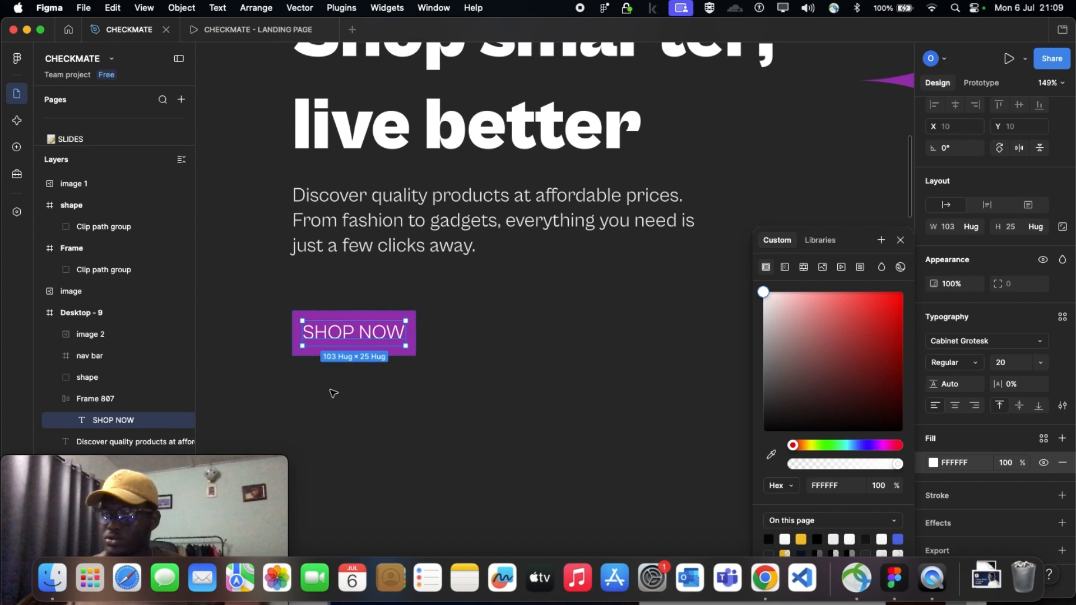
scroll(322, 359, up, 3)
scroll(347, 359, down, 5)
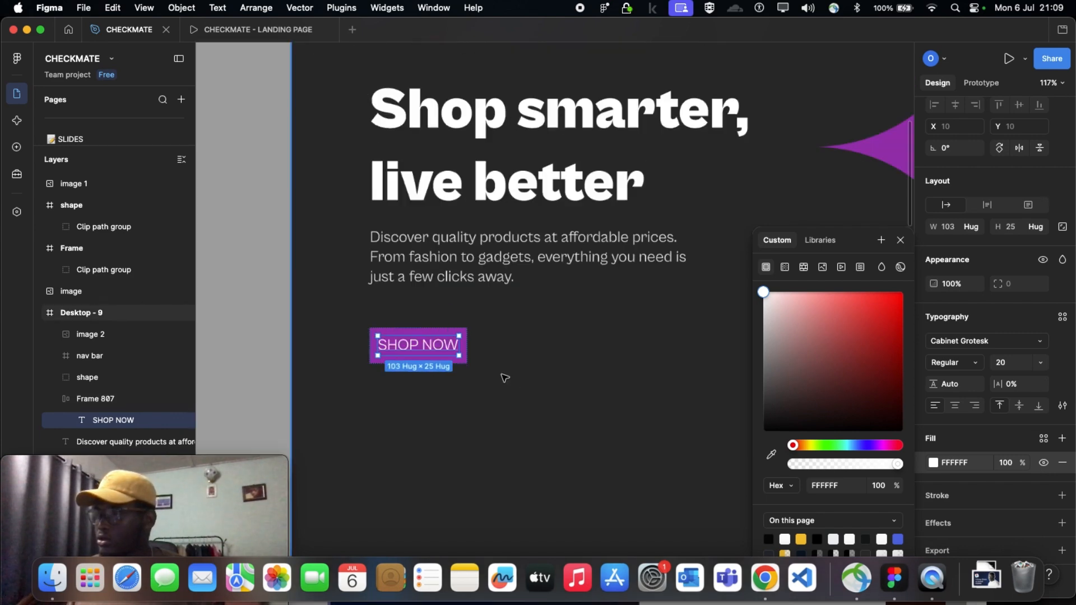
click(558, 397)
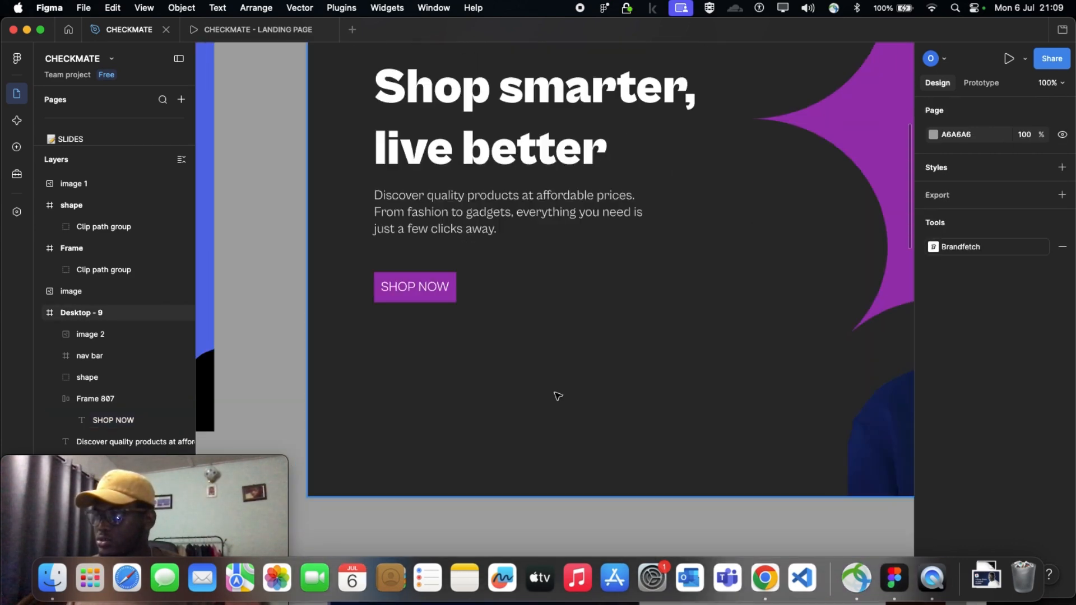
Compare Desktop - 9 with Desktop - 1, and review the Desktop - 3 landing page from its hero section to the footer
scroll(558, 397, down, 5)
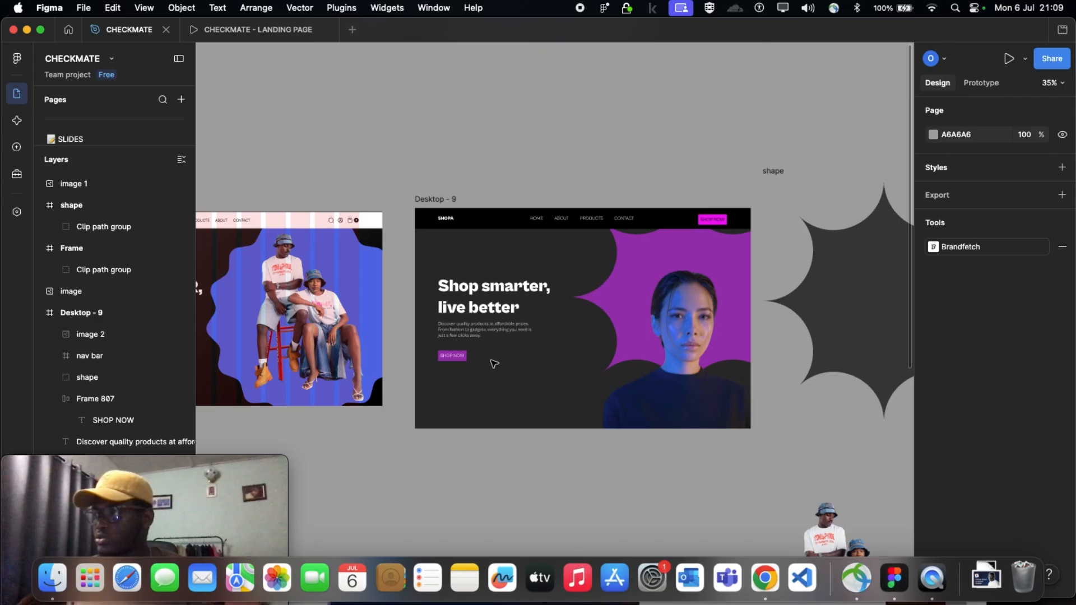
scroll(331, 320, left, 5)
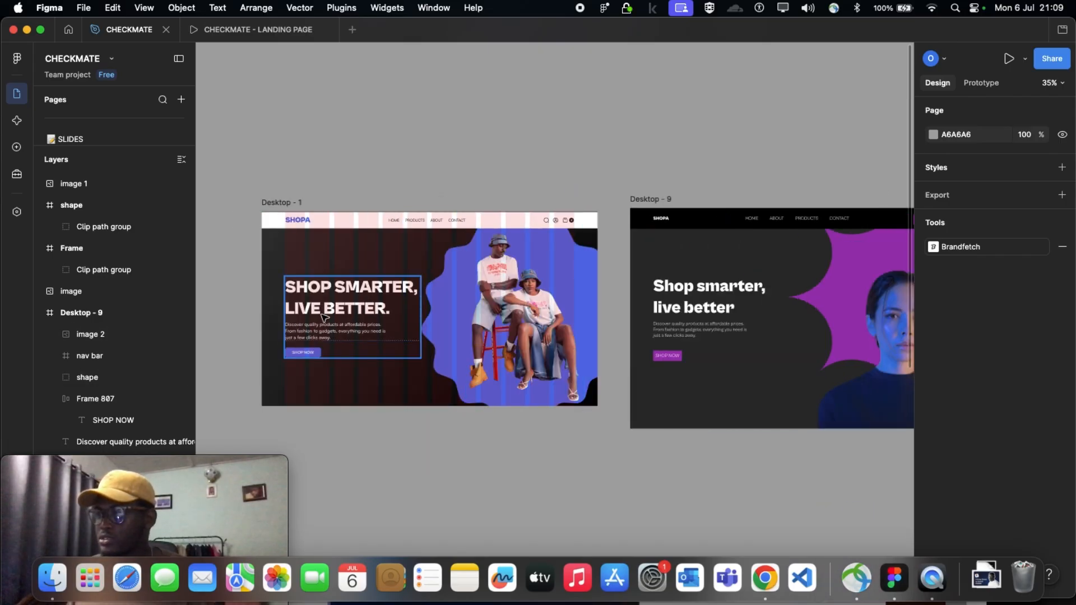
scroll(362, 317, left, 5)
scroll(361, 316, left, 10)
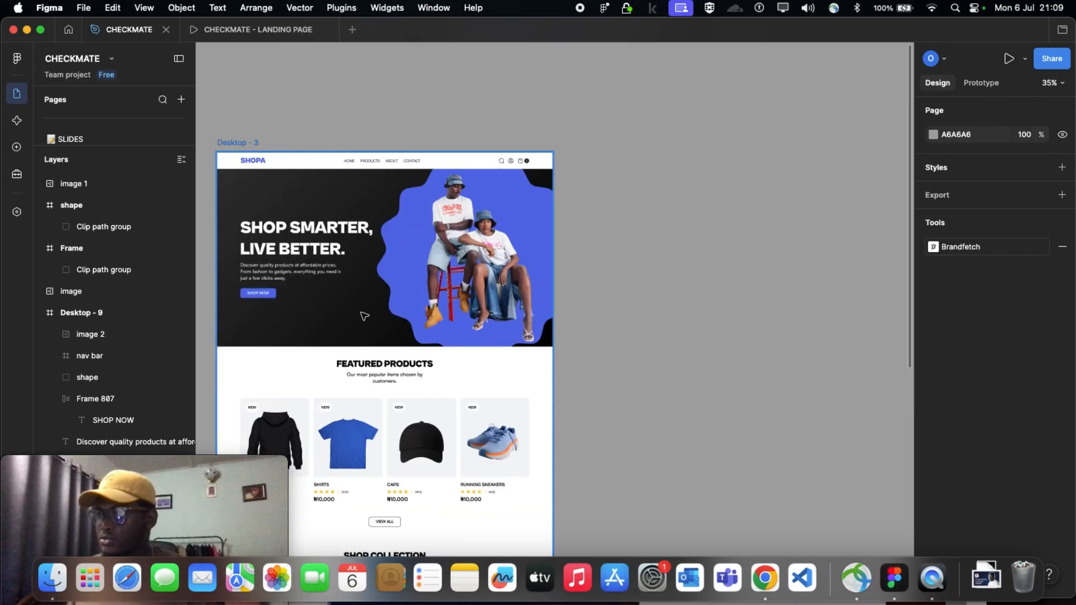
scroll(345, 203, down, 2)
scroll(539, 291, down, 5)
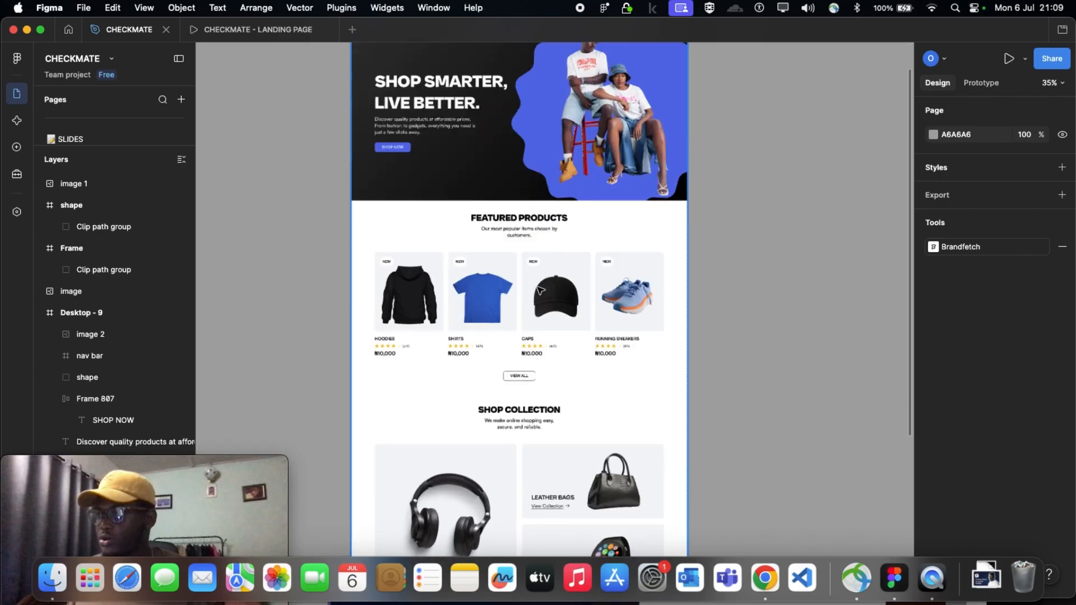
scroll(539, 290, down, 8)
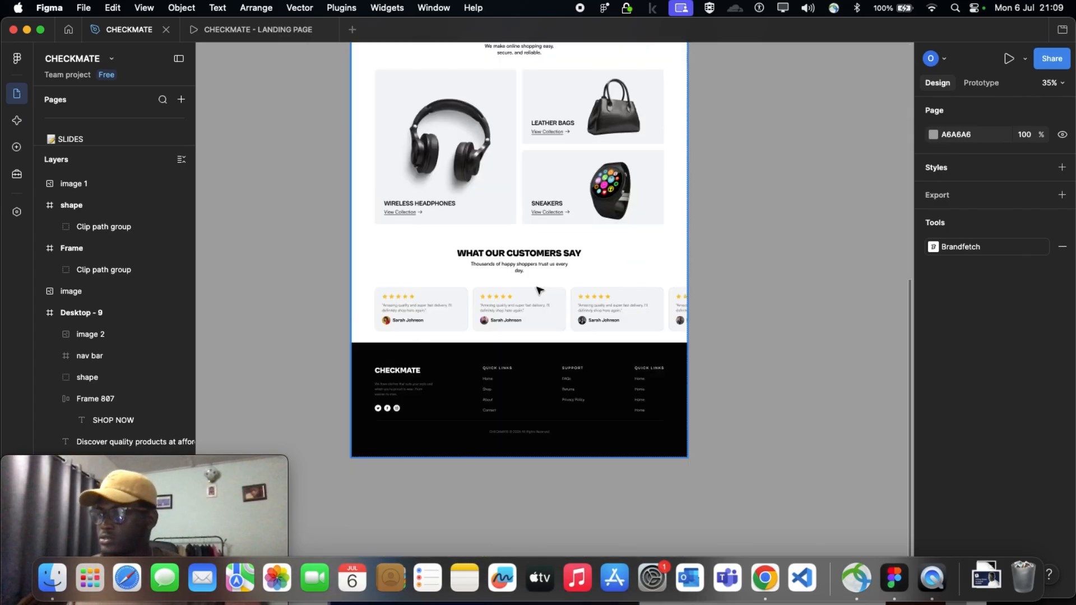
scroll(539, 291, up, 5)
scroll(539, 291, up, 10)
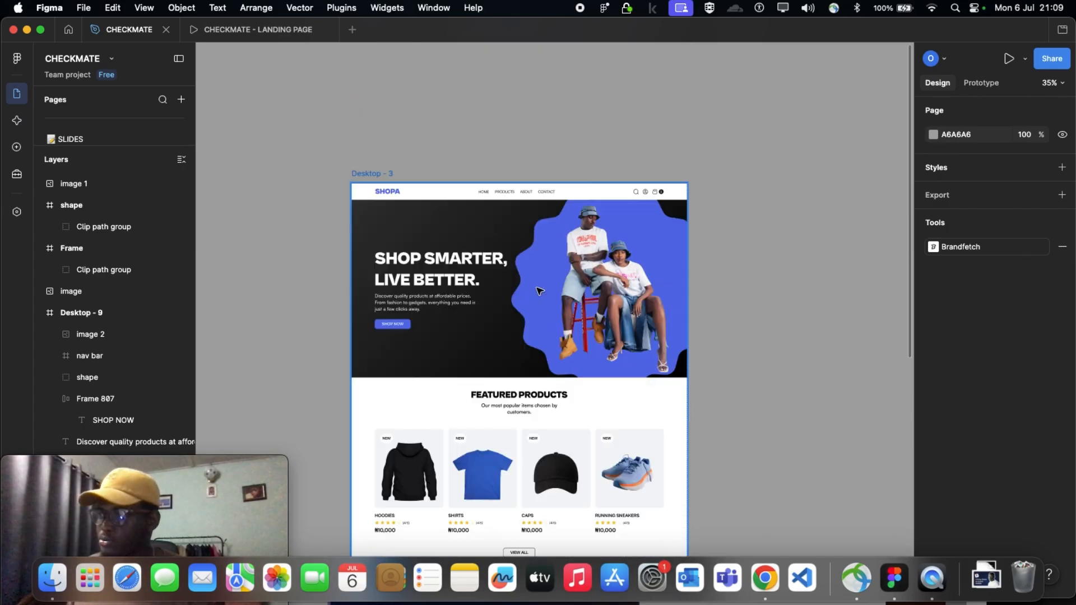
scroll(540, 291, up, 3)
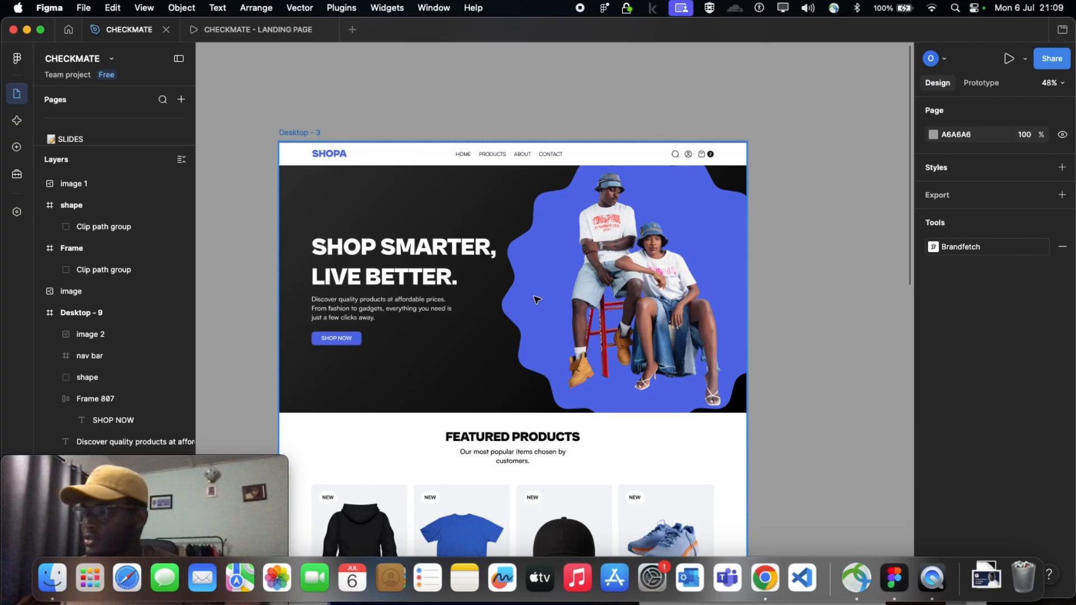
scroll(537, 300, down, 2)
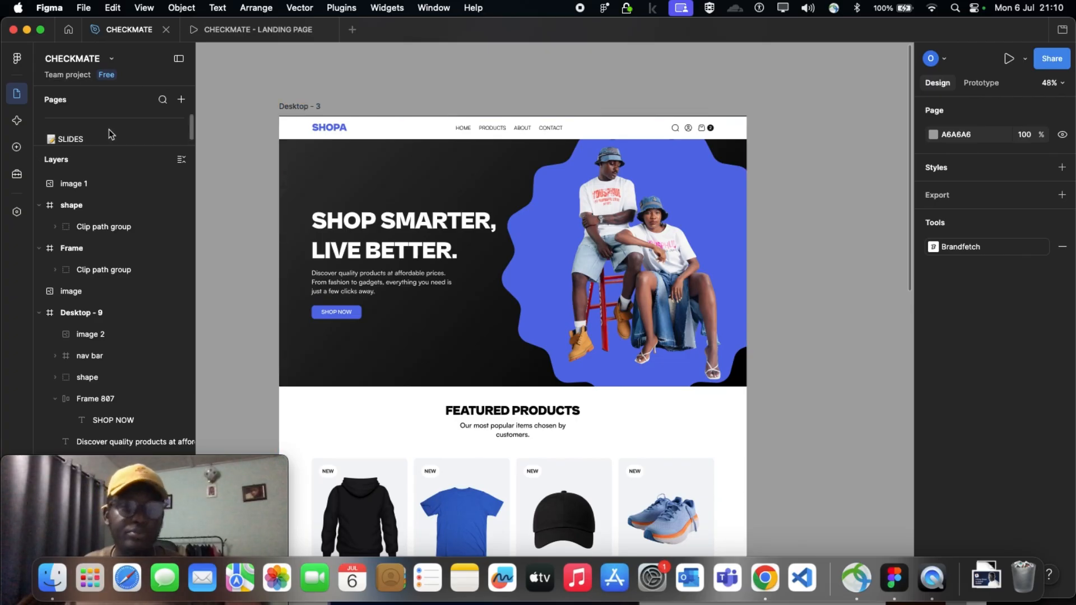
scroll(564, 282, down, 1)
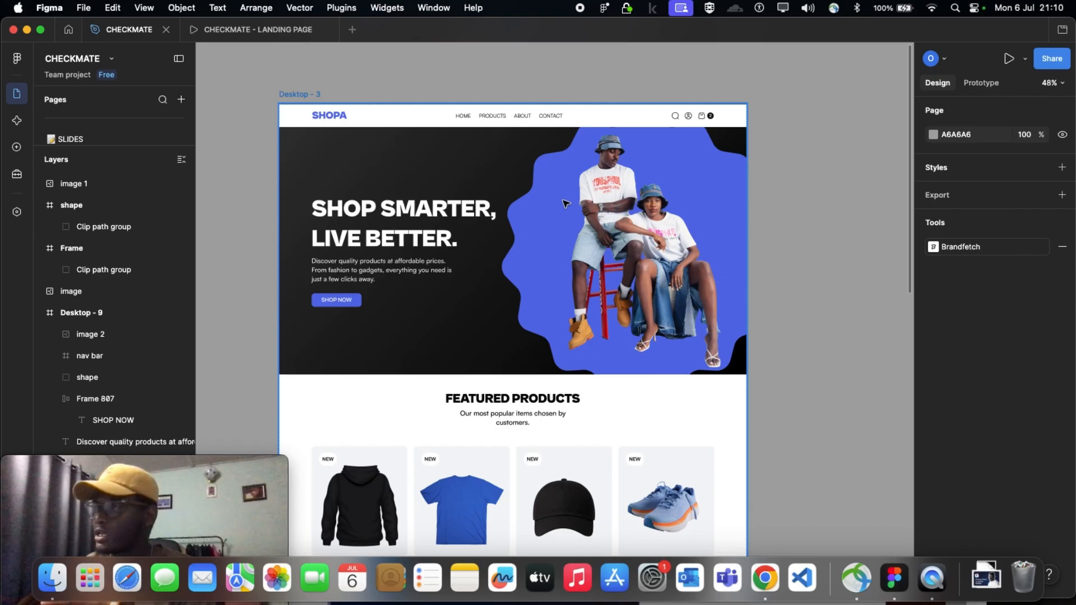
scroll(614, 204, down, 3)
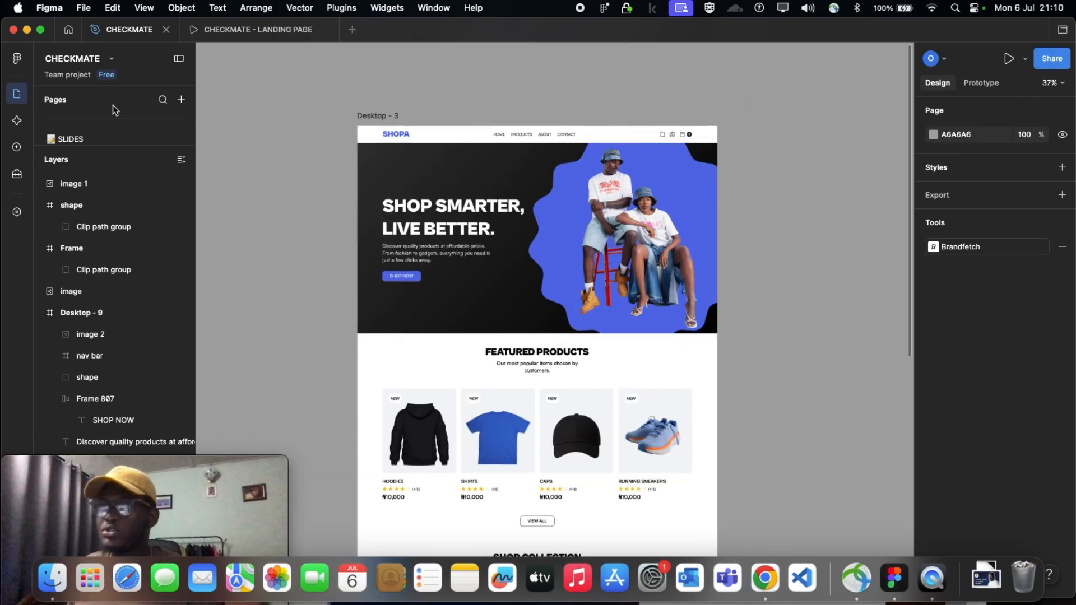
Close the Cartoon Avatars details in the Figma Community, search for "shapes" and look through the files and templates found
click(68, 32)
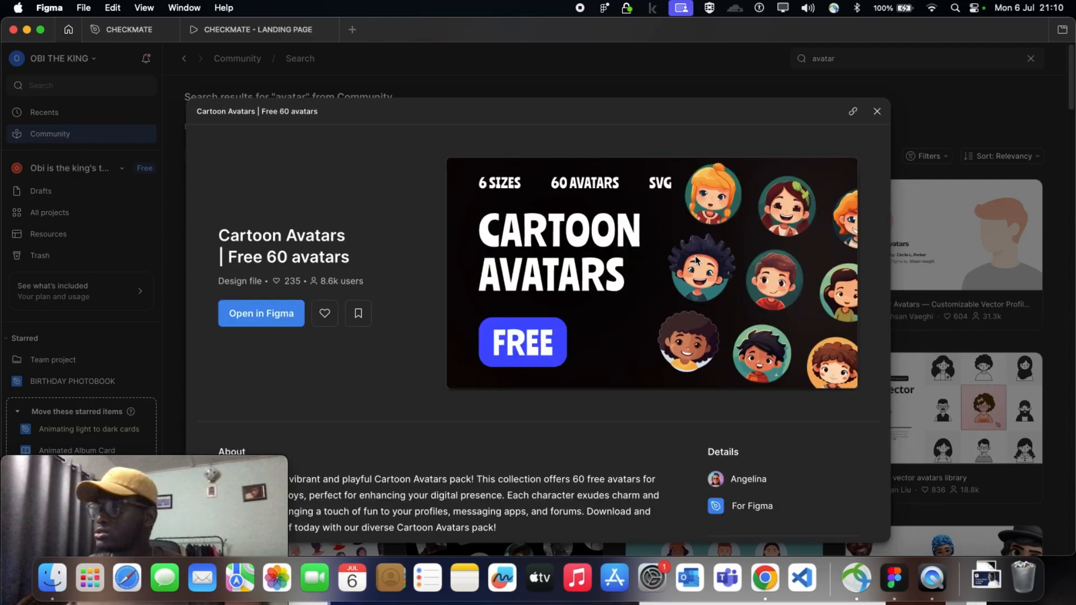
click(878, 113)
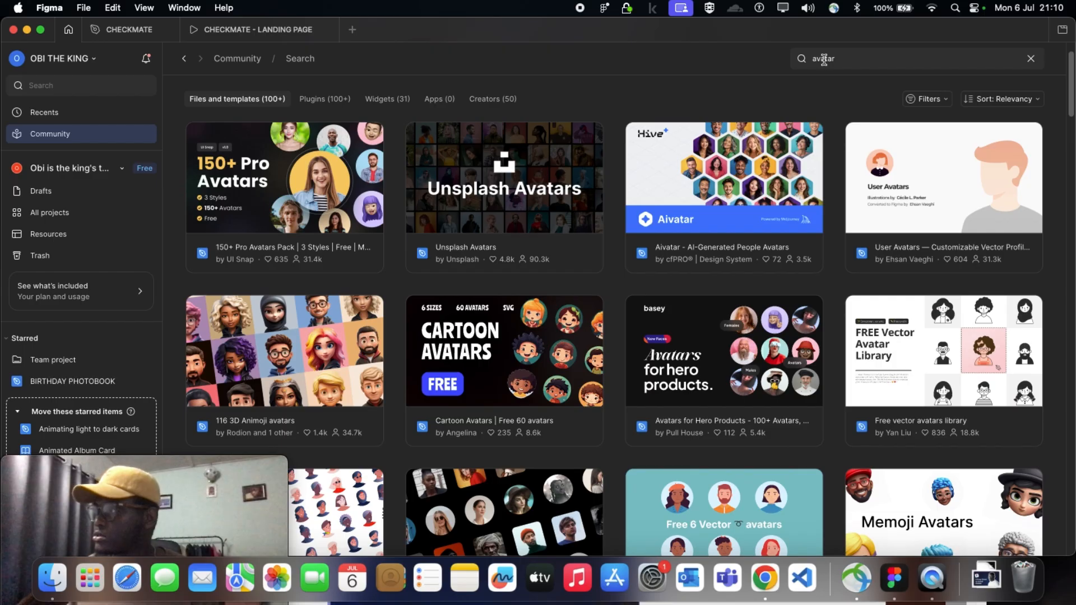
double_click(829, 59)
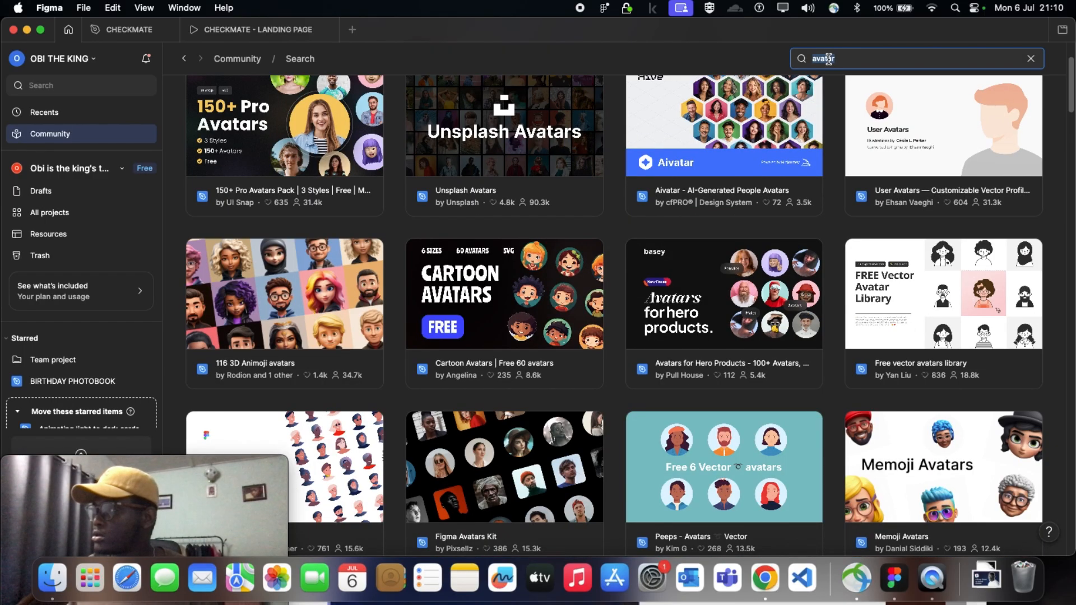
text(shapes)
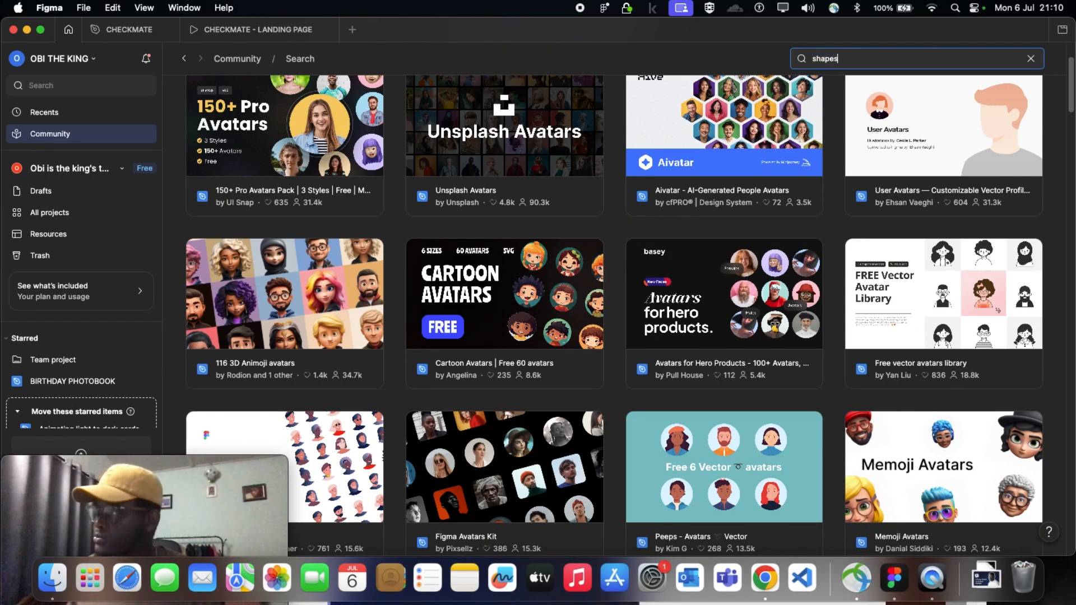
key(Return)
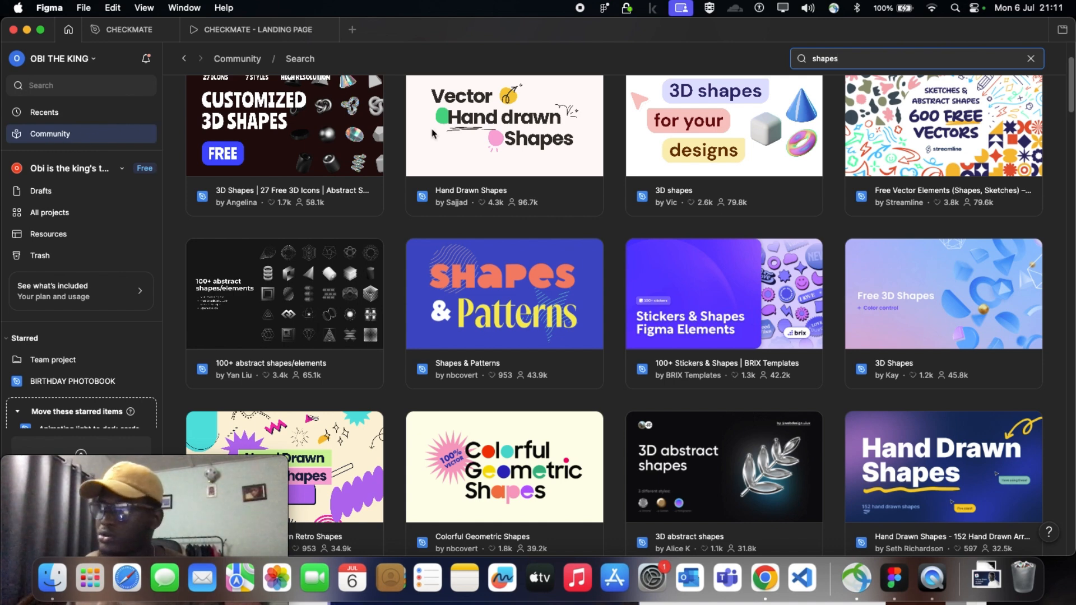
scroll(269, 333, up, 3)
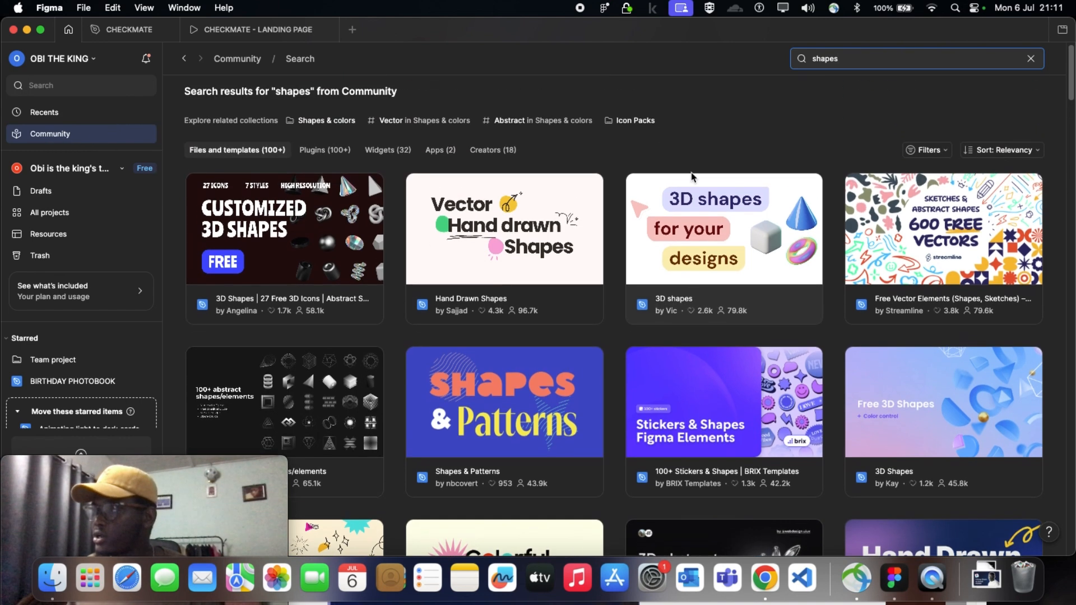
scroll(658, 198, down, 5)
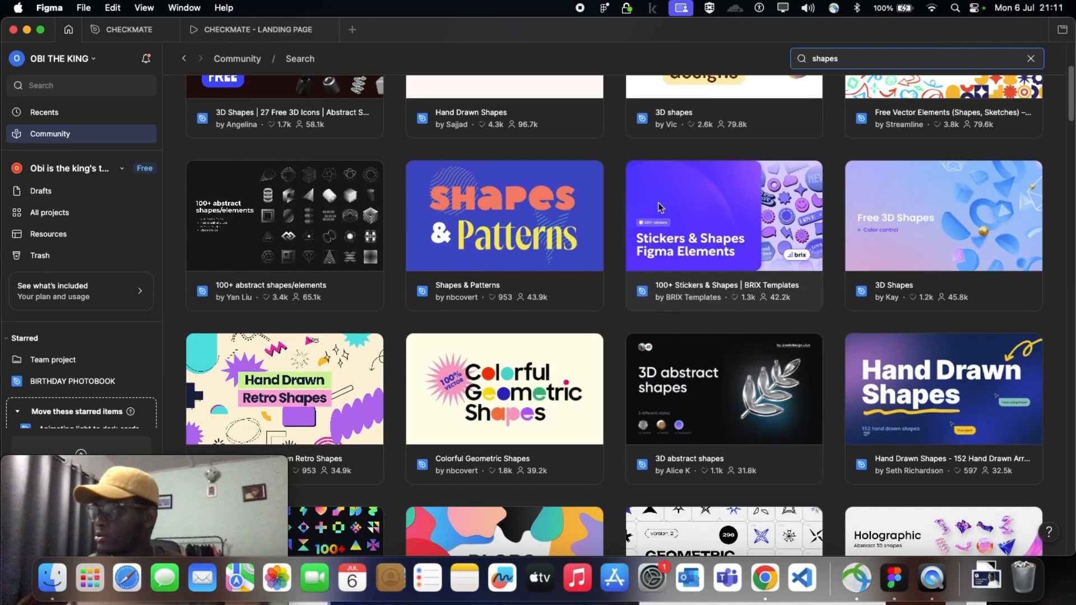
scroll(617, 281, down, 2)
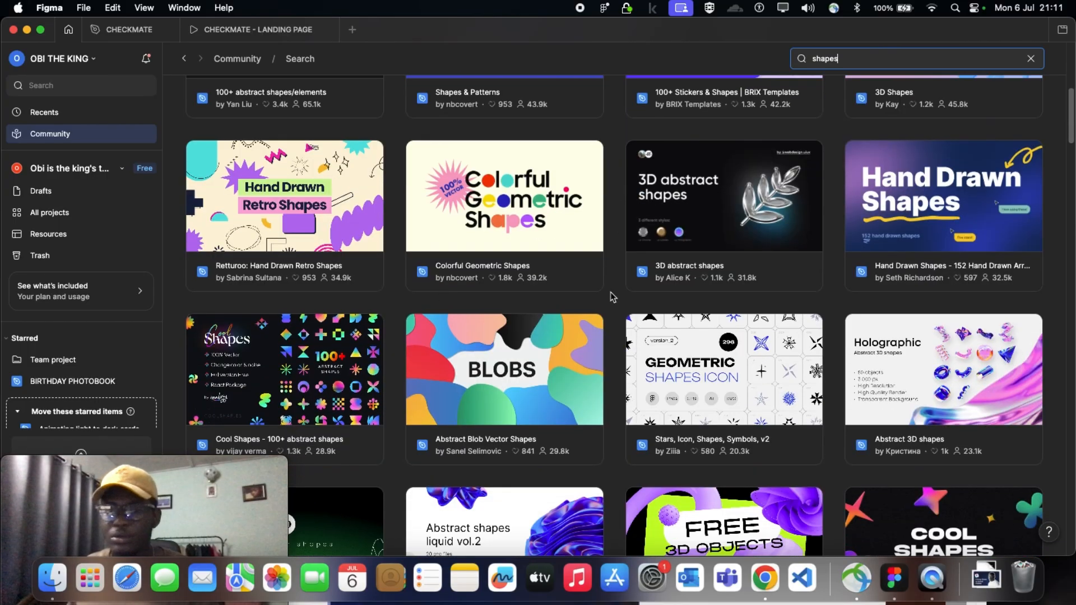